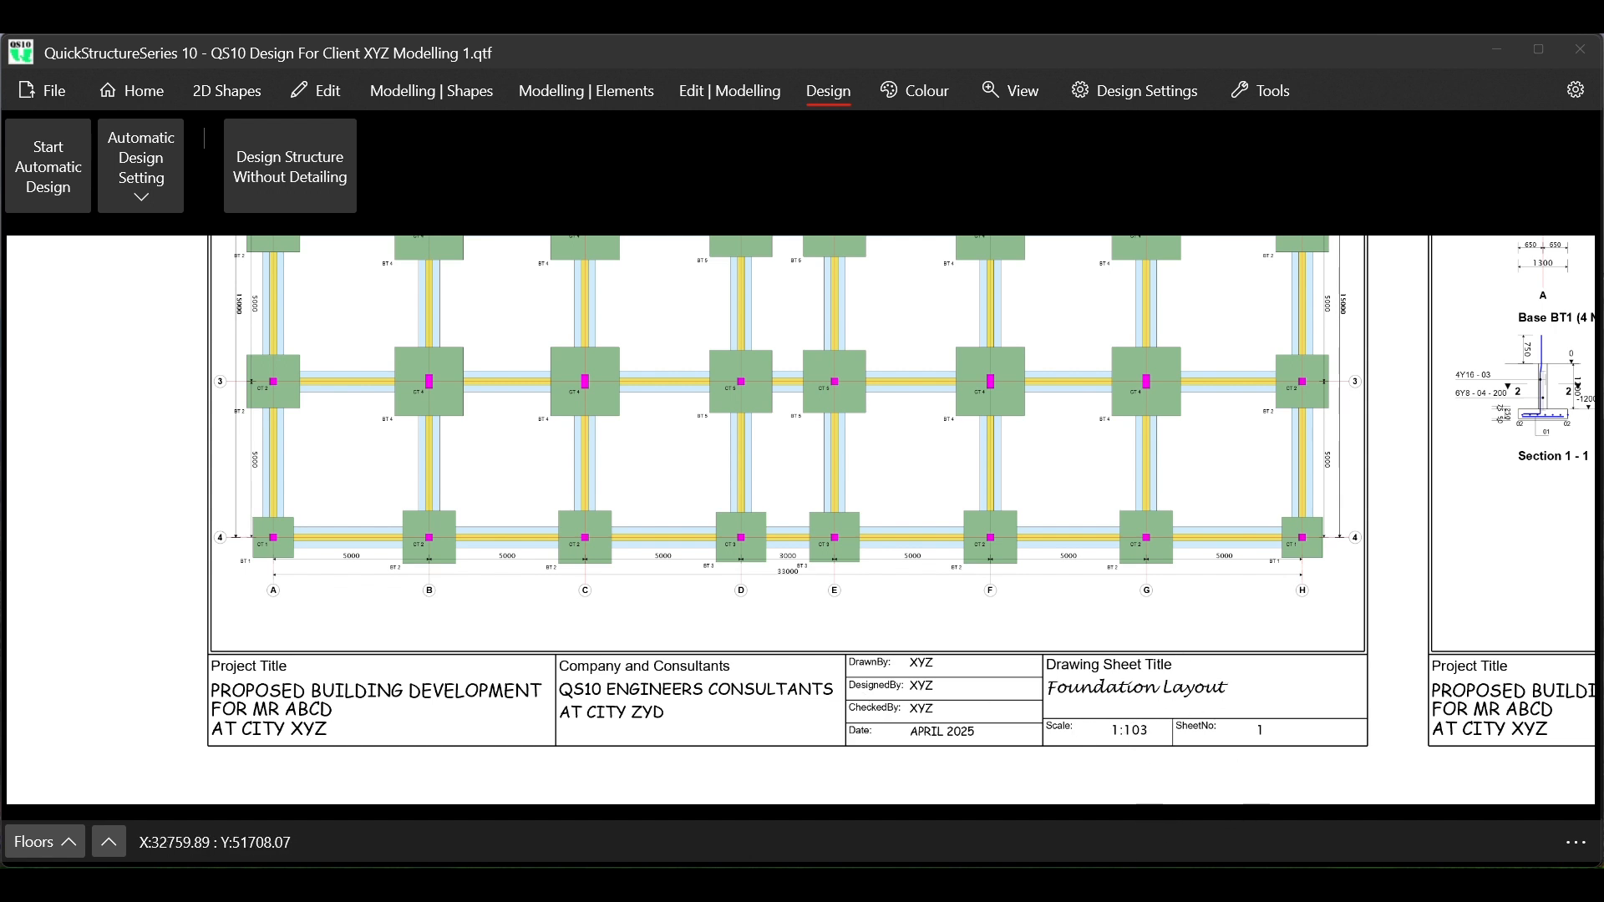
Compare the foundation layout title blocks in the two open project windows, one plain and one with customised fonts
mouse_move(1120, 889)
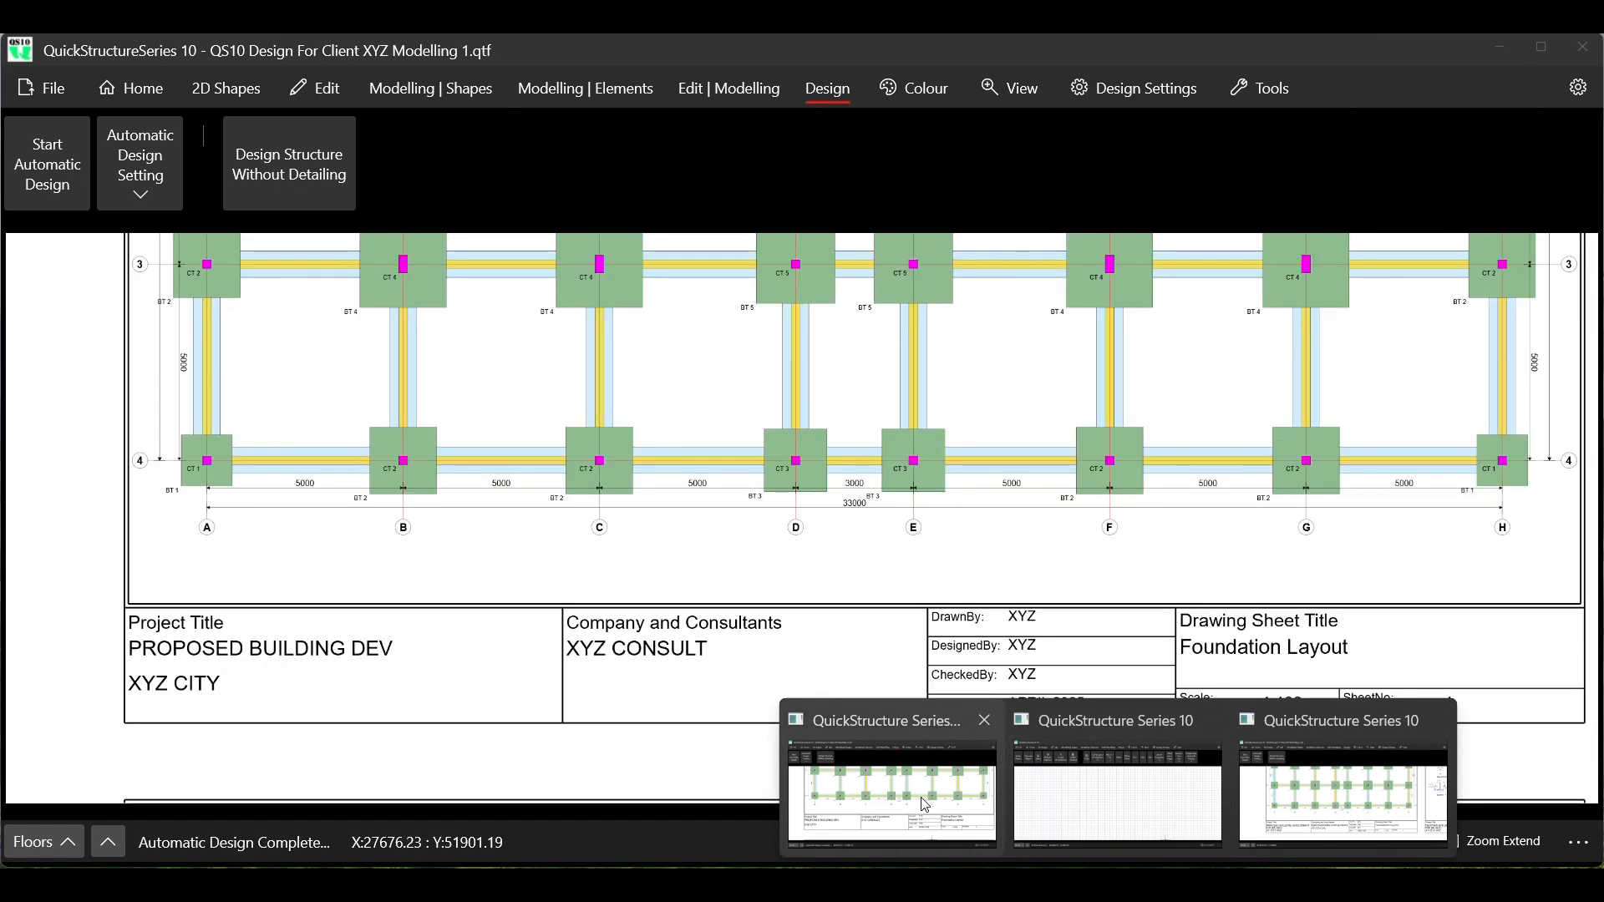
left_click(925, 804)
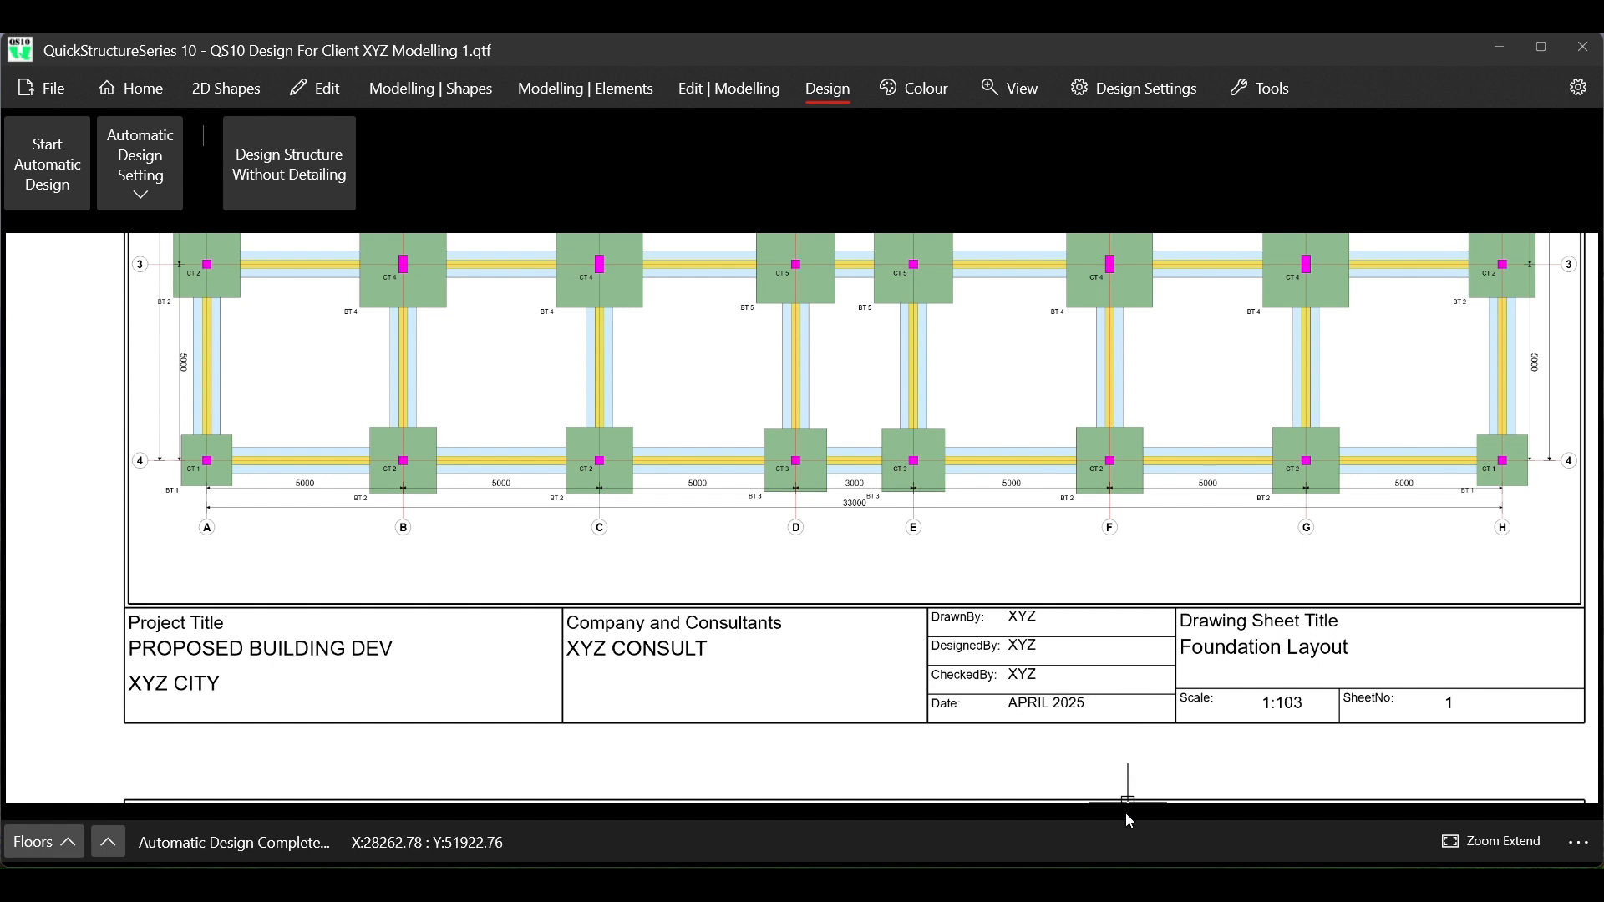
mouse_move(1120, 890)
mouse_move(1316, 808)
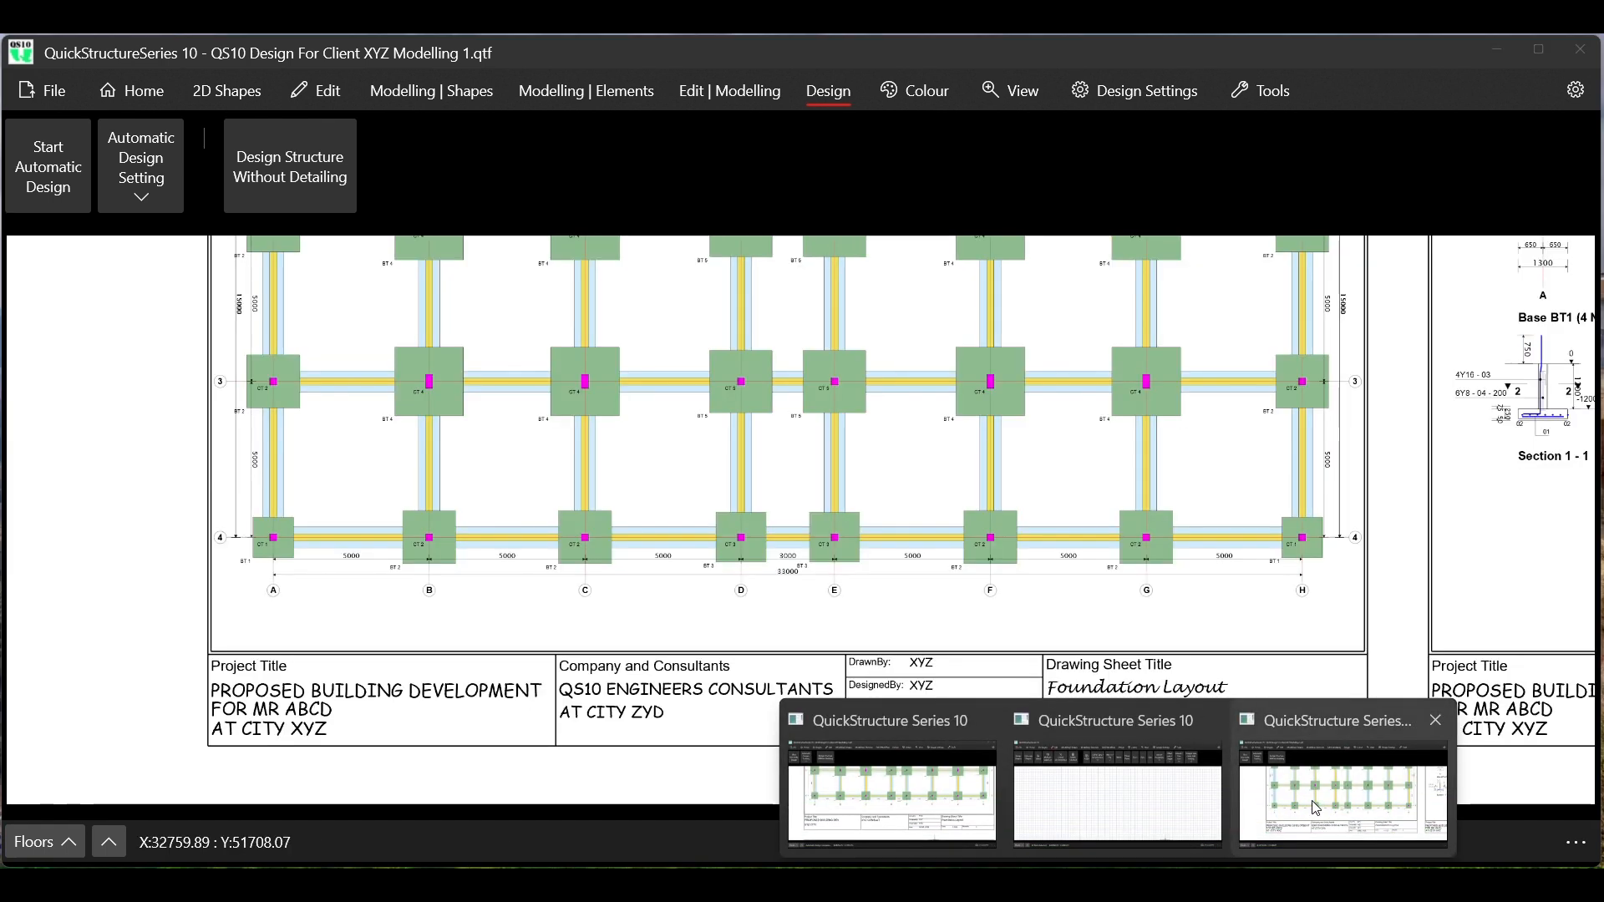
left_click(1316, 808)
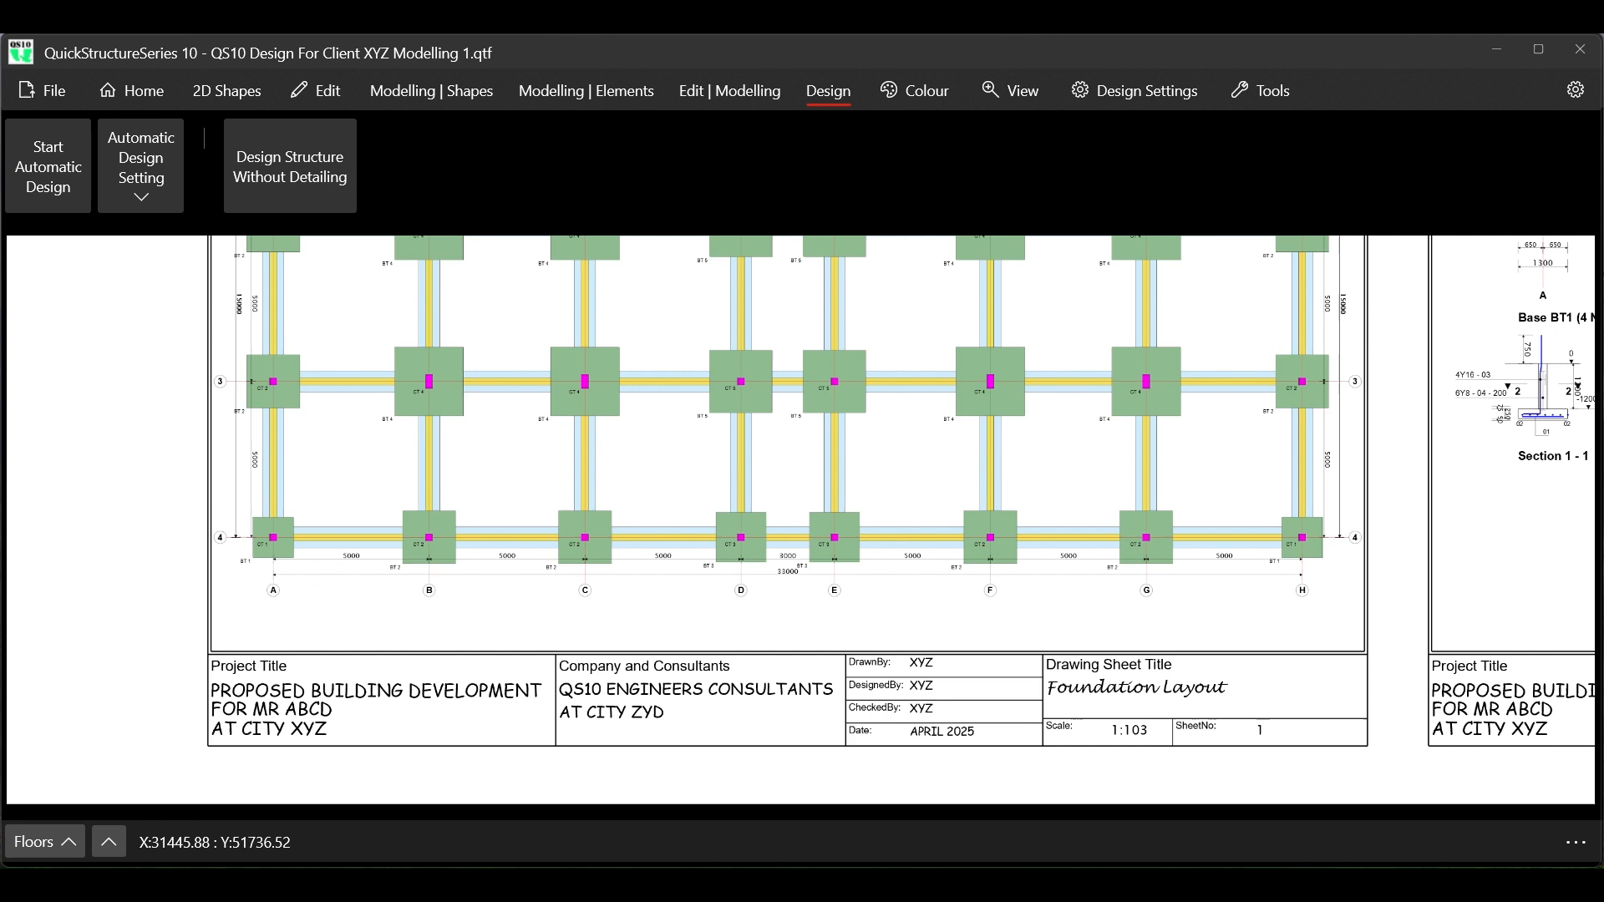
Switch to the blank project window and load the title block into the drawing for editing
mouse_move(1115, 881)
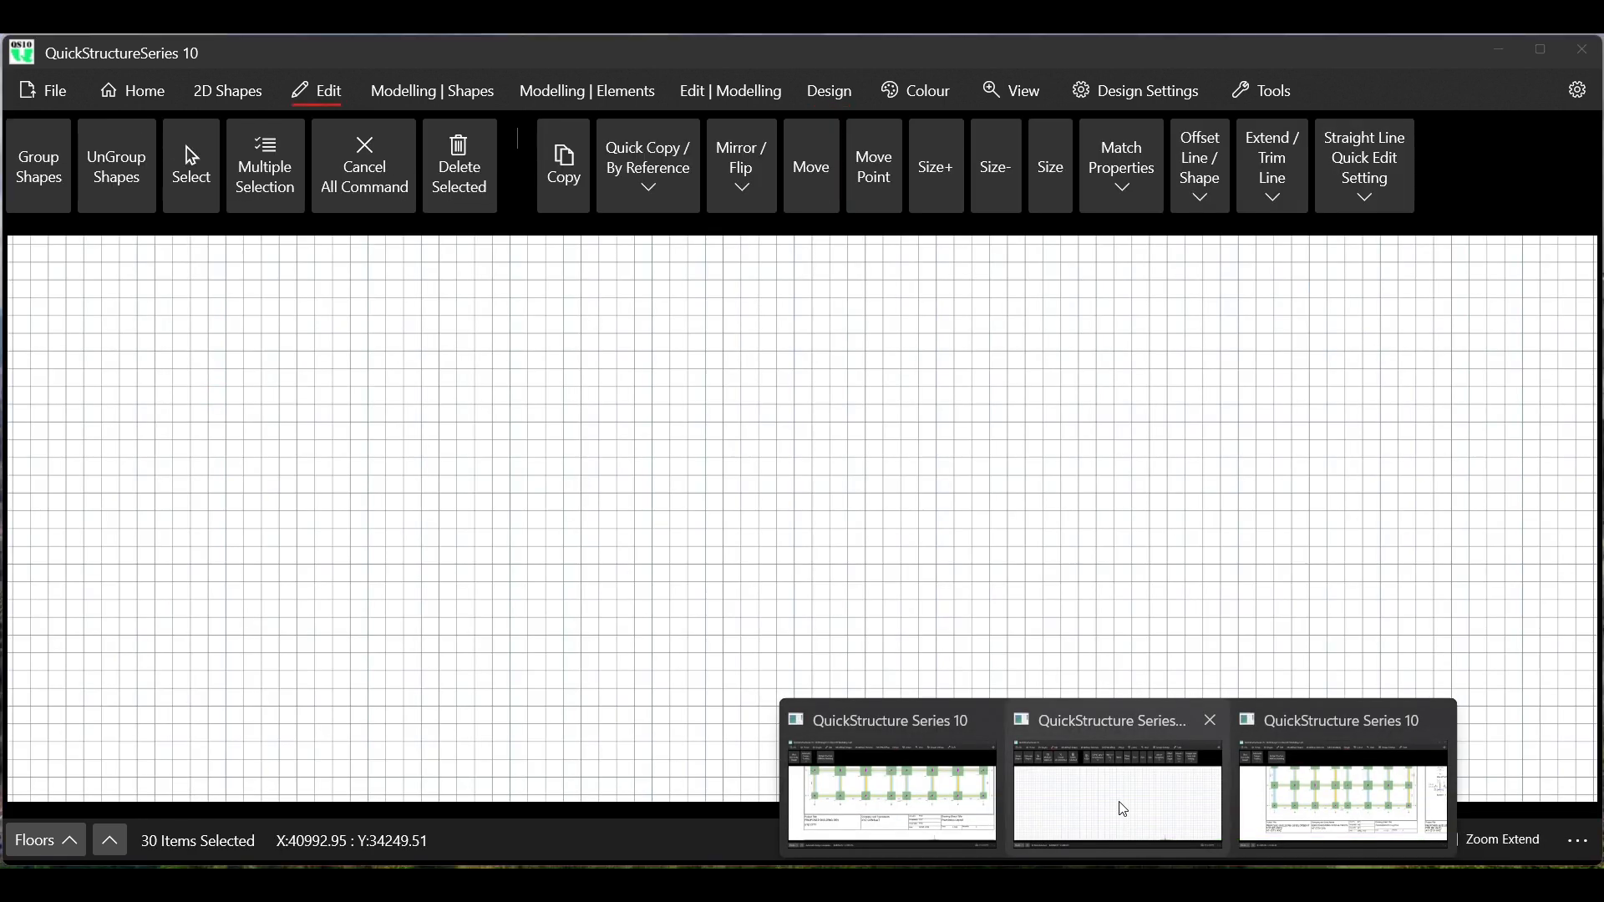
left_click(1120, 810)
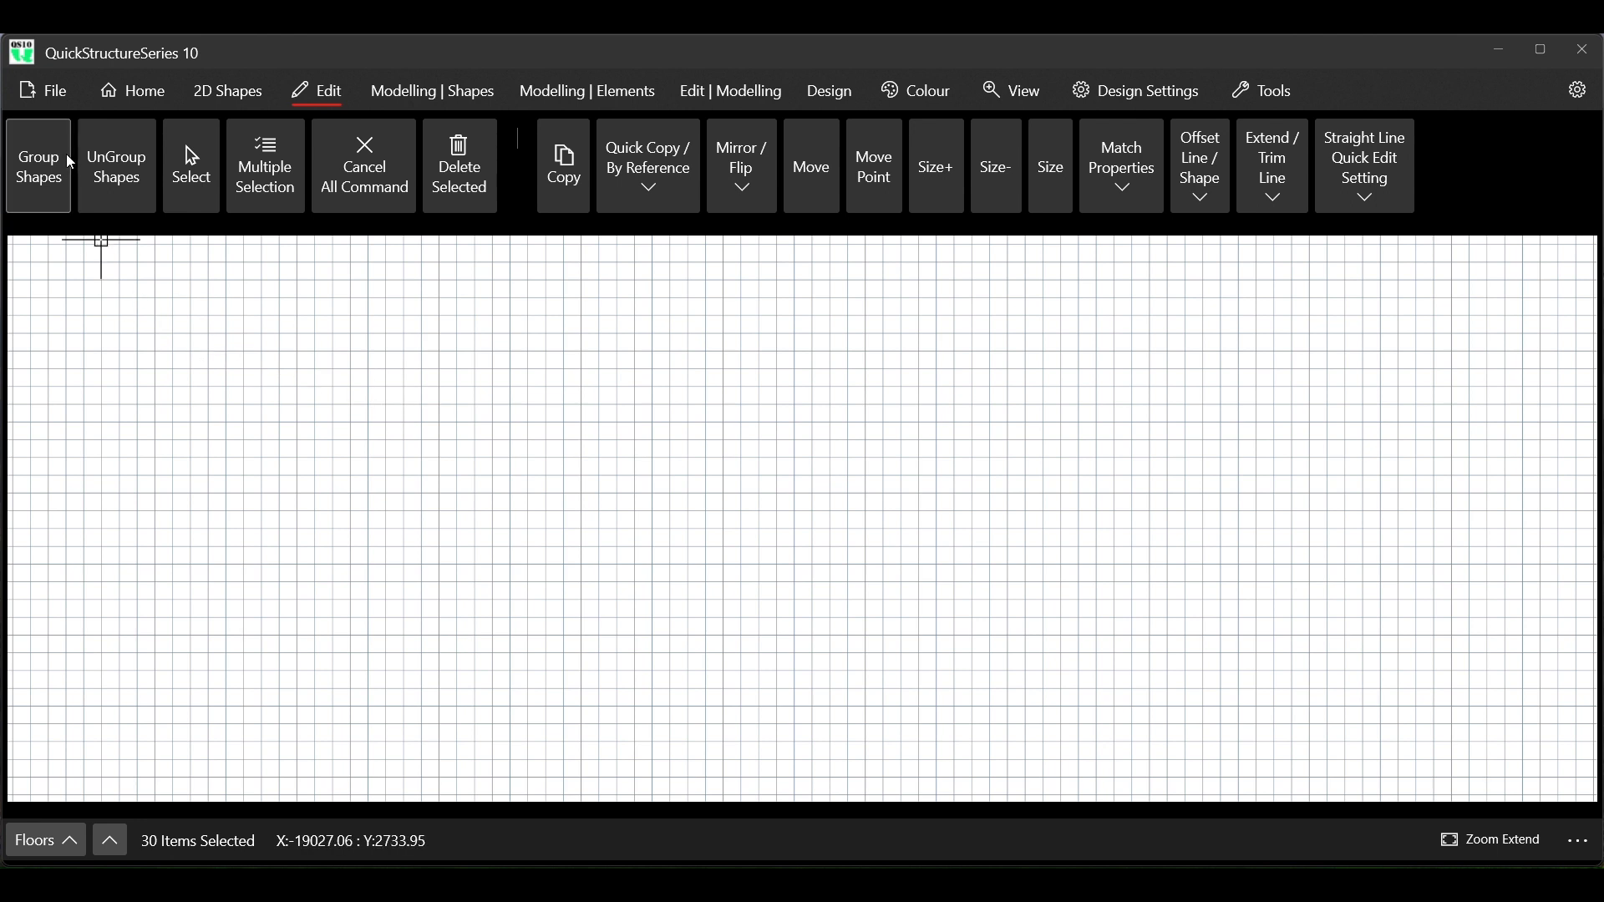
left_click(50, 94)
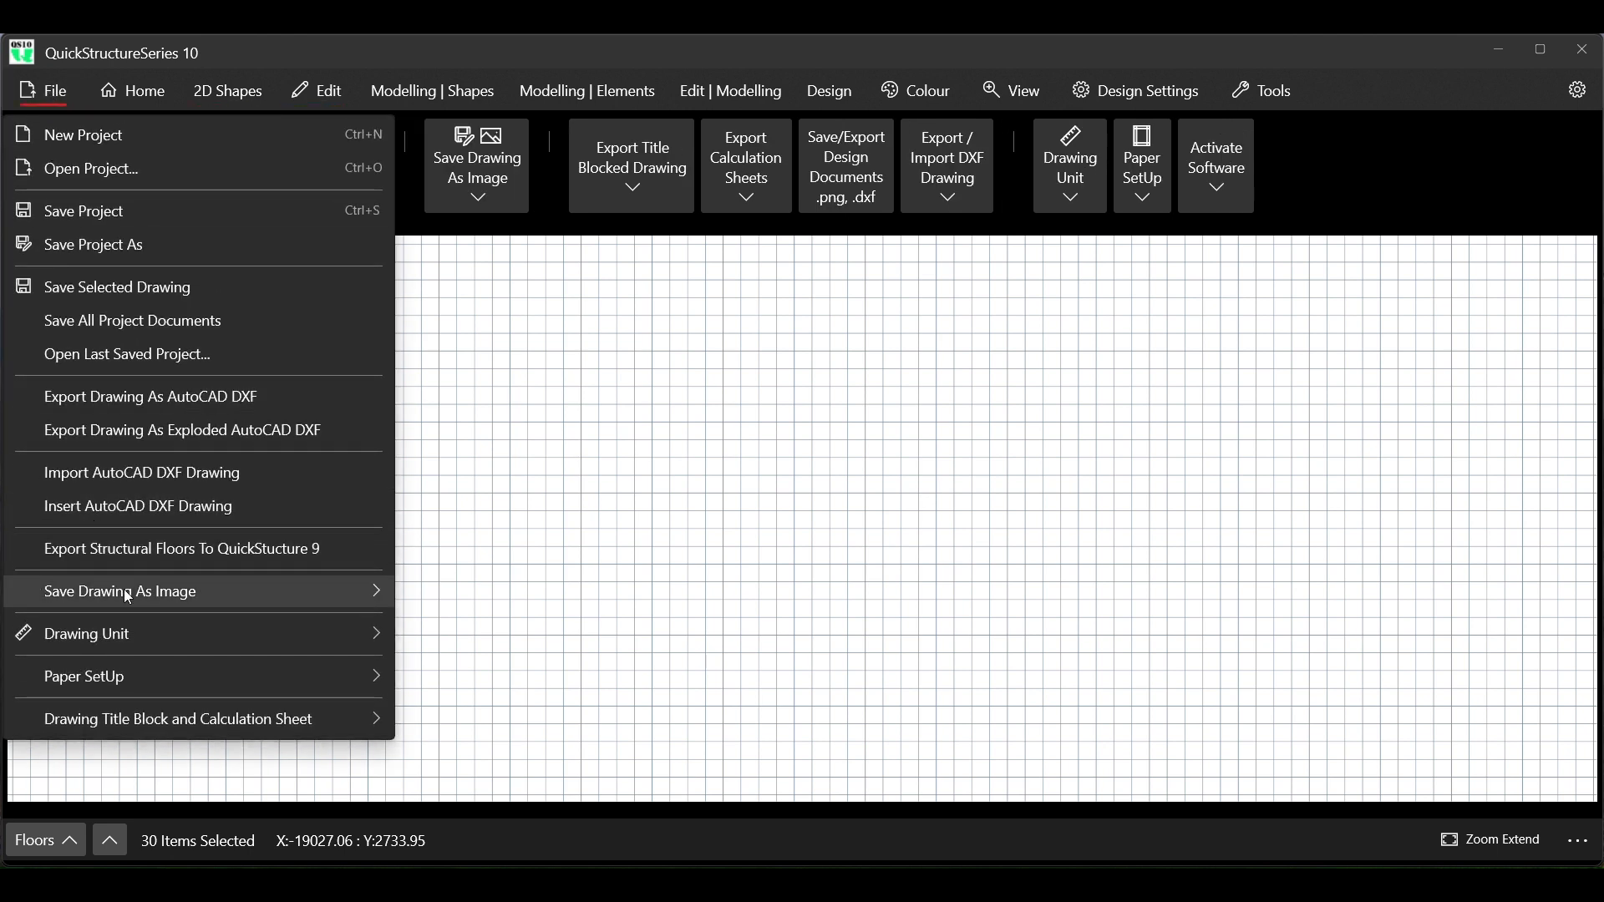
mouse_move(134, 721)
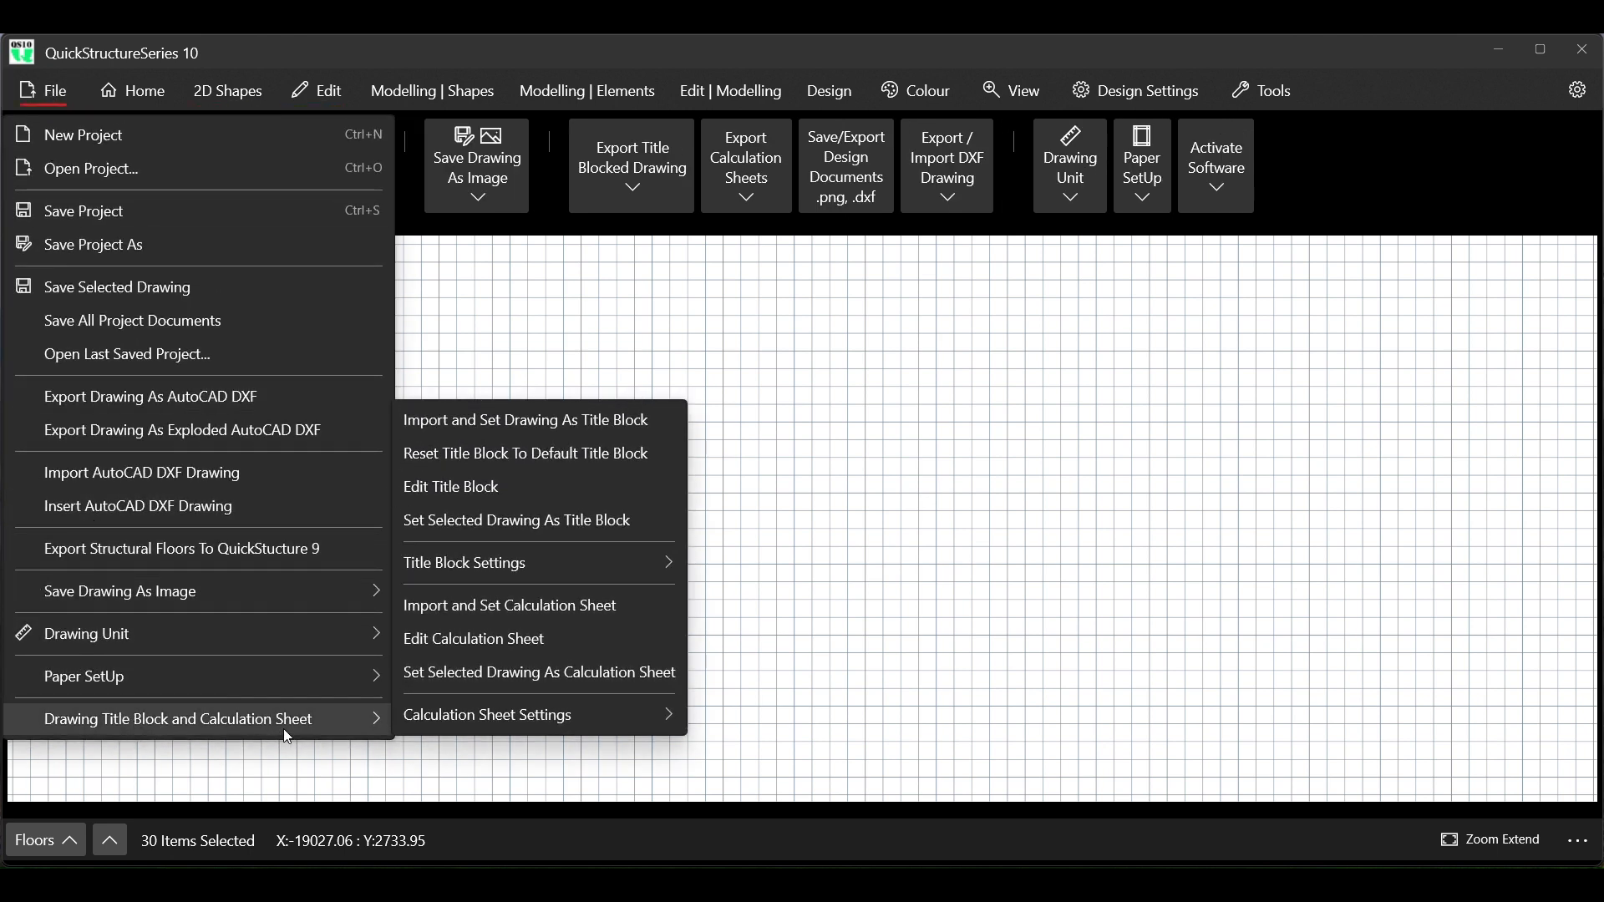
left_click(518, 491)
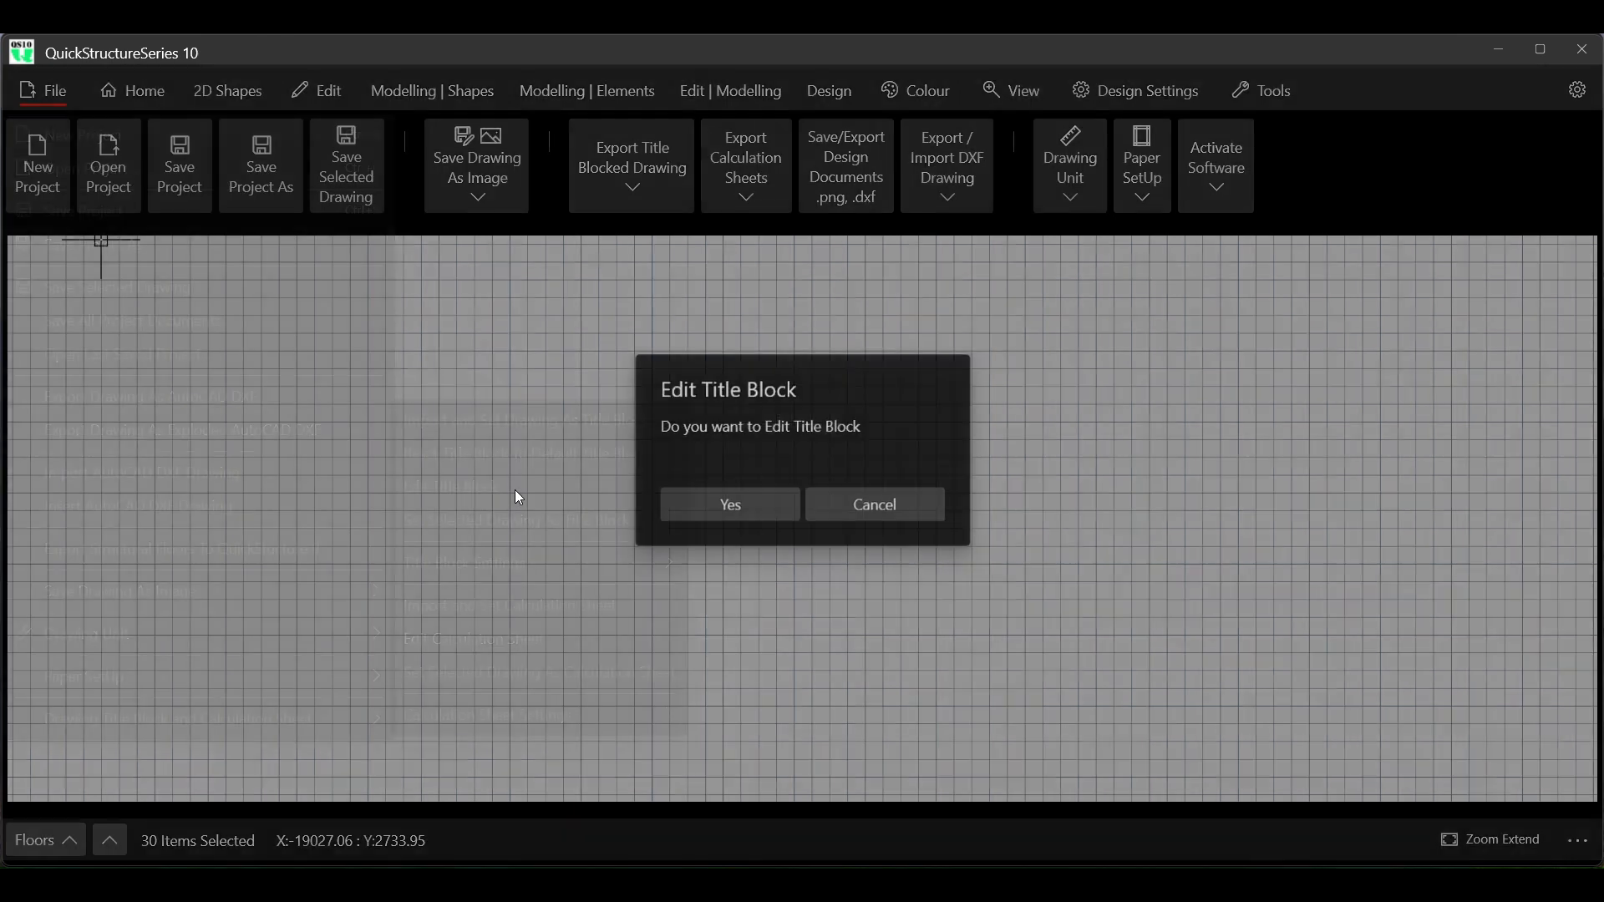
left_click(693, 501)
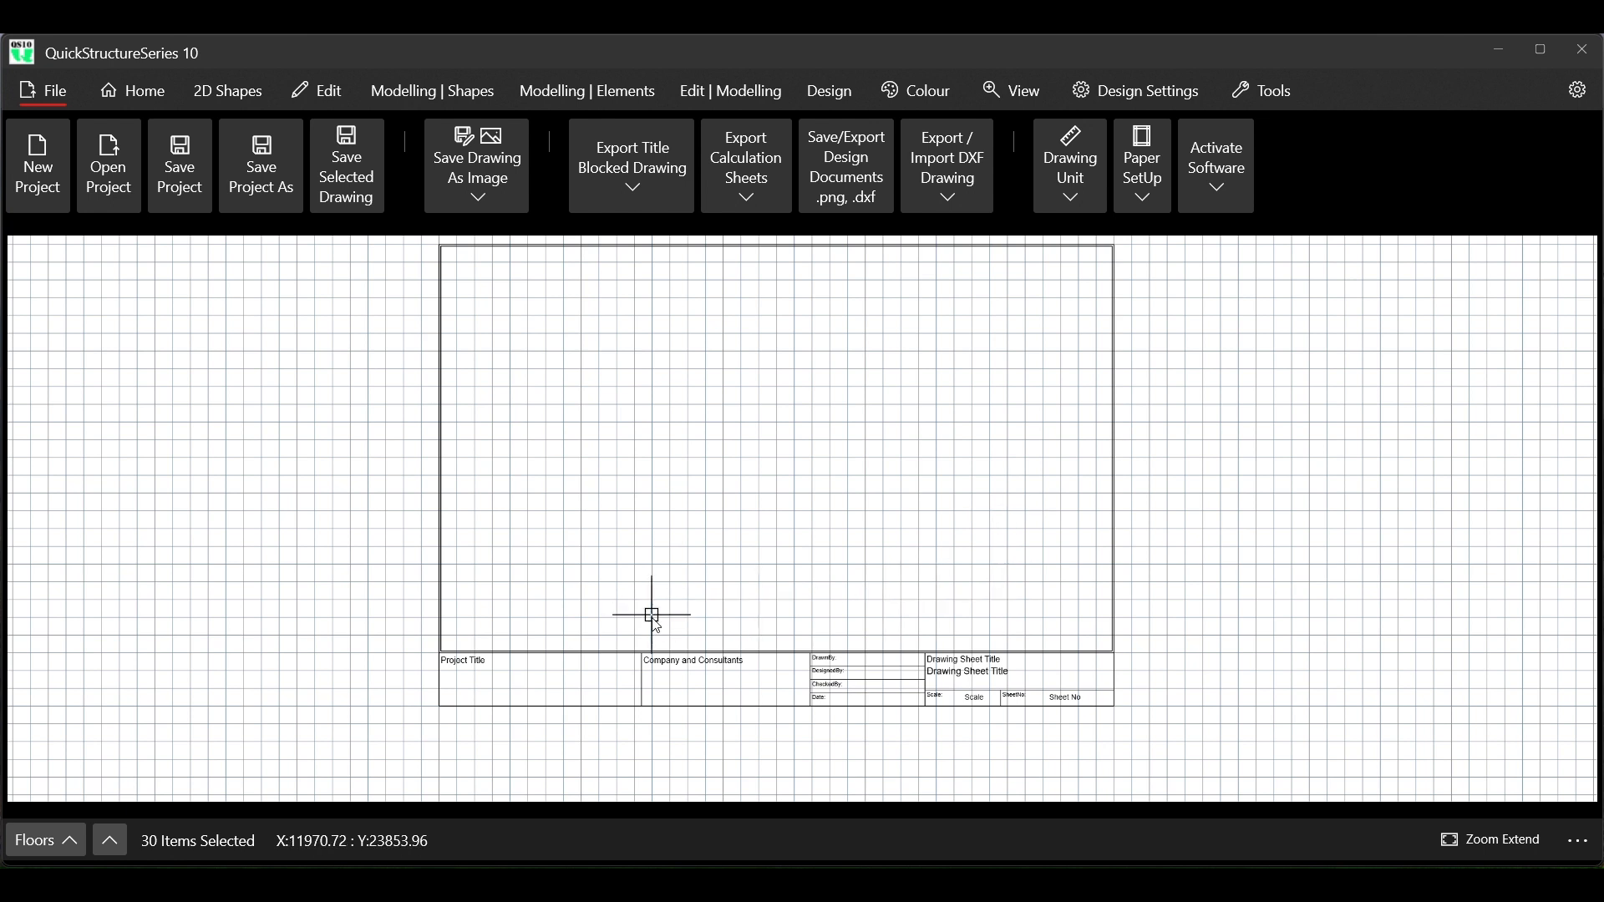
Clear the selection of all title block items by cancelling every active command
scroll(651, 633, "up", 2)
scroll(656, 631, "up", 1)
scroll(662, 609, "down", 3)
scroll(626, 688, "up", 5)
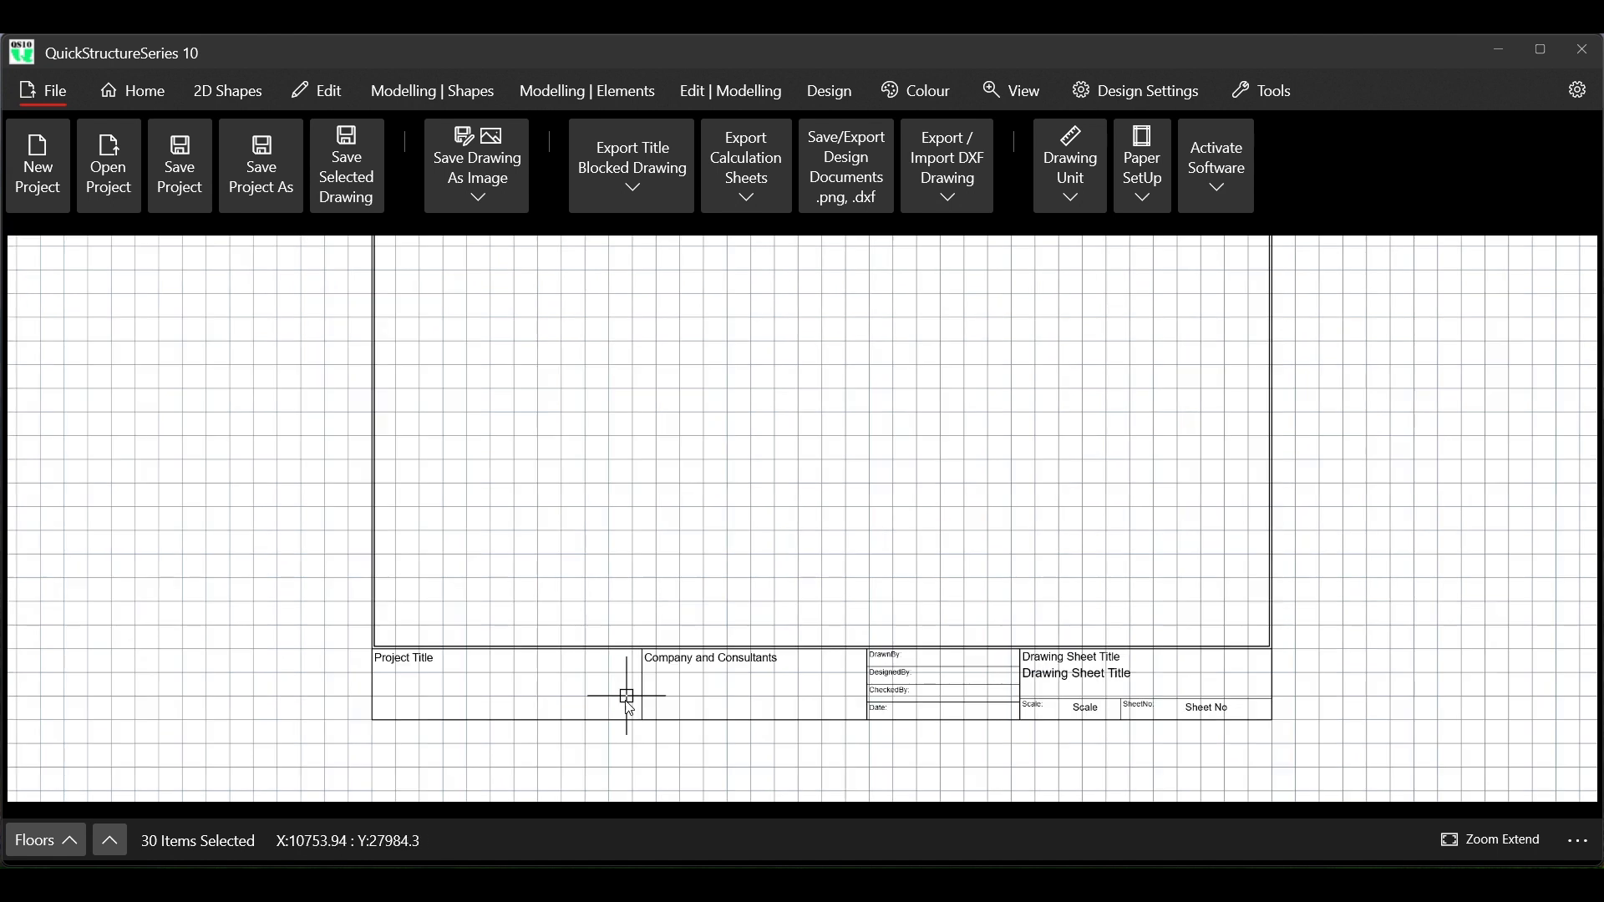
scroll(625, 708, "up", 2)
scroll(652, 693, "down", 1)
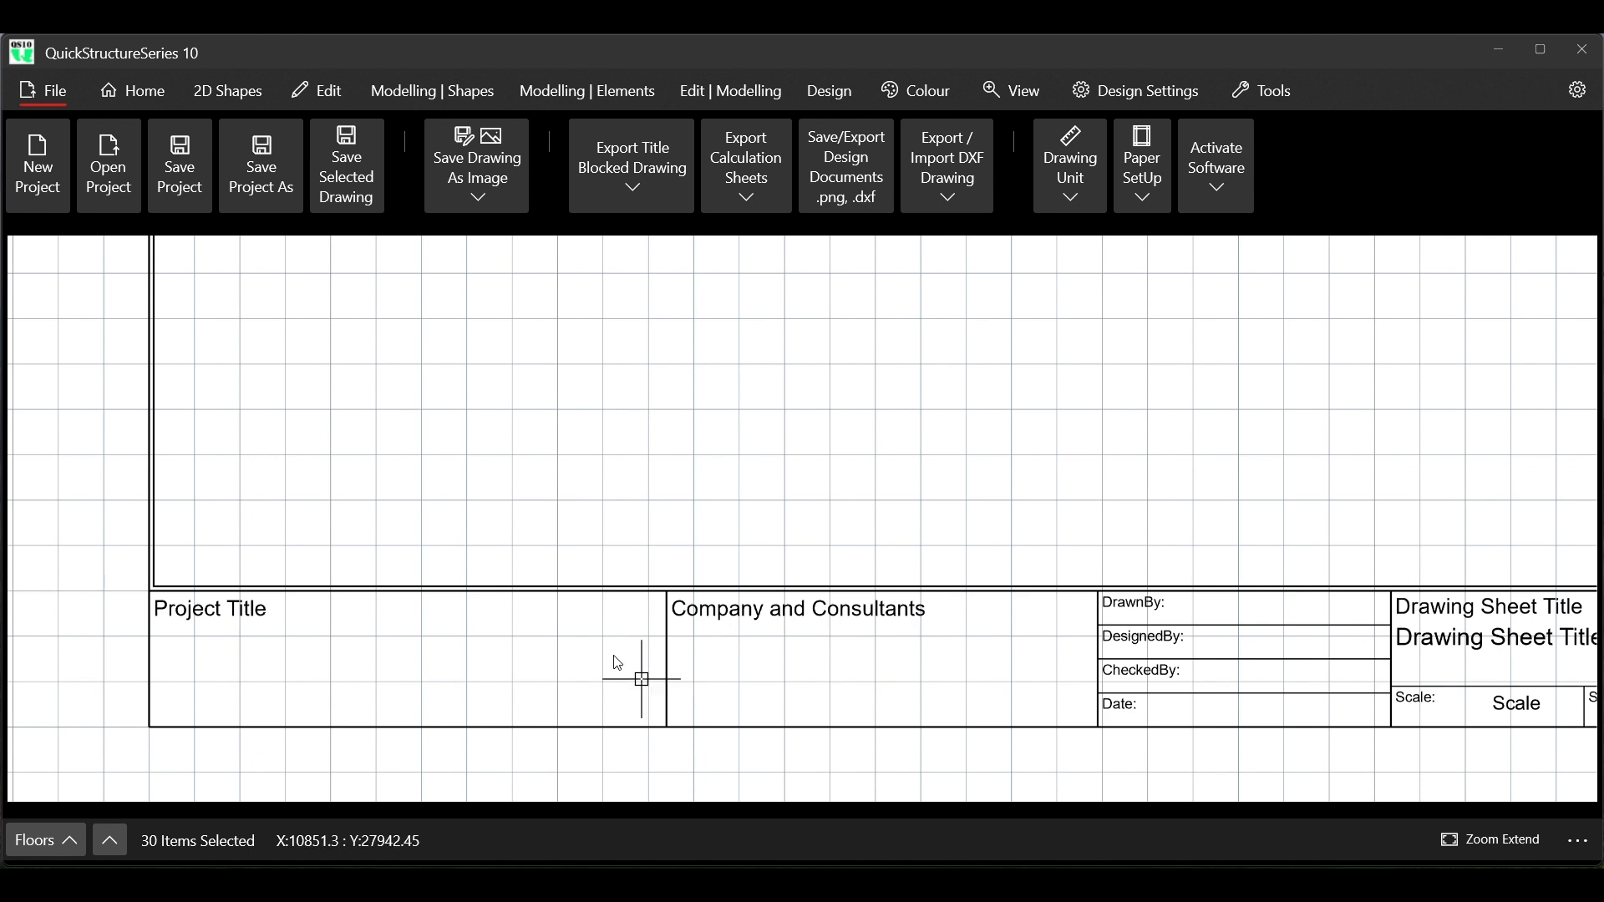
left_click(320, 94)
left_click(391, 158)
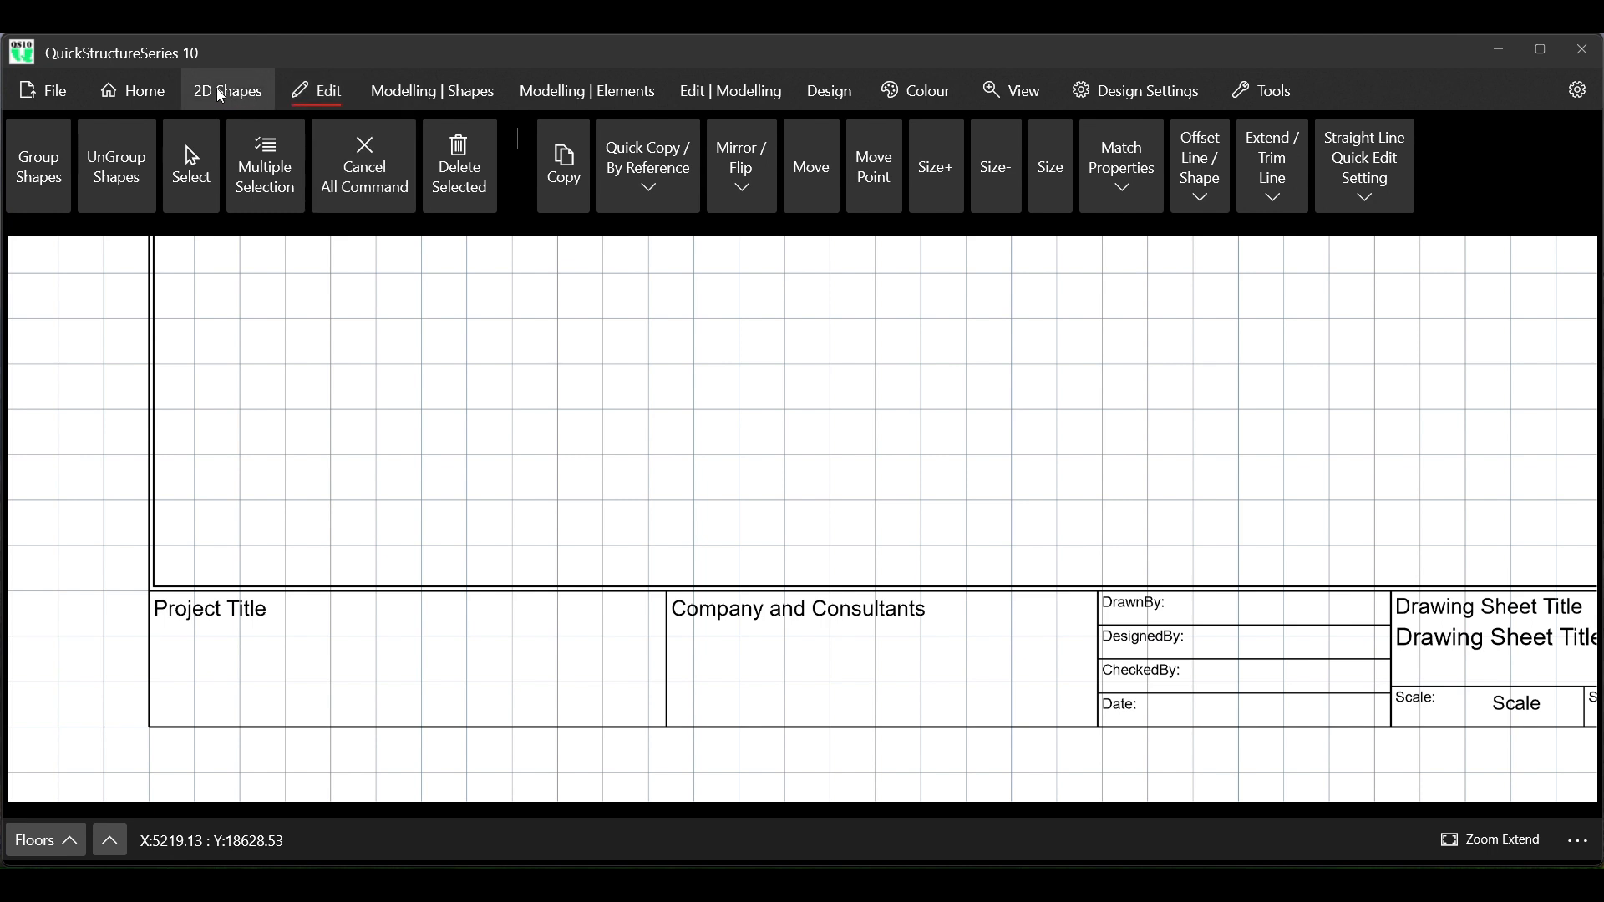
Insert a text object about 4900 wide and 750 high just beneath the Project Title label
left_click(147, 95)
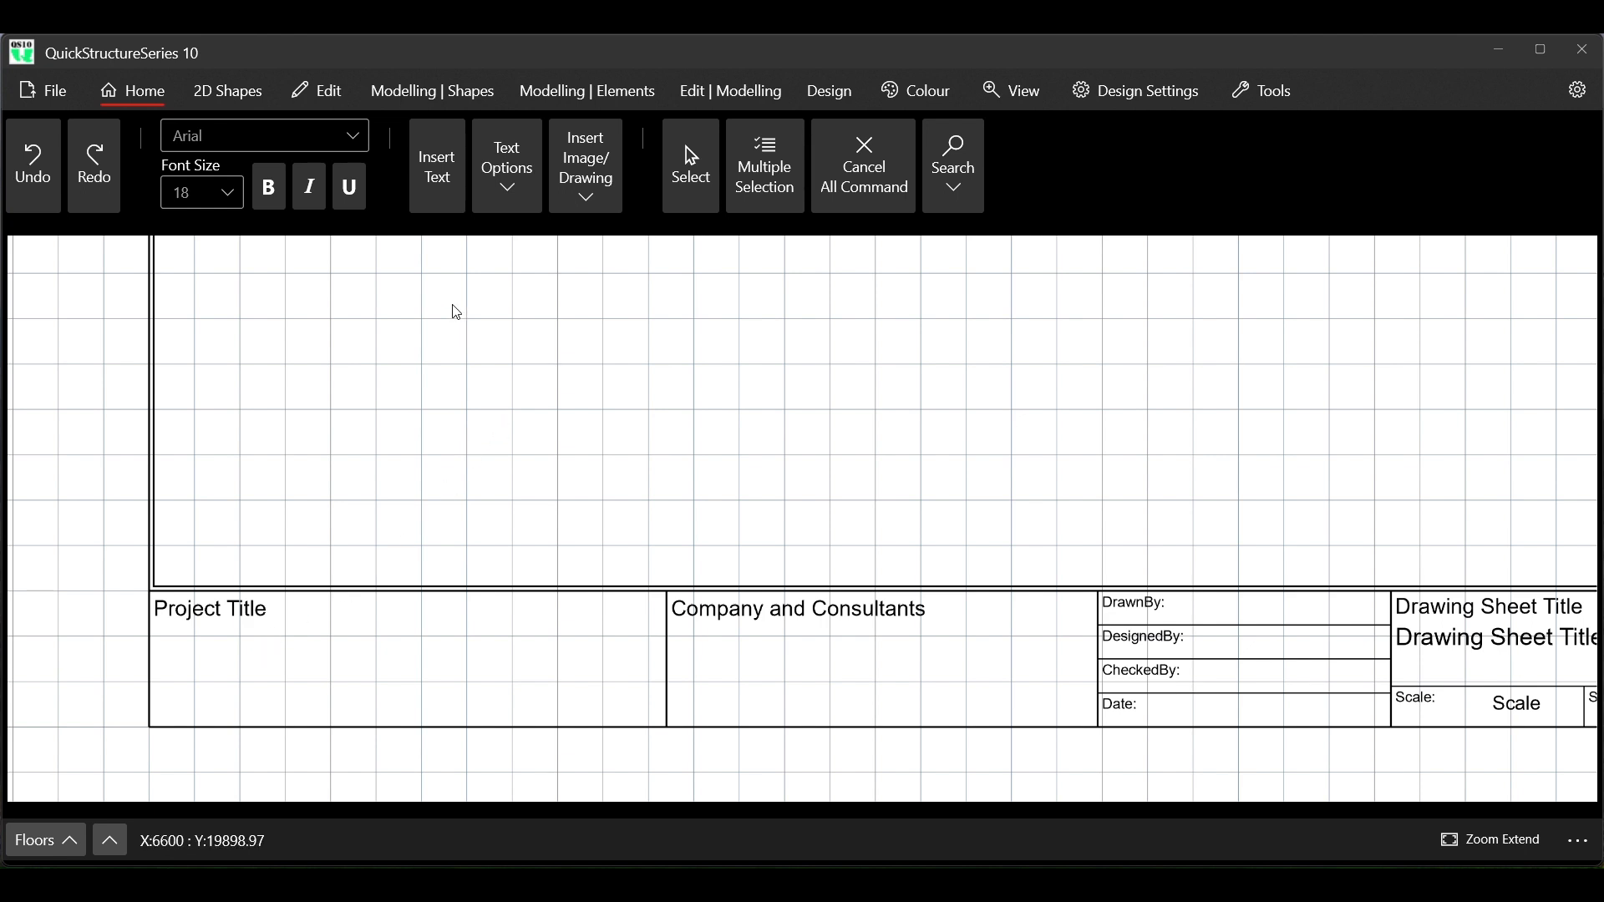
left_click(434, 179)
left_click(193, 651)
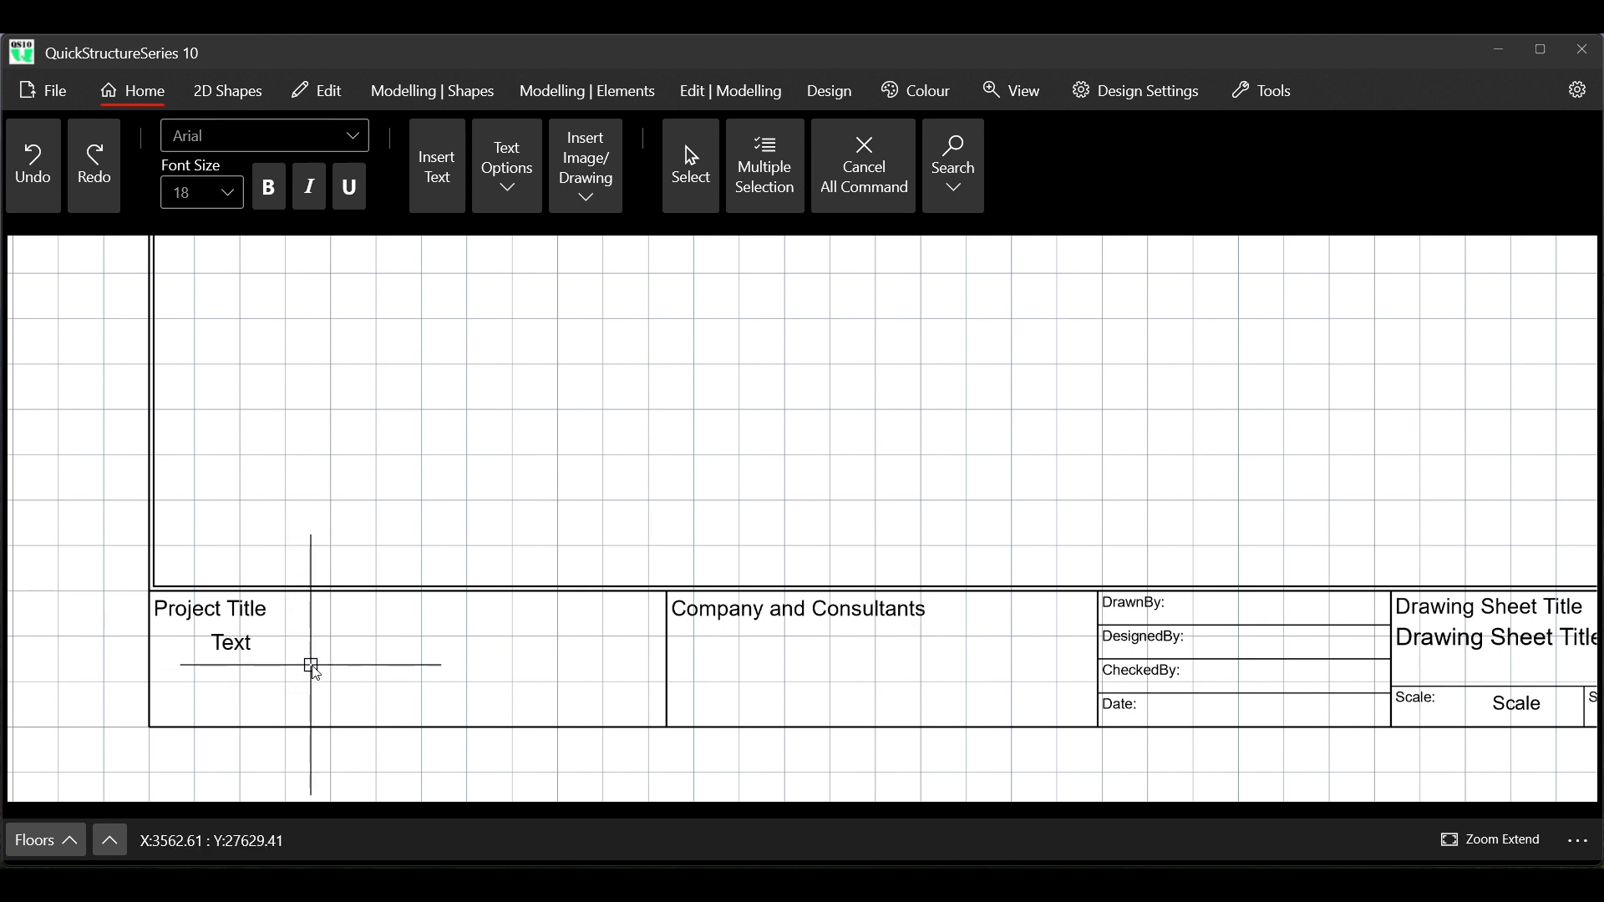
left_click(365, 663)
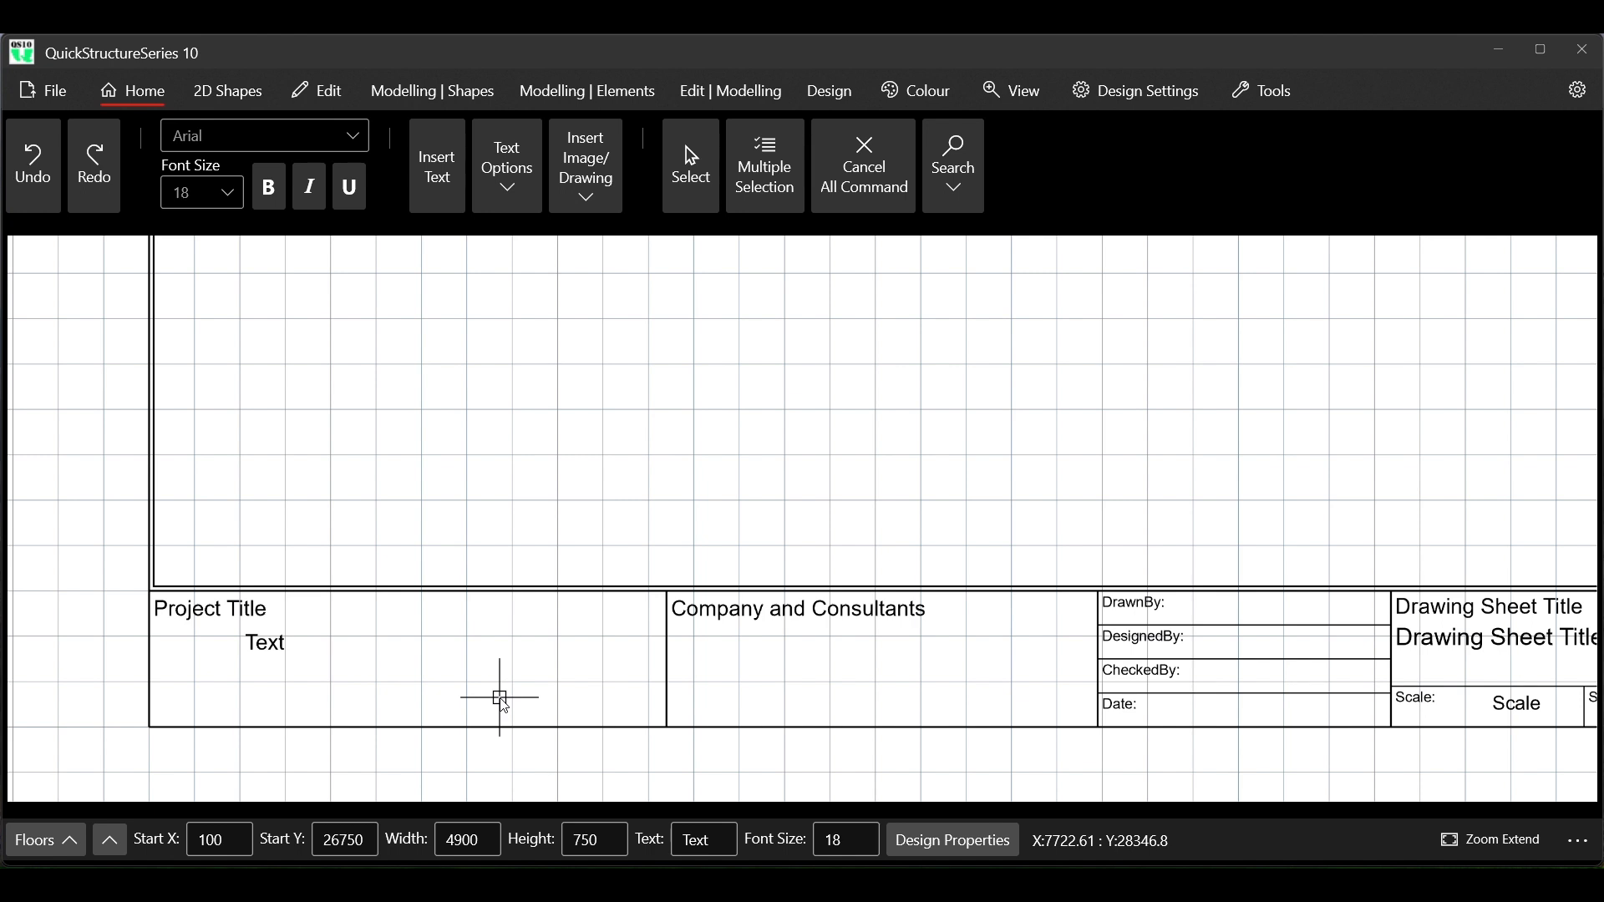
Change the new text object's content to PROPOSED BUILDING DEVELOPMENT
left_click(716, 840)
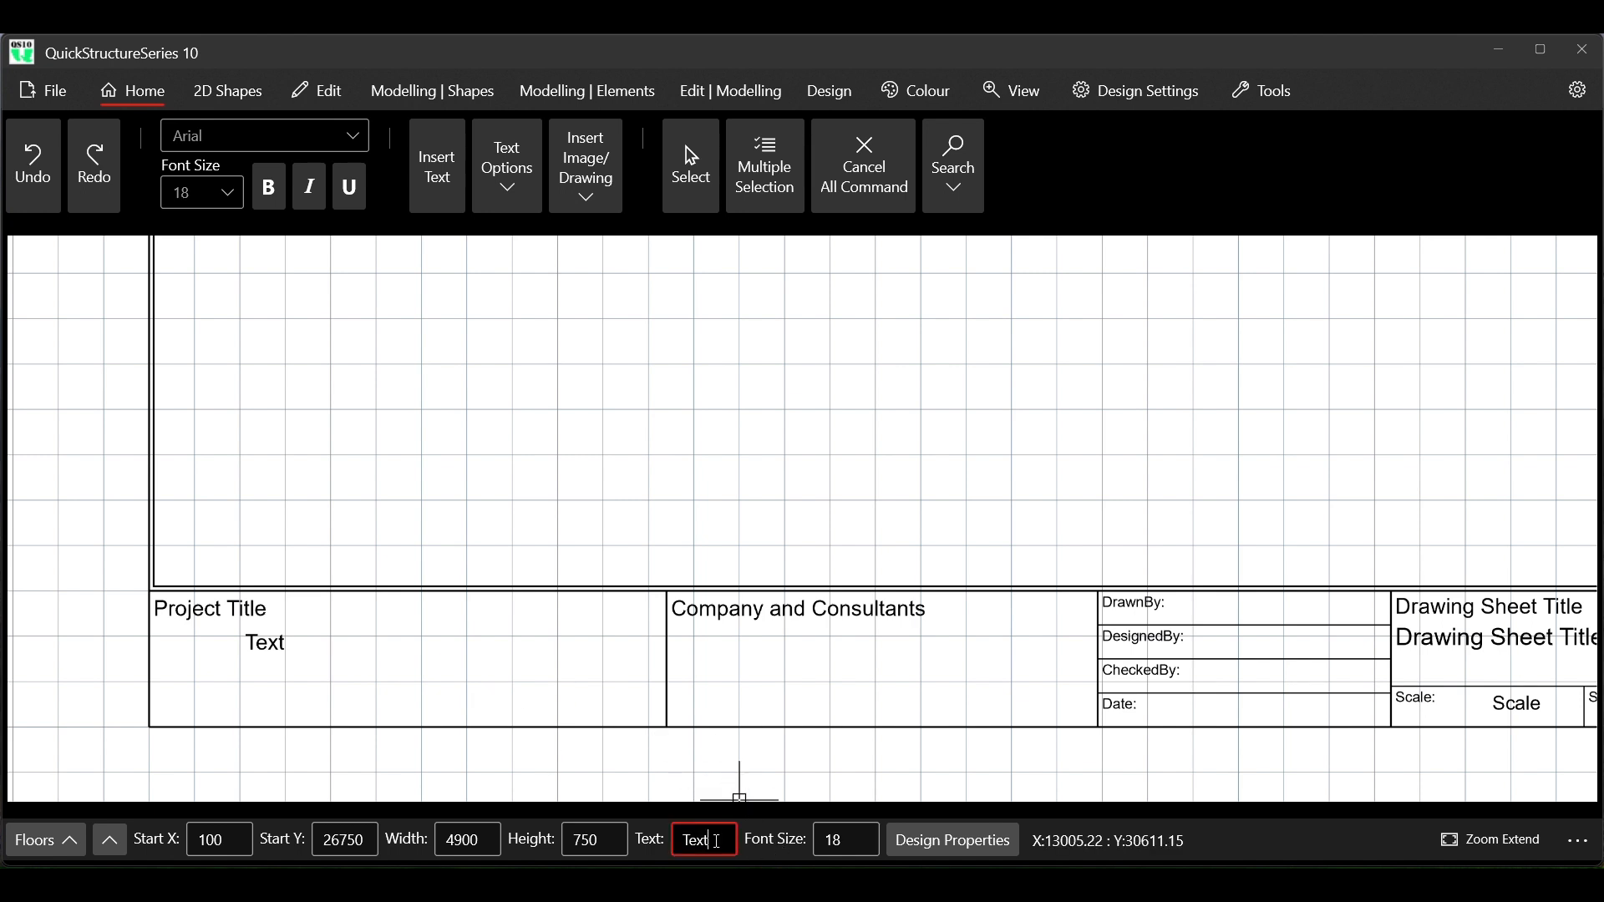
double_click(703, 840)
type("PROPOSED")
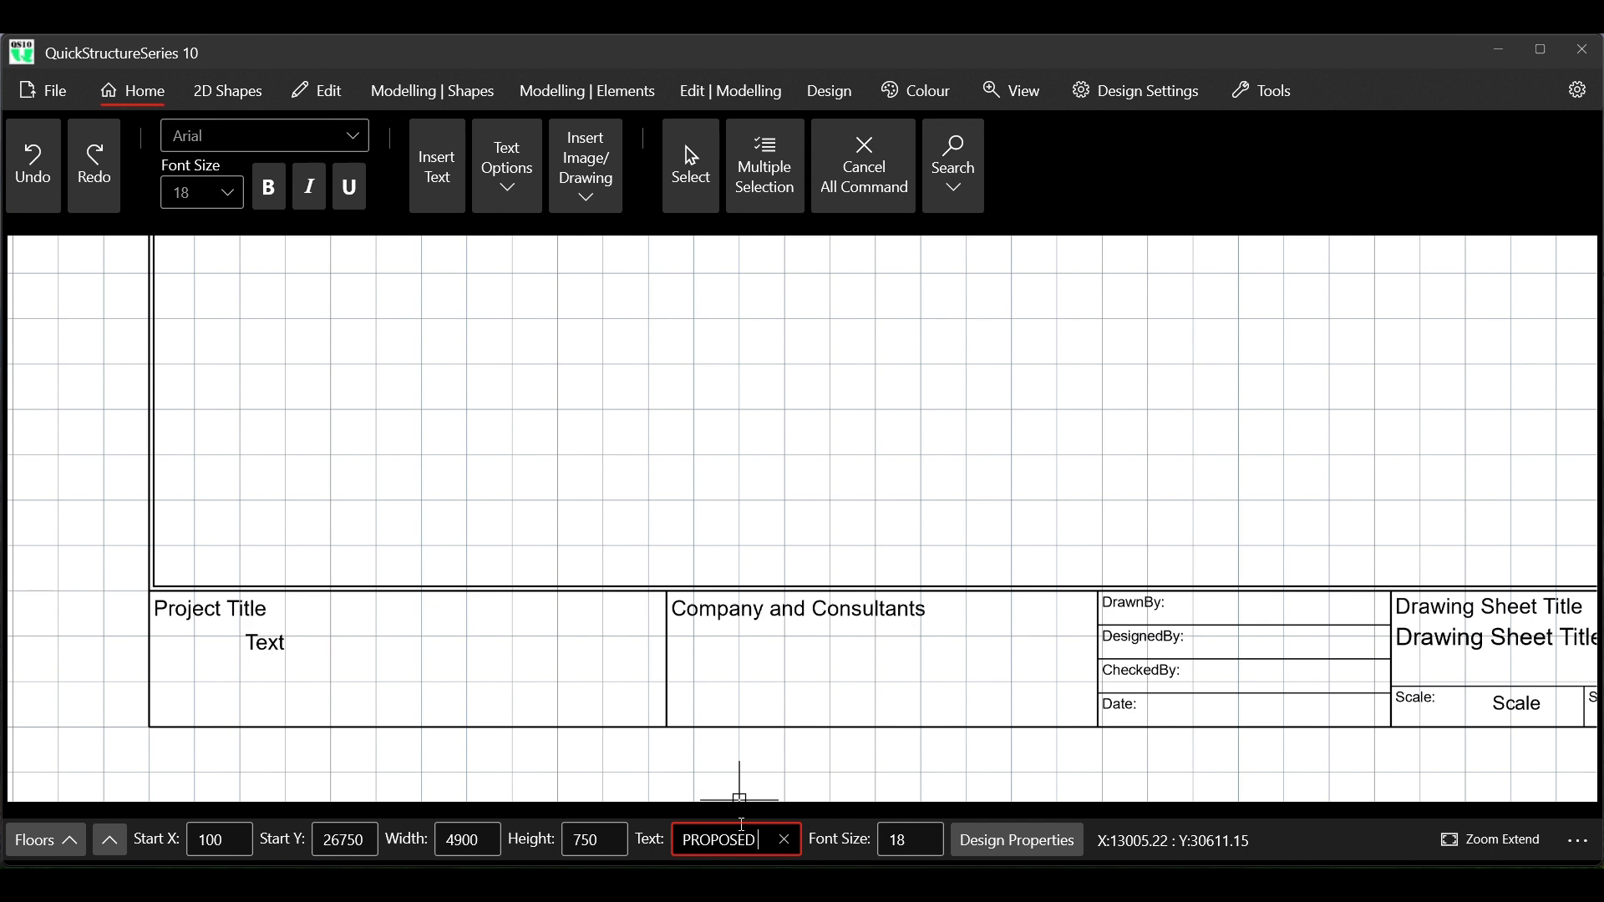
type(" BUILDIN")
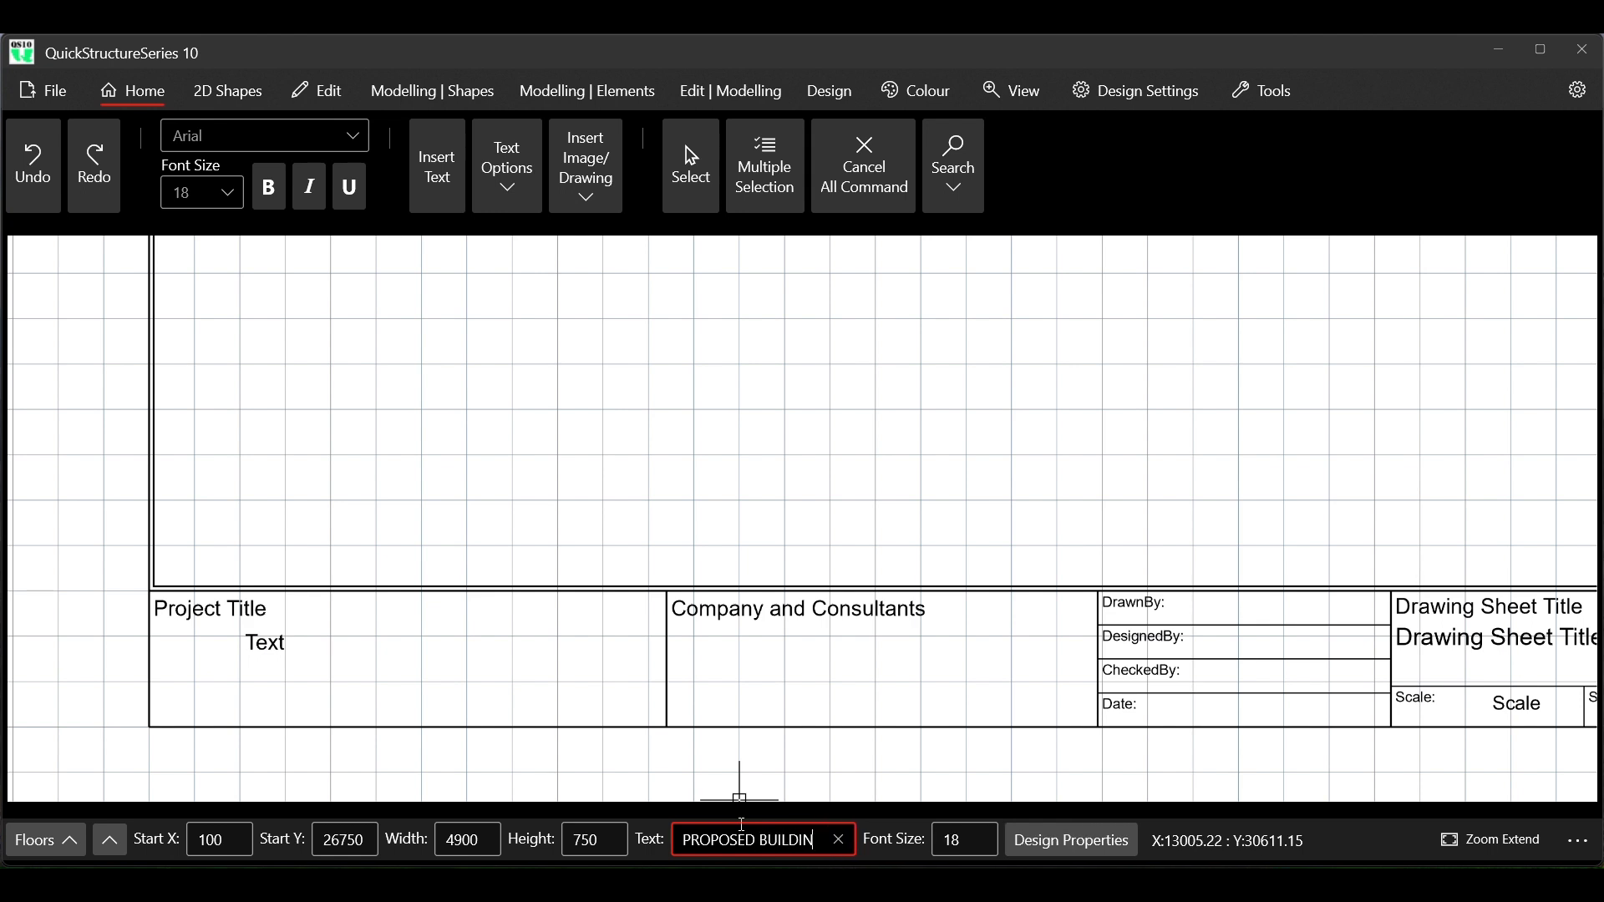
type("G D")
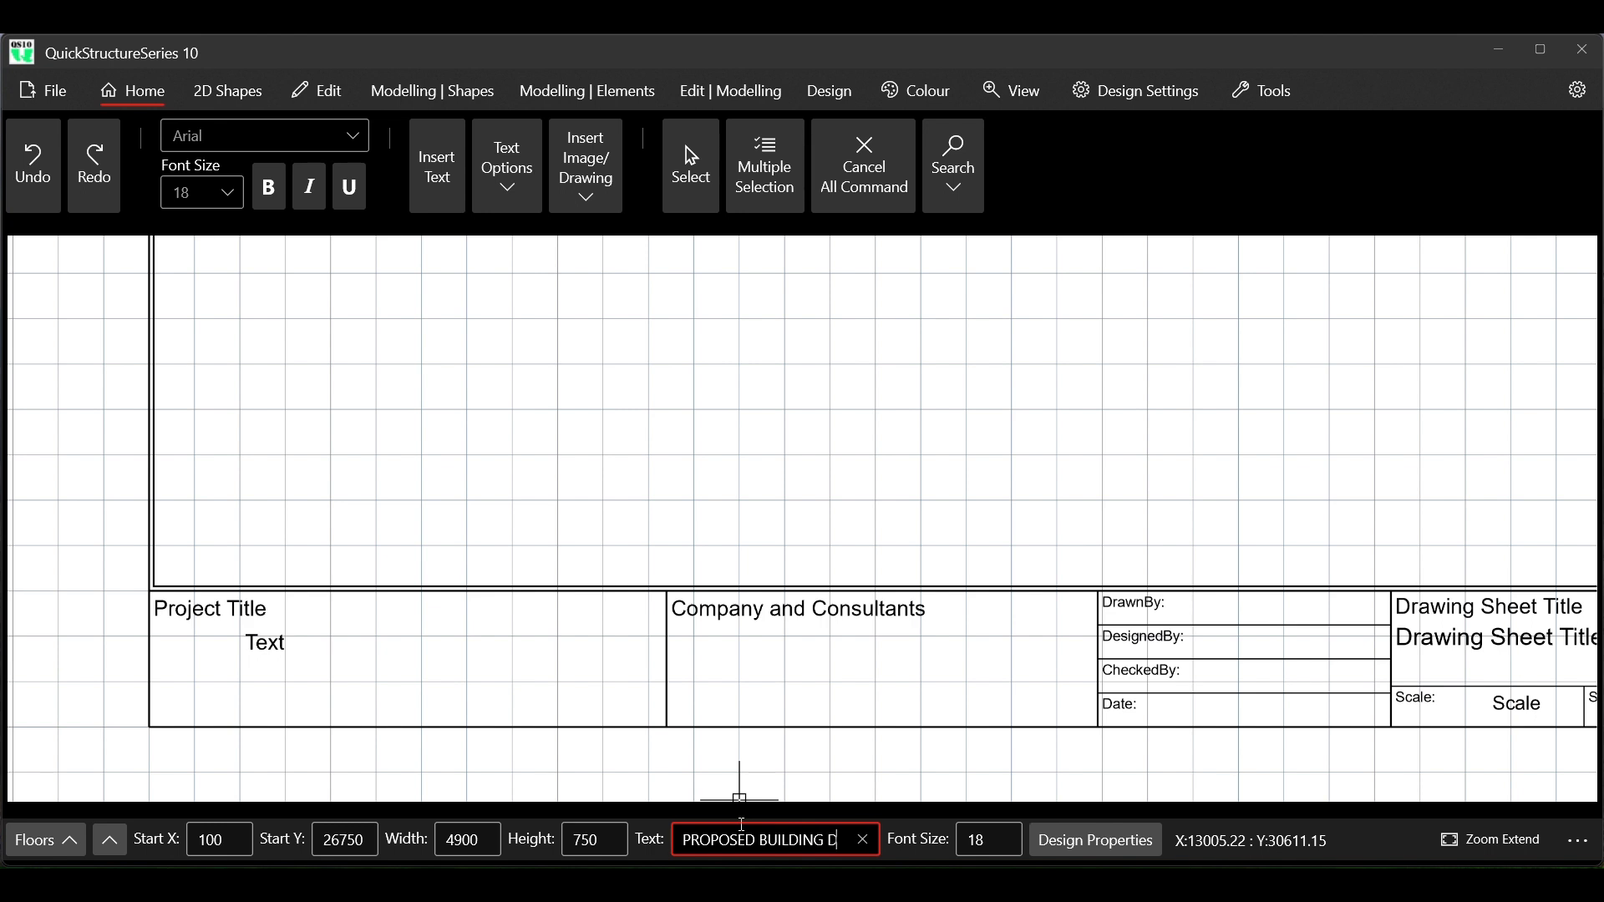
type("EVELO")
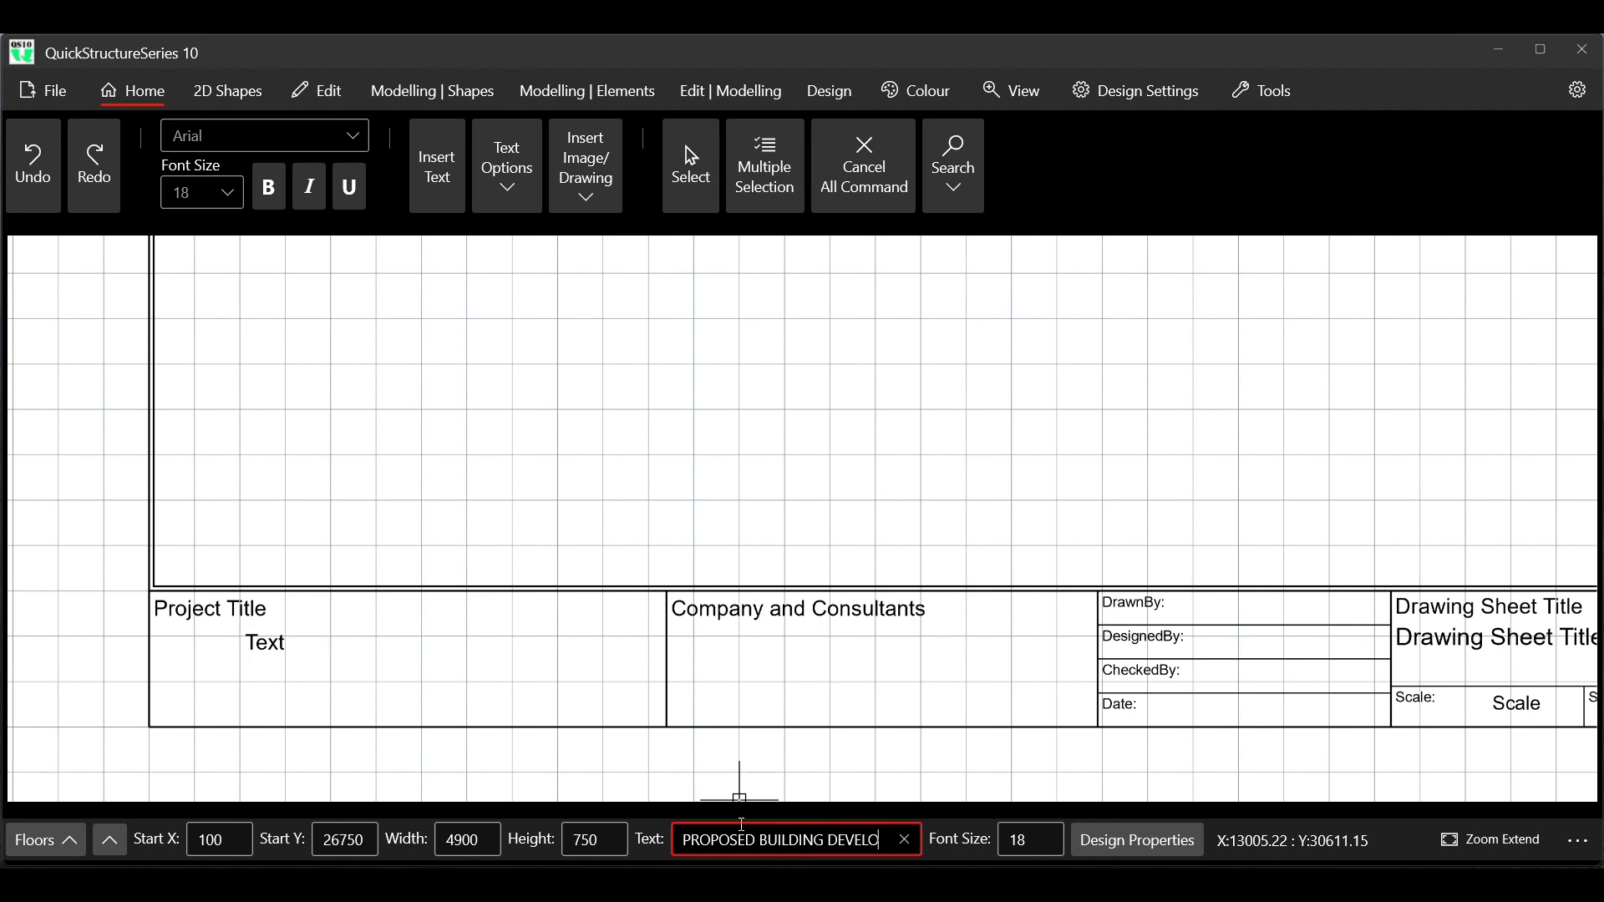
type("PMENT")
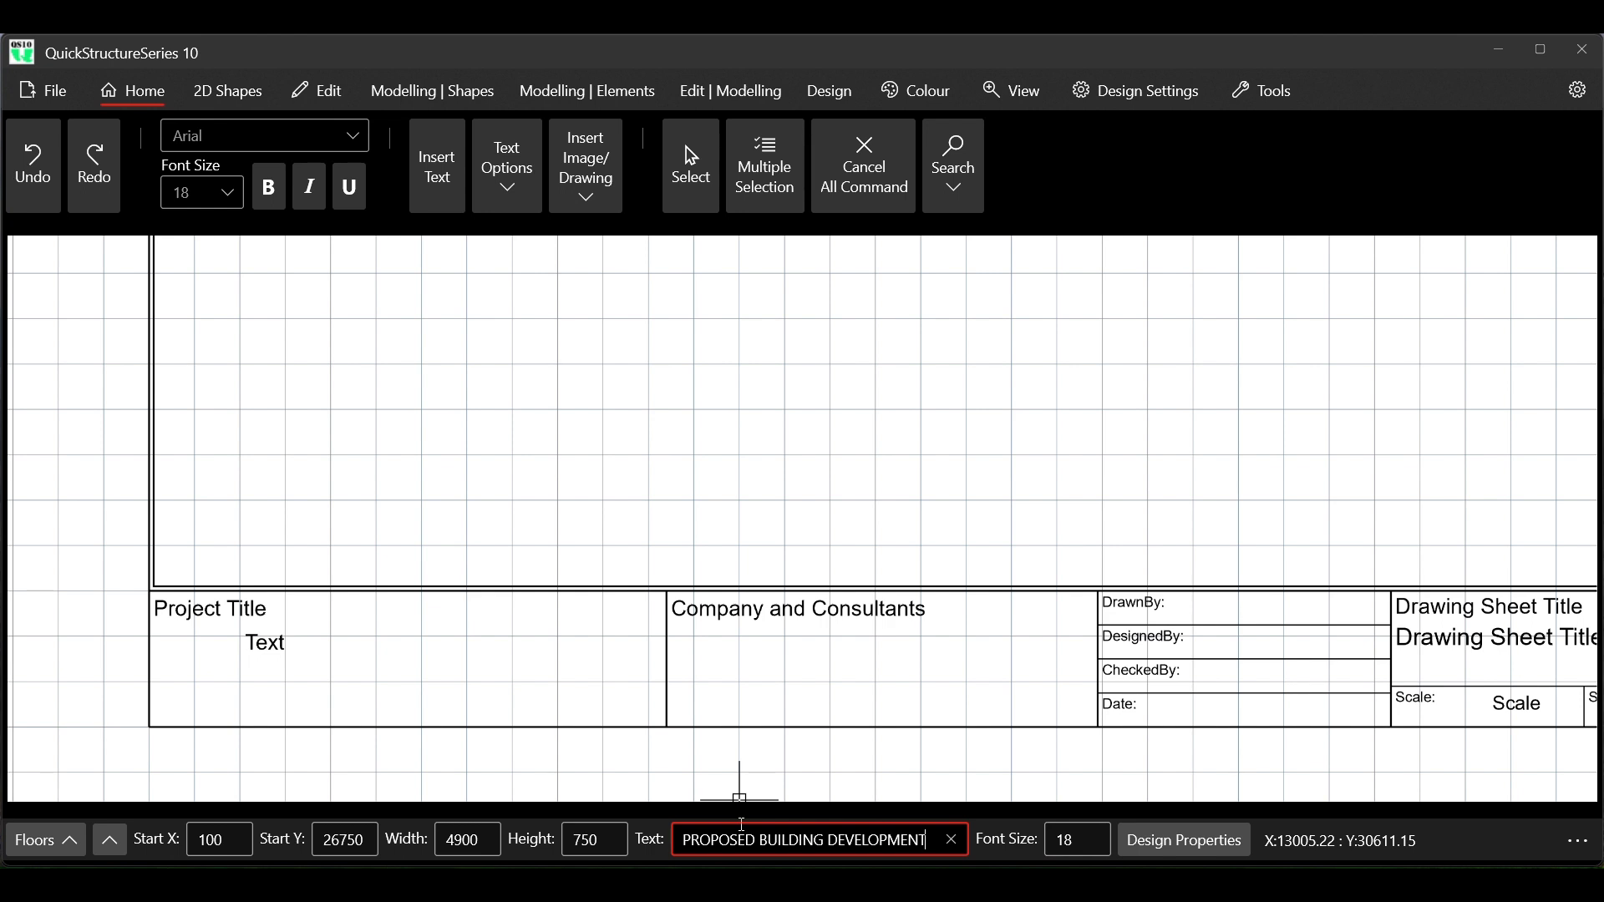
key("Return")
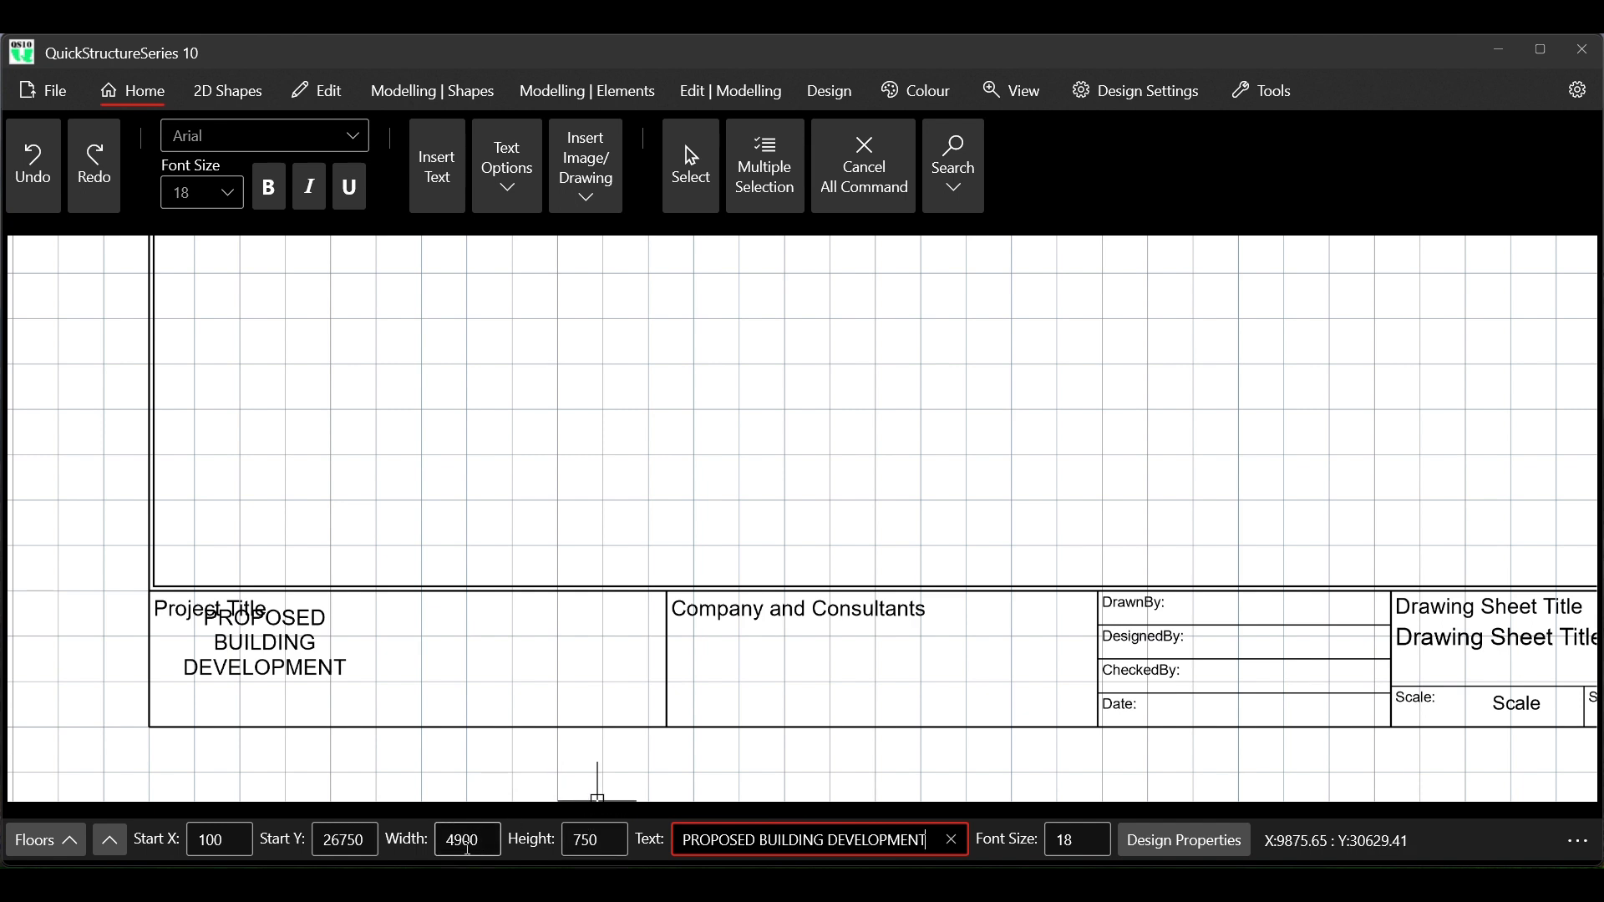
Set the width of the PROPOSED BUILDING DEVELOPMENT text to 10000 and end the text command
left_click_drag(465, 842, 386, 851)
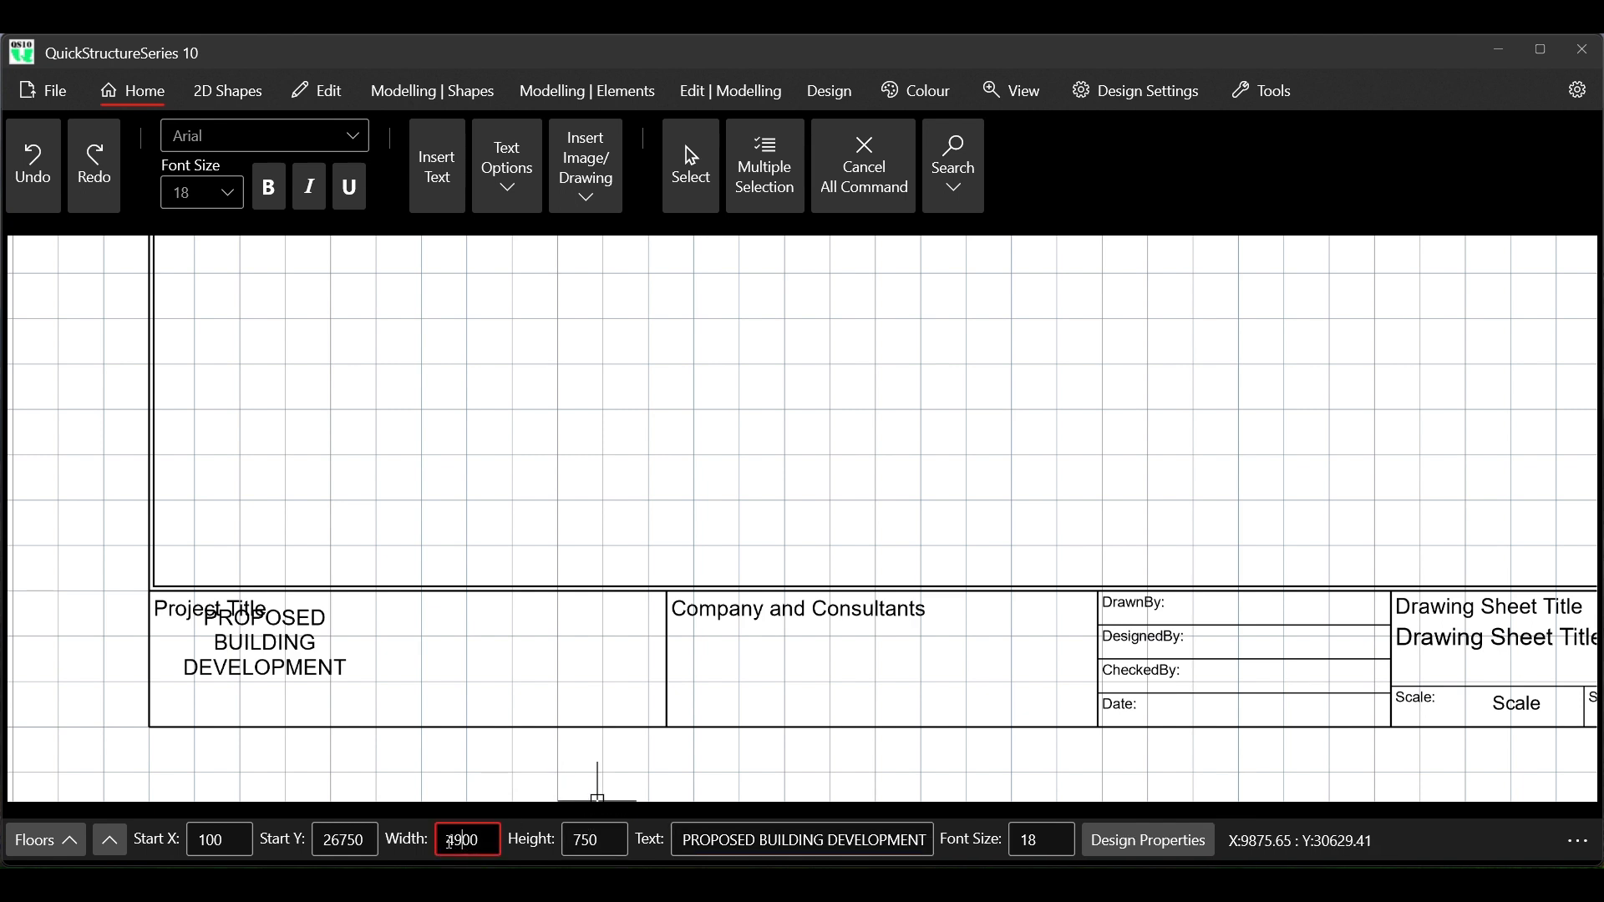
type("1000")
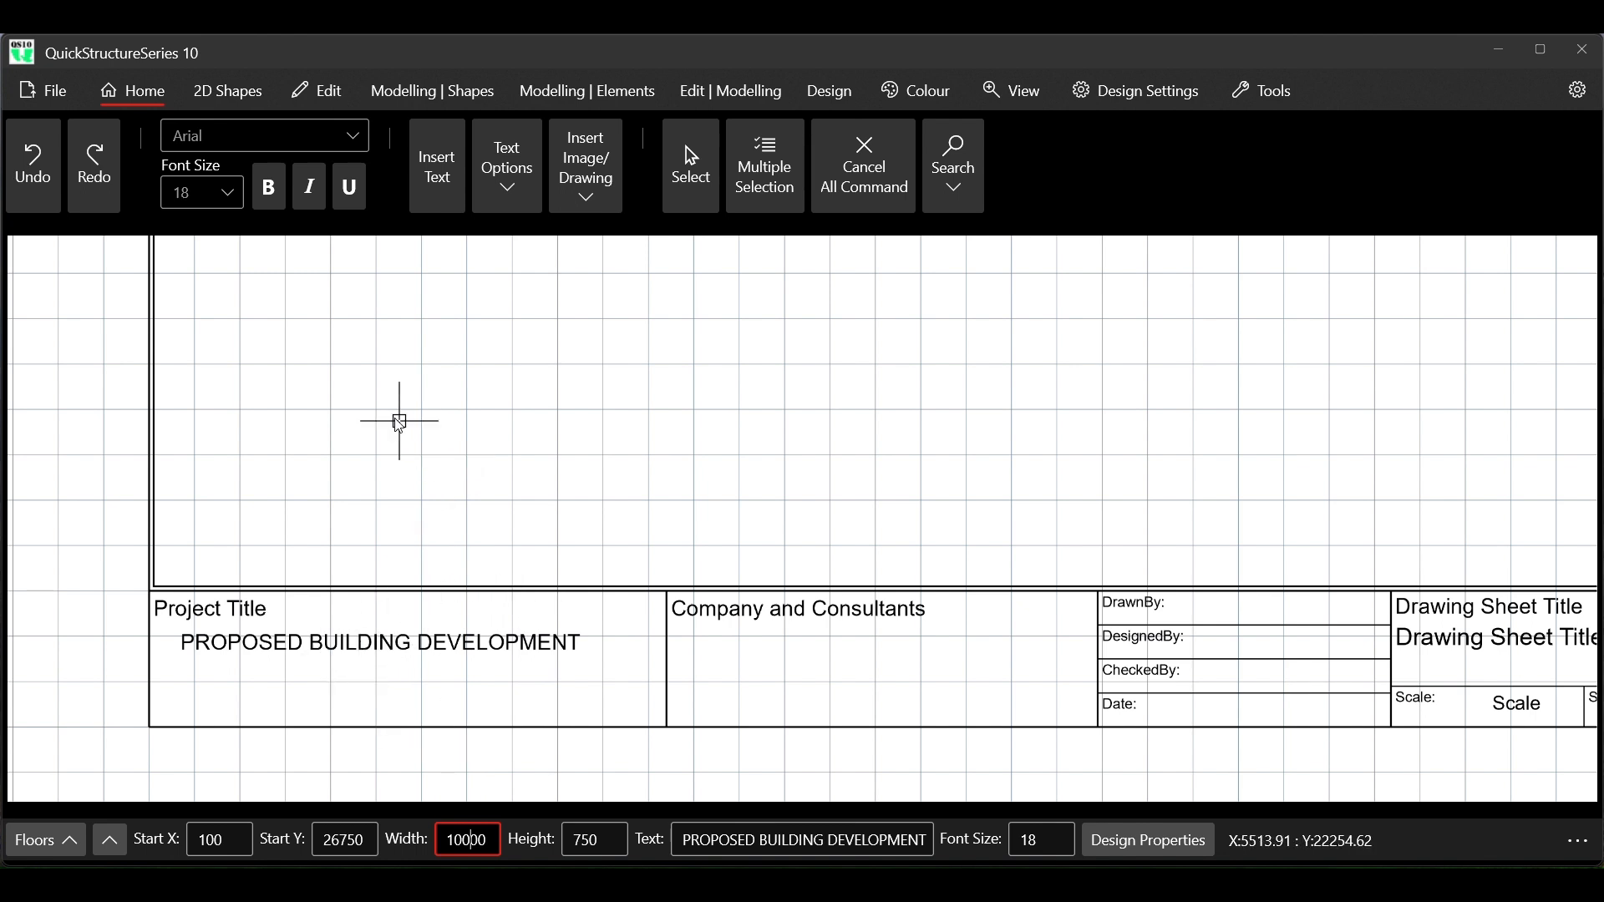
right_click(429, 417)
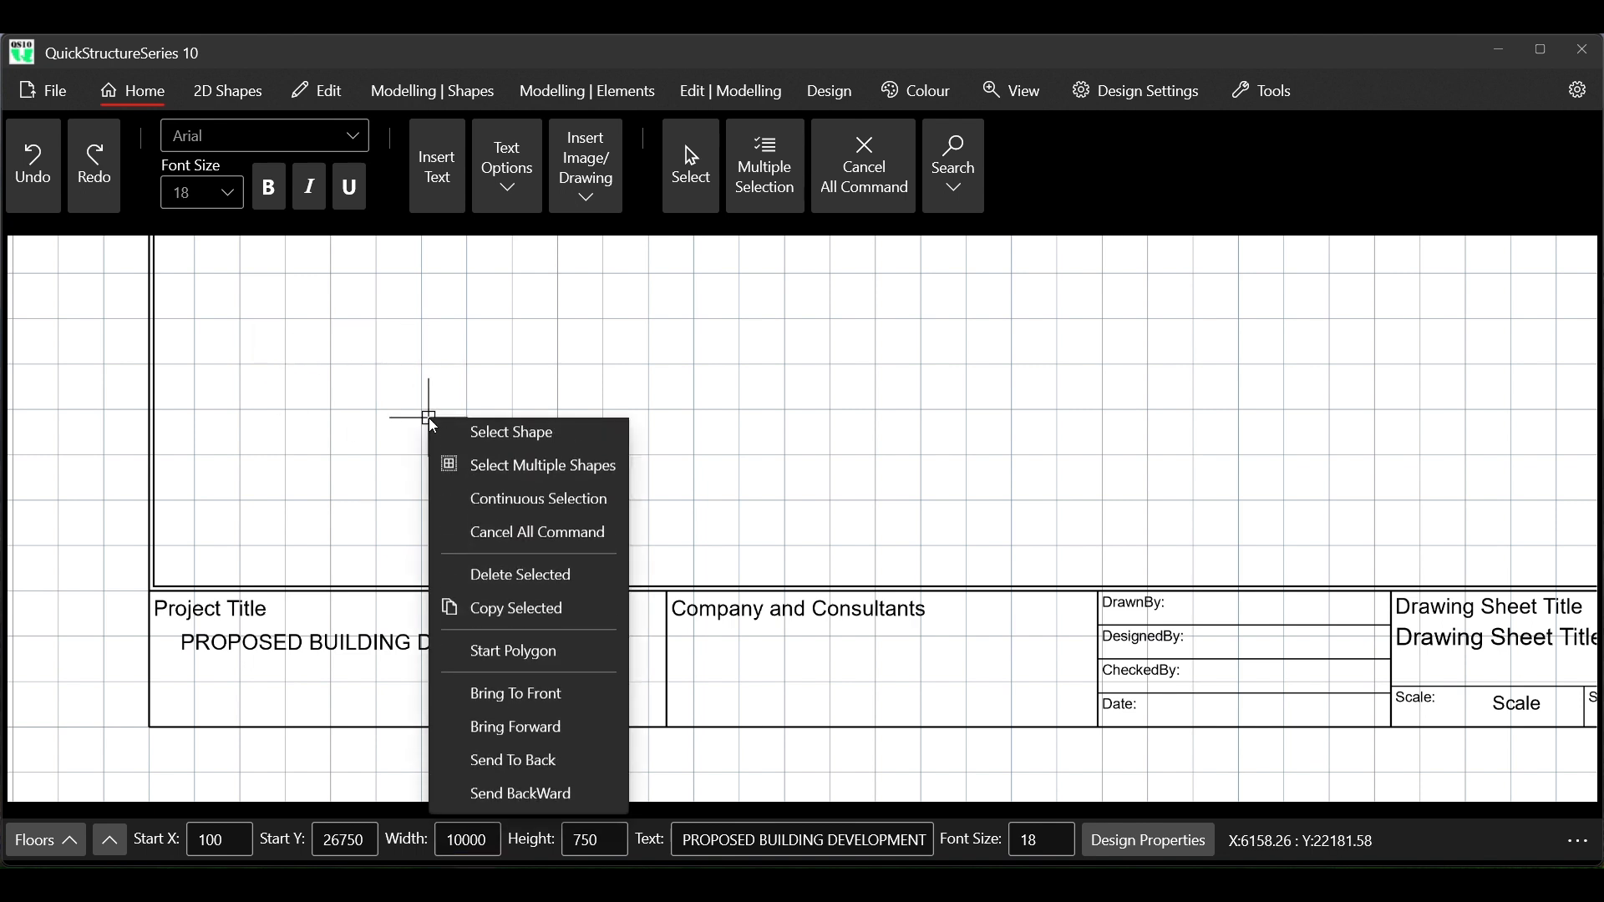
left_click(536, 539)
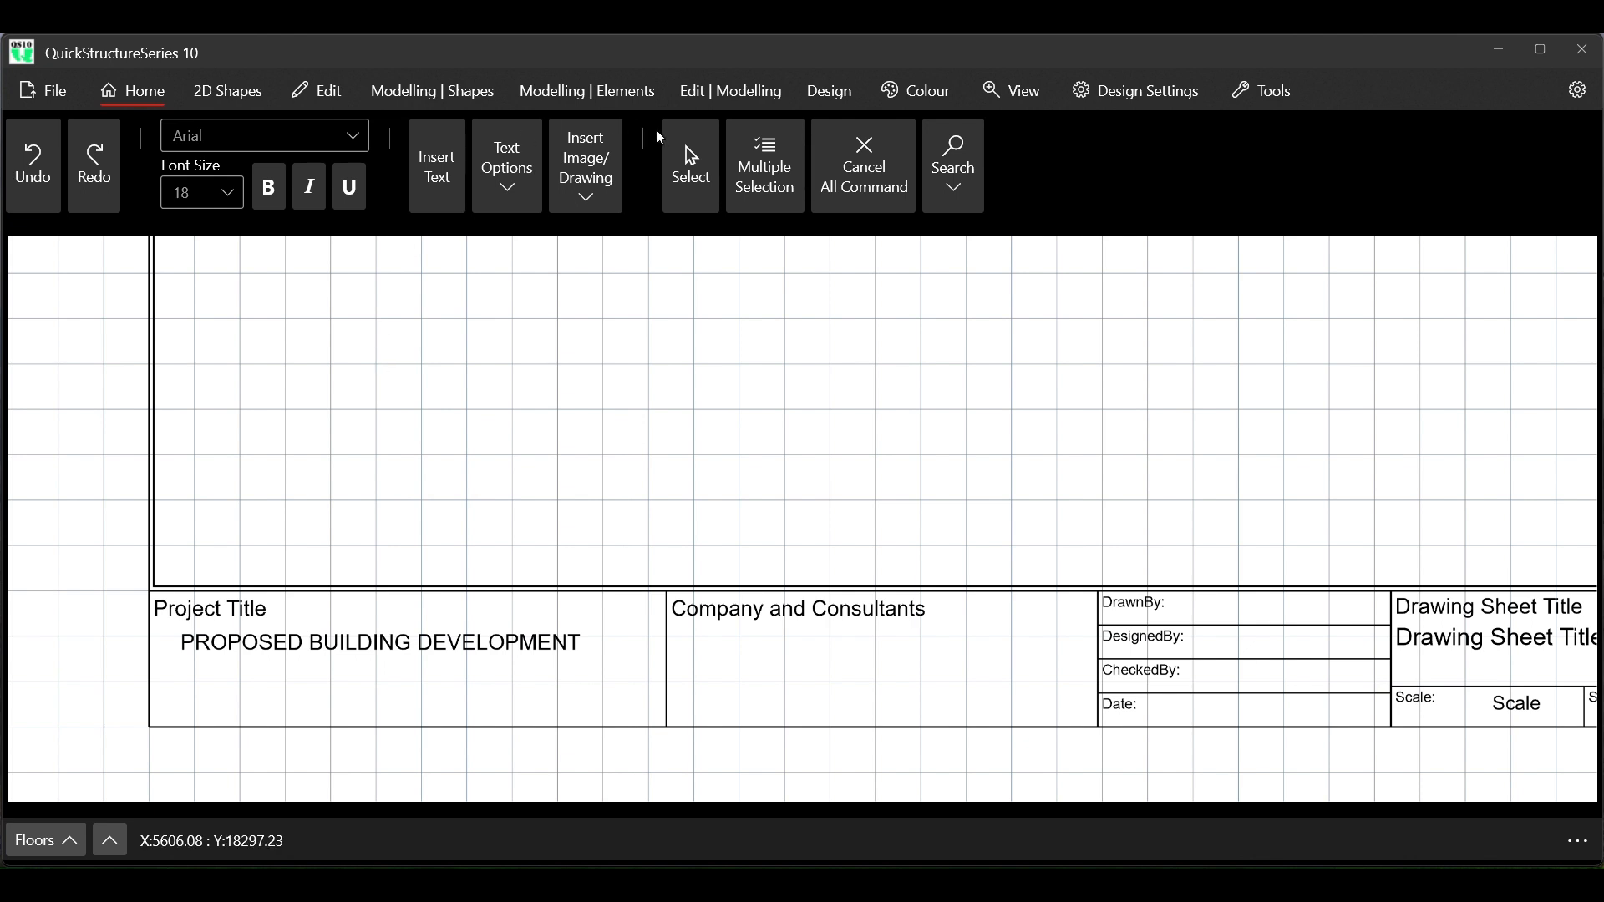
Select the PROPOSED BUILDING DEVELOPMENT text, try the Candara font on it and settle on Cambria
left_click(680, 162)
left_click(281, 644)
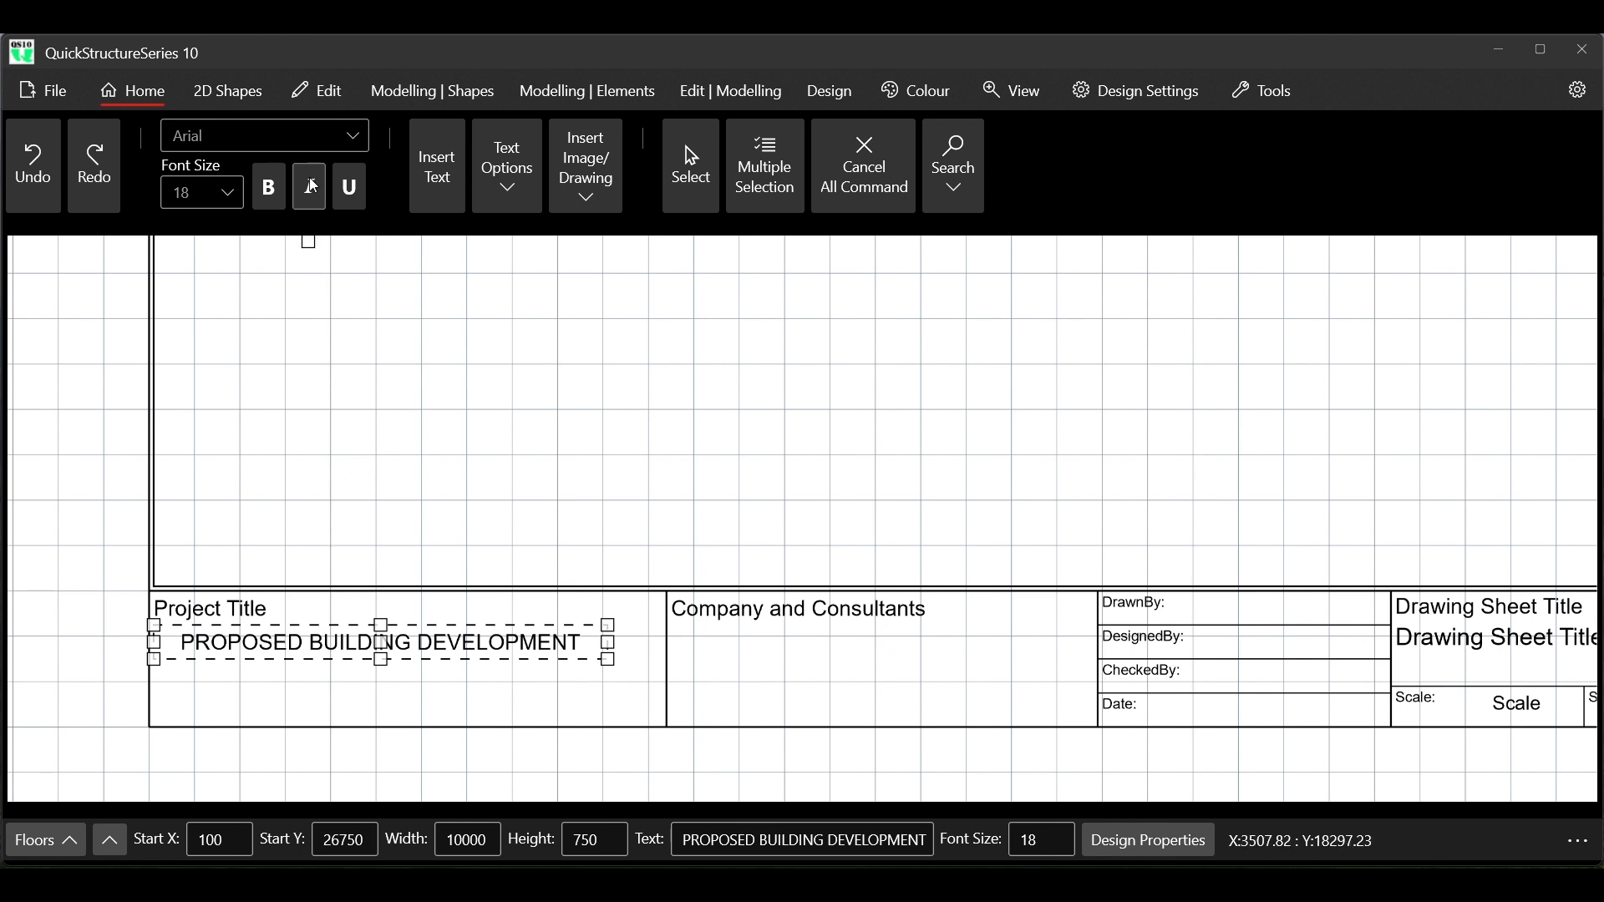
left_click(352, 136)
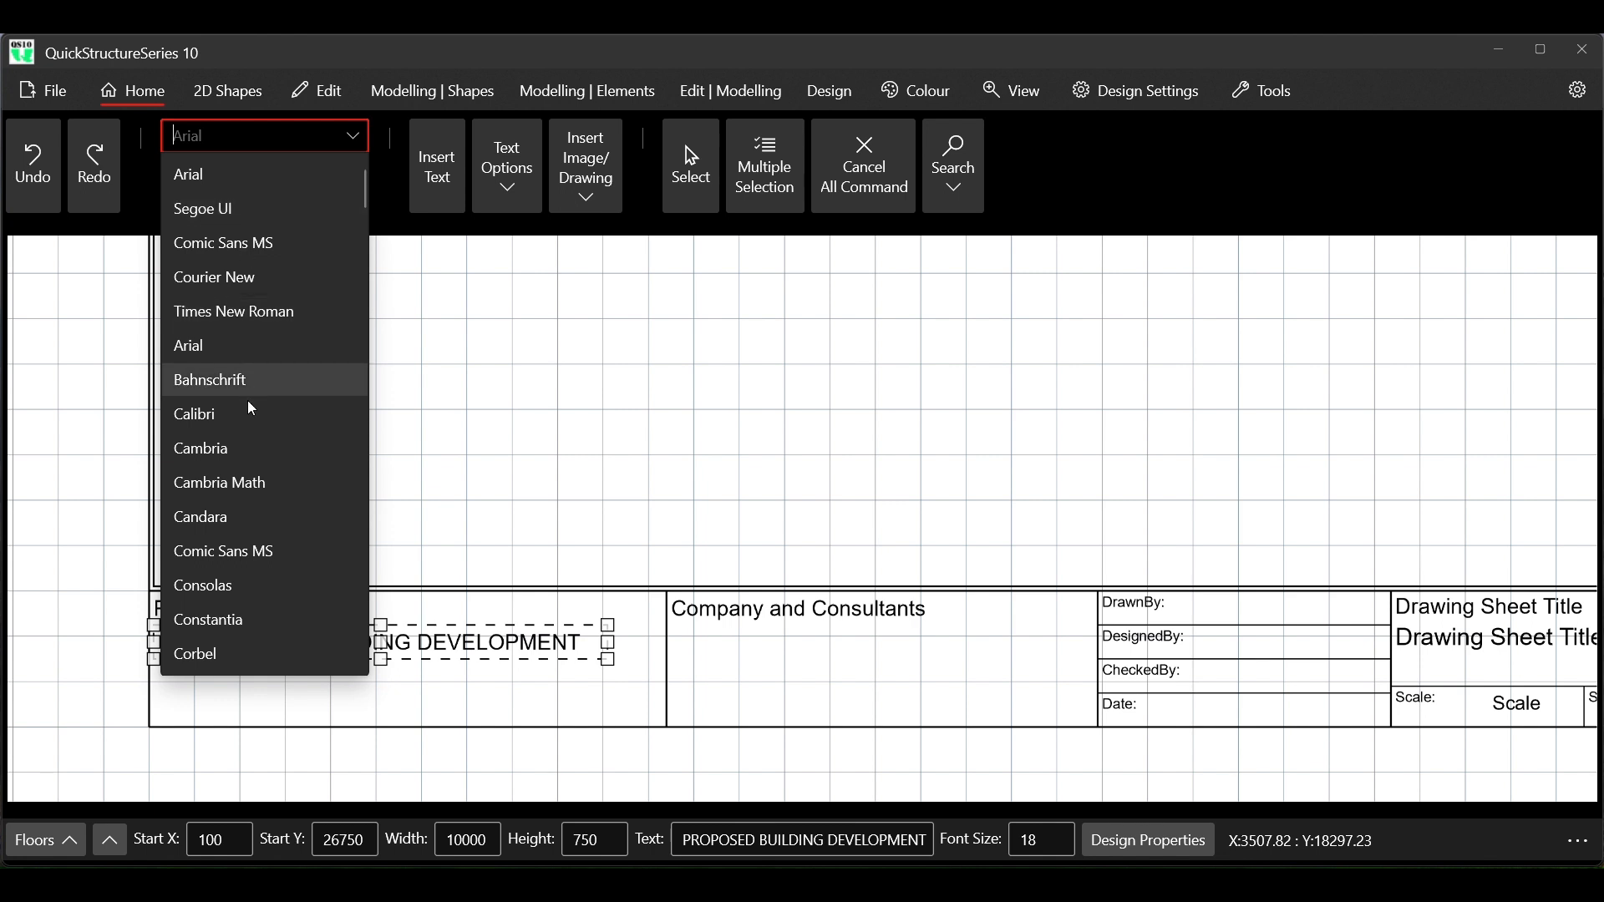
left_click(227, 520)
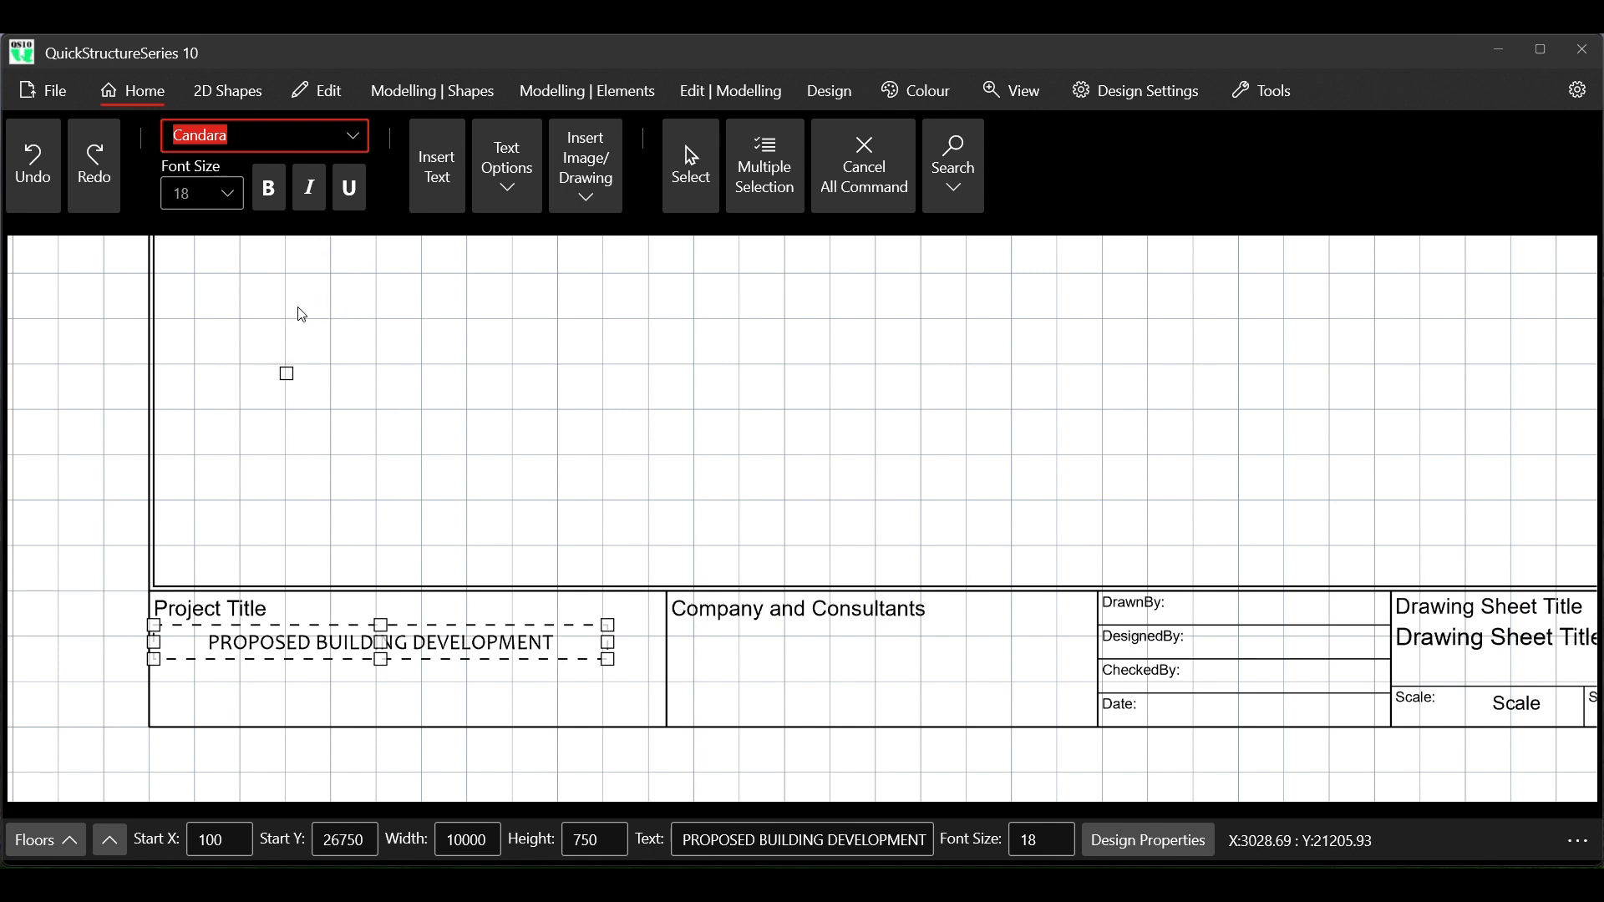
left_click(354, 140)
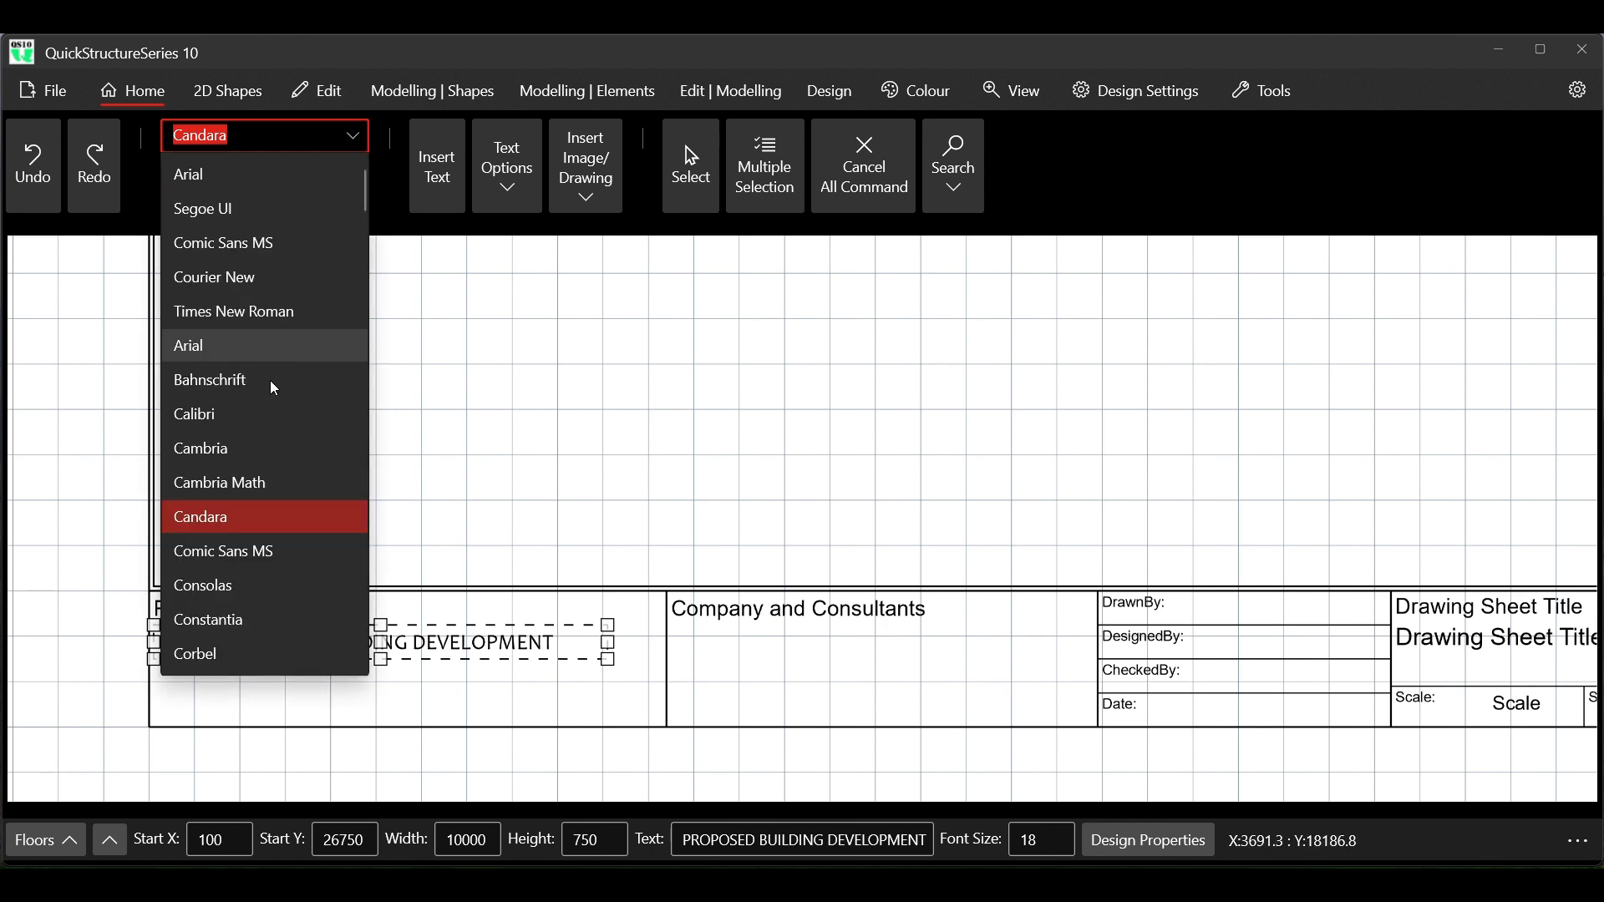
left_click(237, 449)
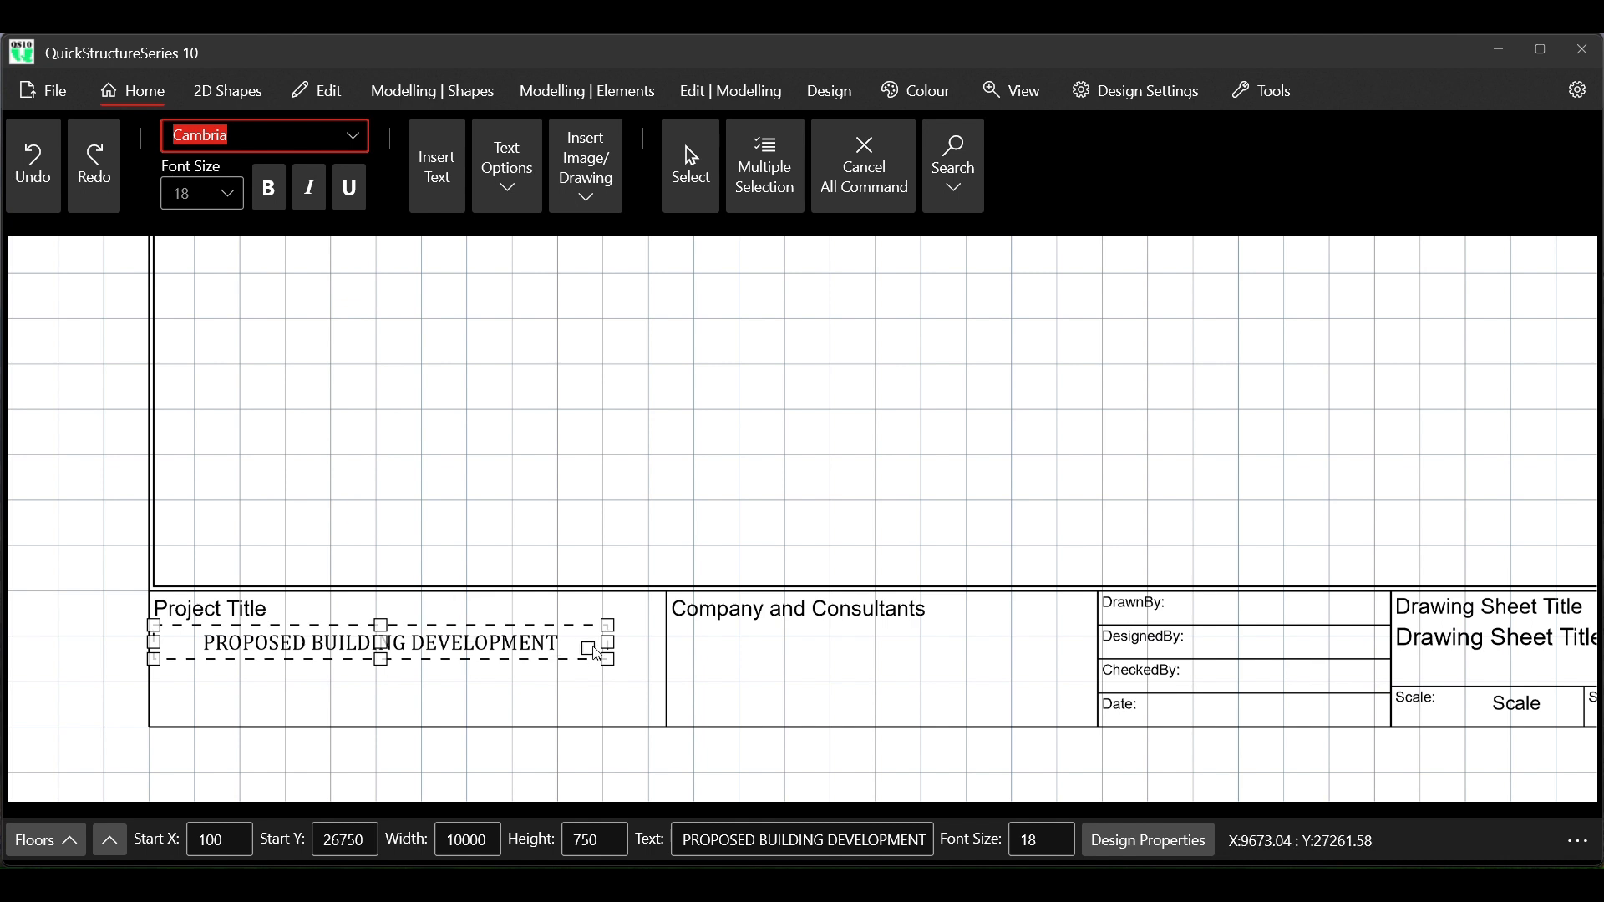
Try font sizes 20 and 22 on the PROPOSED BUILDING DEVELOPMENT text, and set it to 24
left_click(197, 196)
type("20")
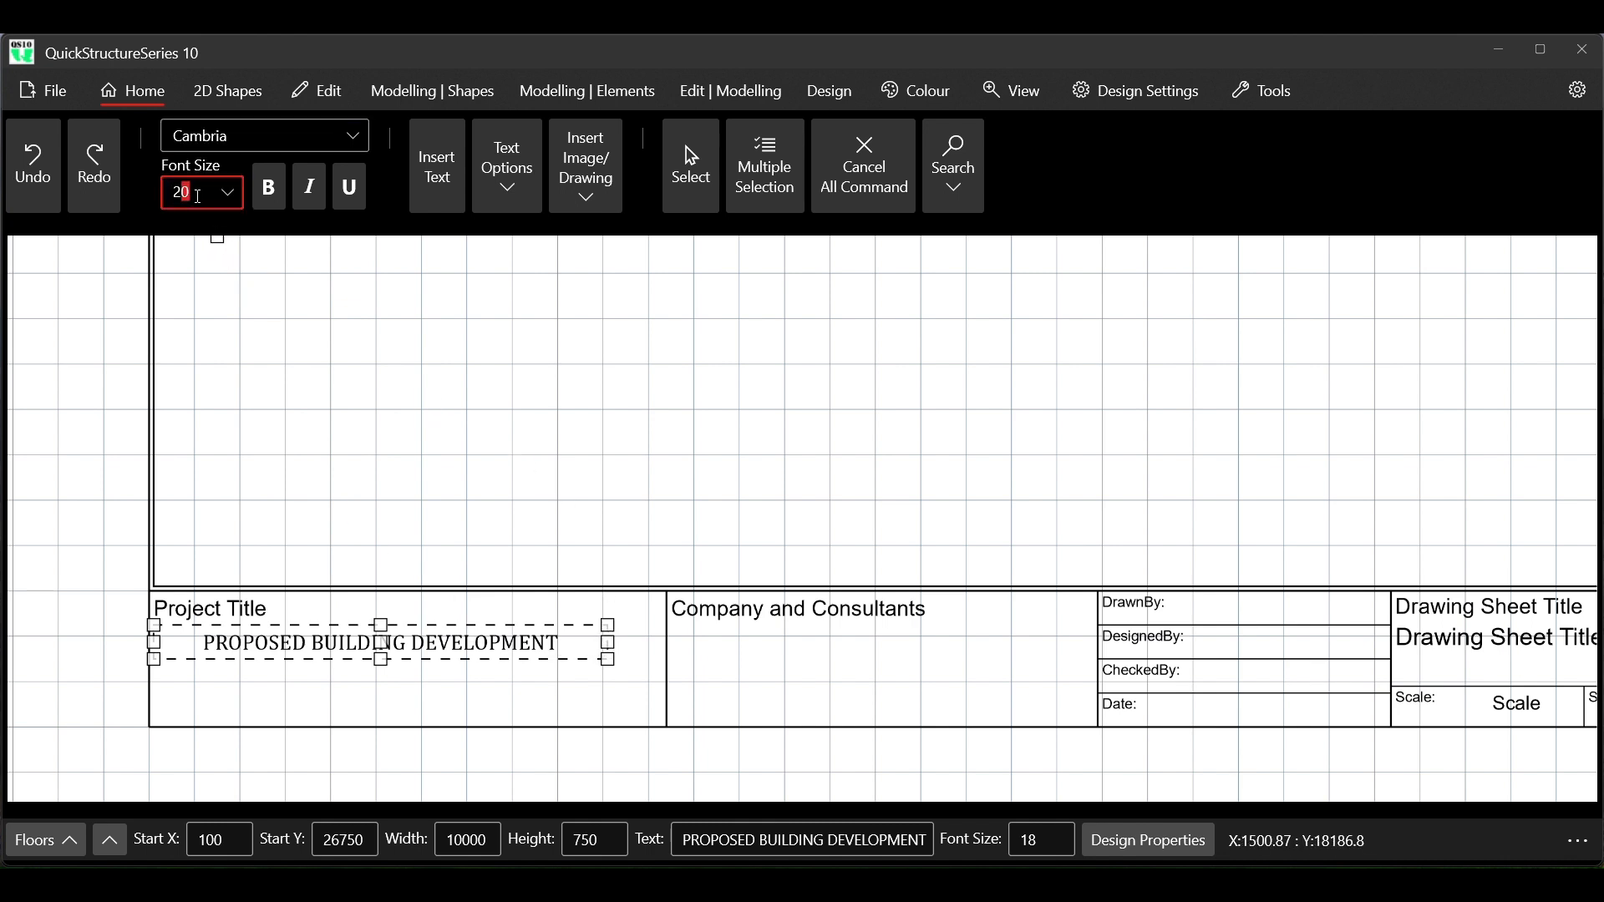
key("Return")
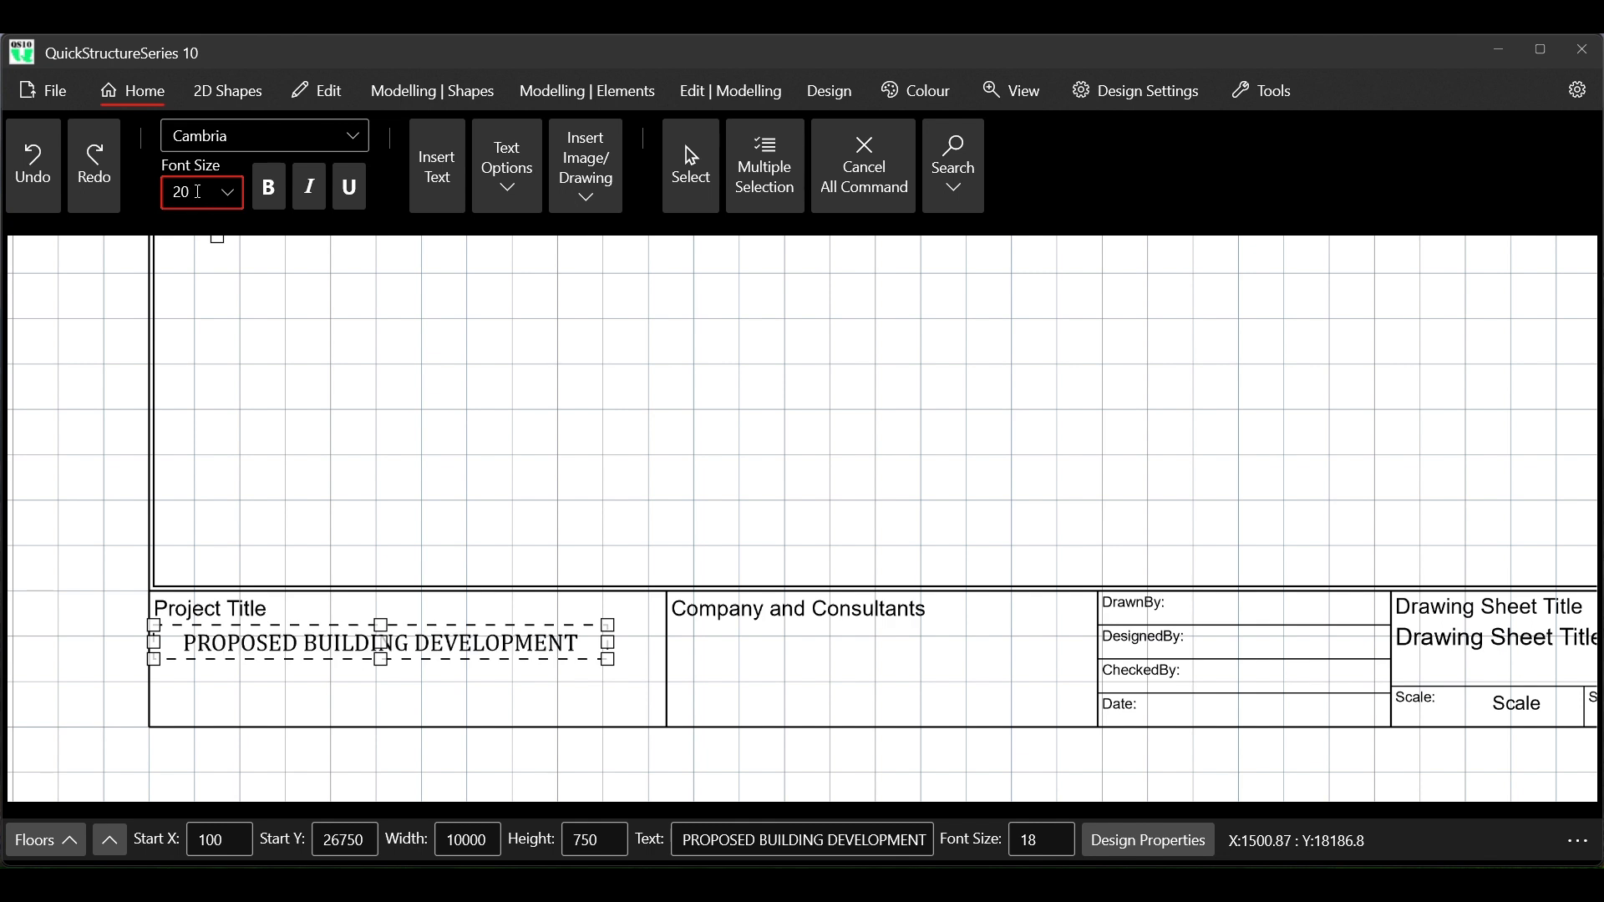
key("BackSpace")
type("2")
key("Return")
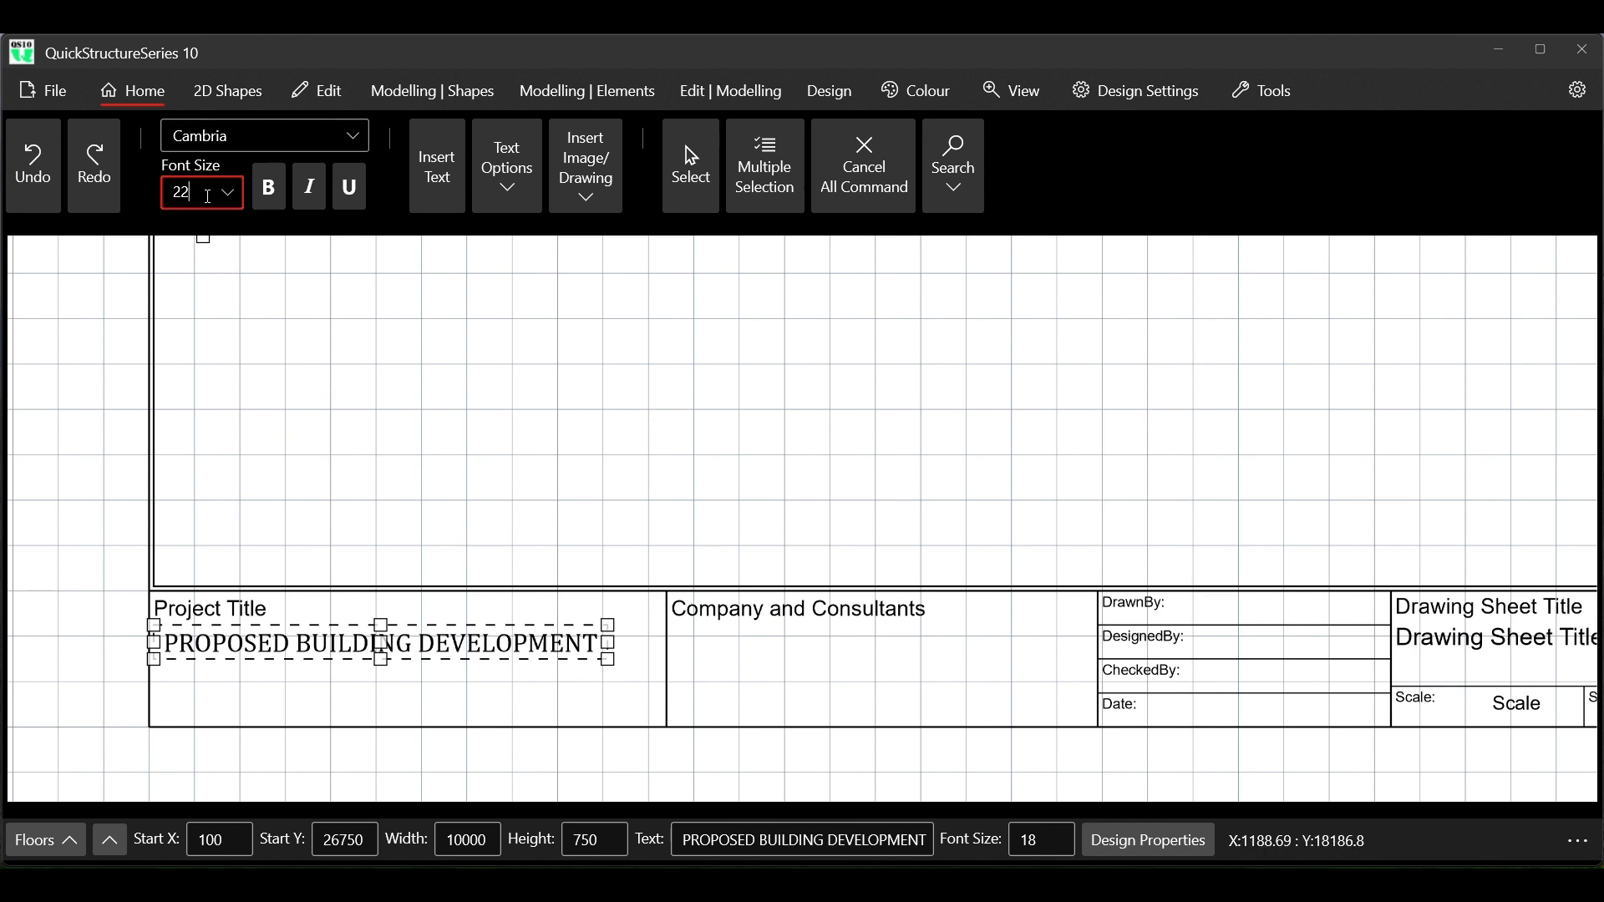
key("BackSpace")
type("4")
key("Return")
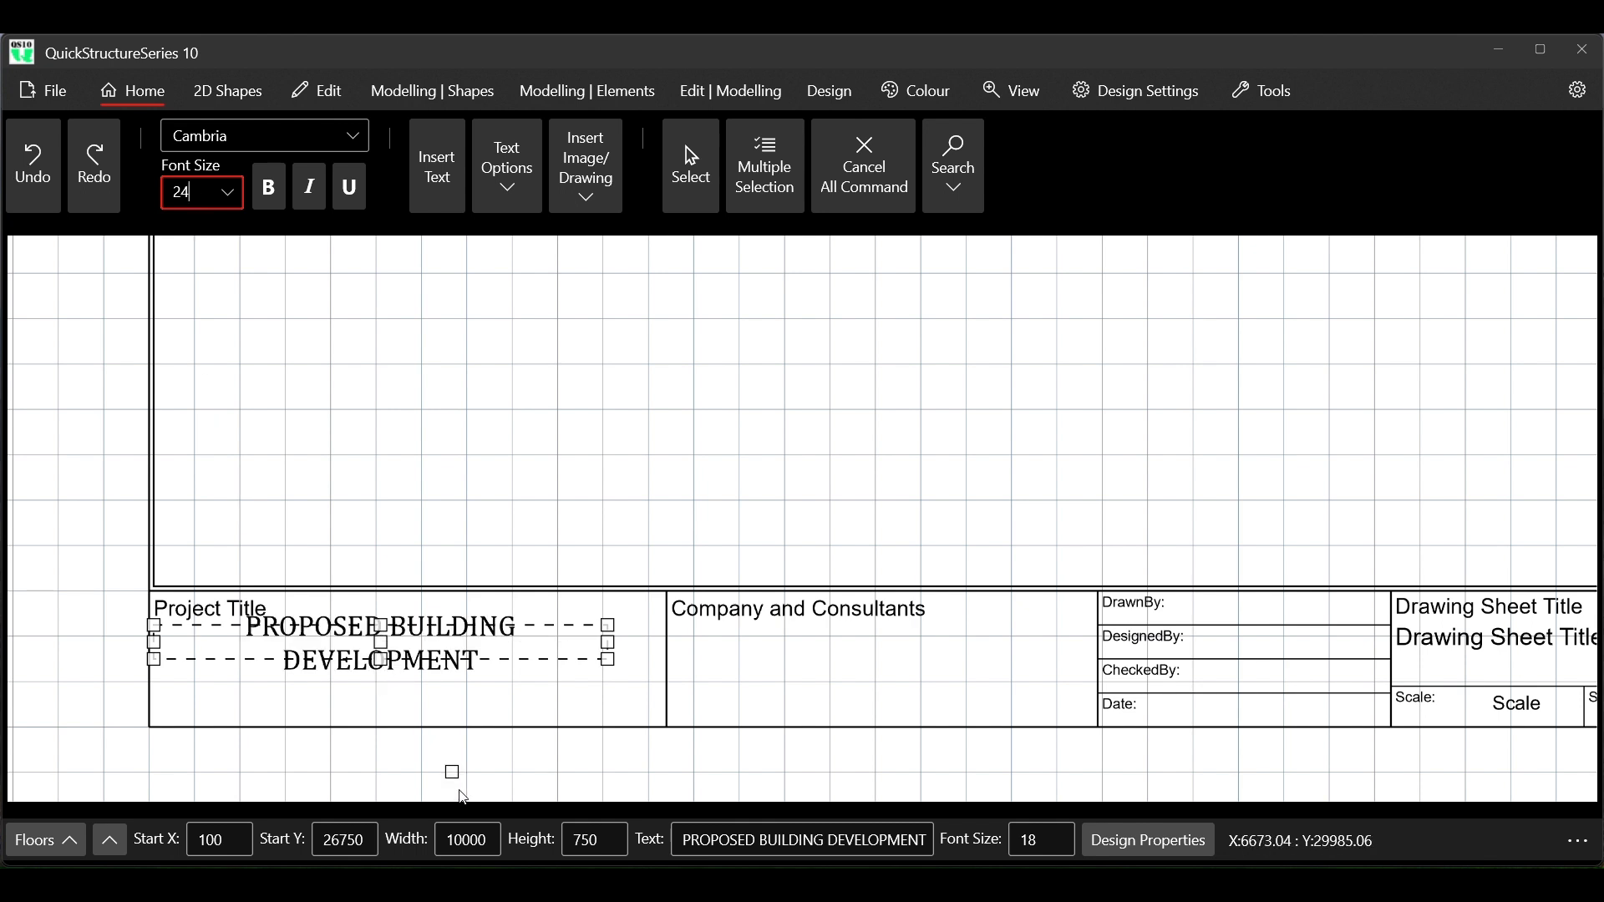
Try a width of 12000 on the PROPOSED BUILDING DEVELOPMENT text, set it to 11000 and end the command
left_click(466, 841)
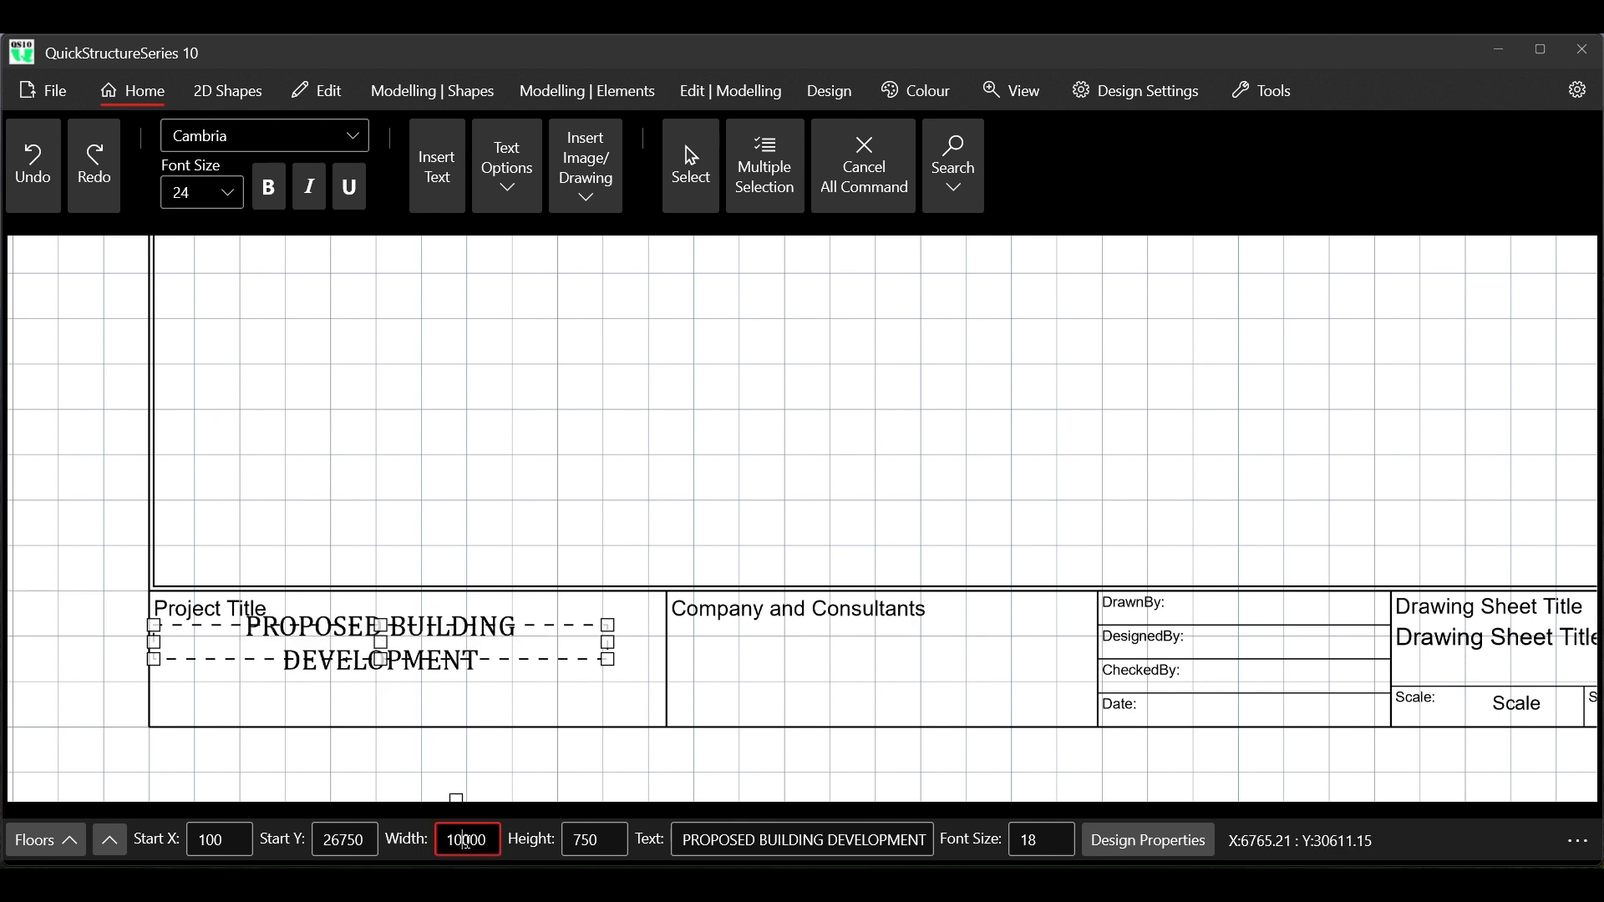
type("2")
key("Return")
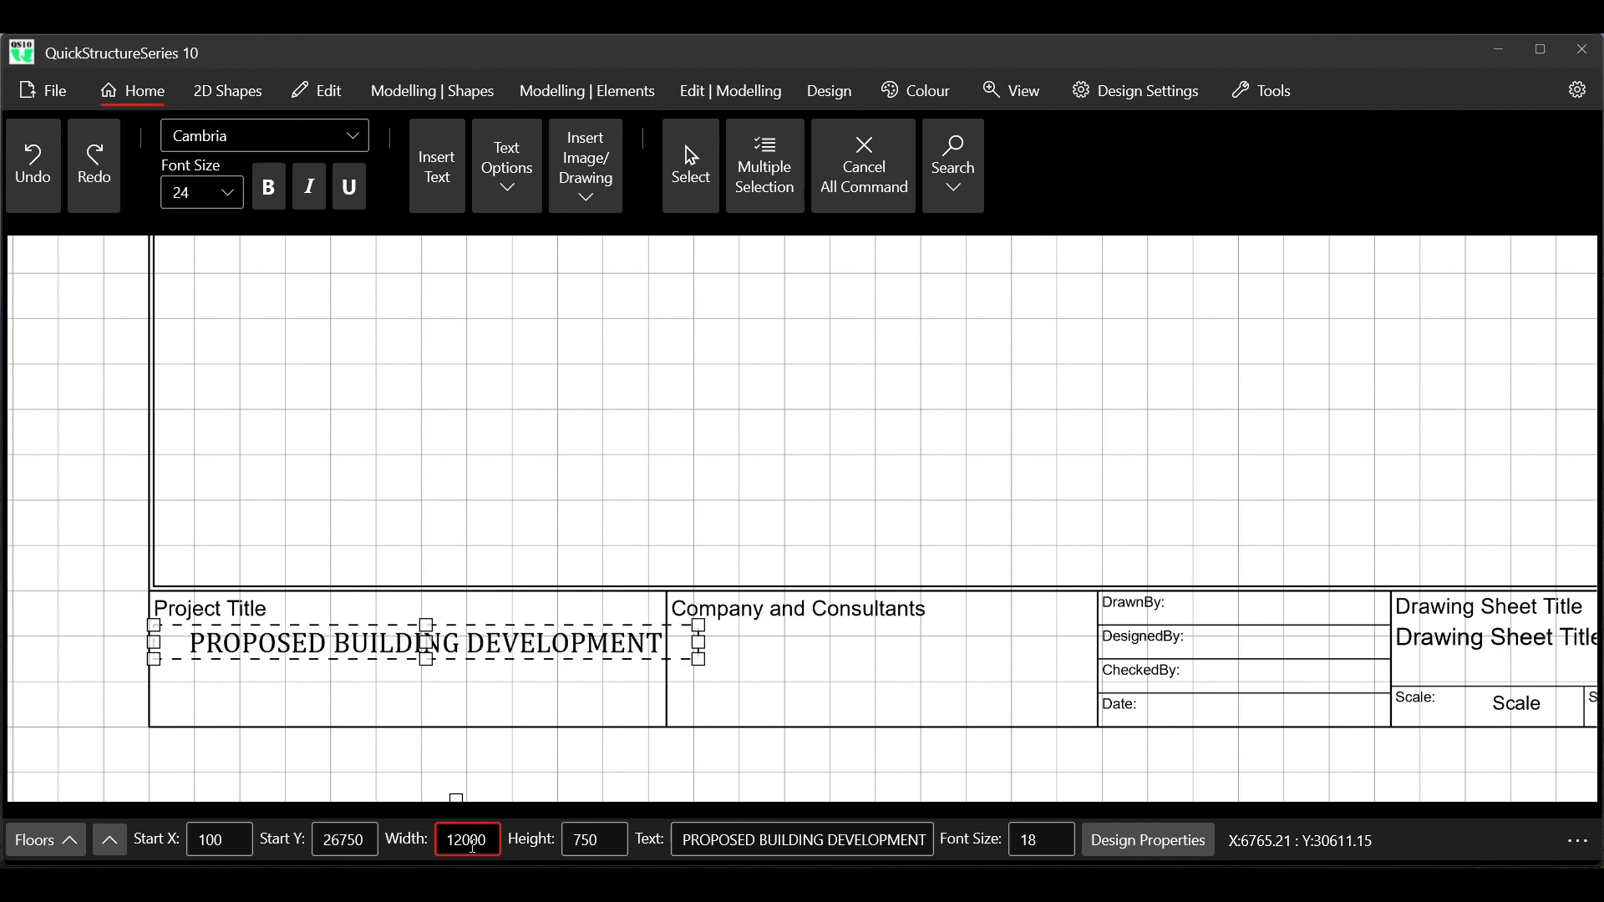
key("BackSpace")
type("1")
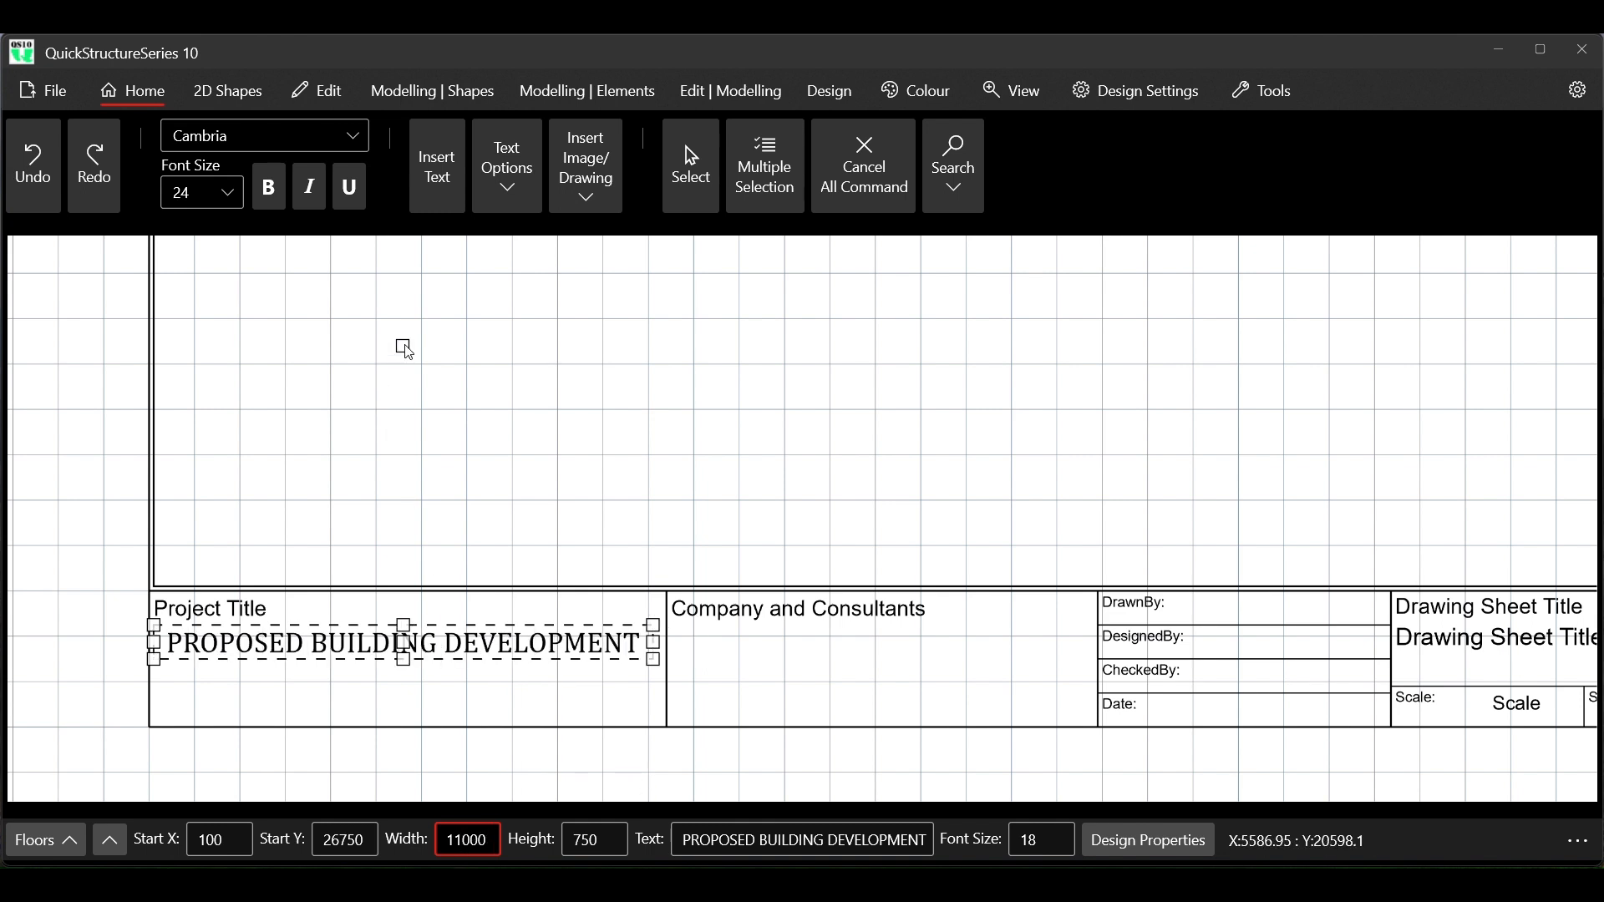
left_click(869, 195)
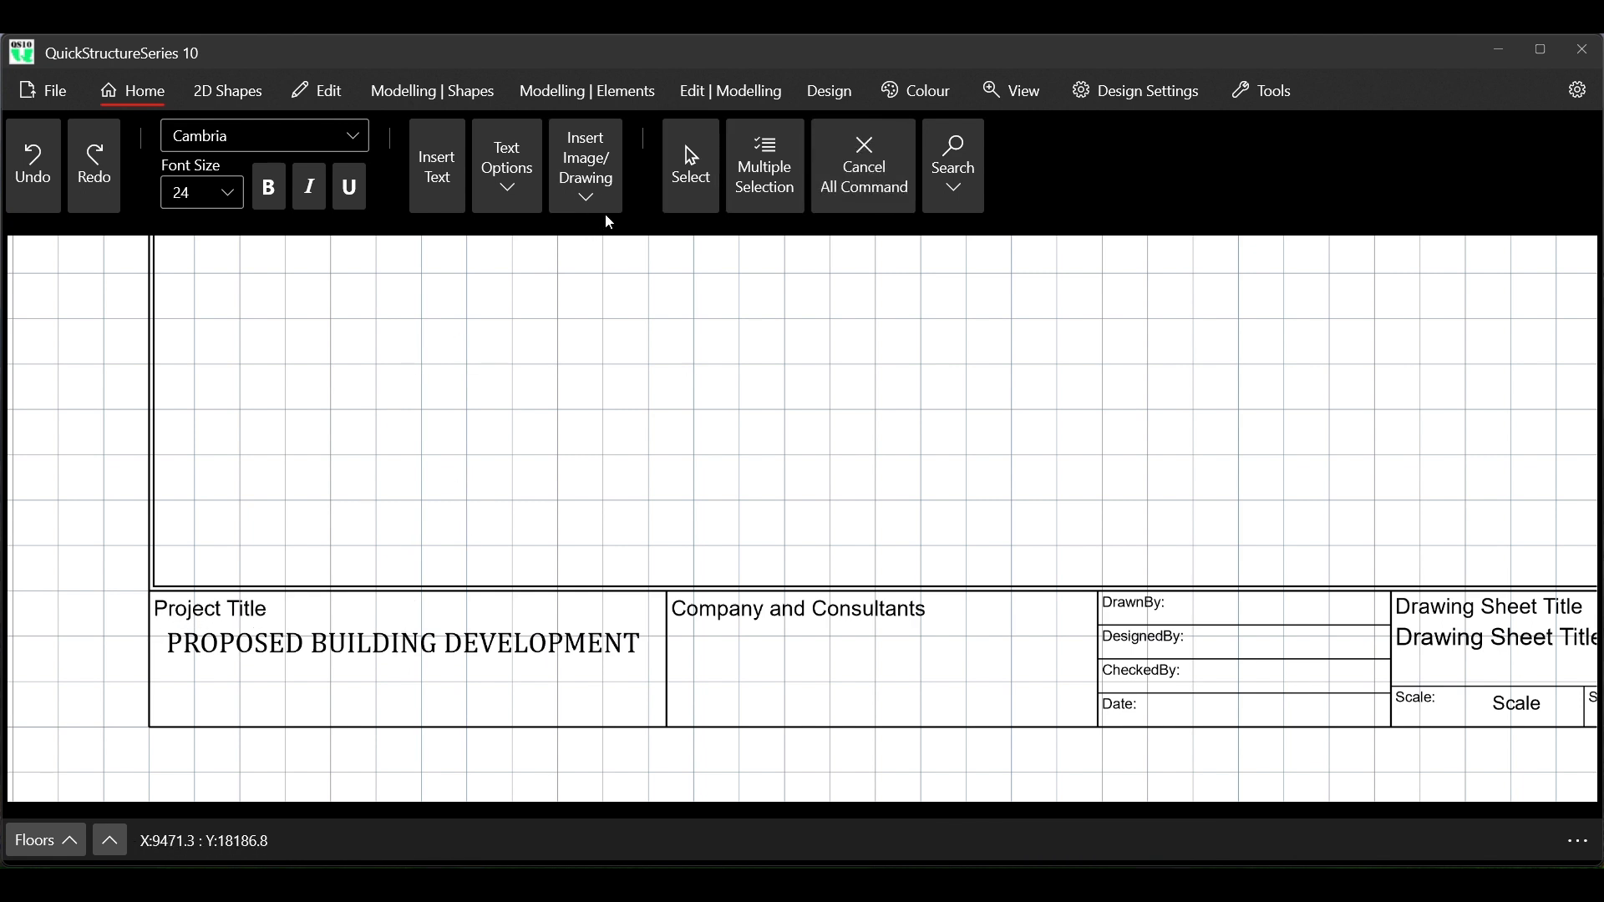
Copy the PROPOSED BUILDING DEVELOPMENT text directly below itself, from its top-left corner to its bottom-left corner
left_click(692, 172)
left_click(280, 640)
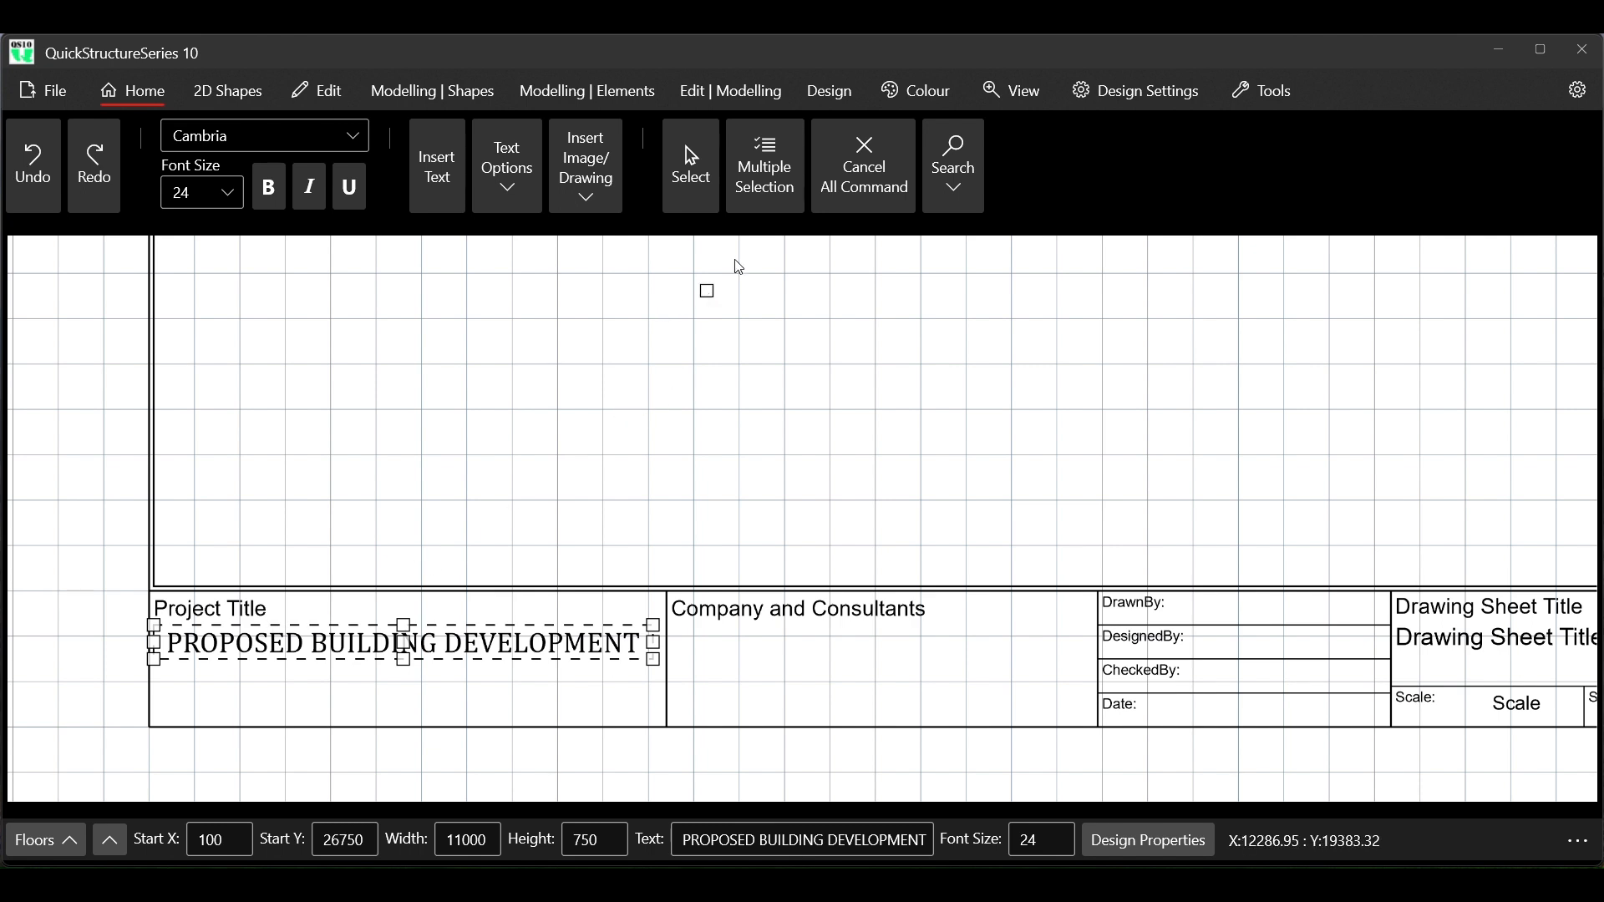
left_click(320, 100)
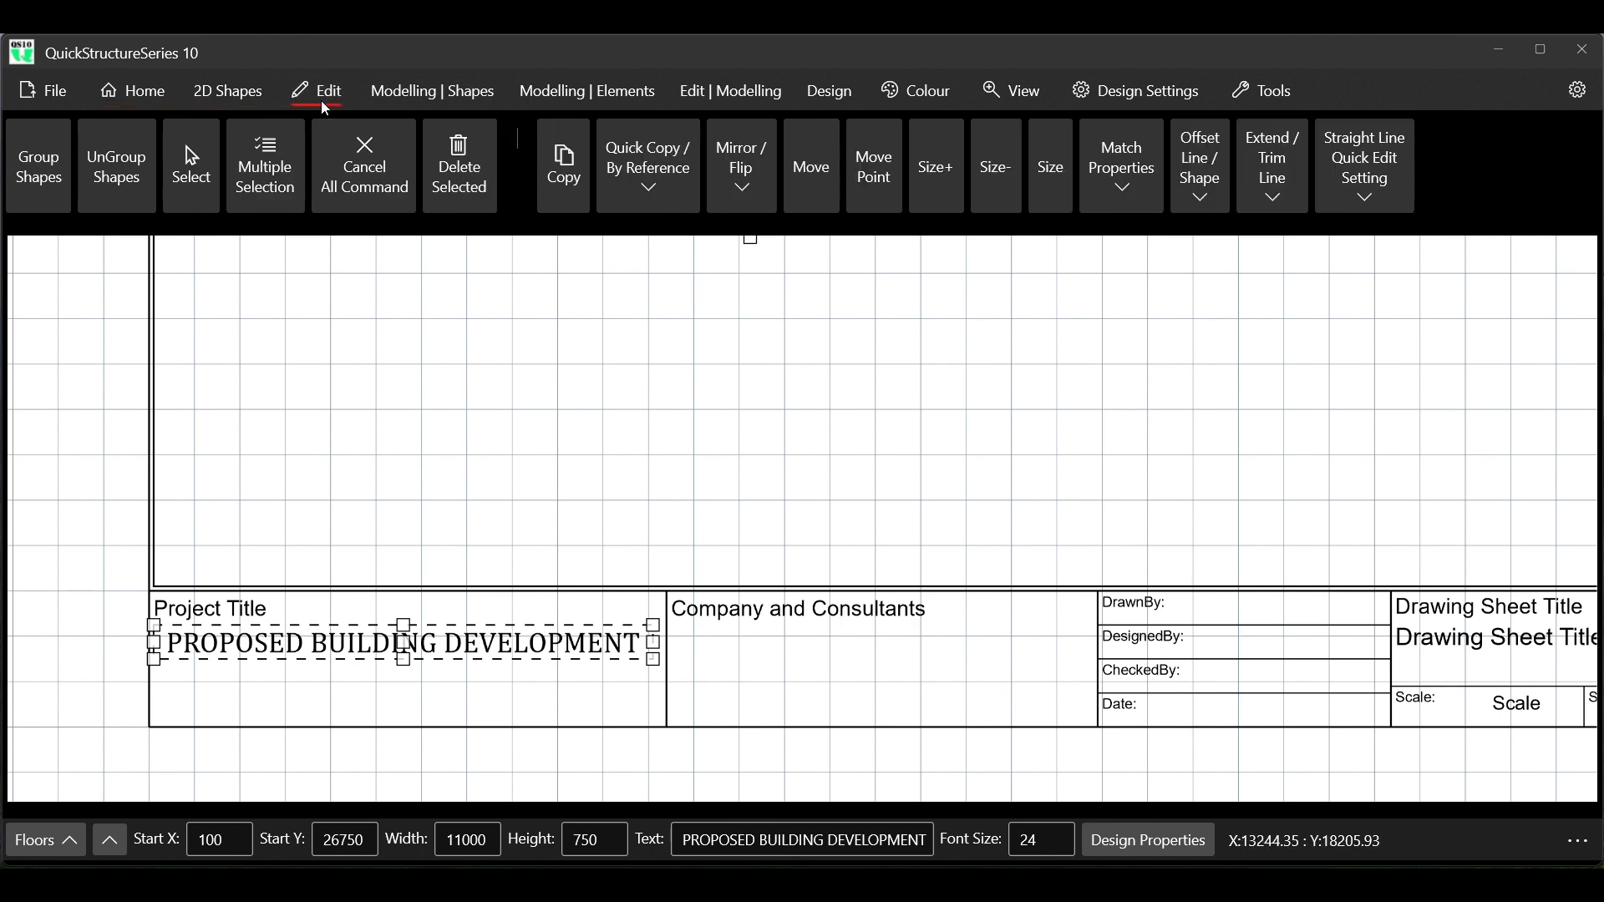
left_click(565, 179)
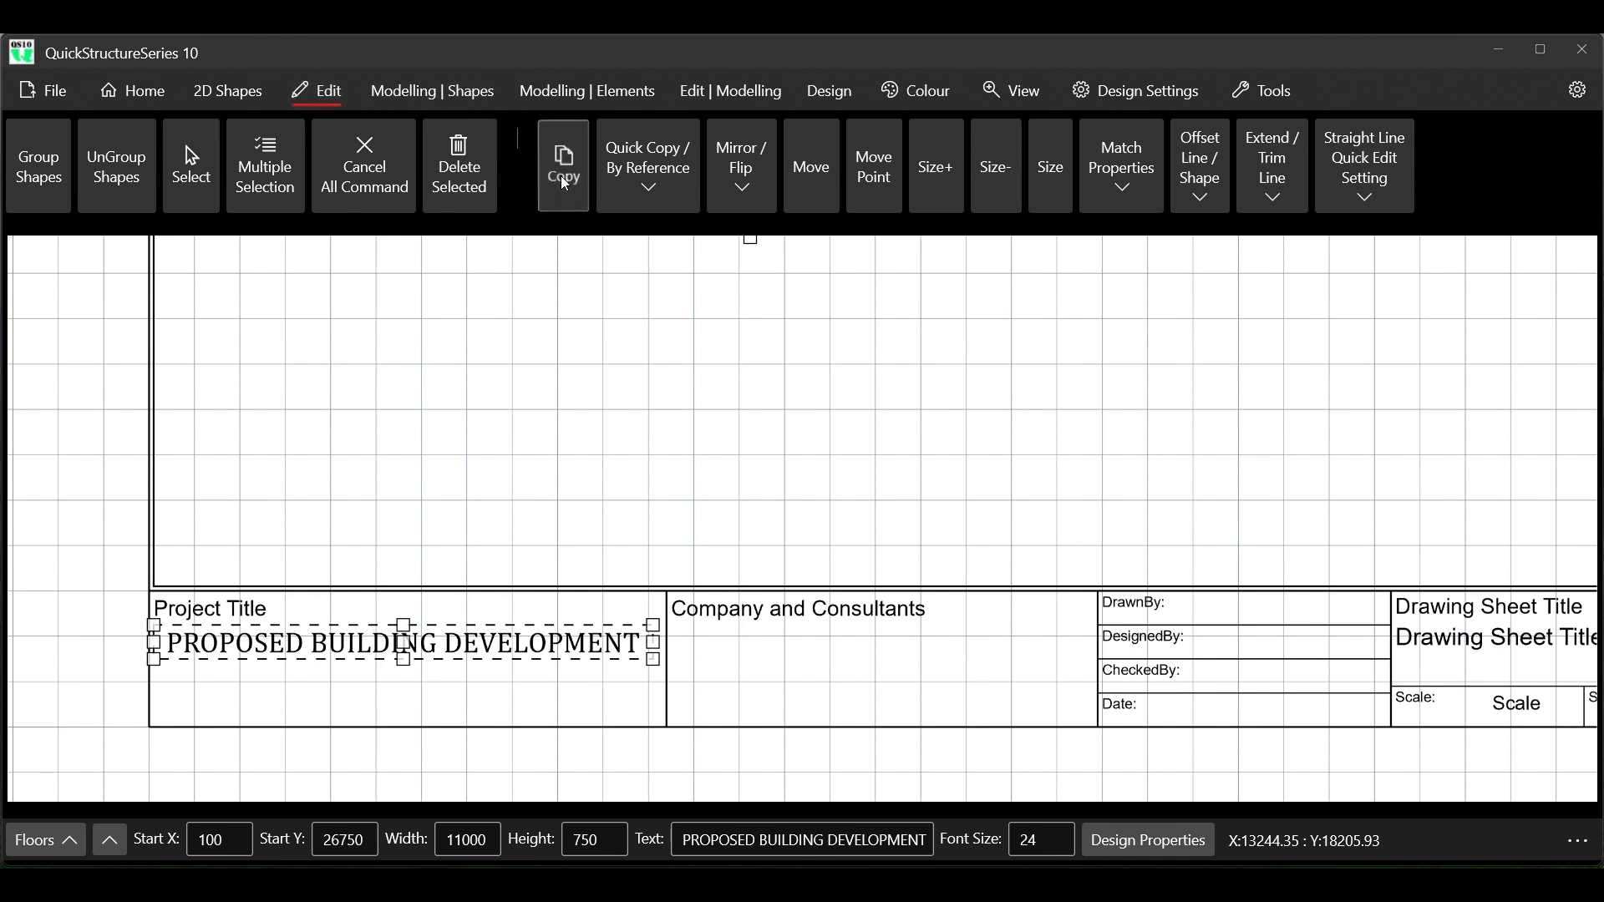
left_click(155, 625)
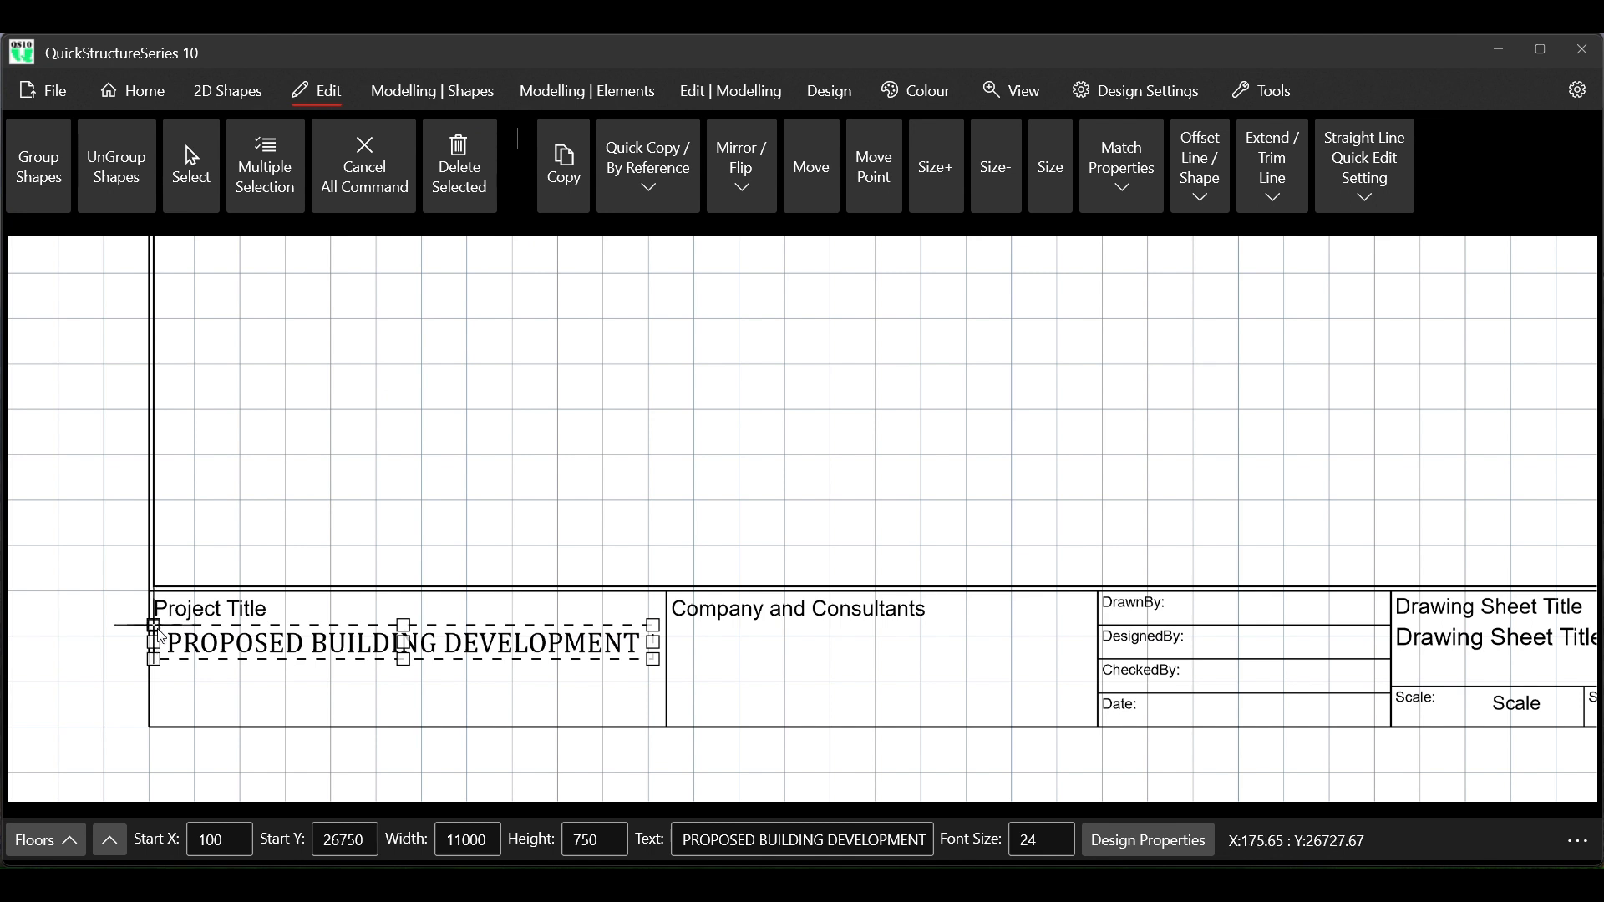
left_click(155, 659)
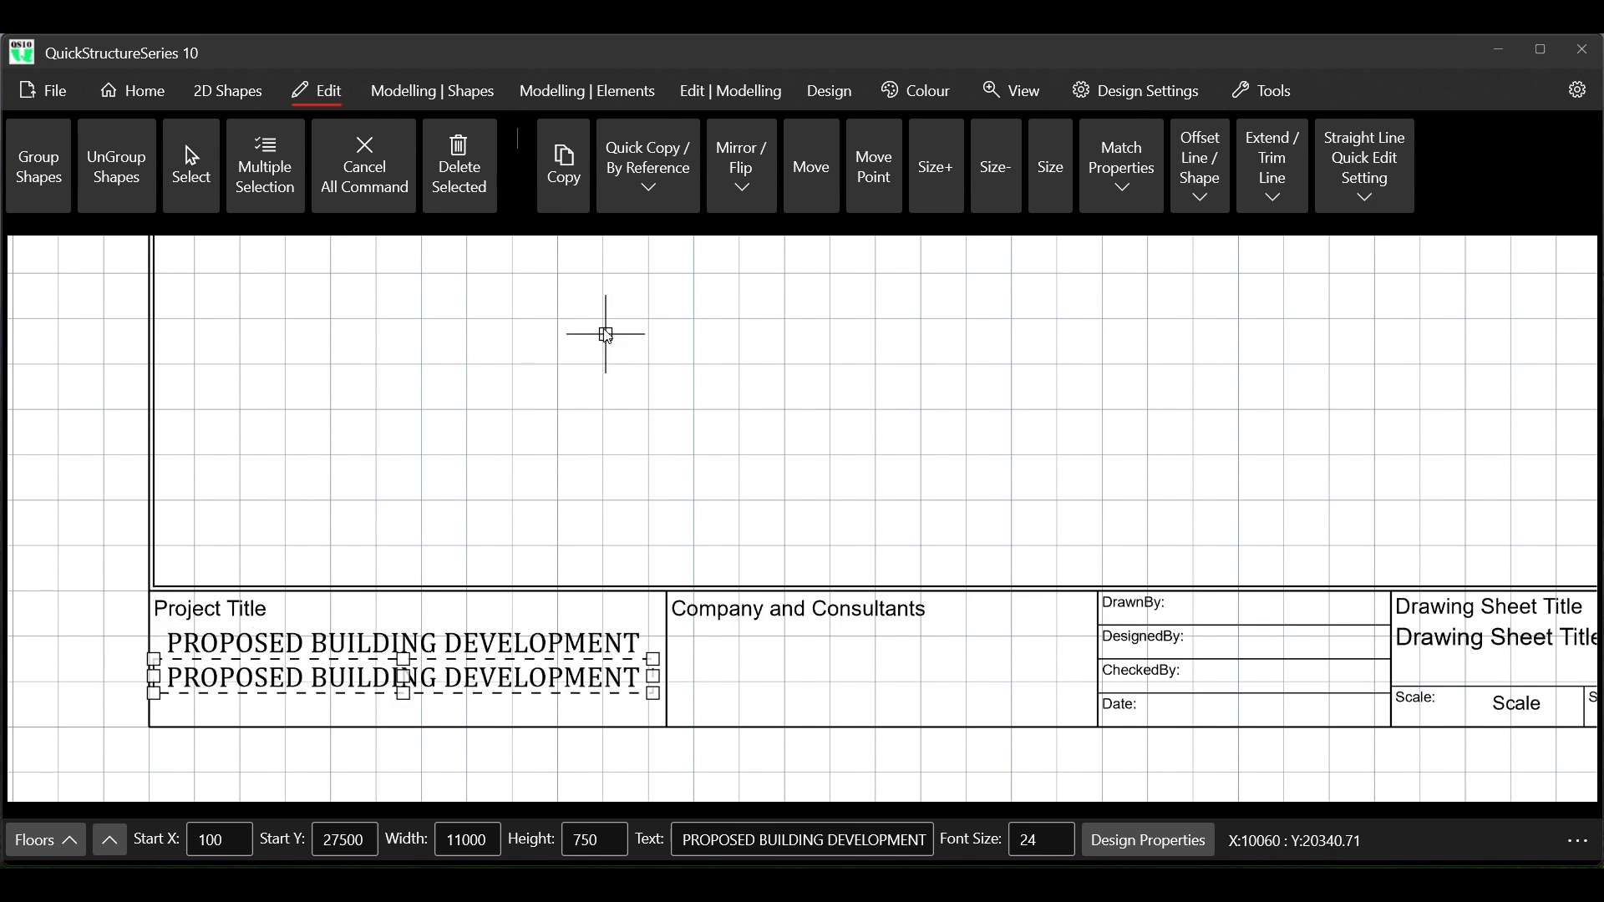
Change the content of the copied lower title line to FOR MY ABCD
left_click(685, 842)
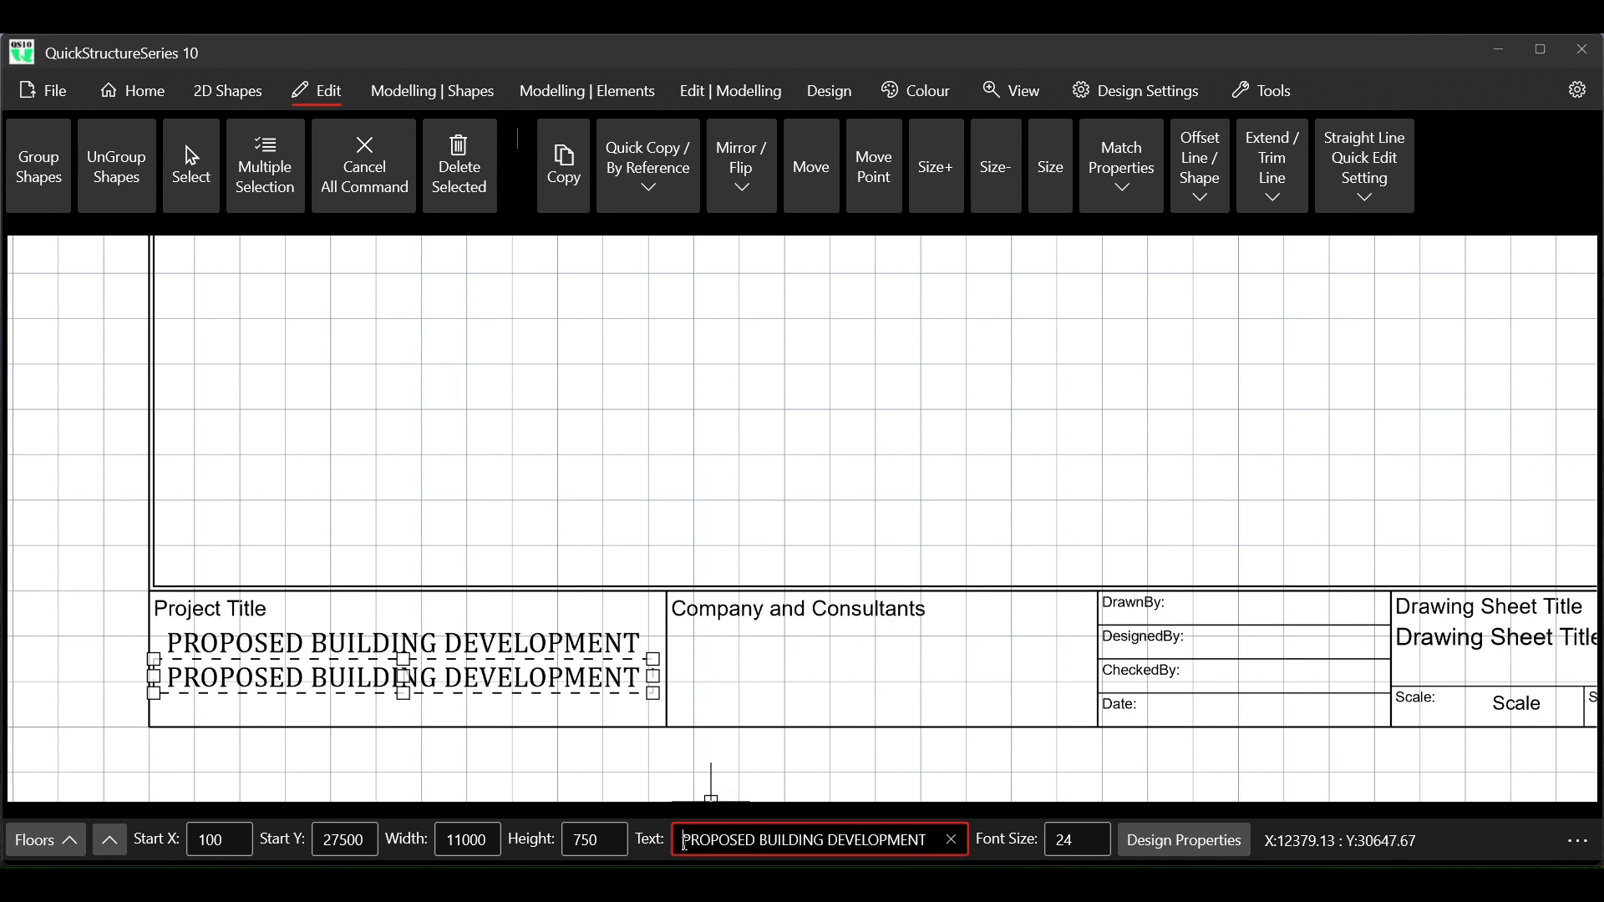
left_click(951, 839)
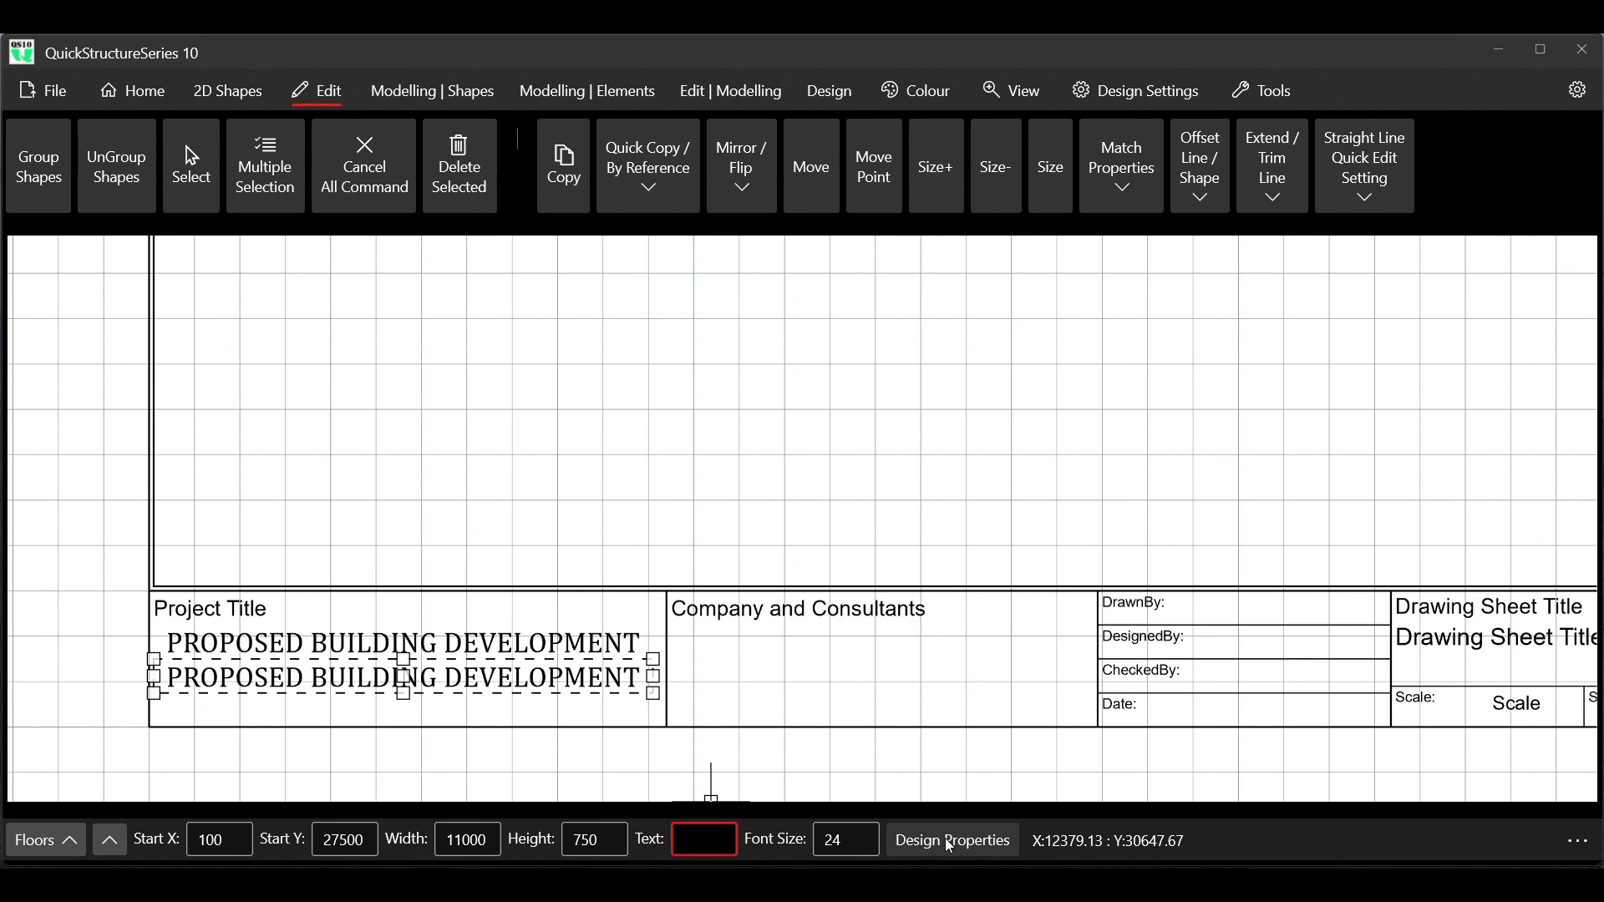
type("FOR MY")
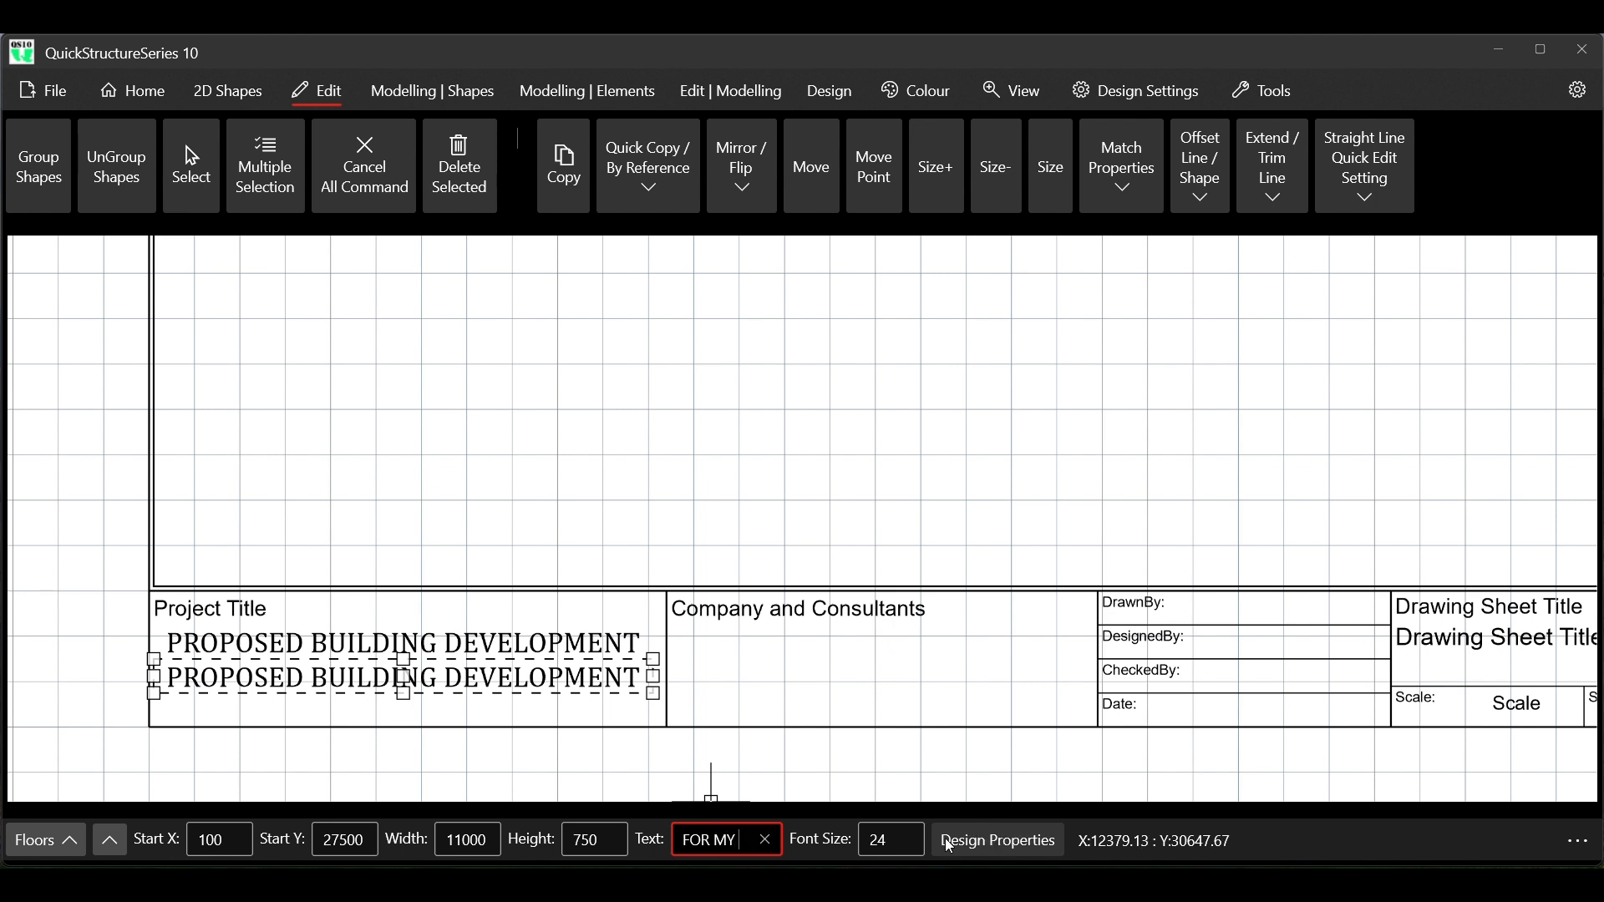
type(" AC")
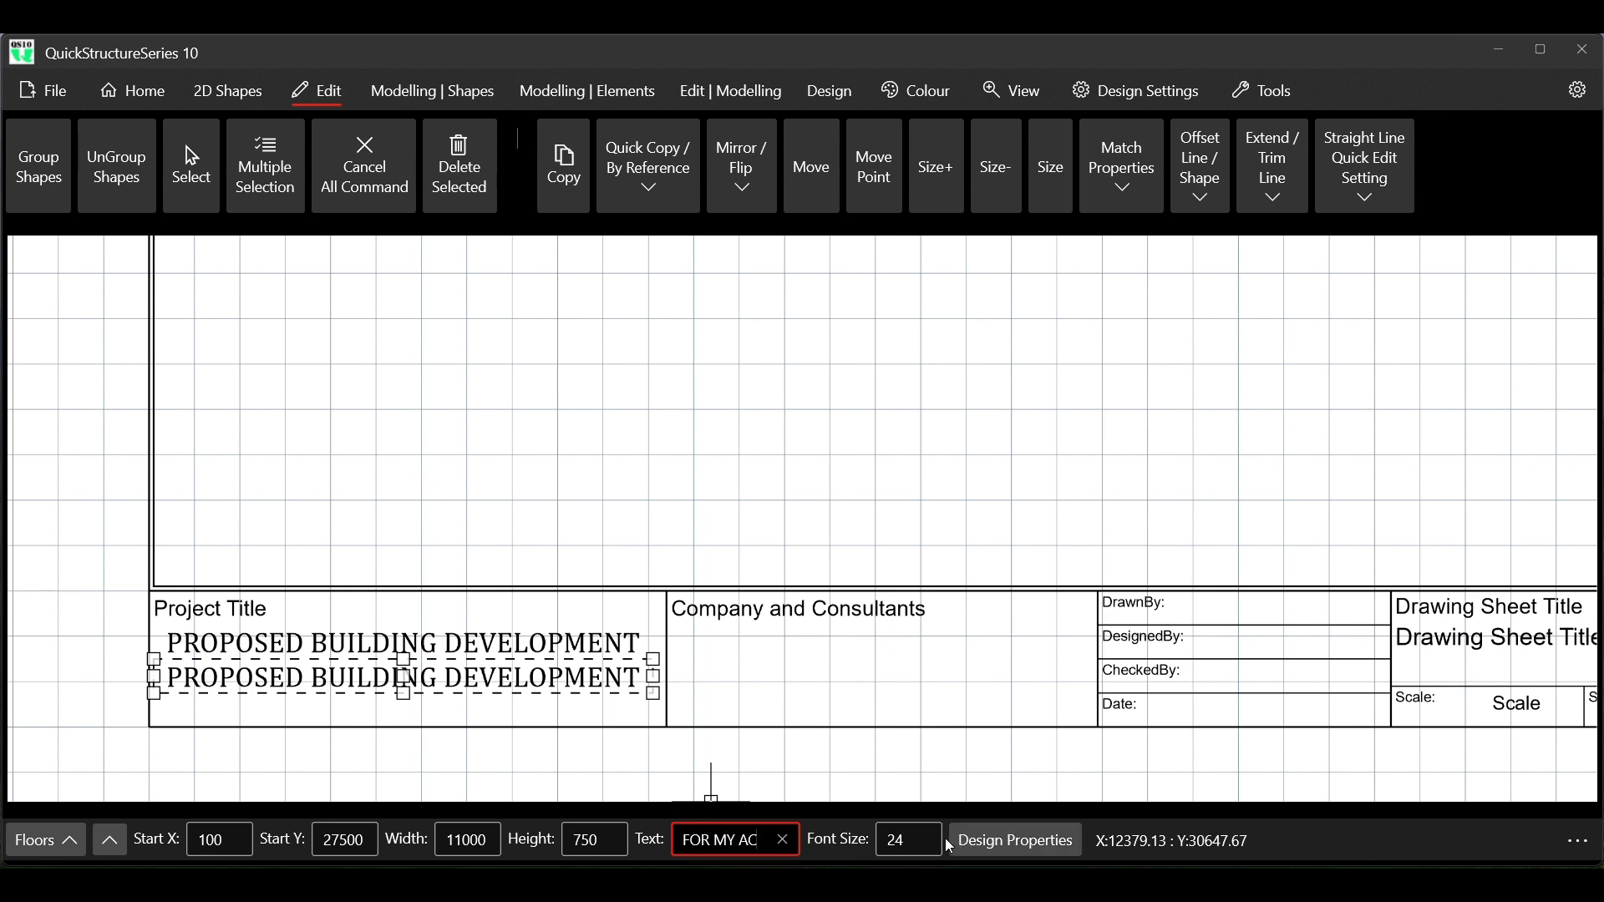
key("BackSpace")
type("BCD")
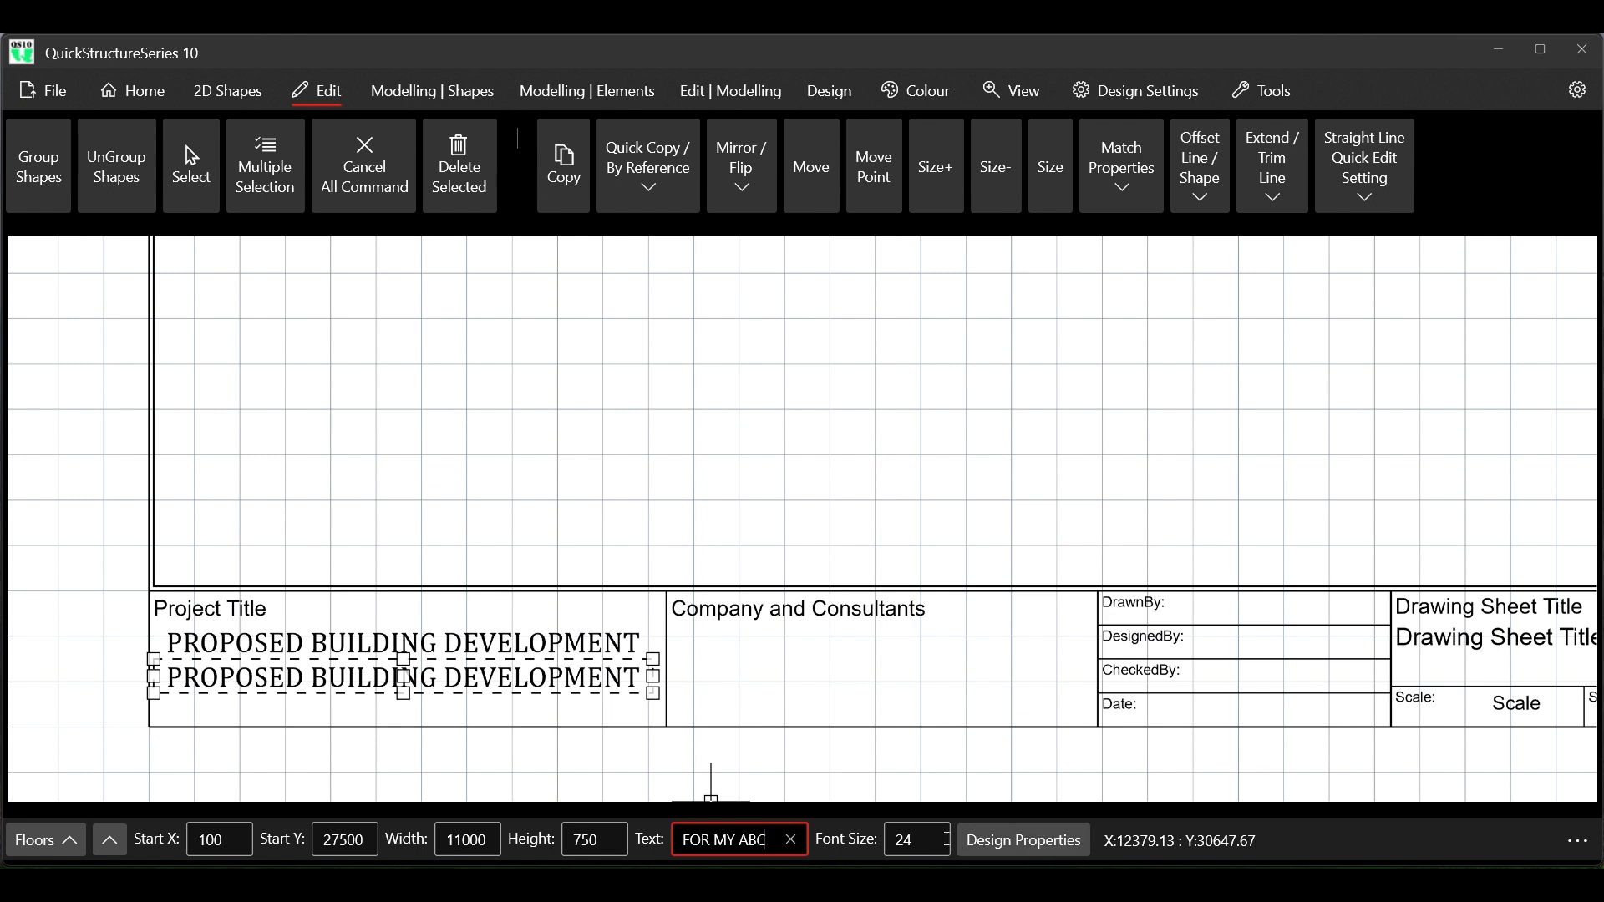
key("Return")
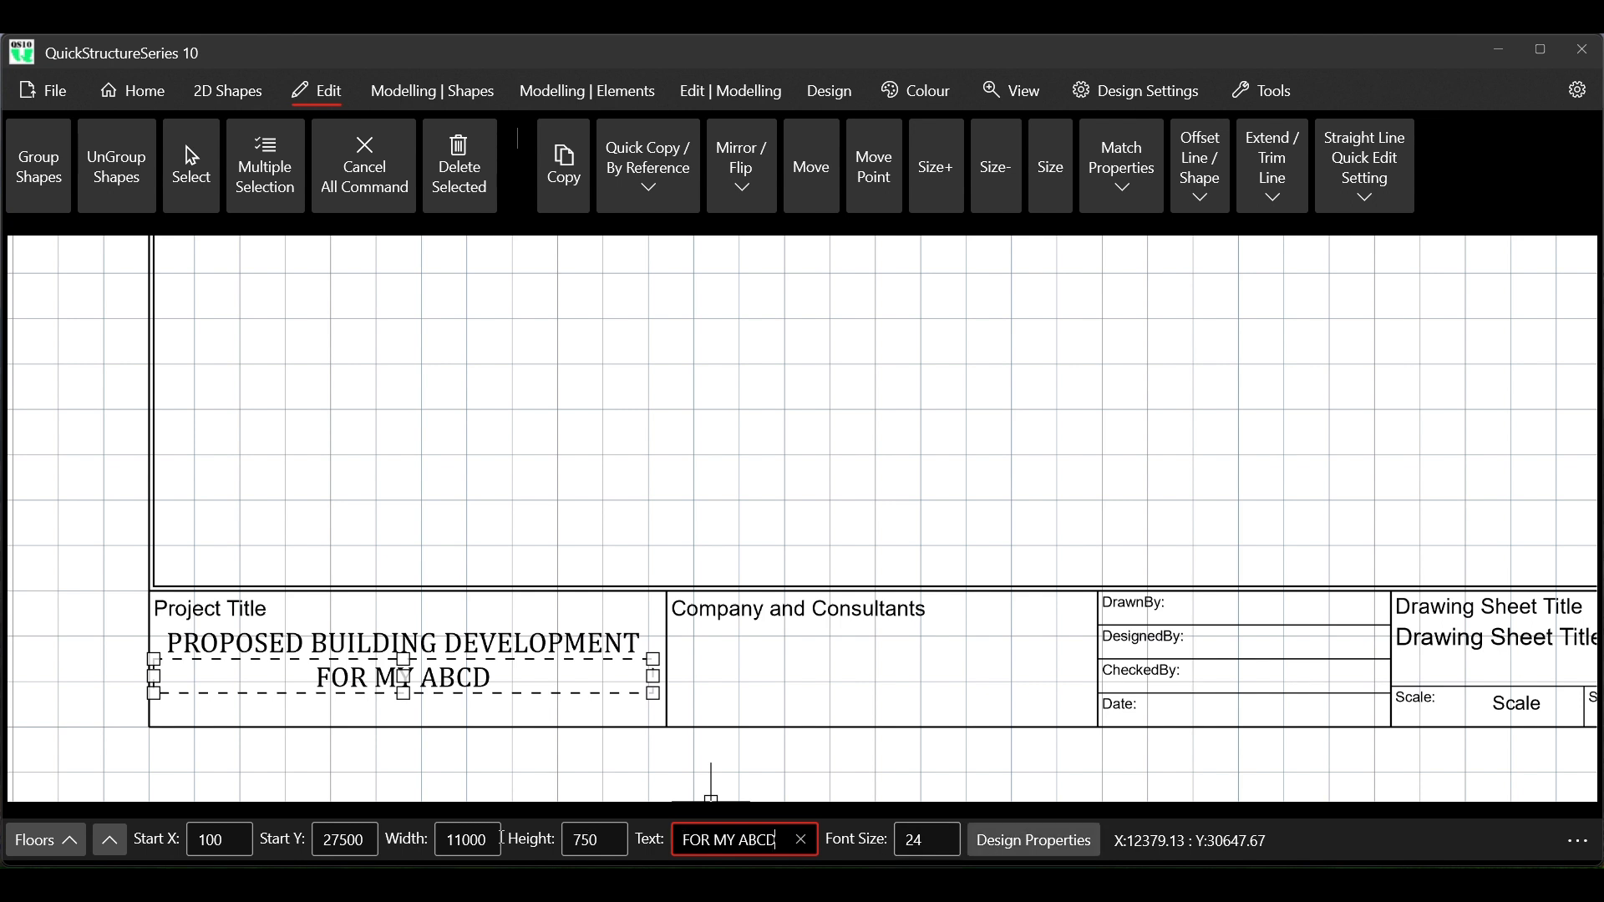
Try a width of 5000 on the FOR MY ABCD text and set it to 4000
left_click(464, 839)
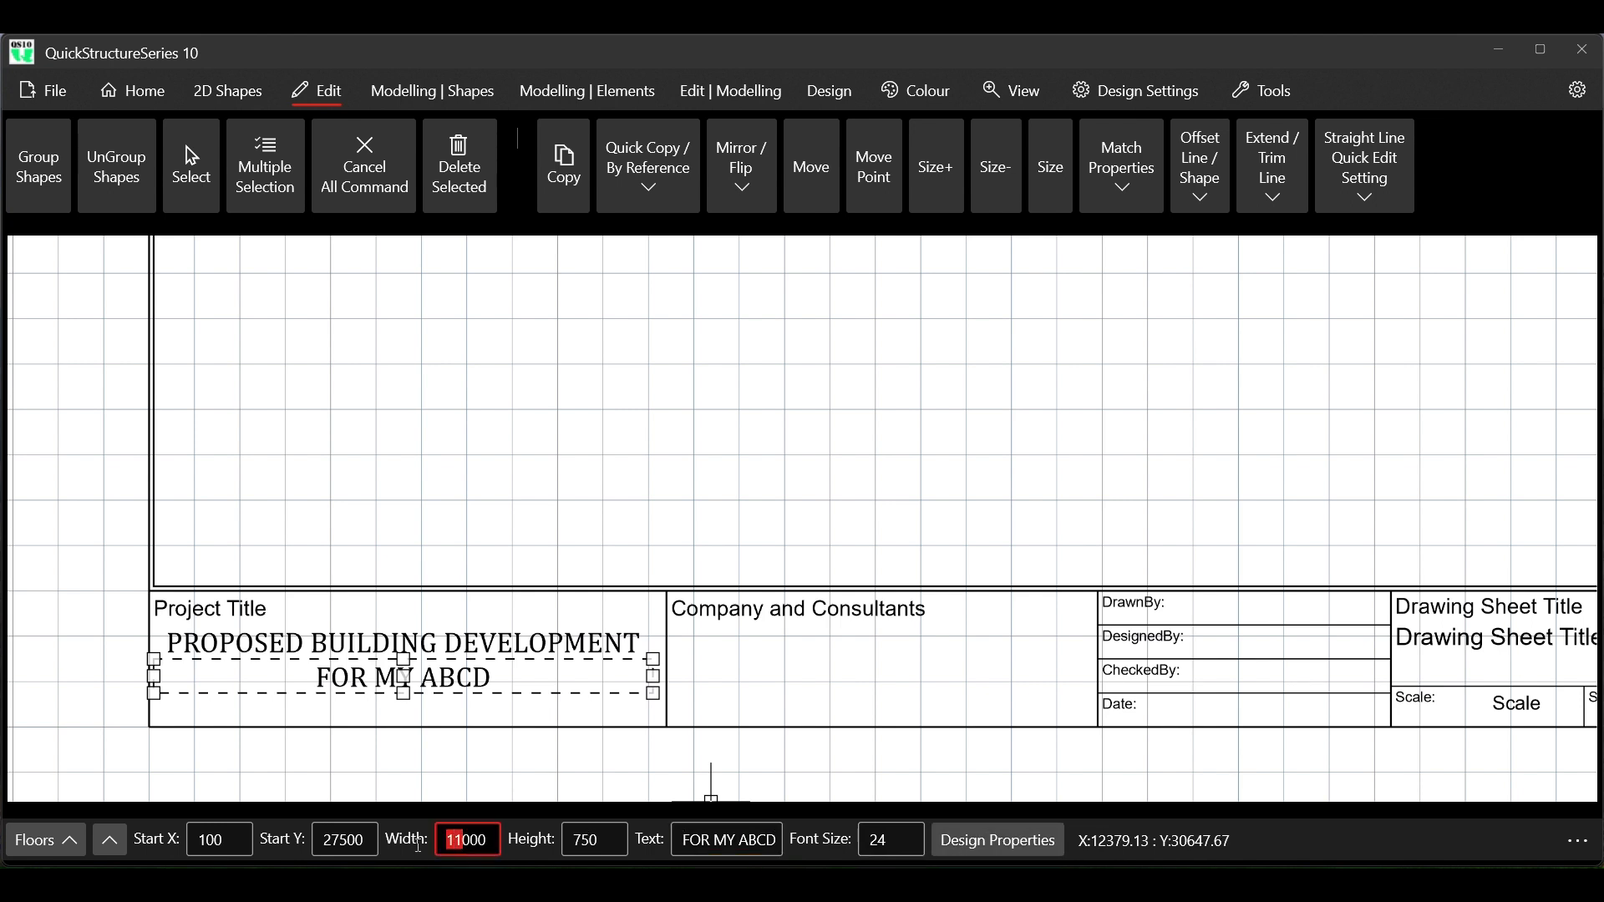
key("BackSpace")
key("BackSpace")
type("5")
key("Return")
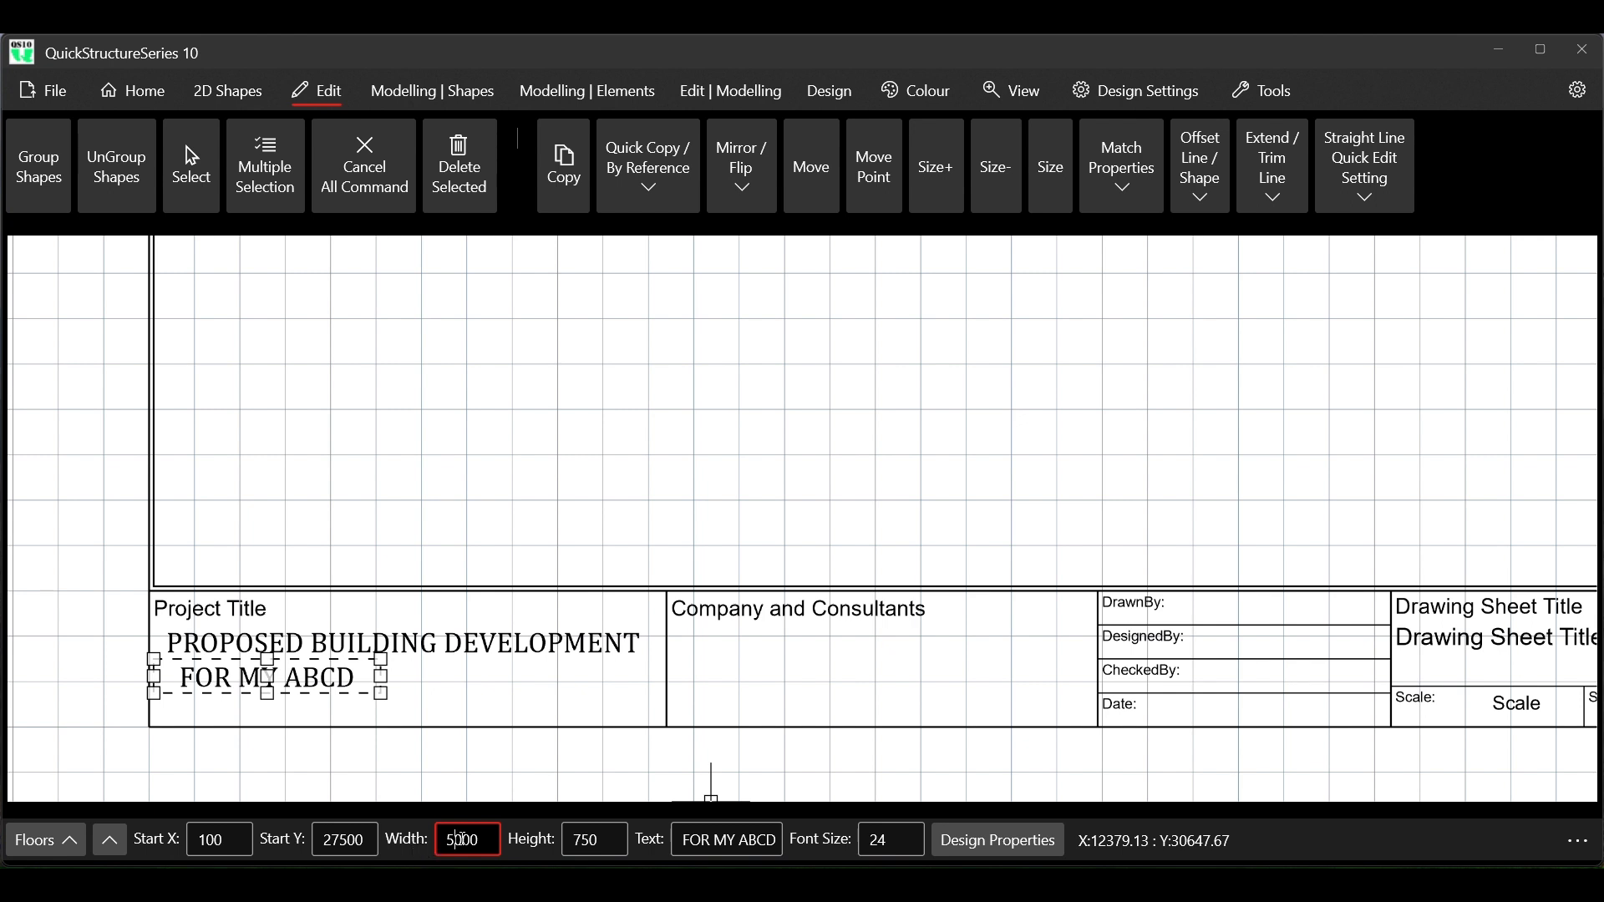
key("BackSpace")
type("4")
key("Return")
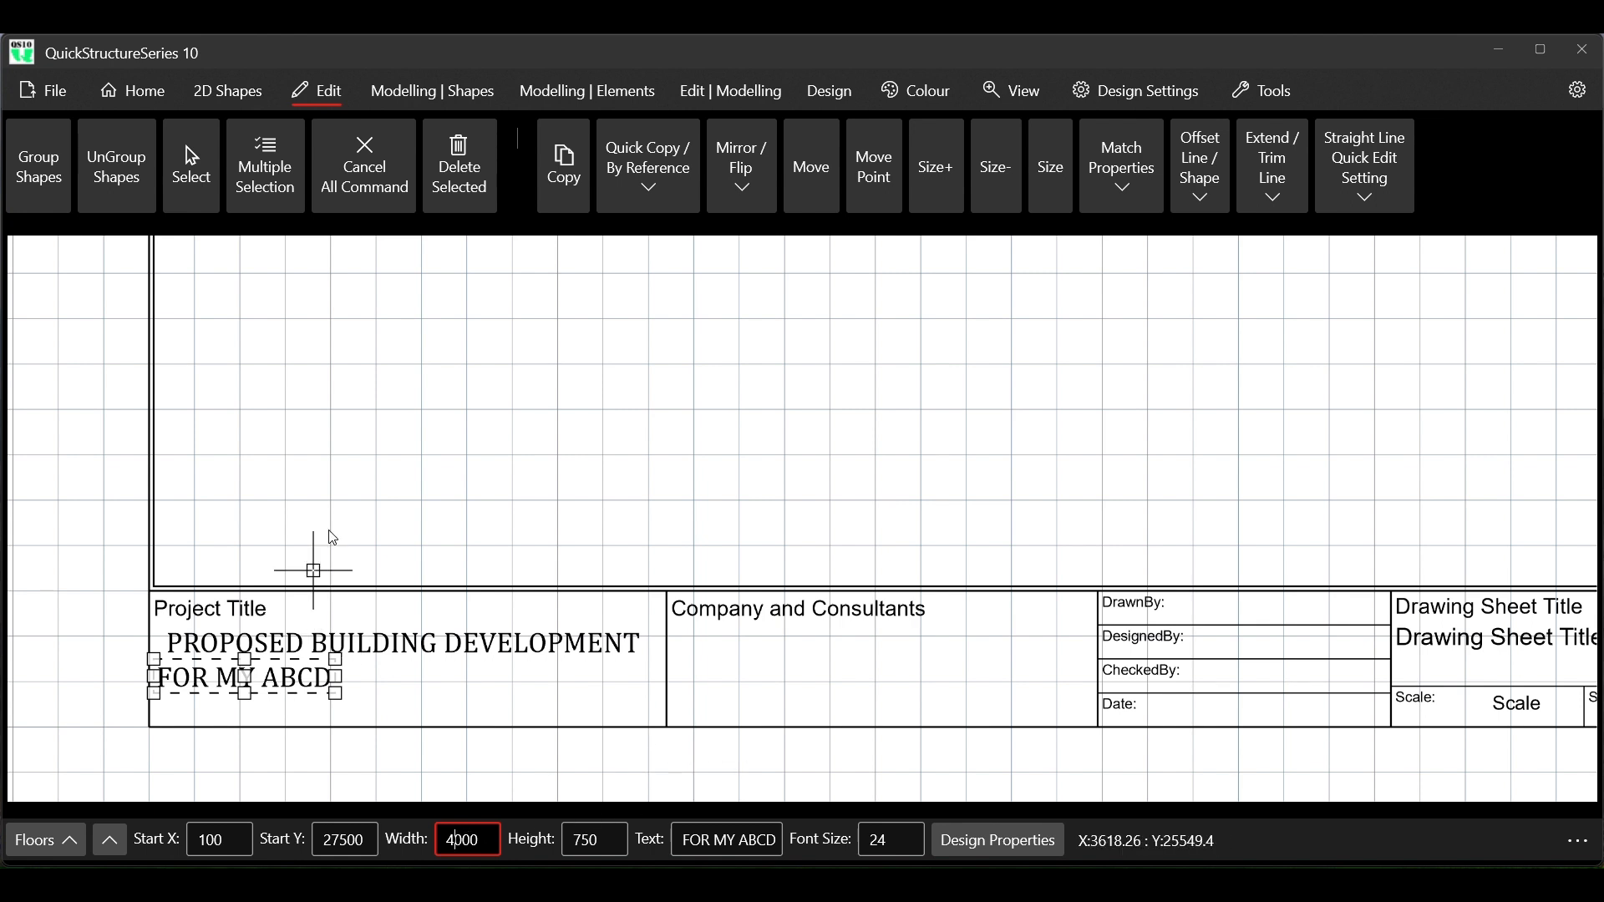
Try start X values 200 and 400 on the FOR MY ABCD text, set 300 and end the command
left_click(205, 840)
key("BackSpace")
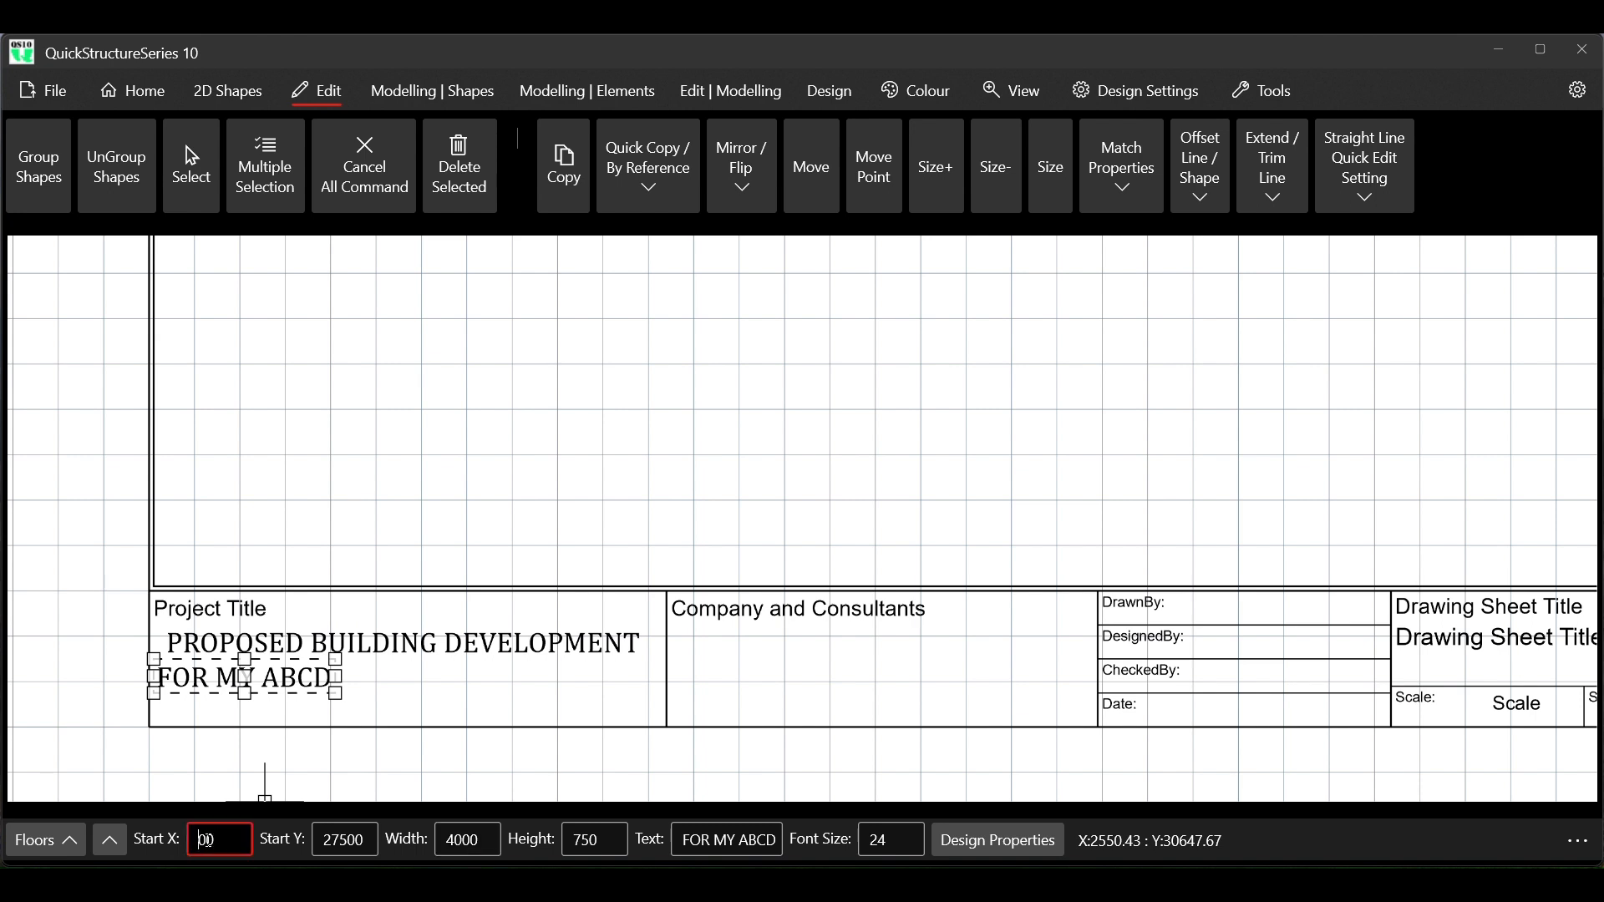
type("2")
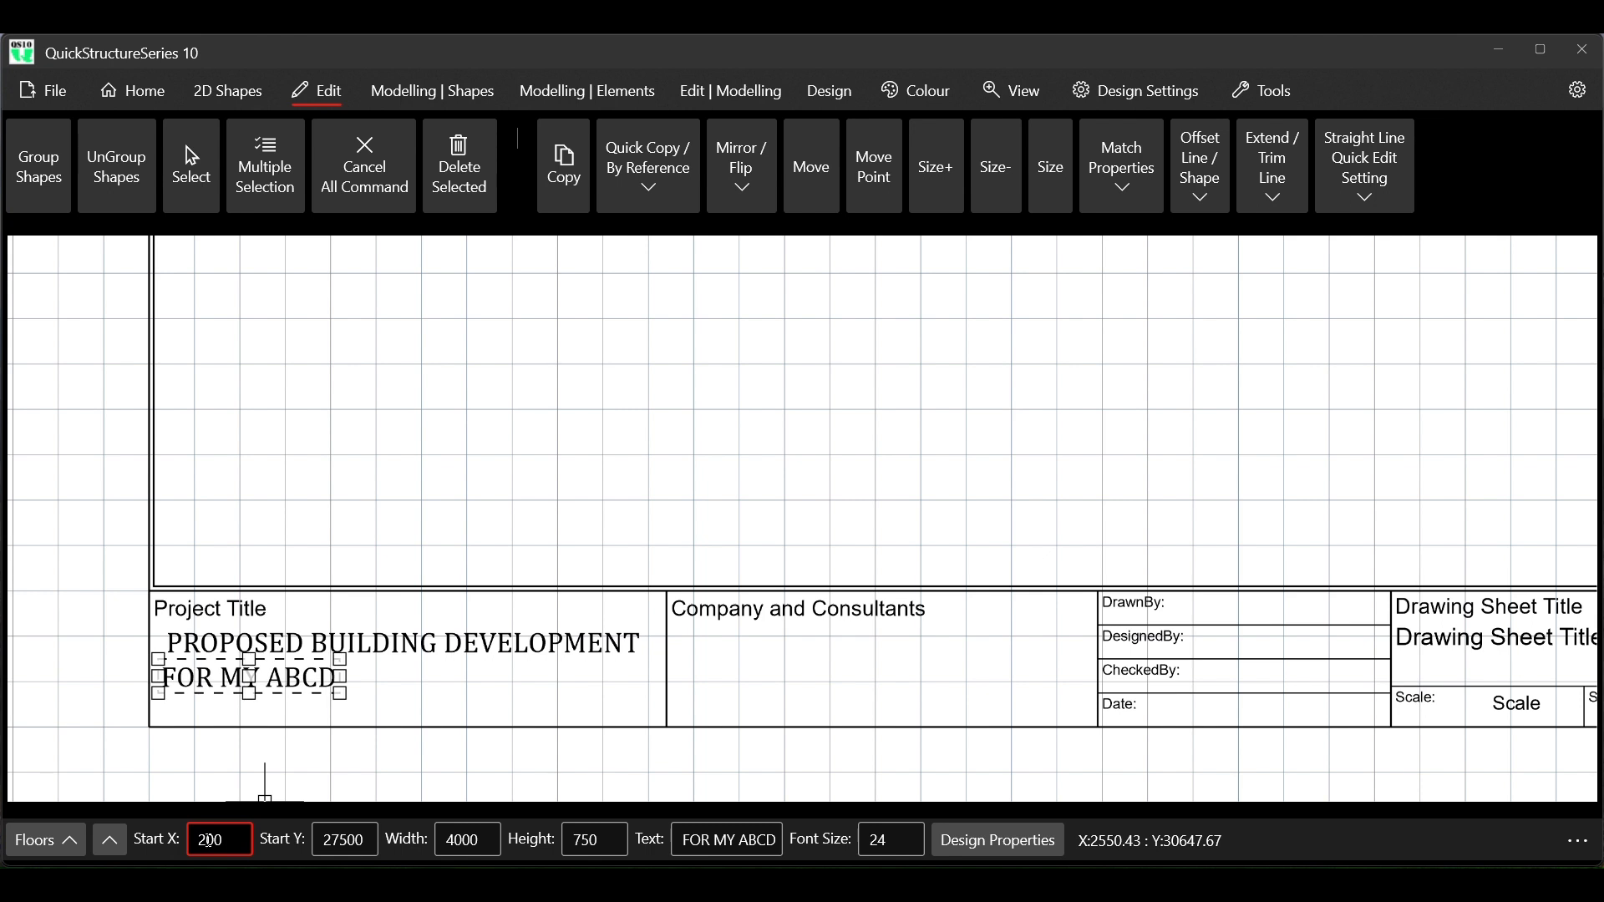
key("BackSpace")
type("4")
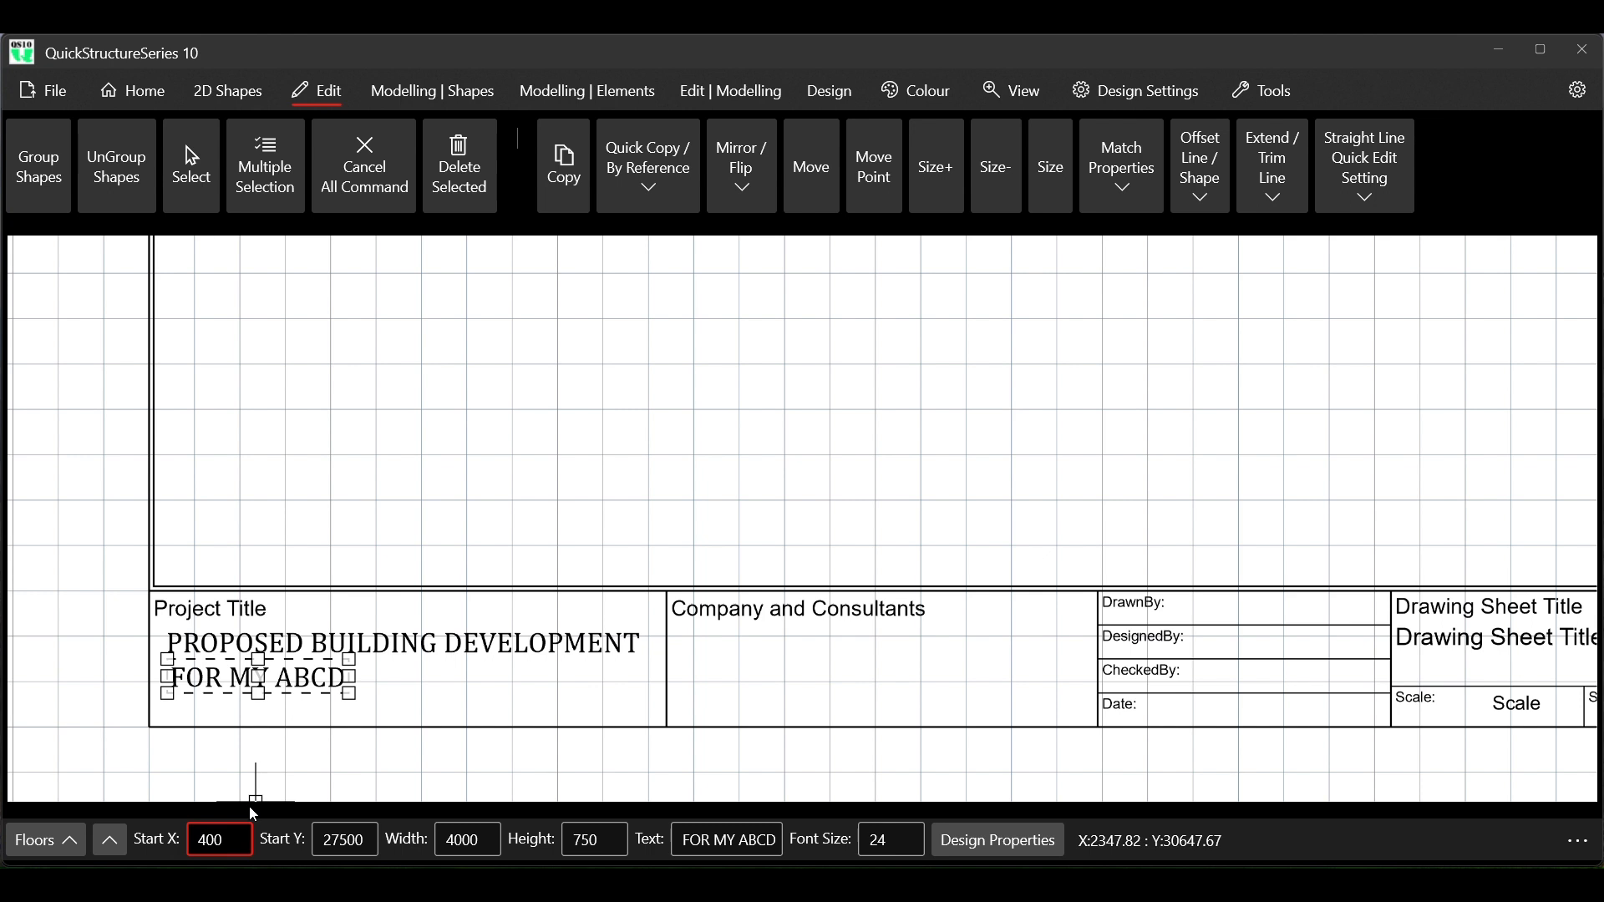
key("BackSpace")
type("3")
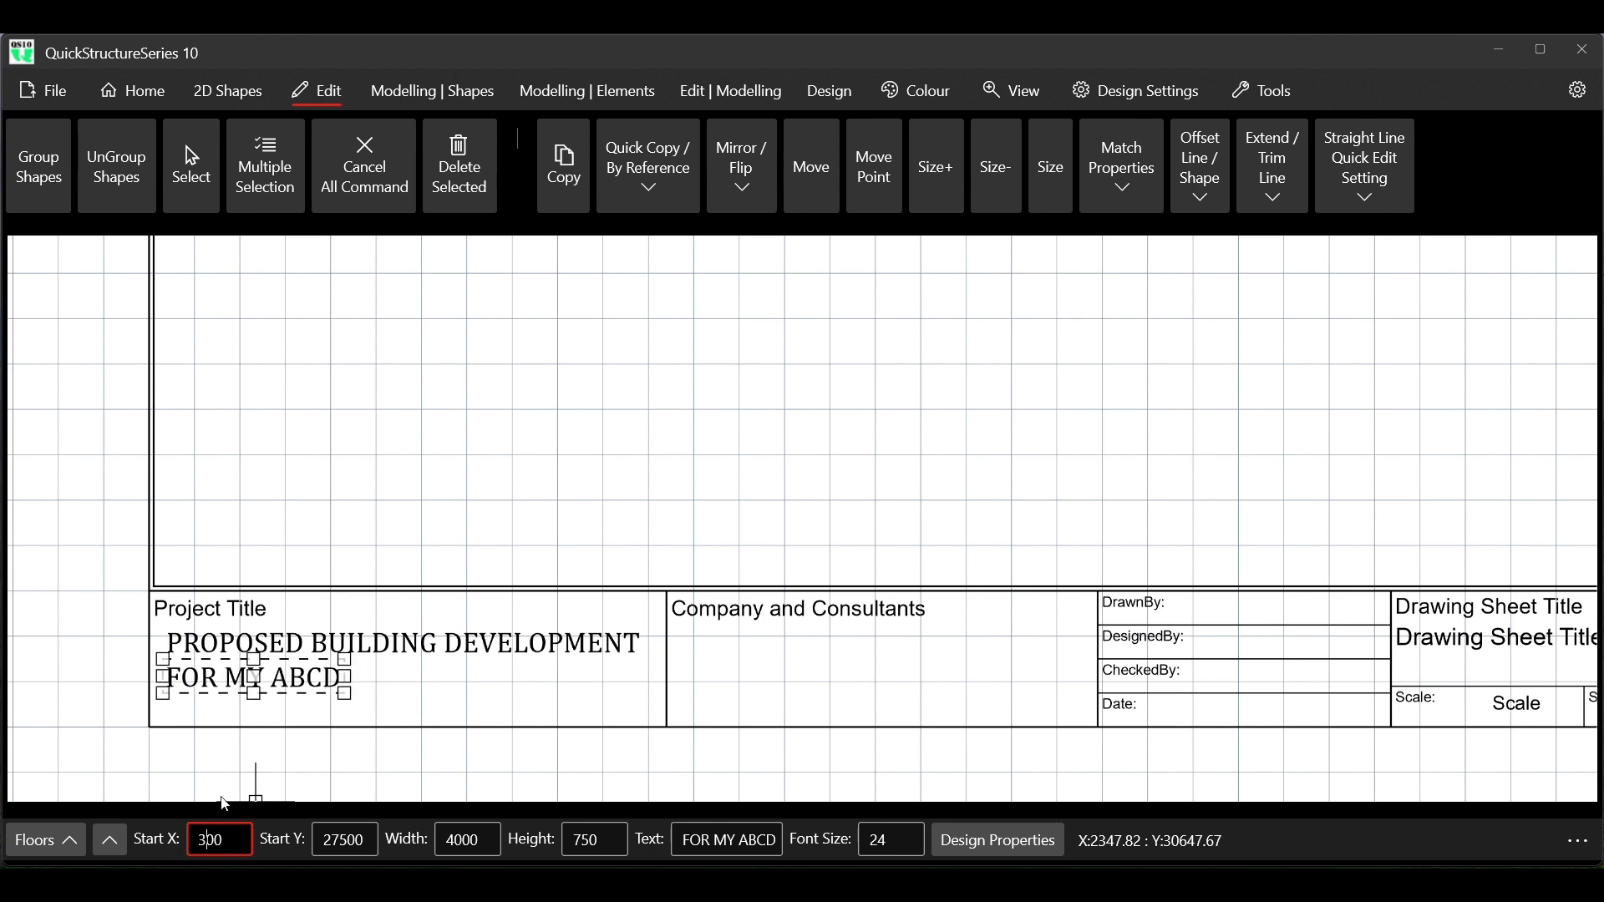
left_click(361, 158)
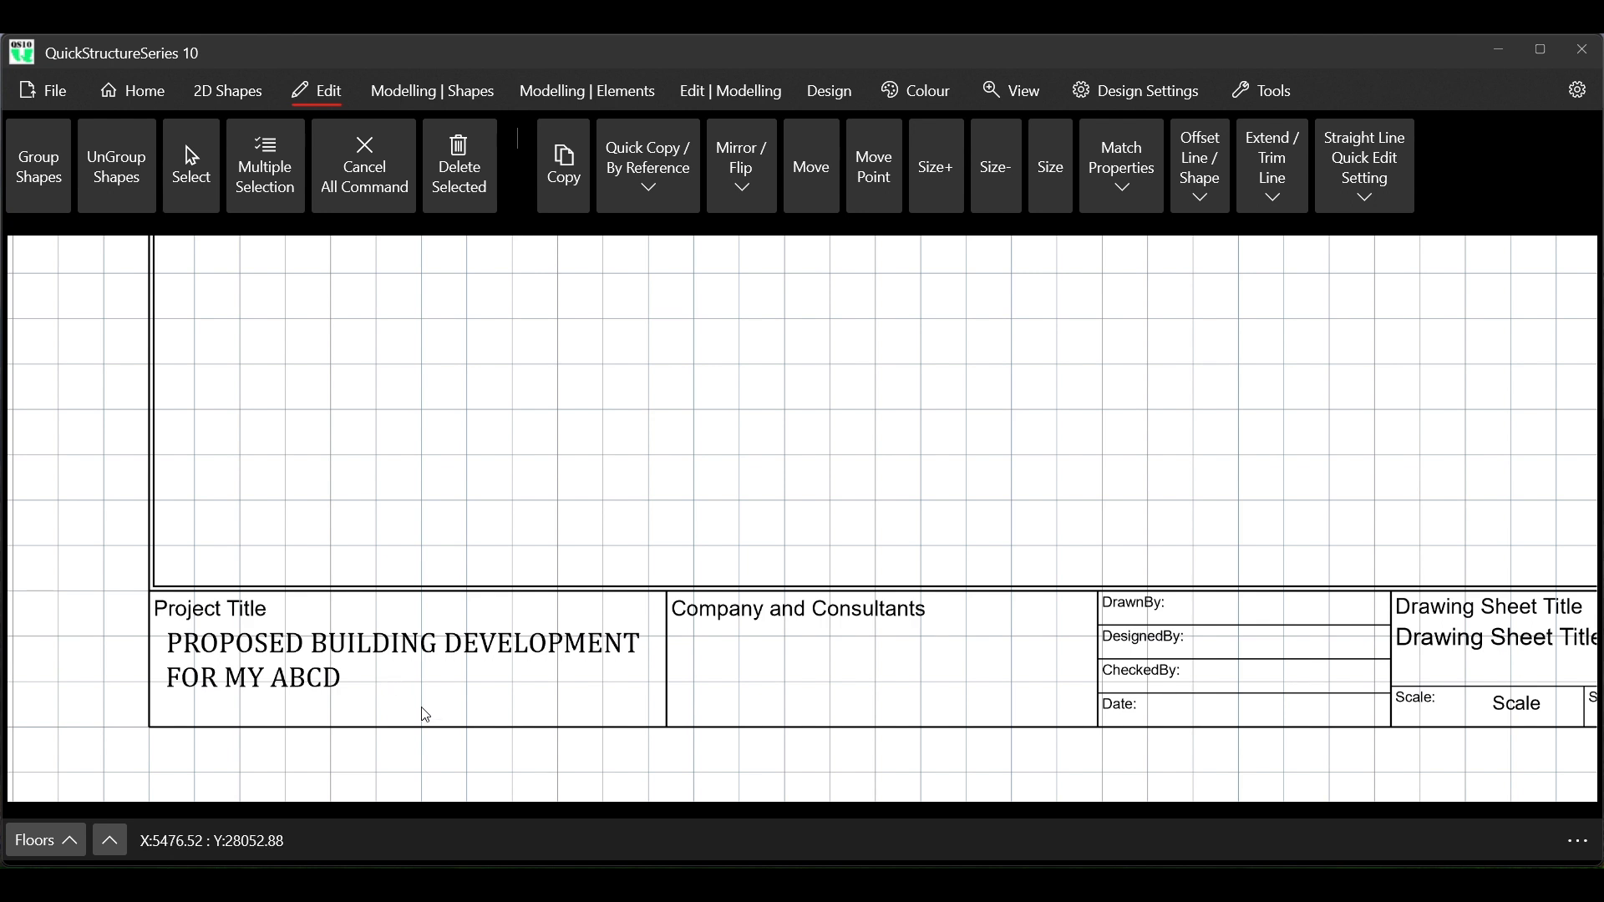
Copy the FOR MY ABCD text directly below itself, from its top-left corner to its bottom-left corner
scroll(447, 452, "down", 2)
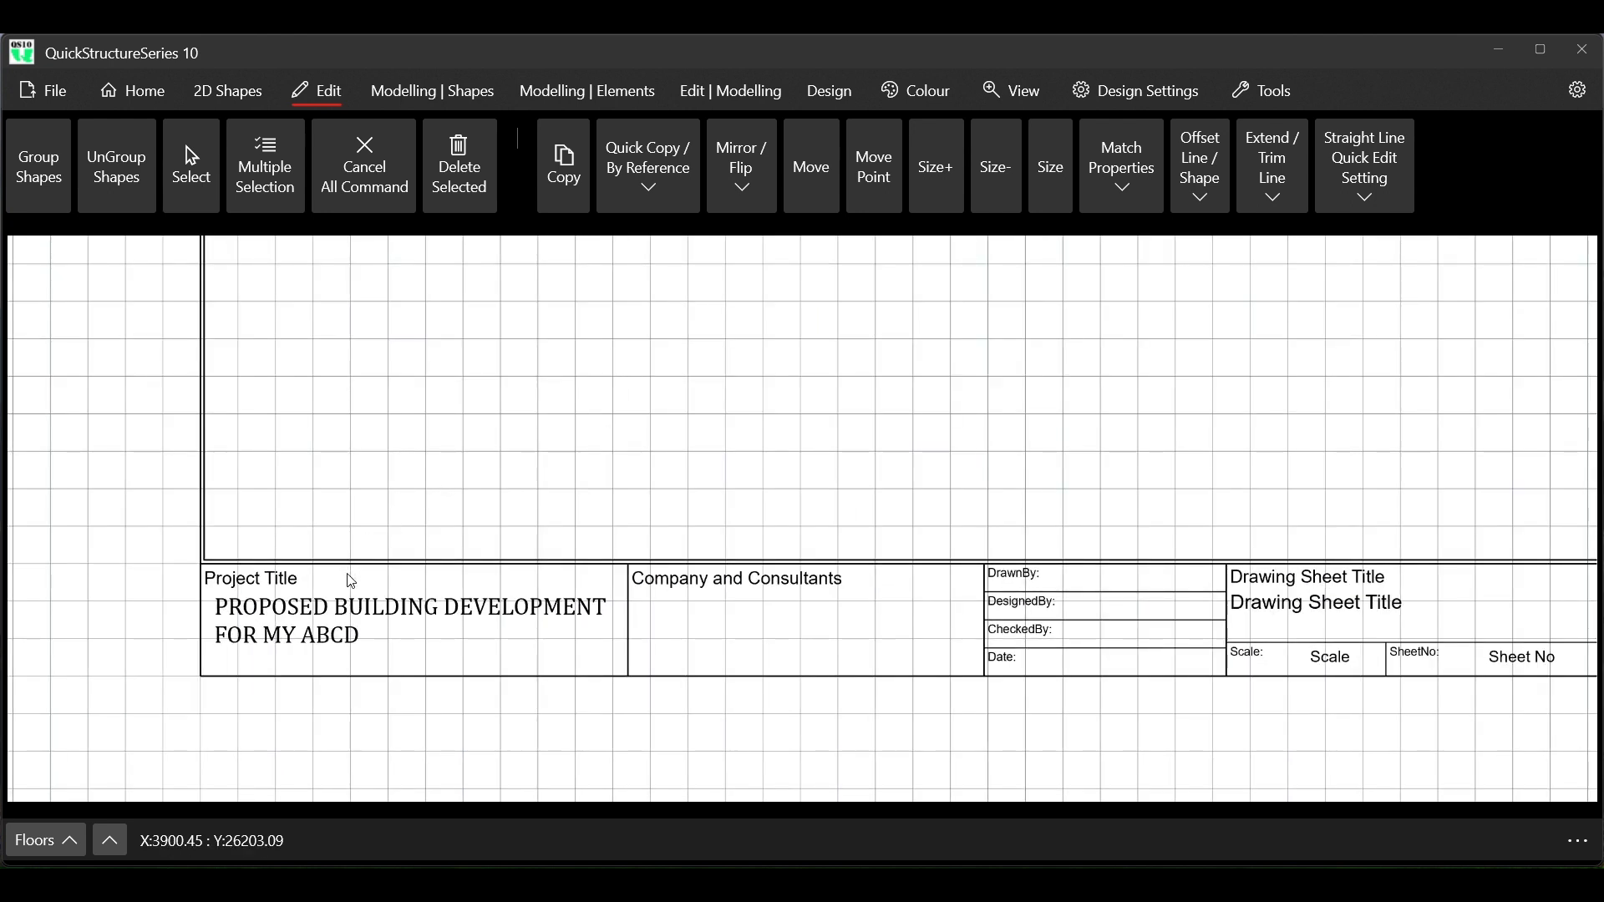
scroll(227, 690, "up", 3)
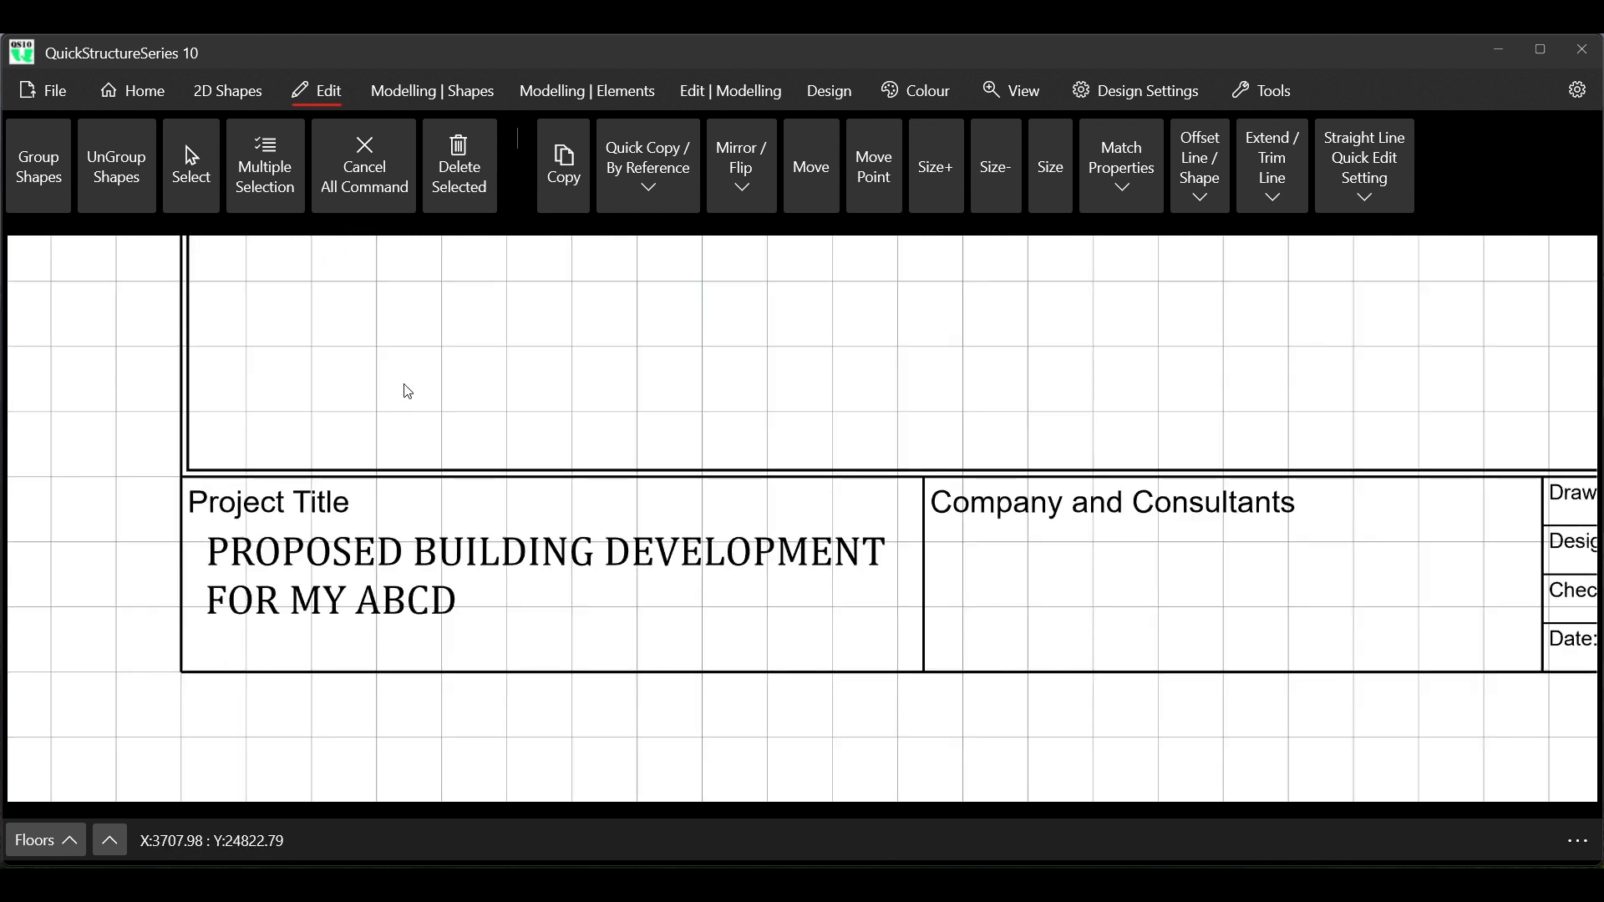
left_click(194, 175)
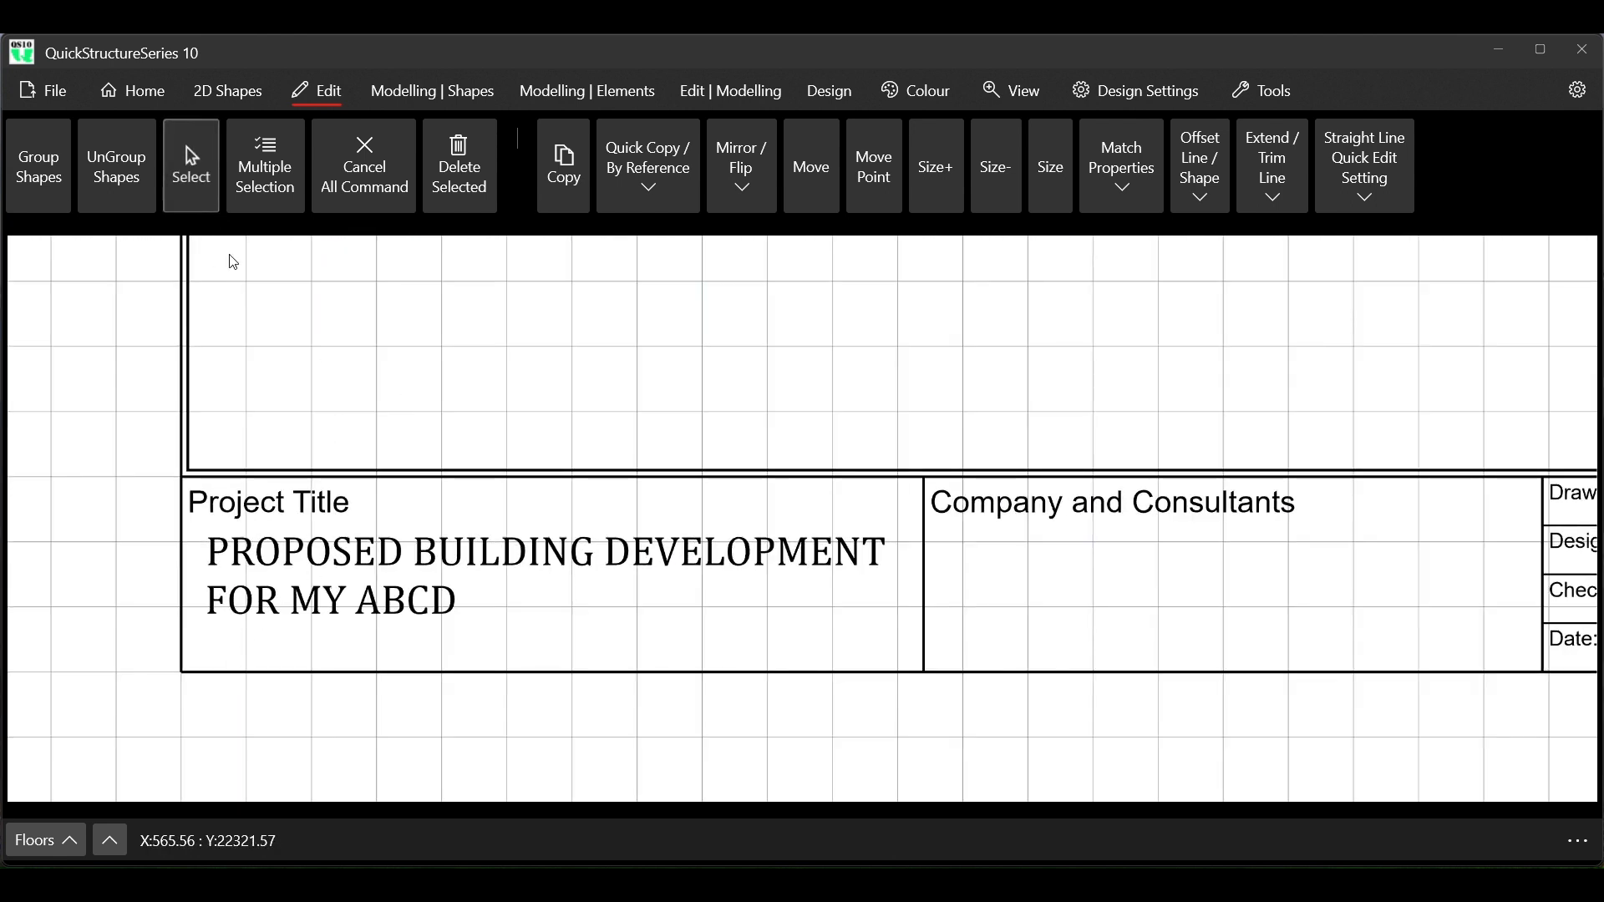
left_click(277, 600)
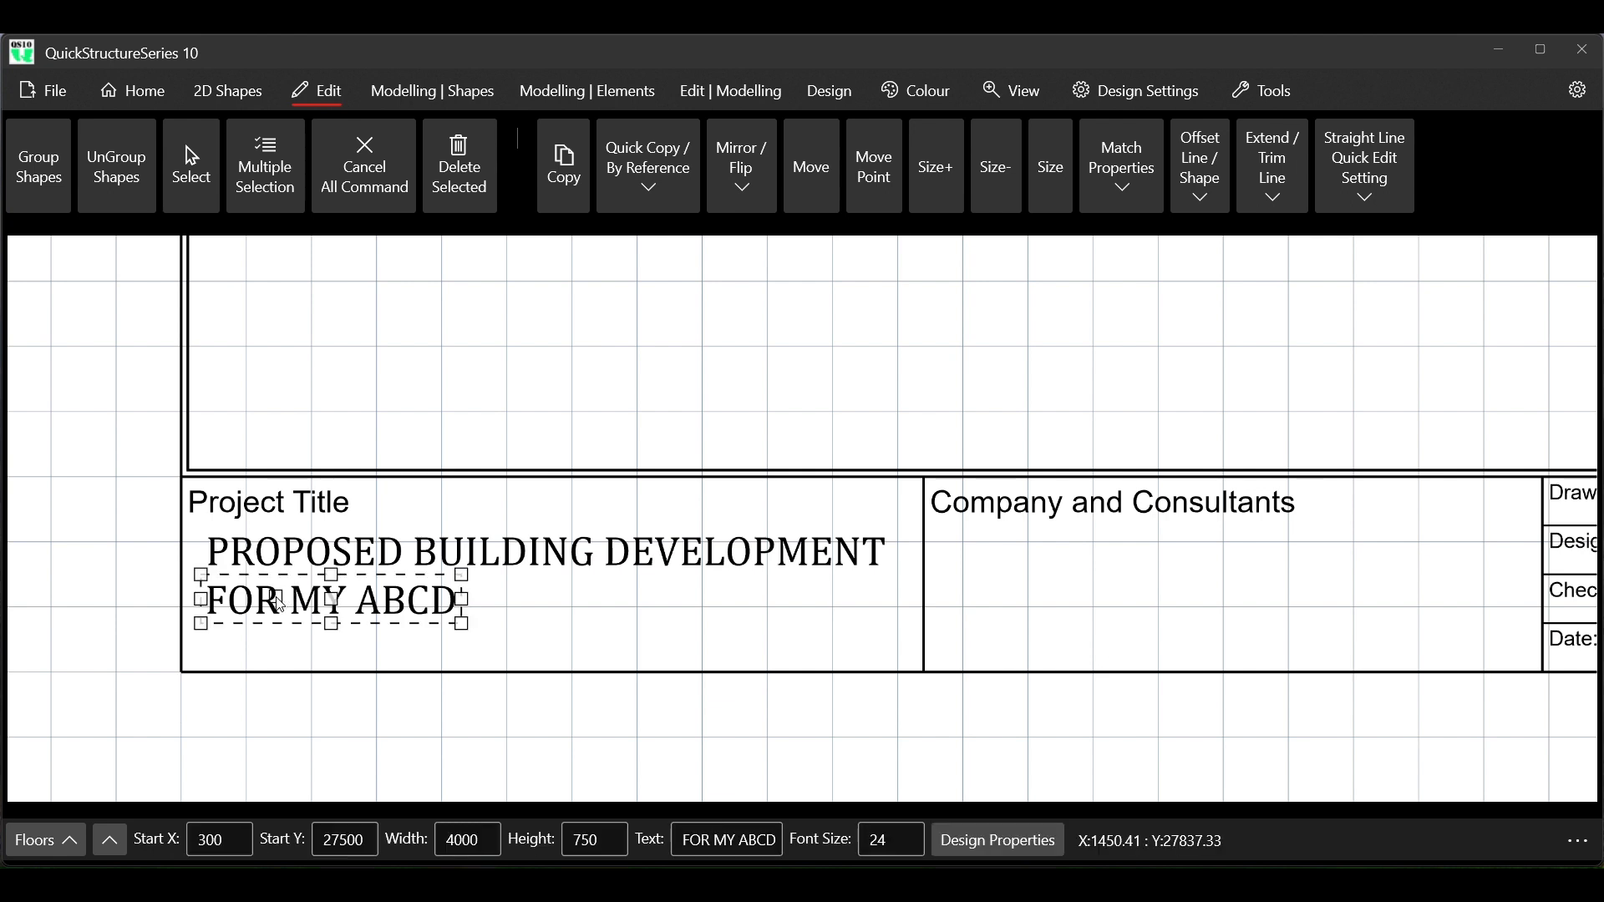
left_click(558, 167)
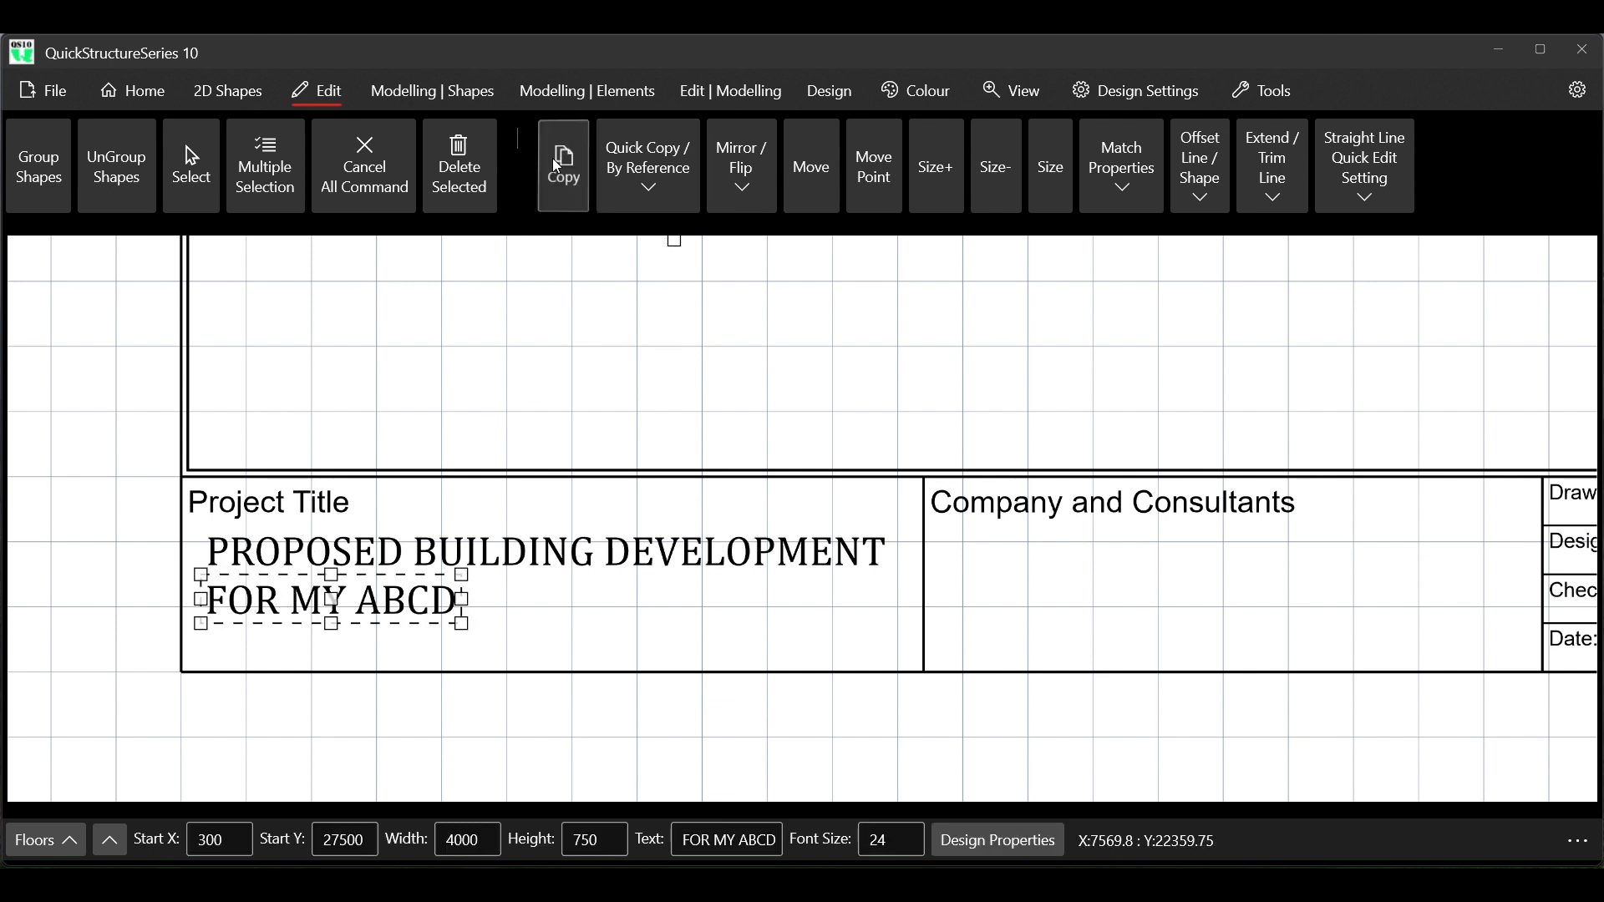
left_click(201, 575)
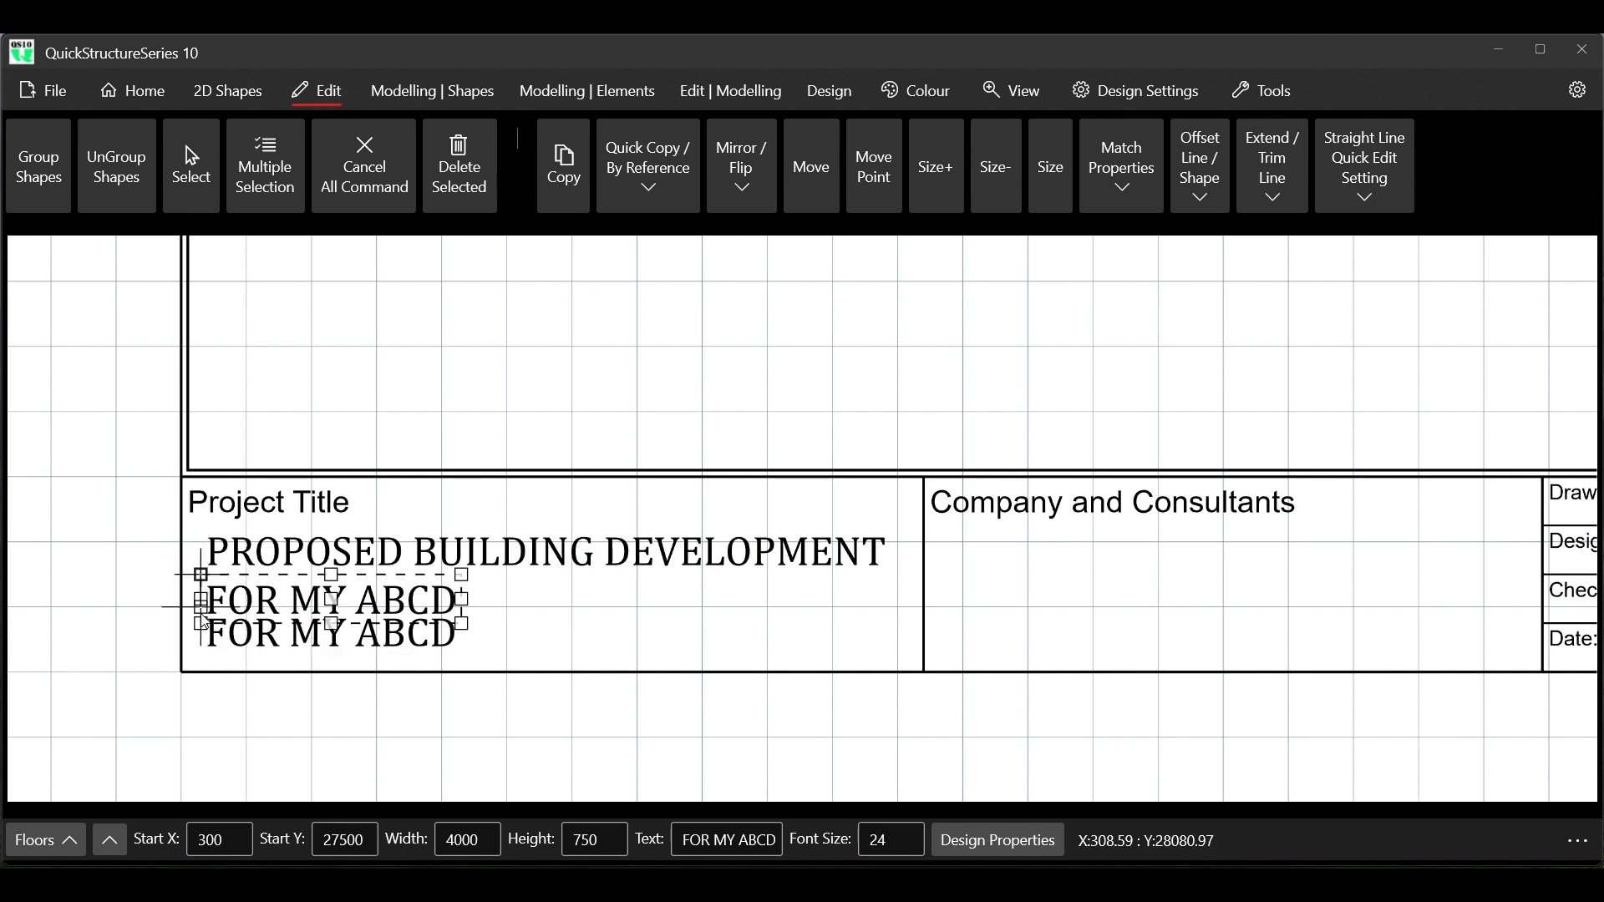
left_click(202, 625)
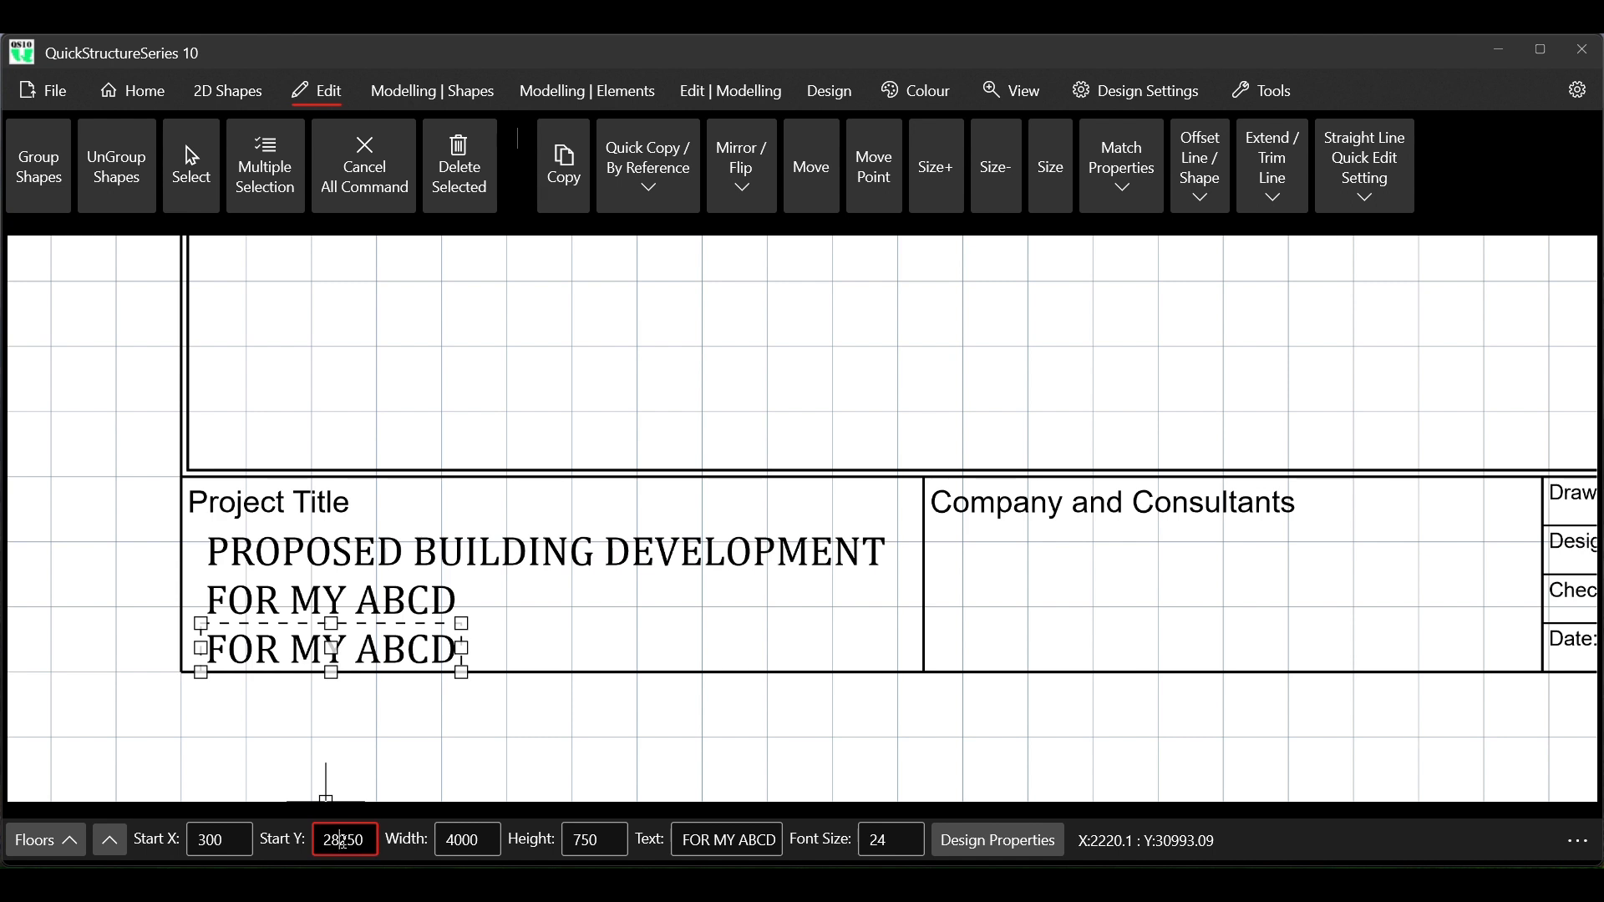
Try a start Y of 28000 on the lower FOR MY ABCD copy and set it to 28100
key("Delete")
key("Delete")
key("Delete")
type("000")
key("Return")
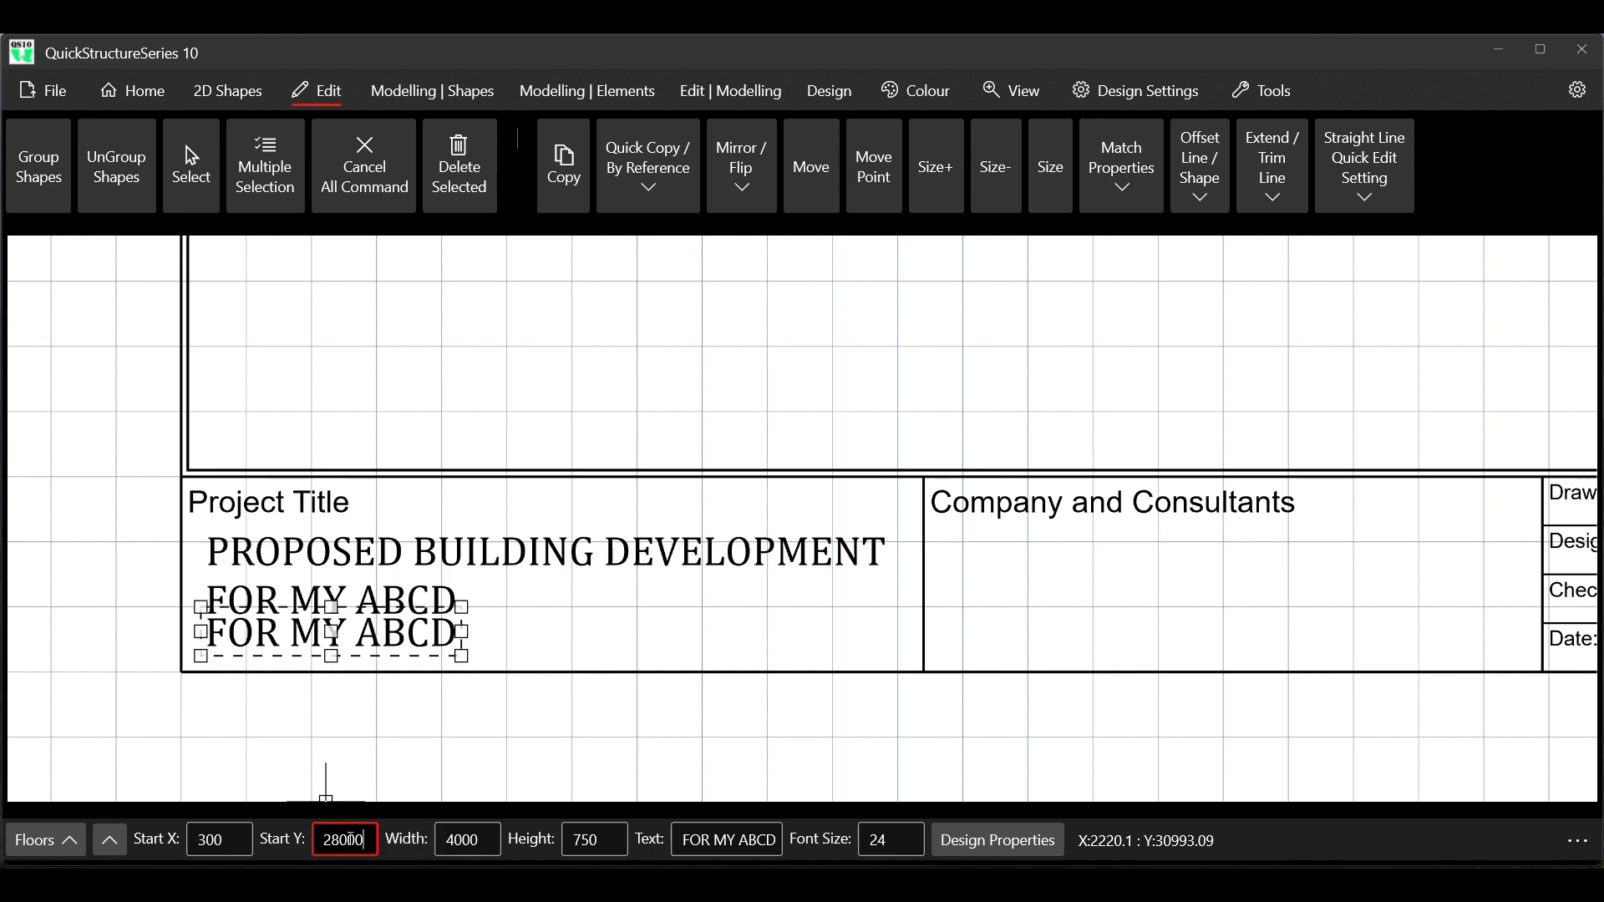
key("BackSpace")
type("1")
key("Return")
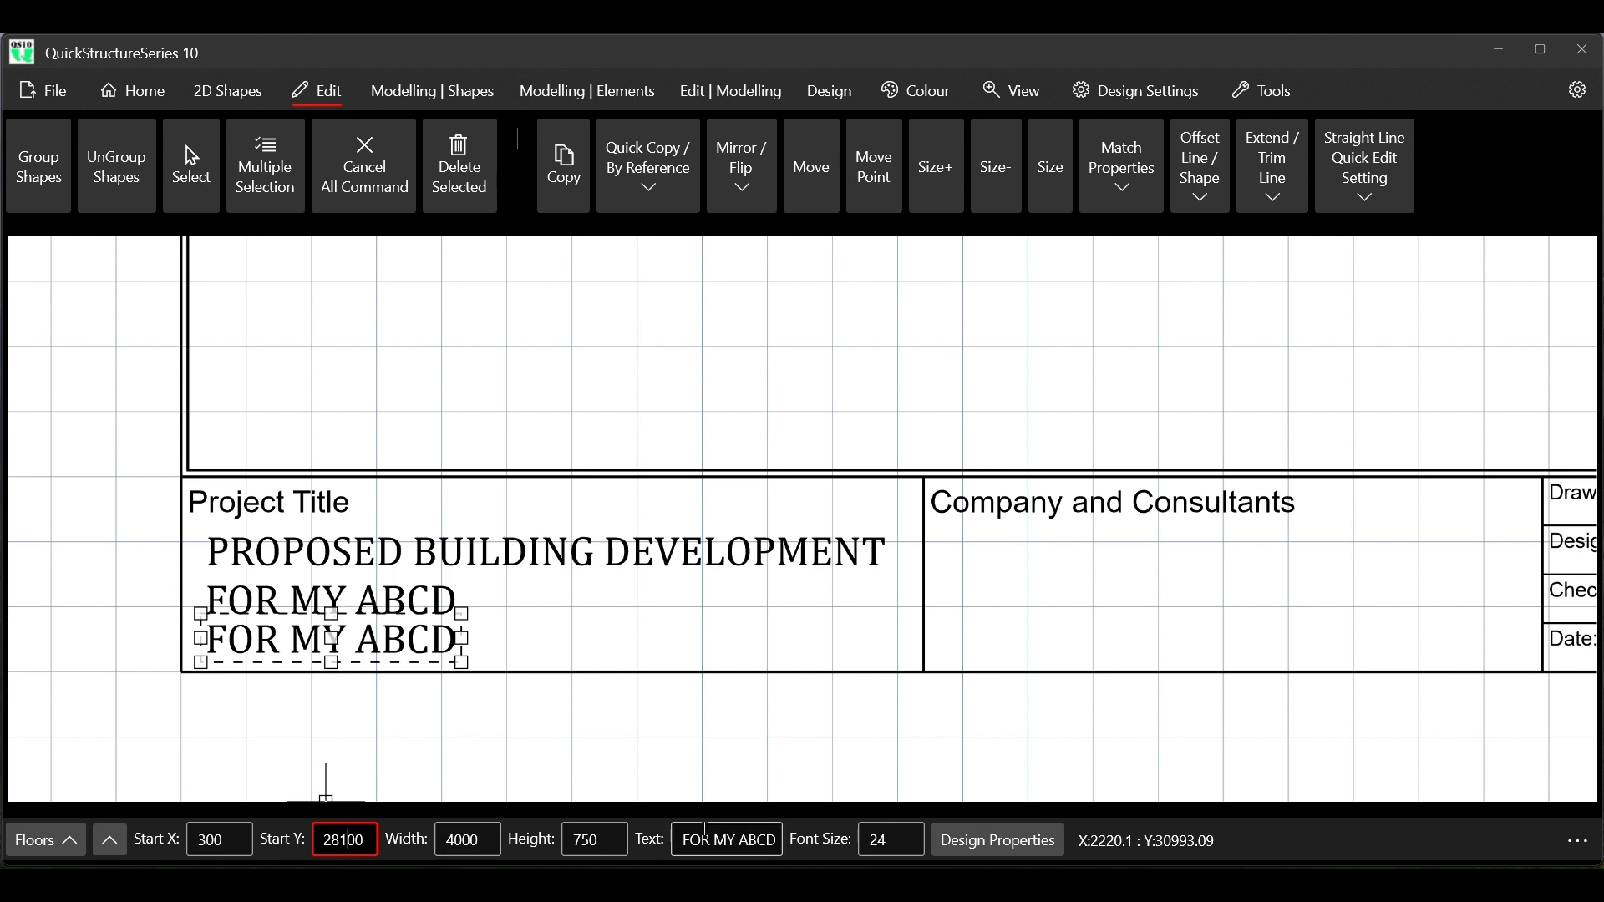
Change the lower FOR MY ABCD copy's wording to AT CITY XYZ
left_click(676, 840)
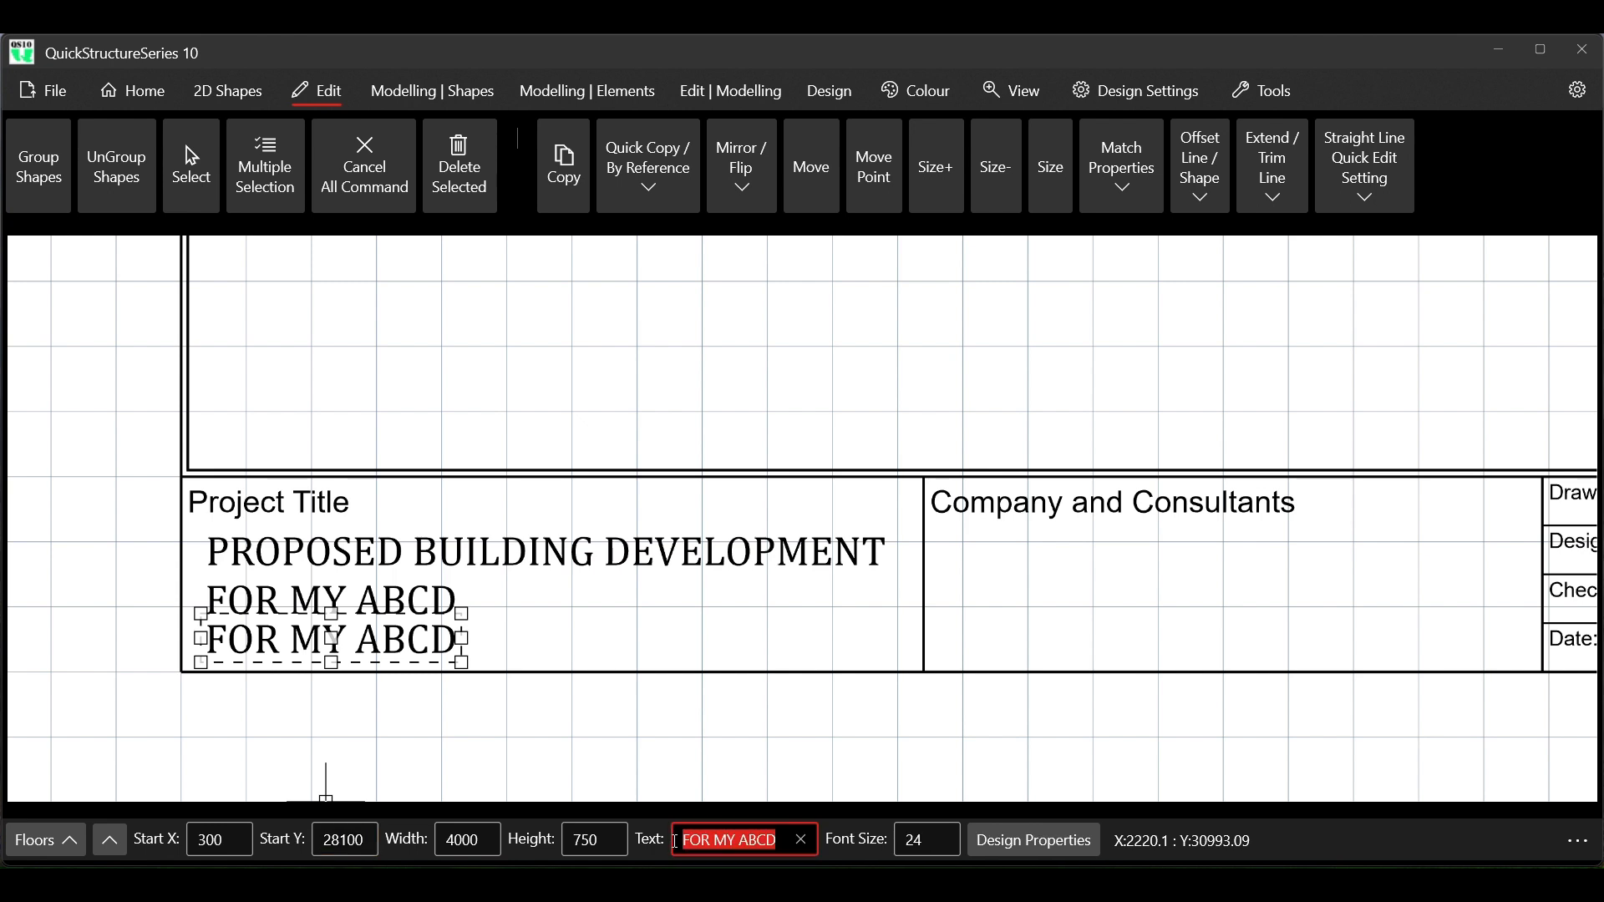
type("AT Cl")
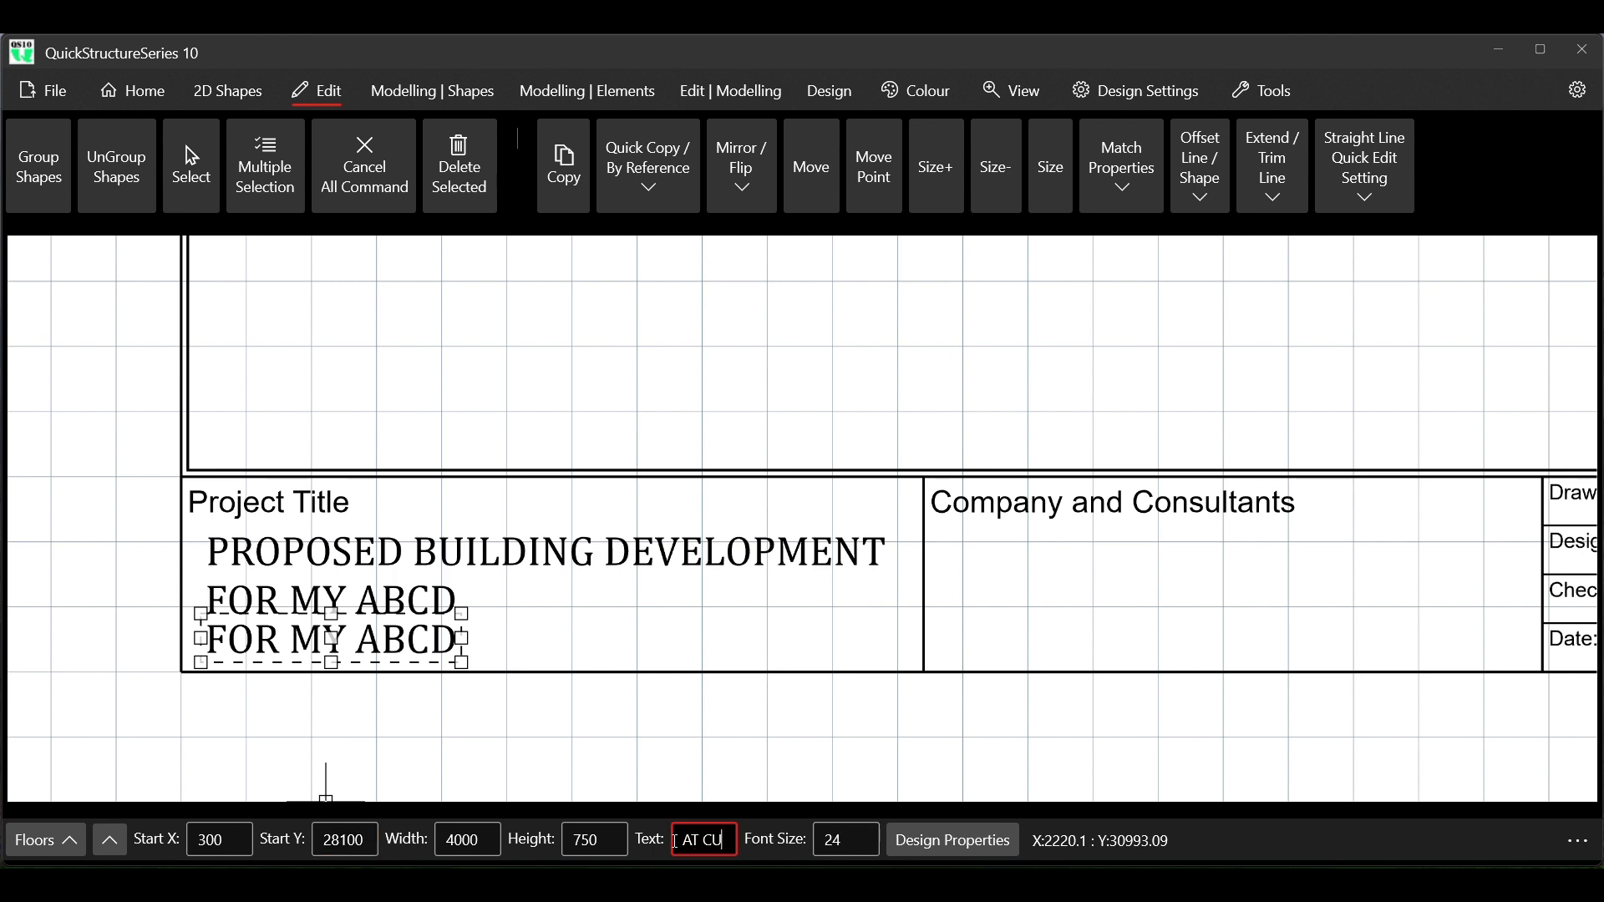
type("TY")
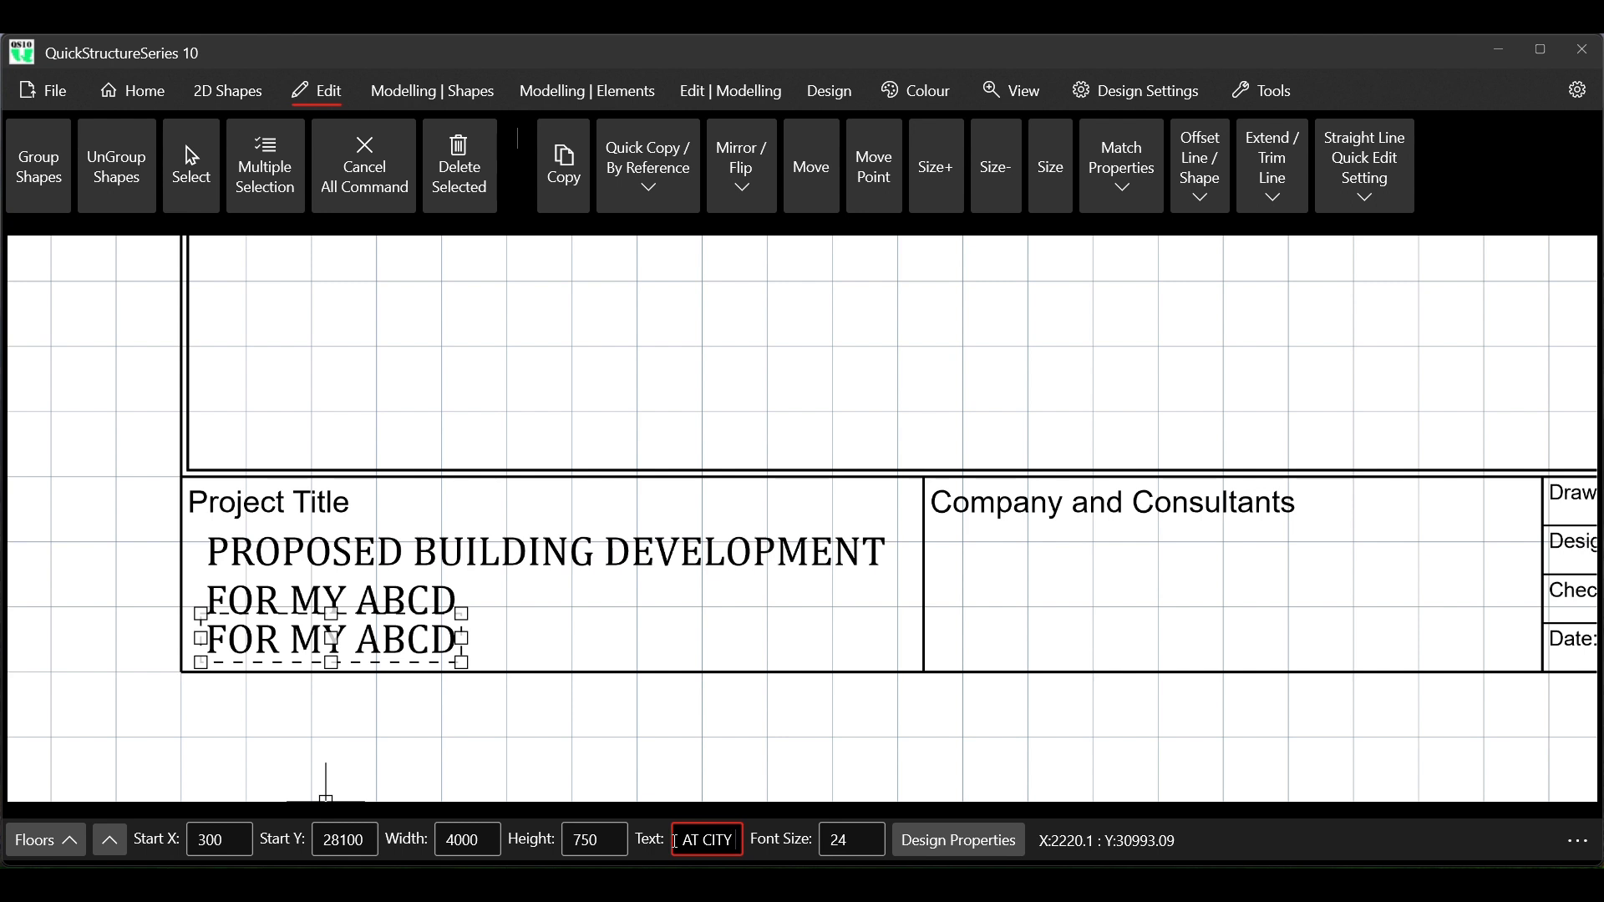
type(" X")
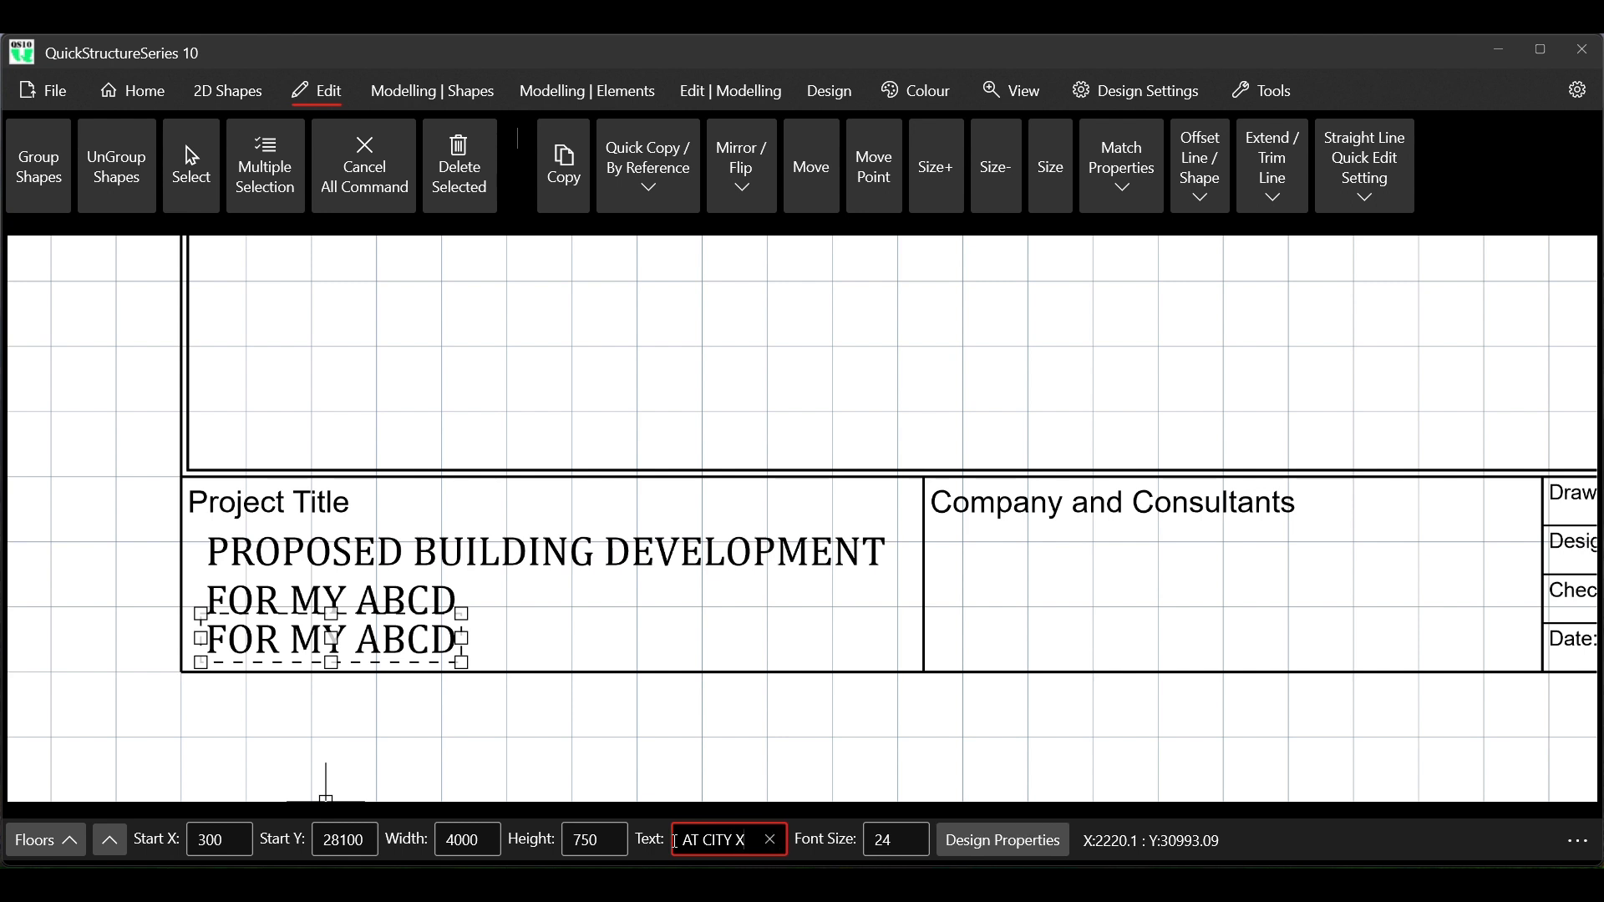
type("YZ")
key("Return")
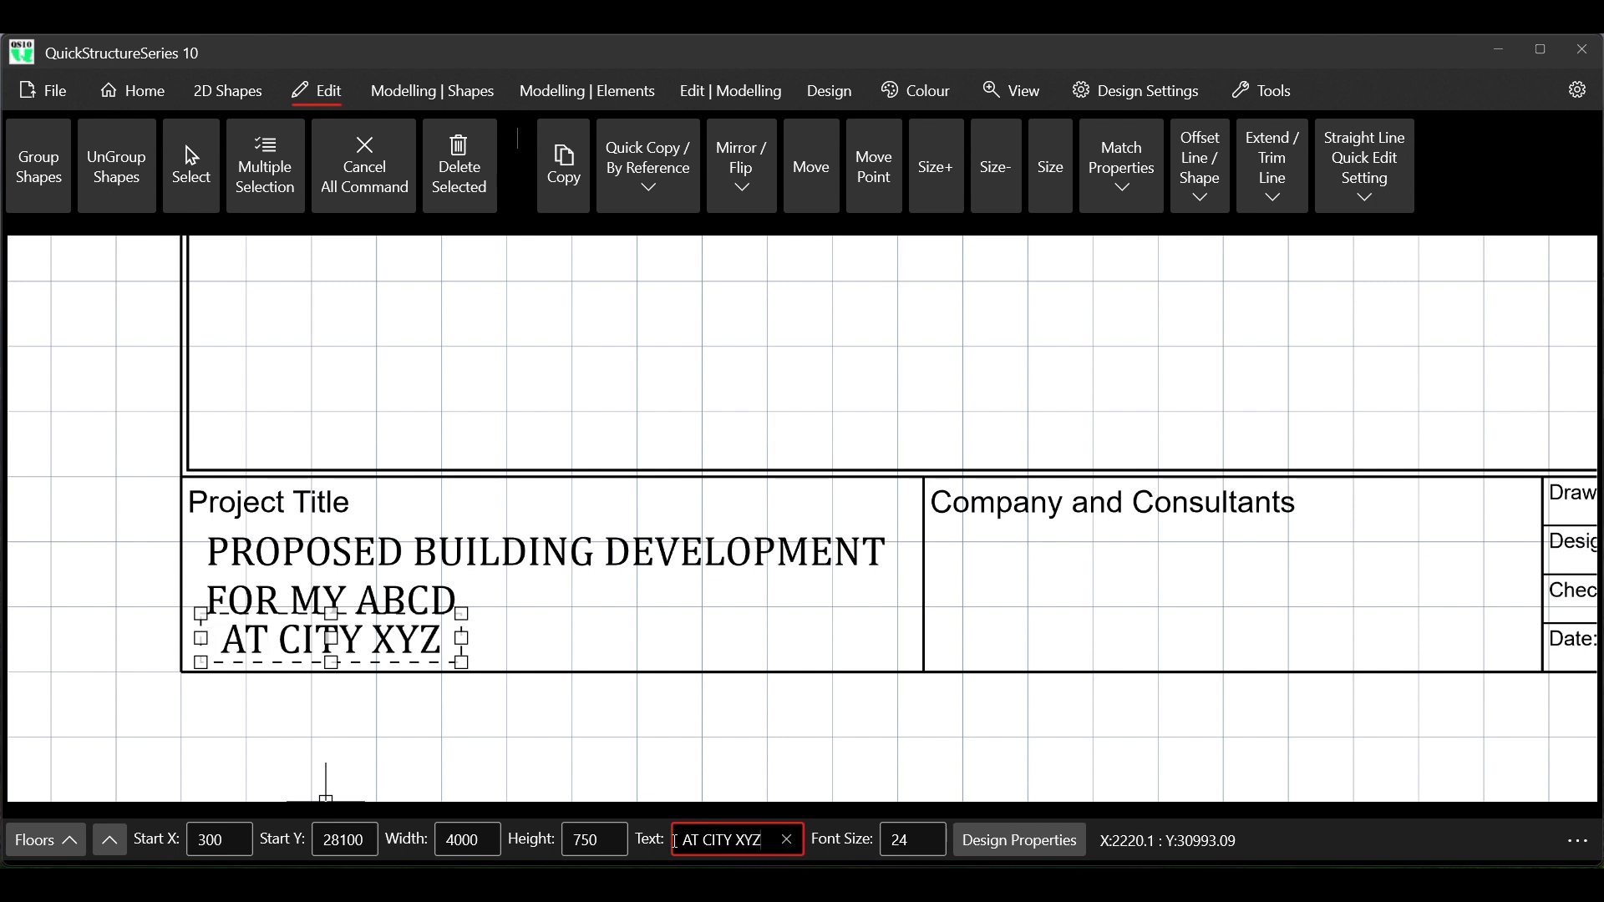
Try a width of 3000 on the AT CITY XYZ text, set it to 3500 and end the command
left_click(459, 844)
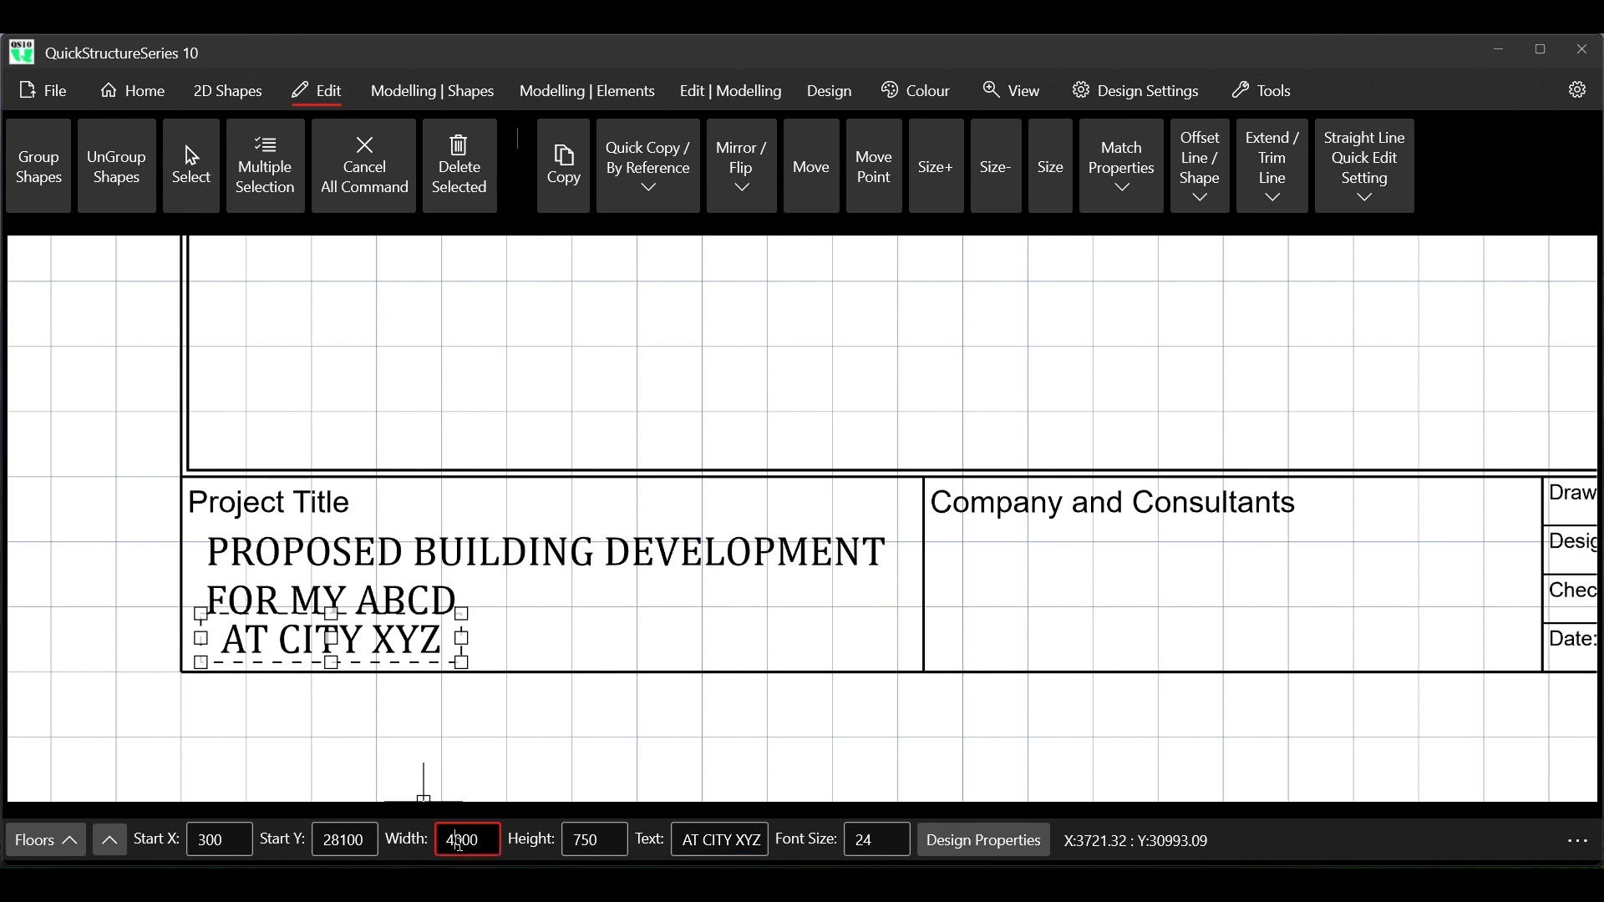
key("BackSpace")
type("3")
key("Return")
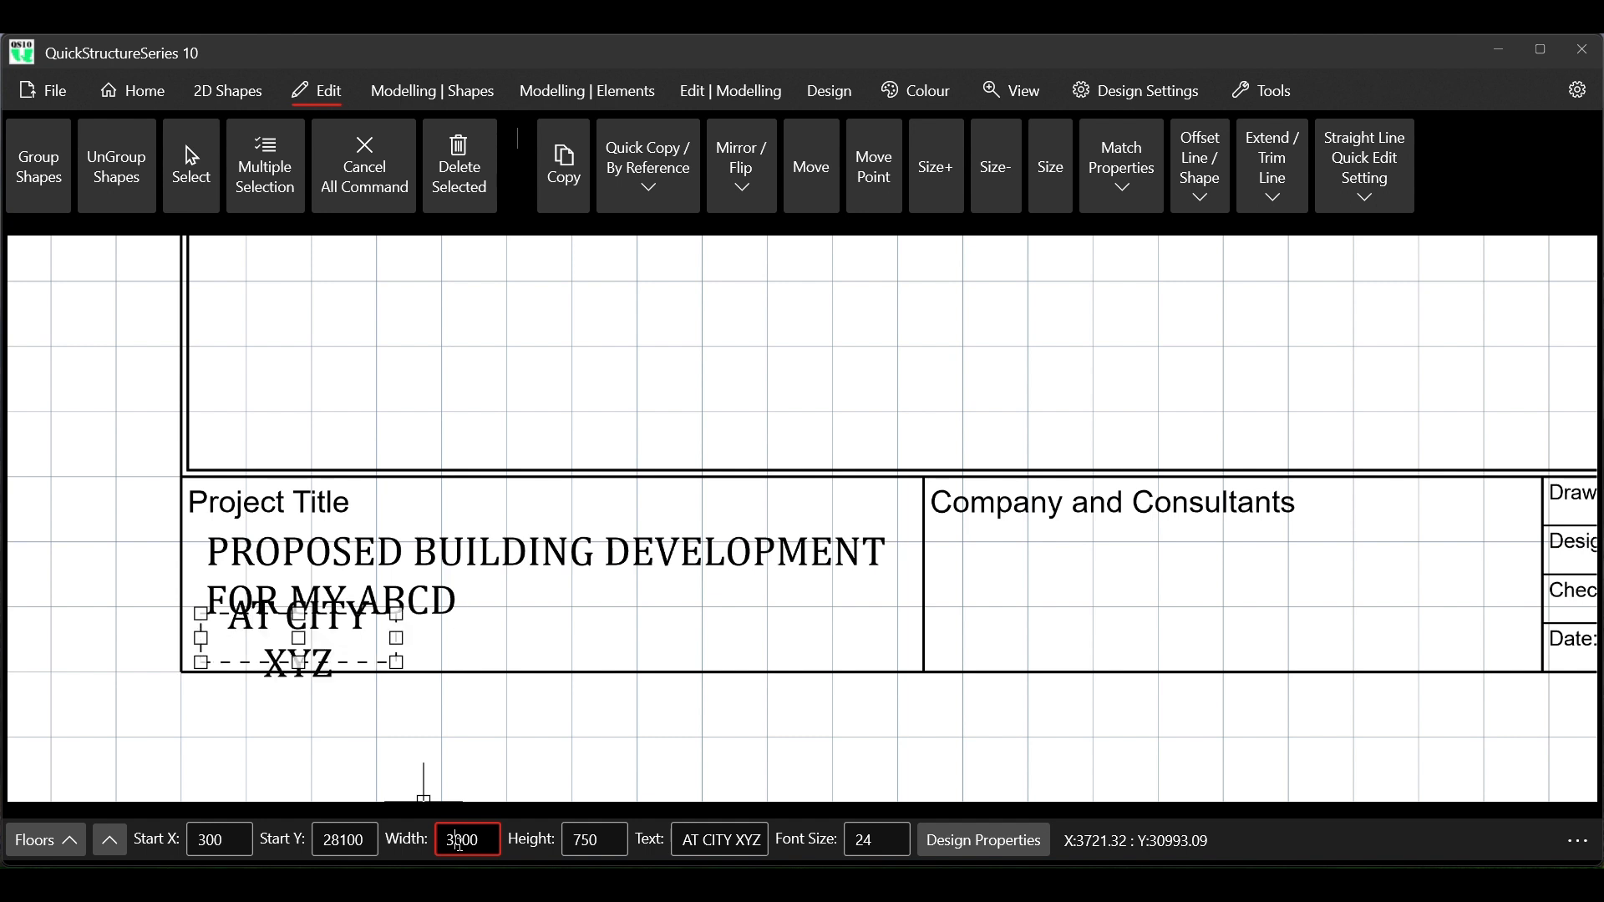
key("Delete")
type("5")
key("Return")
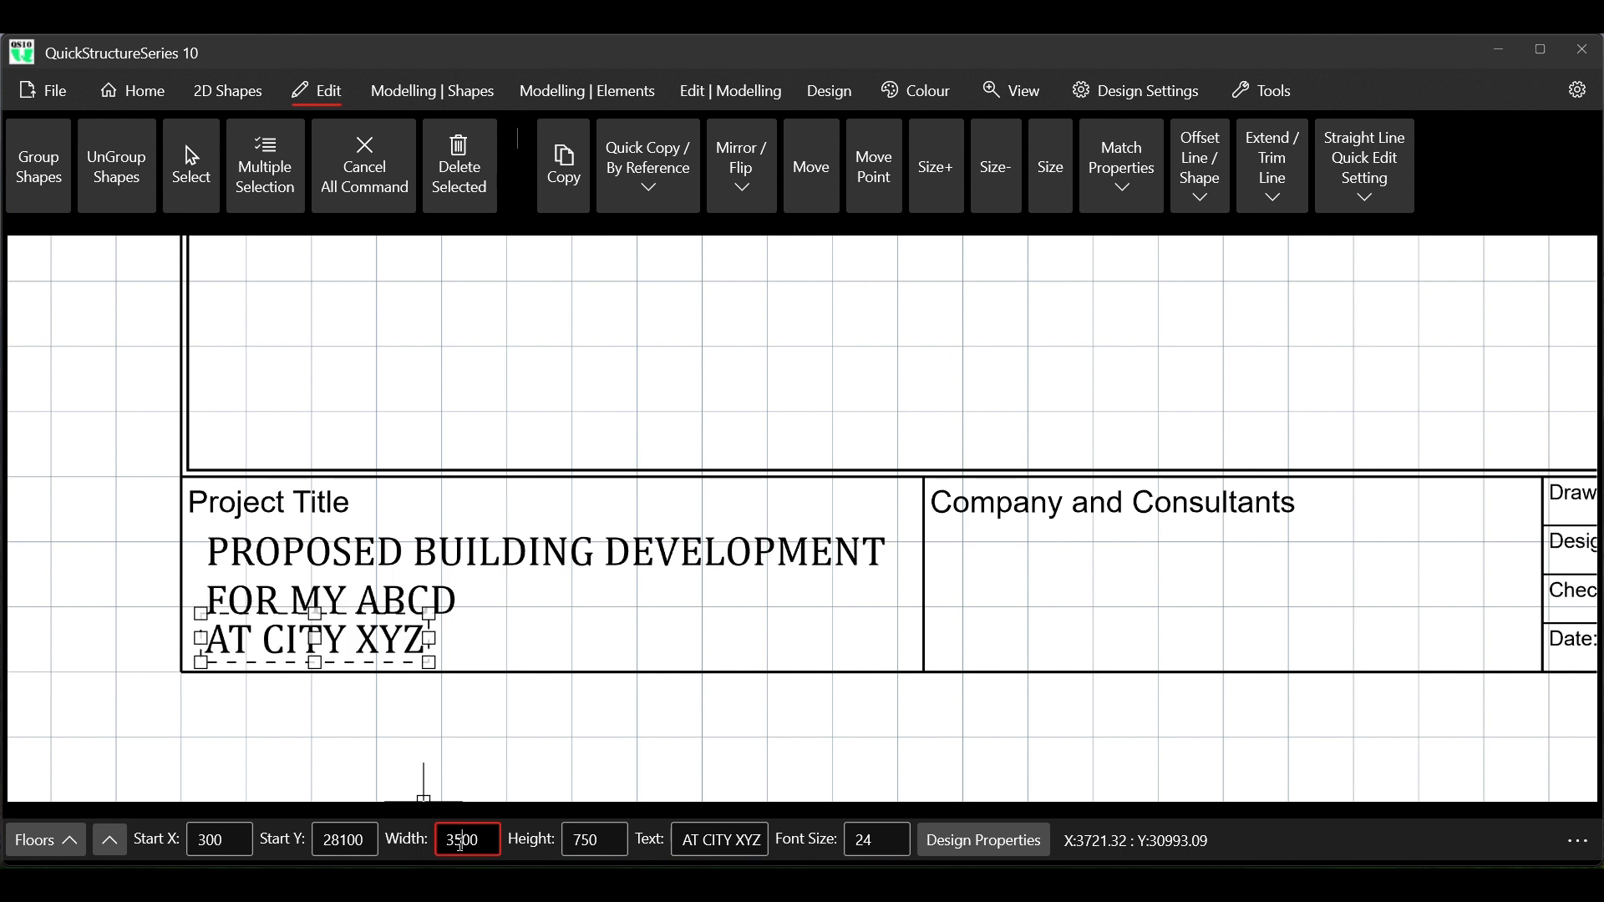
left_click(363, 188)
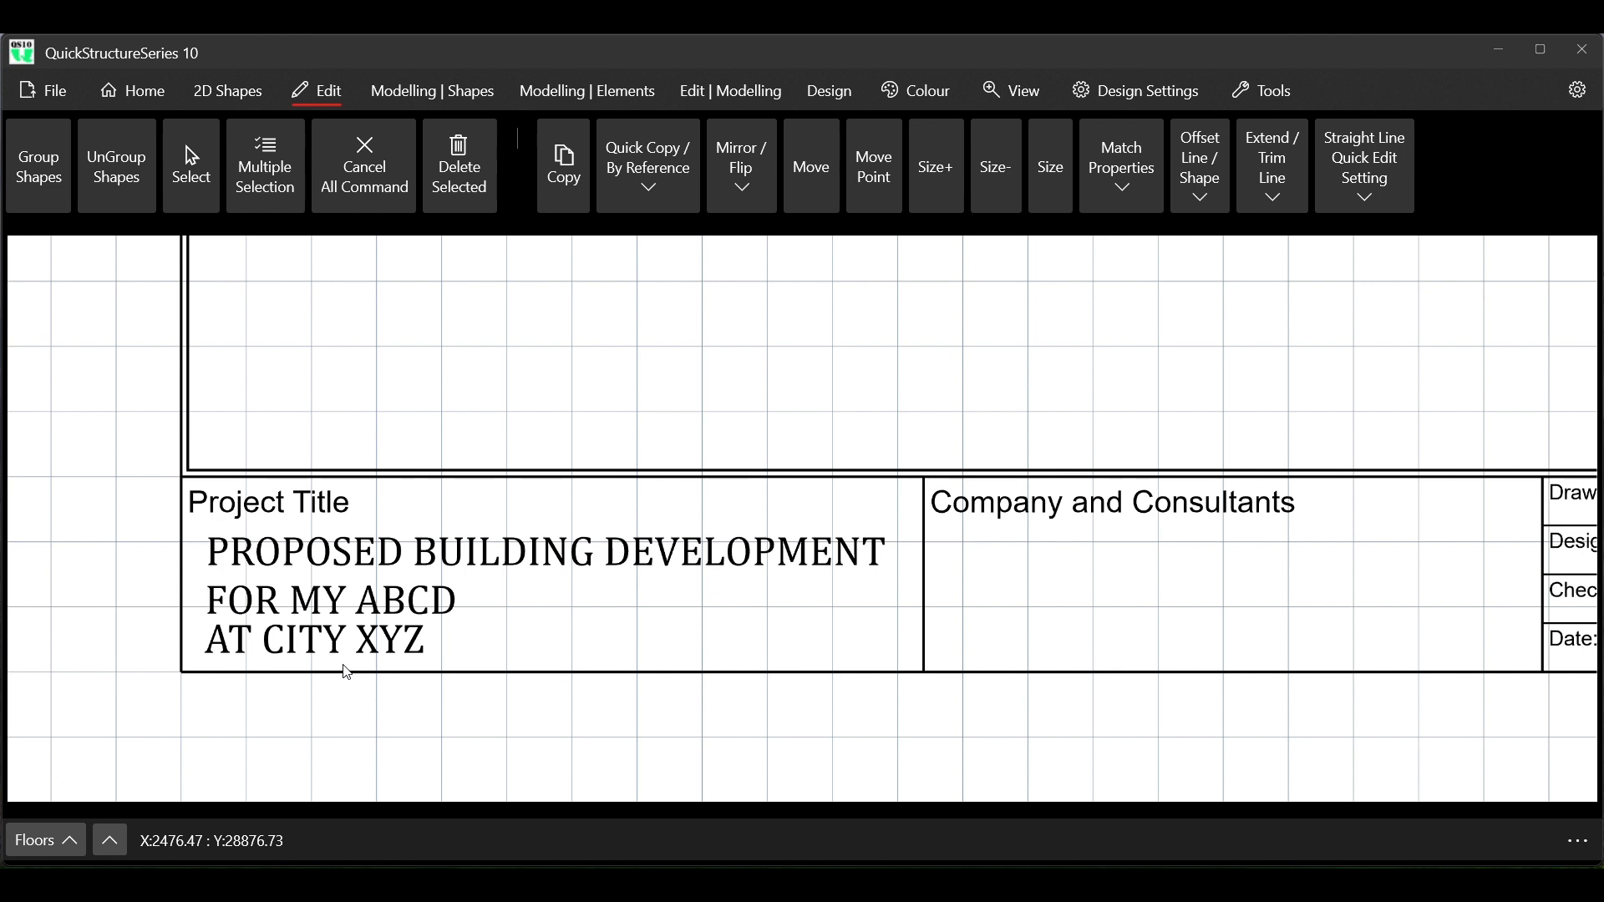
Set the FOR MY ABCD text's start Y to 27400 and end the command
left_click(196, 187)
left_click(187, 178)
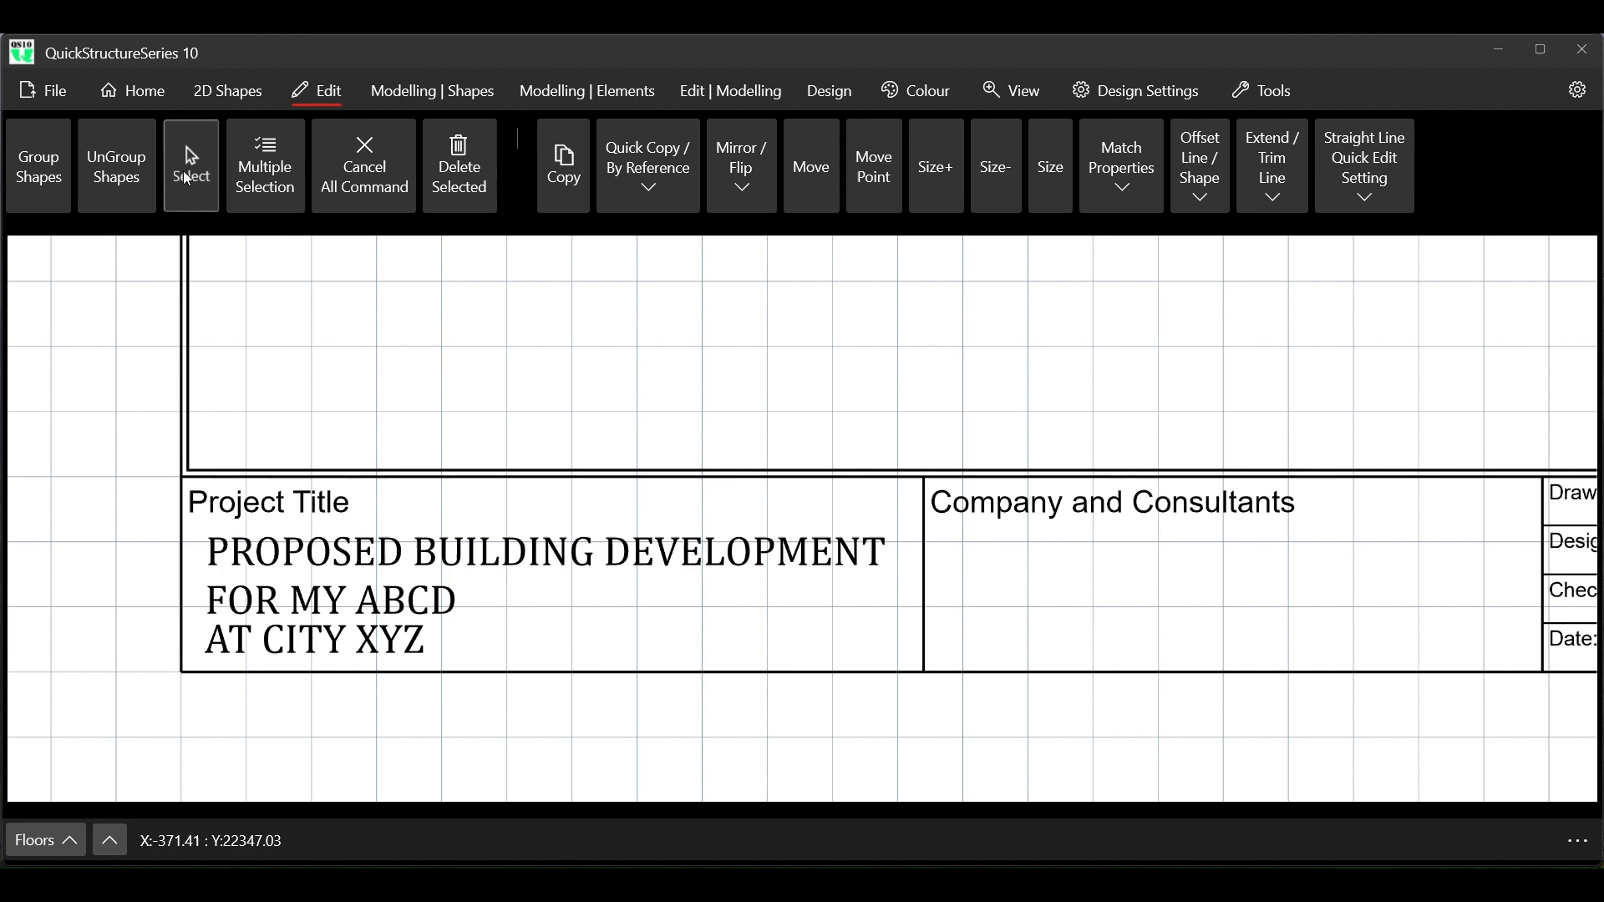
left_click(253, 600)
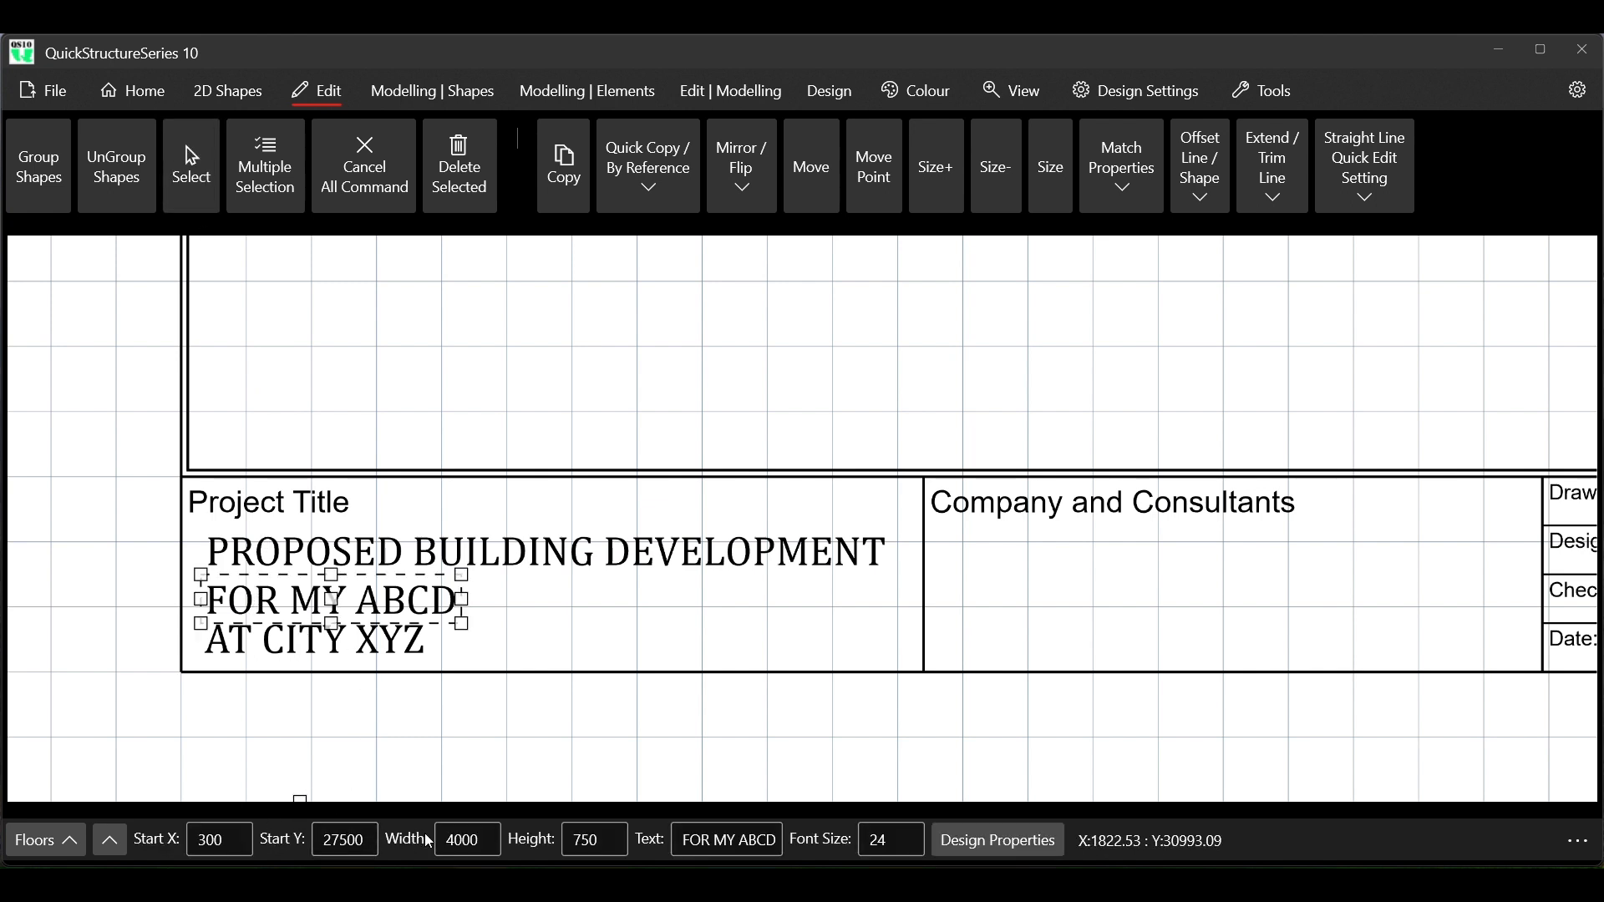
left_click(339, 839)
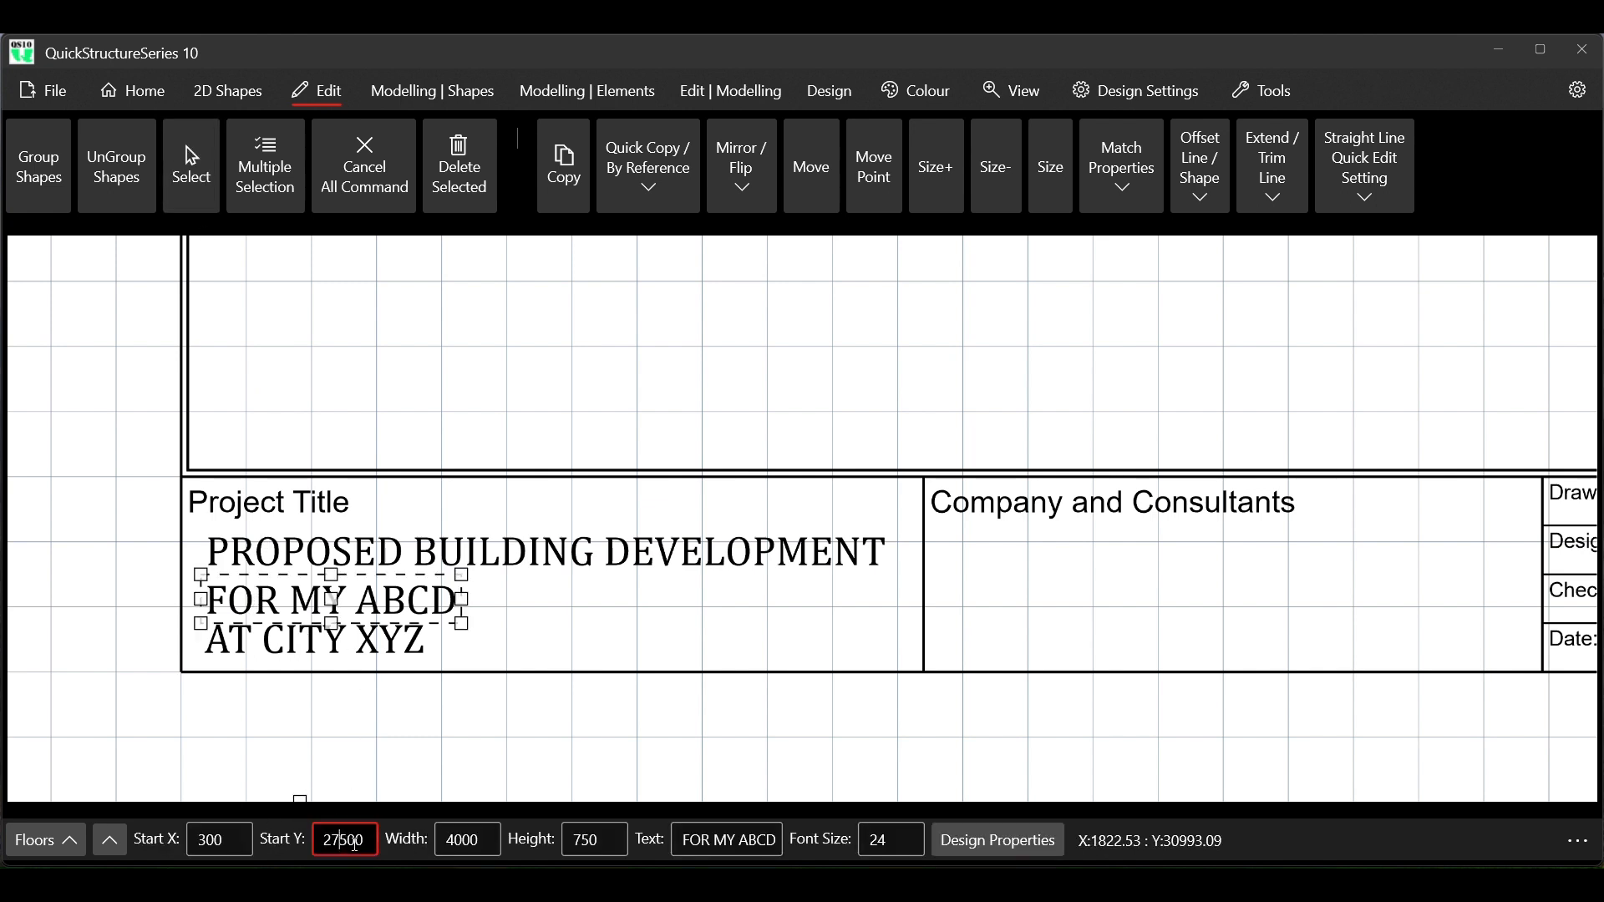
key("Delete")
type("4")
key("Return")
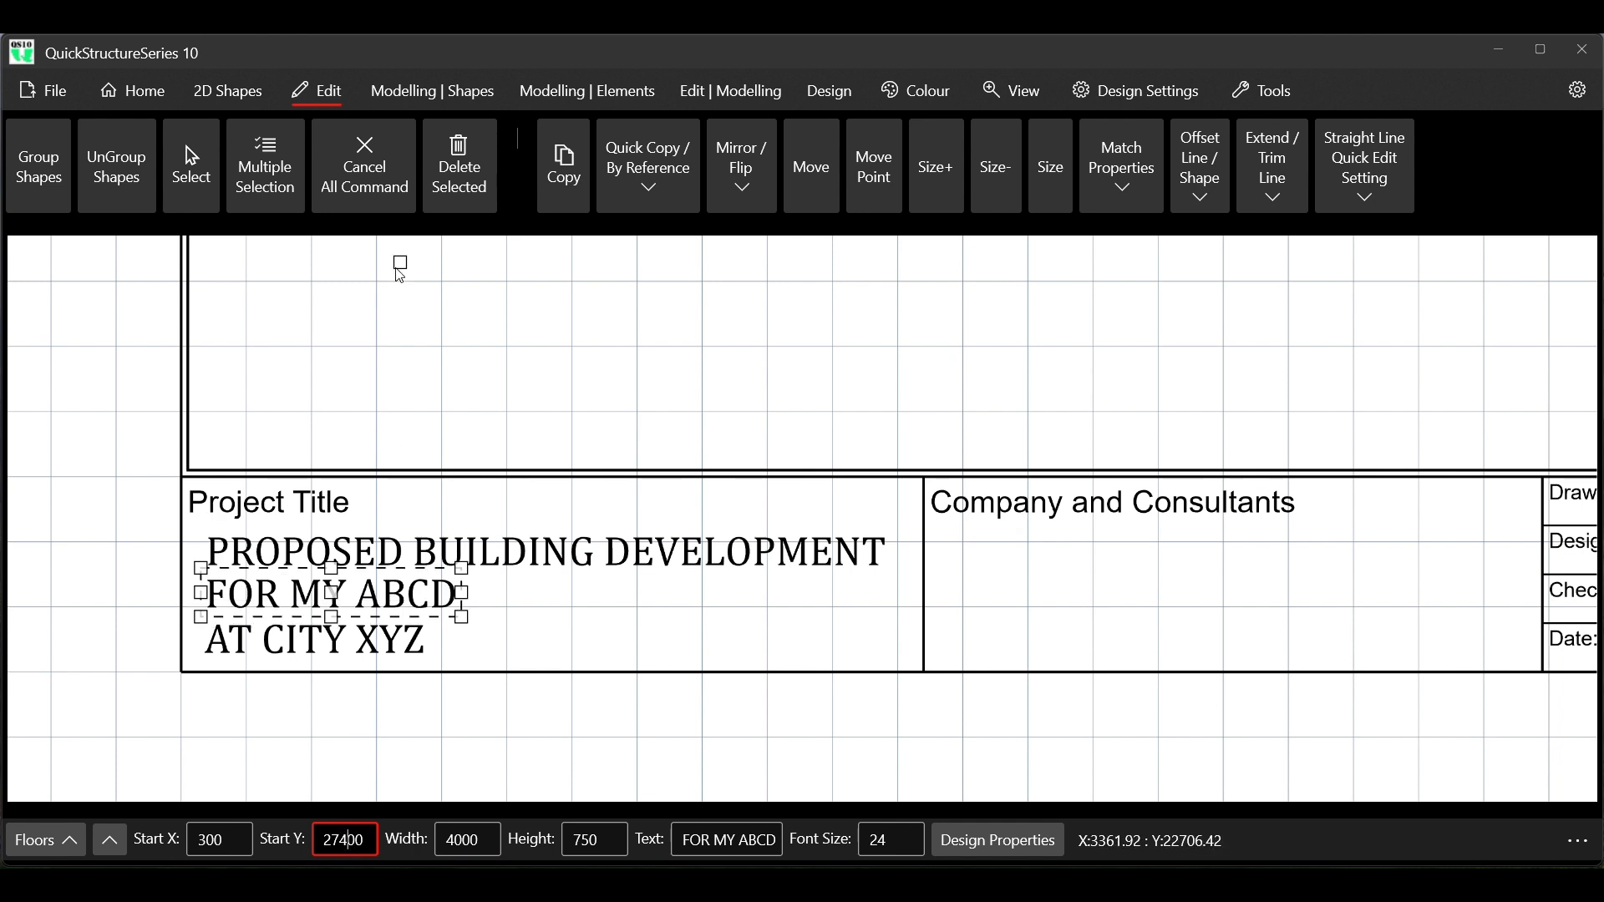
left_click(365, 176)
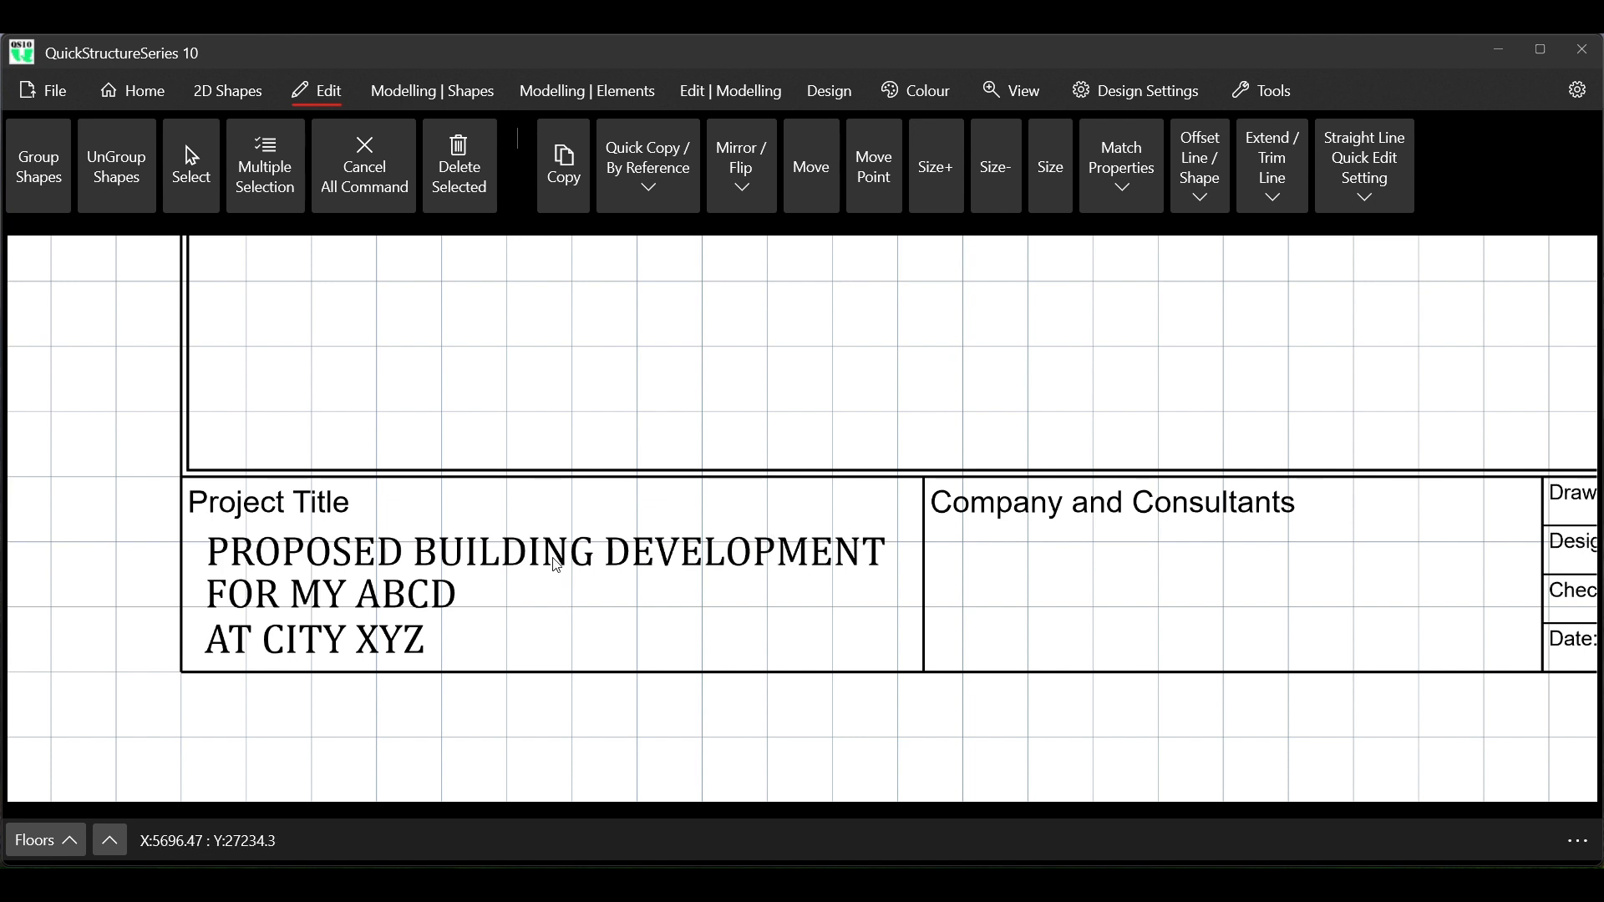
Copy the FOR MY ABCD text by its top-left corner to just below the Company and Consultants heading
left_click(188, 163)
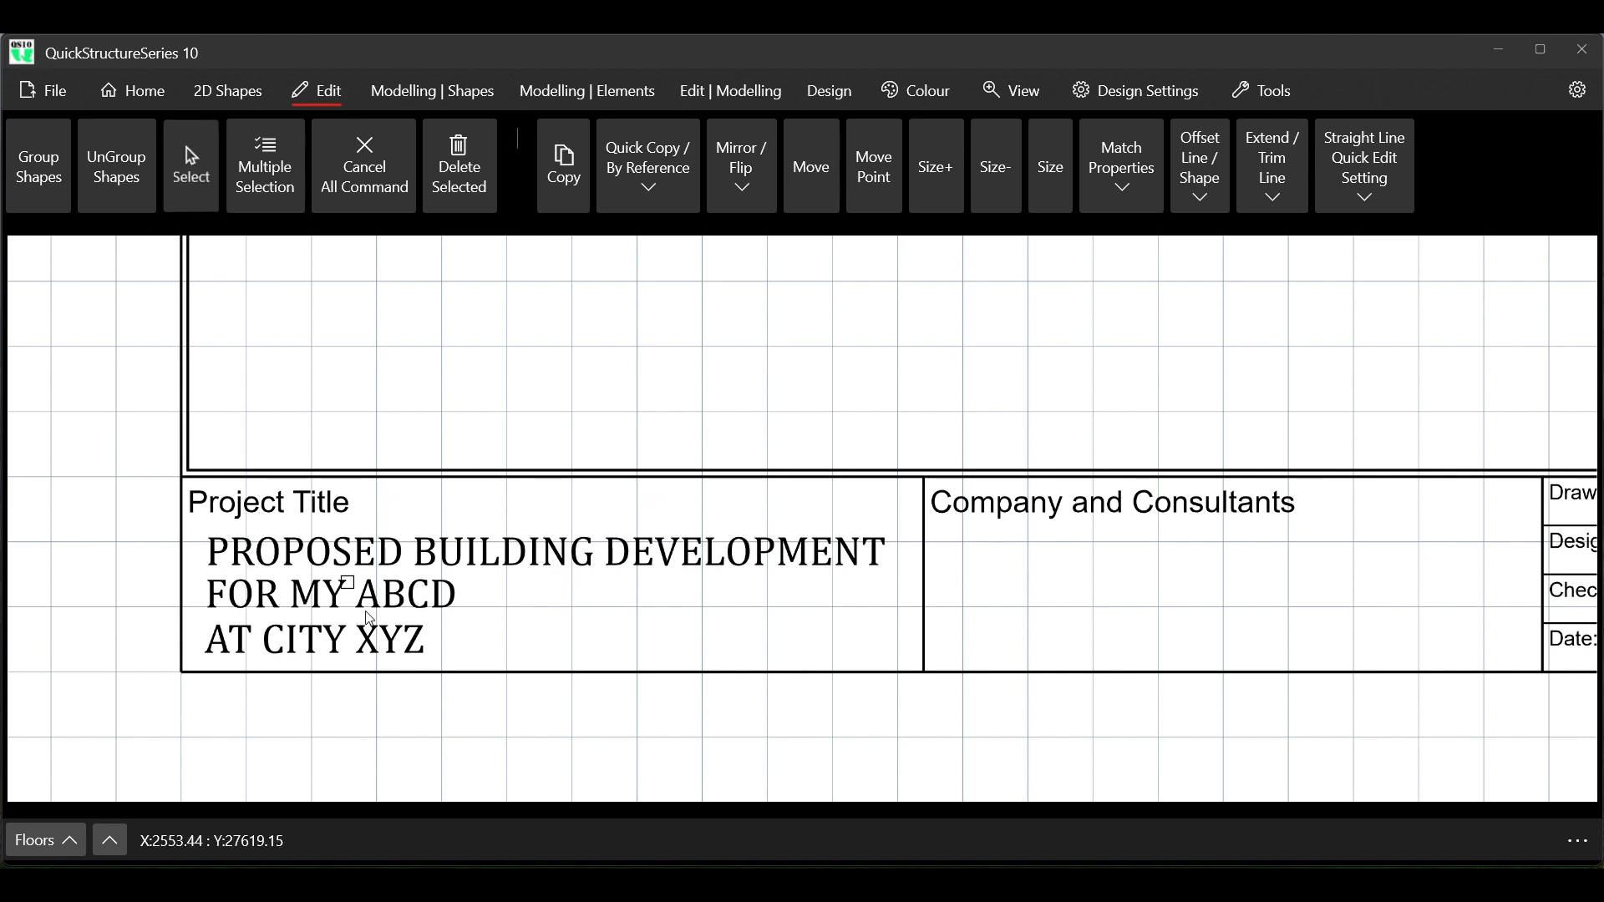
left_click(253, 595)
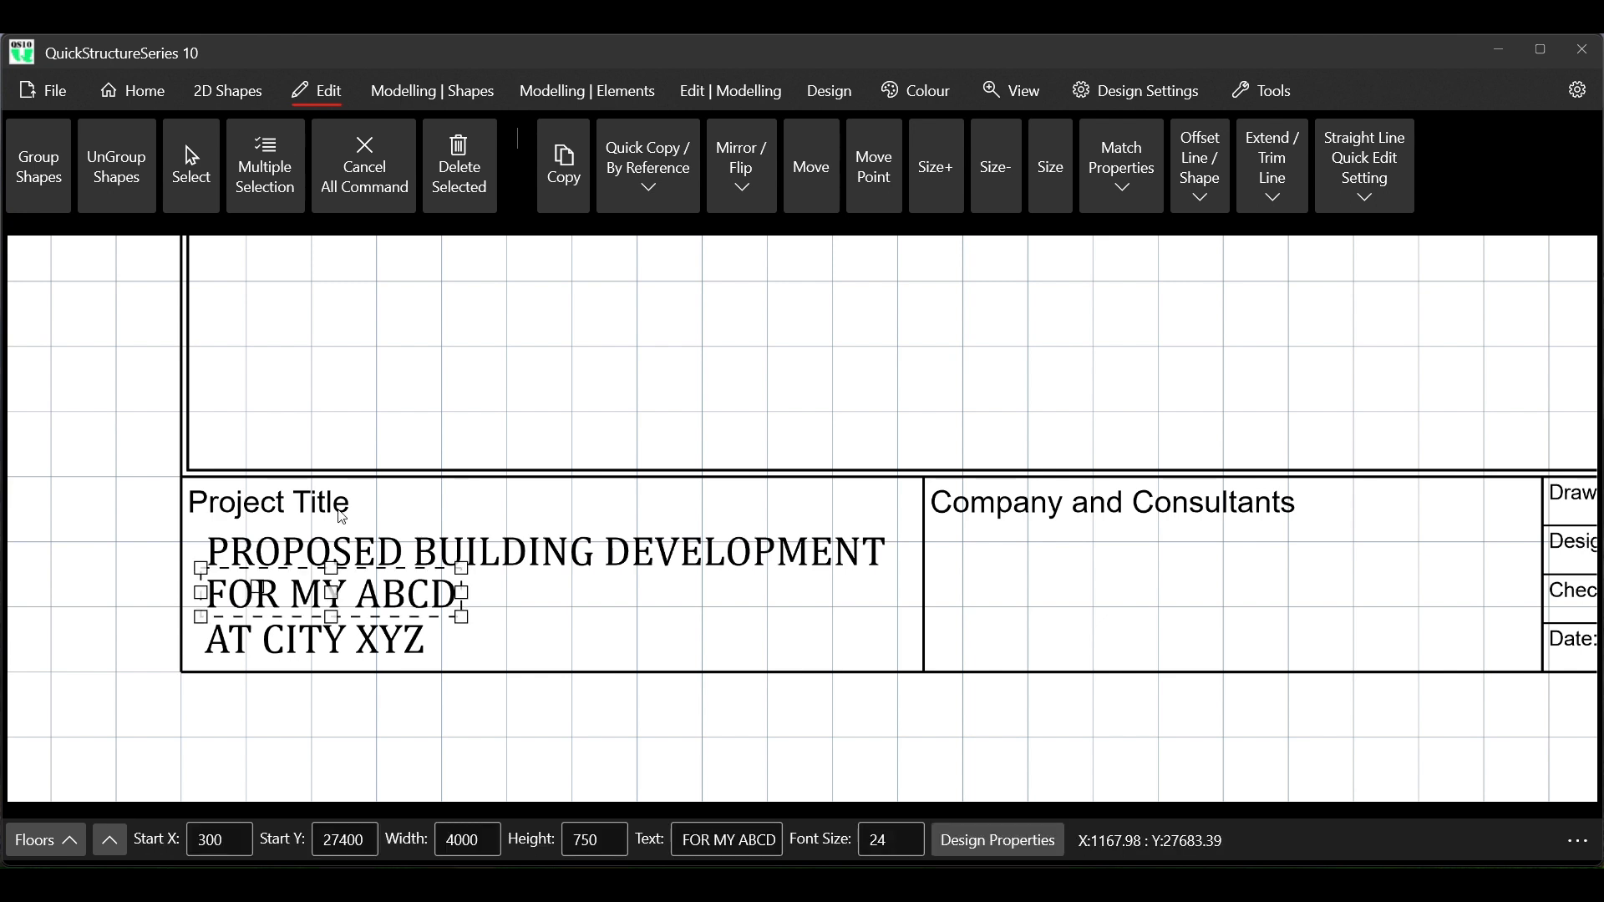
left_click(568, 175)
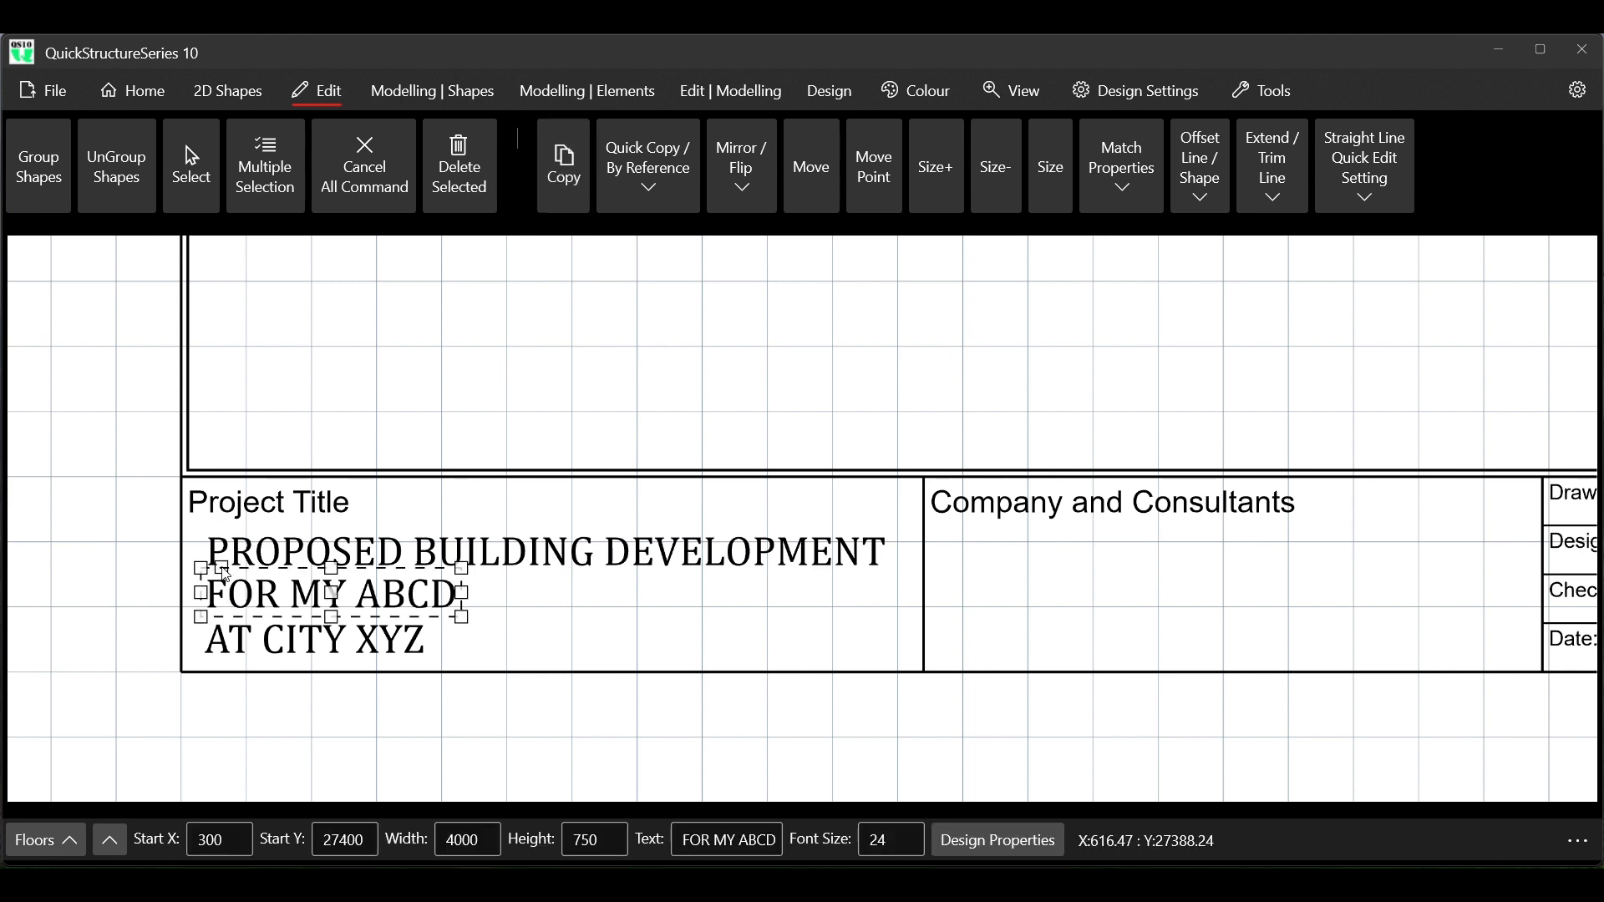
left_click(563, 173)
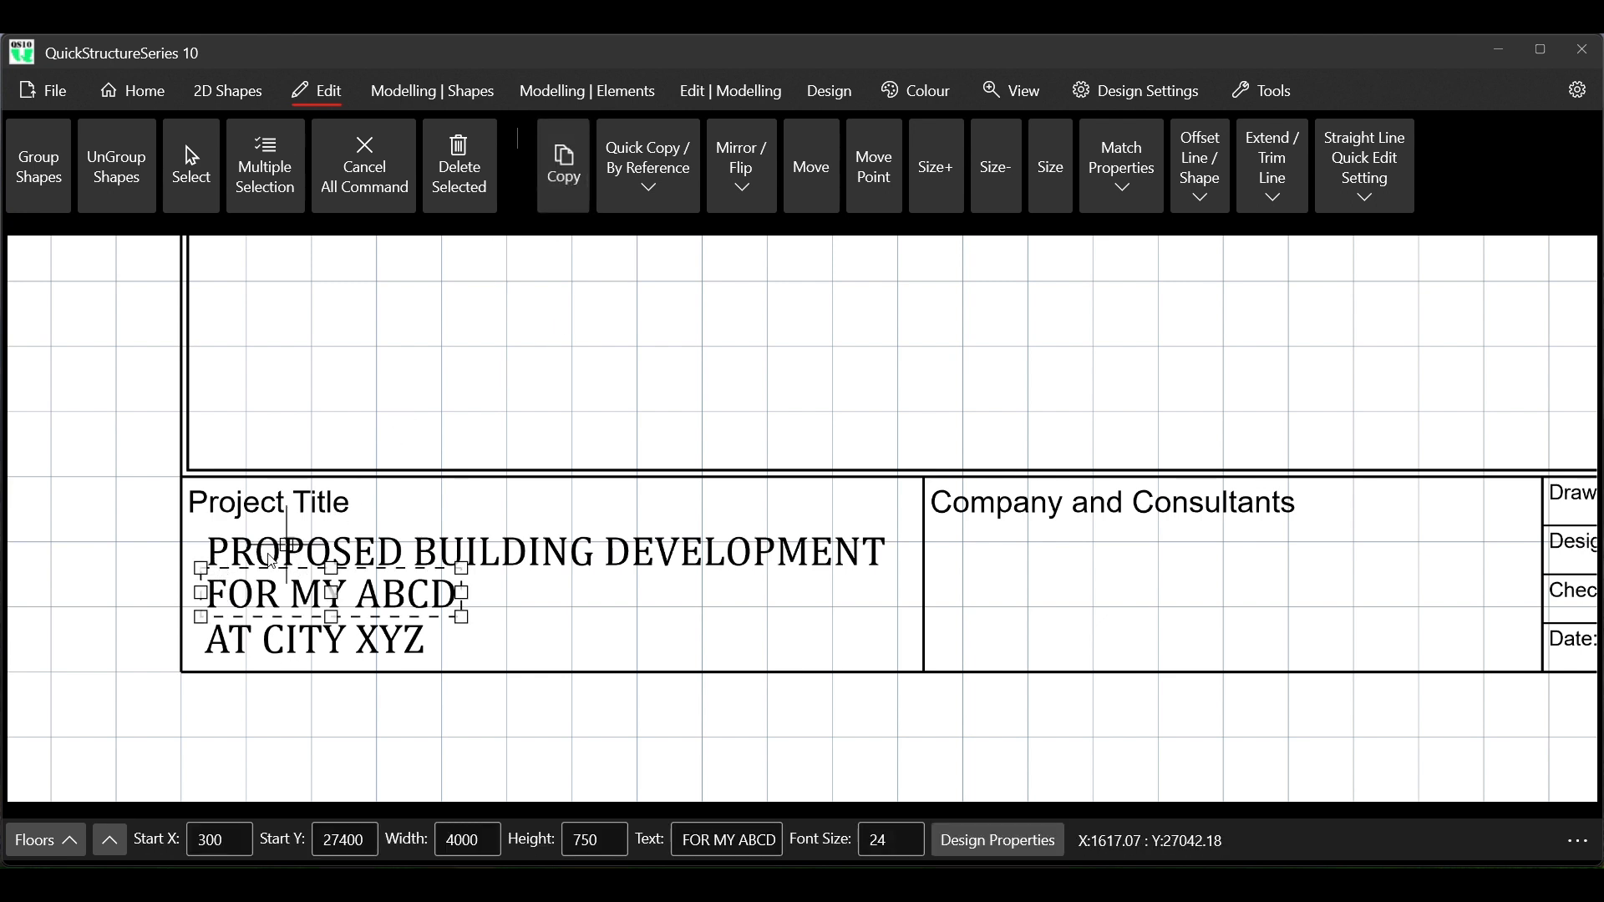
left_click(201, 569)
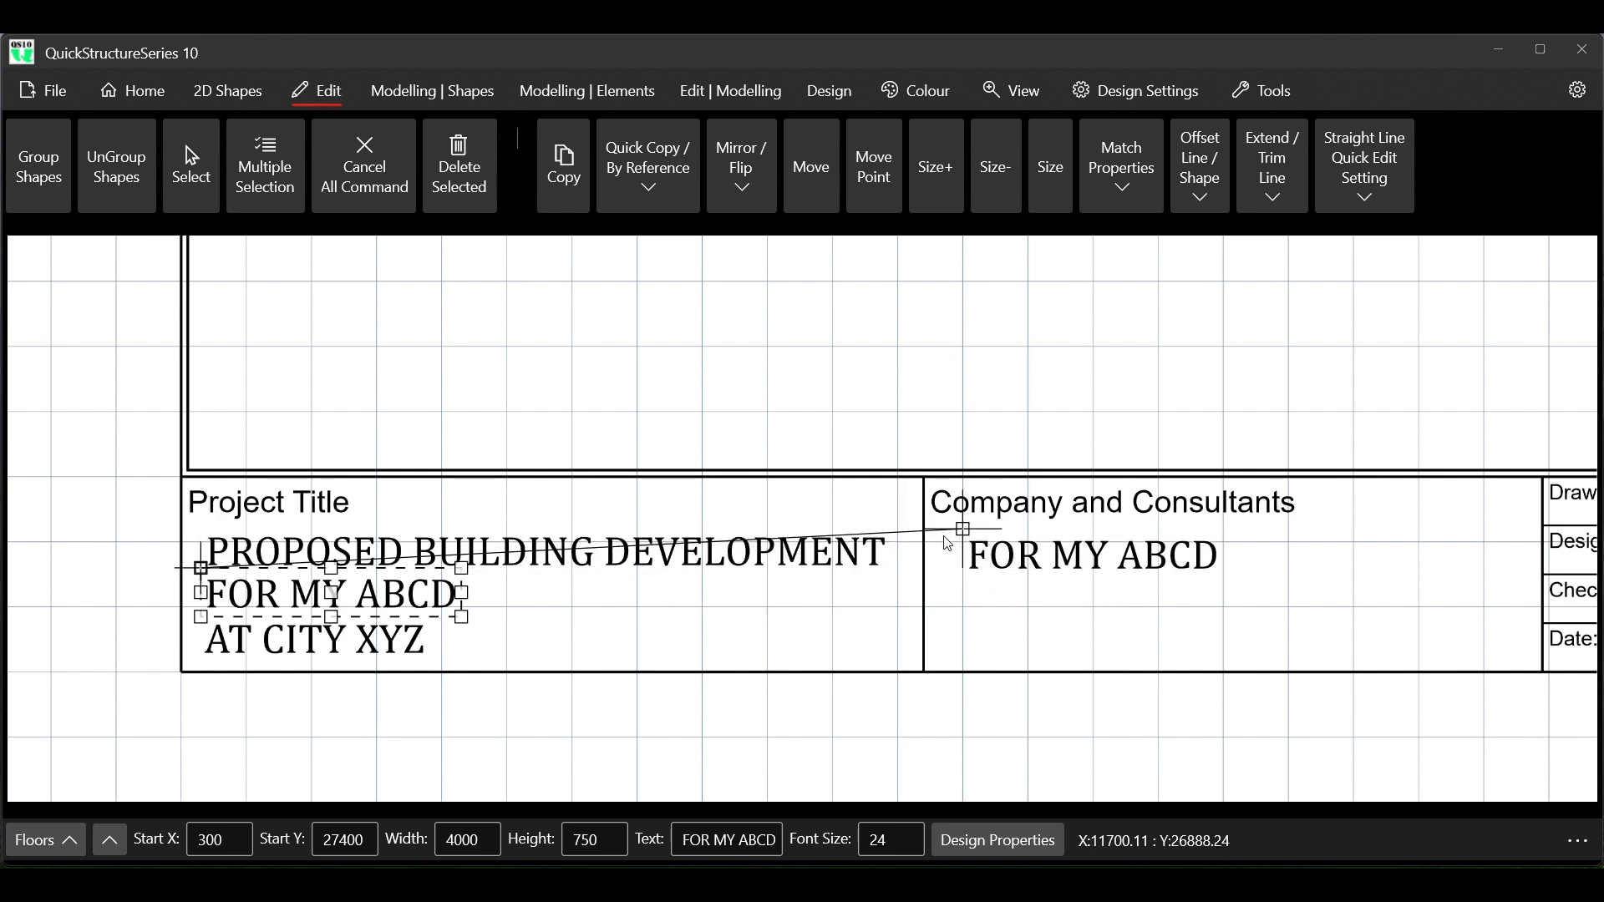
left_click(931, 527)
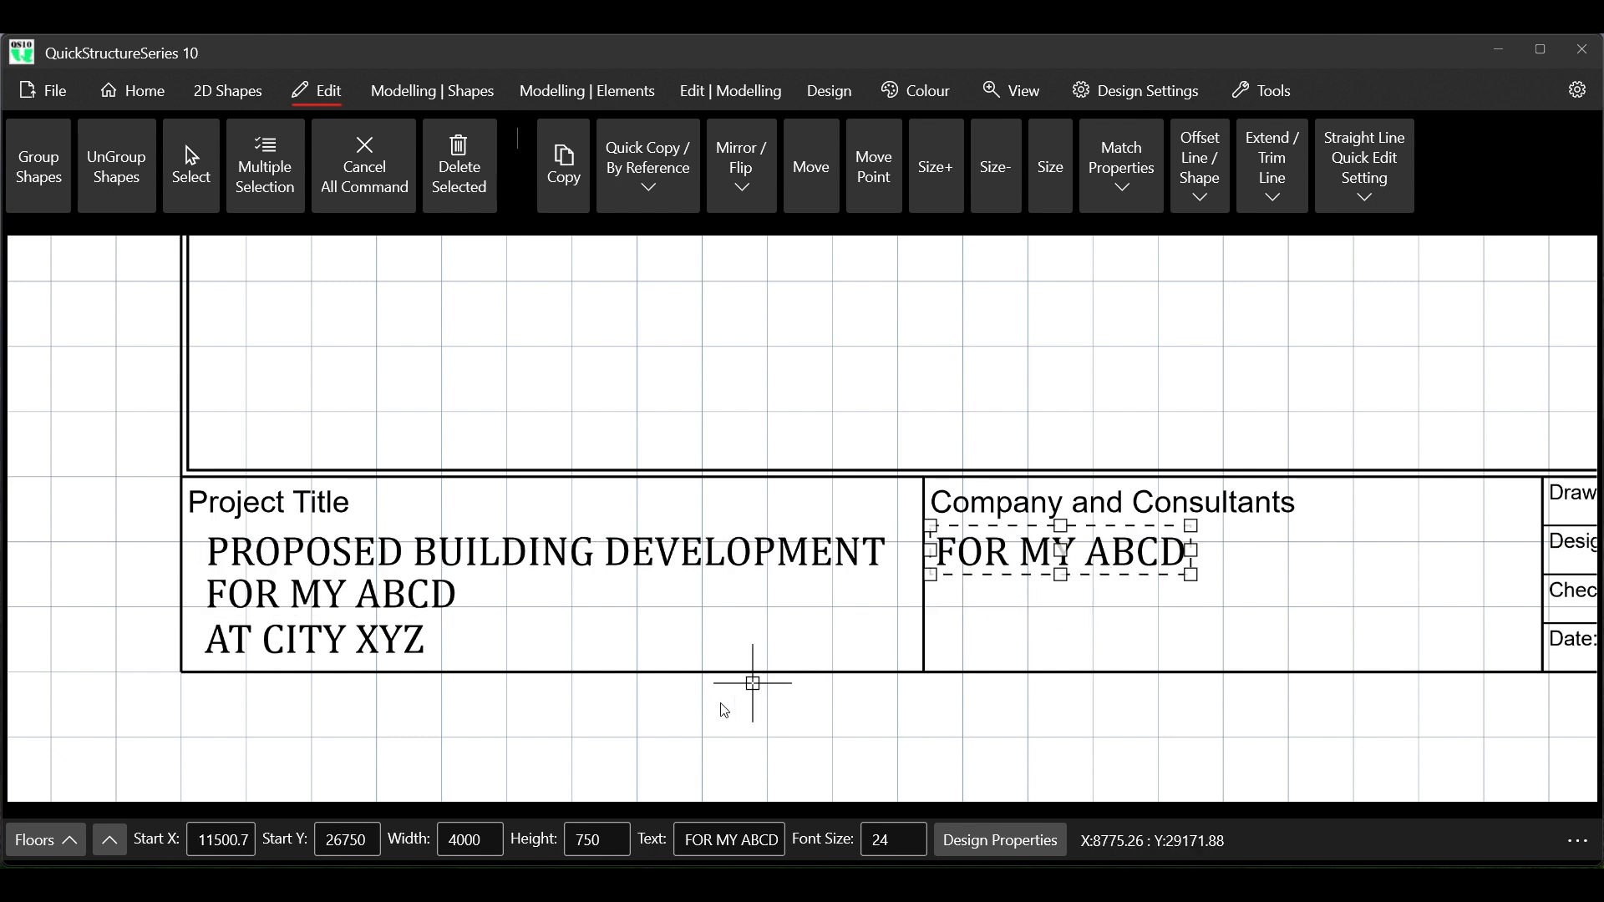
Change the copied text under Company and Consultants to QS10 DESIGN ENGINEERS
left_click(688, 846)
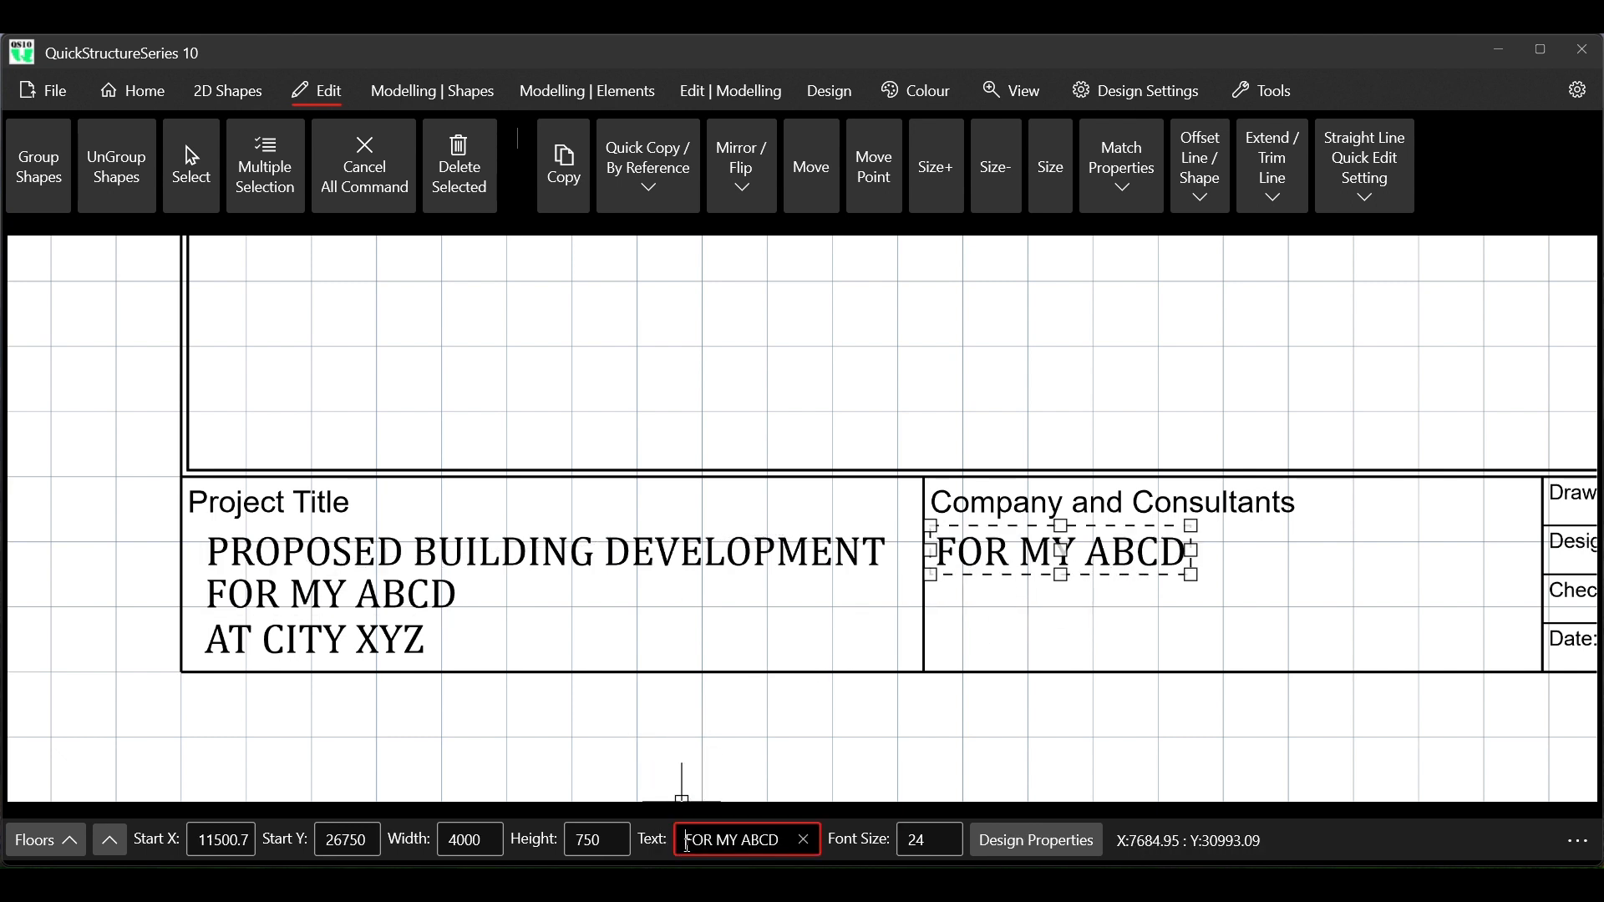
left_click(807, 844)
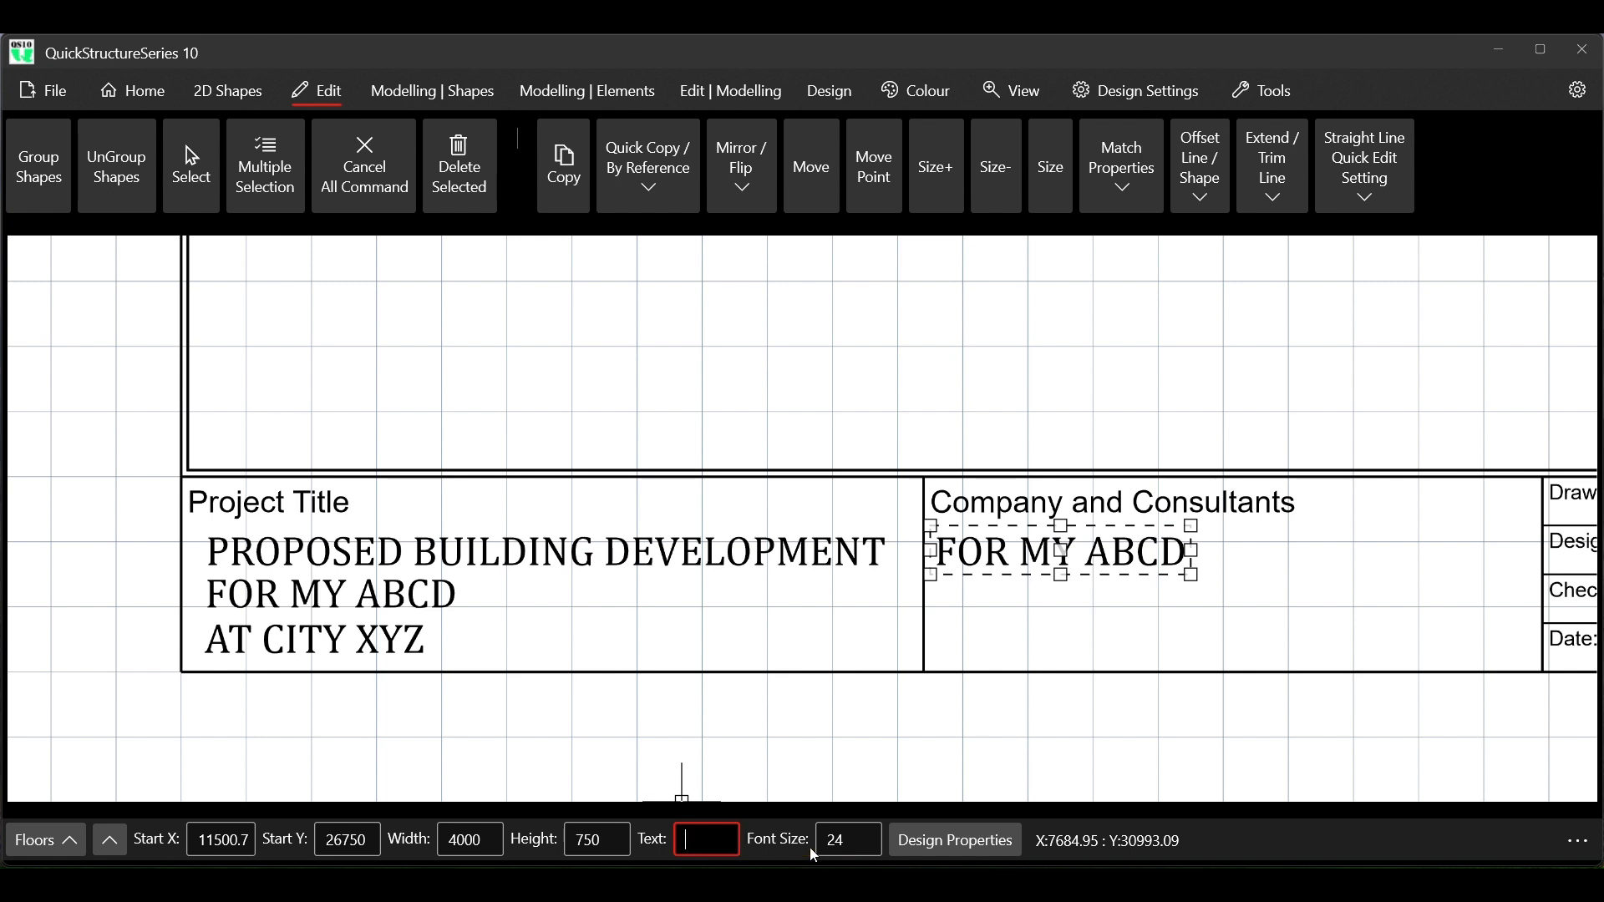
type("QS10 D")
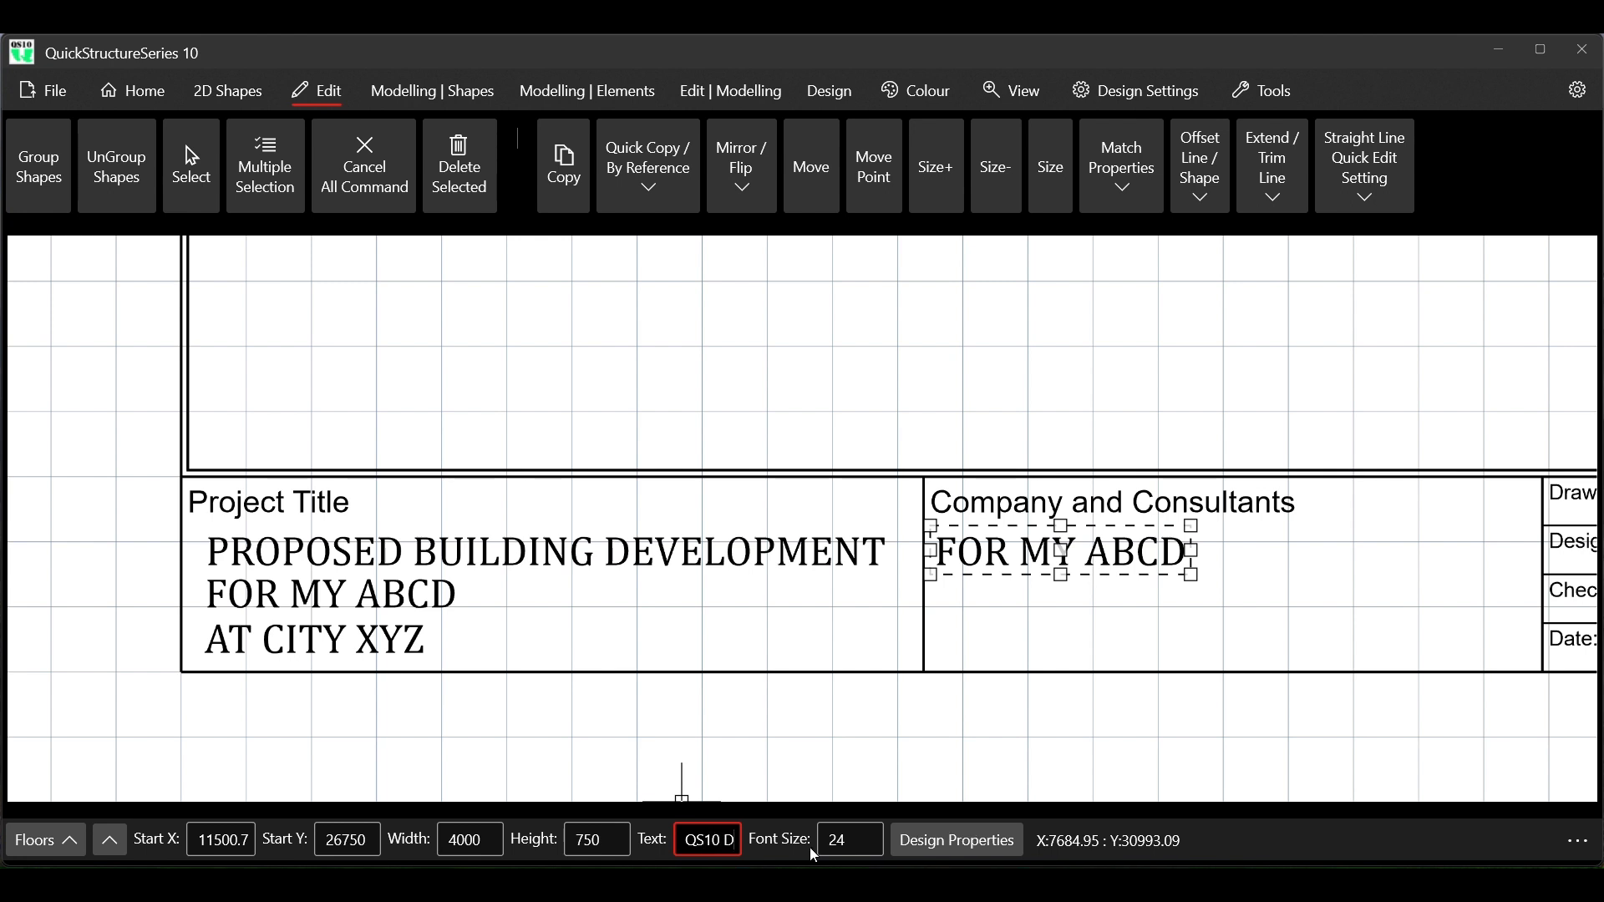
type("ESIGN ENG")
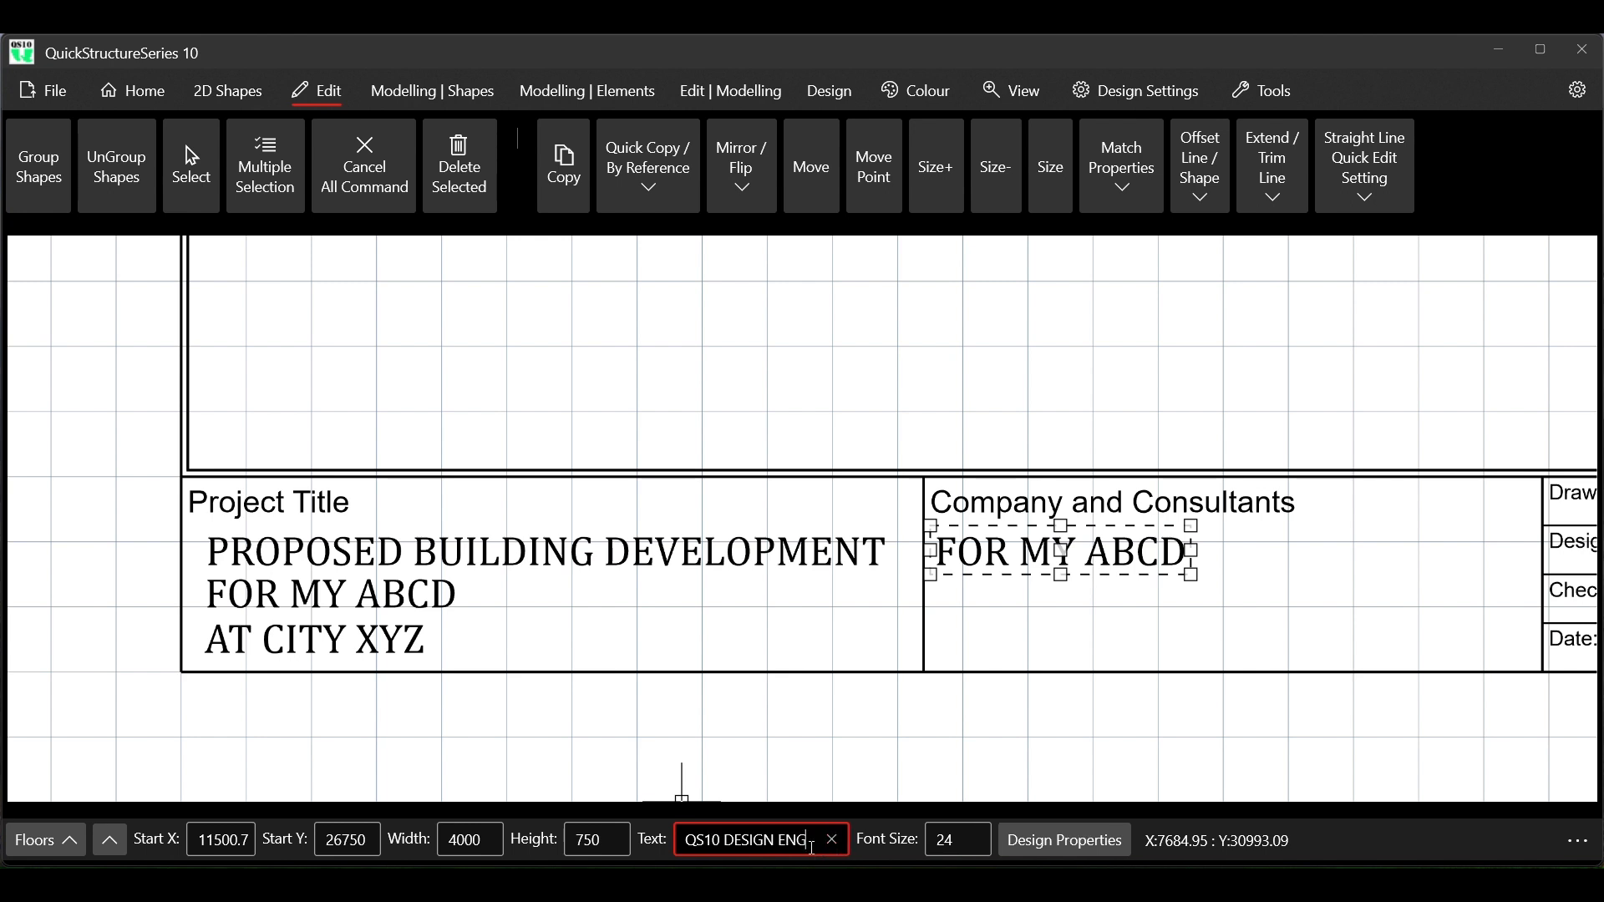
type("INEERS")
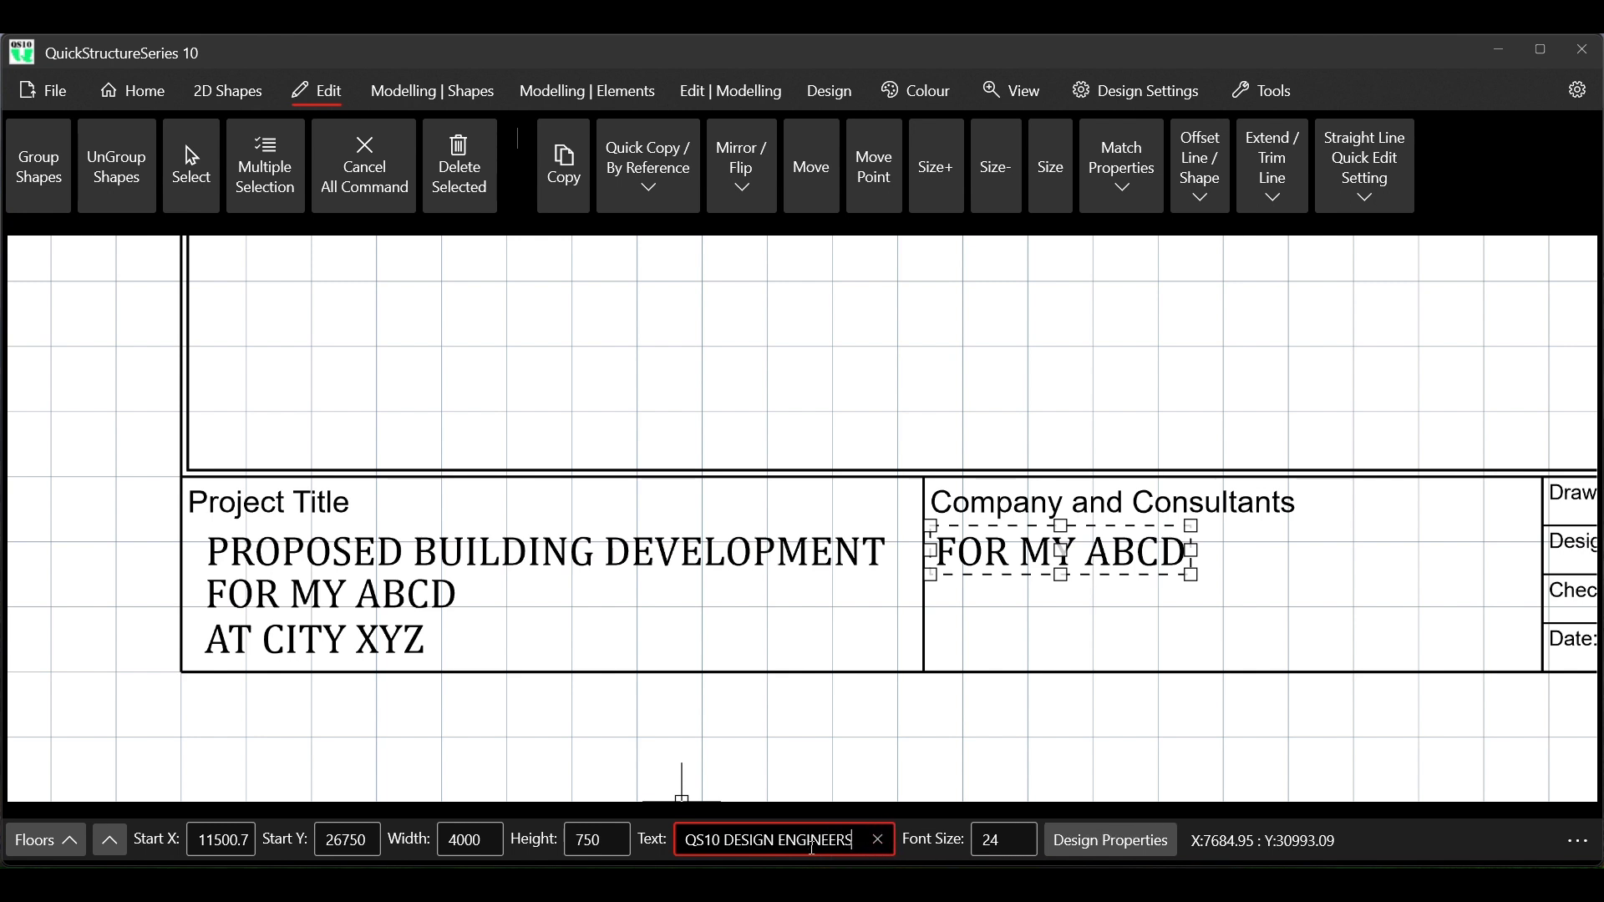
key("Return")
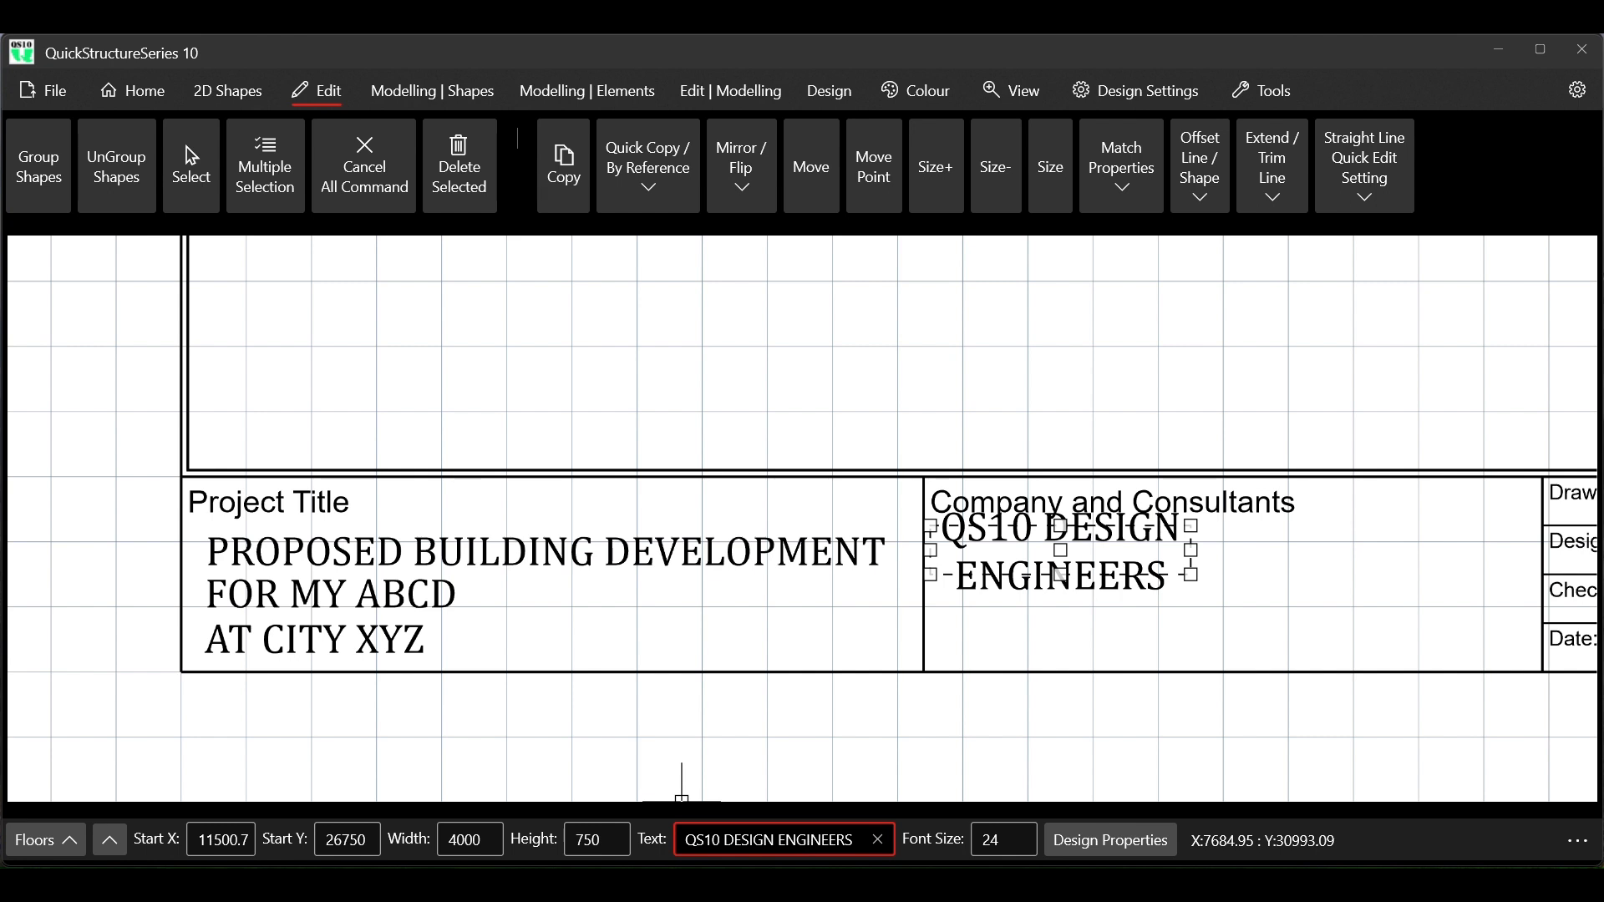
Try widths of 5000, 6000, 3000 and again 6000 on the QS10 DESIGN ENGINEERS text
left_click(464, 843)
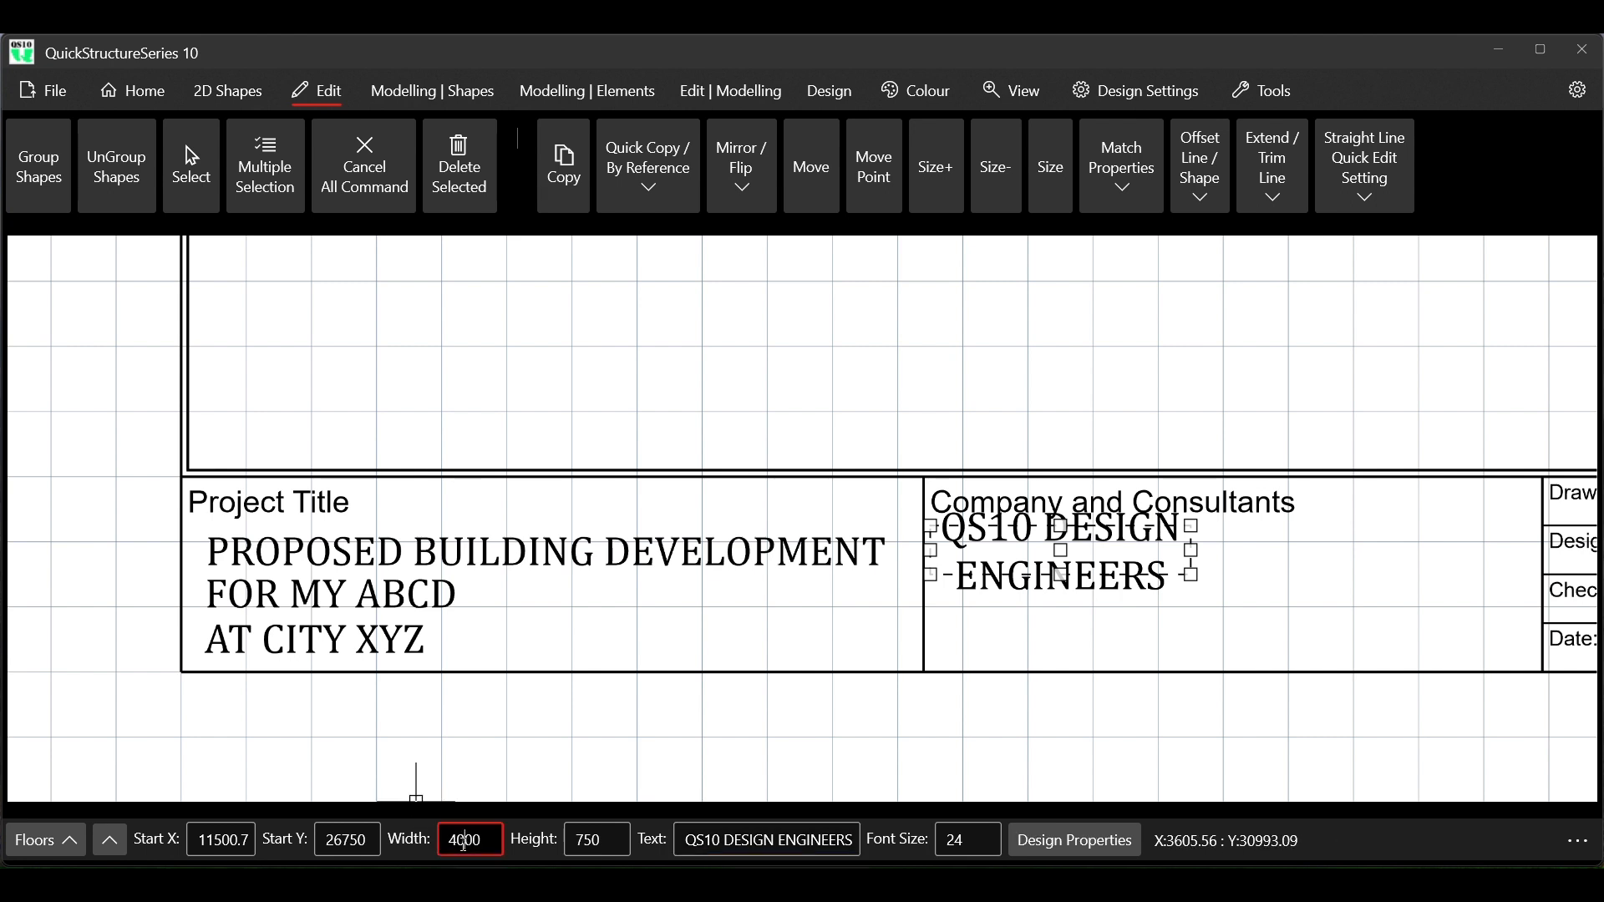
key("BackSpace")
type("5")
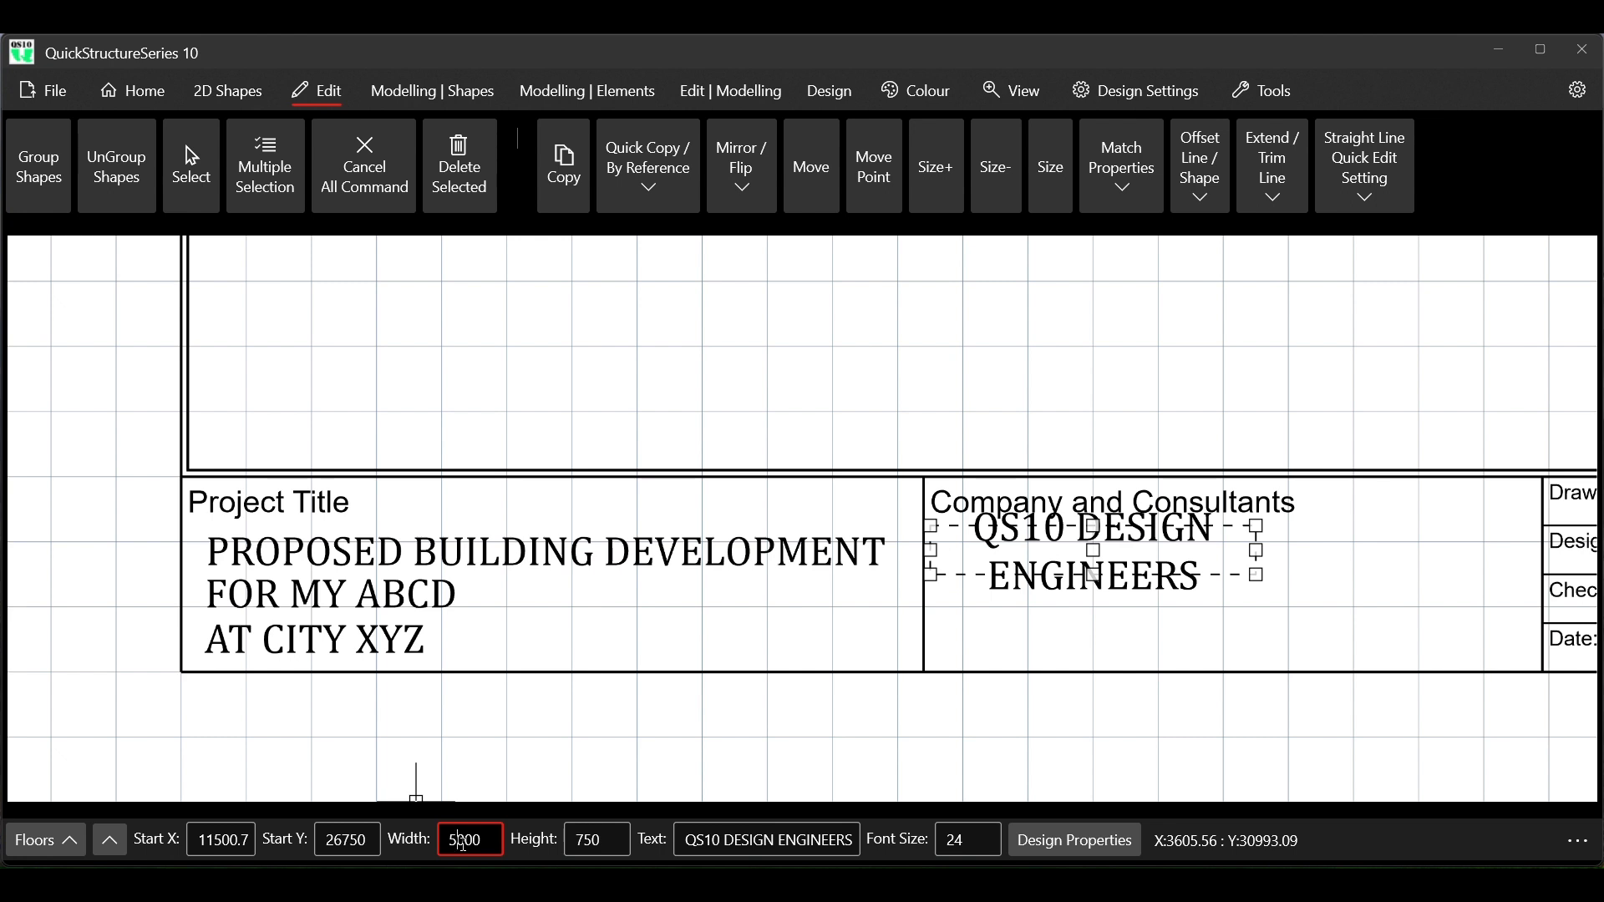
key("BackSpace")
type("6")
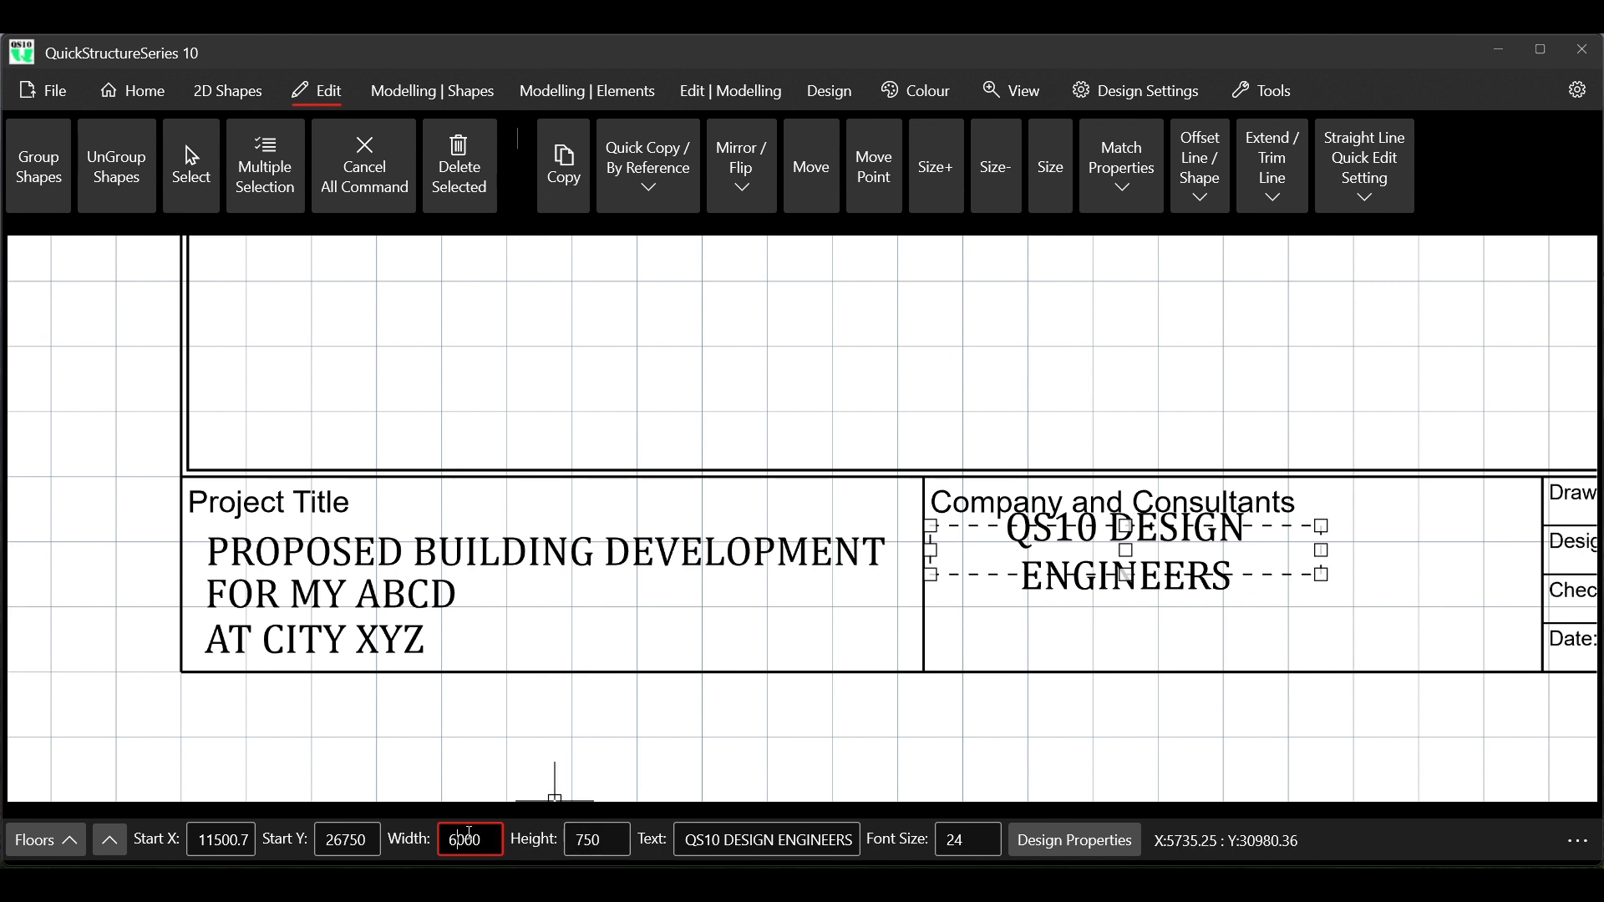
key("BackSpace")
type("3")
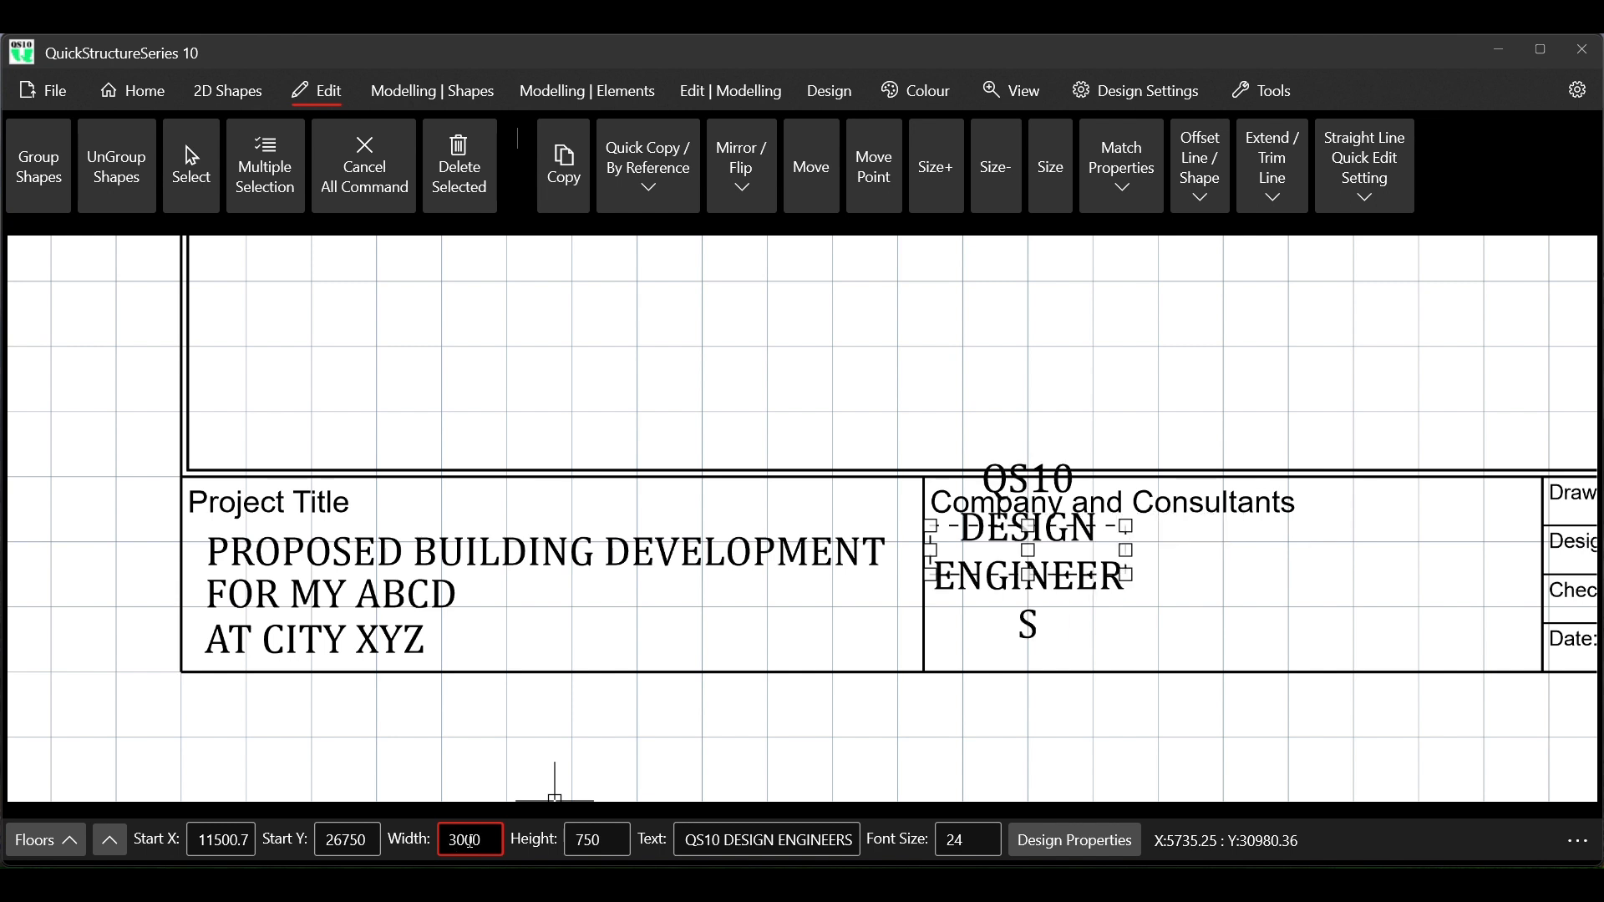
key("BackSpace")
type("6")
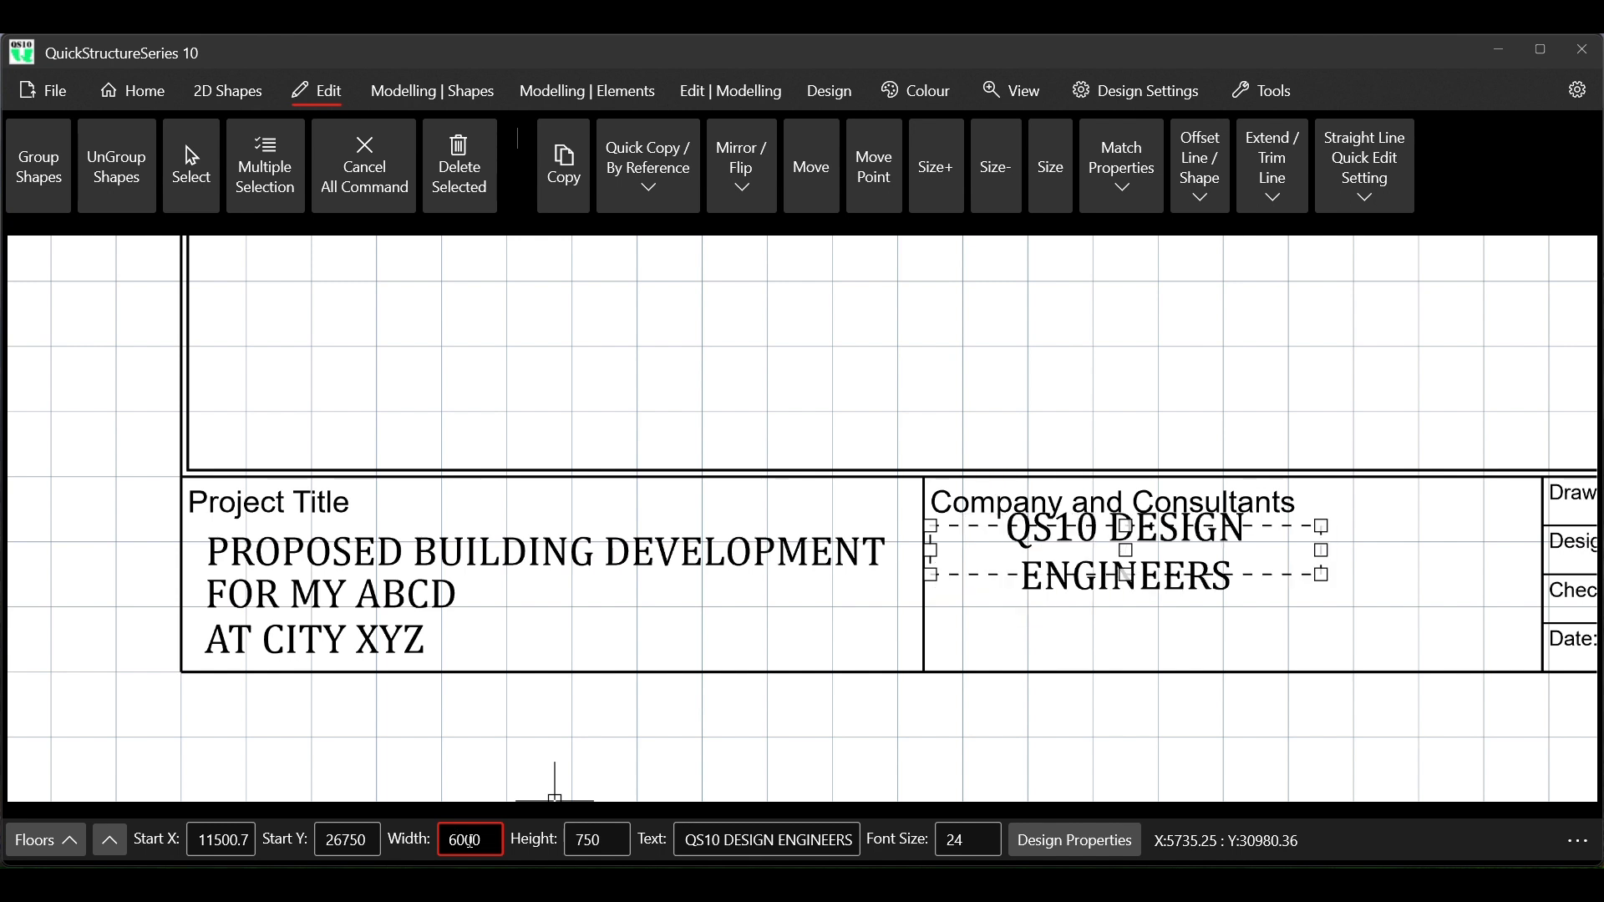
Try widths of 10000, 8000 and 7000 on the QS10 DESIGN ENGINEERS text and settle on 7500
key("BackSpace")
type("10")
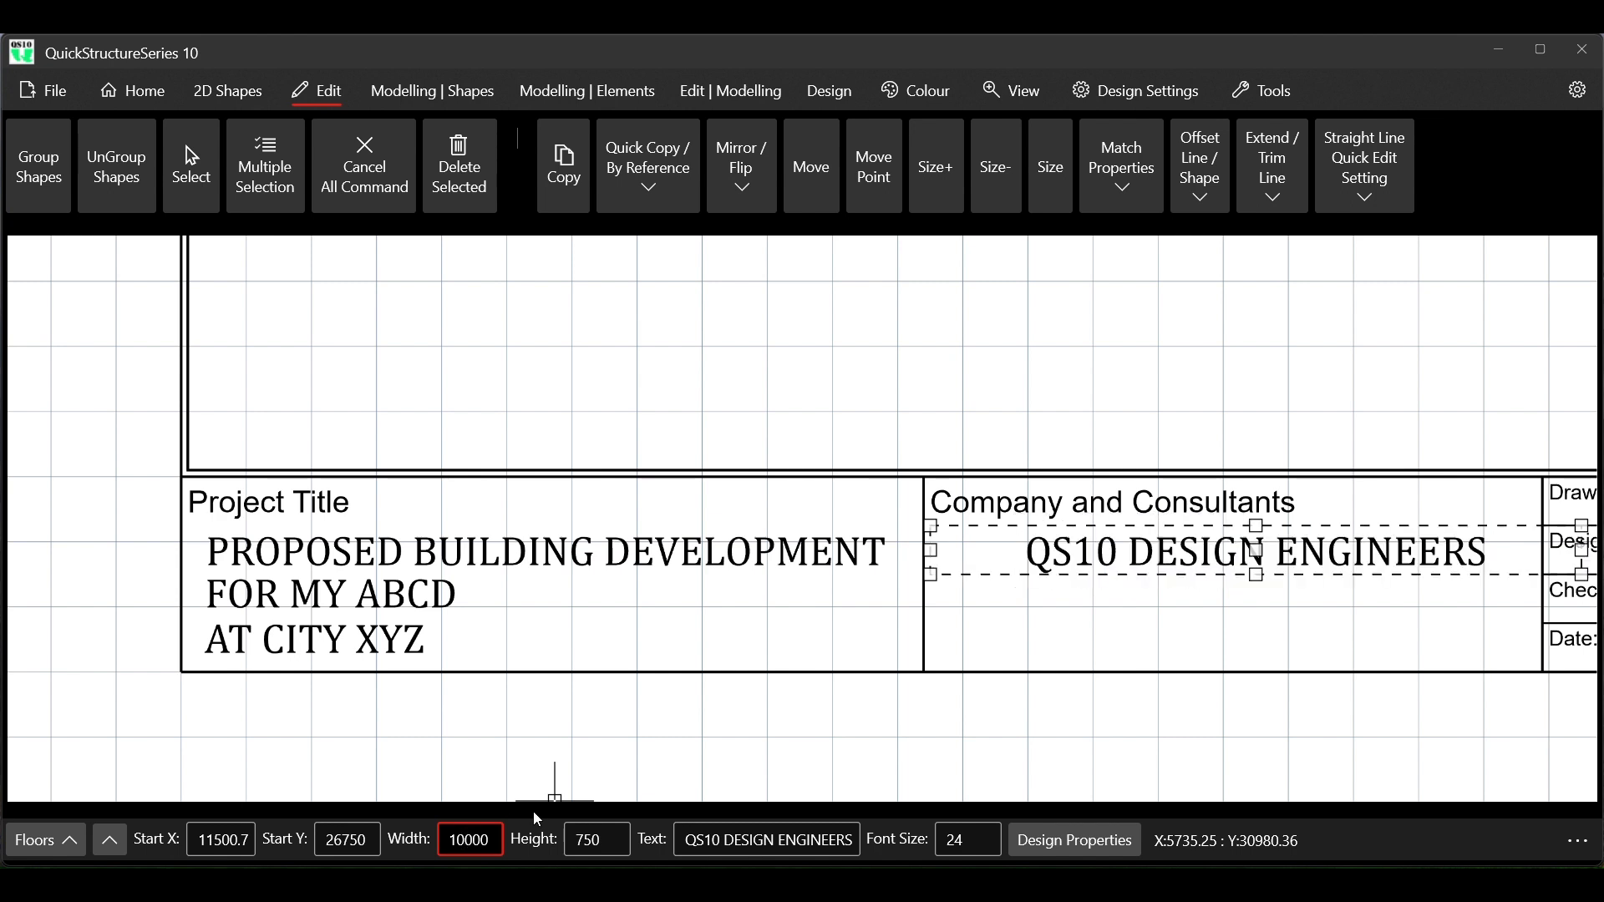
key("BackSpace")
key("BackSpace")
type("8")
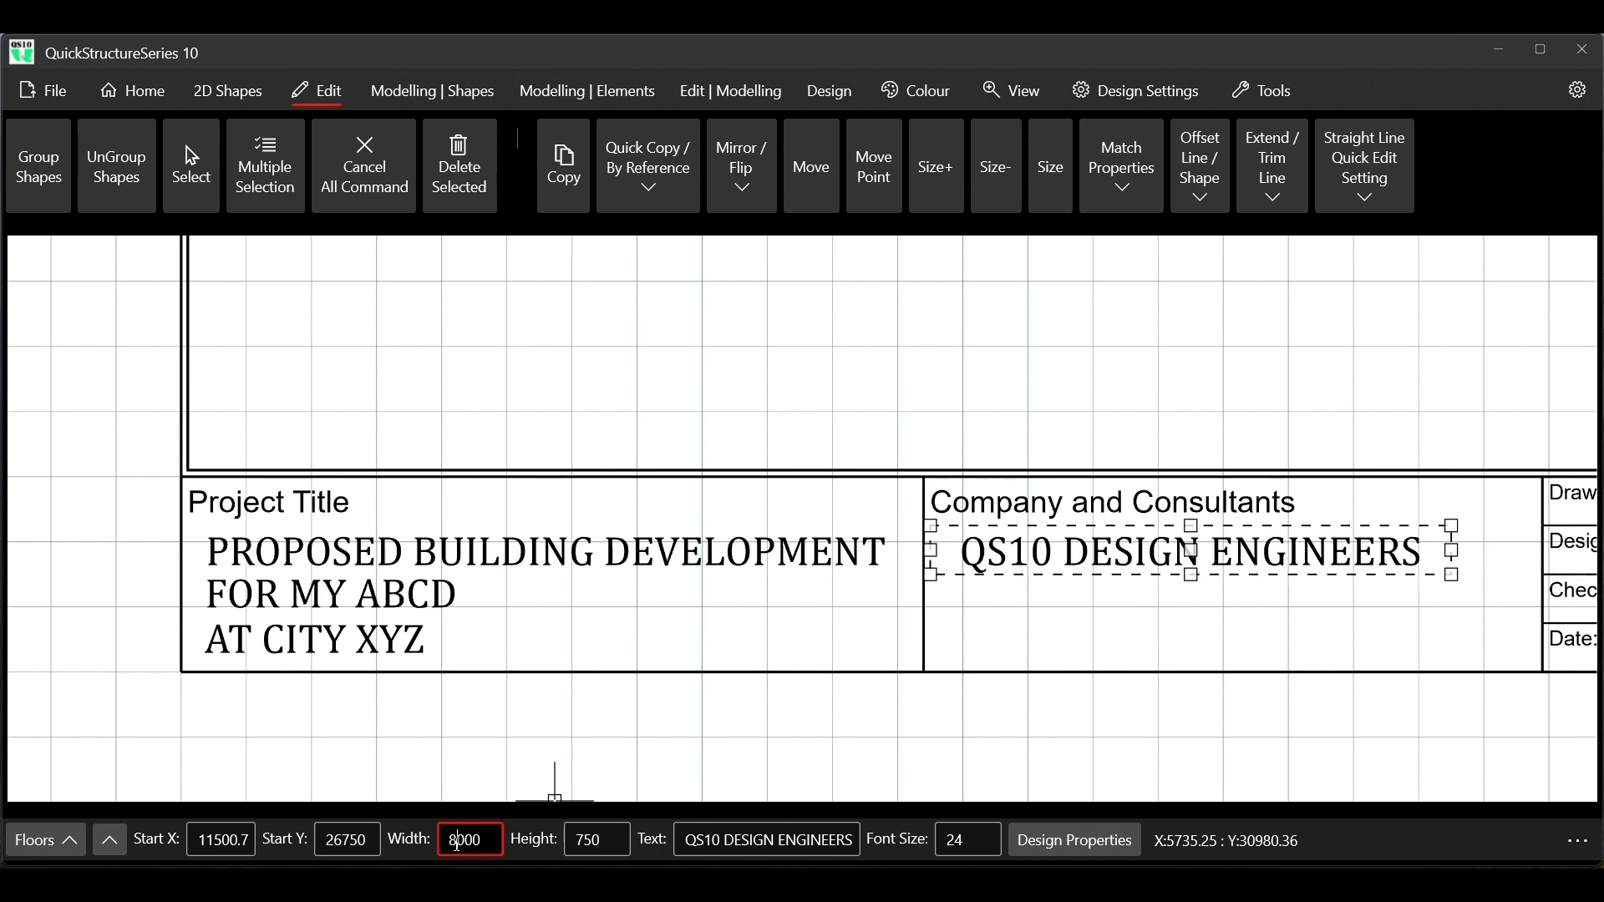
key("BackSpace")
type("7")
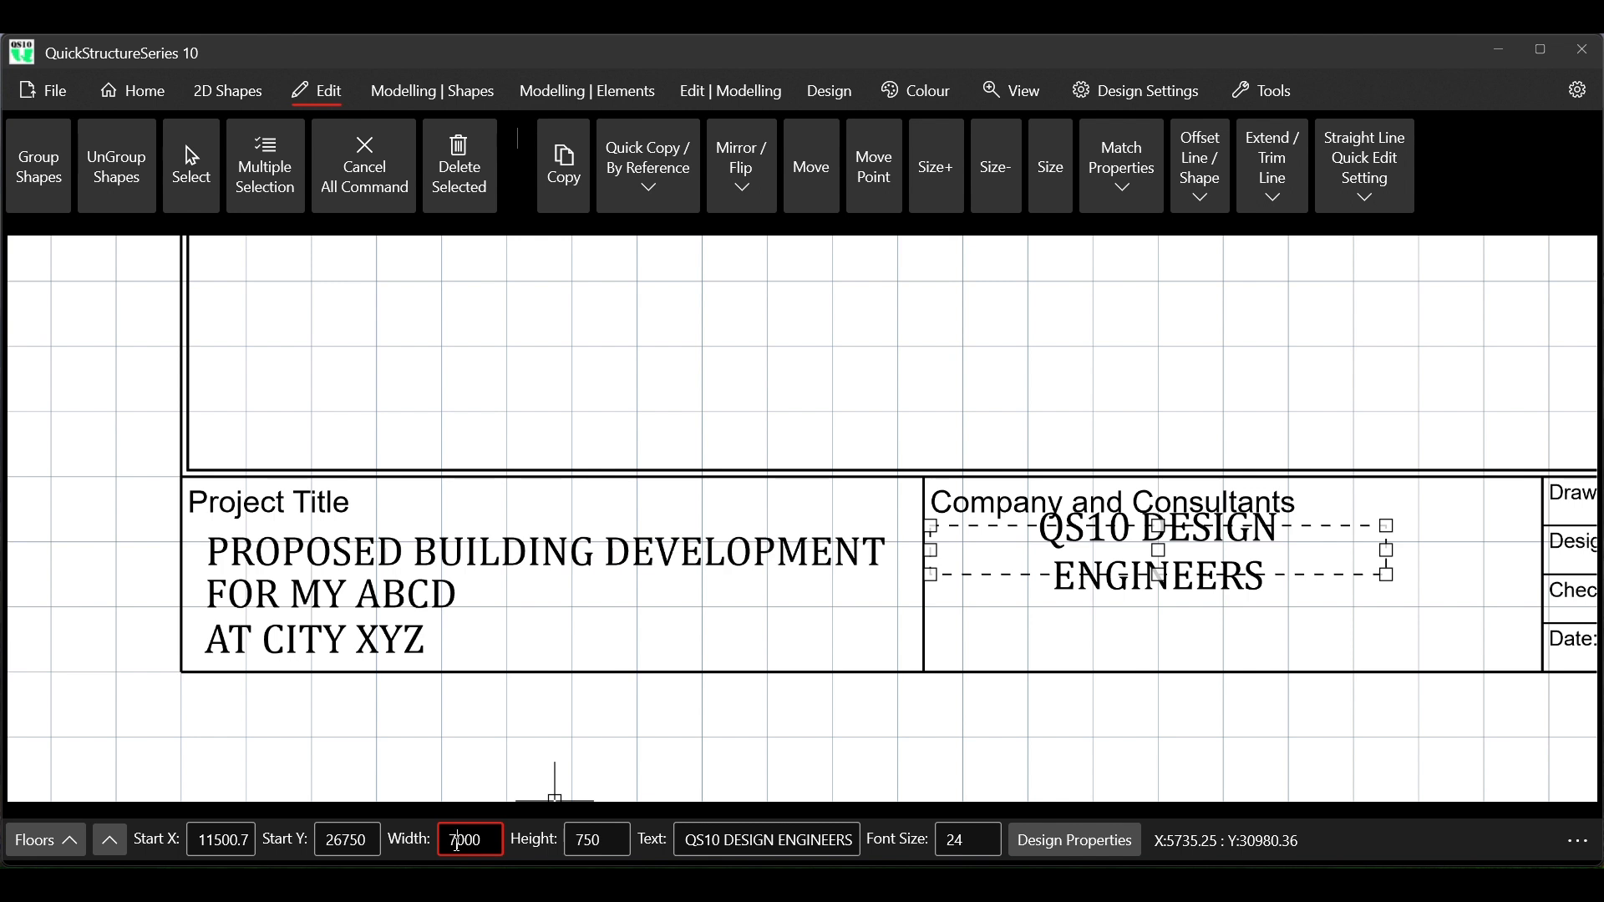
type("5")
key("Delete")
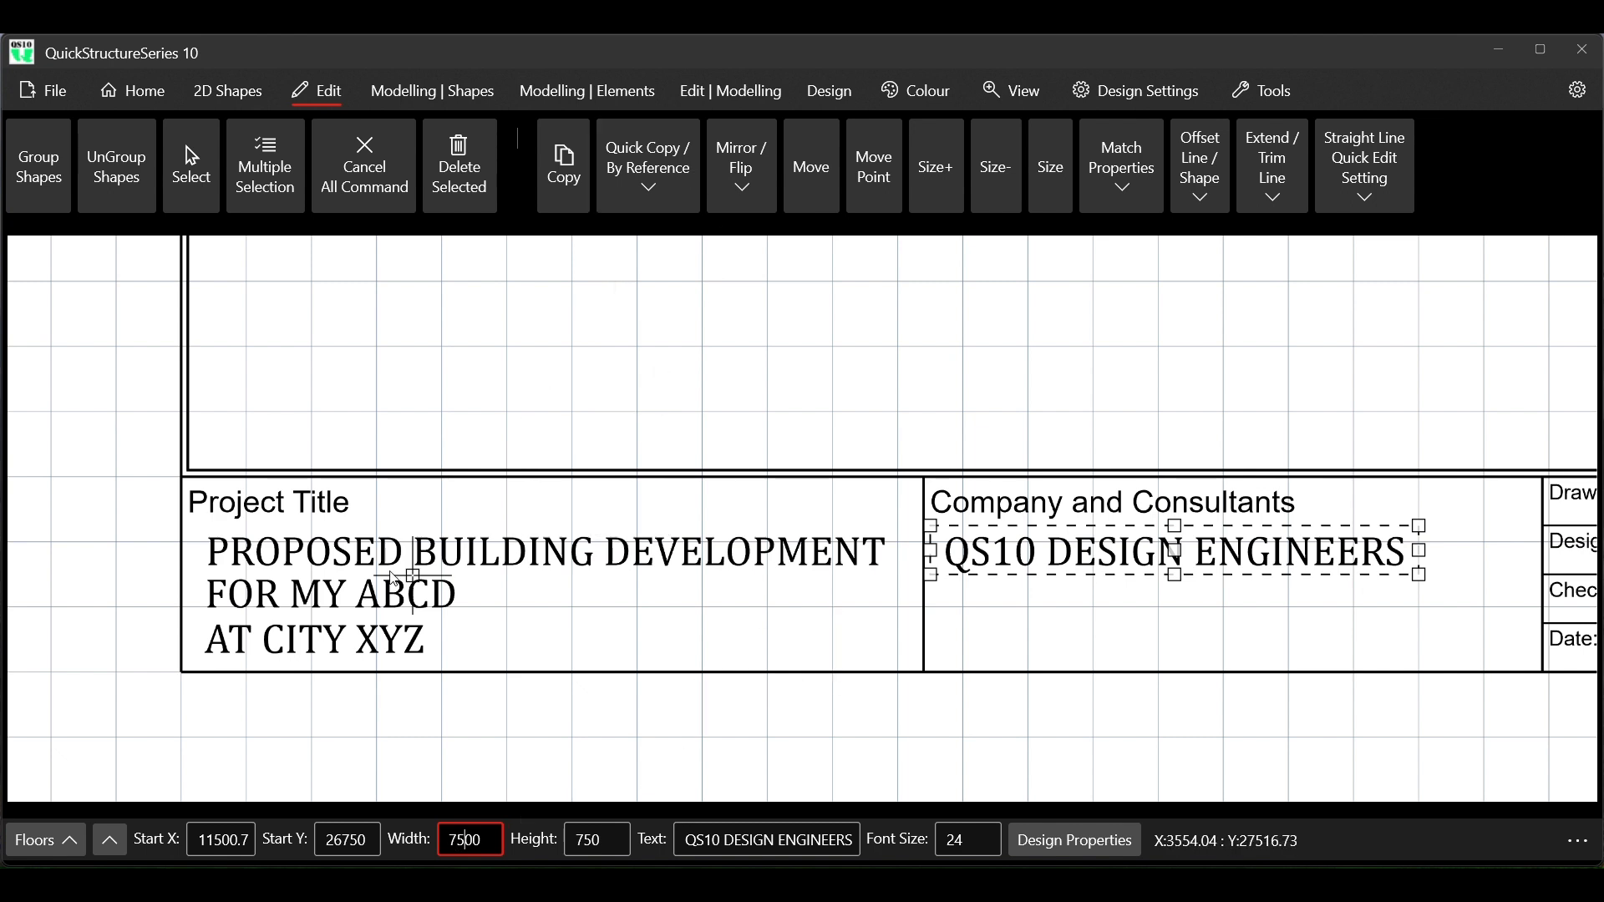
Copy the QS10 DESIGN ENGINEERS text by its top-left corner to directly below the original
left_click(191, 167)
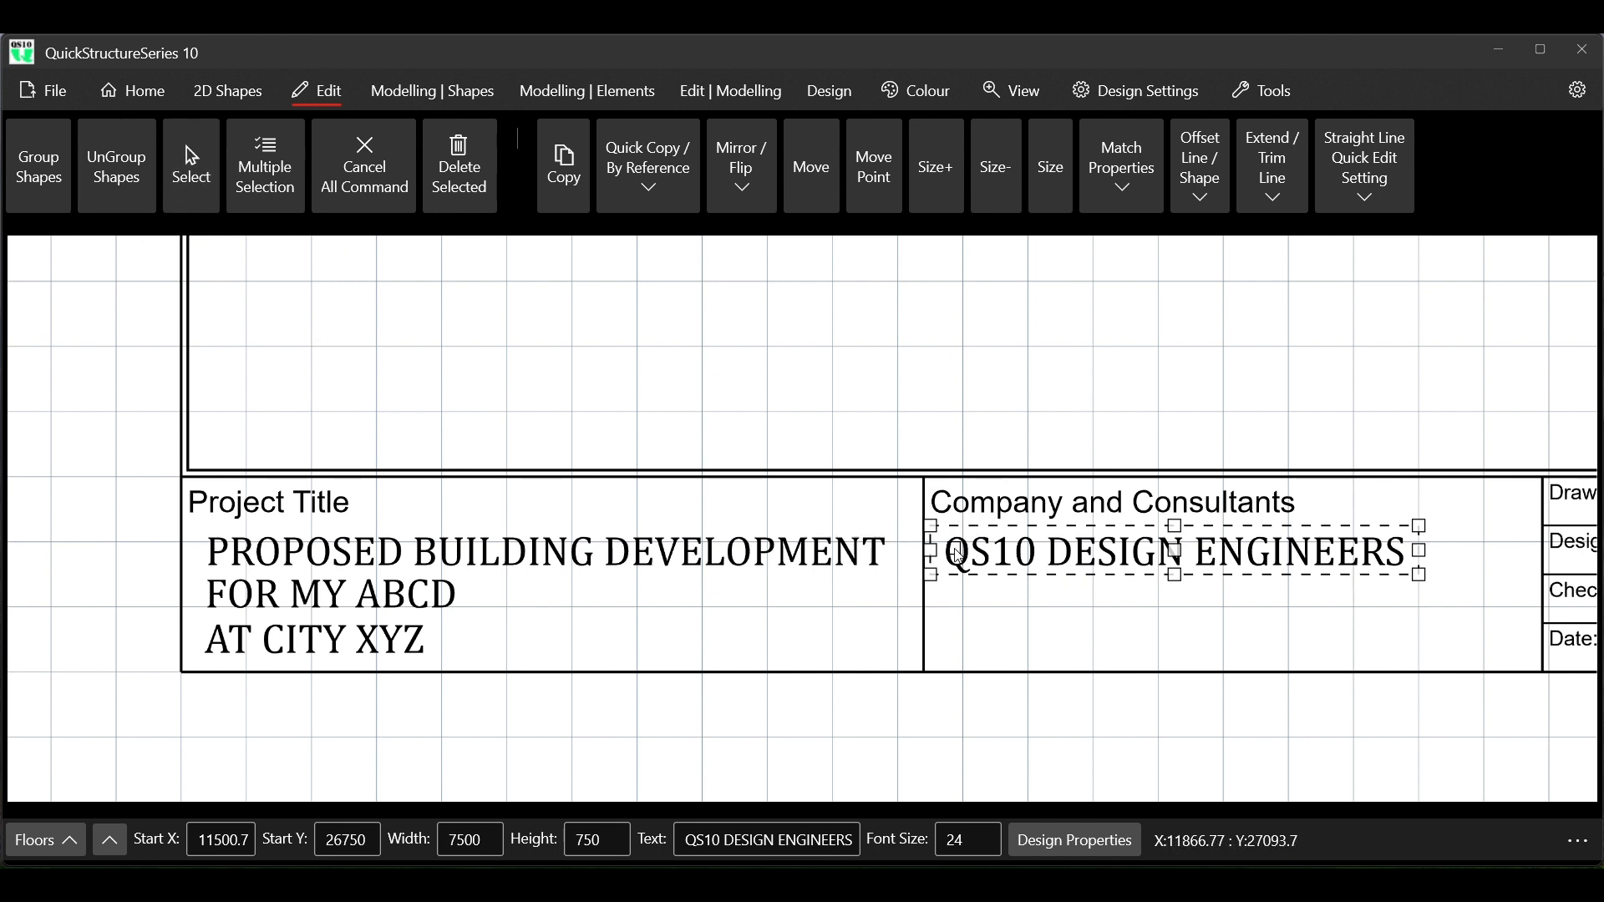
left_click(565, 180)
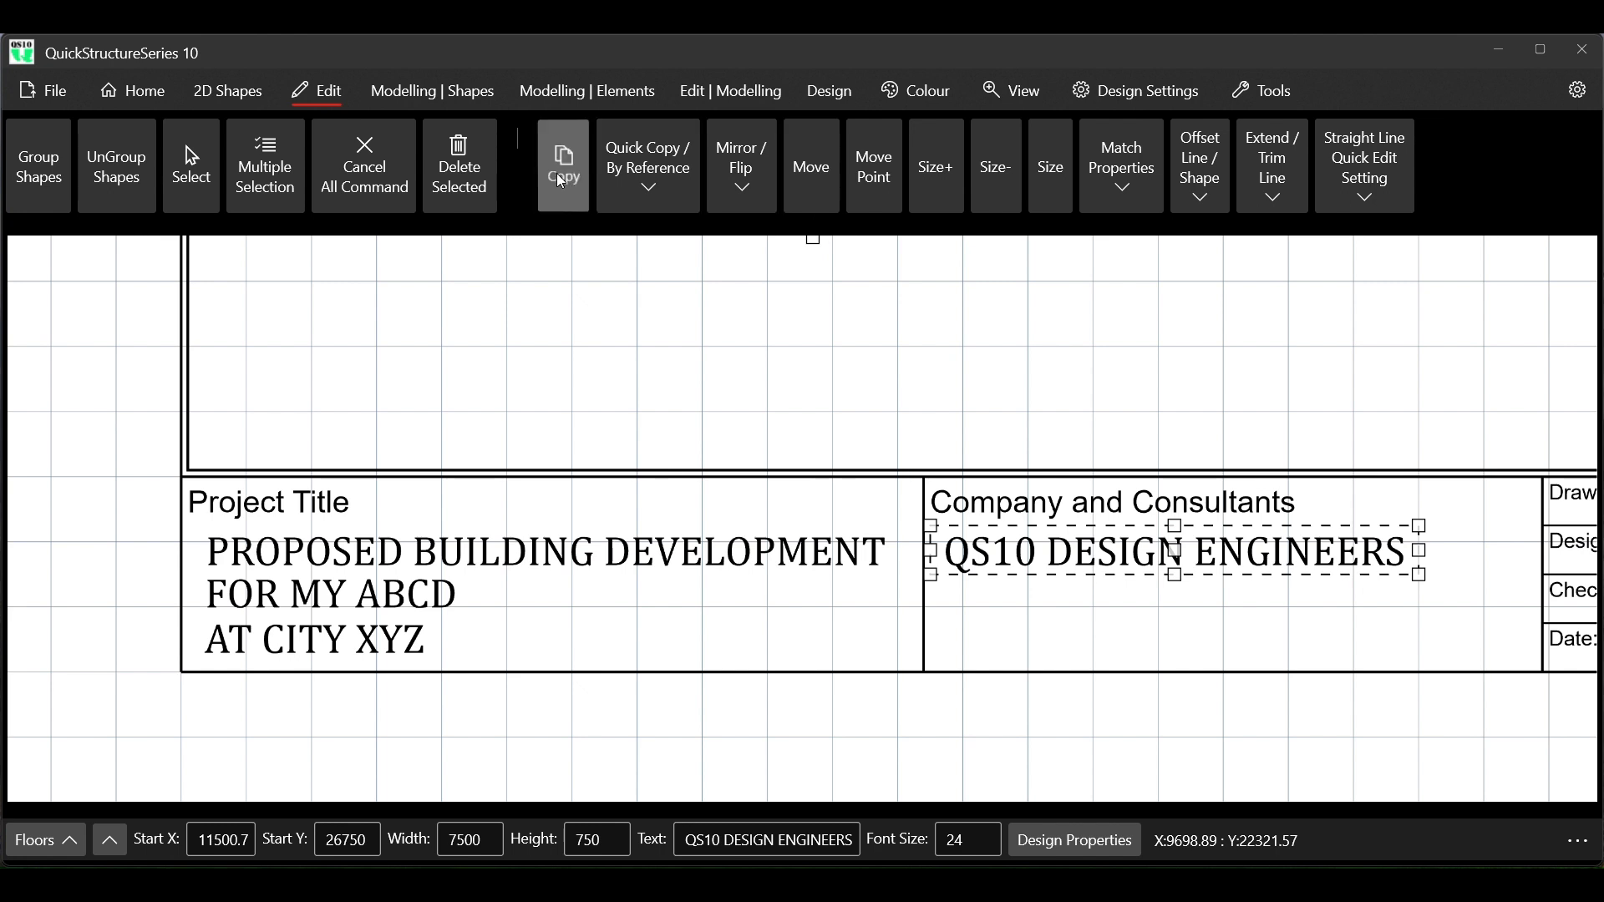
left_click(933, 527)
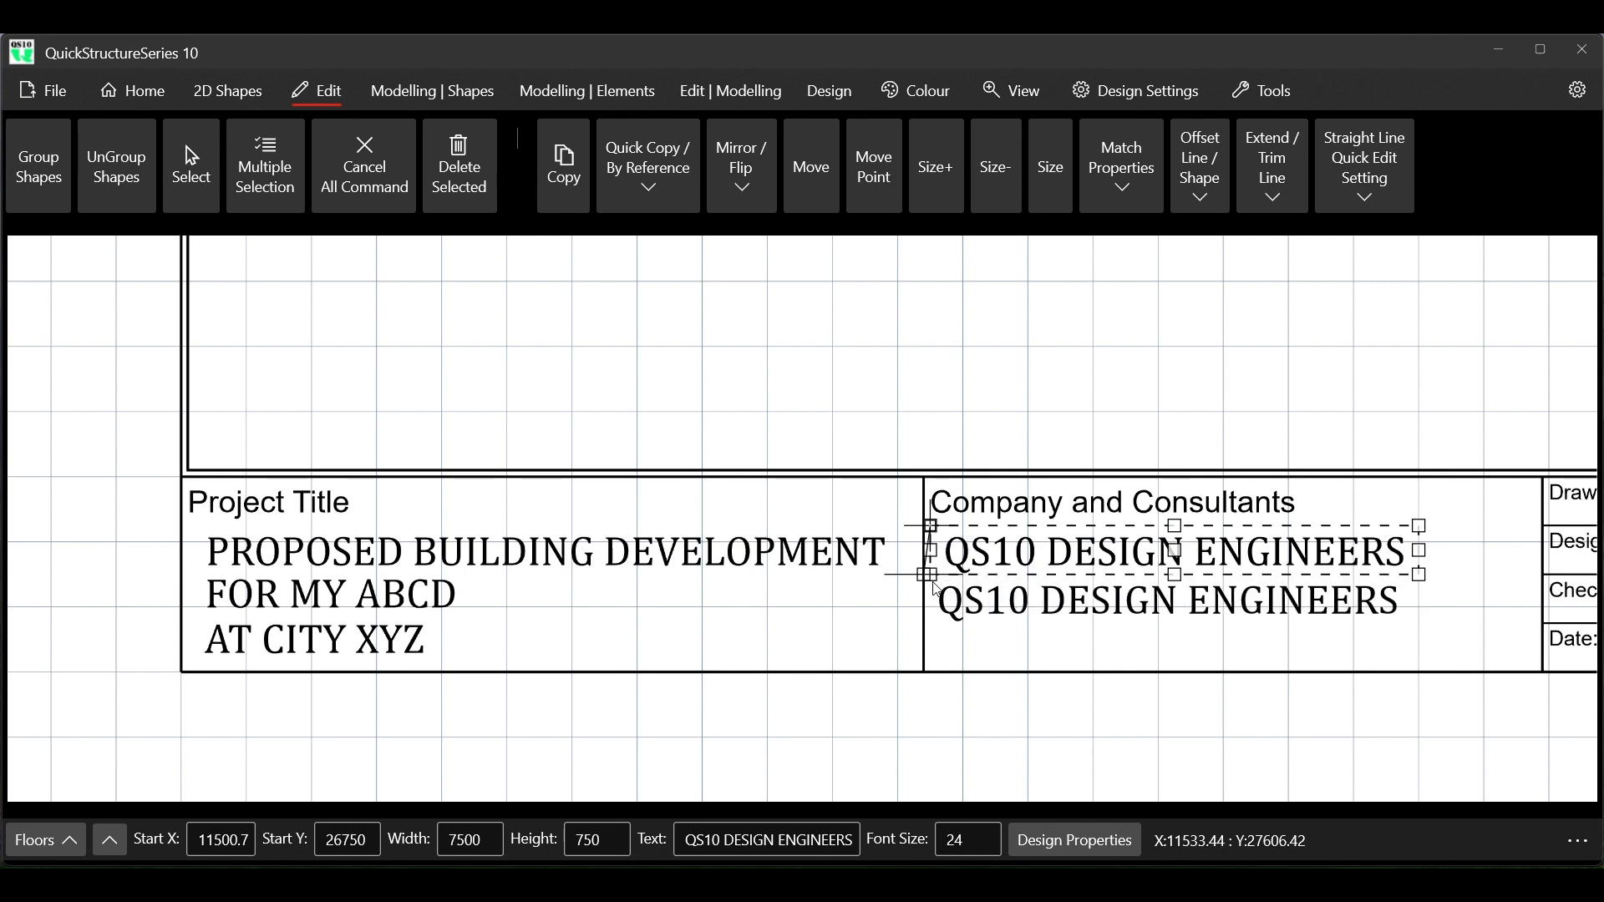
left_click(941, 591)
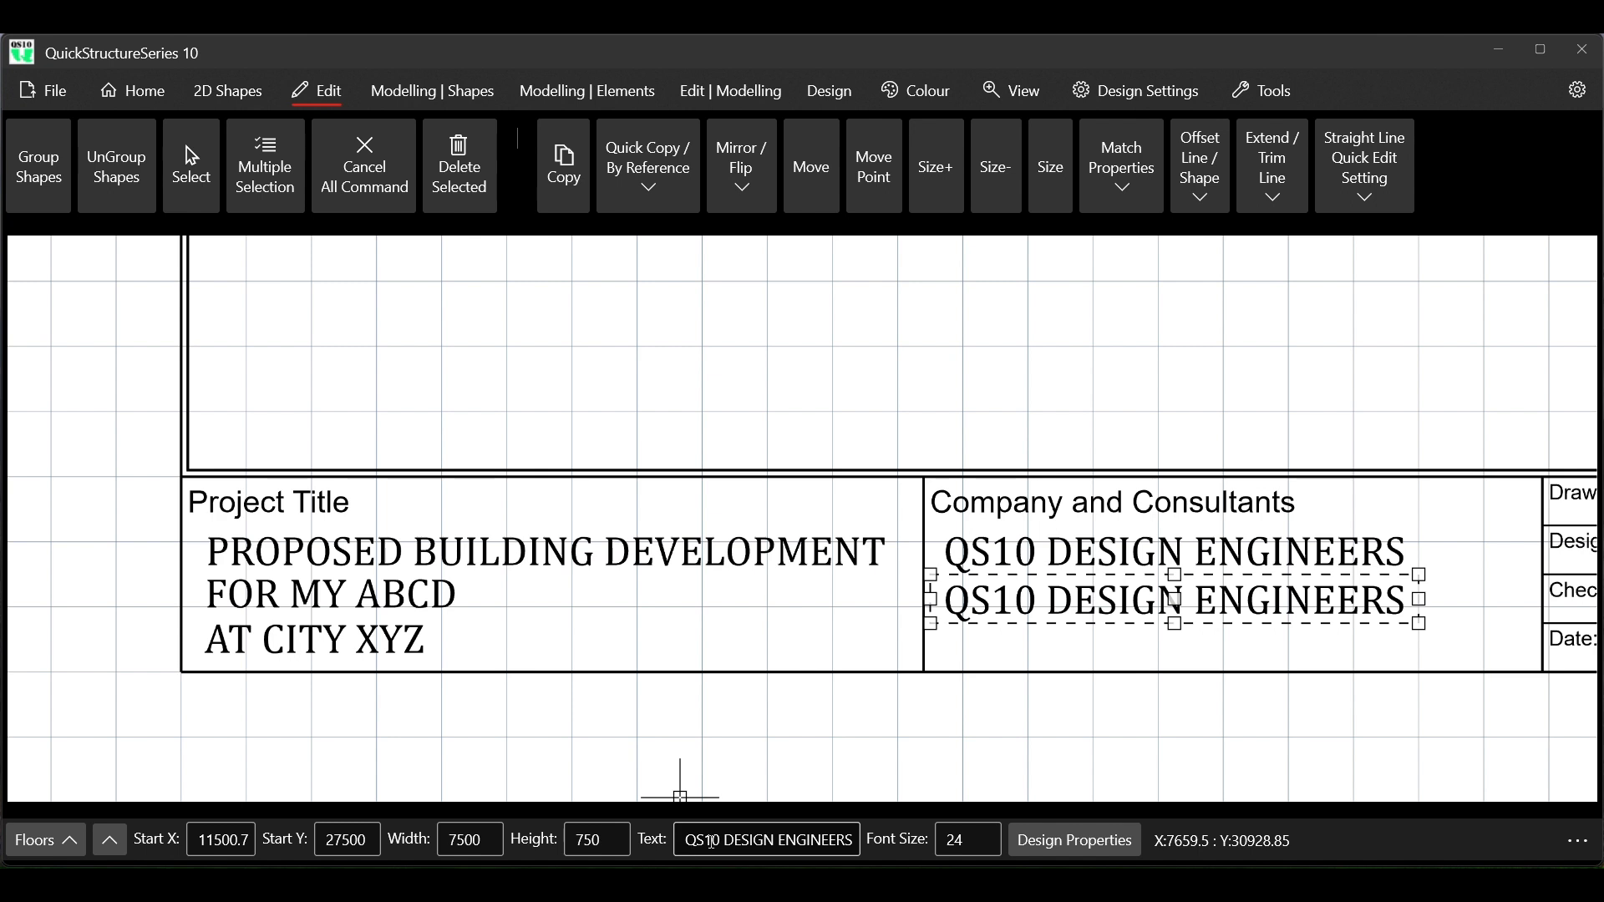
Change the lower copied text under Company and Consultants to AT CITY ZYD
left_click(680, 839)
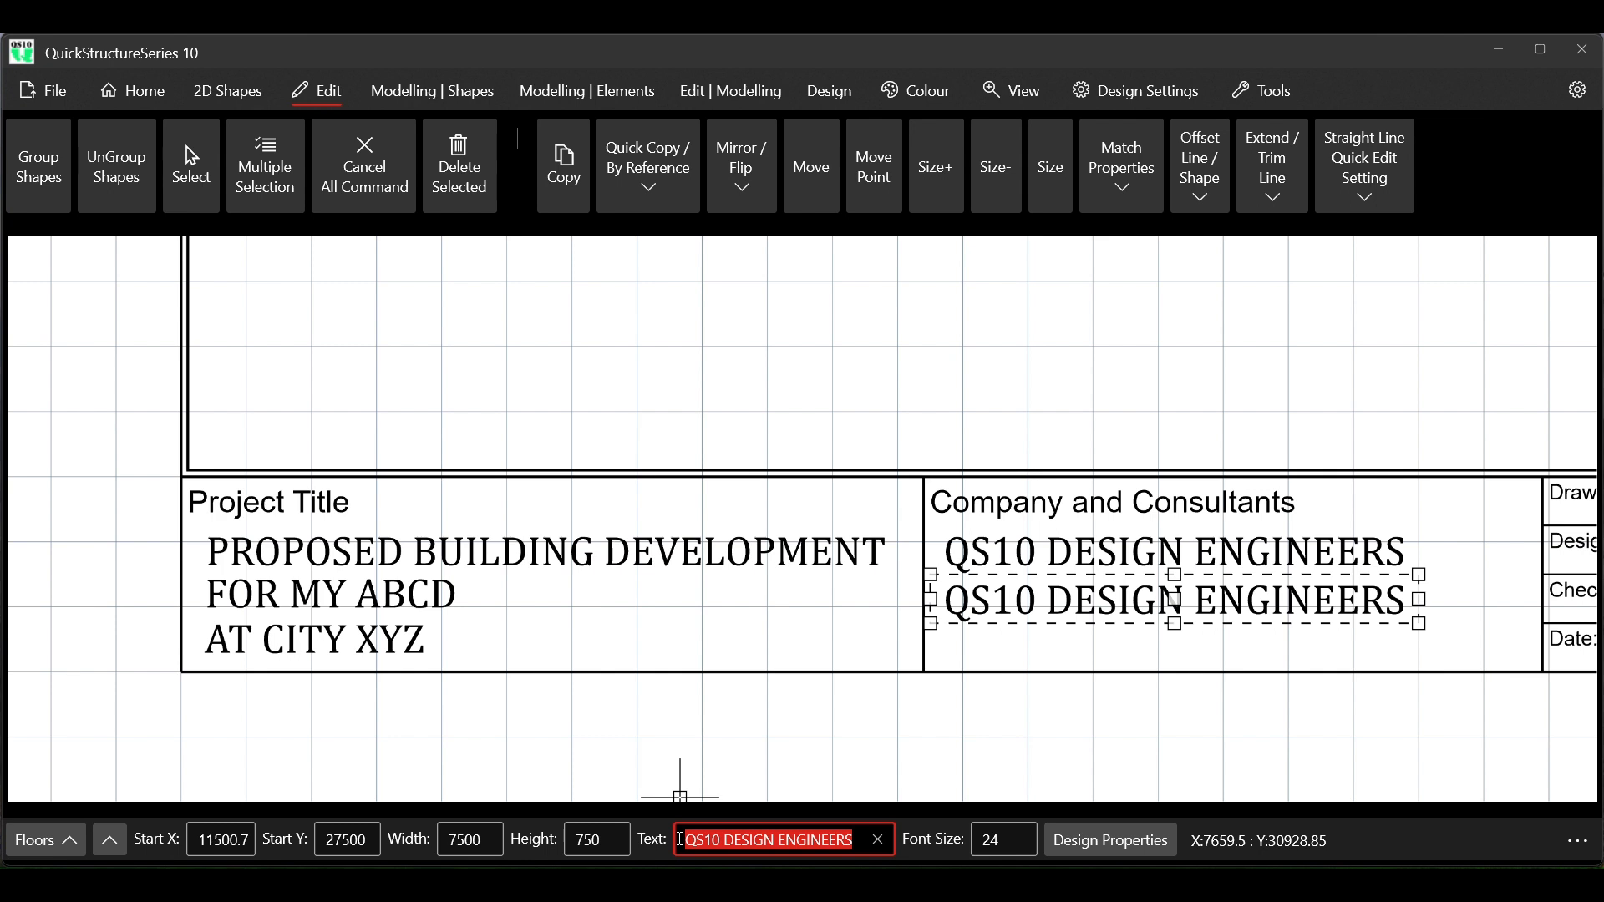
type("AT")
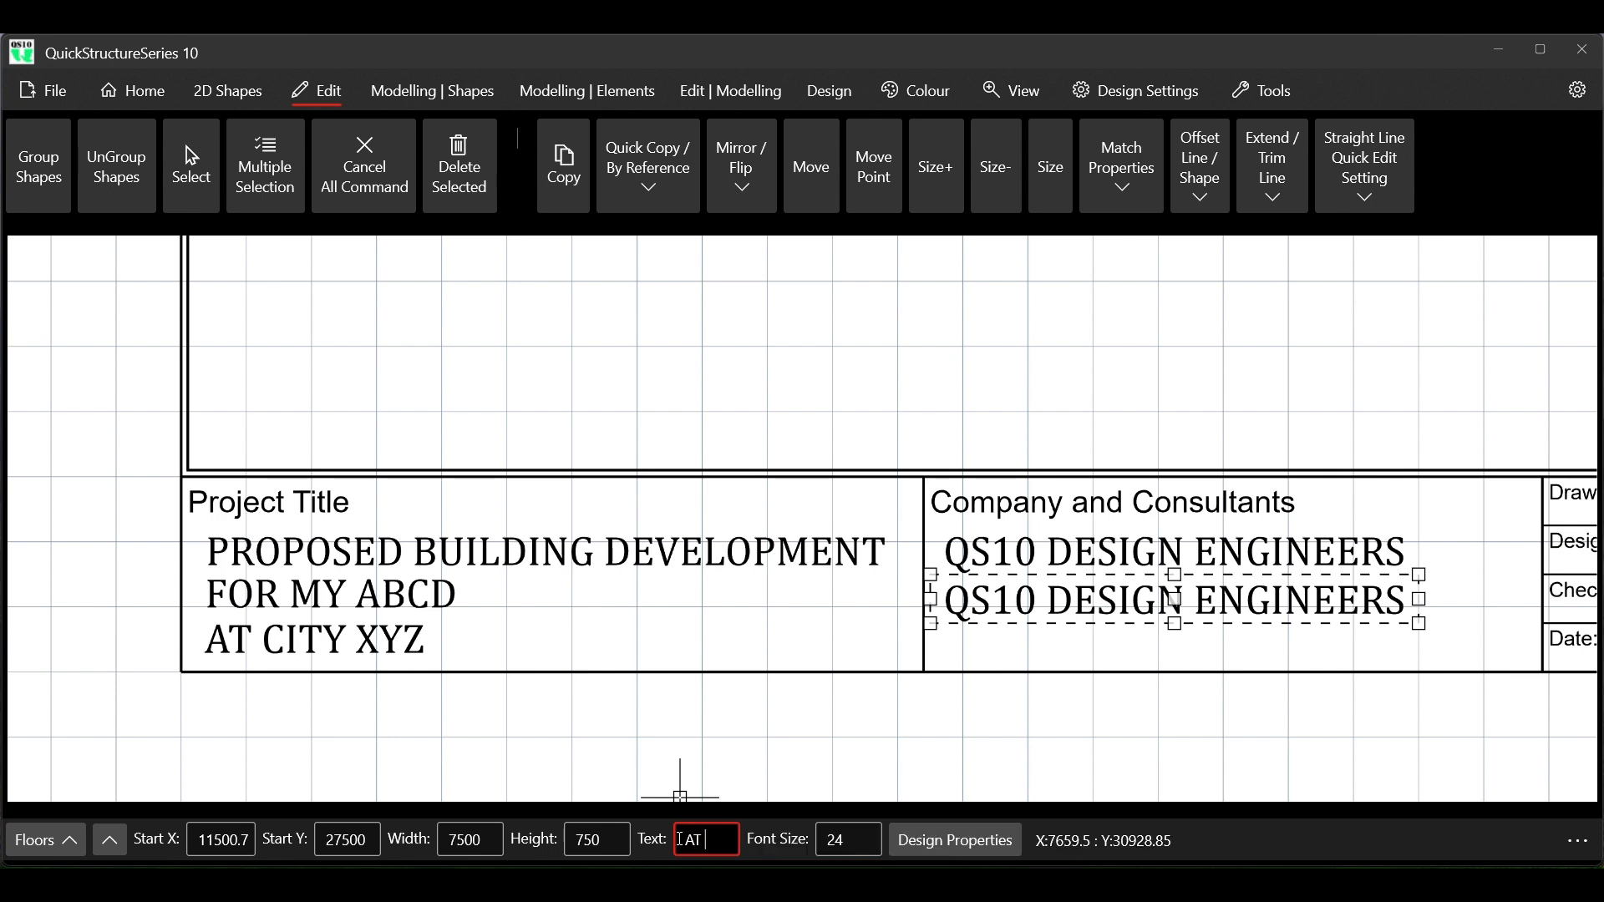
type(" CITY")
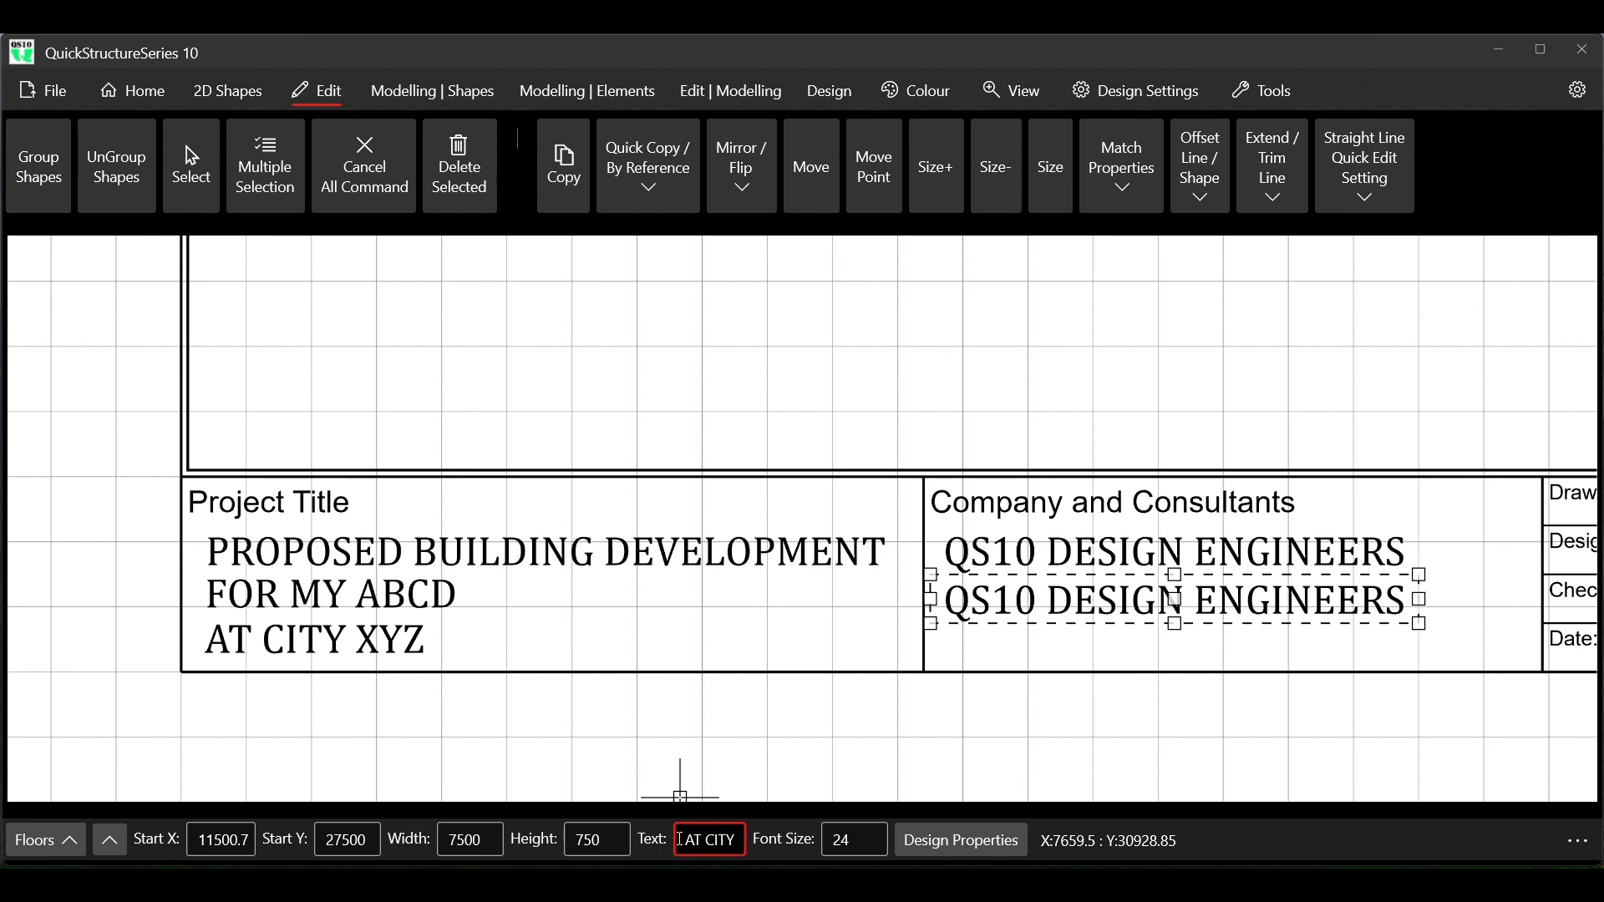
type(" ZY")
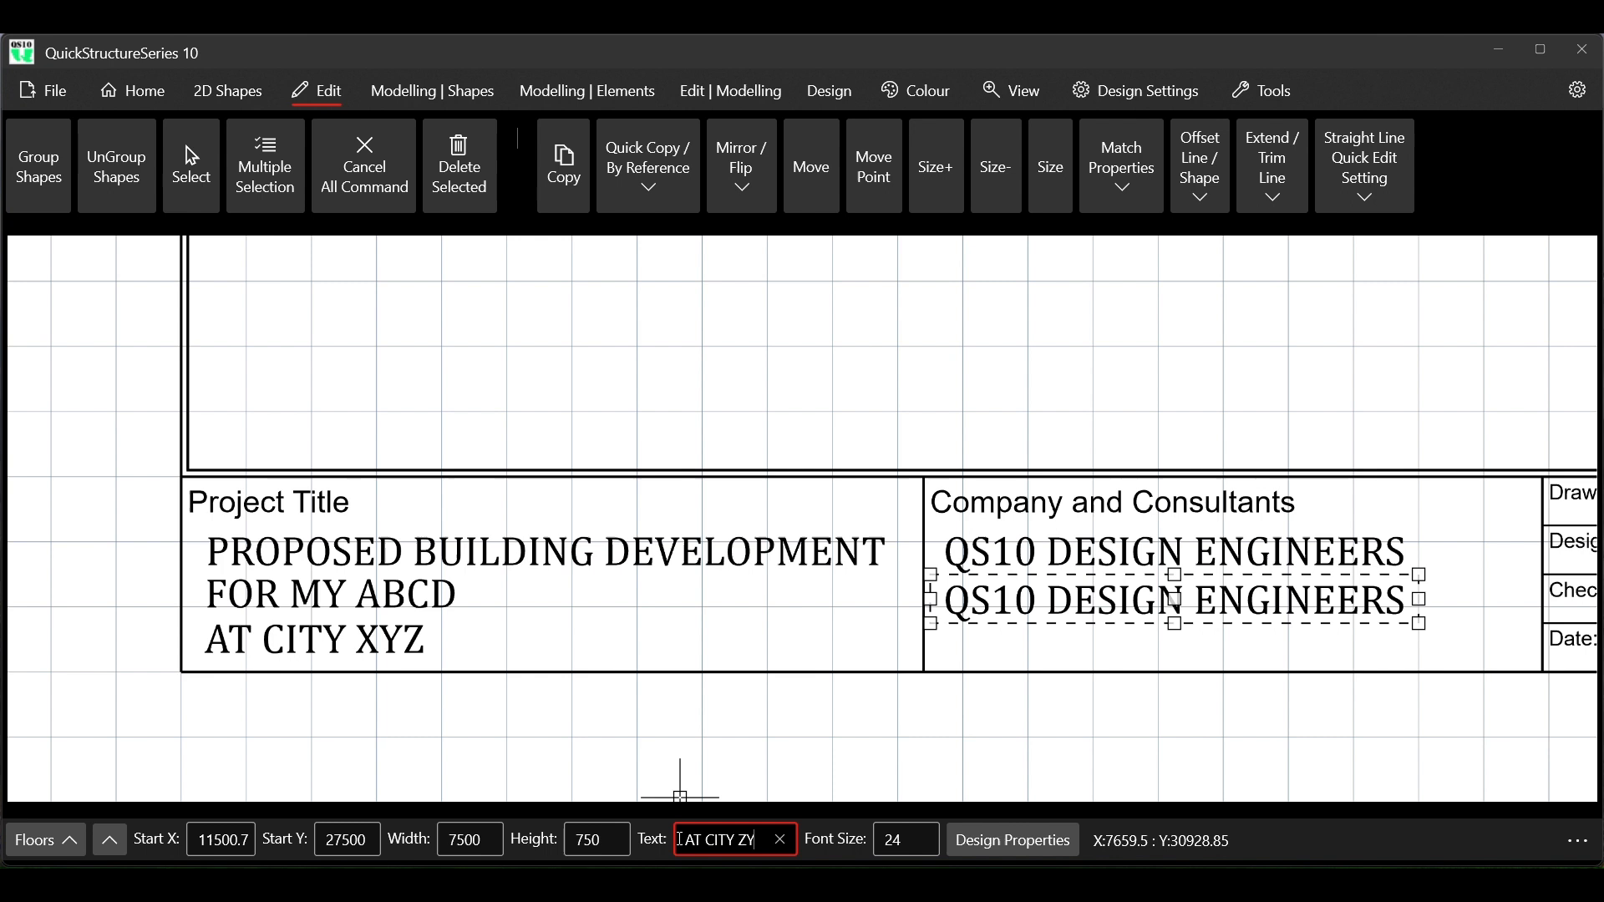
type("D")
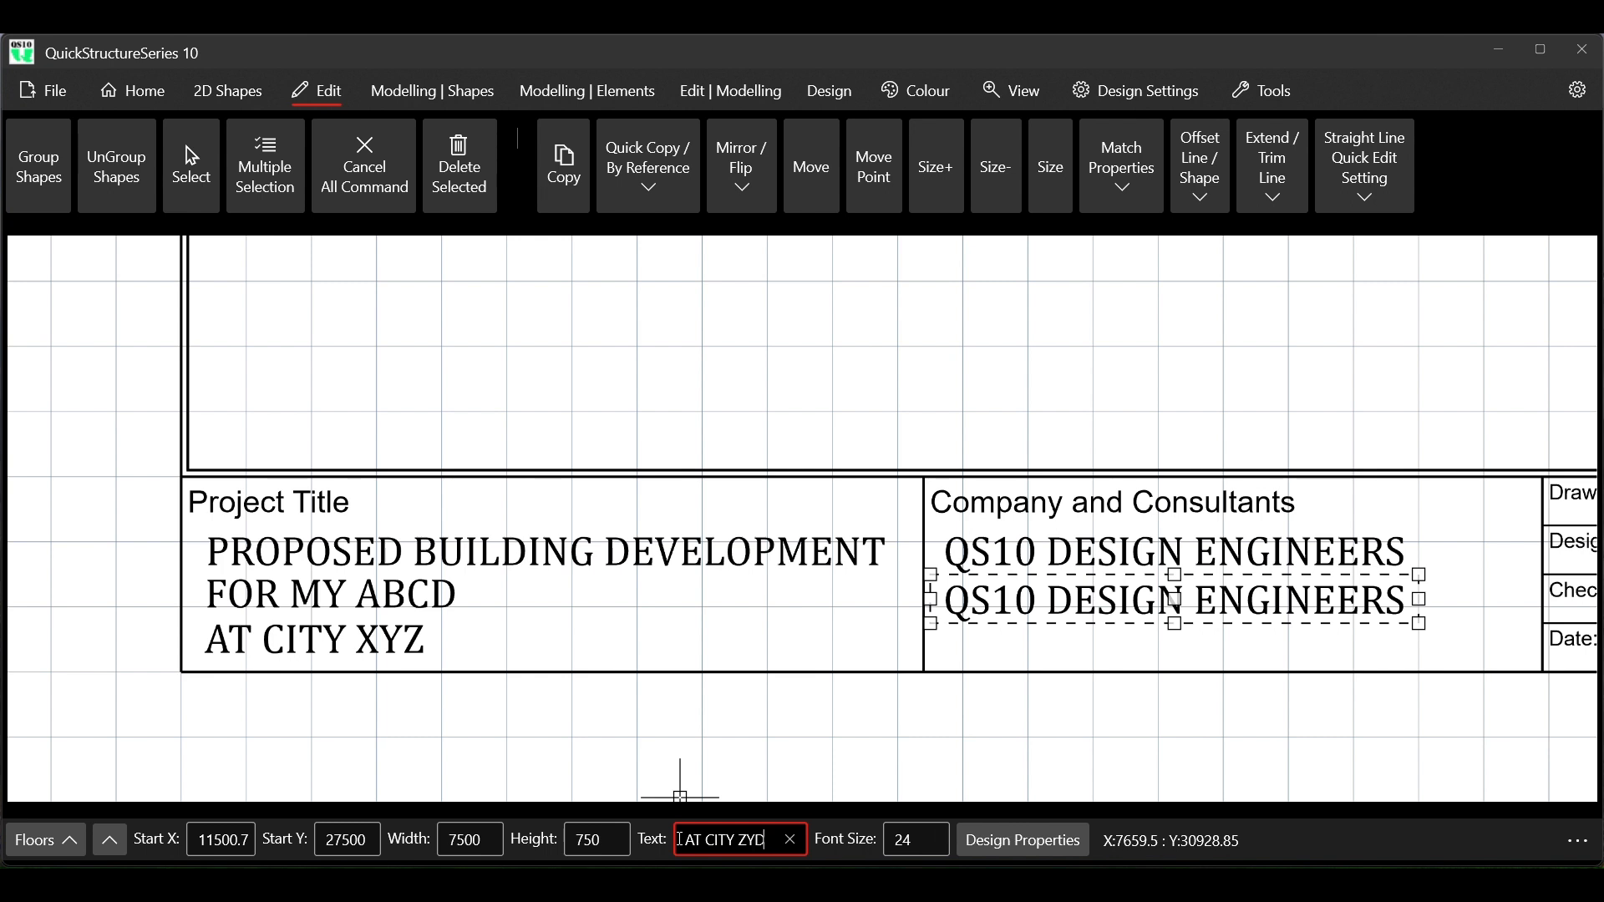
key("Return")
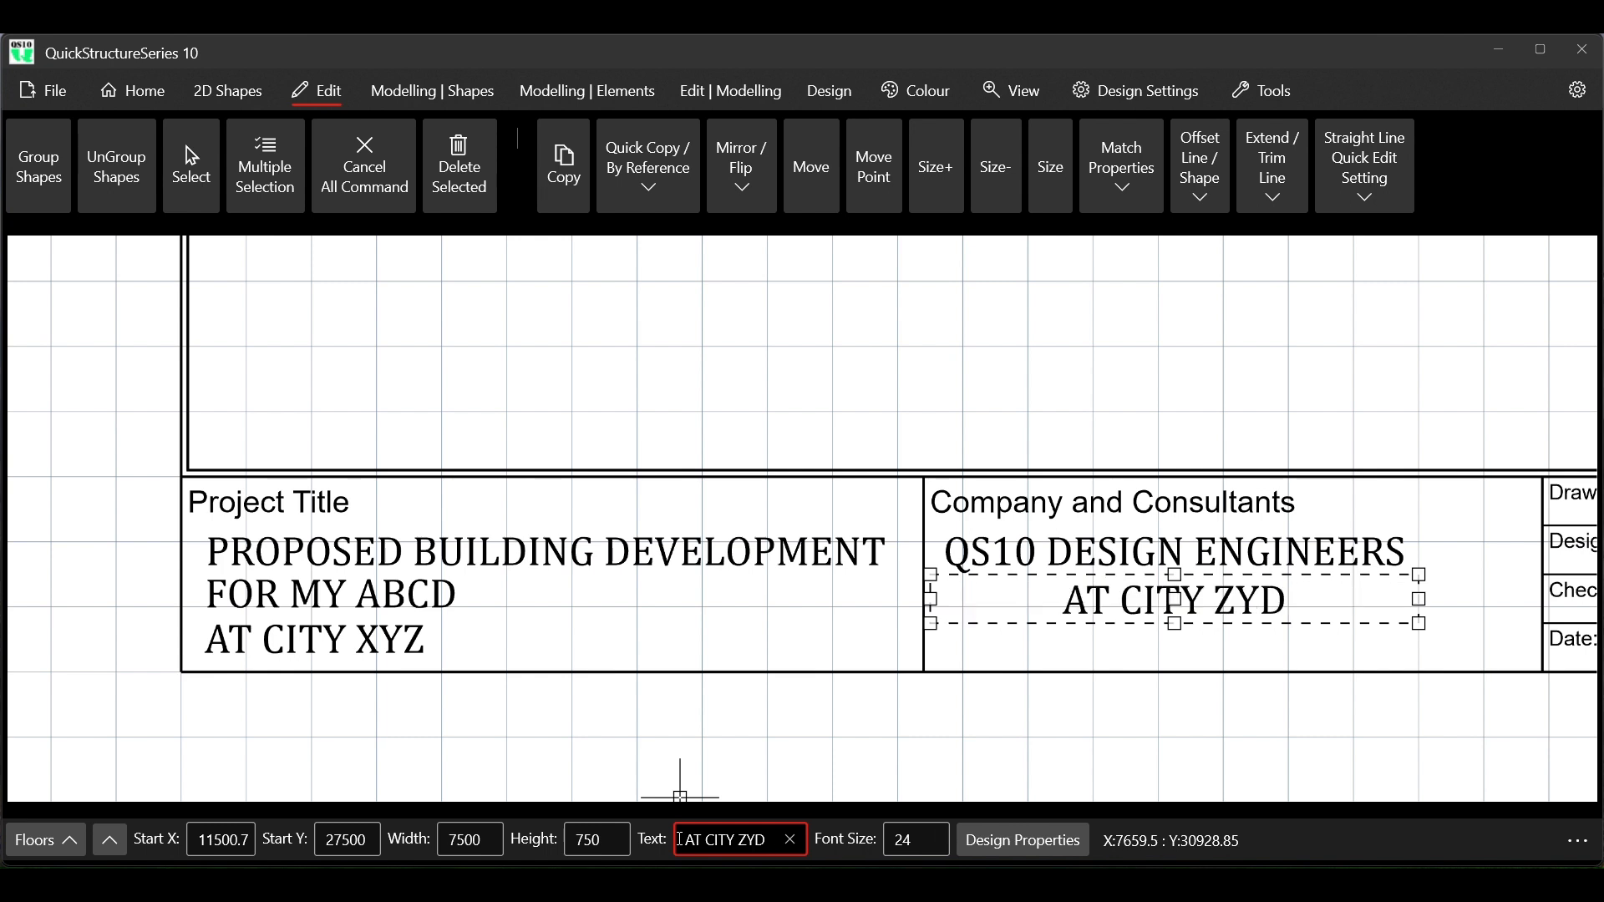
Try a width of 5000 on the AT CITY ZYD text, set it to 4000 and end the command
left_click(462, 840)
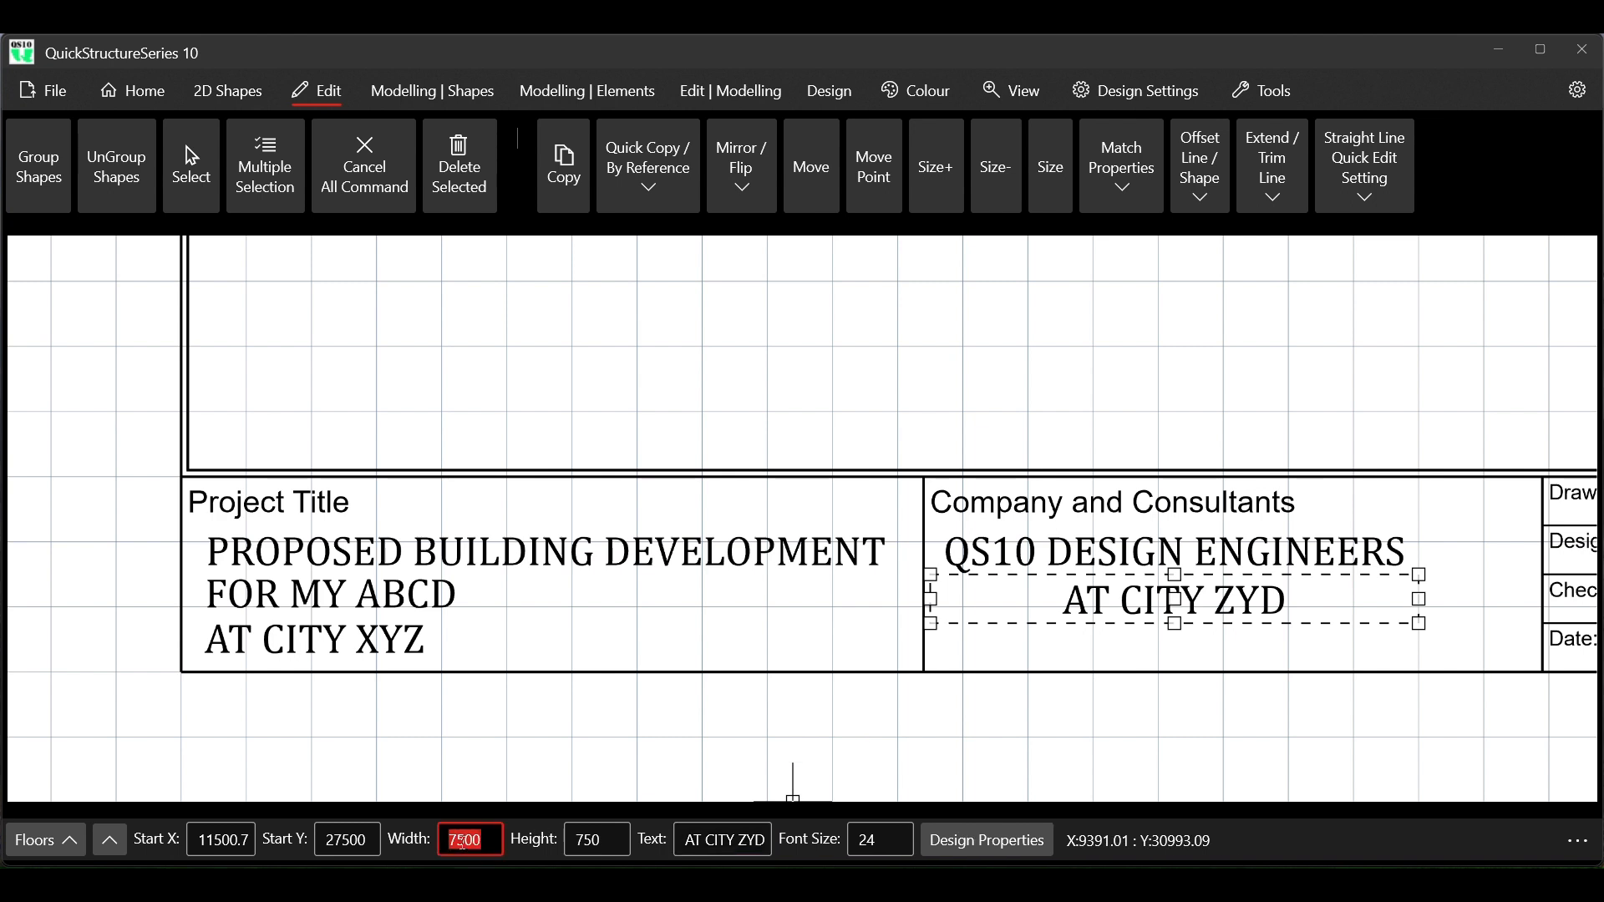
type("5000")
key("Return")
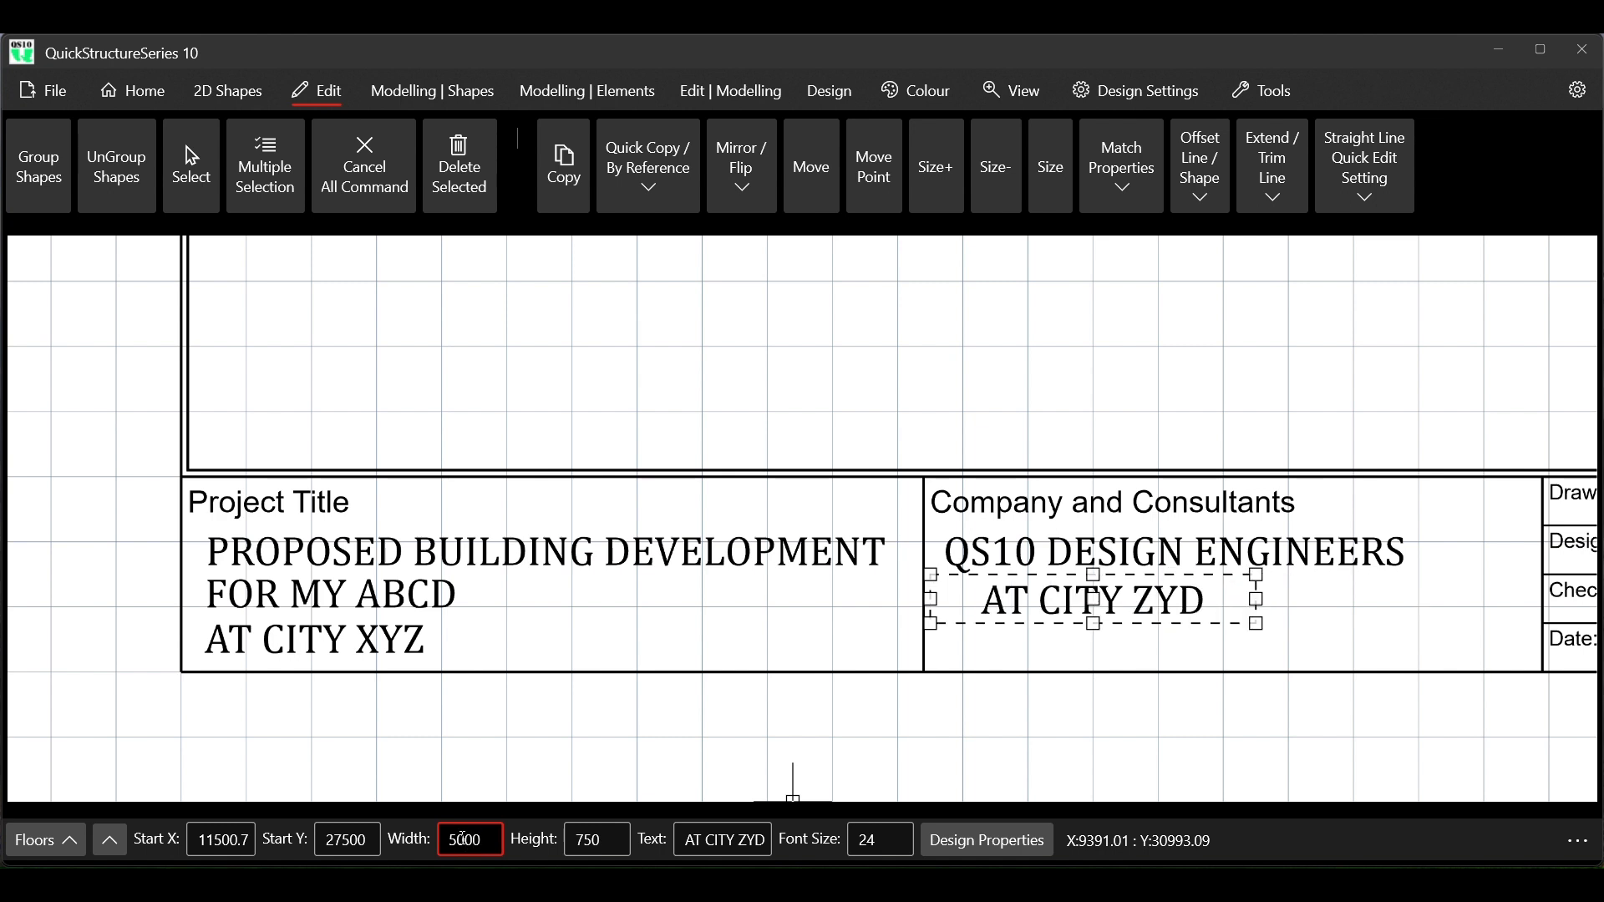
key("BackSpace")
type("4")
key("Return")
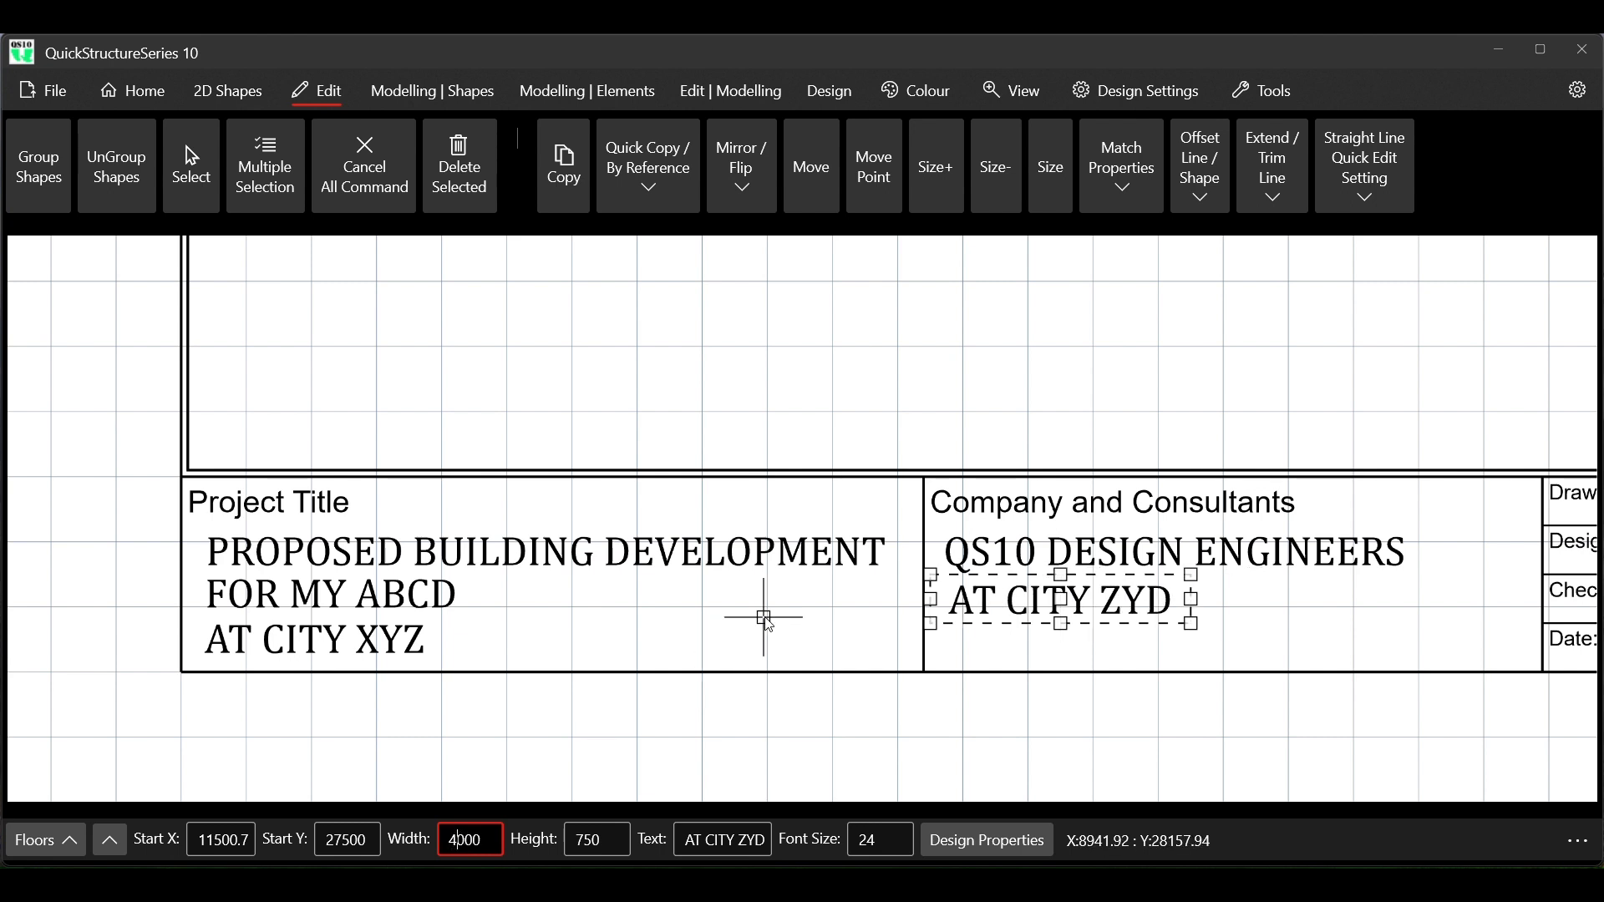
left_click(372, 192)
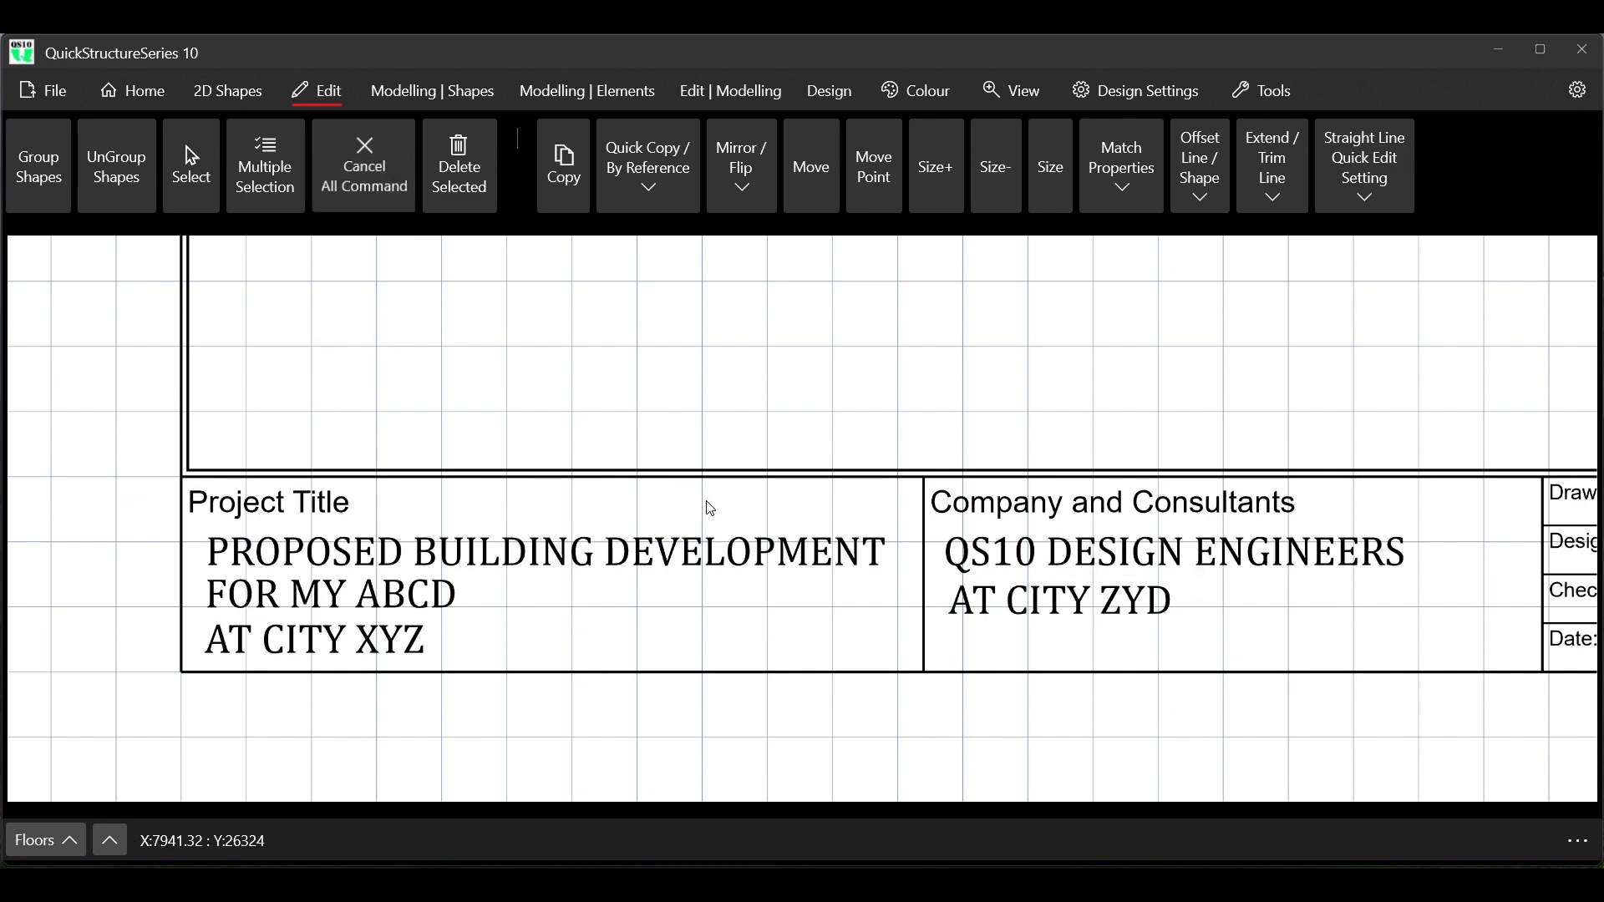
Review the title block layout and the available options for importing and inserting images or drawings
scroll(509, 476, "down", 1)
scroll(512, 476, "down", 5)
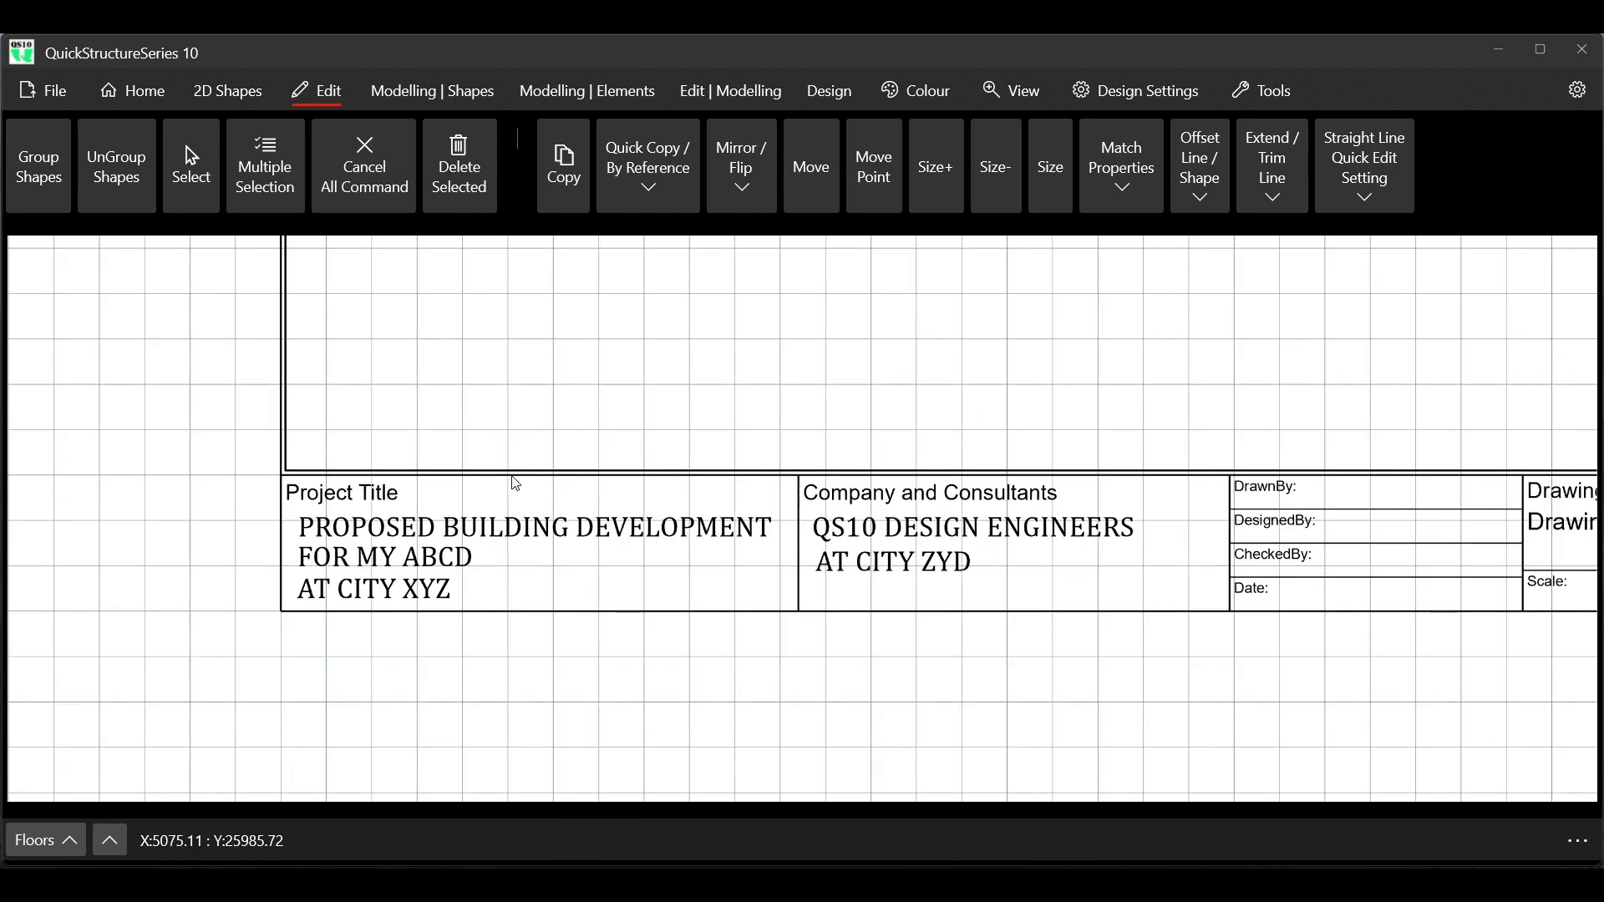
scroll(521, 488, "down", 1)
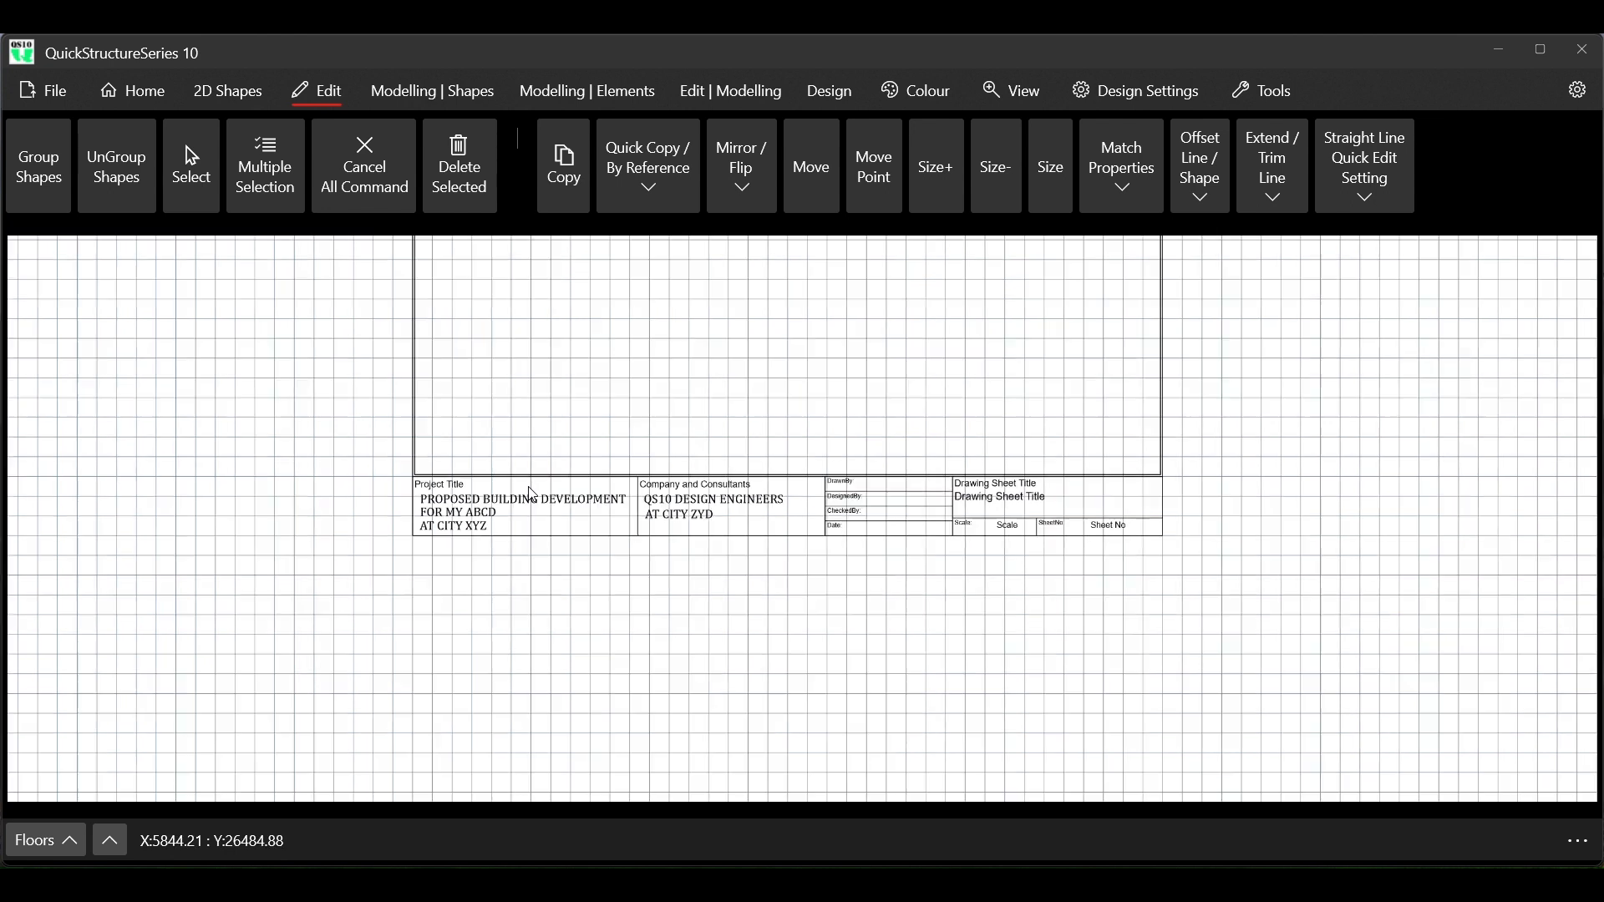
scroll(834, 487, "up", 4)
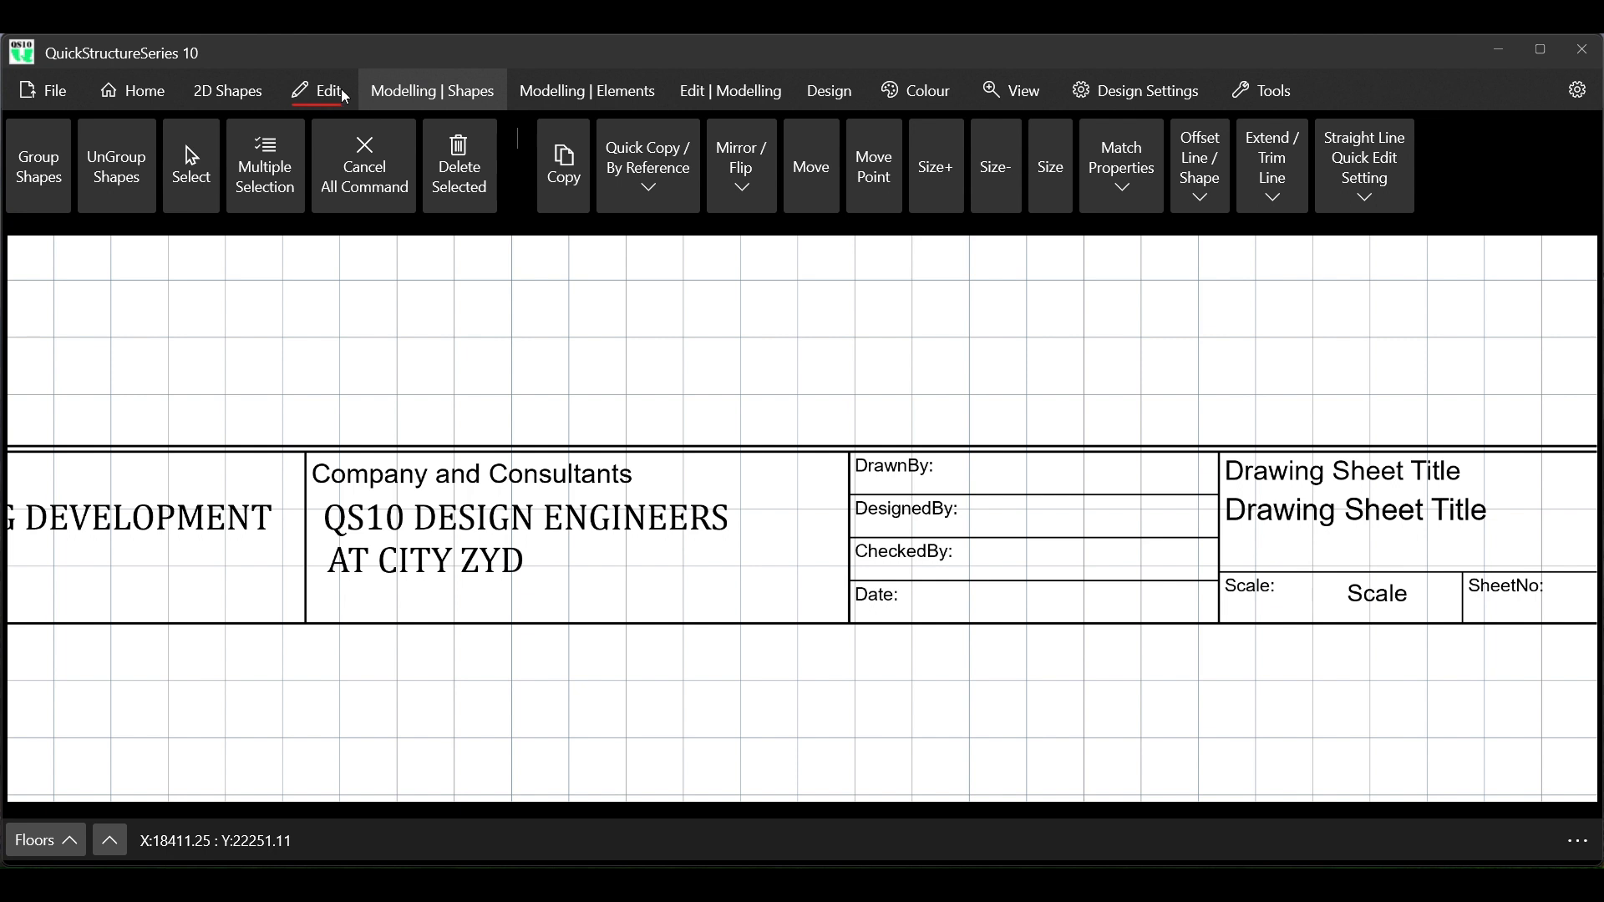
left_click(144, 92)
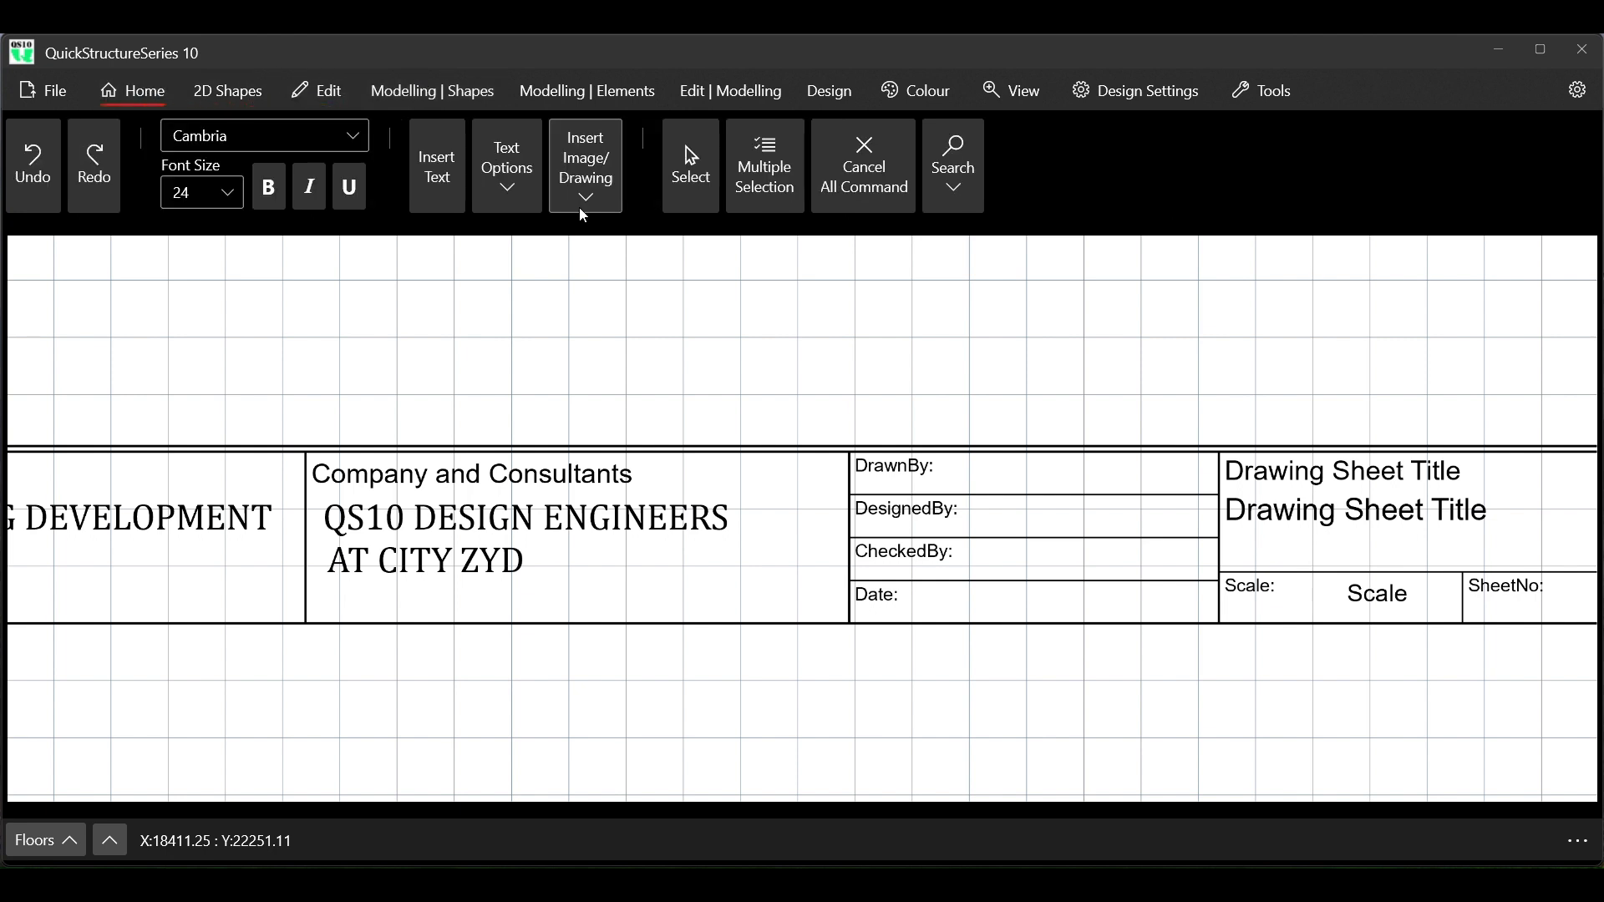
left_click(594, 178)
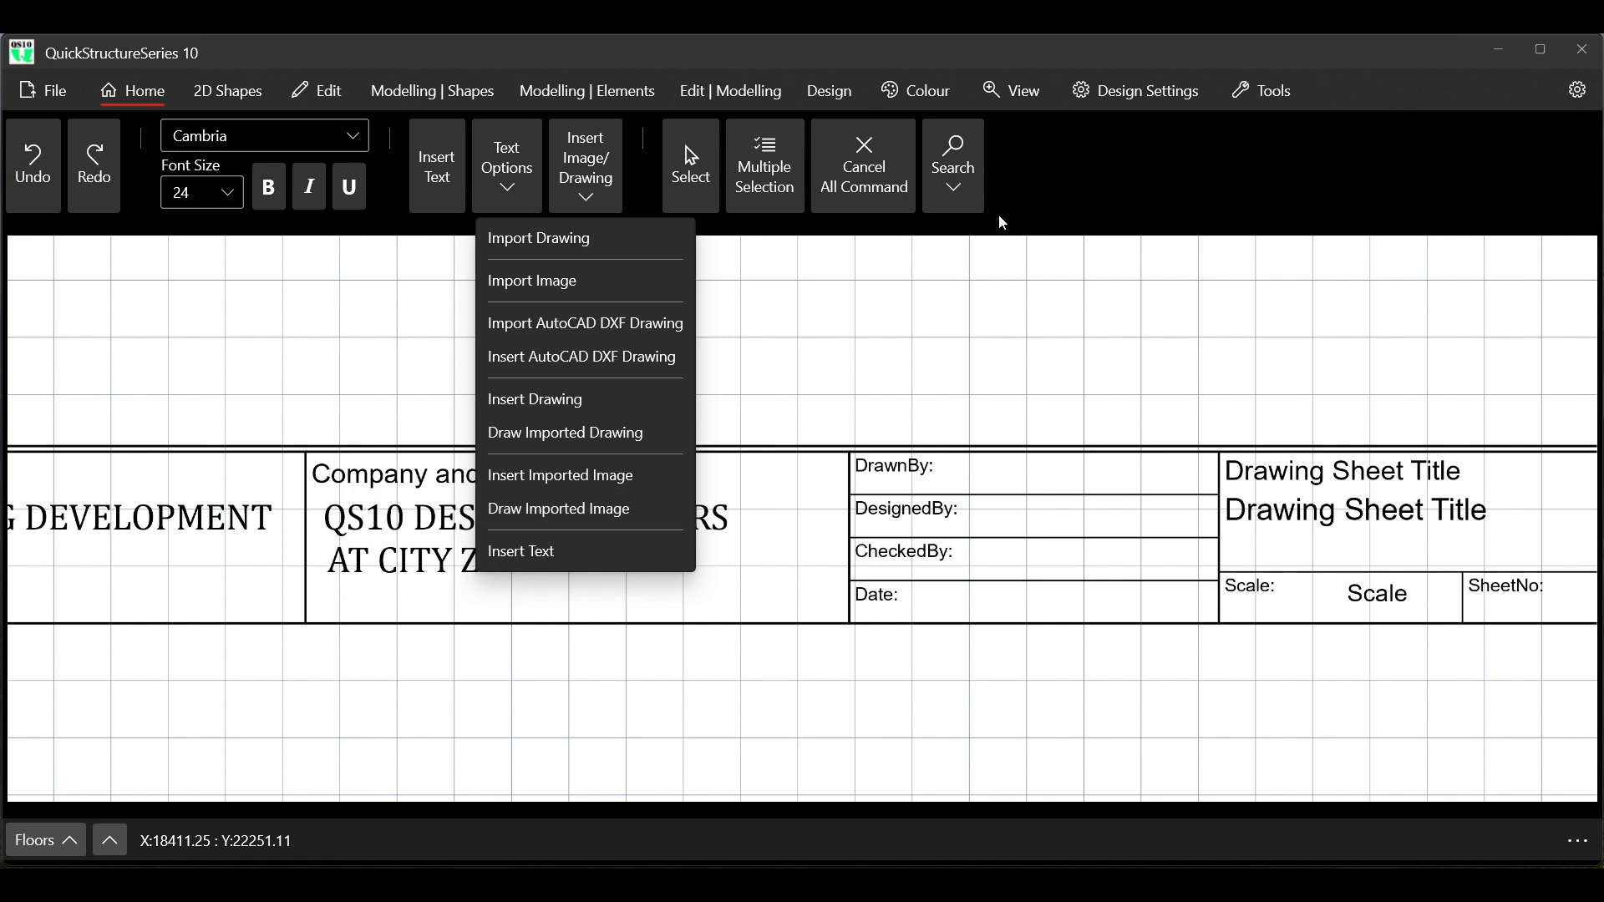
left_click(1059, 176)
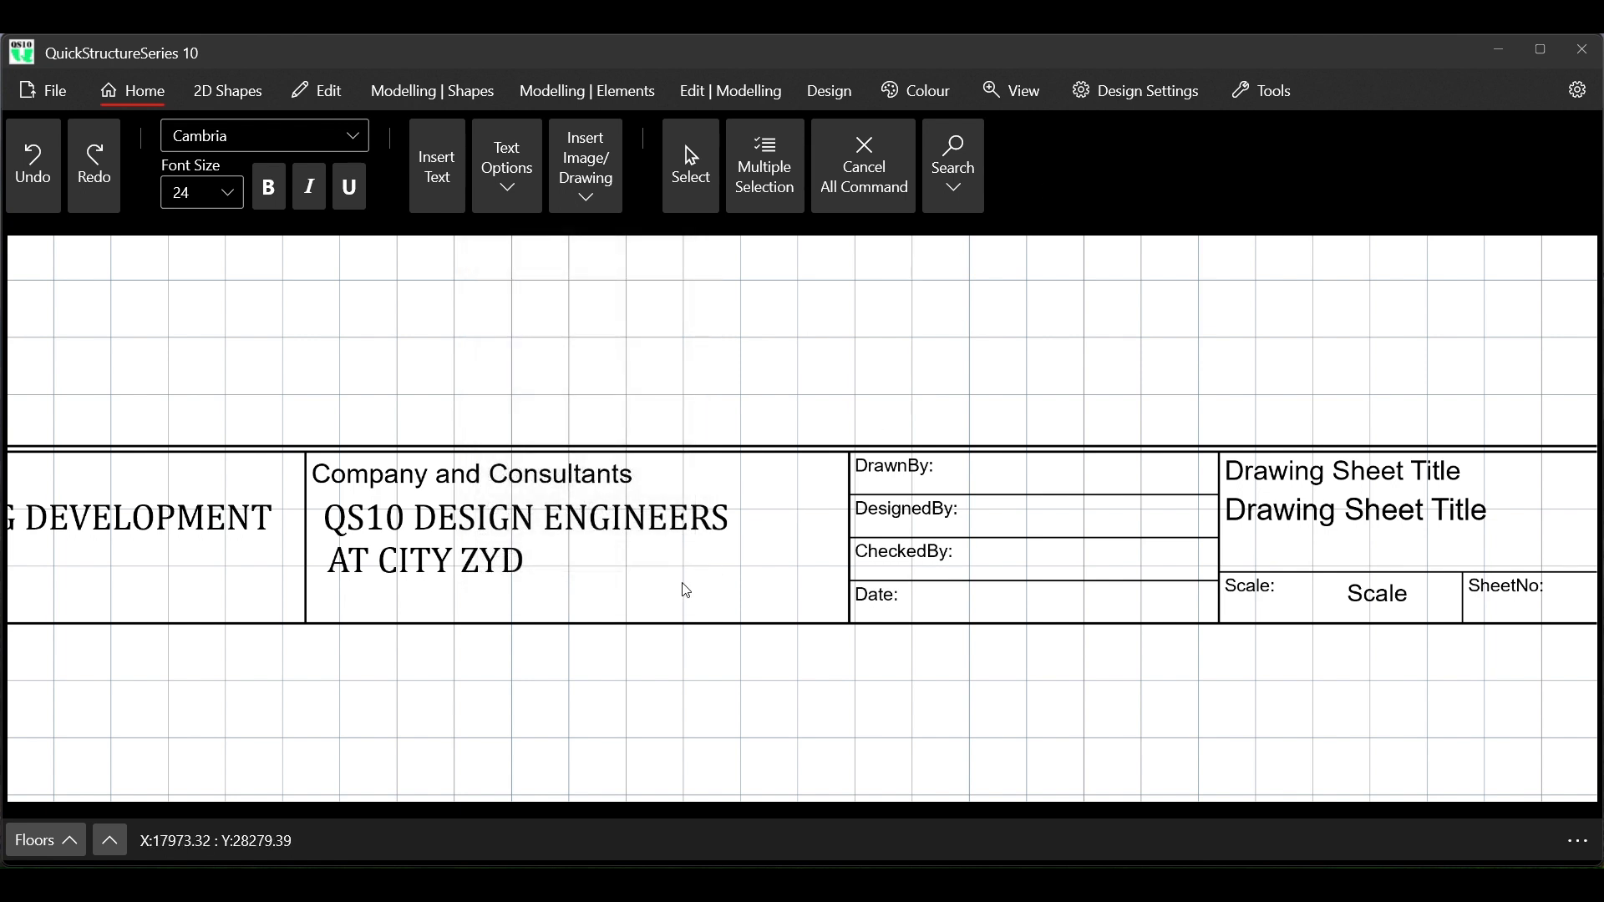
Copy the DrawnBy: label within its row into the blank space beside it, at start X 23100
scroll(649, 584, "down", 3)
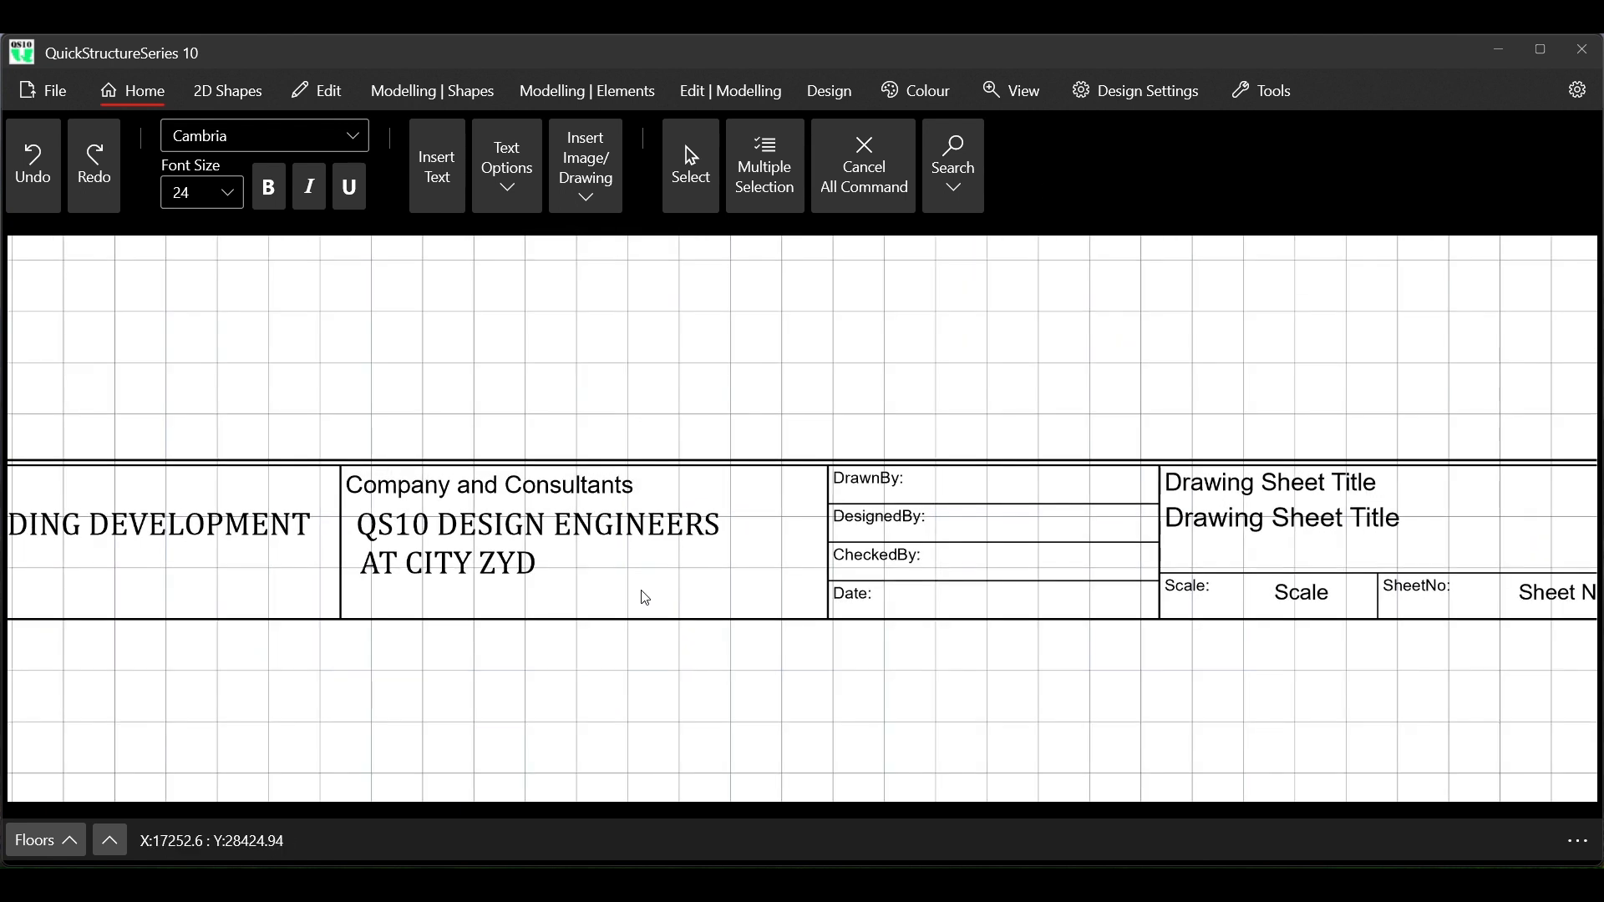
scroll(639, 599, "down", 5)
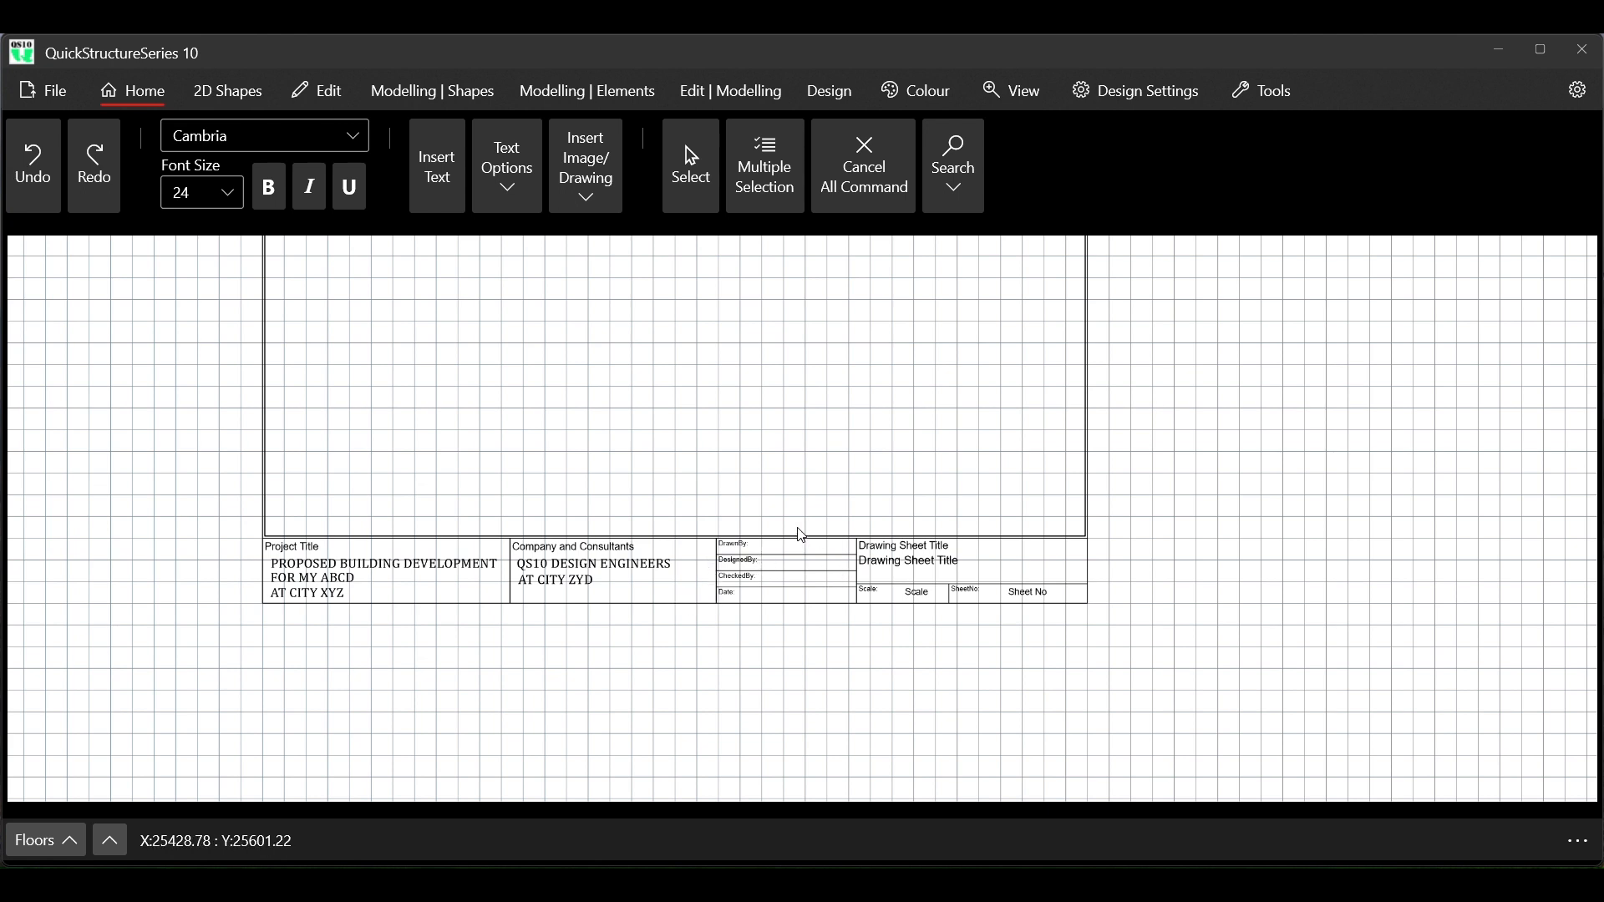
scroll(789, 553, "up", 2)
scroll(794, 562, "up", 3)
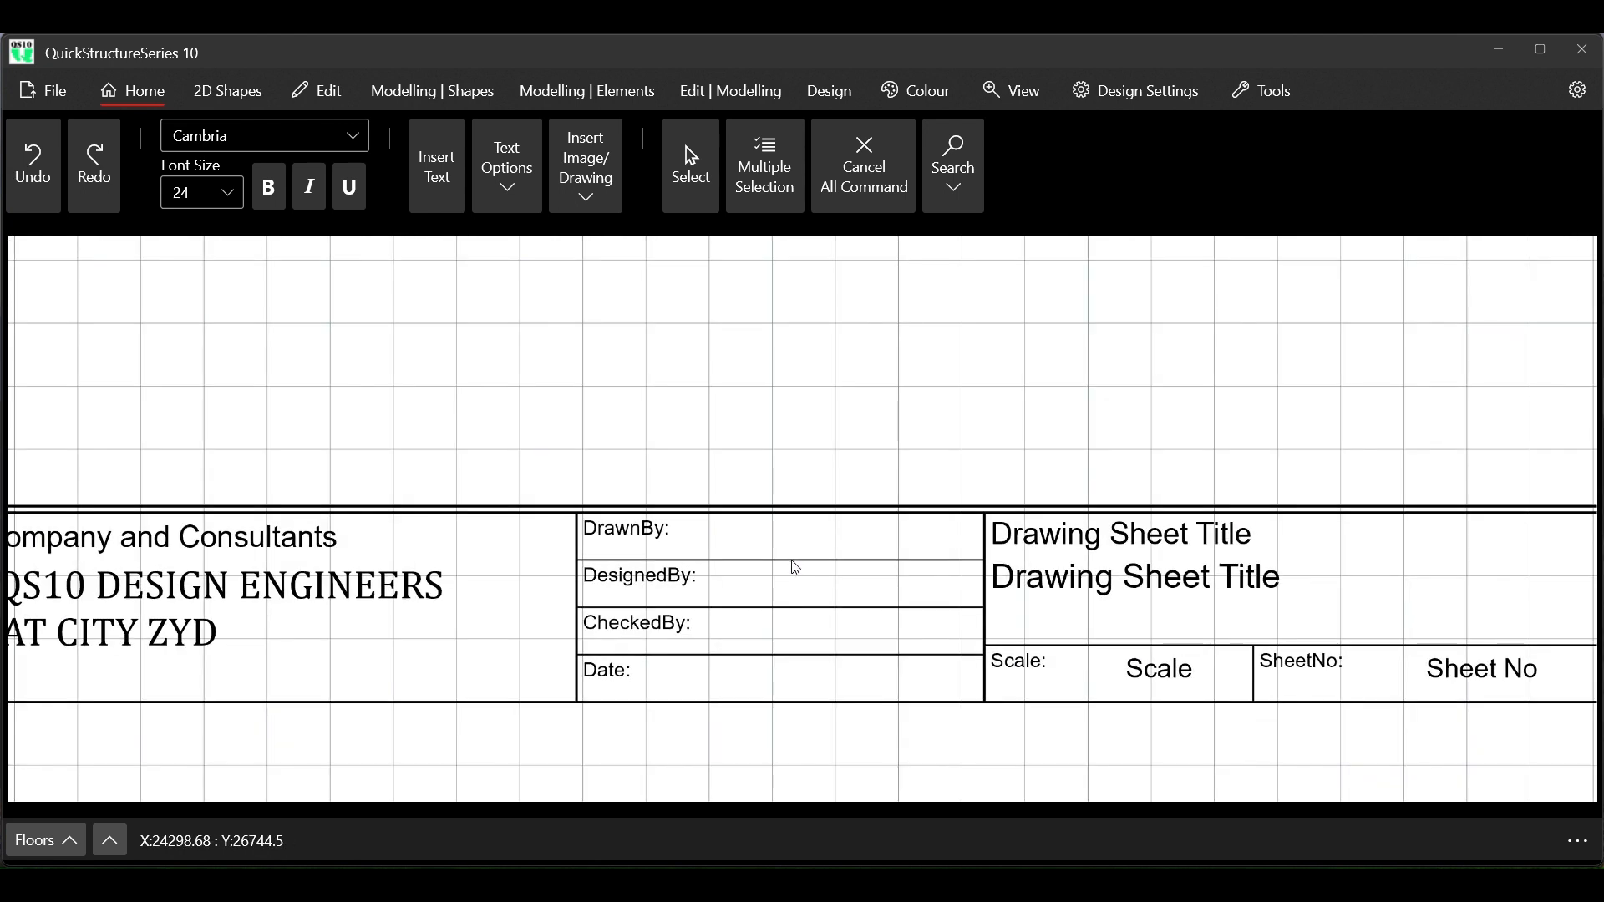
scroll(795, 569, "down", 2)
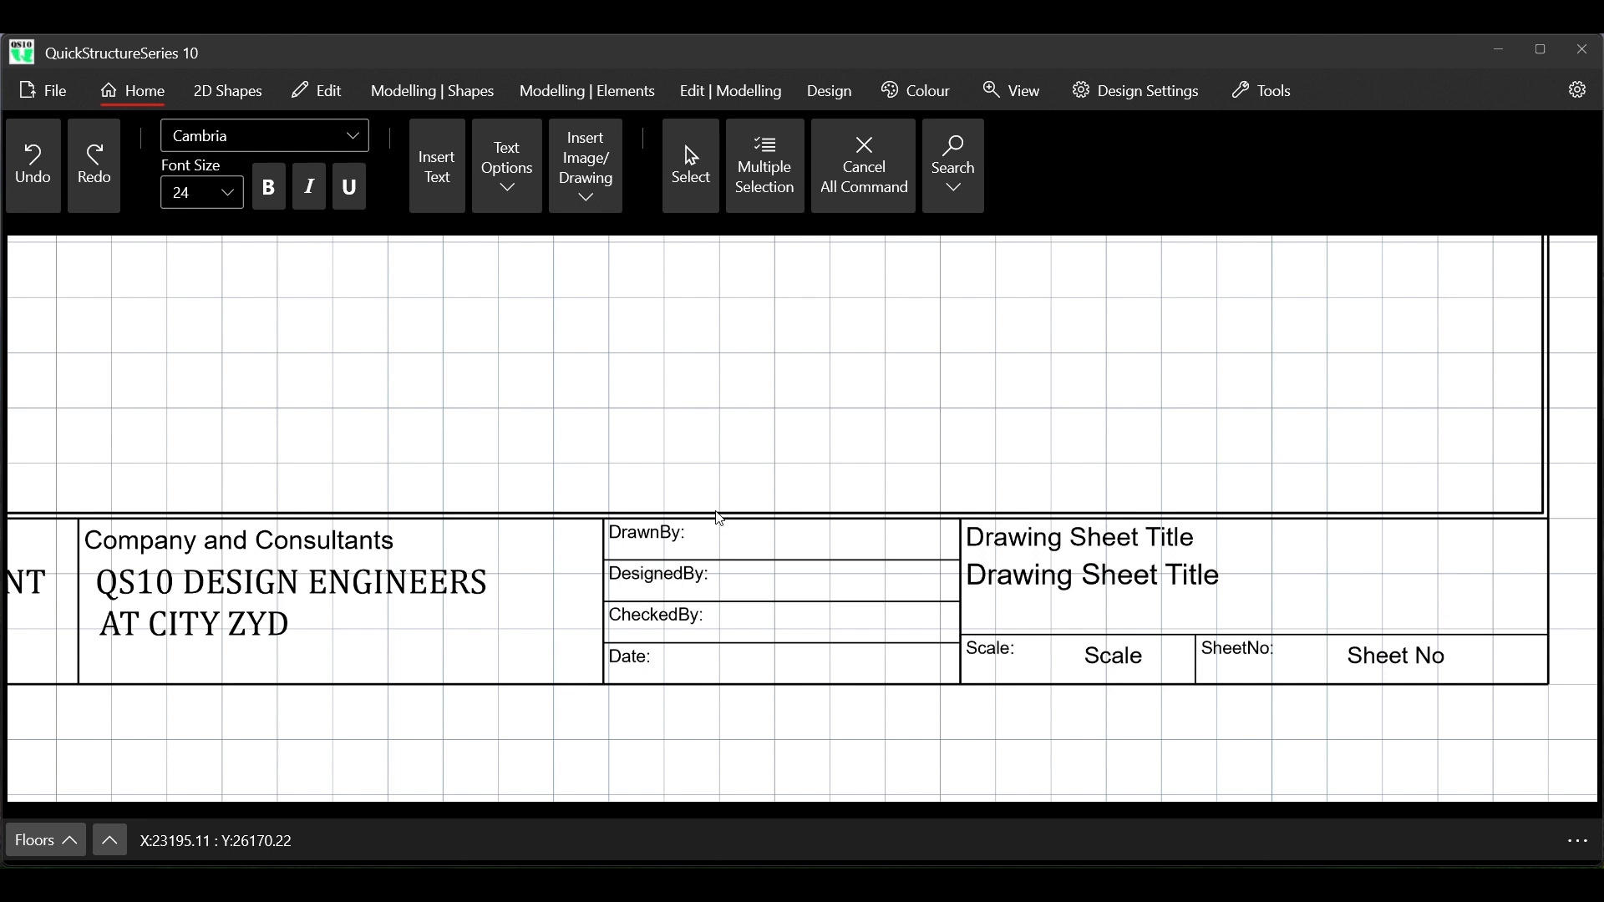
left_click(691, 157)
left_click(656, 545)
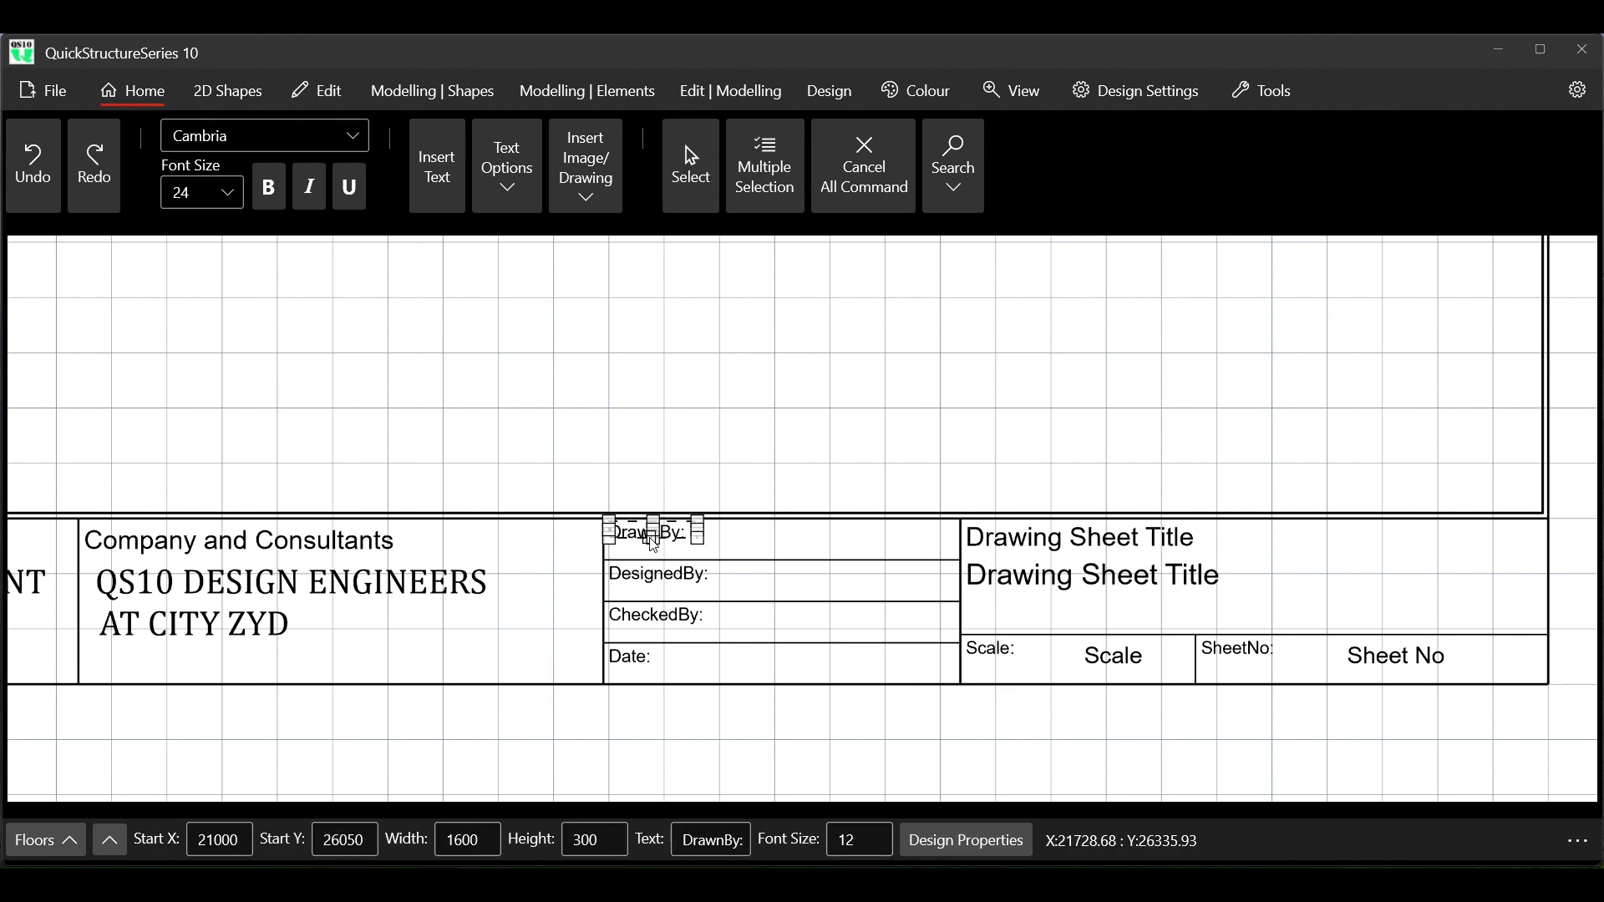
left_click(323, 93)
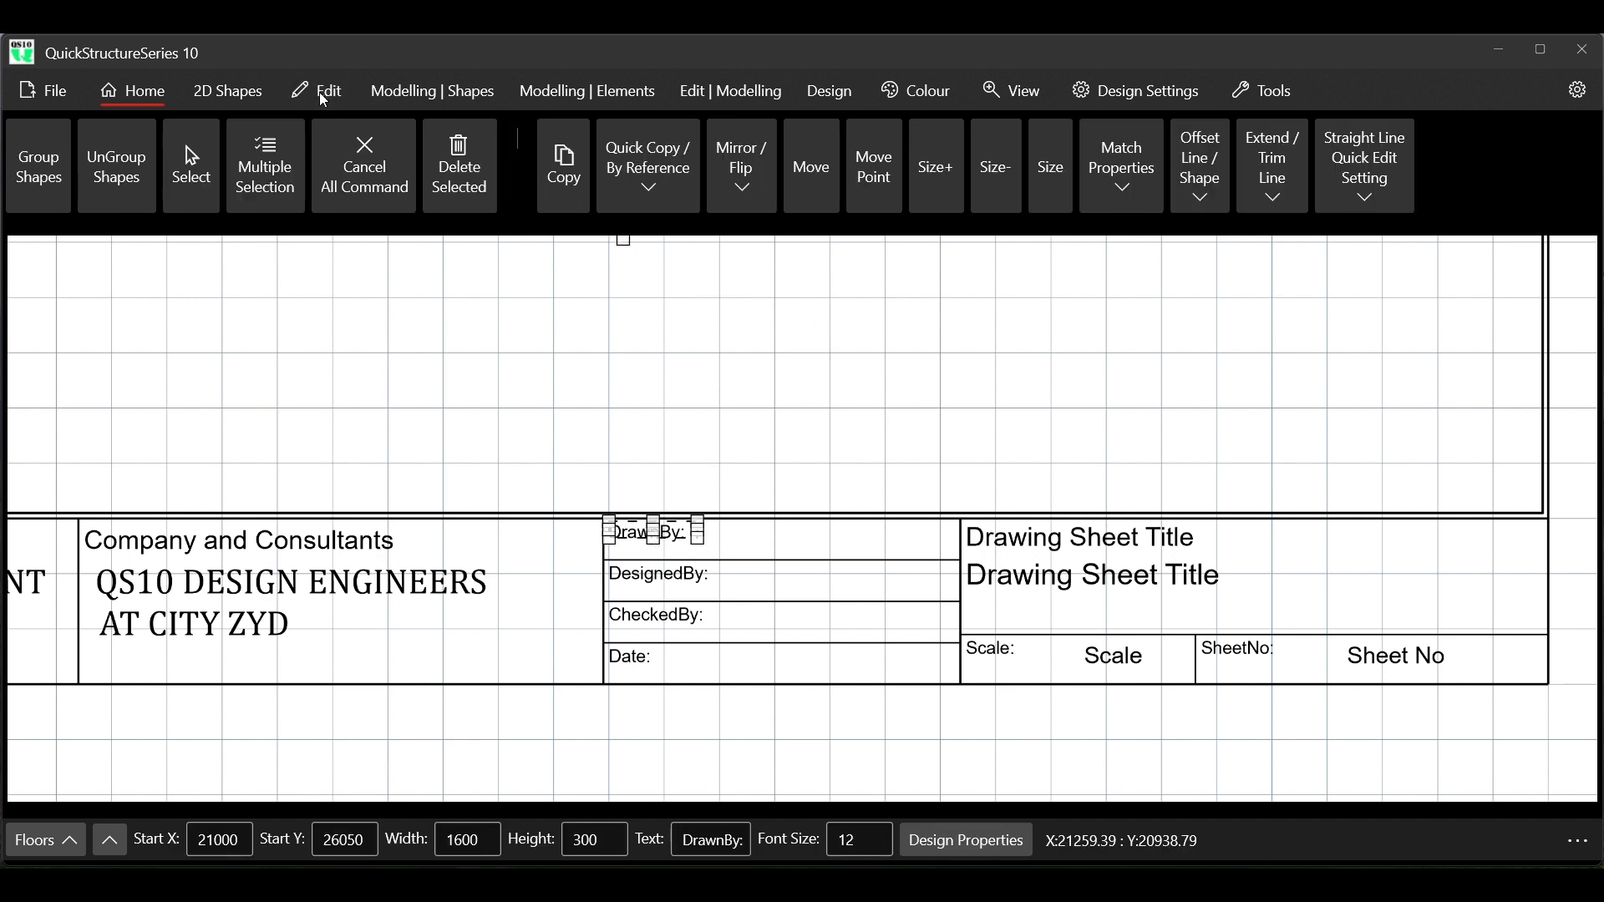
left_click(572, 173)
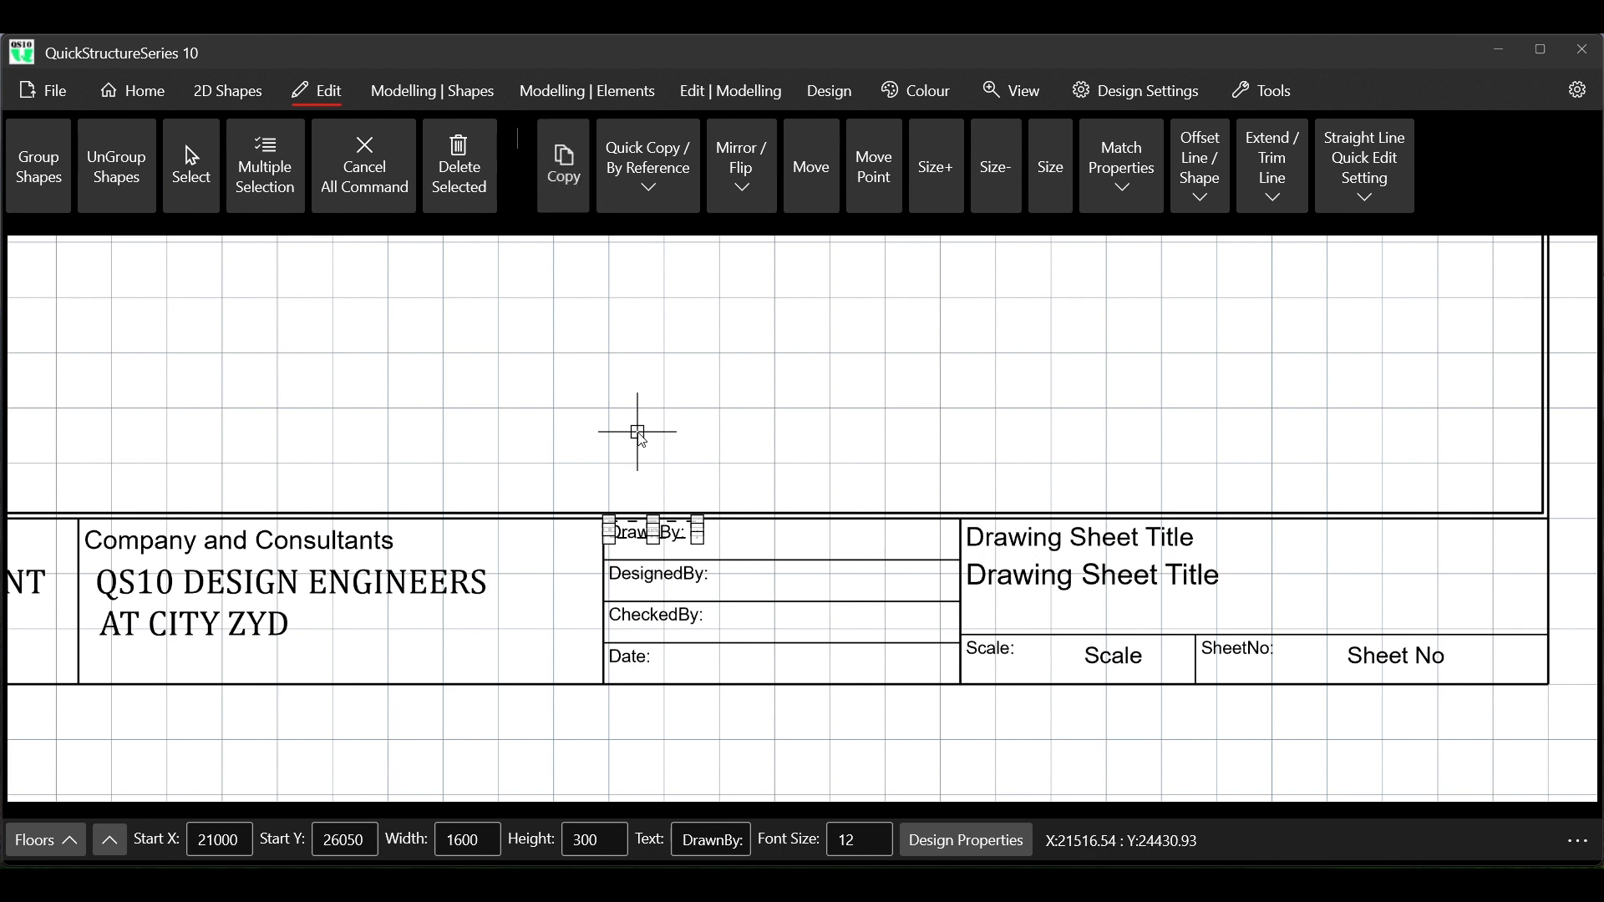
left_click(630, 530)
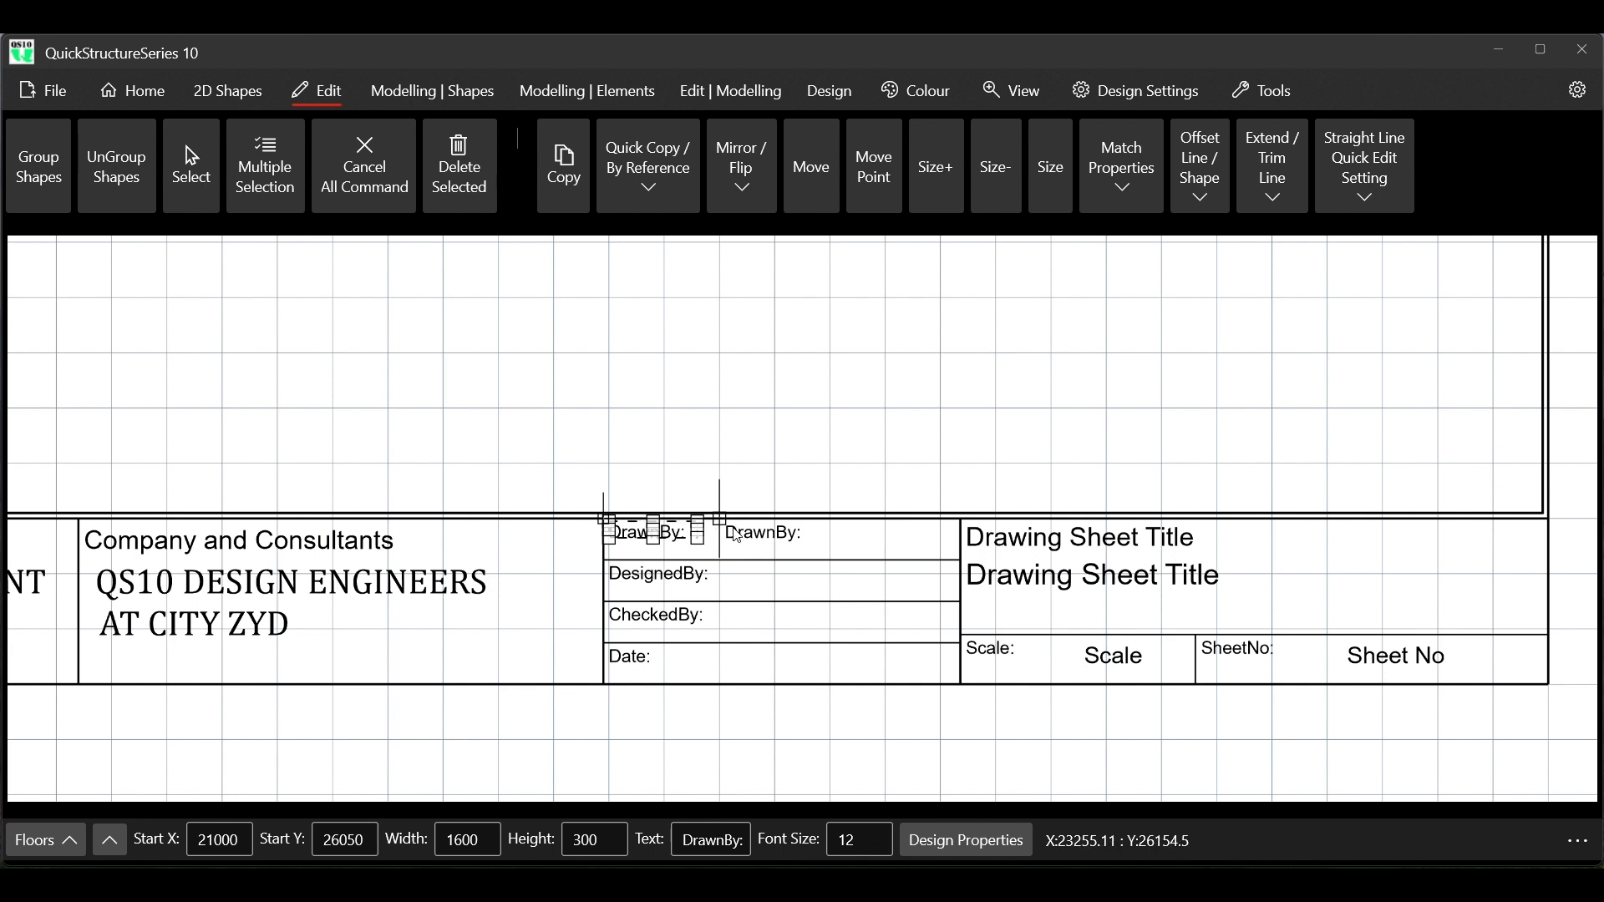
left_click(736, 535)
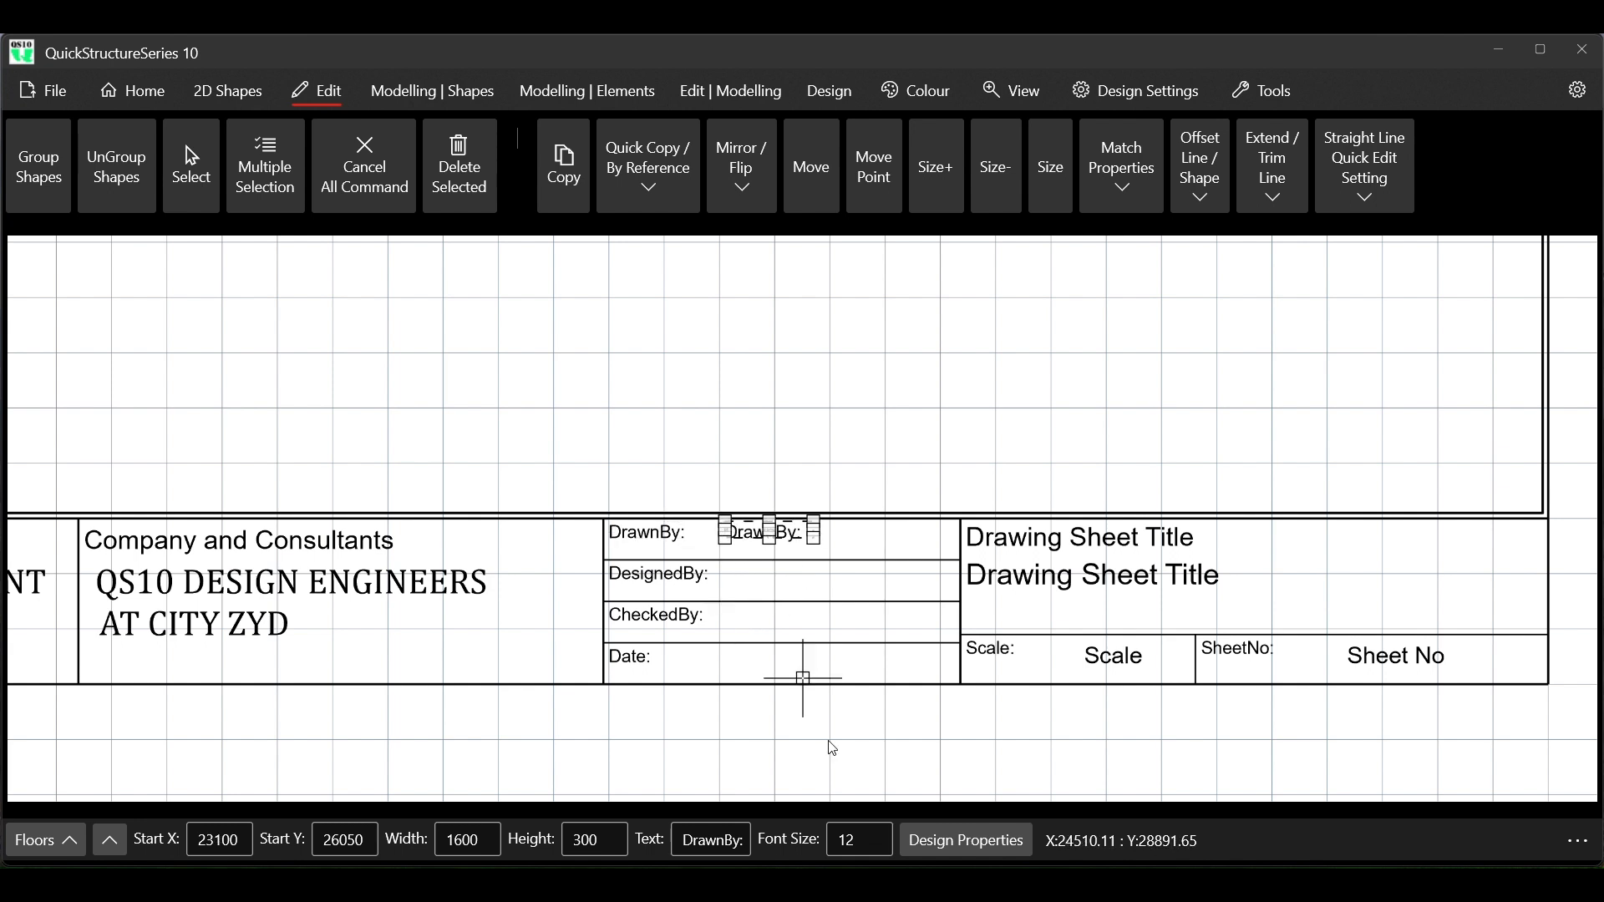
Change the copied DrawnBy: text beside the DrawnBy label to XDS
left_click(682, 840)
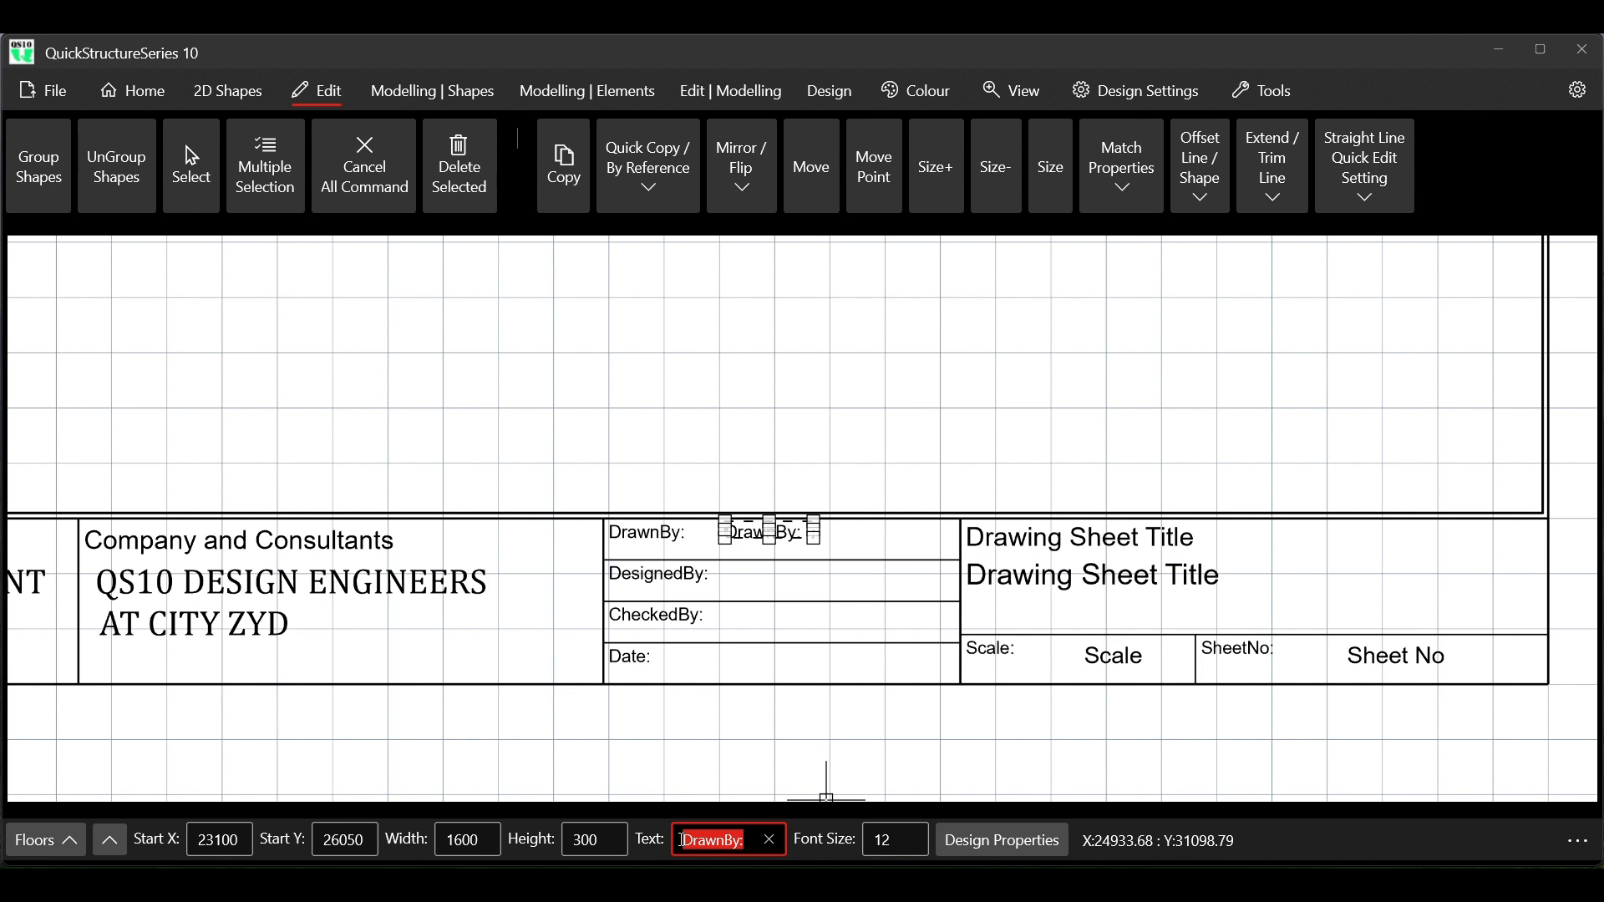
type("XD")
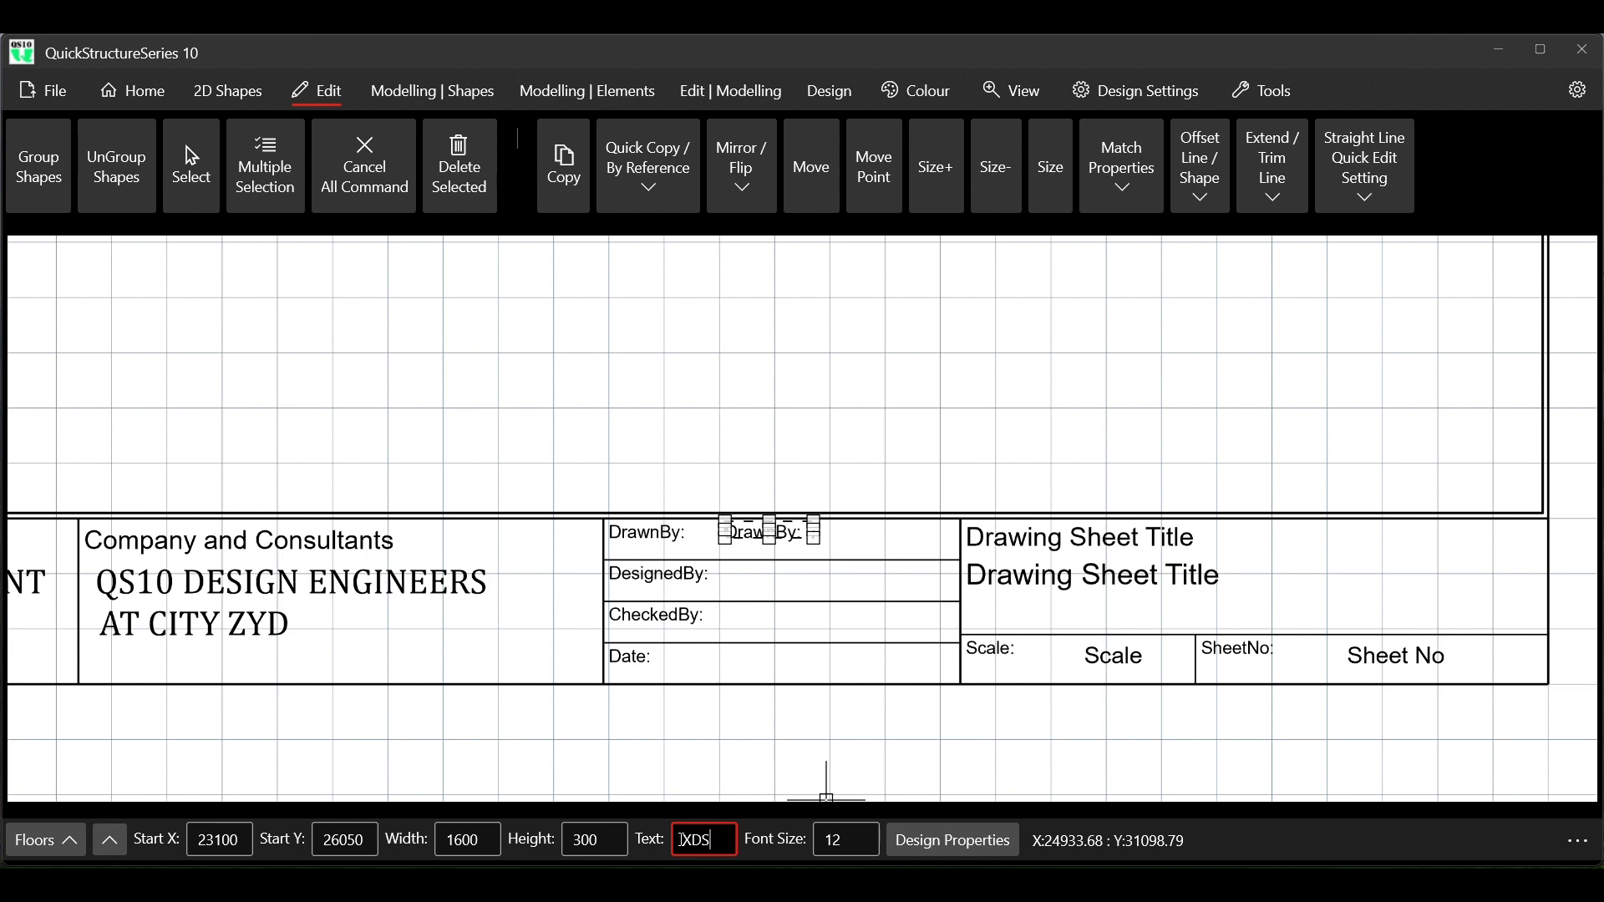
type("S")
key("Return")
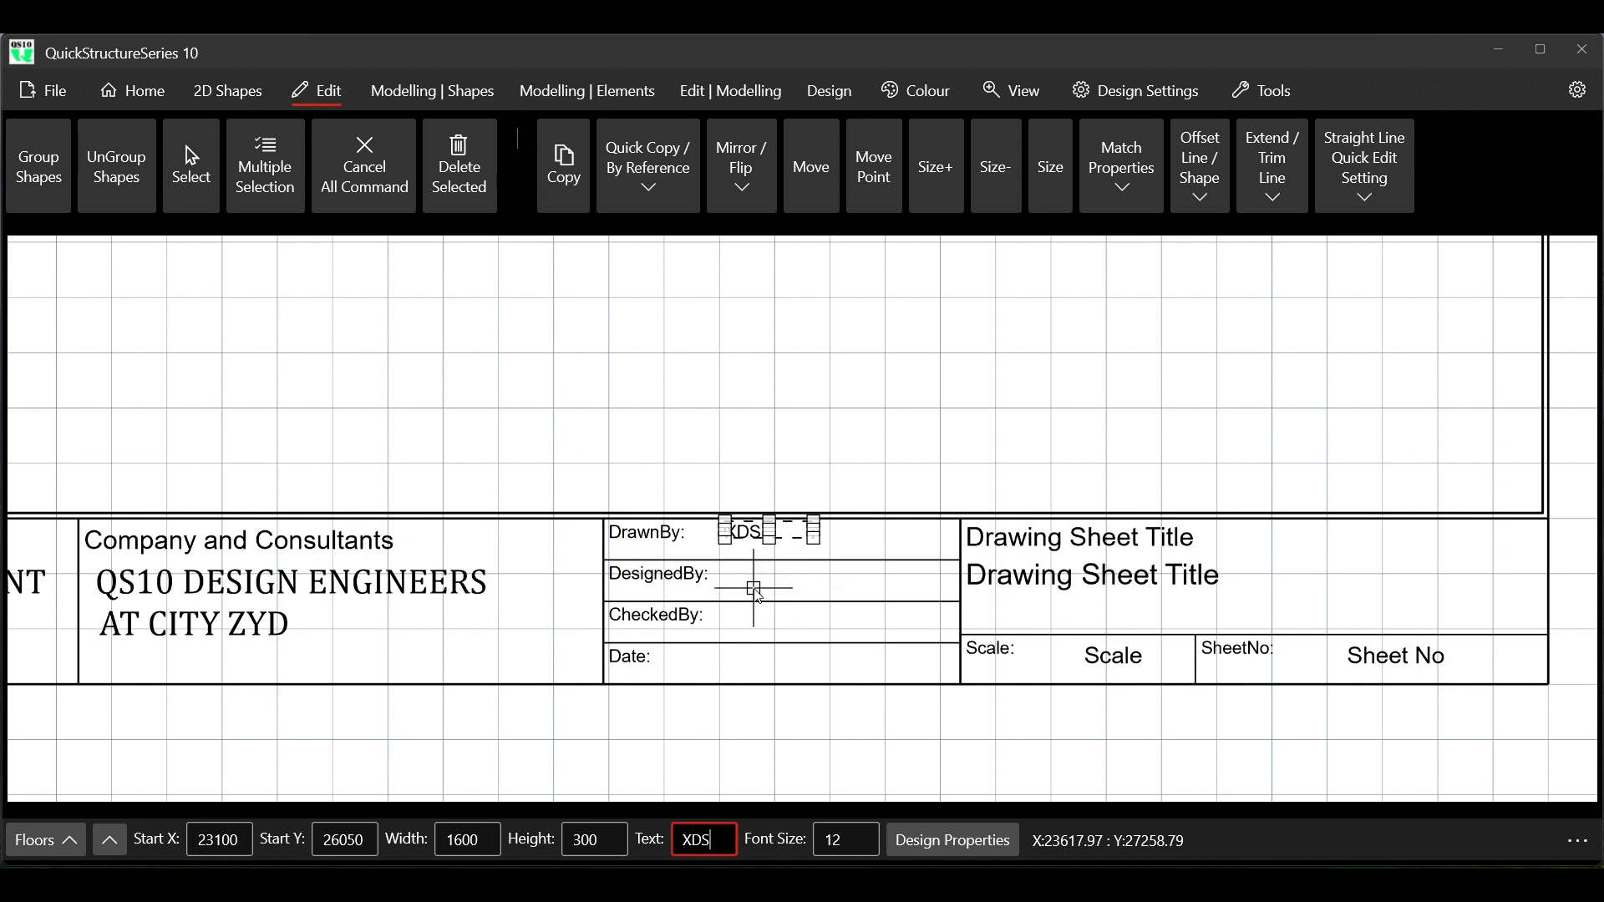
Copy the XDS text down into the DesignedBy, CheckedBy and Date rows, at start Y 26750, 27500 and 28250
left_click(585, 151)
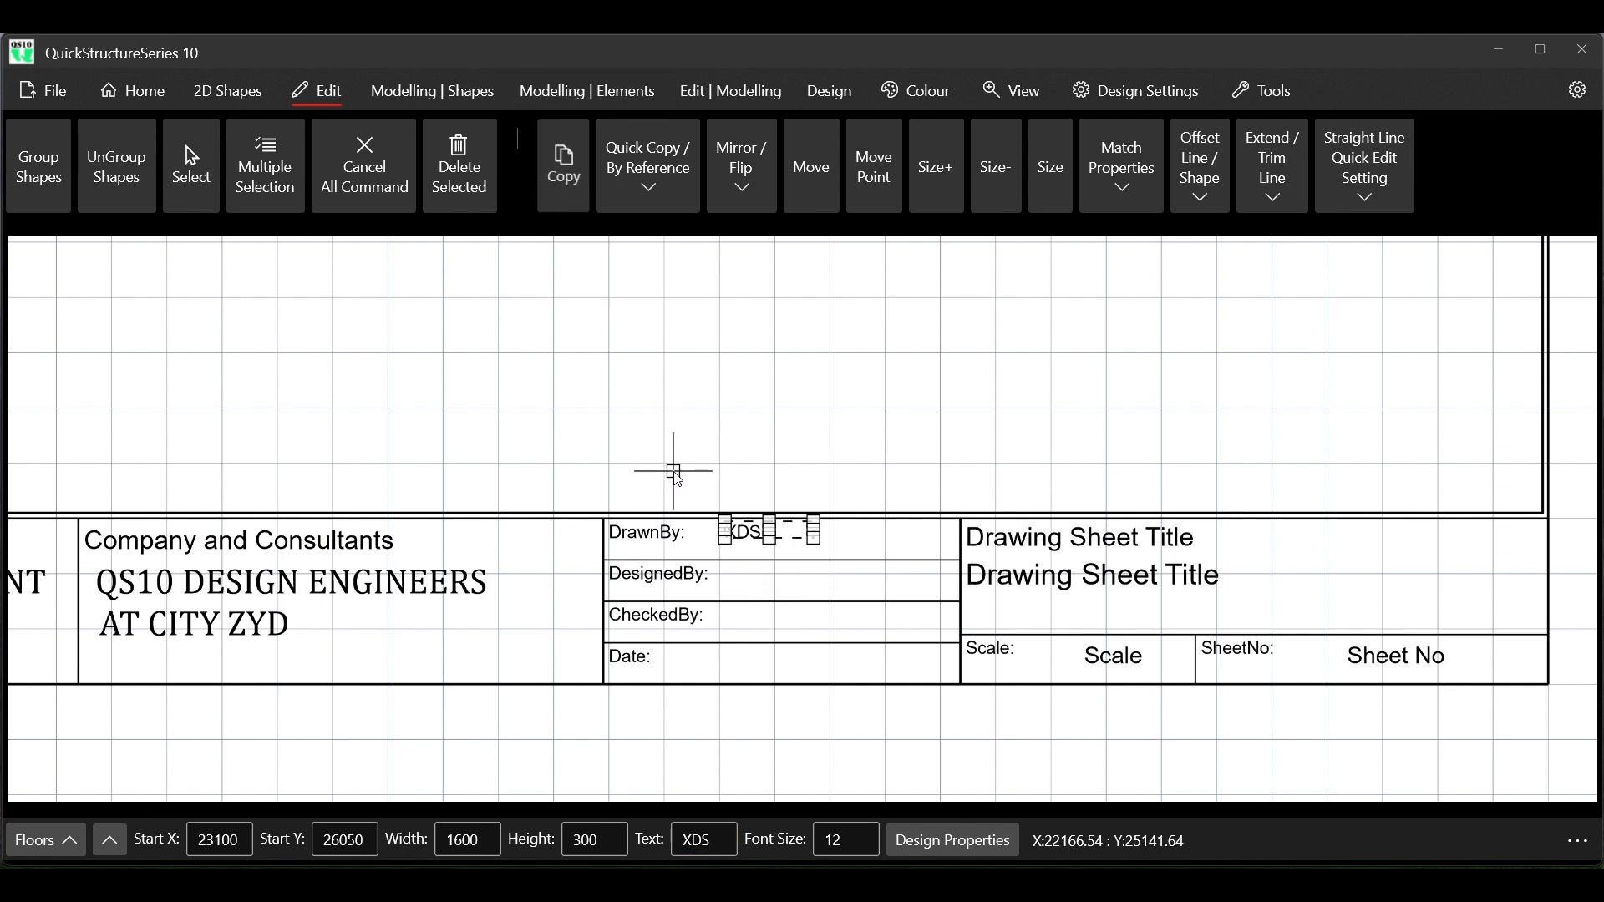
left_click(726, 519)
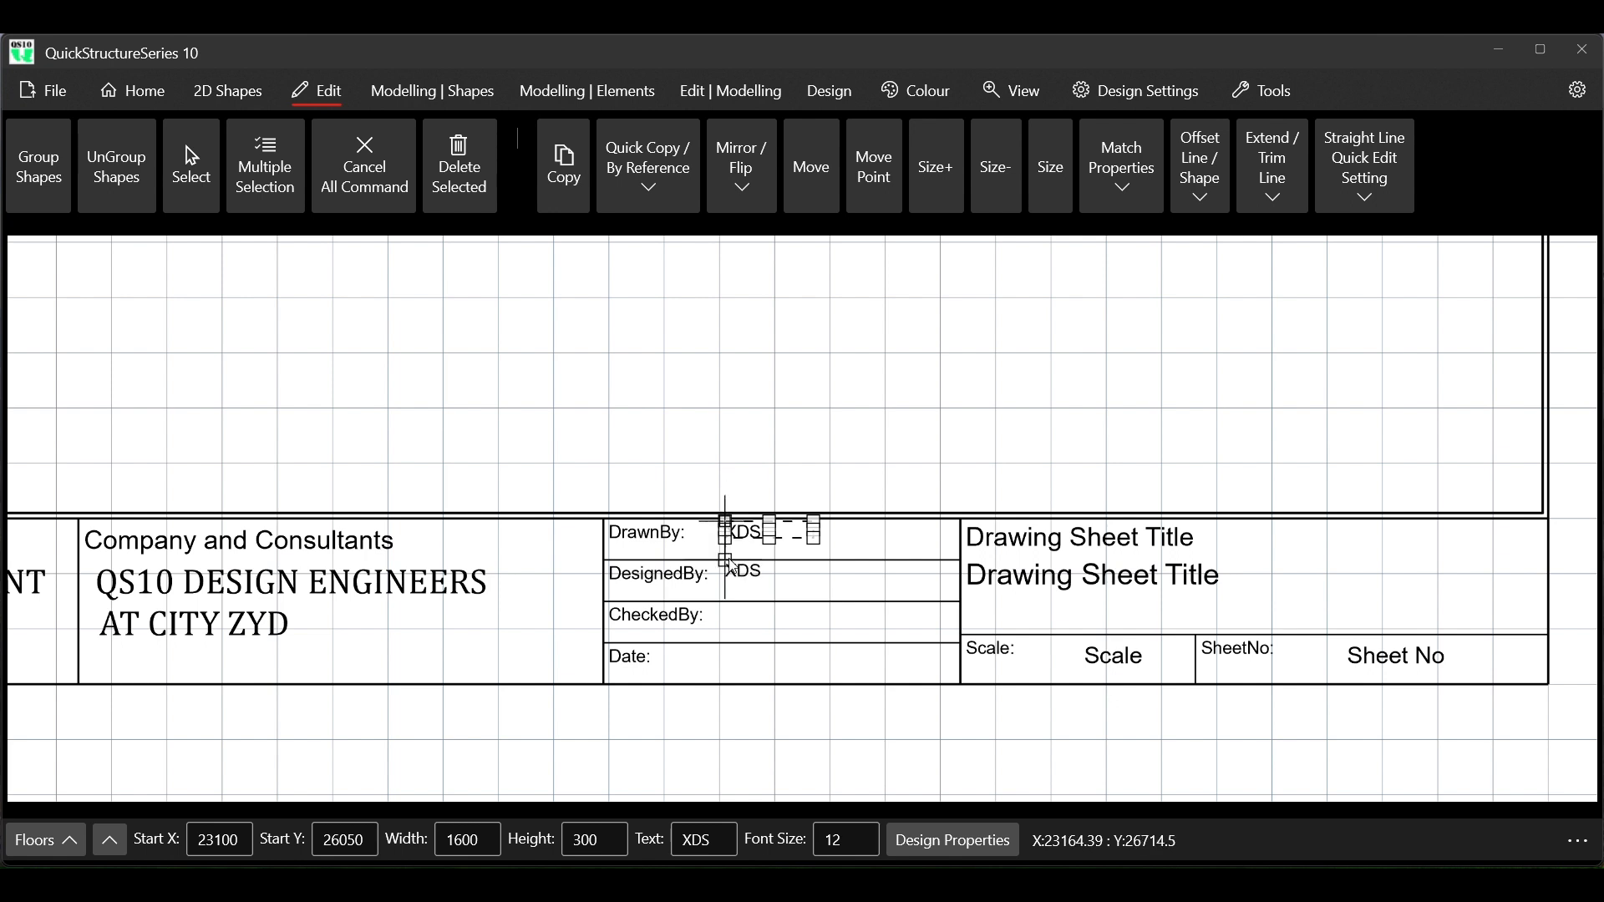
left_click(732, 566)
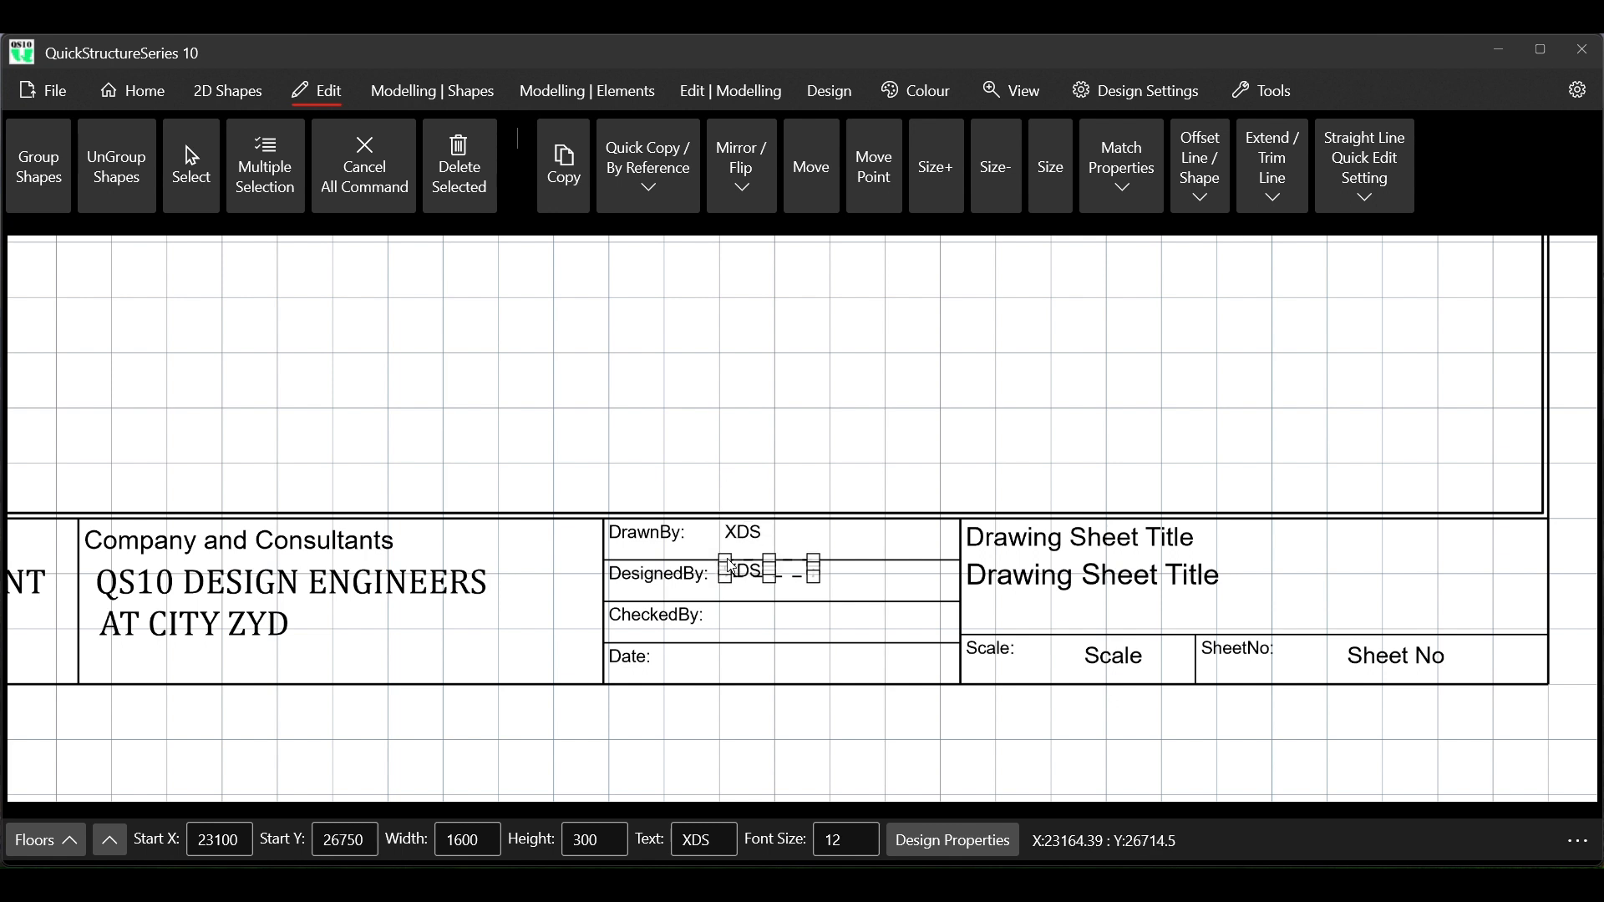
left_click(727, 572)
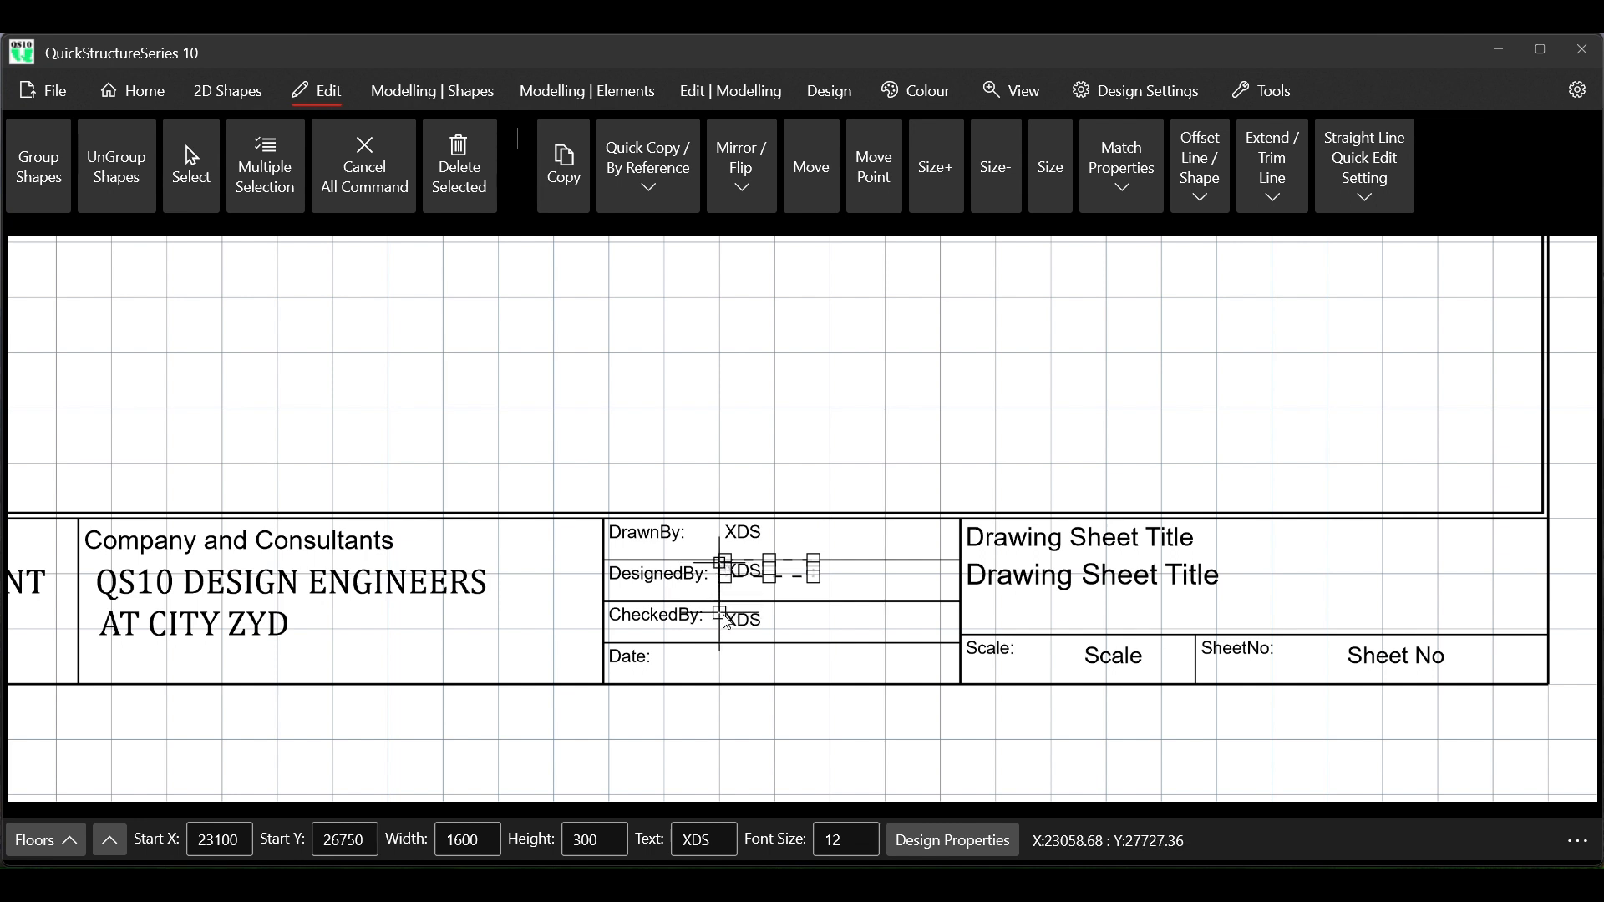
left_click(727, 612)
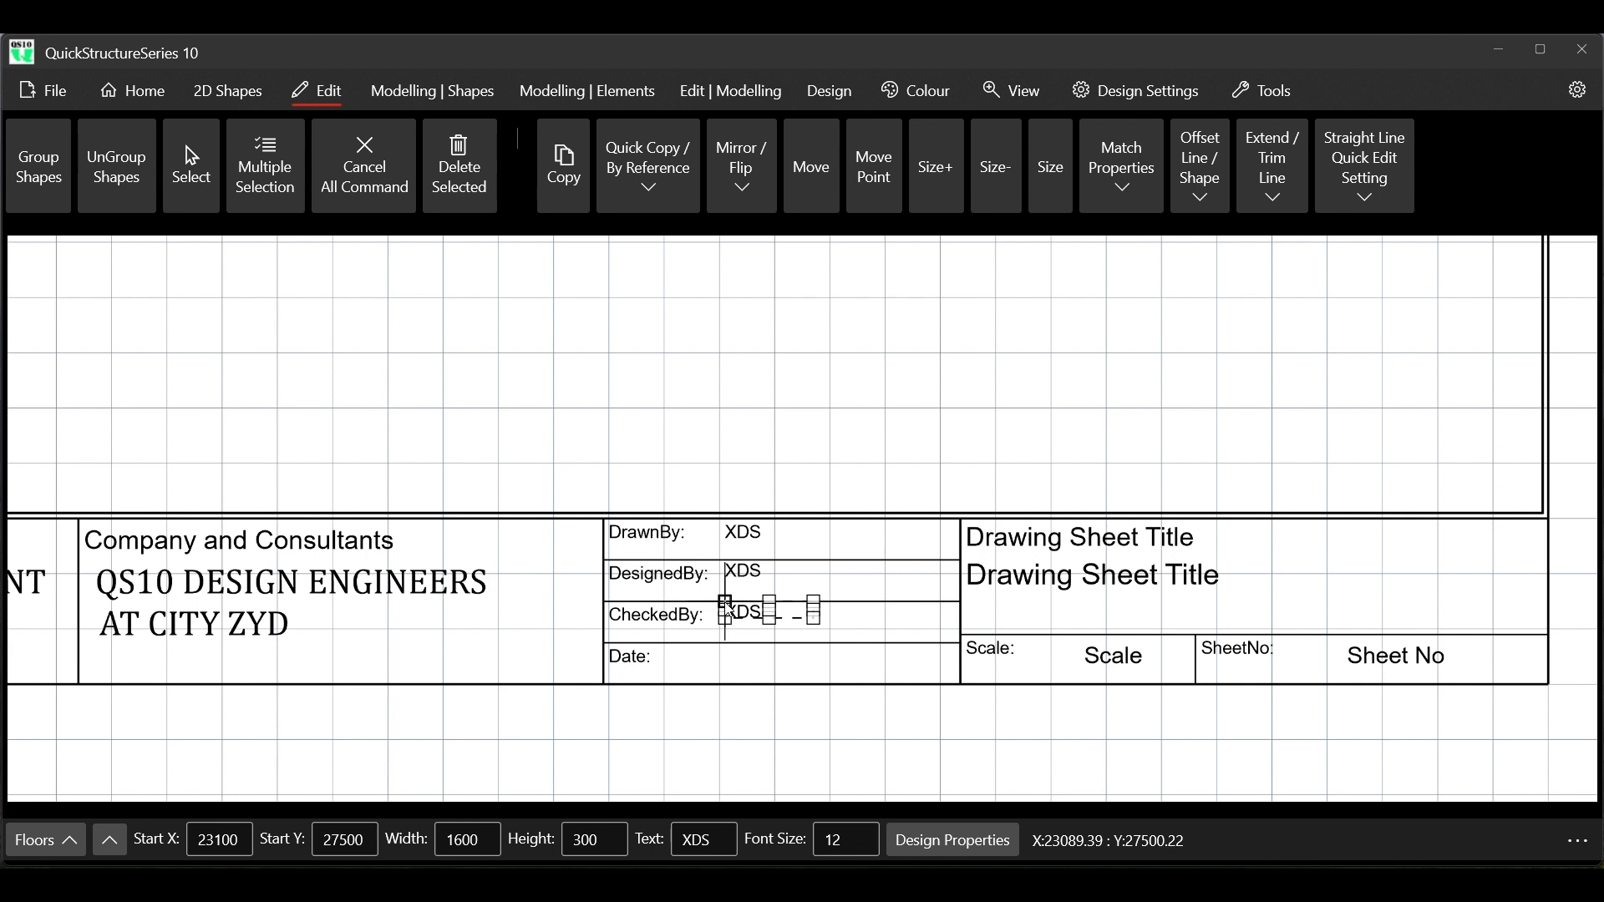
left_click(727, 612)
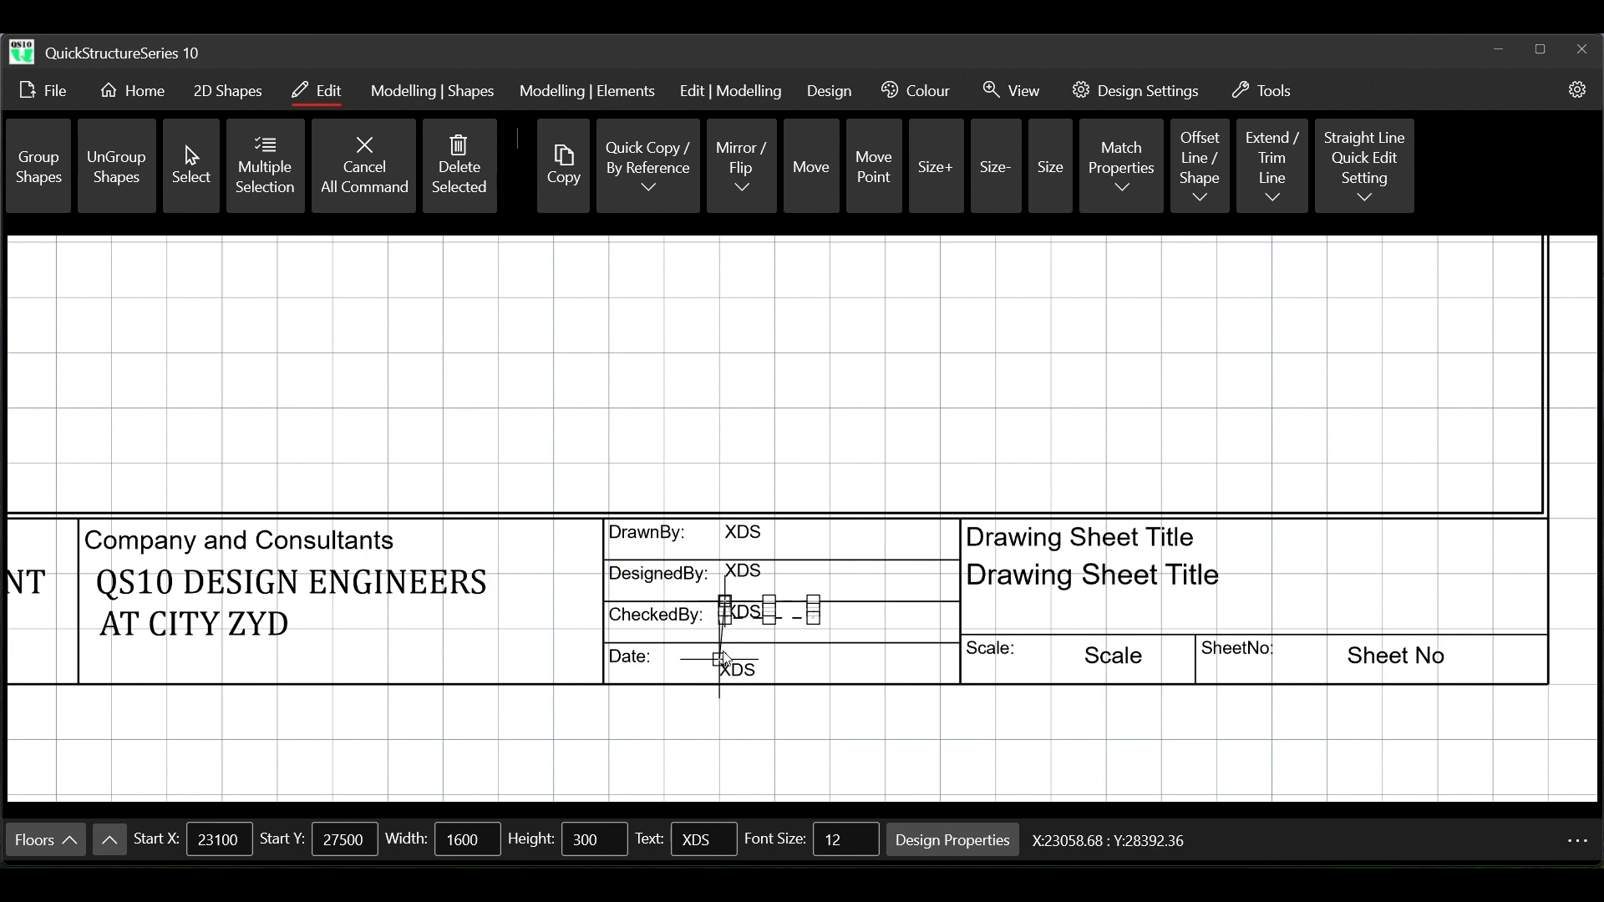
left_click(724, 653)
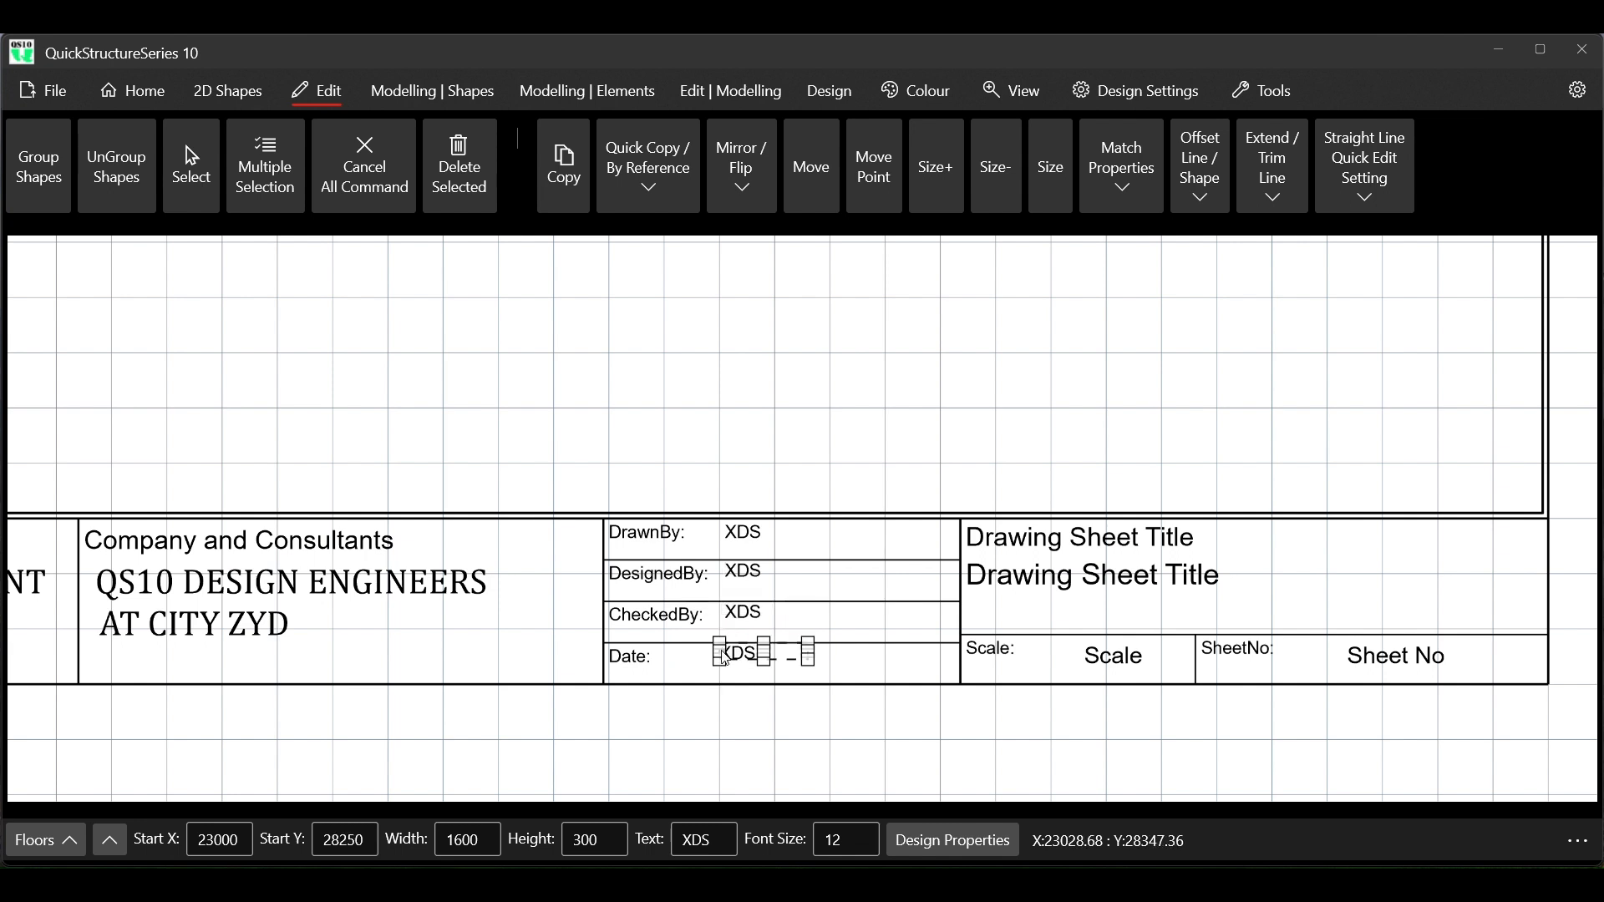
Change the copied XDS text in the Date row to APRIL 2025 and end the command
left_click(711, 839)
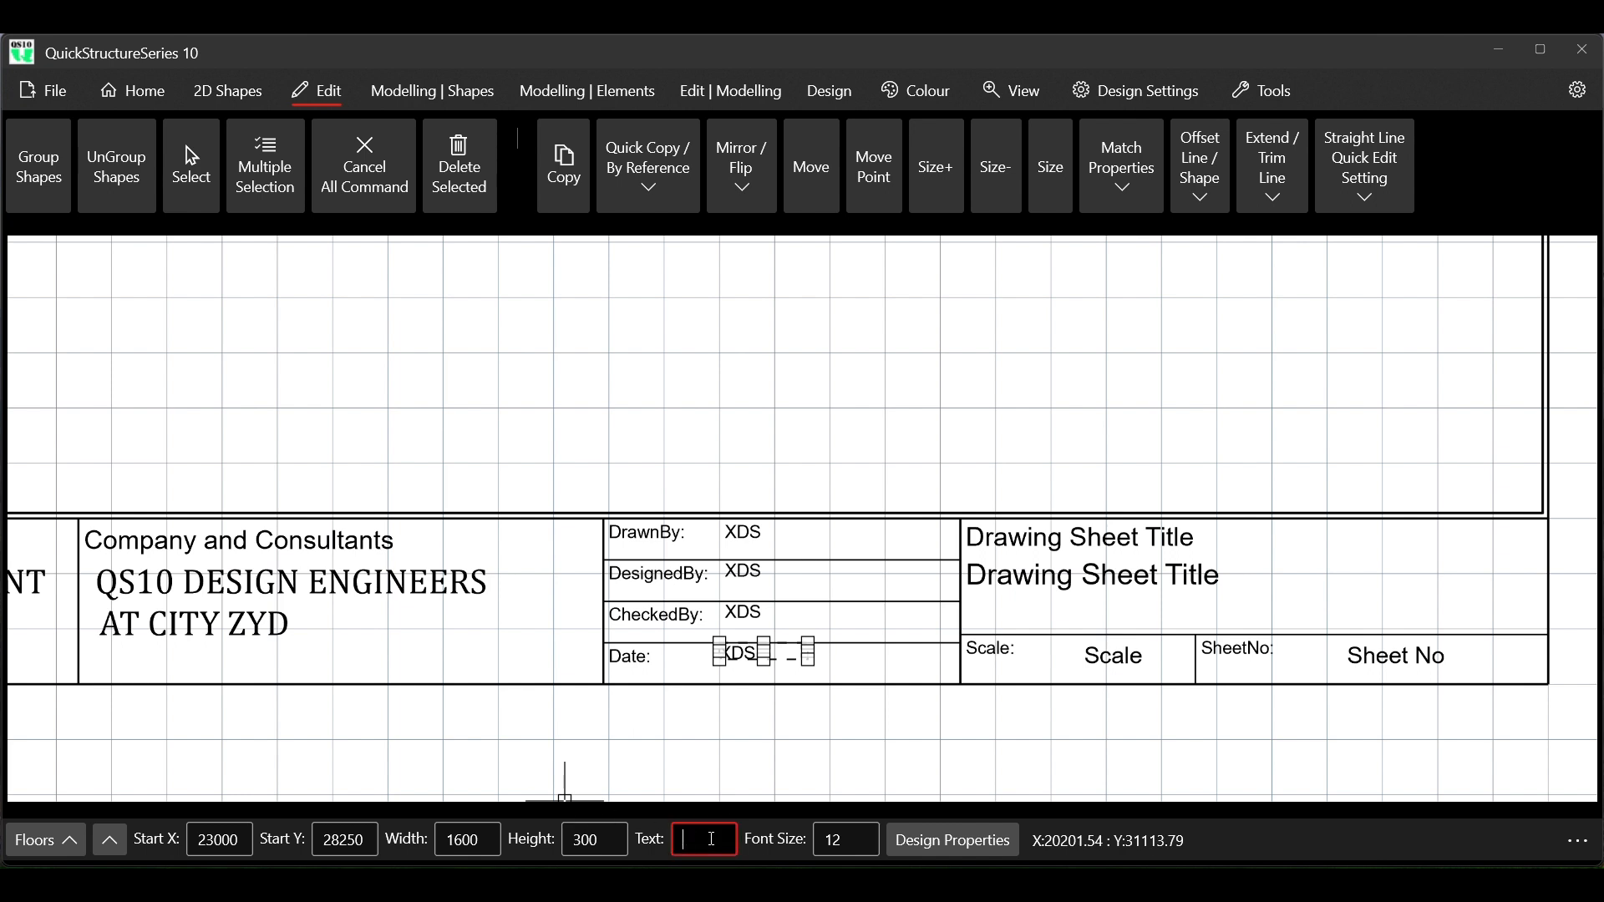
type("APRIL 2025")
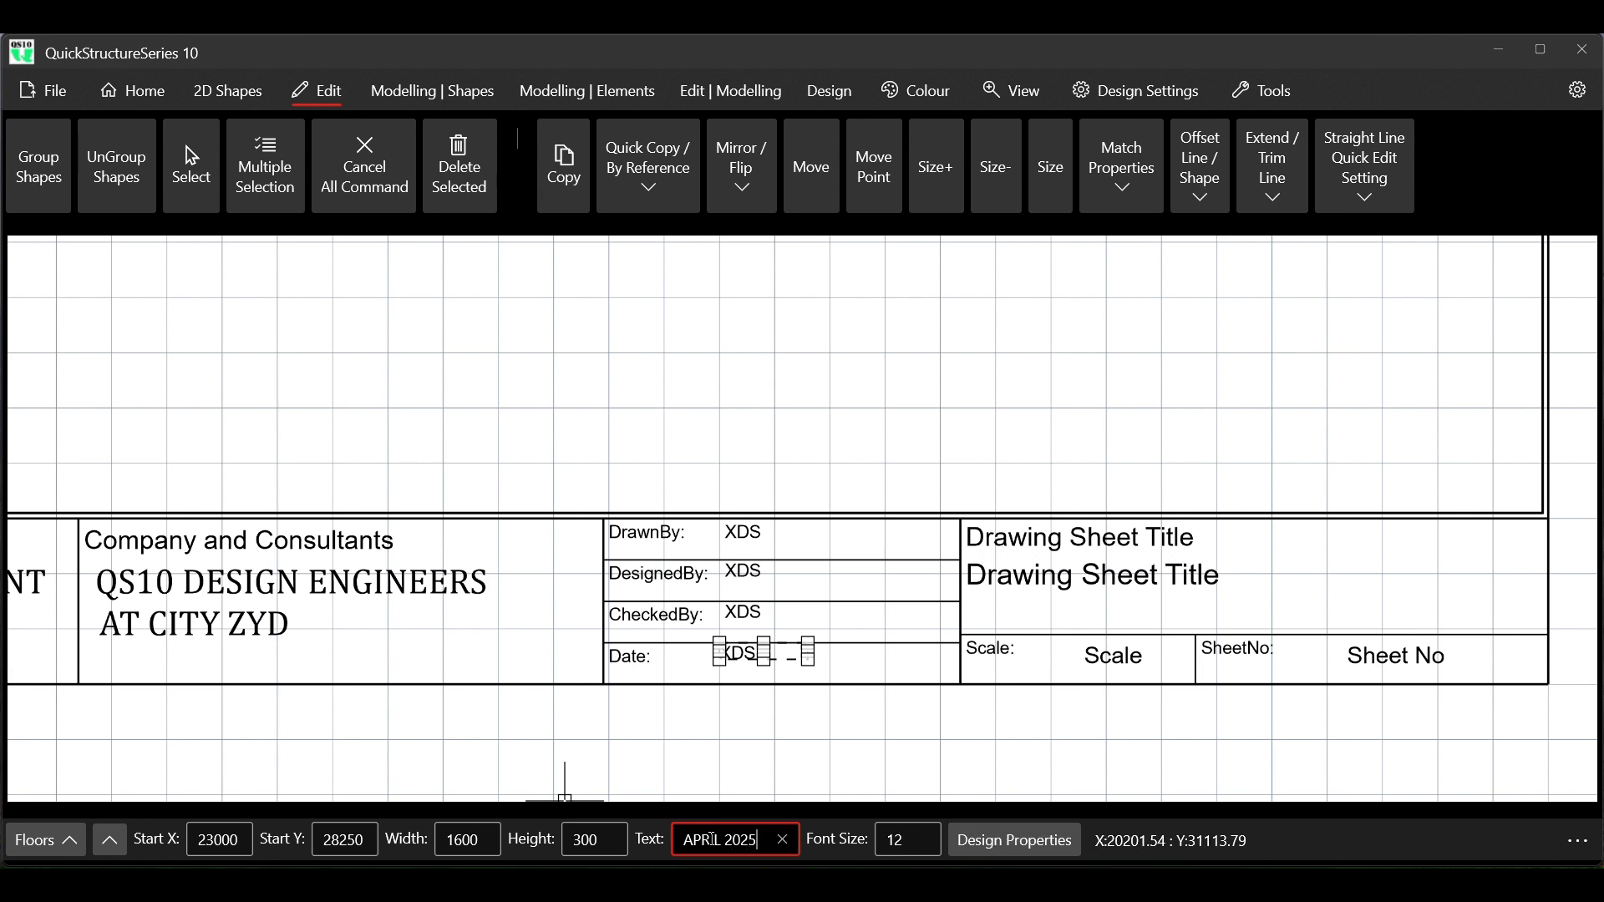
key("Return")
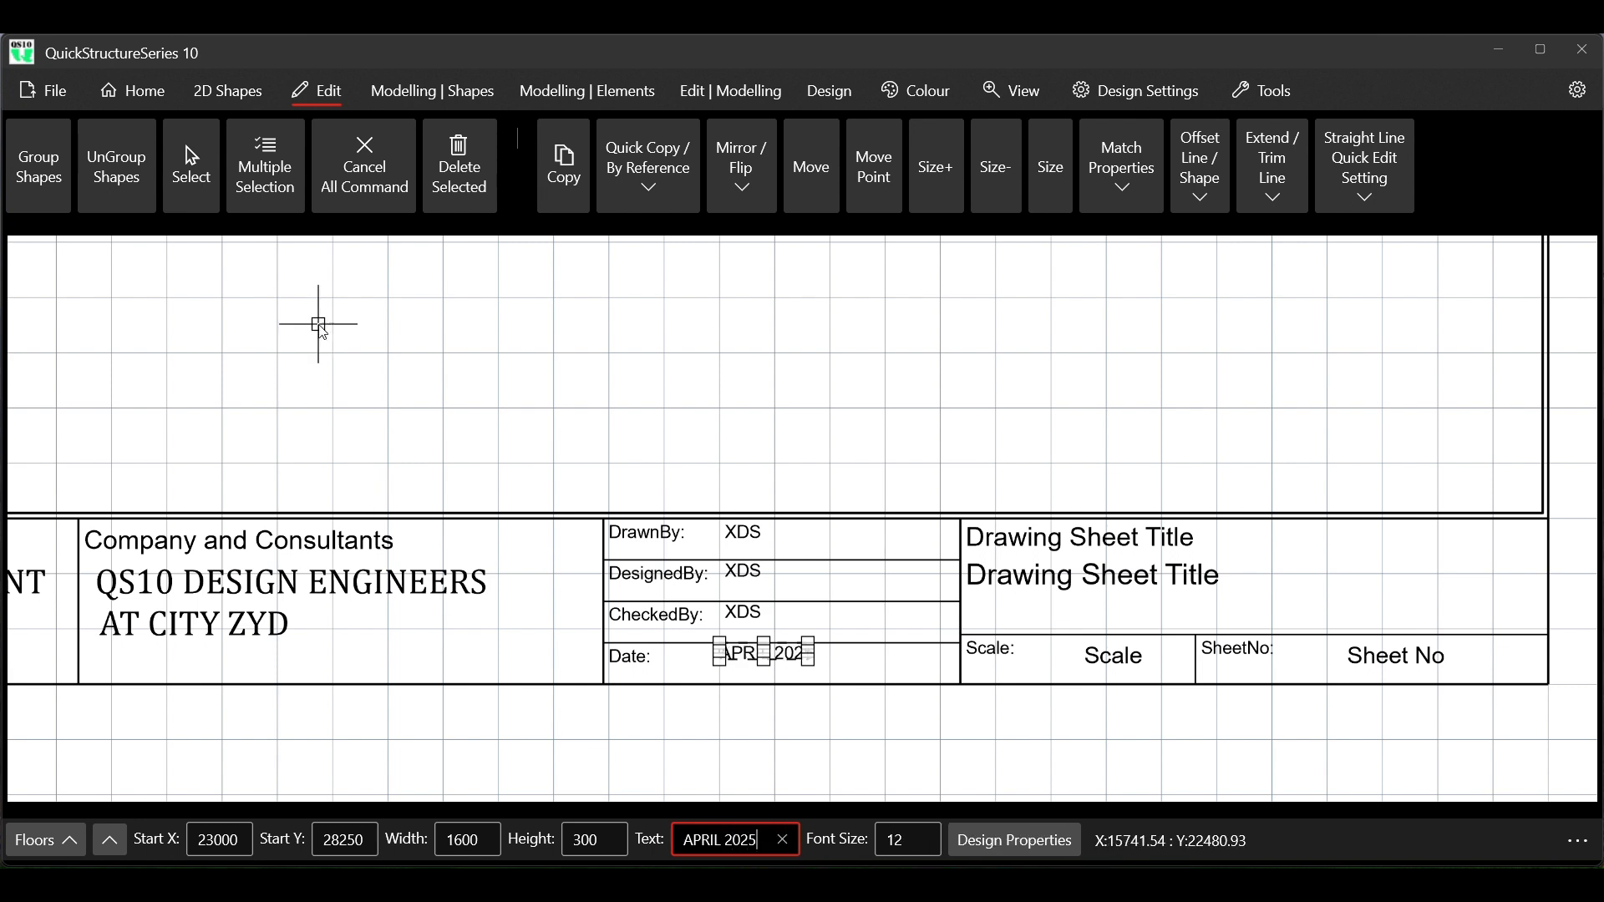
left_click(367, 174)
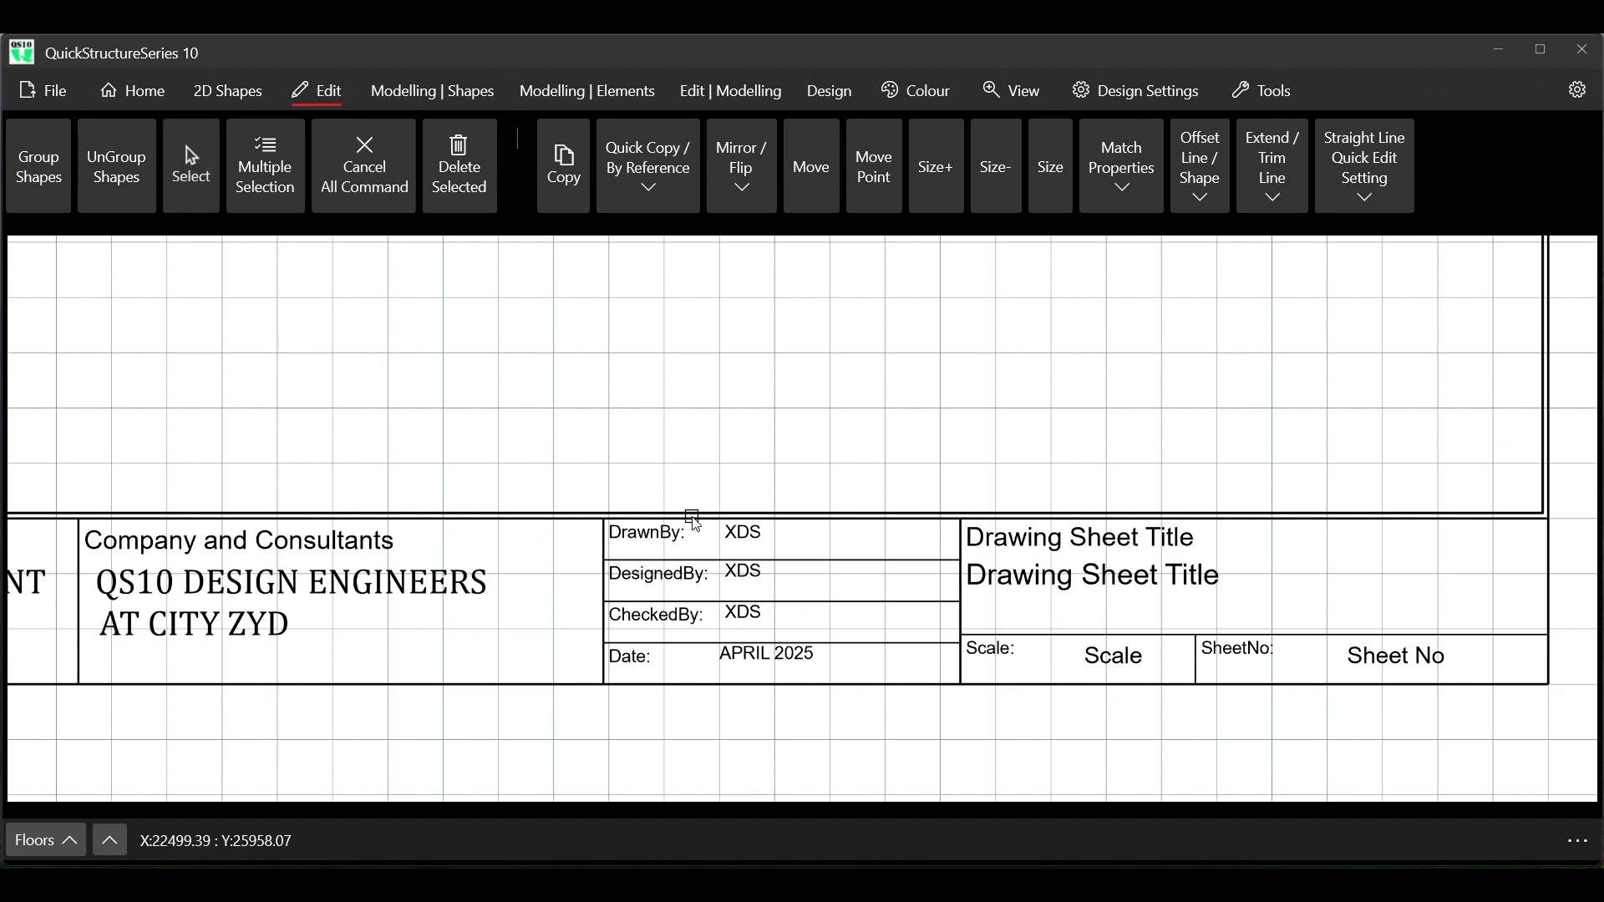
Try Segoe UI on the three XDS entries and APRIL 2025 together, set their font to Comic Sans MS and end the command
left_click(756, 543)
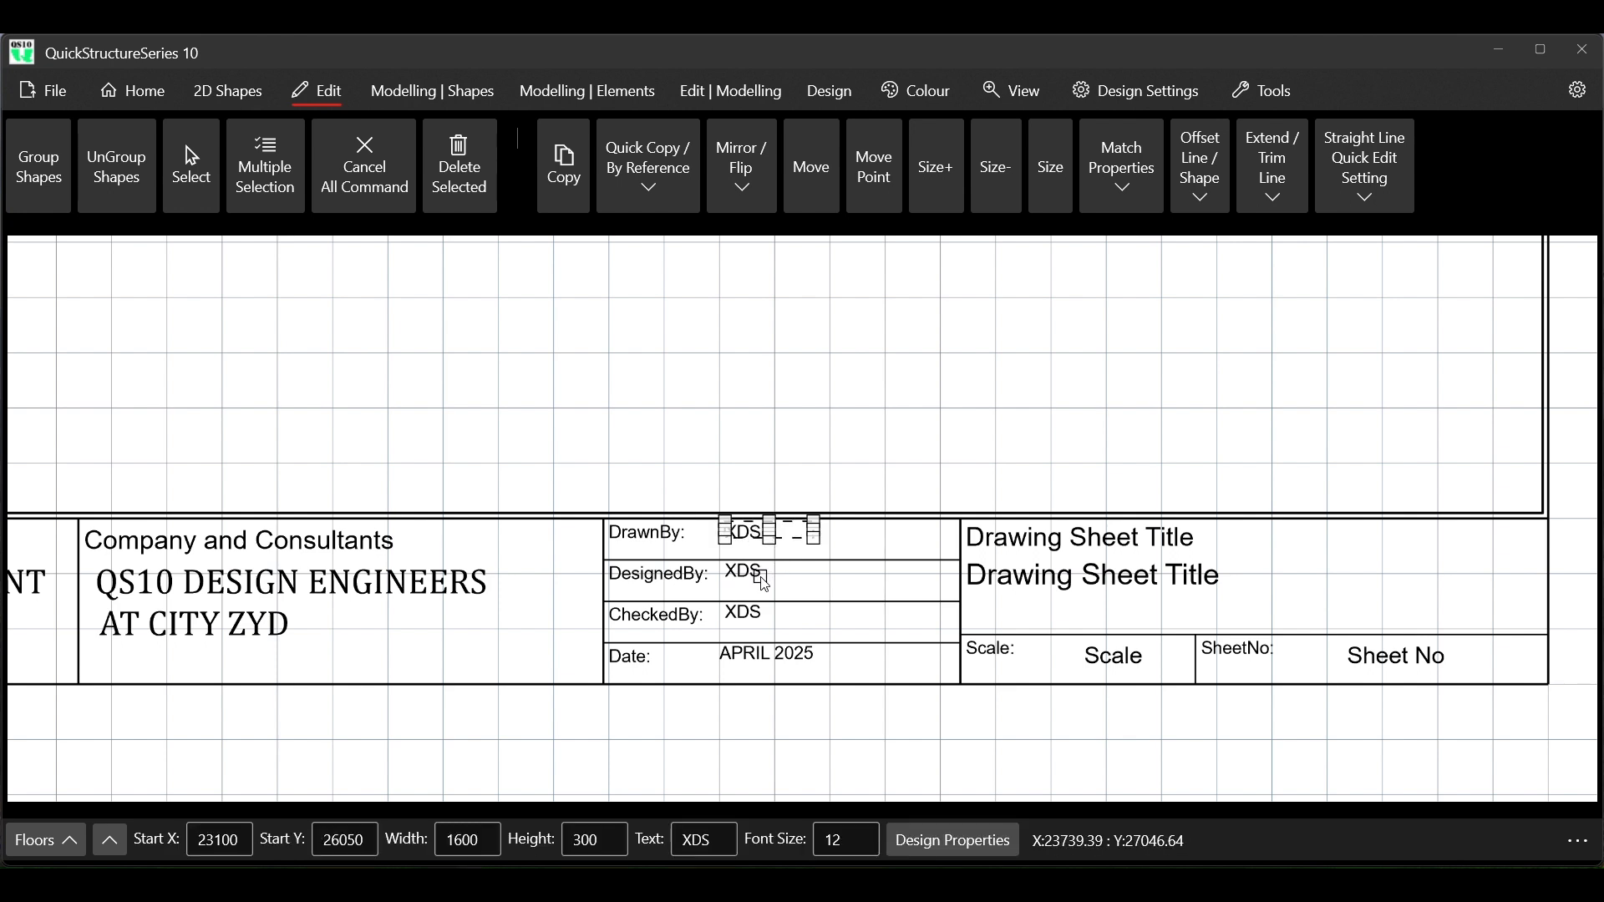
right_click(752, 480)
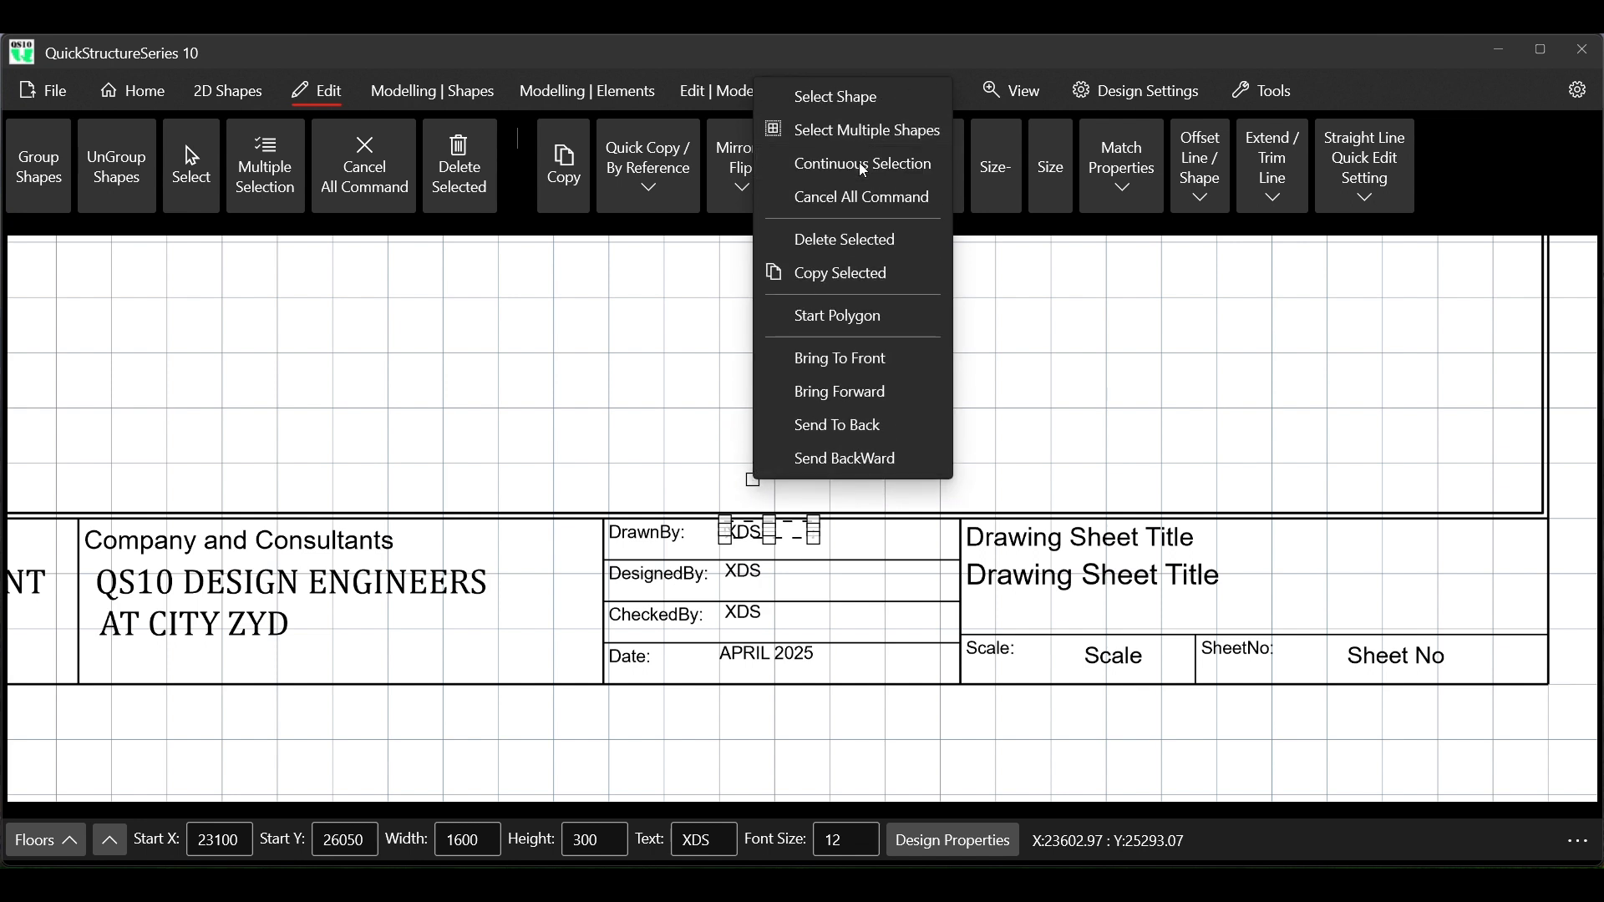
left_click(863, 165)
left_click(751, 585)
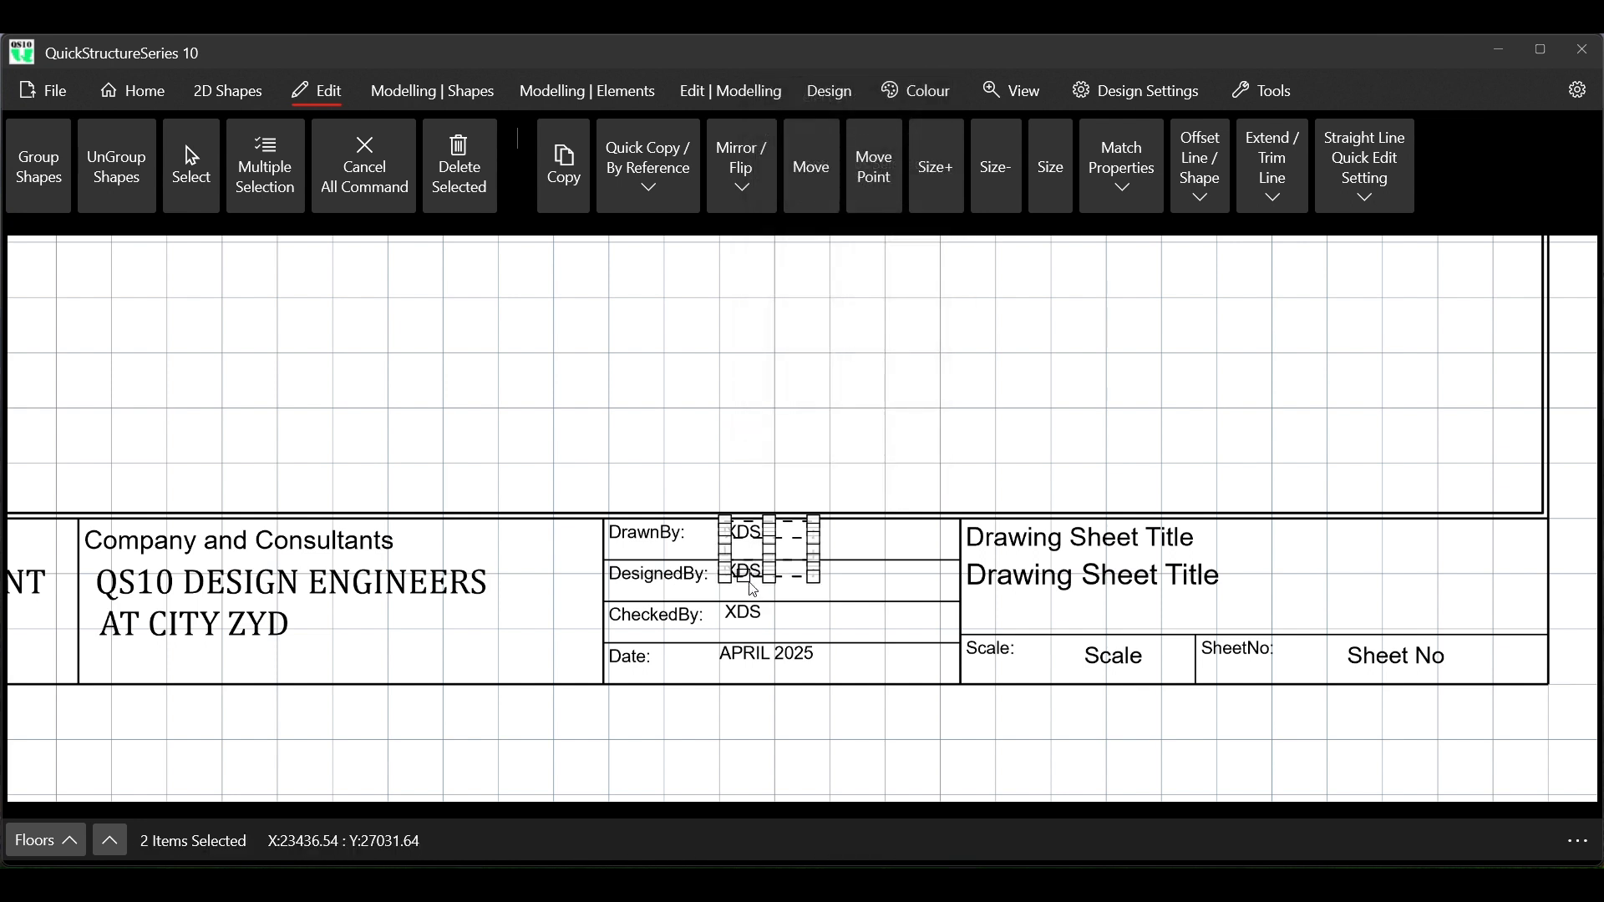
left_click(749, 615)
left_click(752, 654)
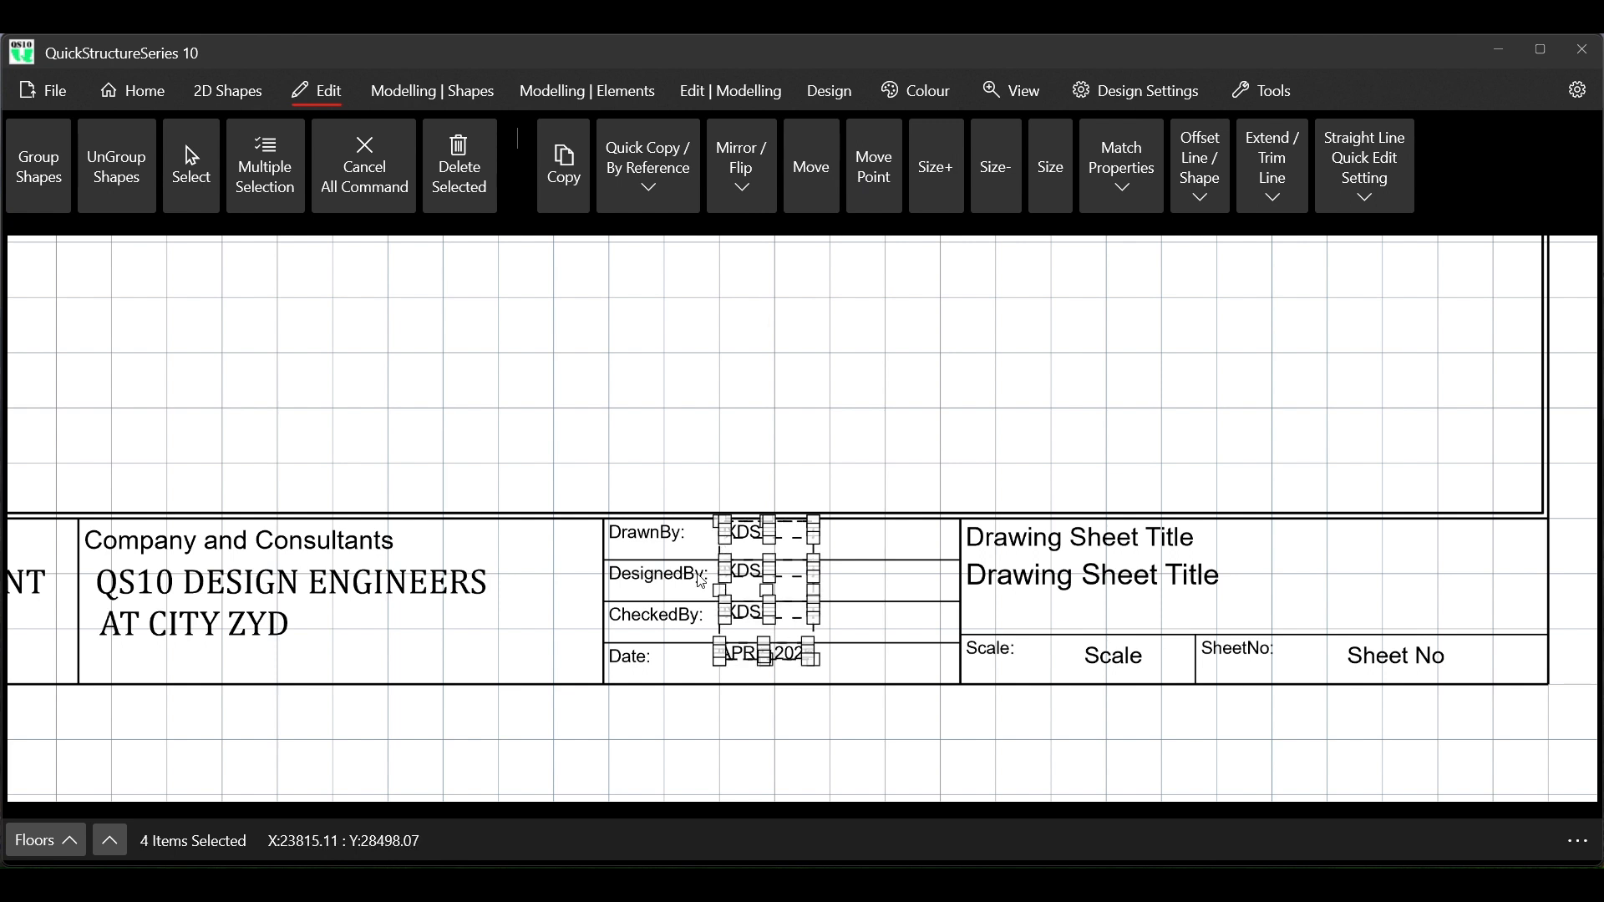
left_click(142, 90)
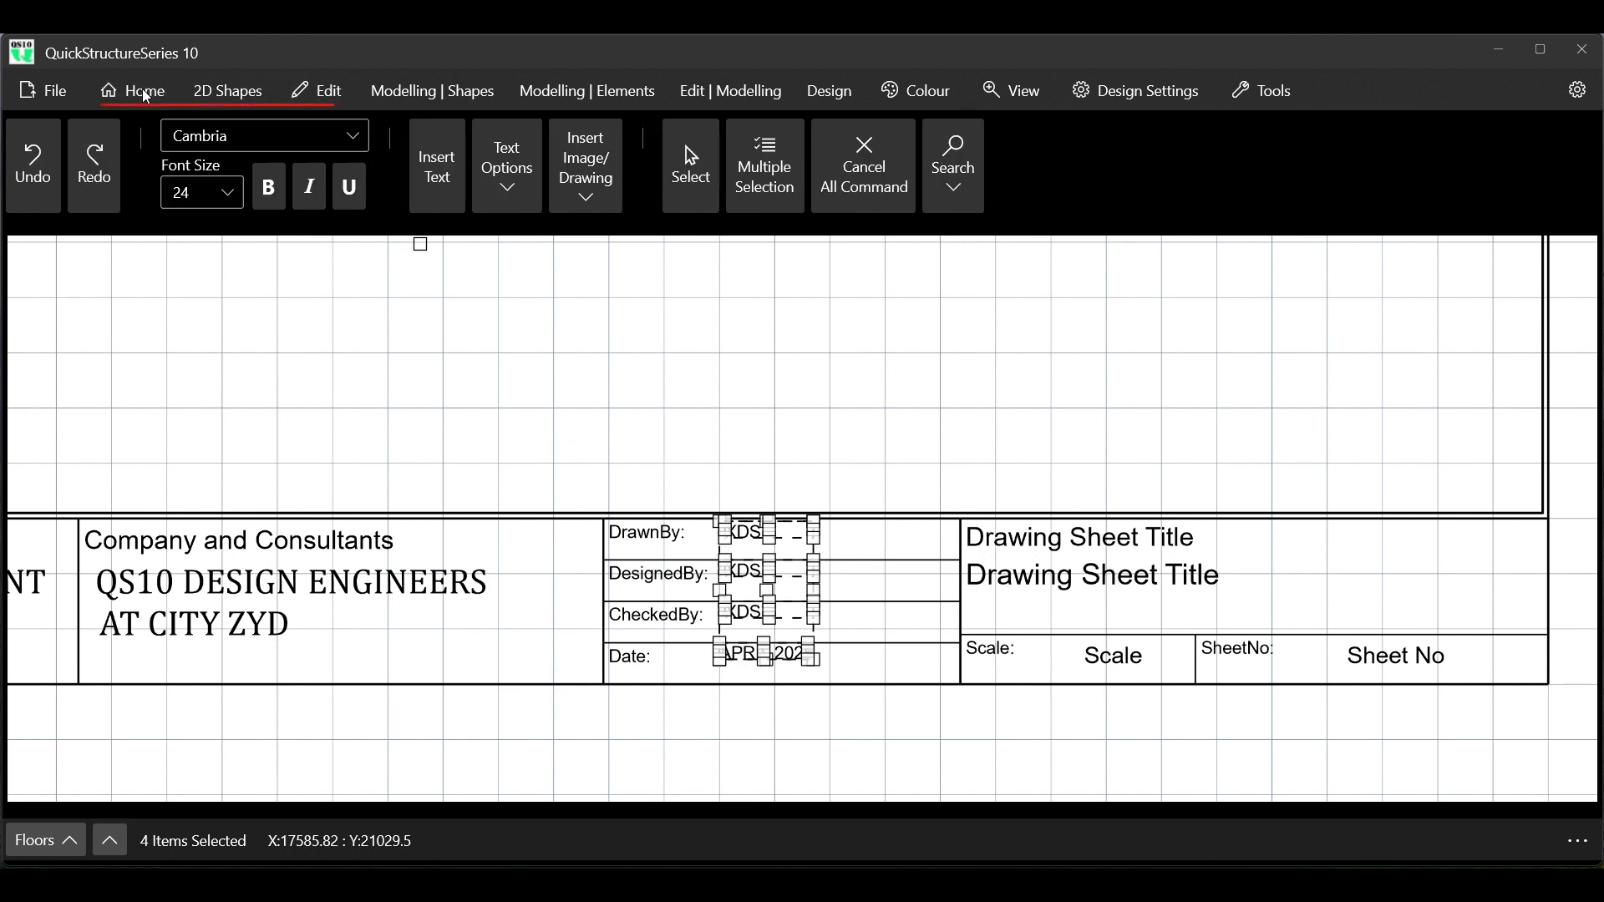
left_click(354, 137)
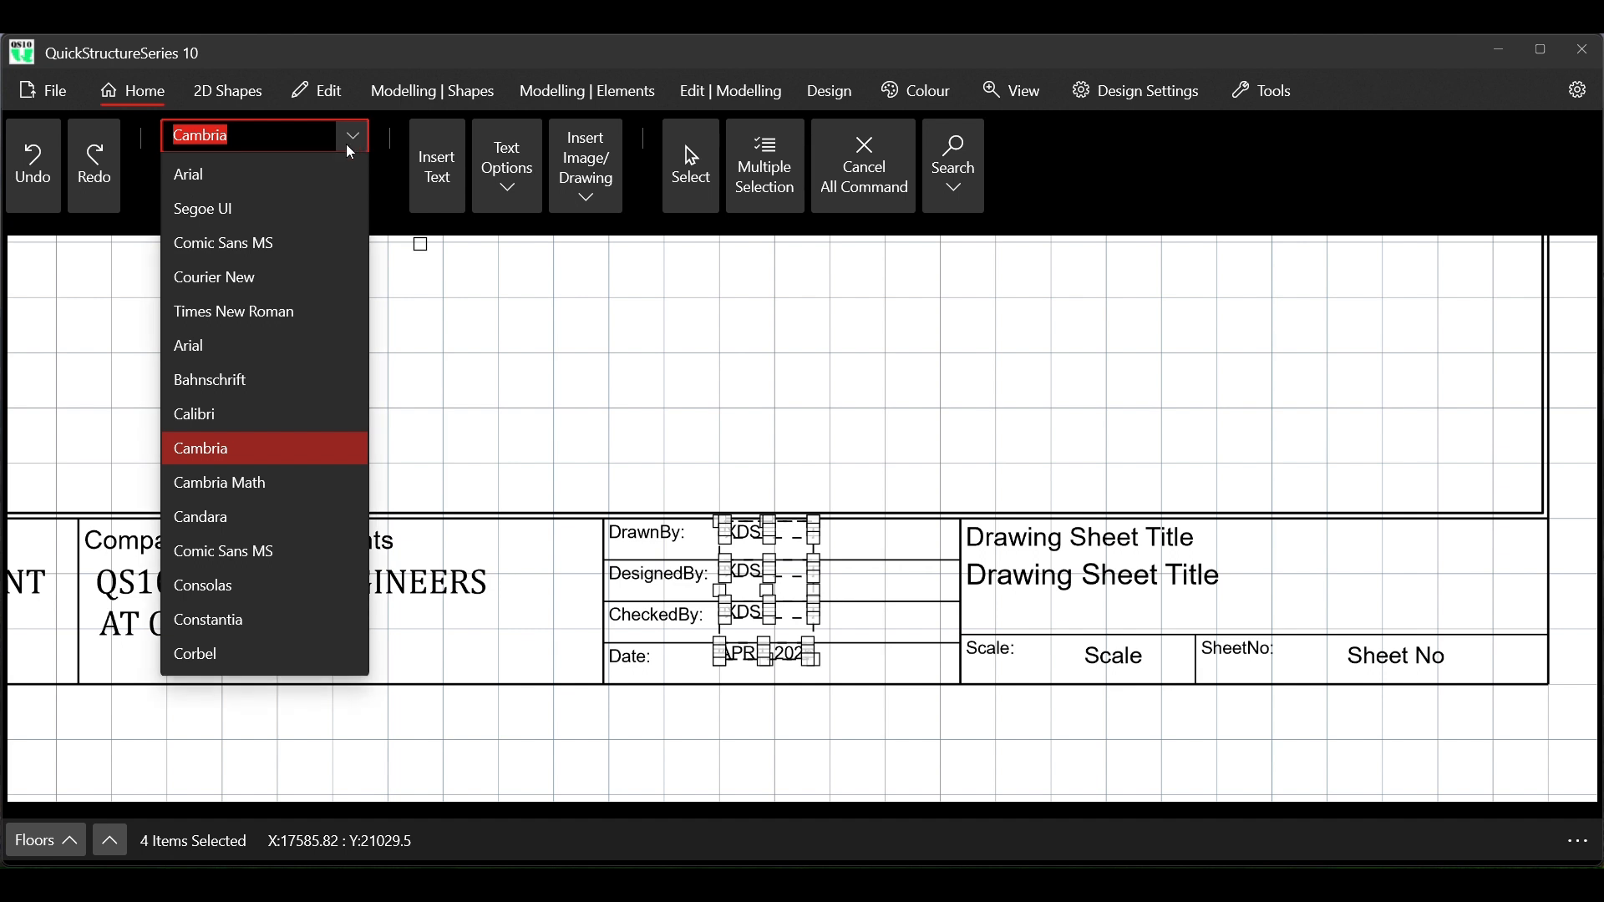
left_click(258, 207)
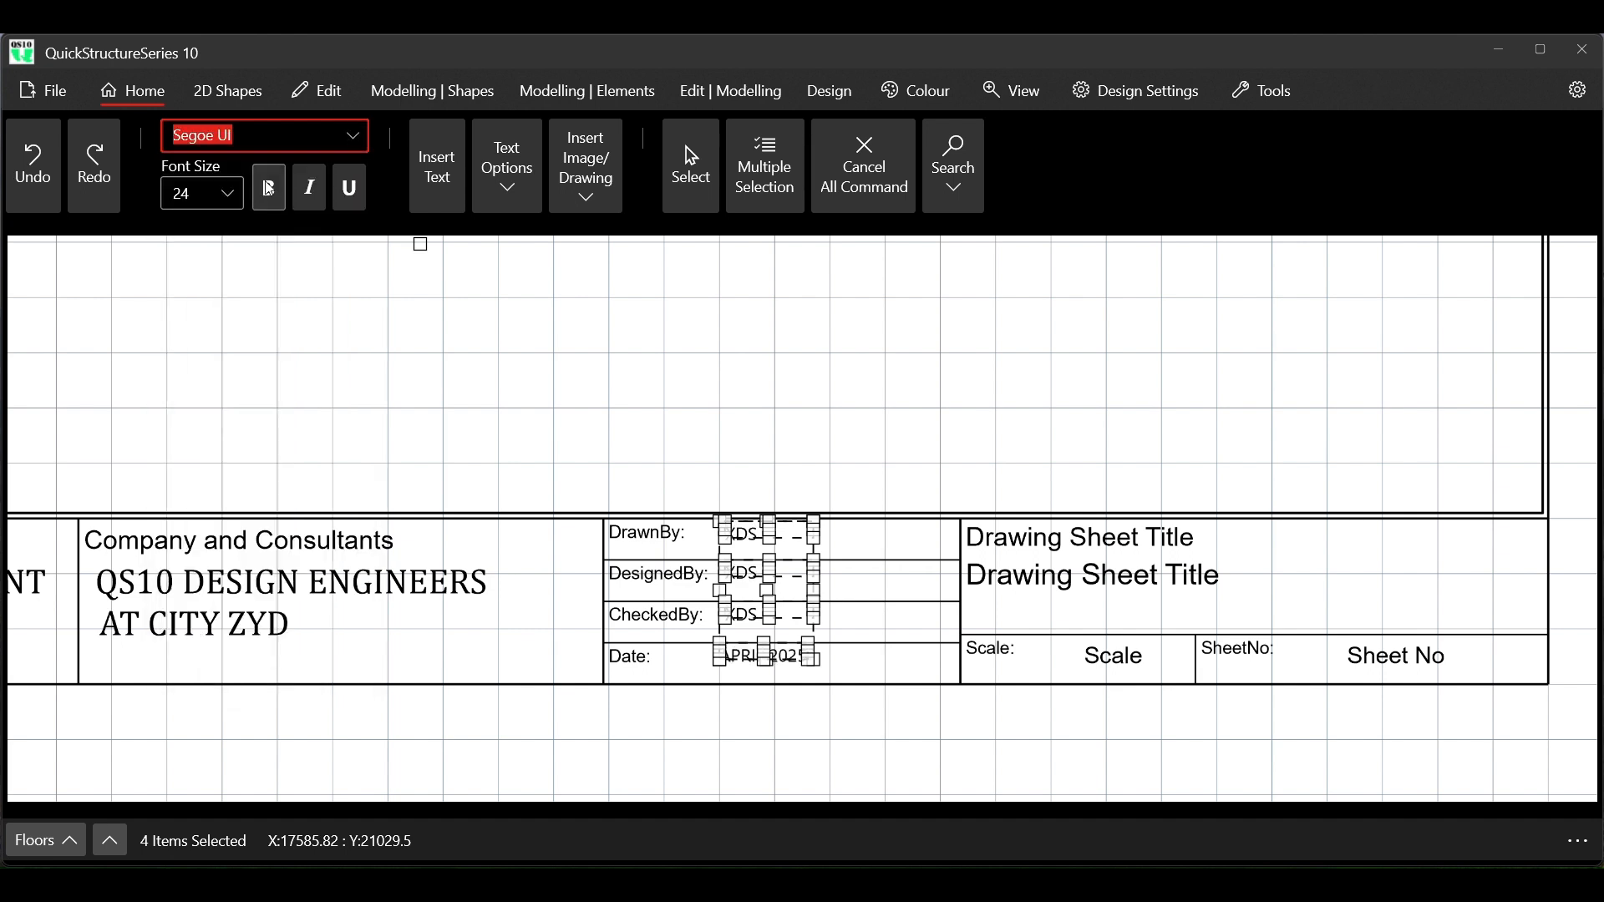
left_click(353, 135)
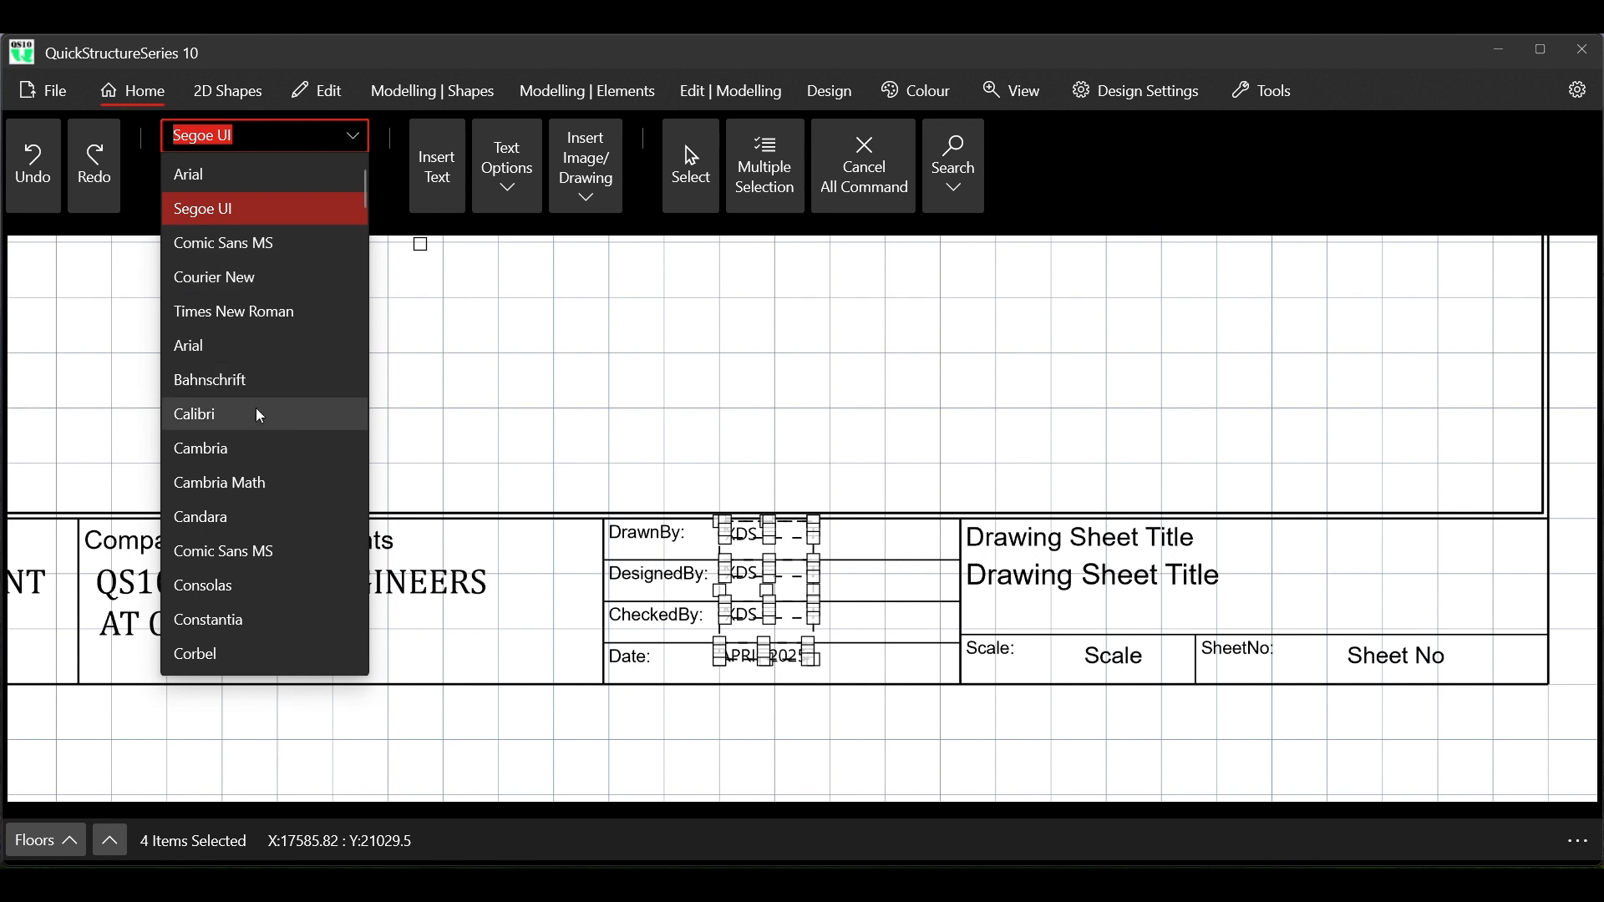
left_click(240, 553)
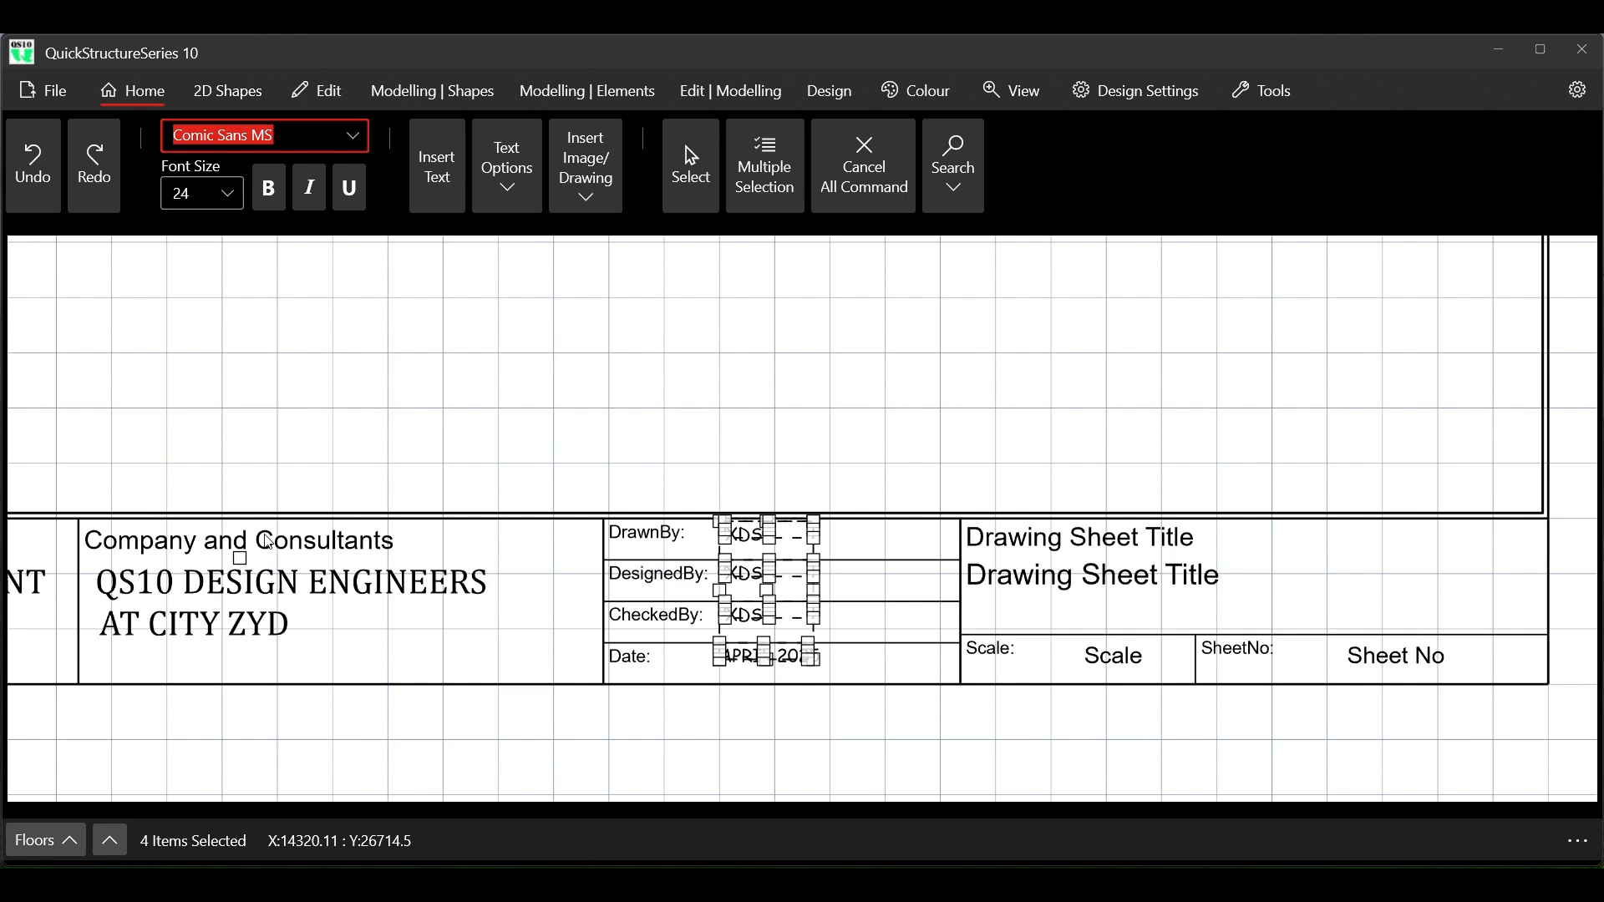
left_click(851, 189)
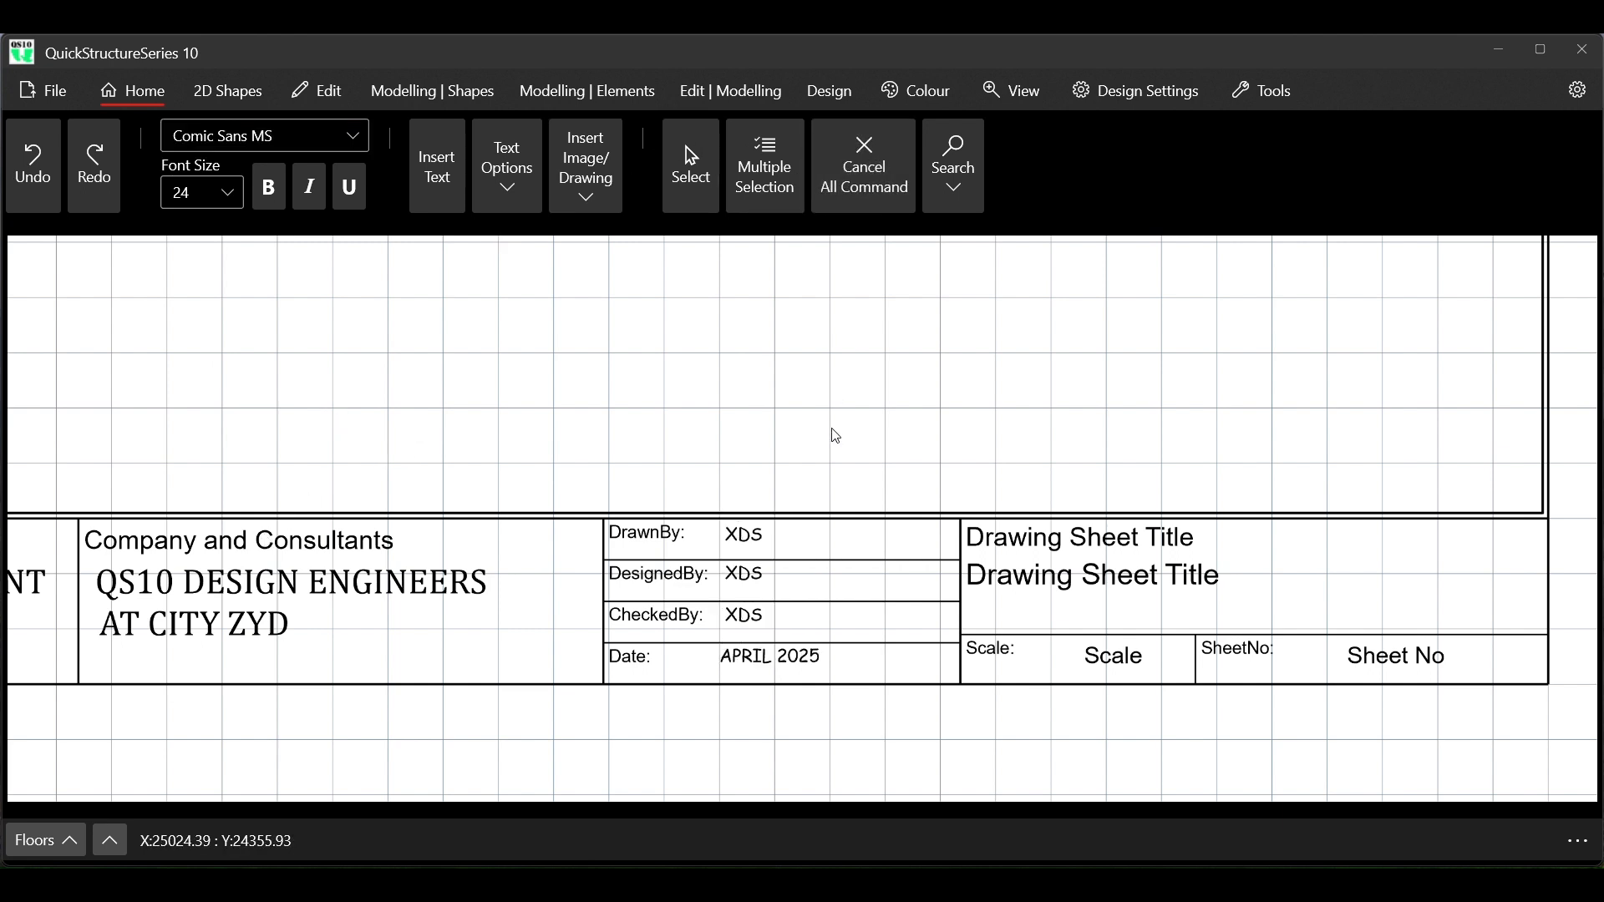
Review the title block entries from the project title across to the drawing sheet title, scale and sheet number fields
scroll(829, 434, "down", 5)
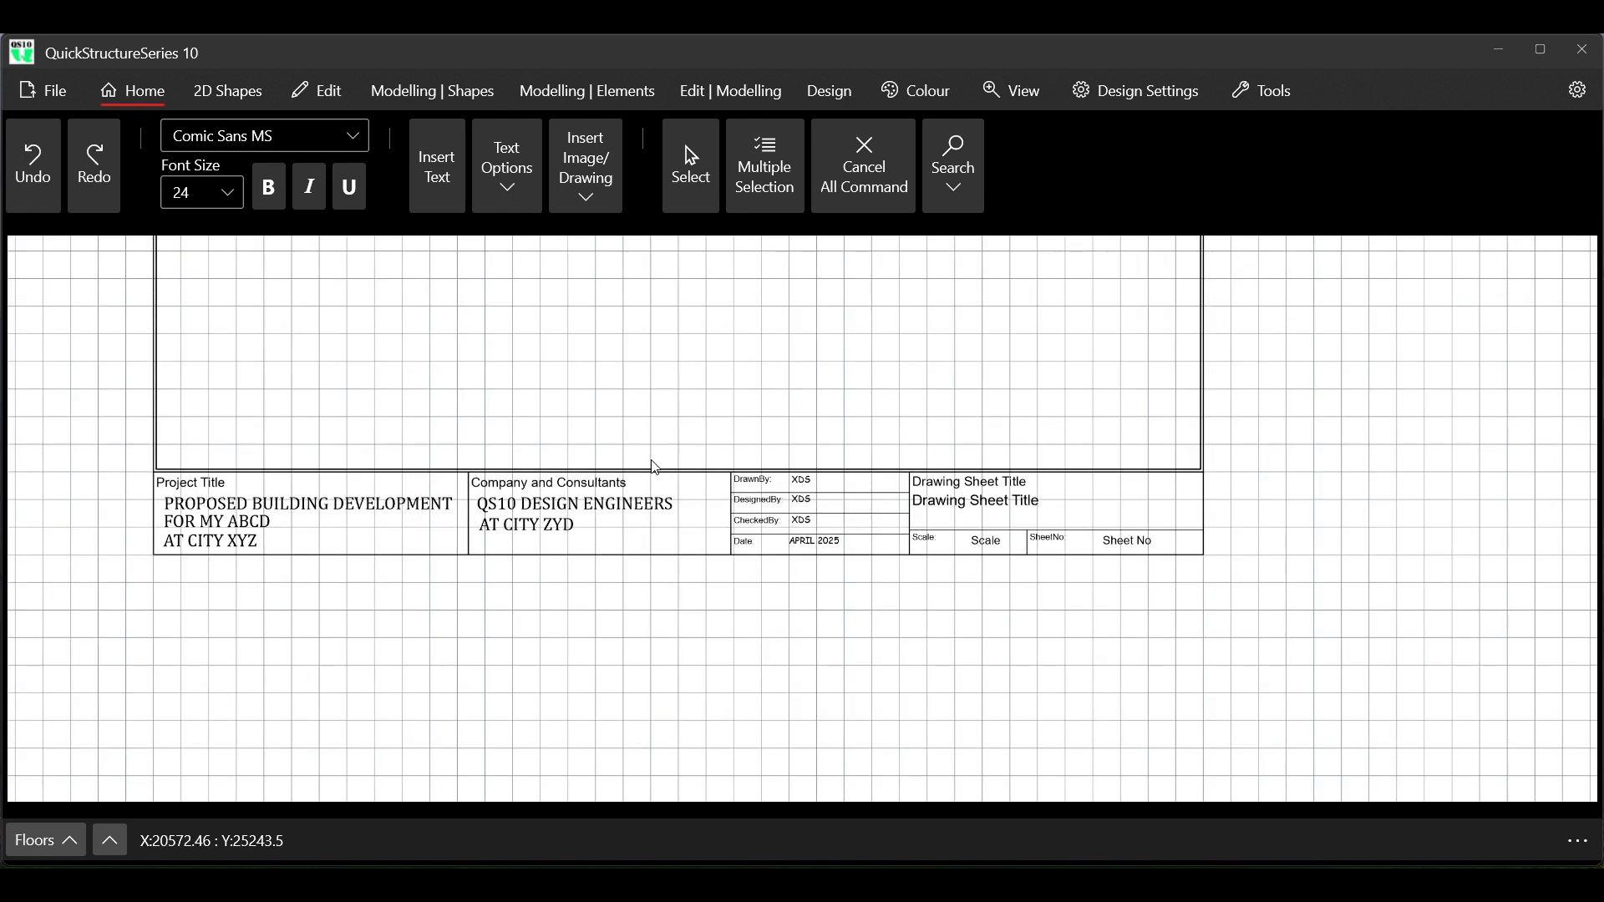
scroll(407, 465, "up", 3)
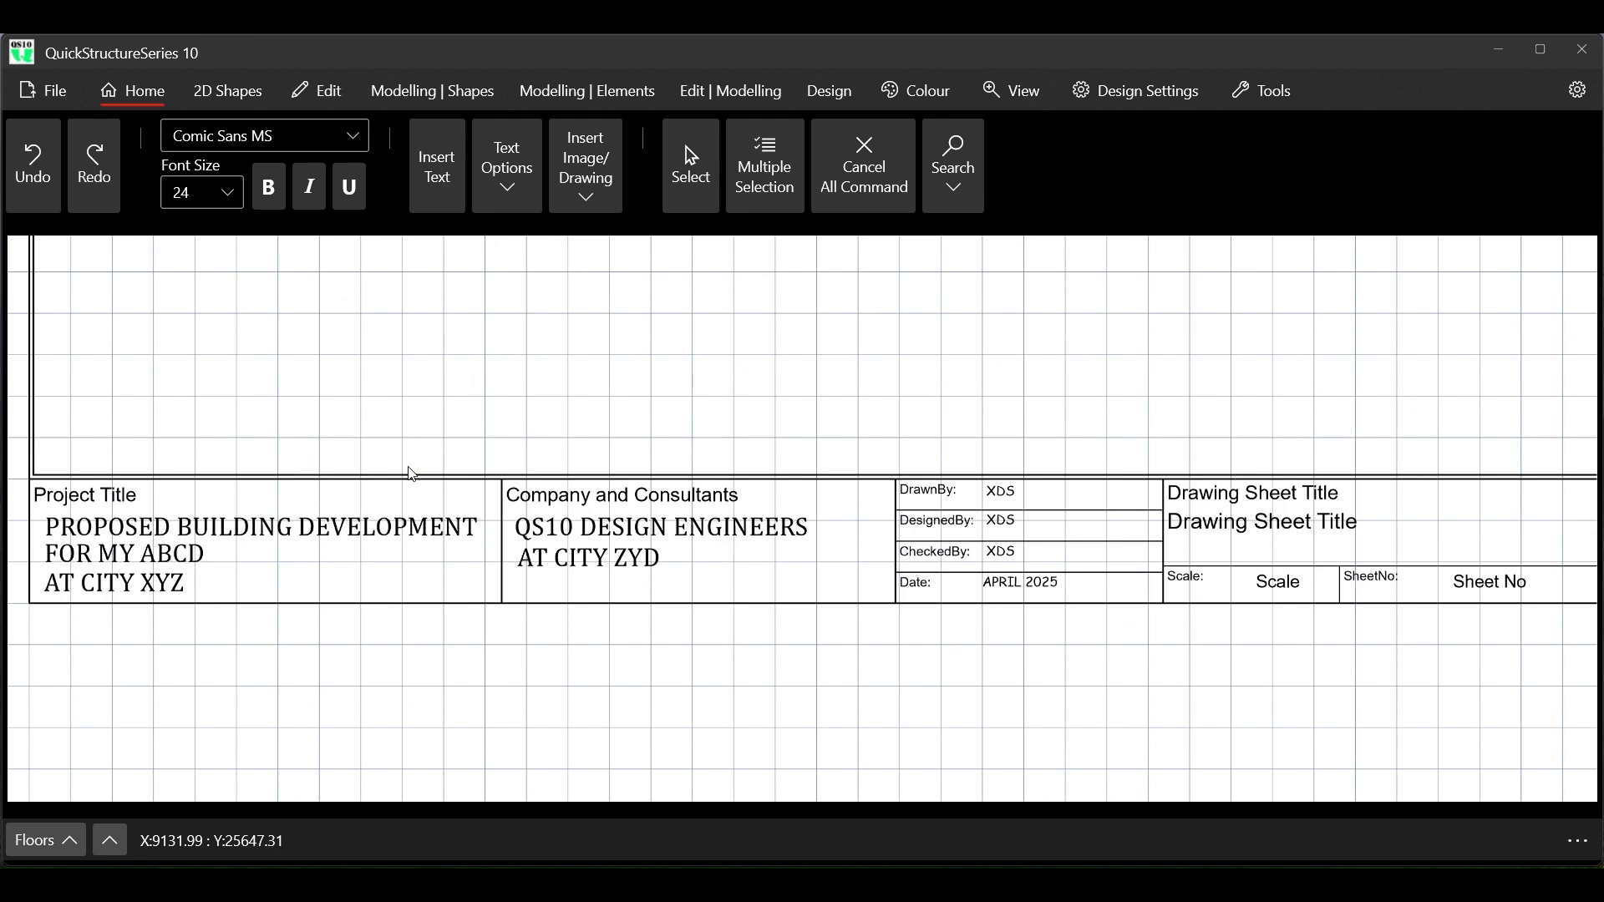
scroll(410, 471, "down", 3)
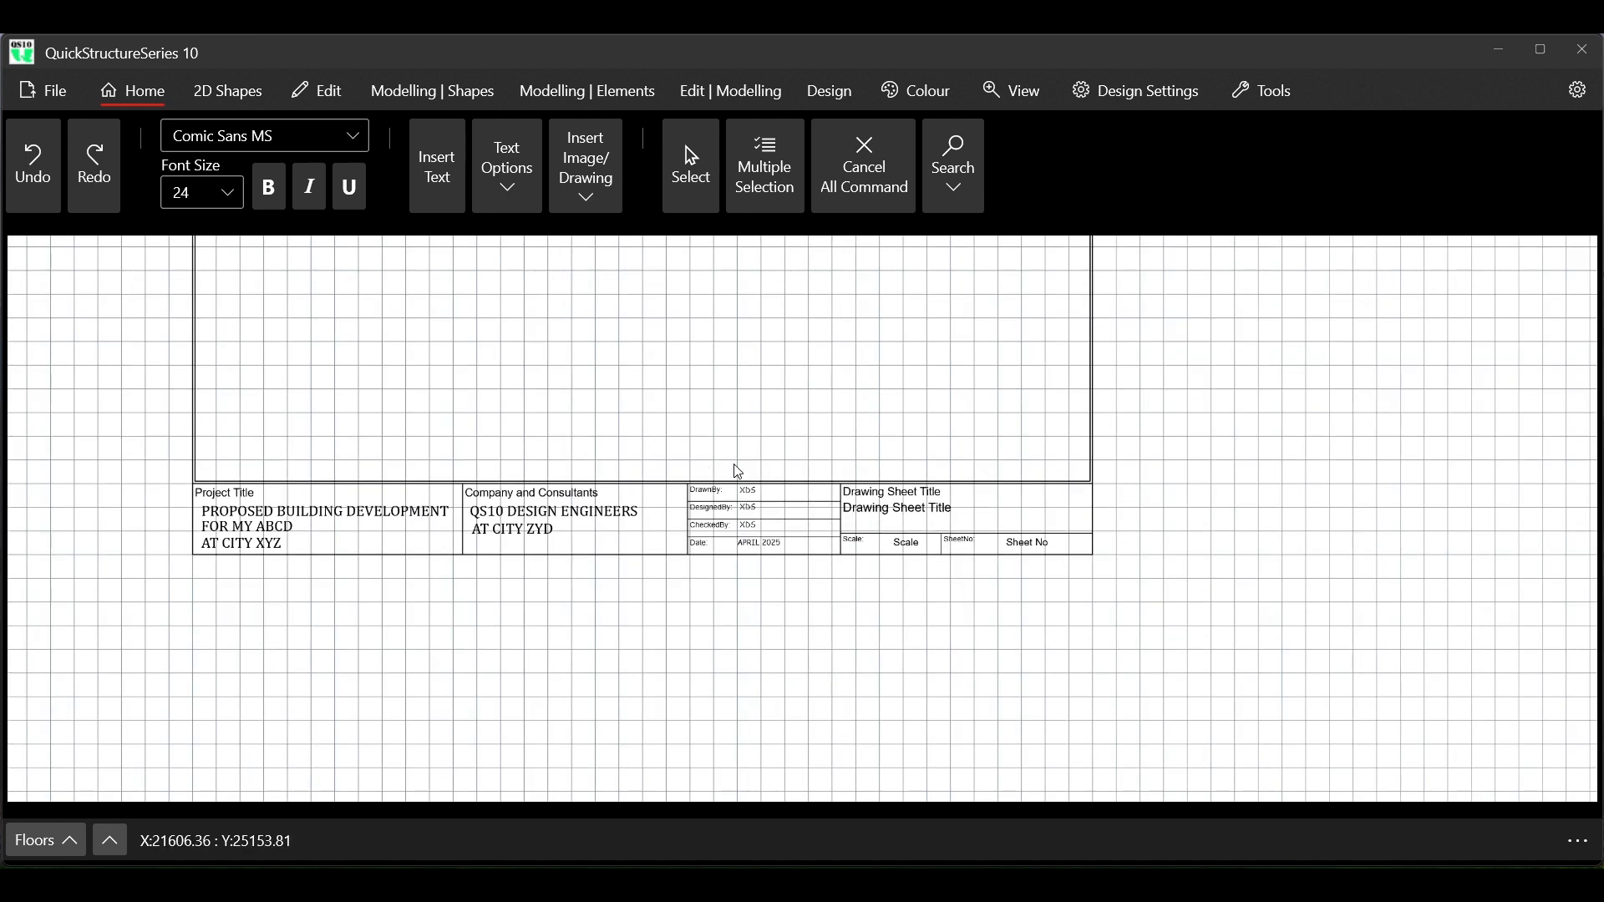
scroll(860, 443, "up", 3)
scroll(865, 447, "up", 1)
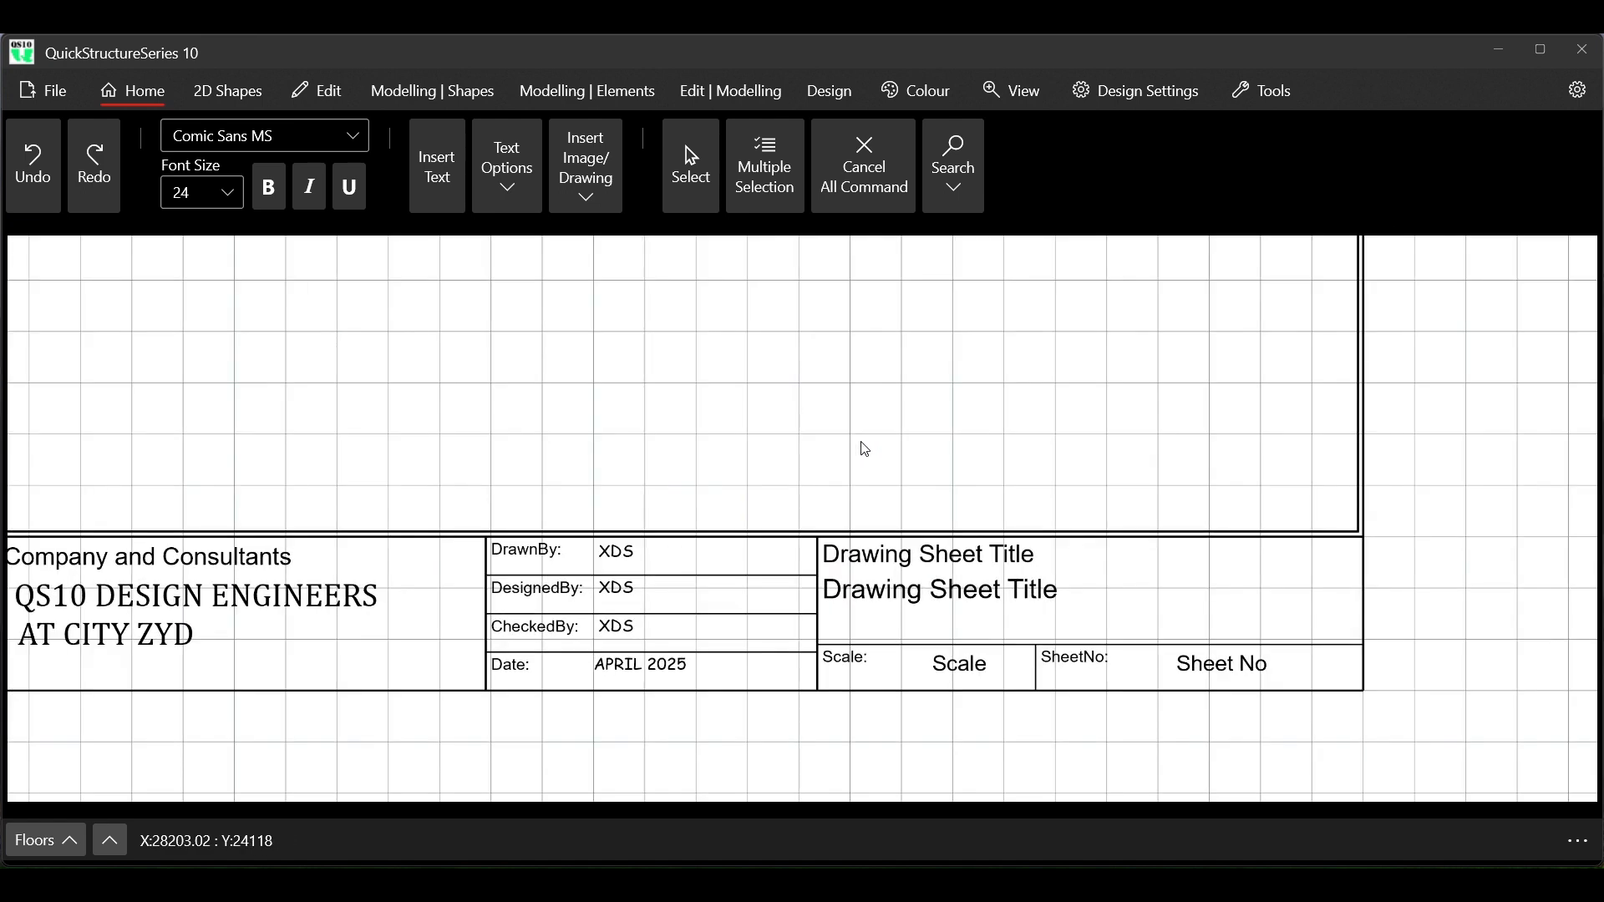
scroll(865, 450, "down", 4)
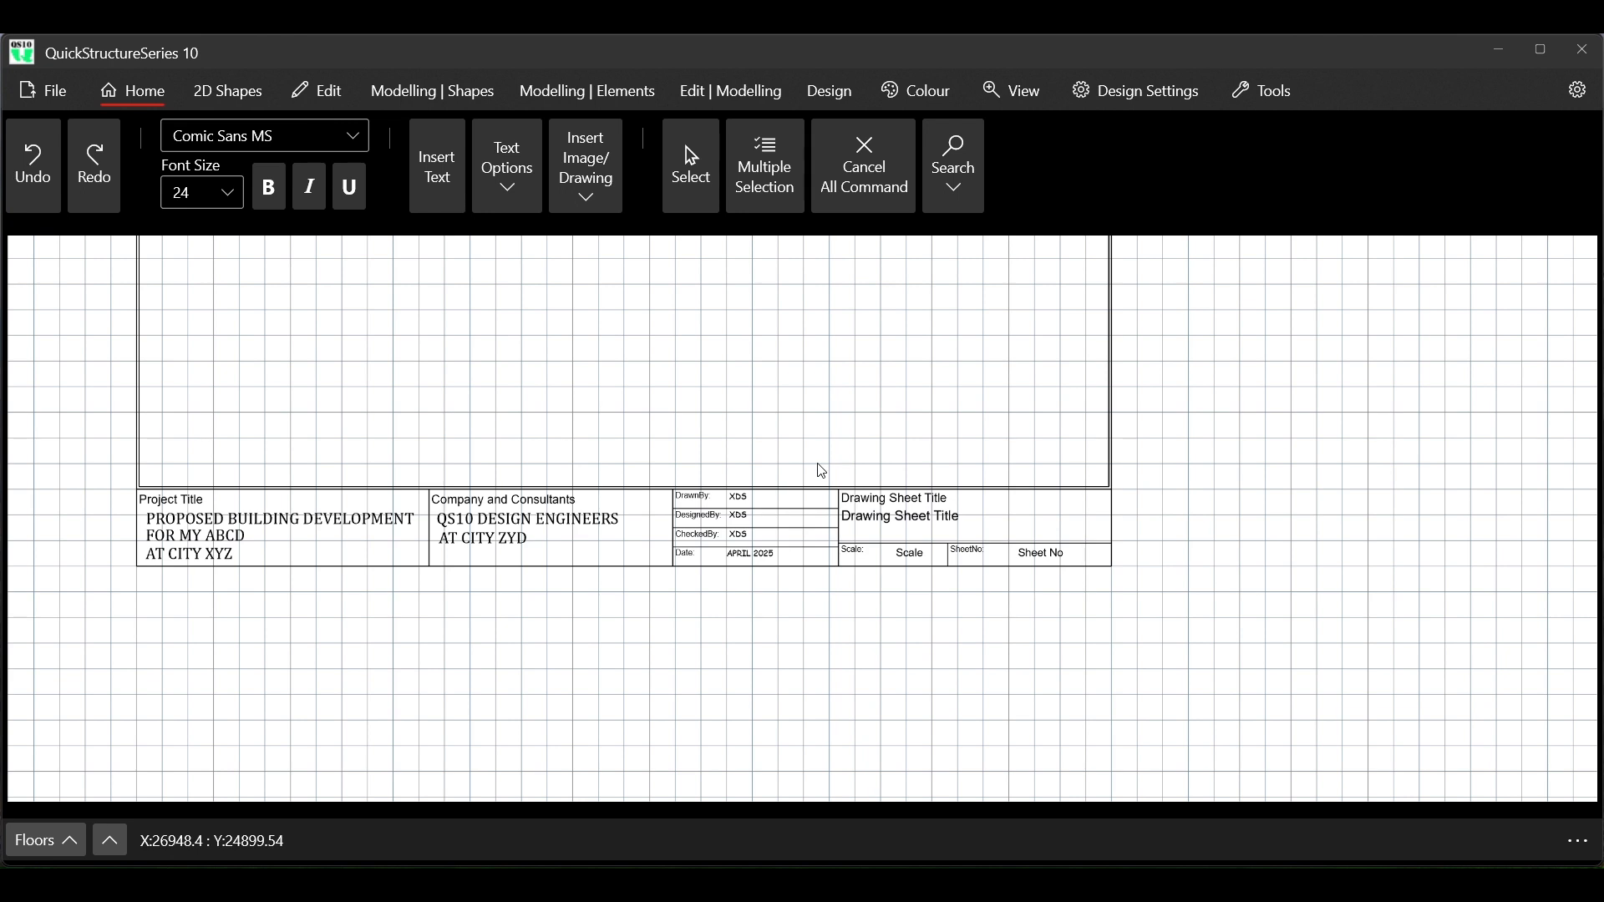
scroll(819, 468, "up", 2)
scroll(830, 474, "down", 1)
scroll(833, 474, "down", 1)
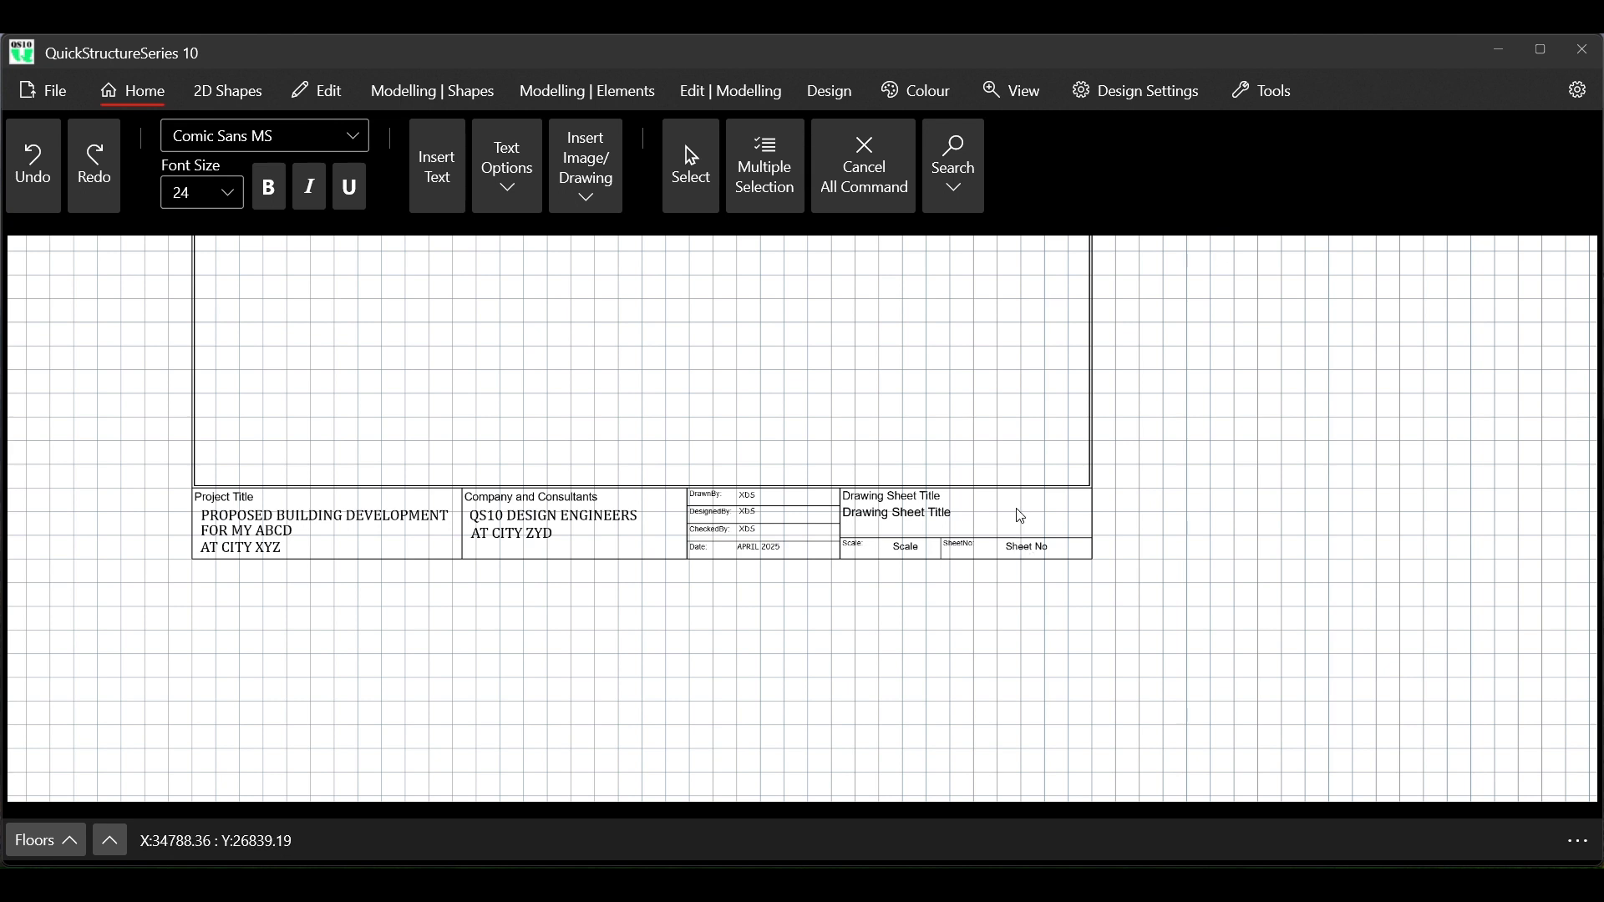
Set the font of the Drawing Sheet Title, Scale and Sheet No entries together to Broadway and end the command
scroll(1018, 506, "up", 1)
scroll(1020, 509, "up", 2)
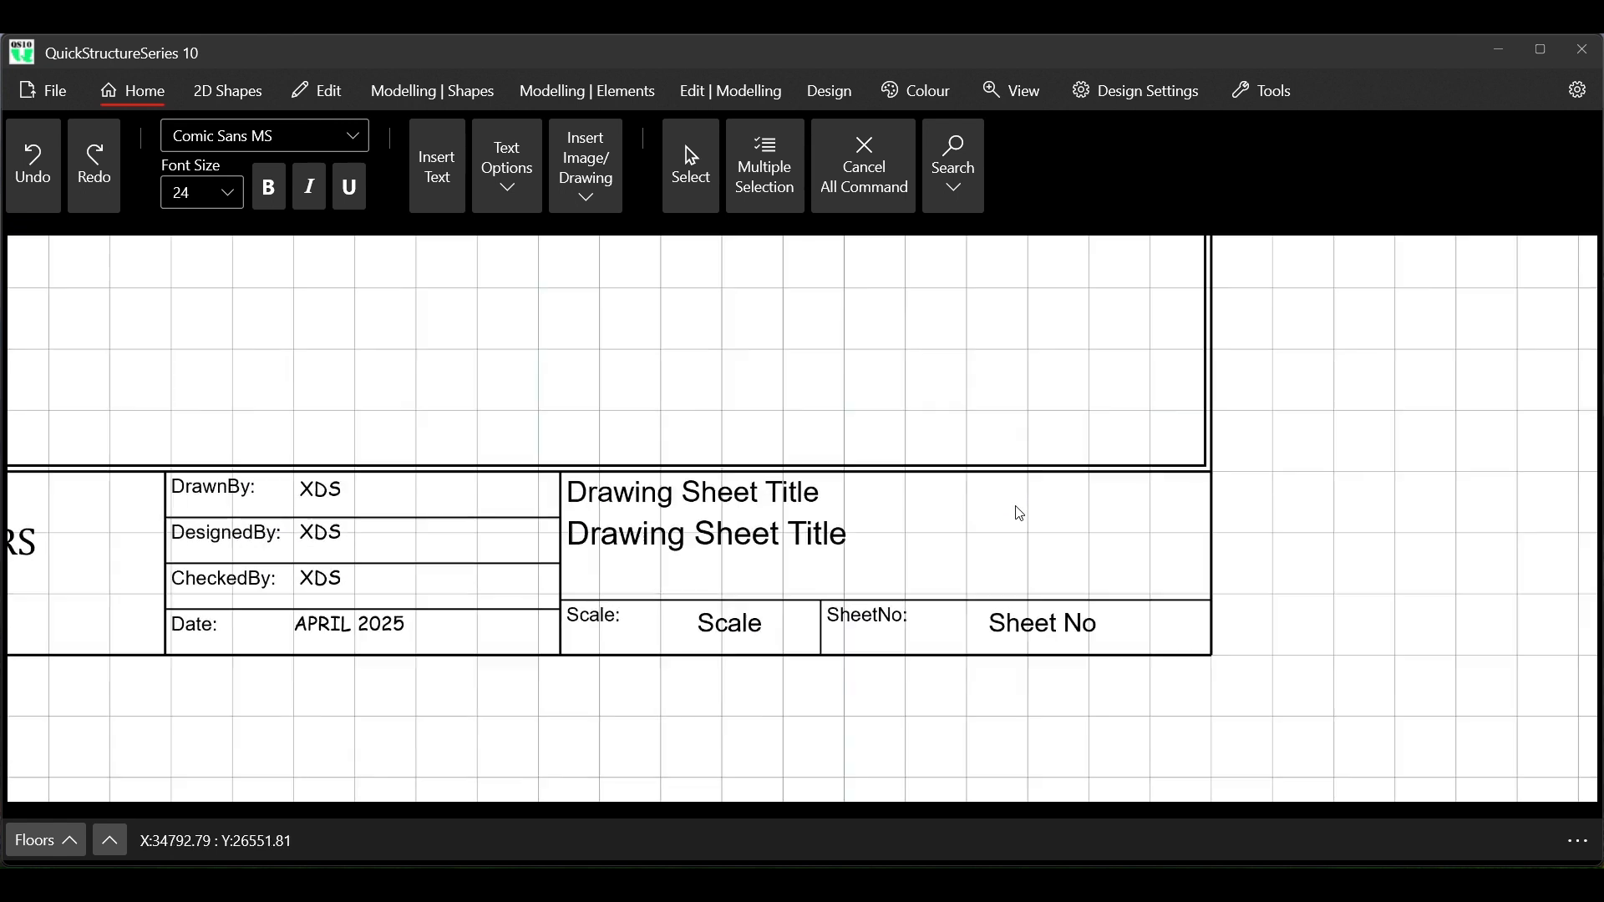
scroll(1021, 518, "down", 2)
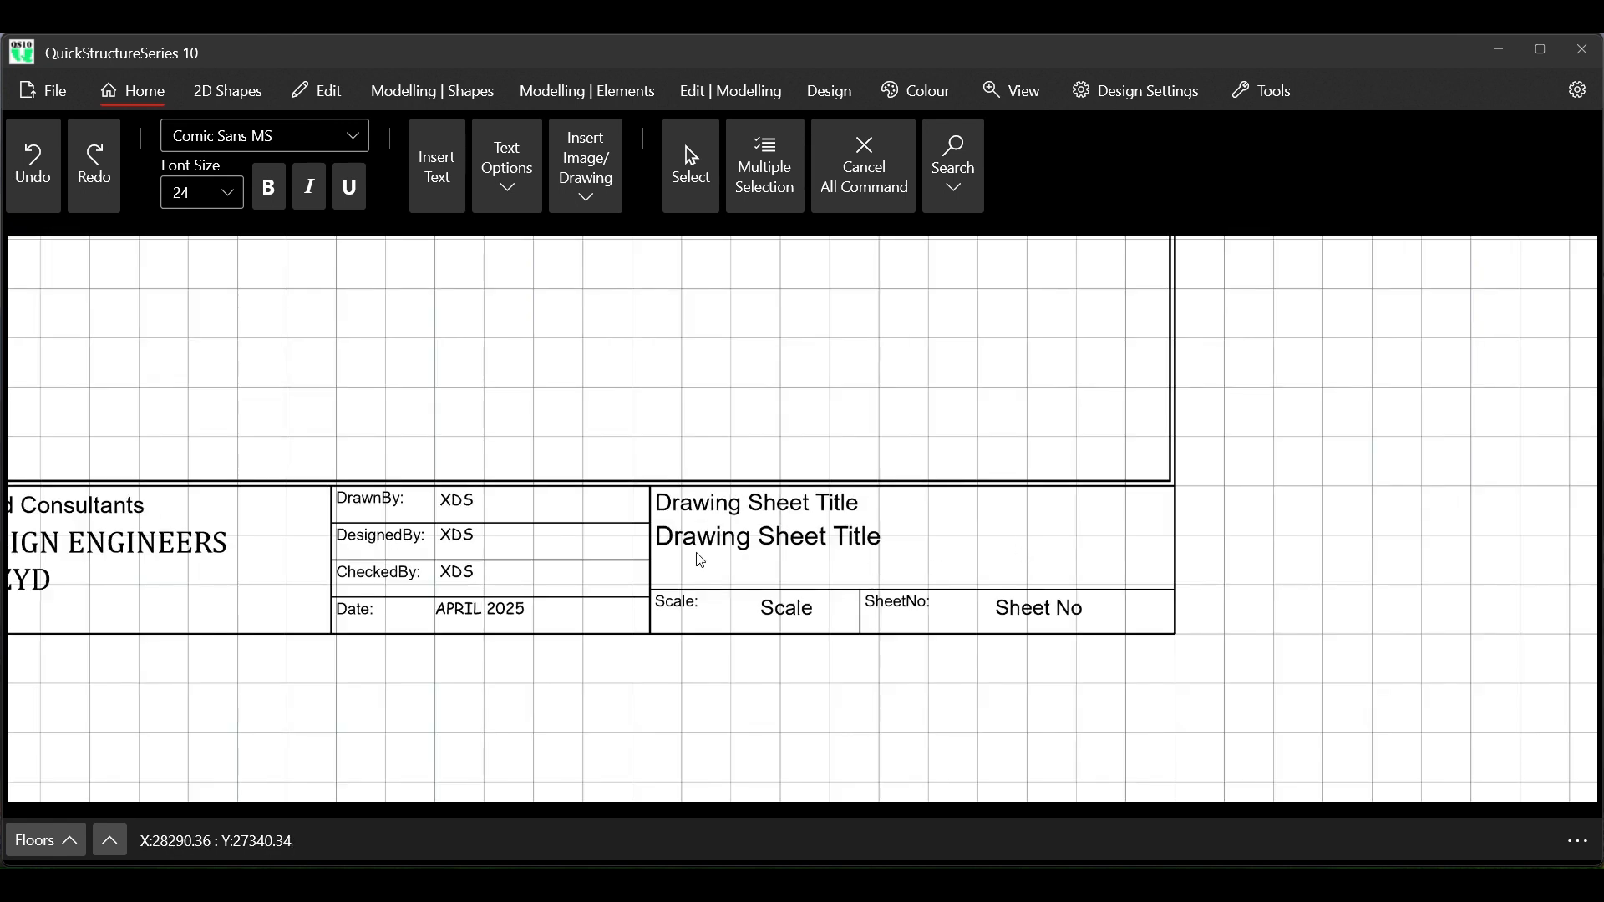
right_click(776, 508)
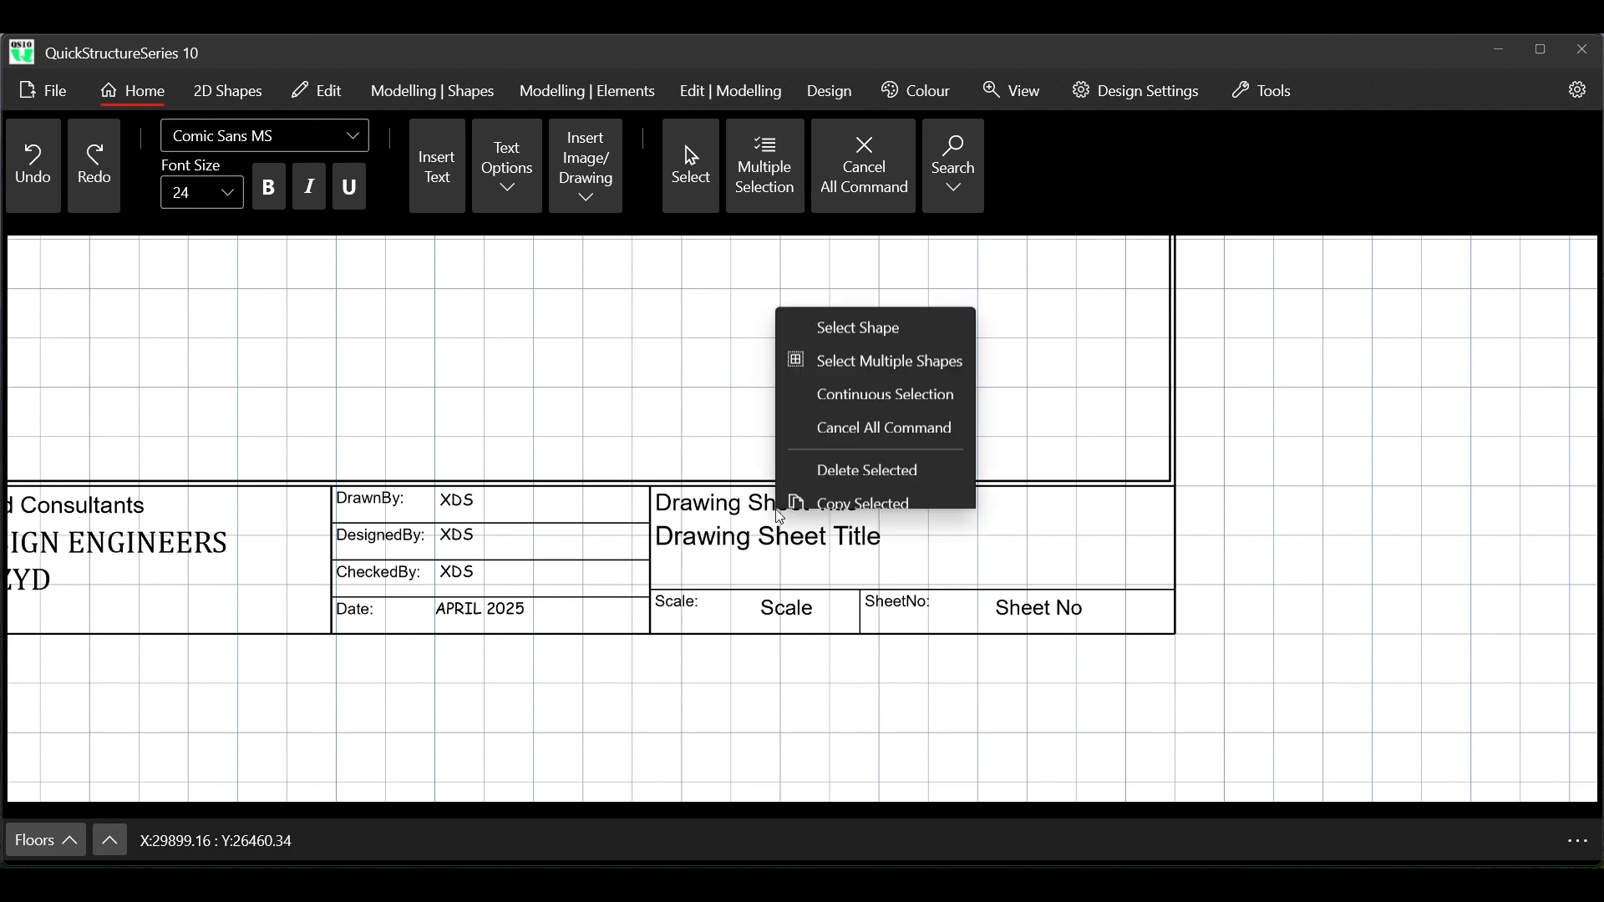
left_click(885, 125)
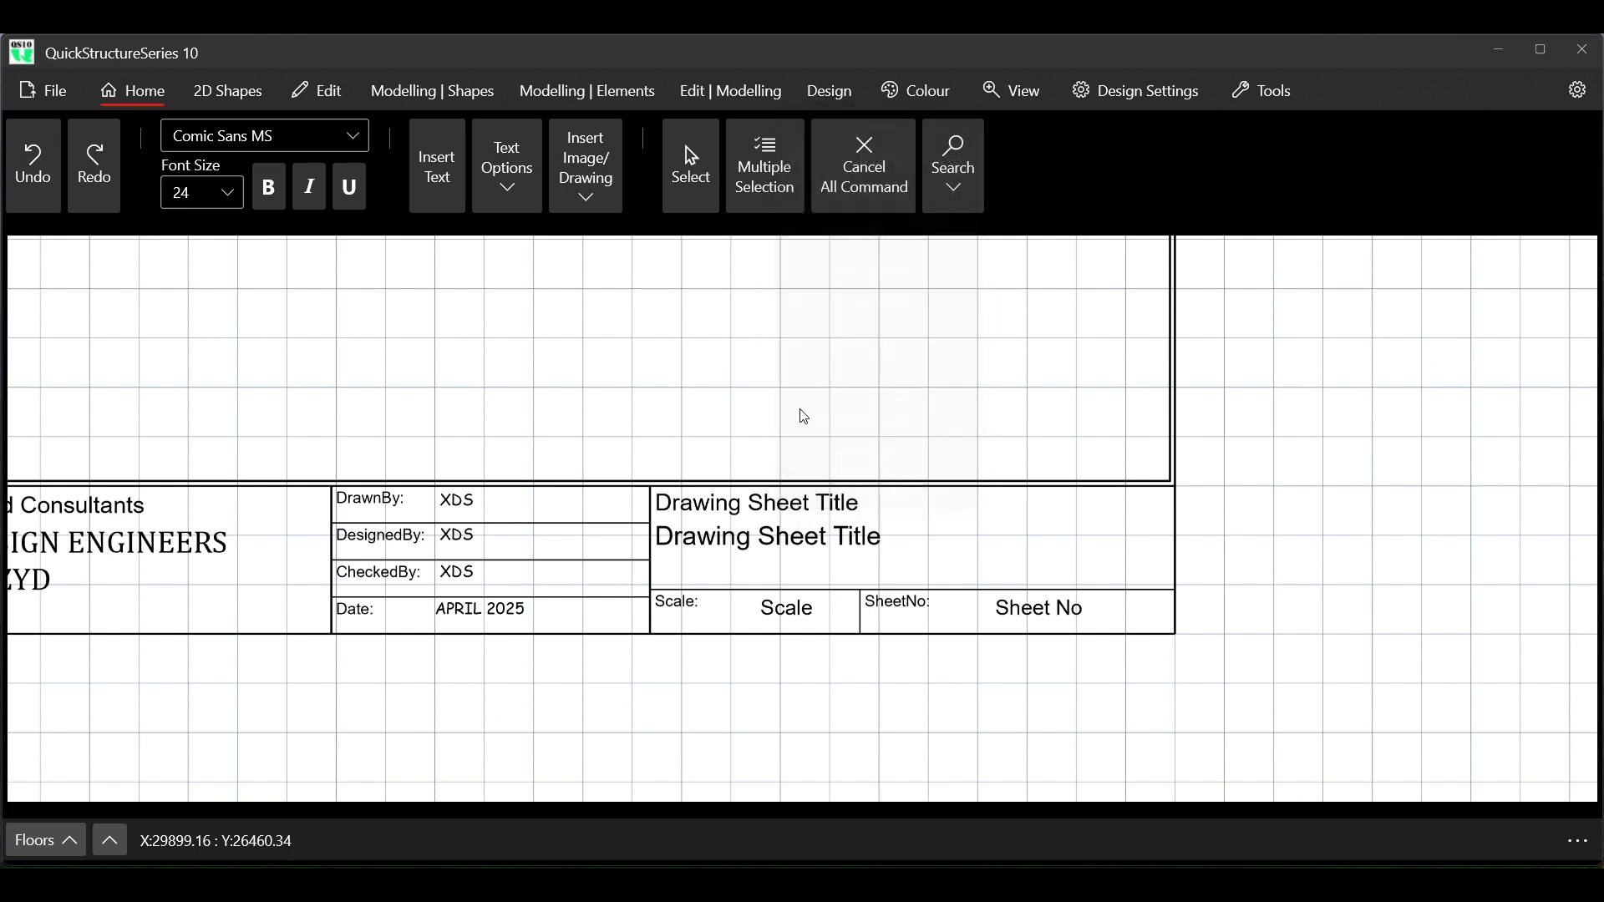
left_click(744, 544)
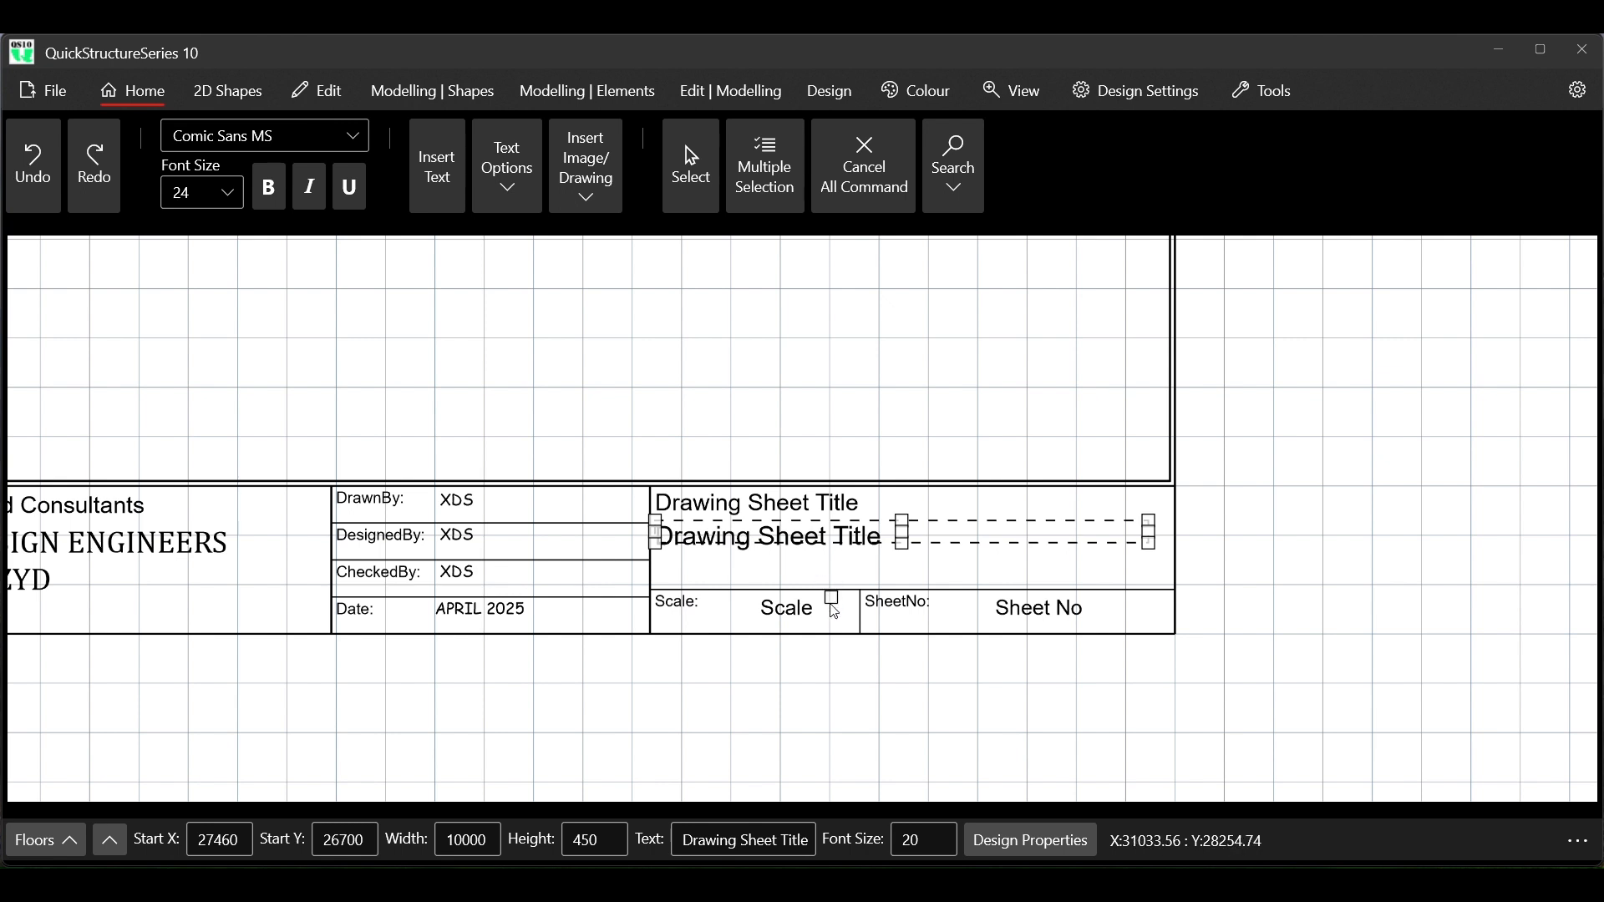
left_click(798, 615)
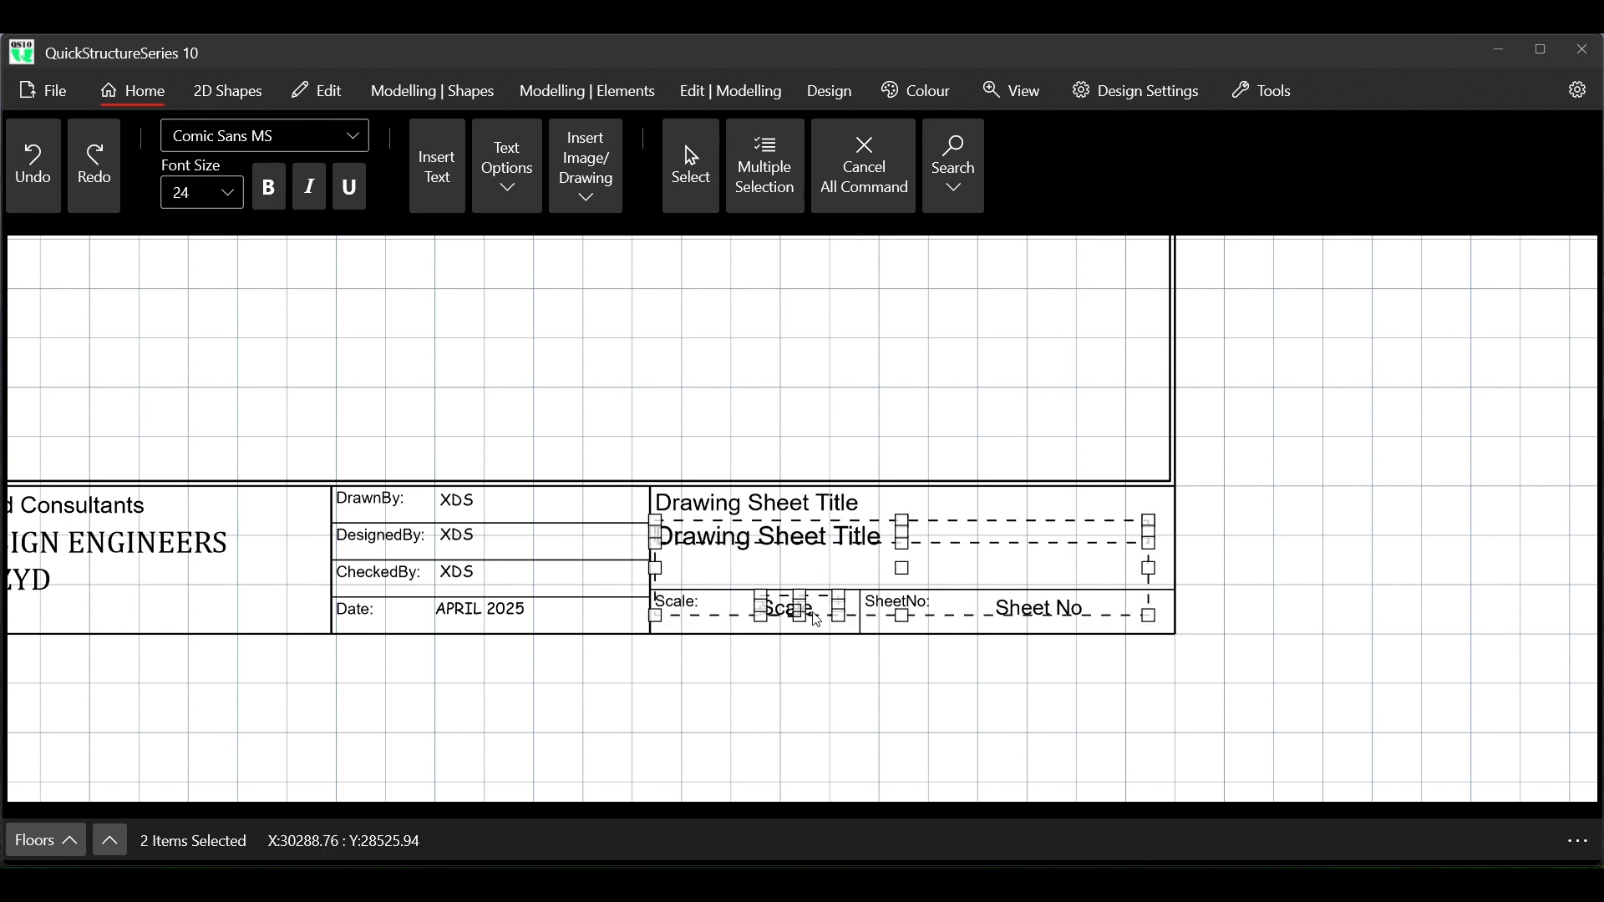
left_click(1036, 612)
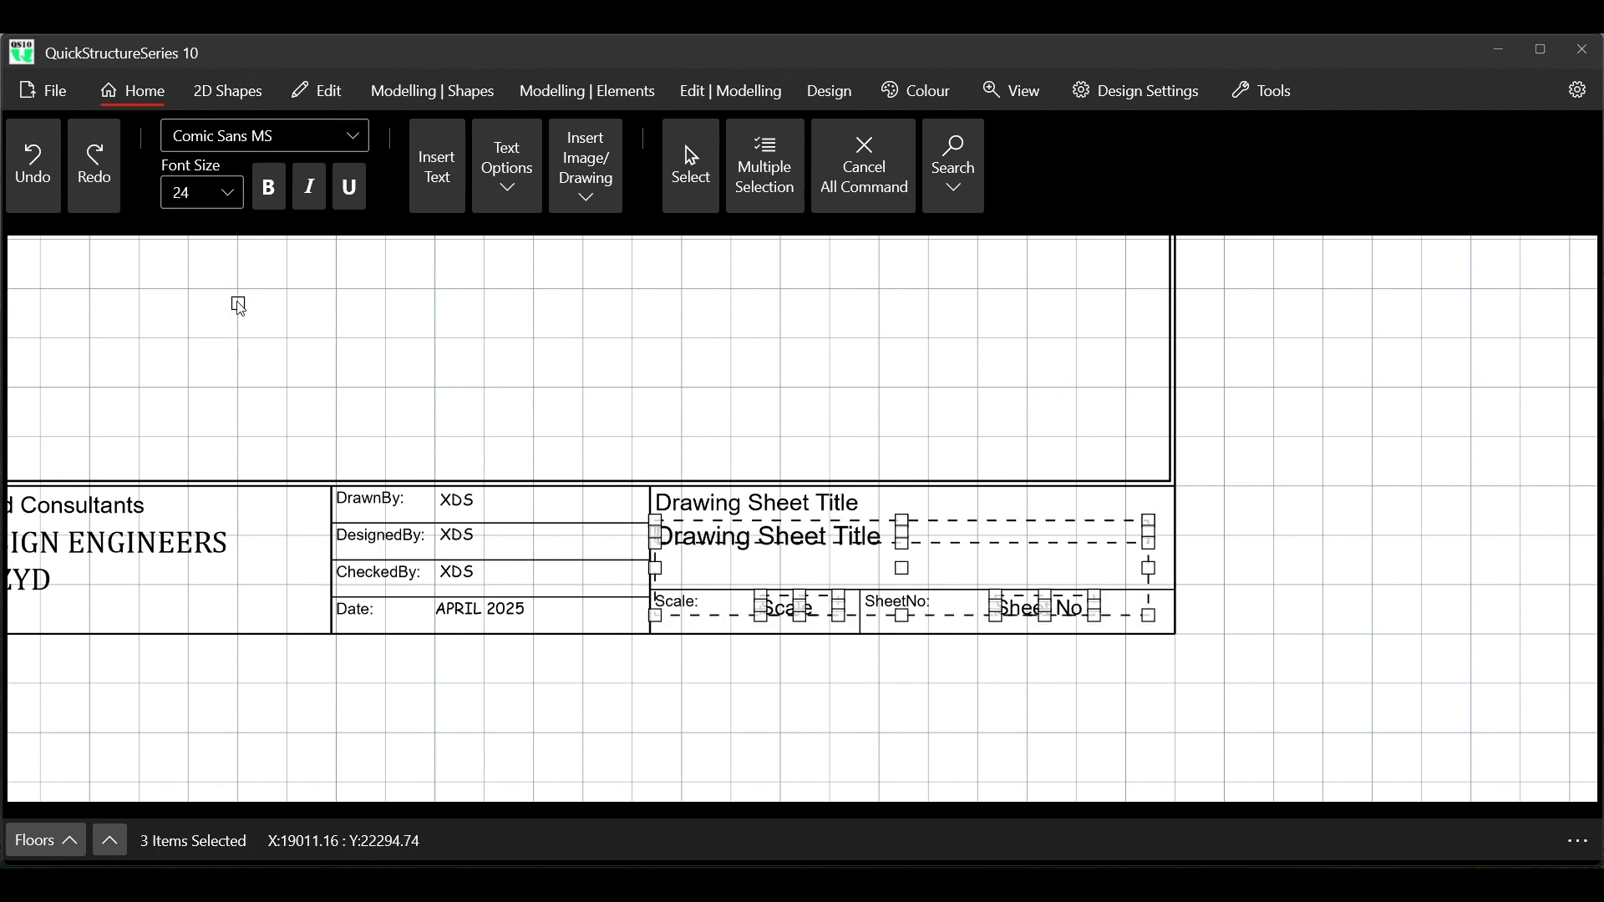
left_click(353, 140)
scroll(276, 472, "down", 1)
scroll(276, 478, "down", 10)
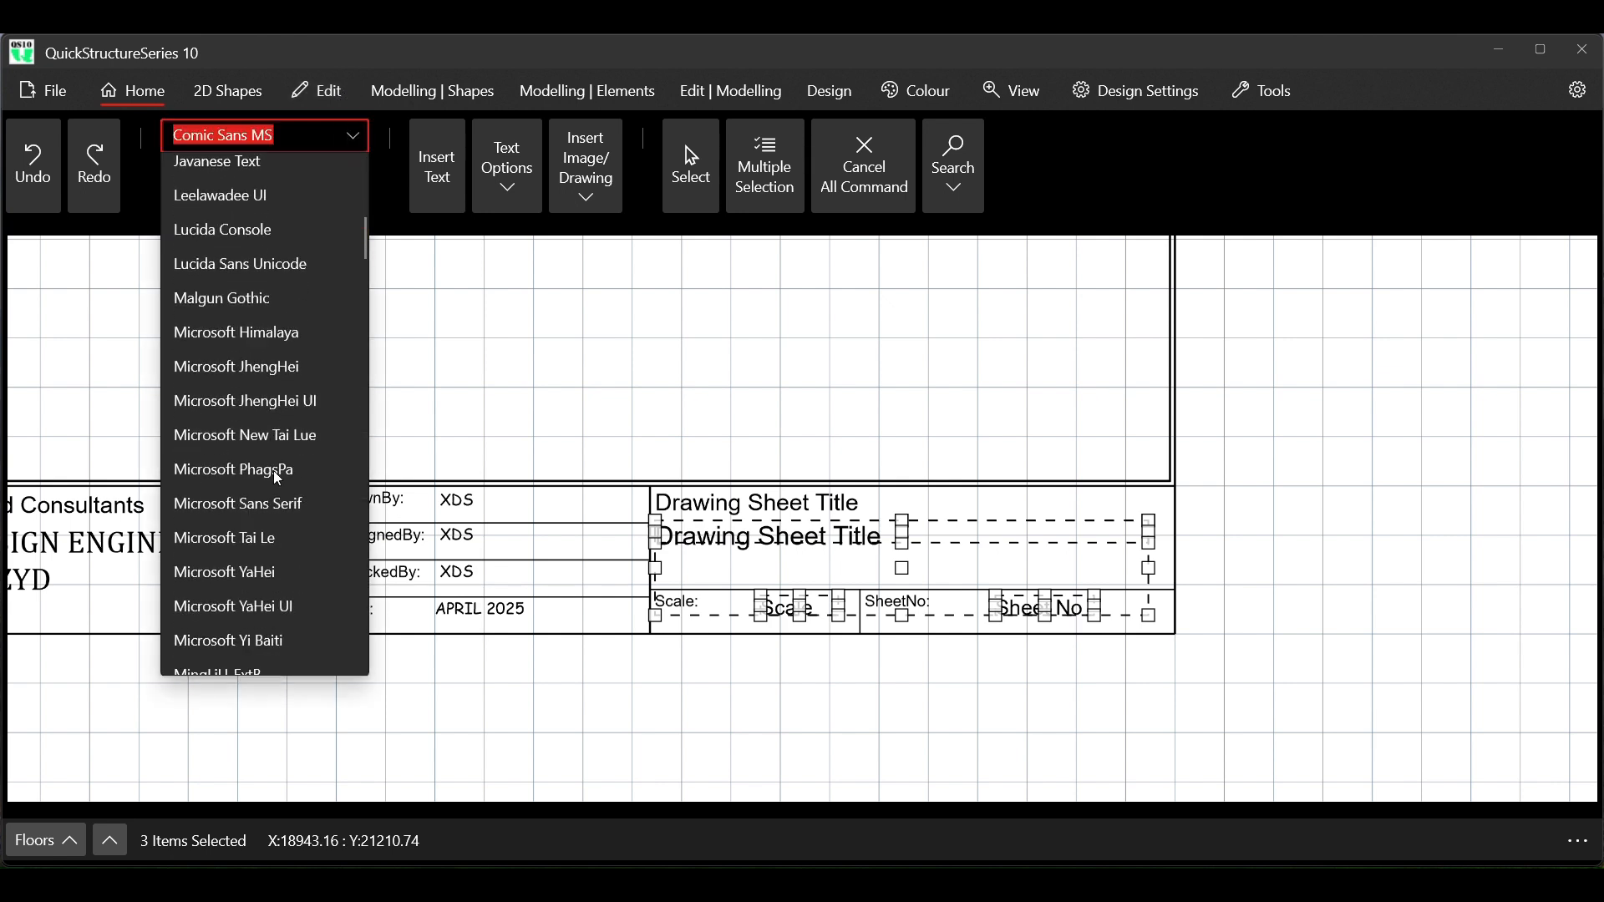
scroll(275, 478, "up", 2)
scroll(273, 470, "up", 1)
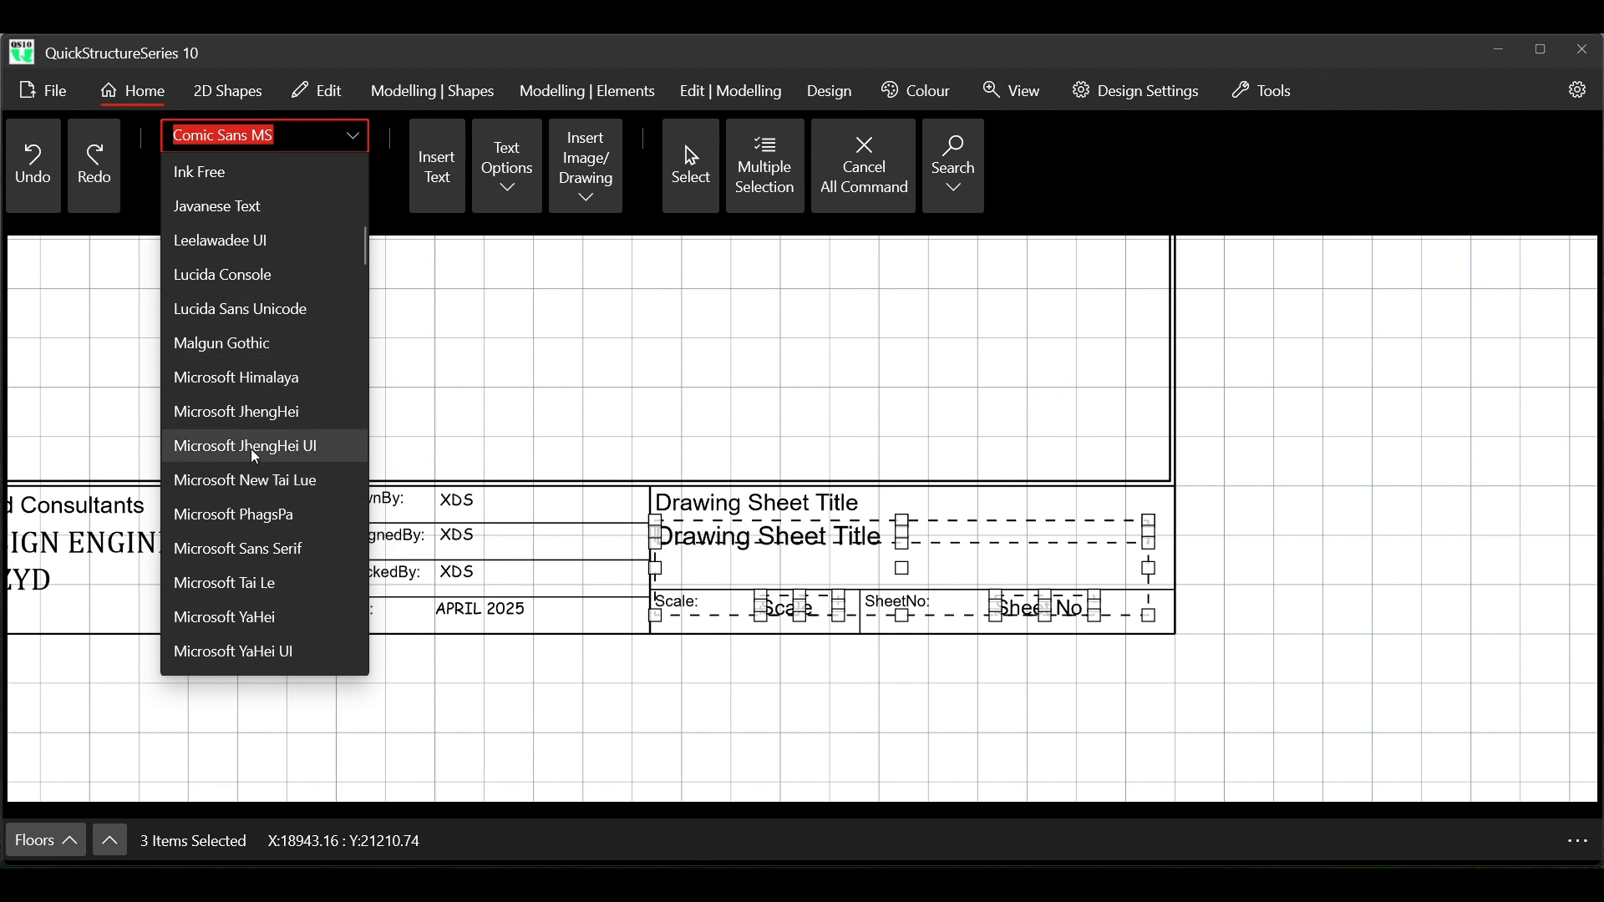
scroll(253, 452, "down", 6)
scroll(253, 454, "down", 6)
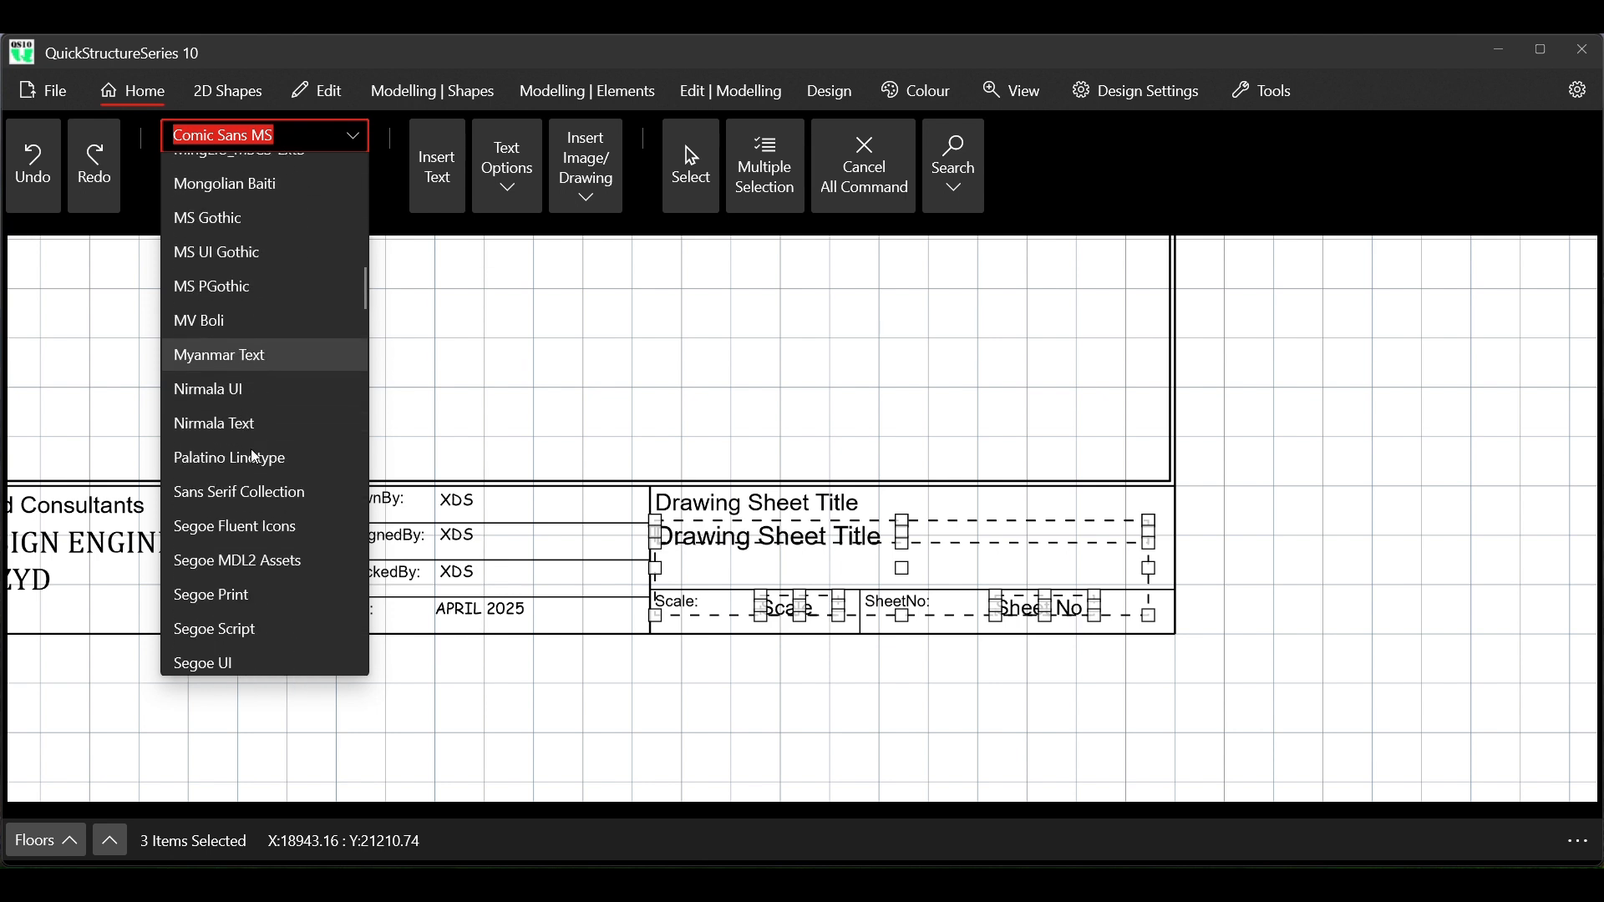
scroll(254, 454, "down", 9)
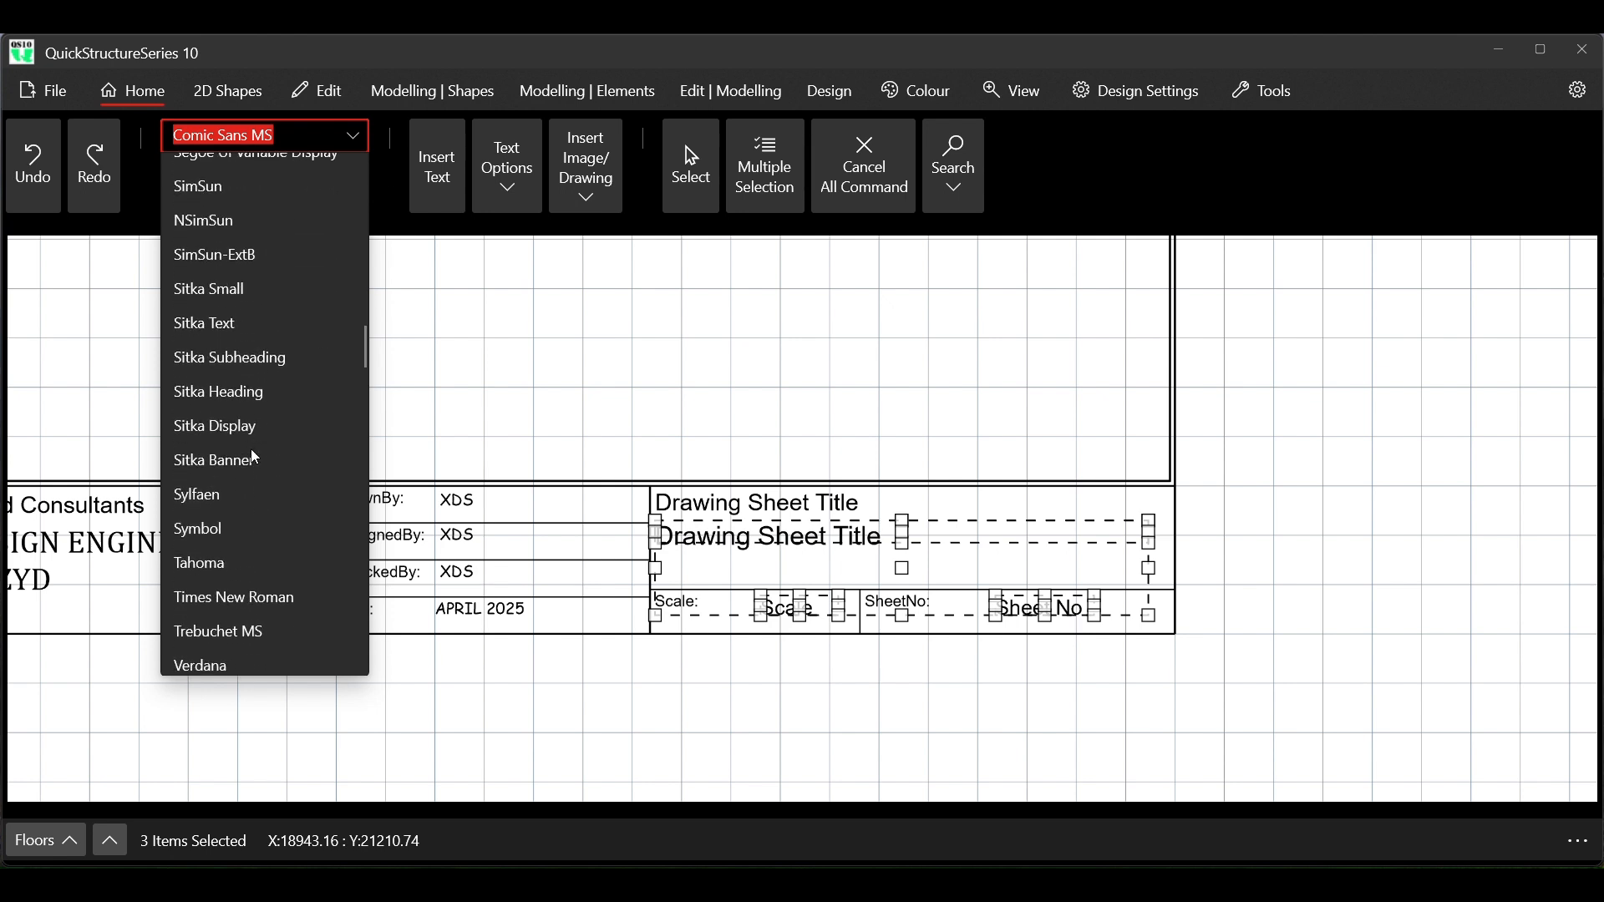
scroll(250, 449, "down", 3)
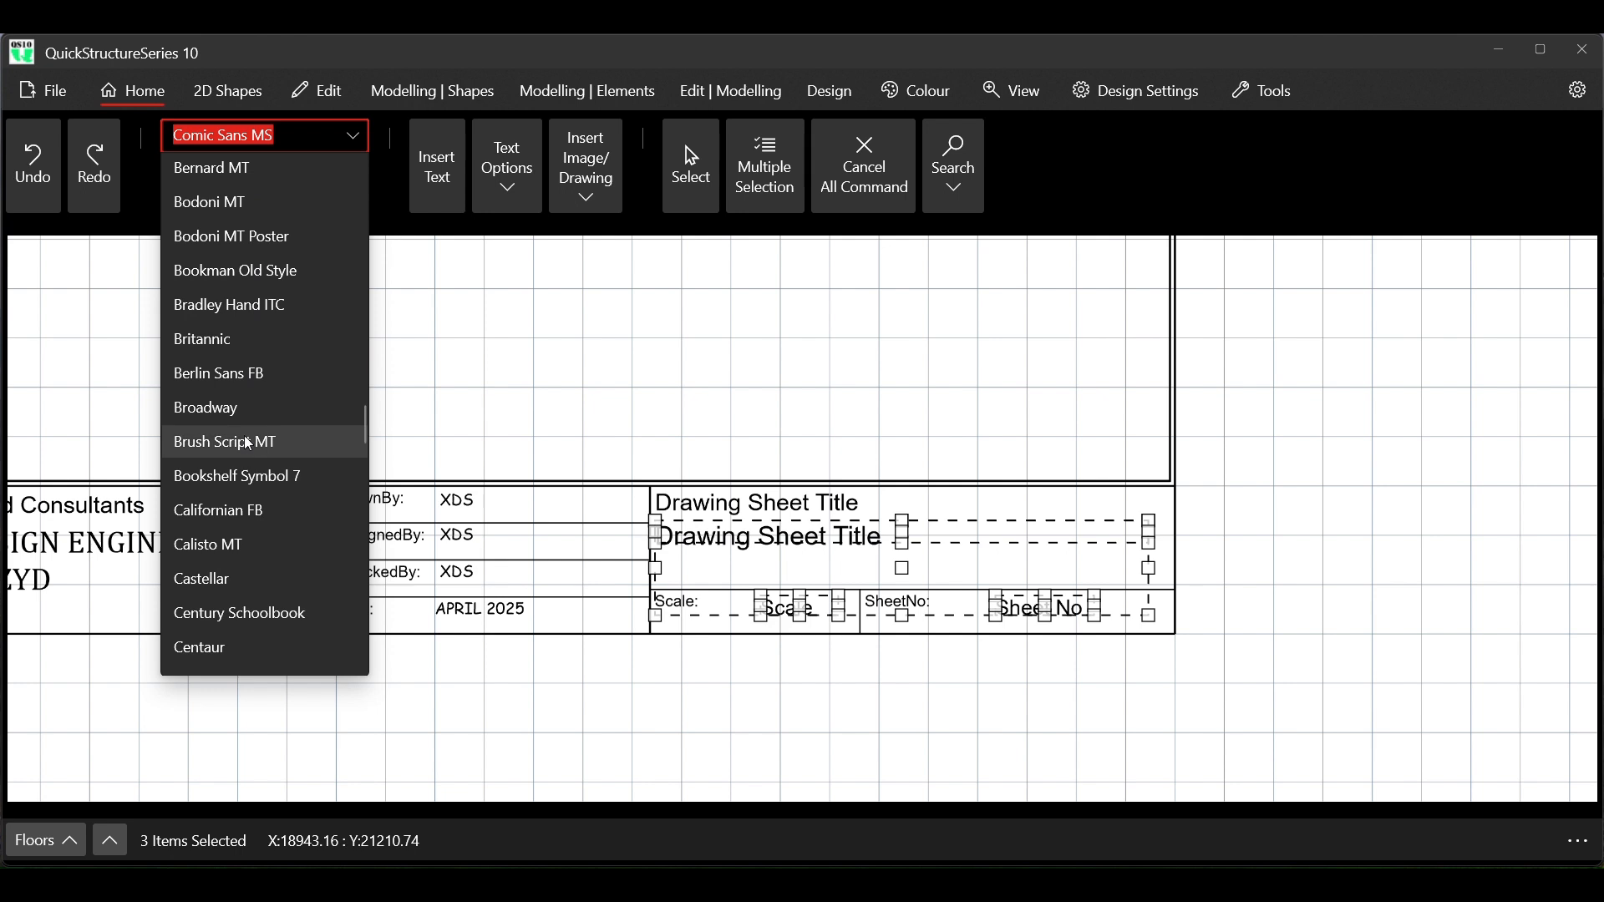
left_click(231, 404)
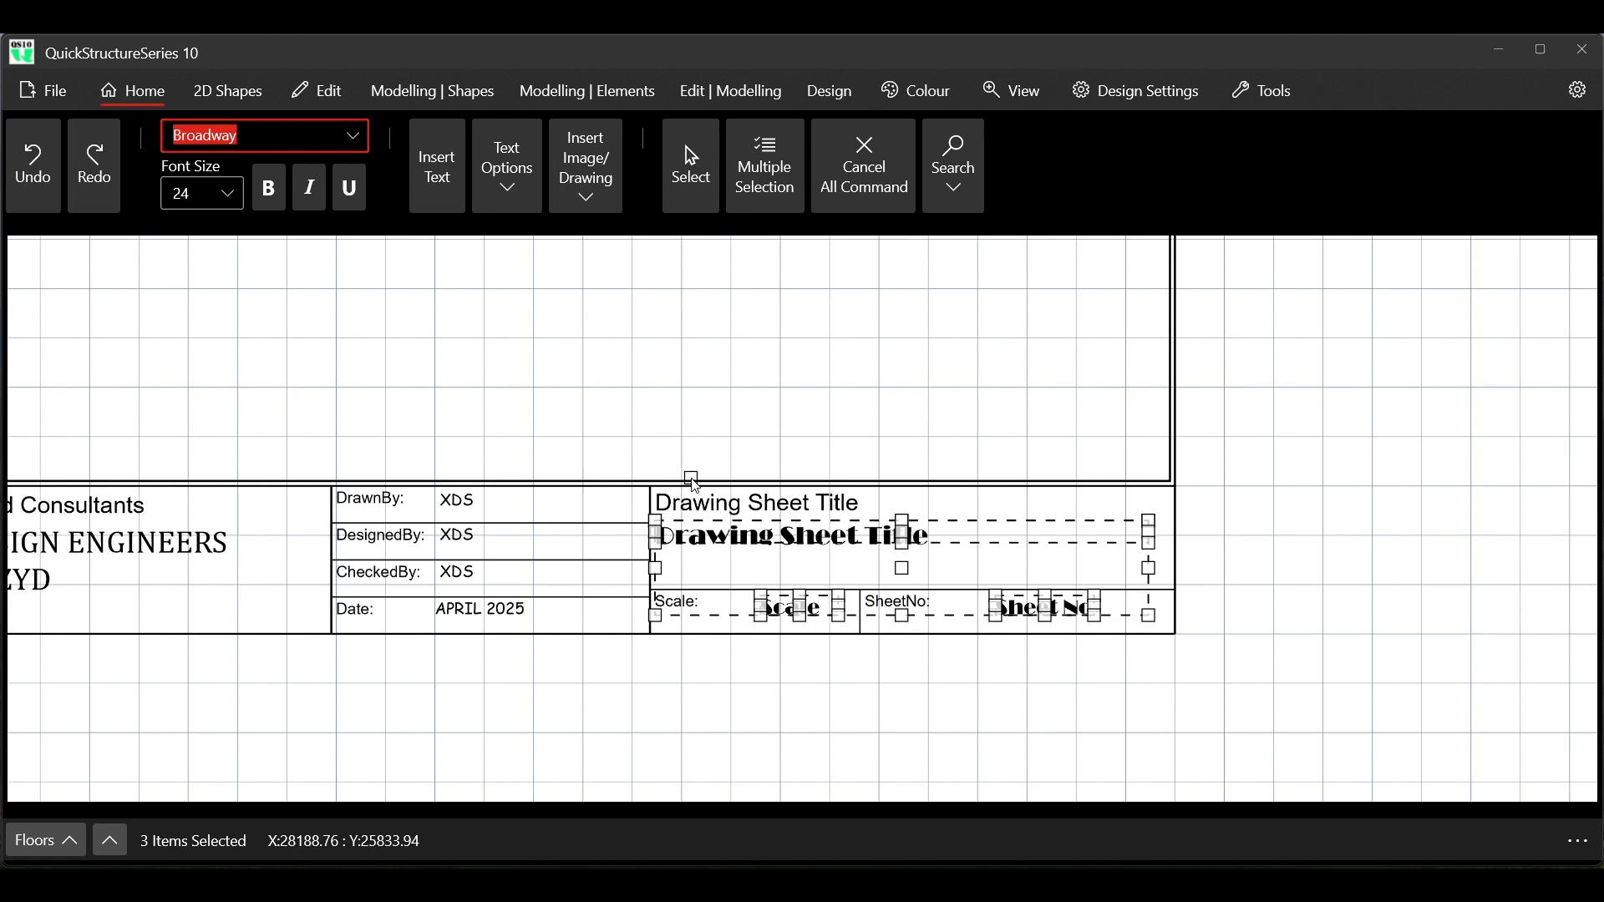
left_click(871, 190)
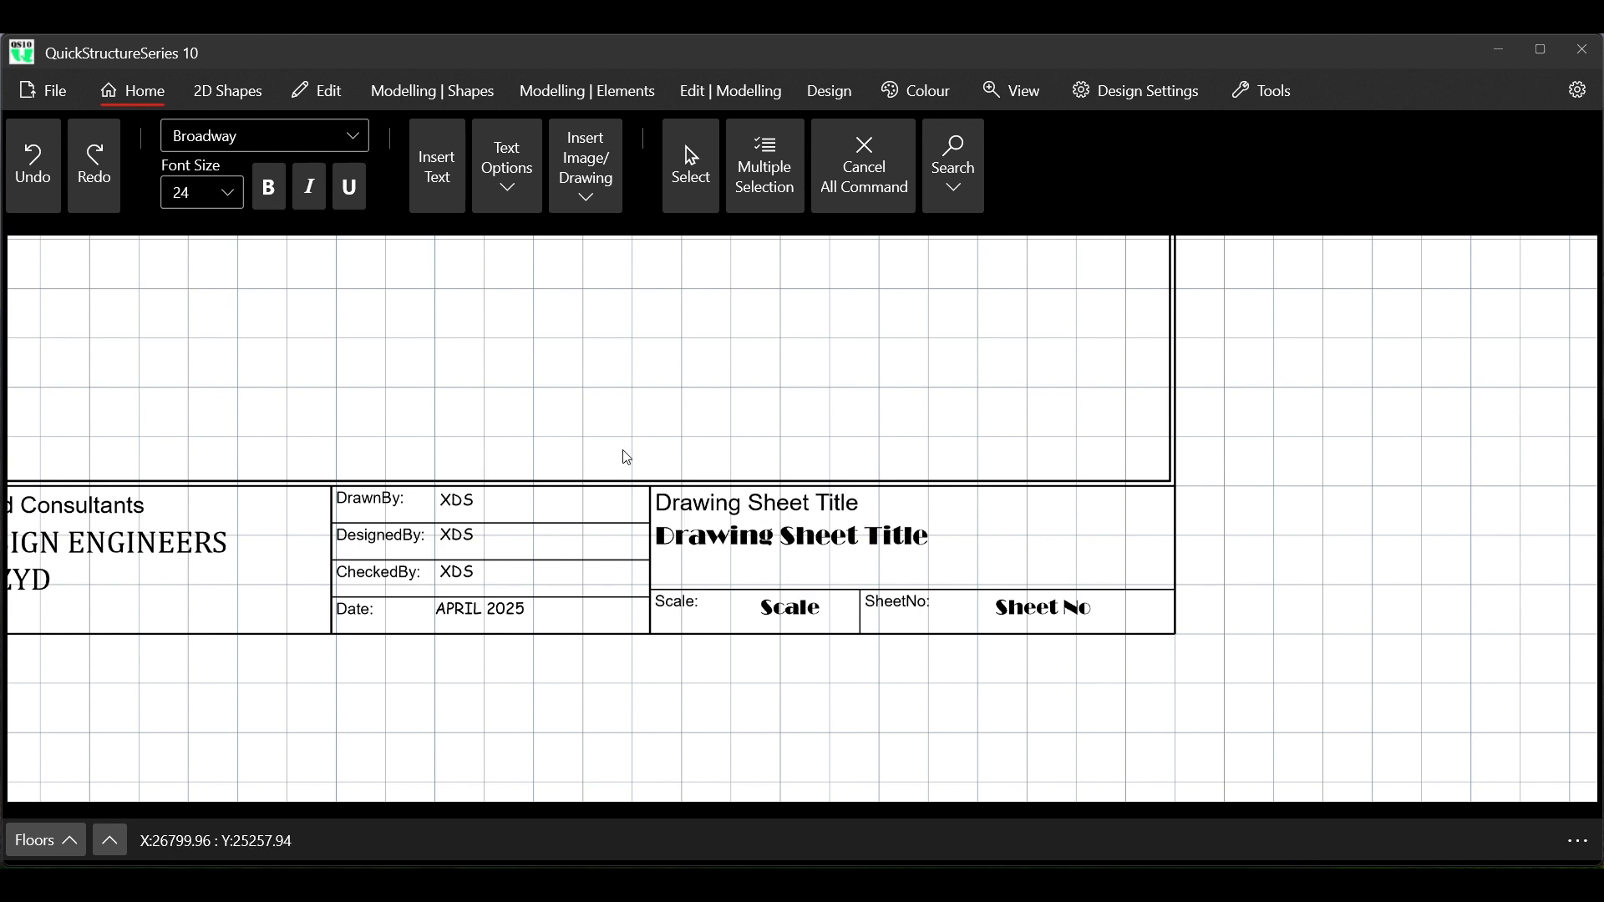
Try font size 28 on the Drawing Sheet Title entry, set it to 26 and end the command
left_click(683, 203)
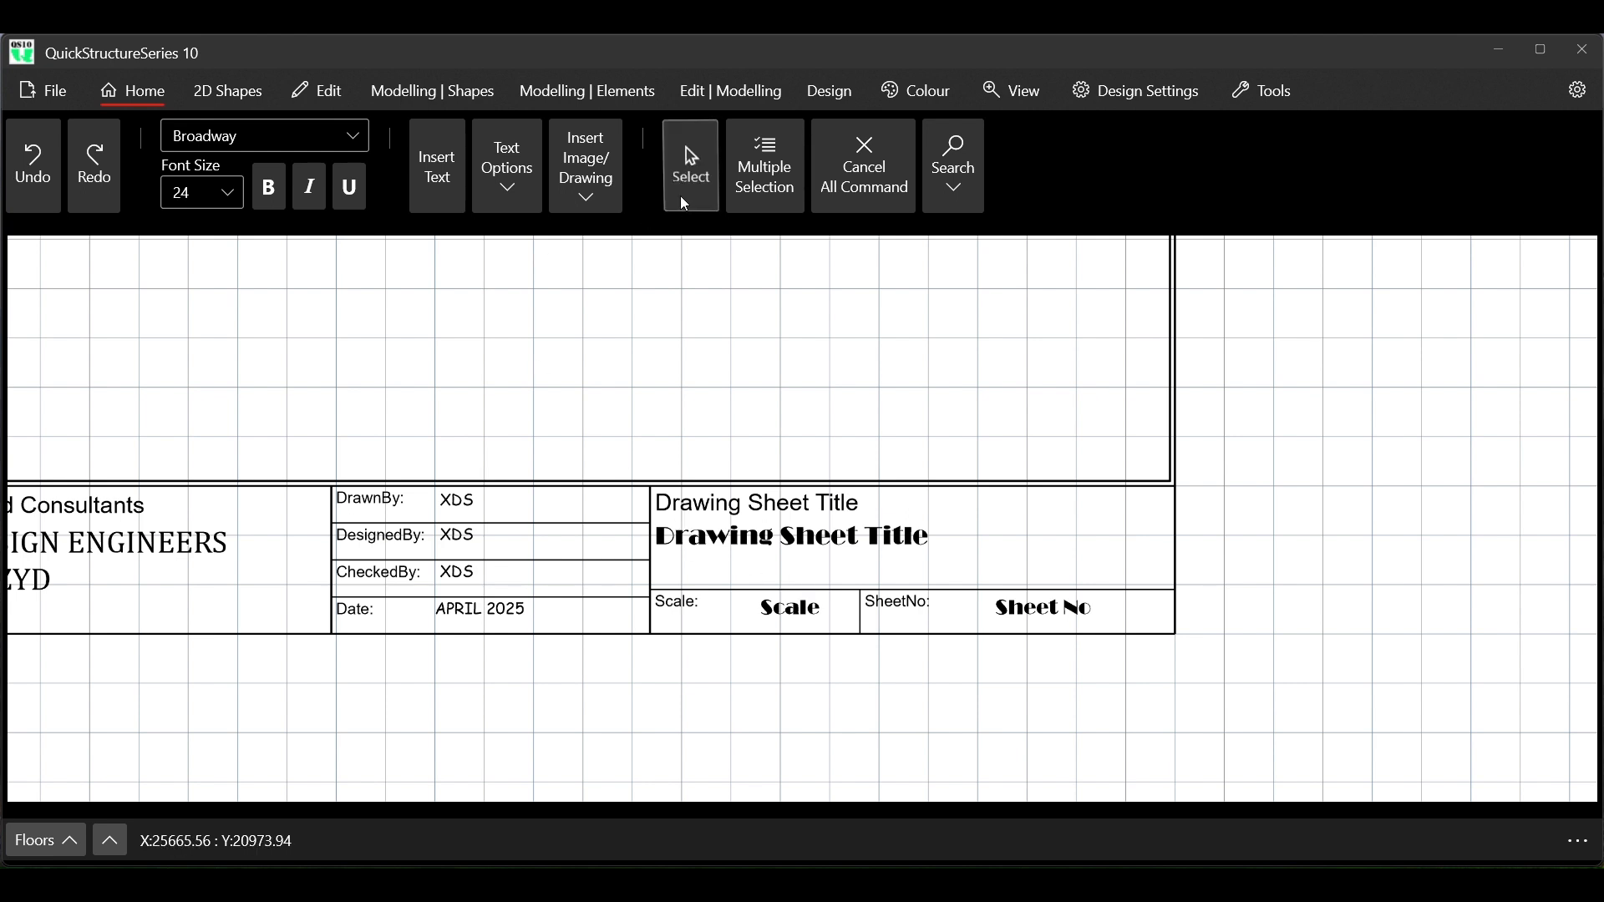
left_click(766, 545)
left_click(190, 192)
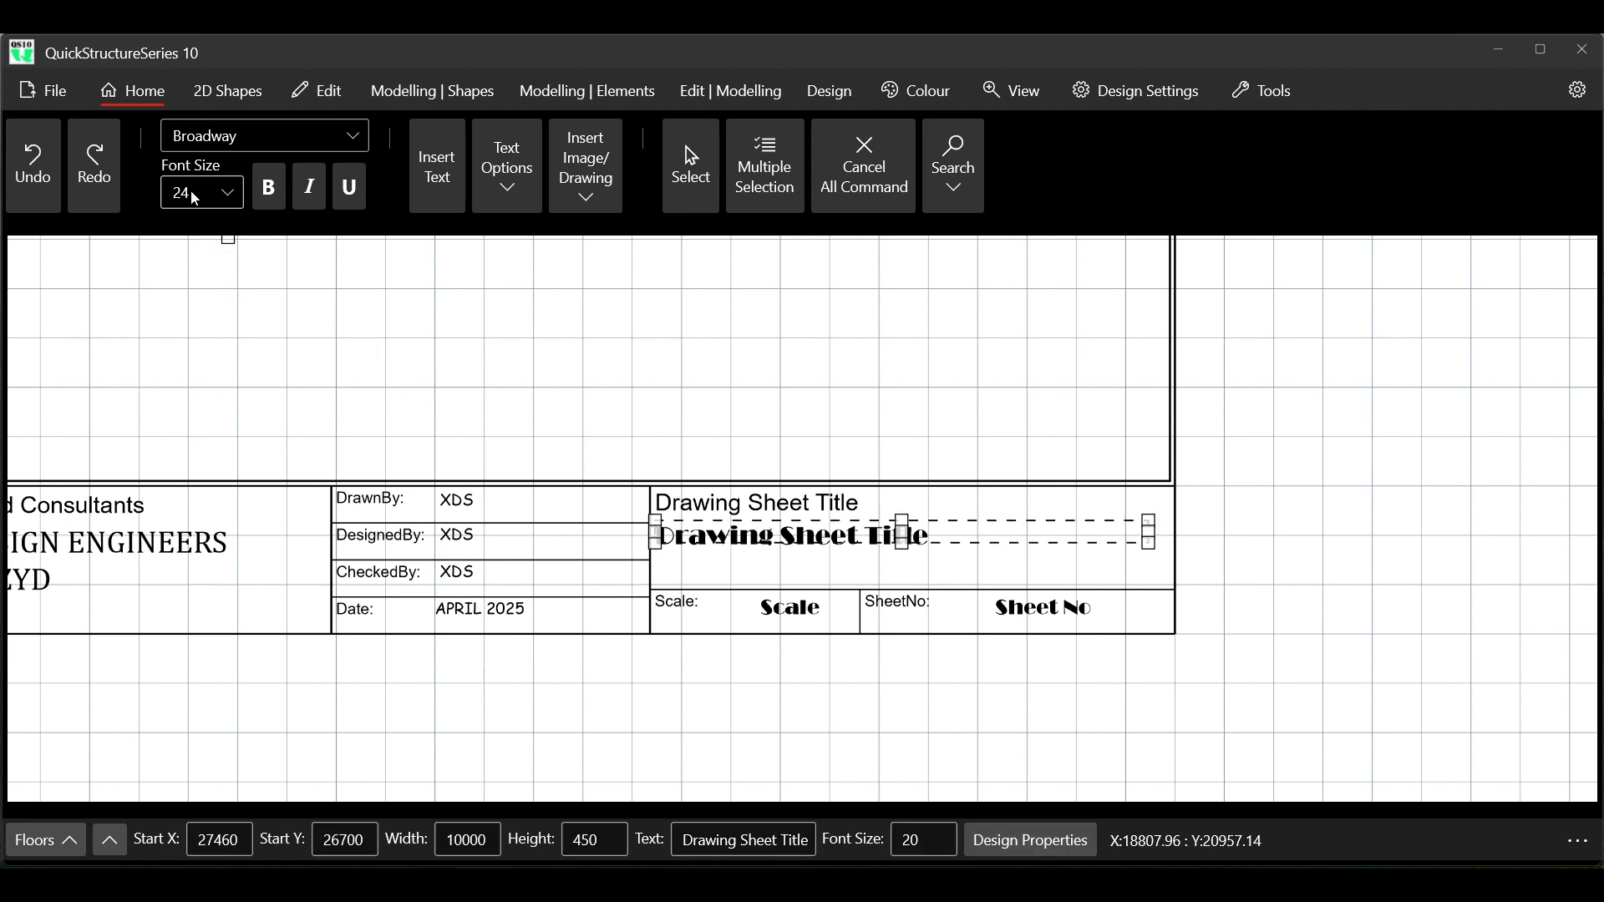
type("20")
type("4")
left_click_drag(191, 192, 173, 195)
type("28")
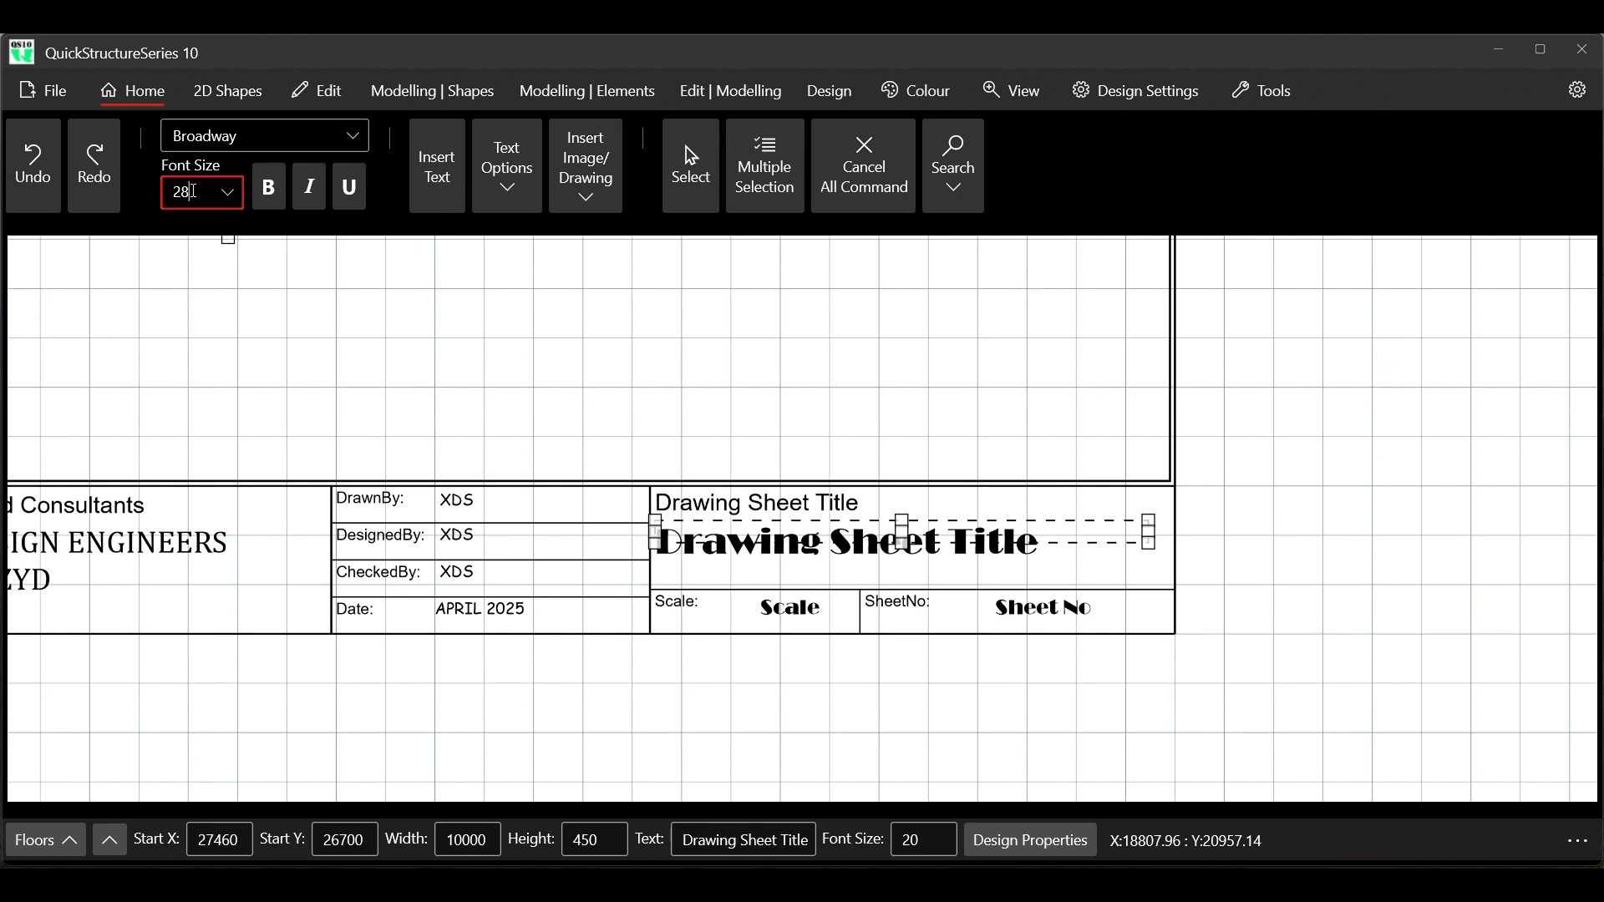
key("BackSpace")
type("6")
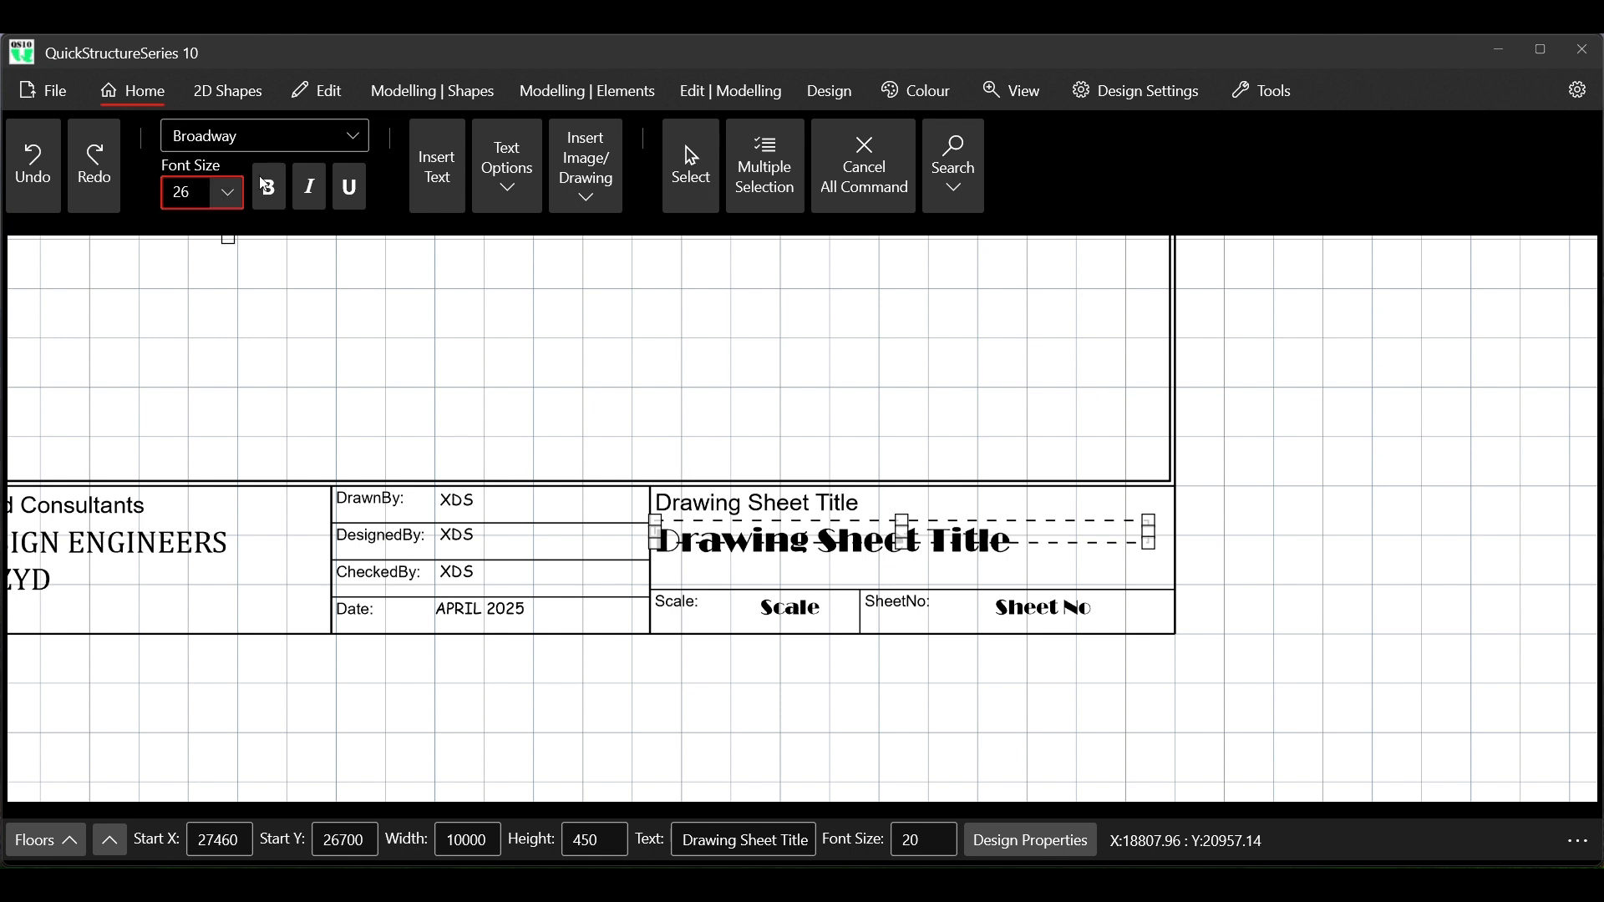
left_click(855, 181)
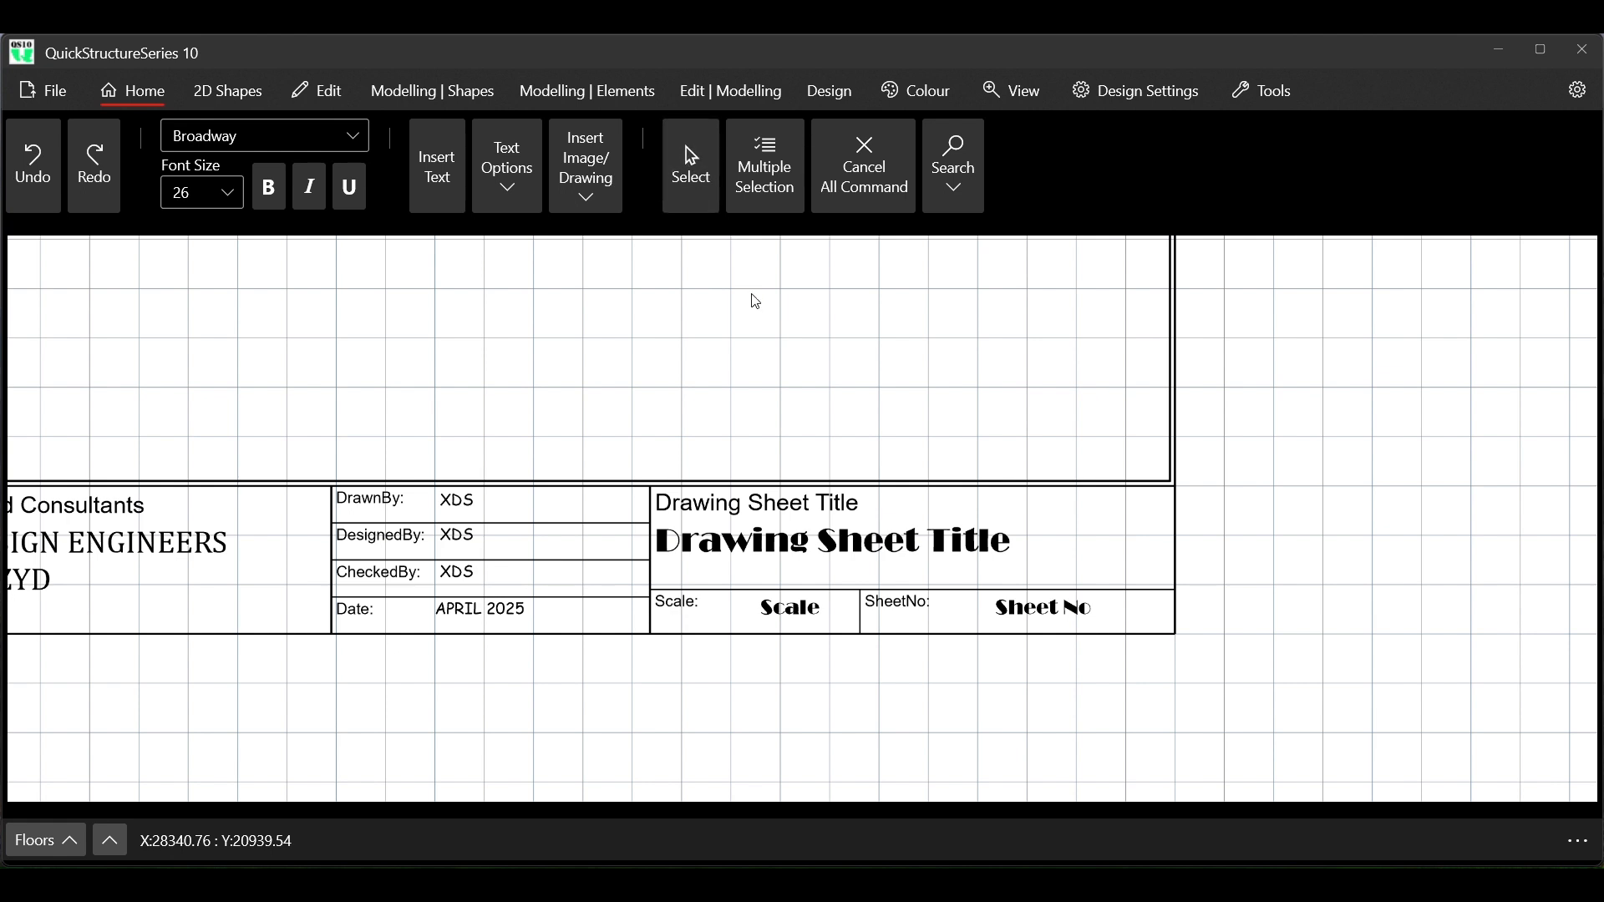
Inspect the properties of the sheet frame, the Drawing Sheet Title entry and the Sheet No entry
left_click(697, 186)
left_click(779, 317)
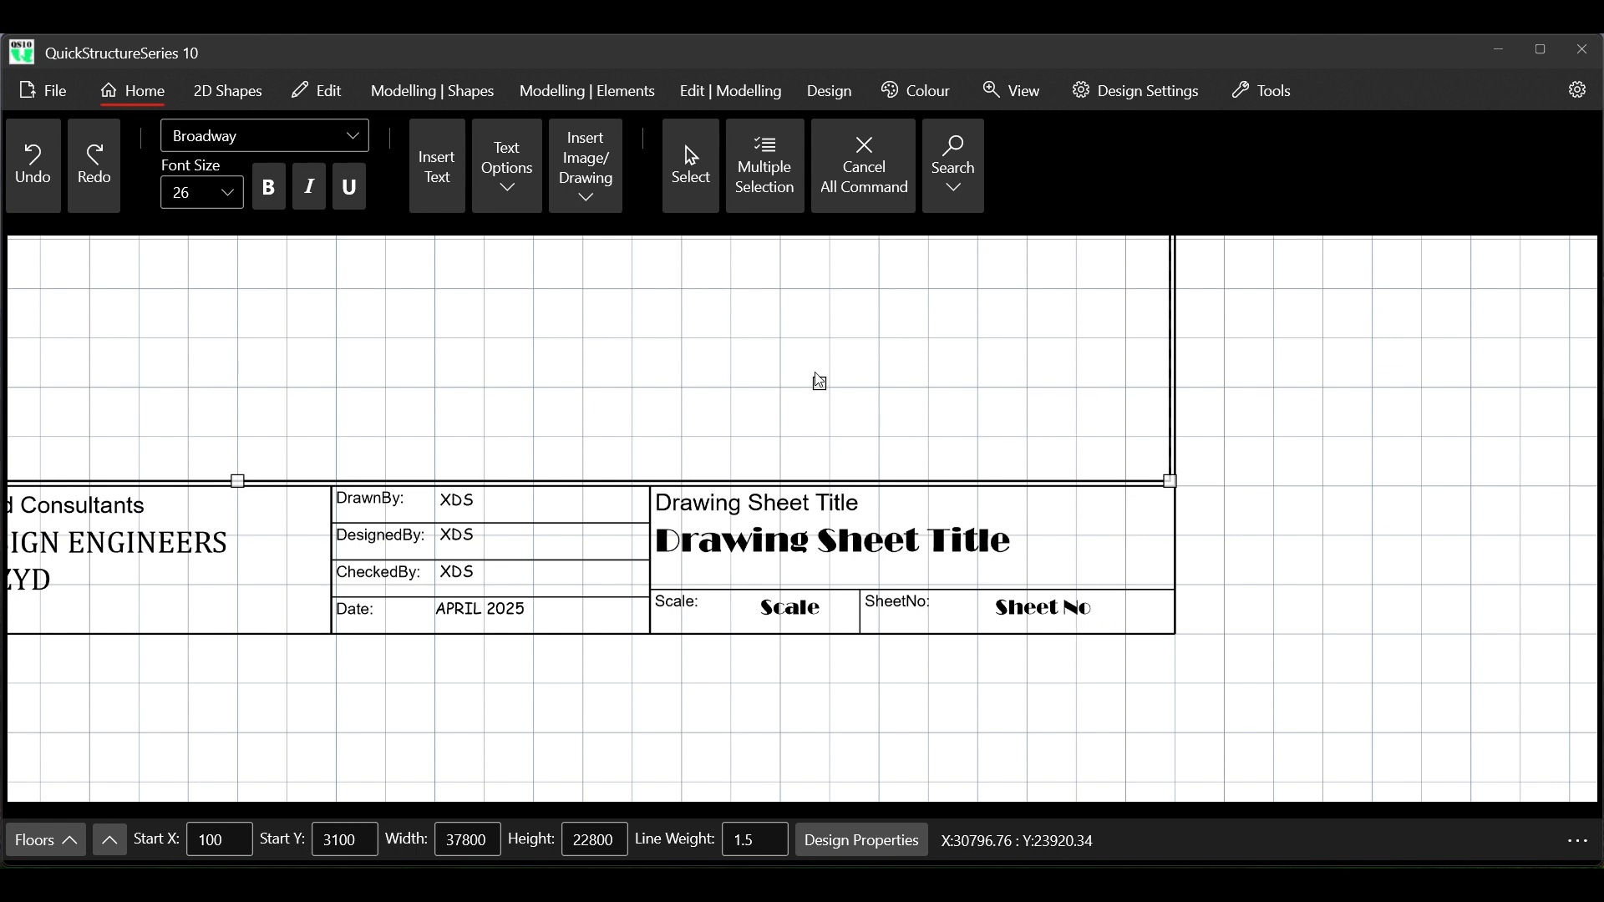
scroll(835, 390, "down", 5)
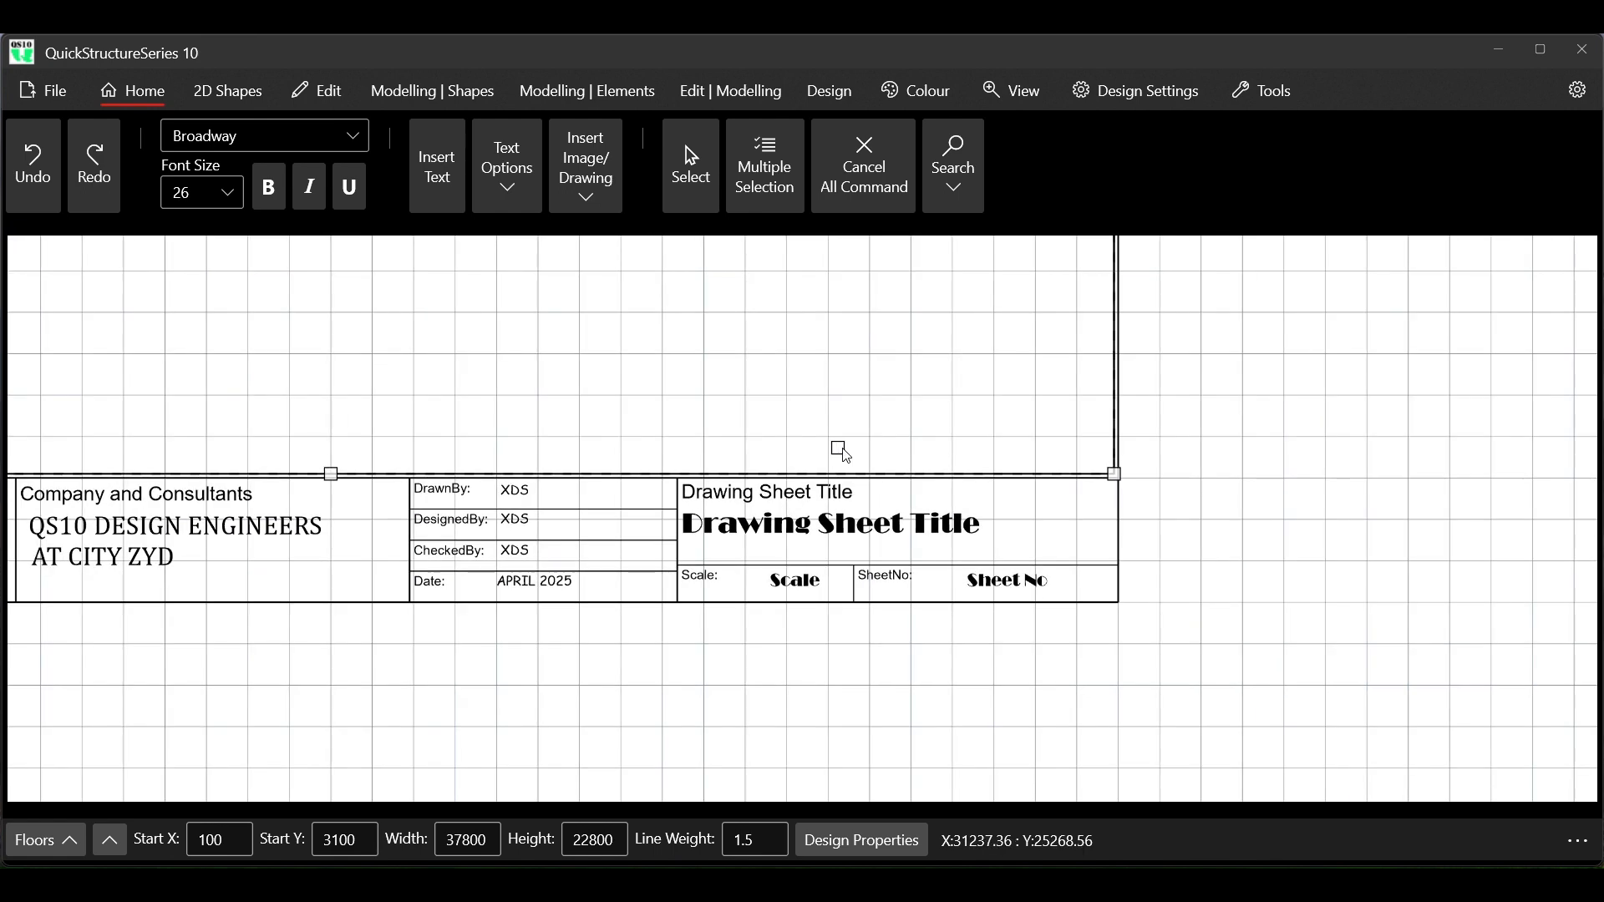
scroll(871, 499, "down", 3)
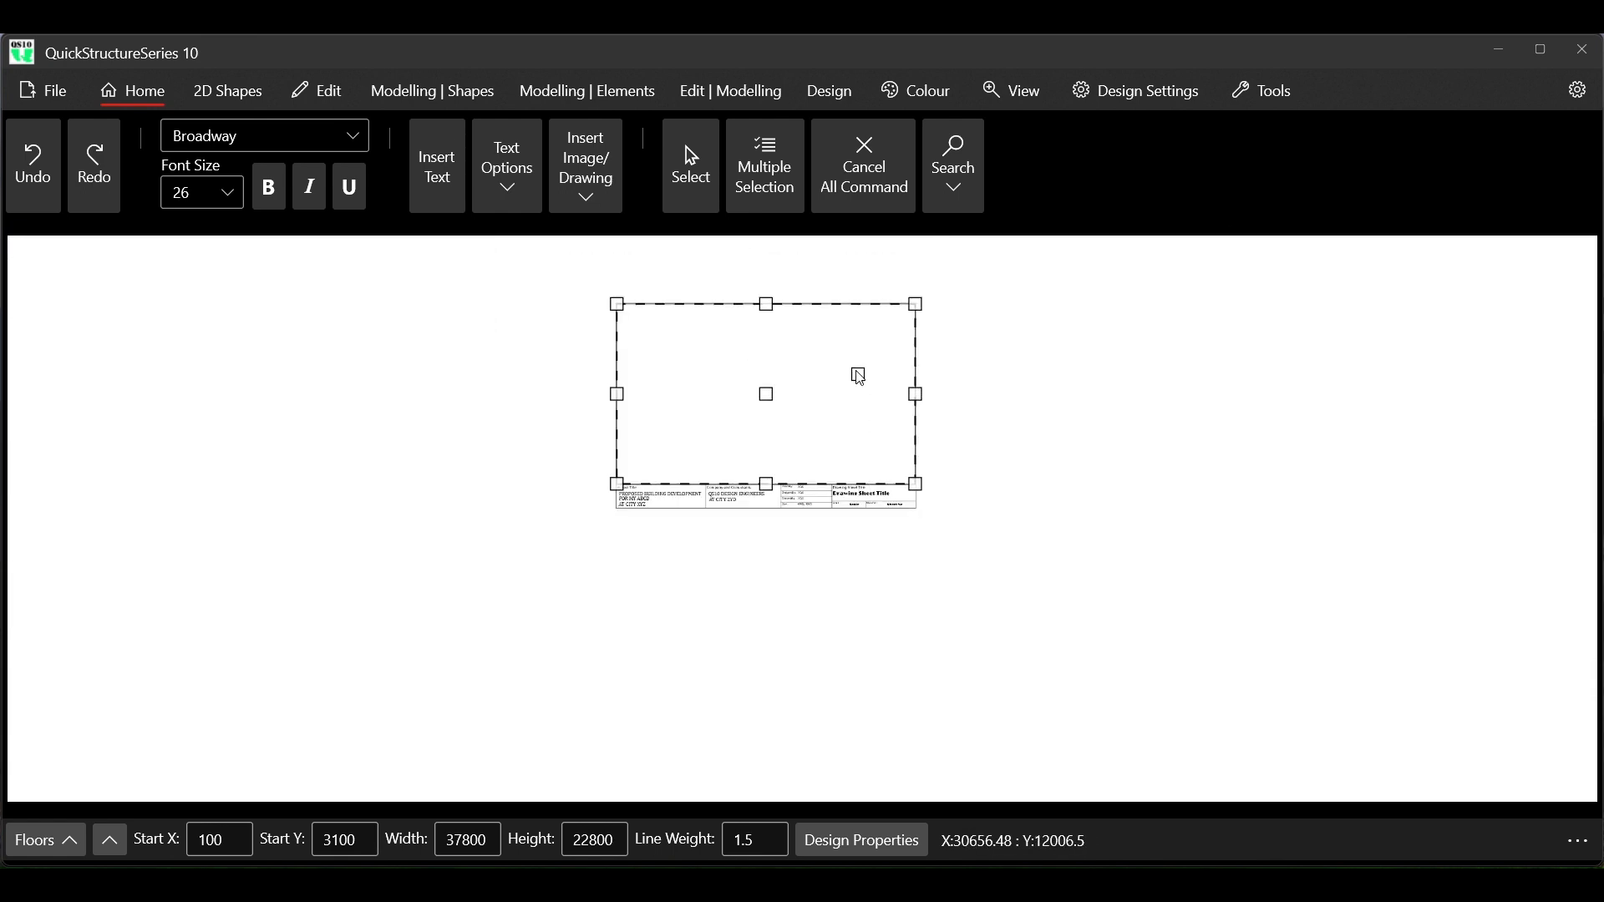
scroll(858, 367, "up", 4)
scroll(859, 339, "up", 1)
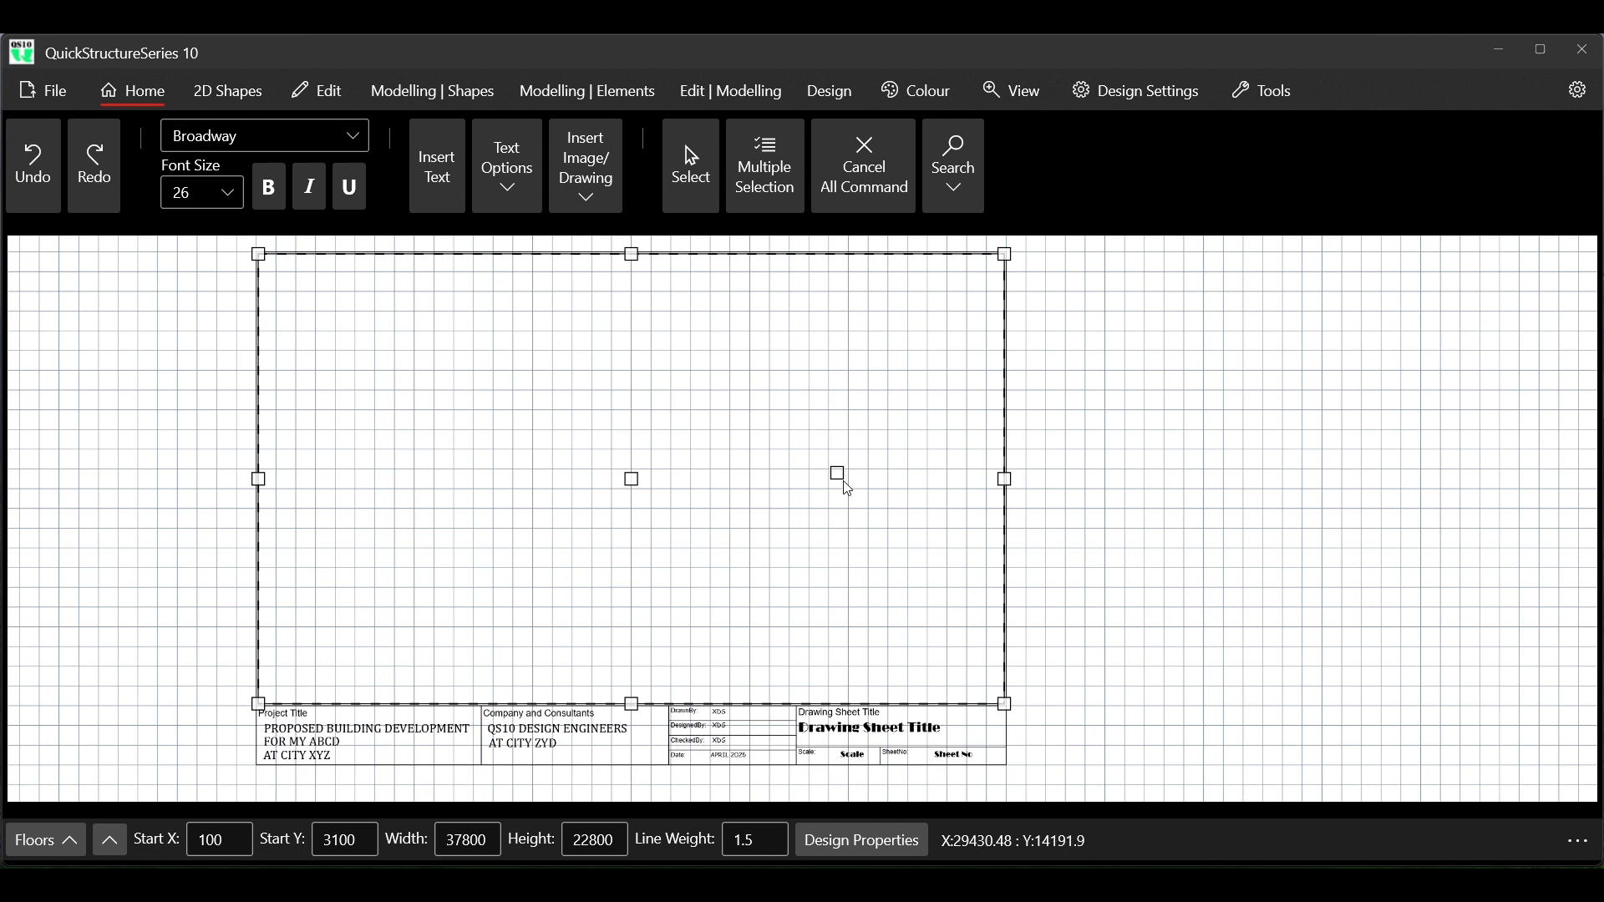
scroll(881, 756, "up", 4)
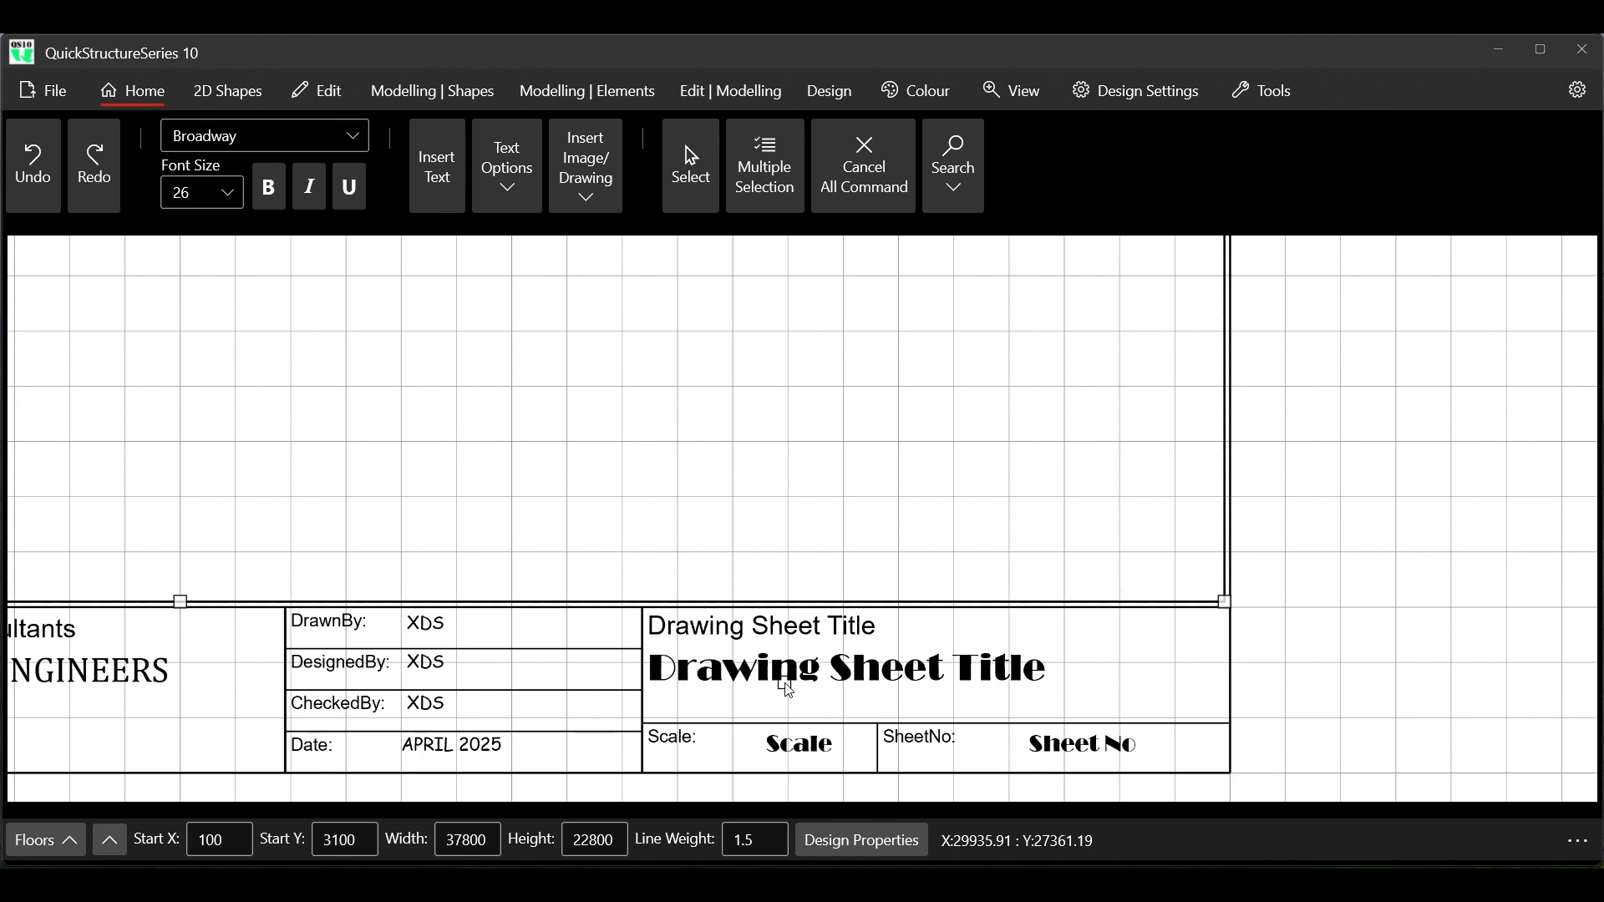
left_click(791, 678)
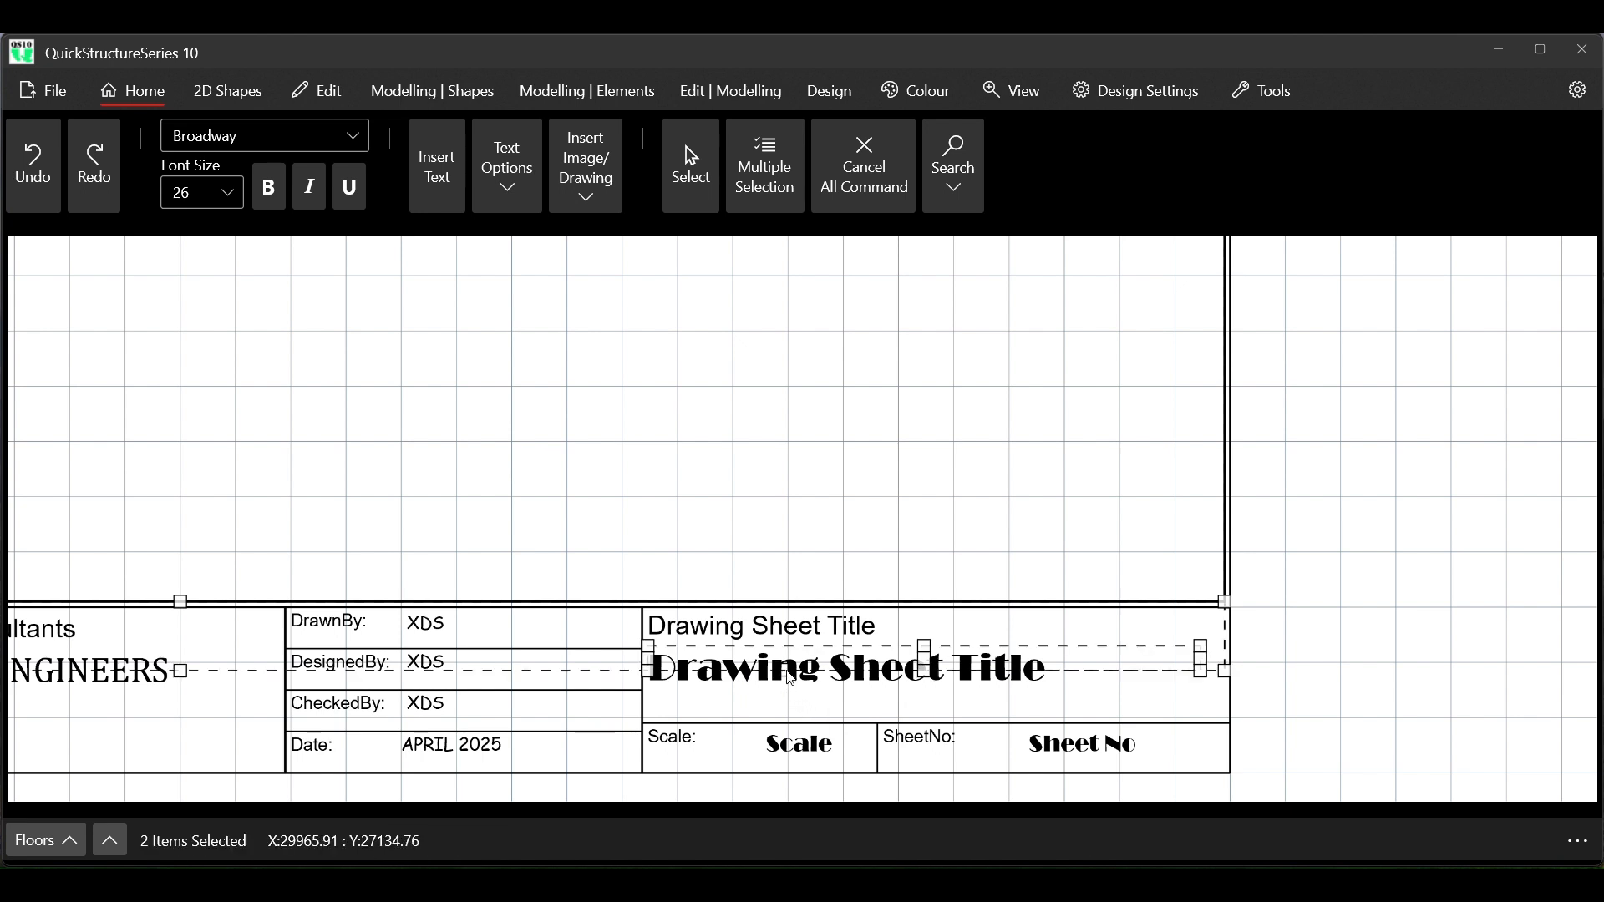
right_click(790, 678)
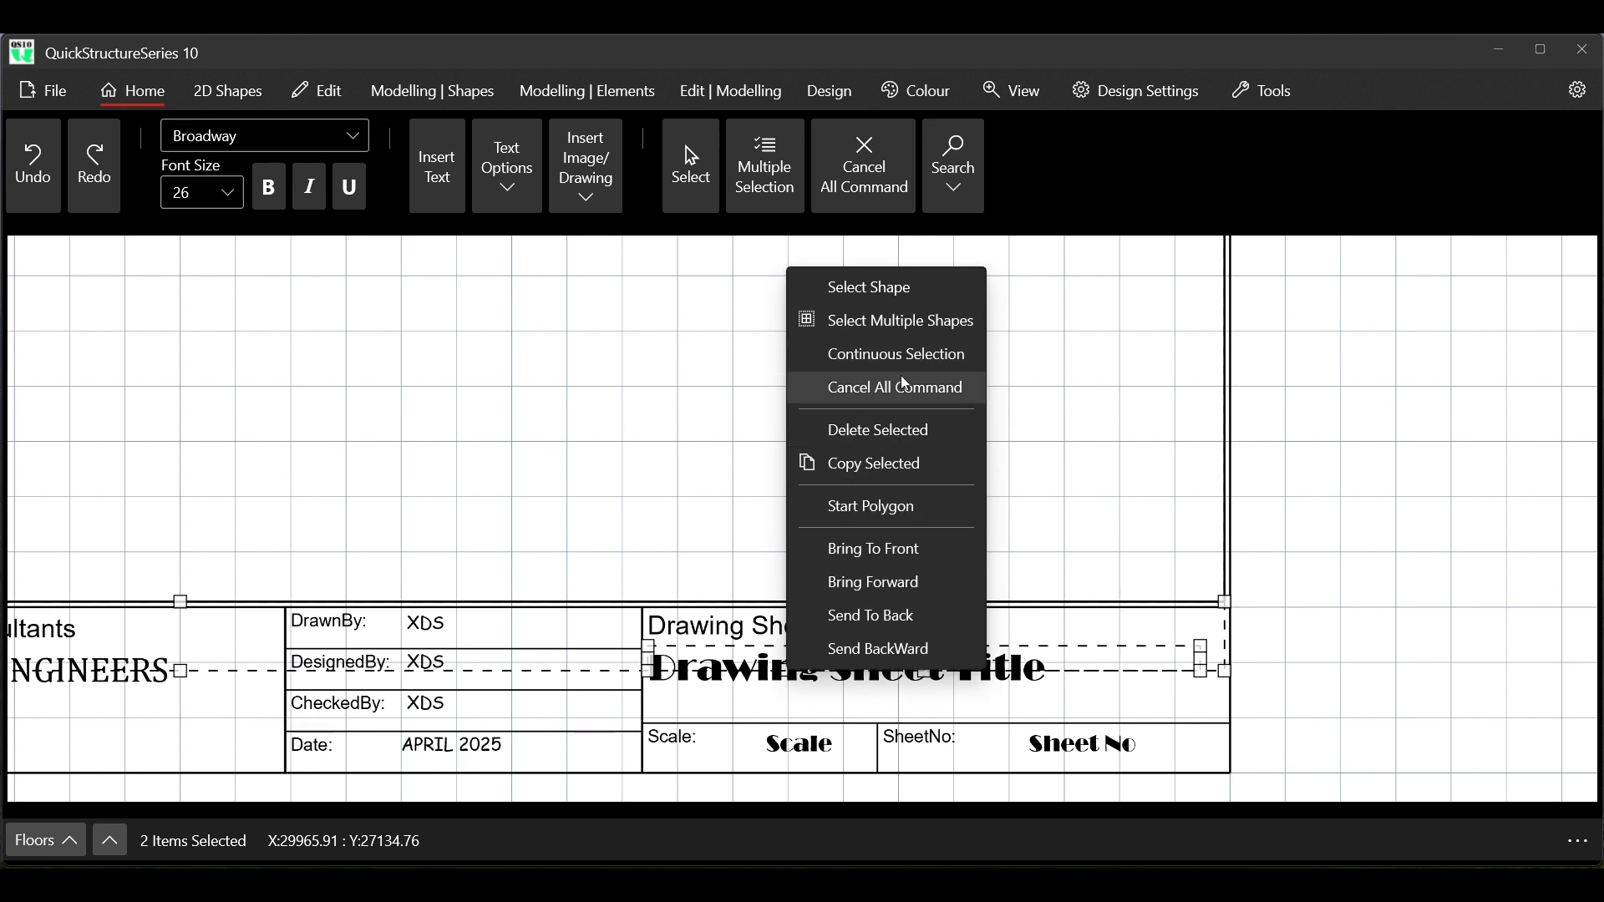
left_click(894, 355)
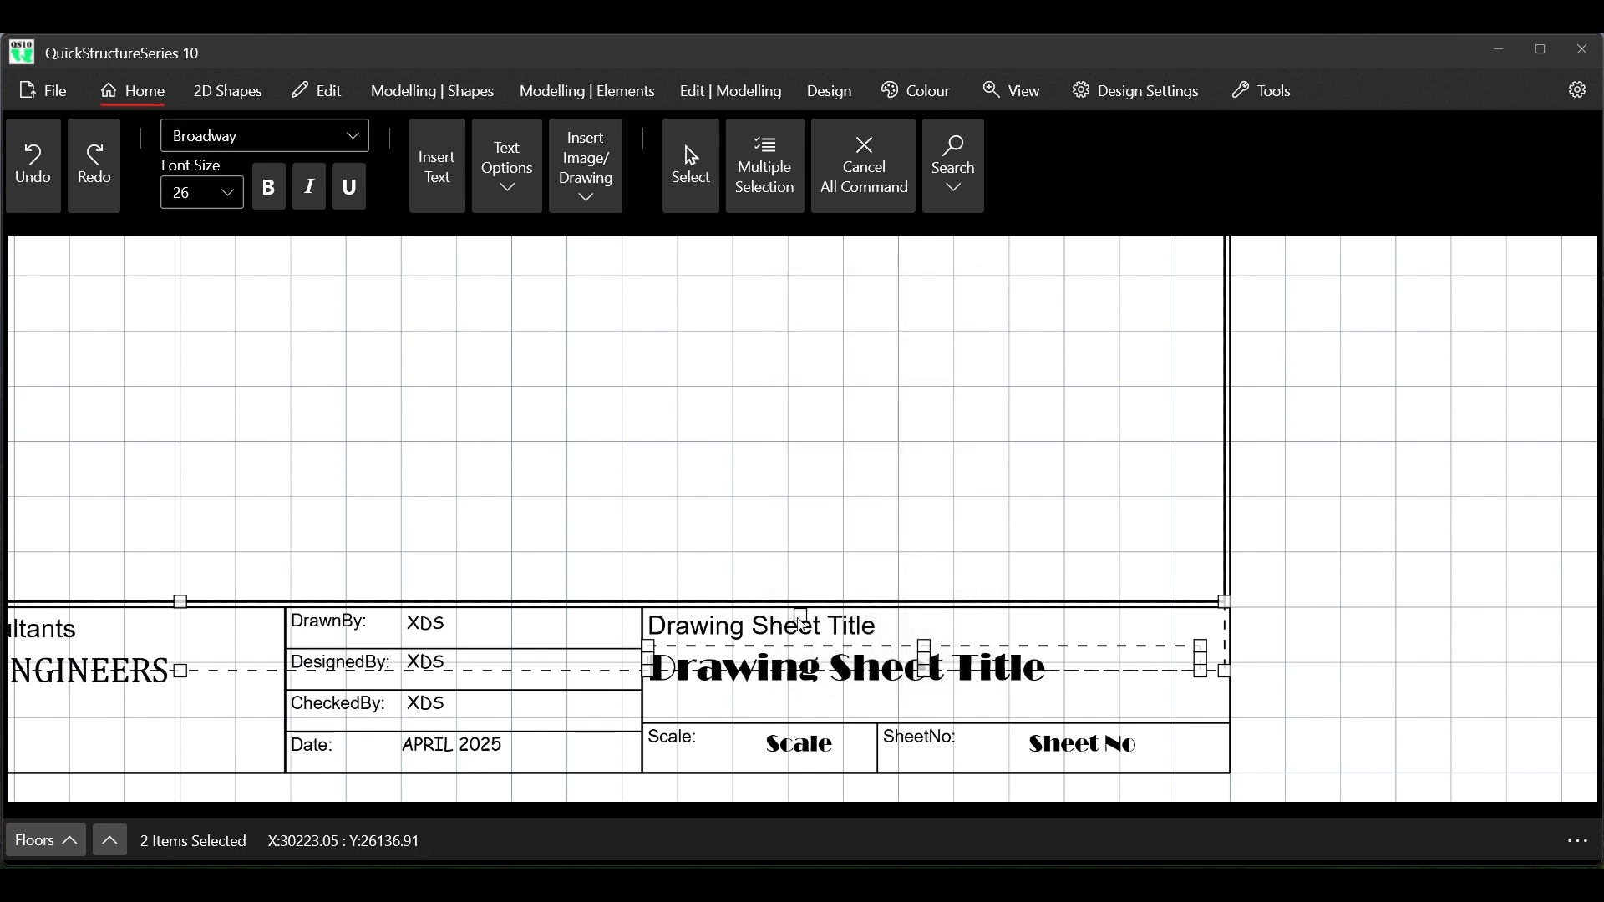
left_click(819, 518)
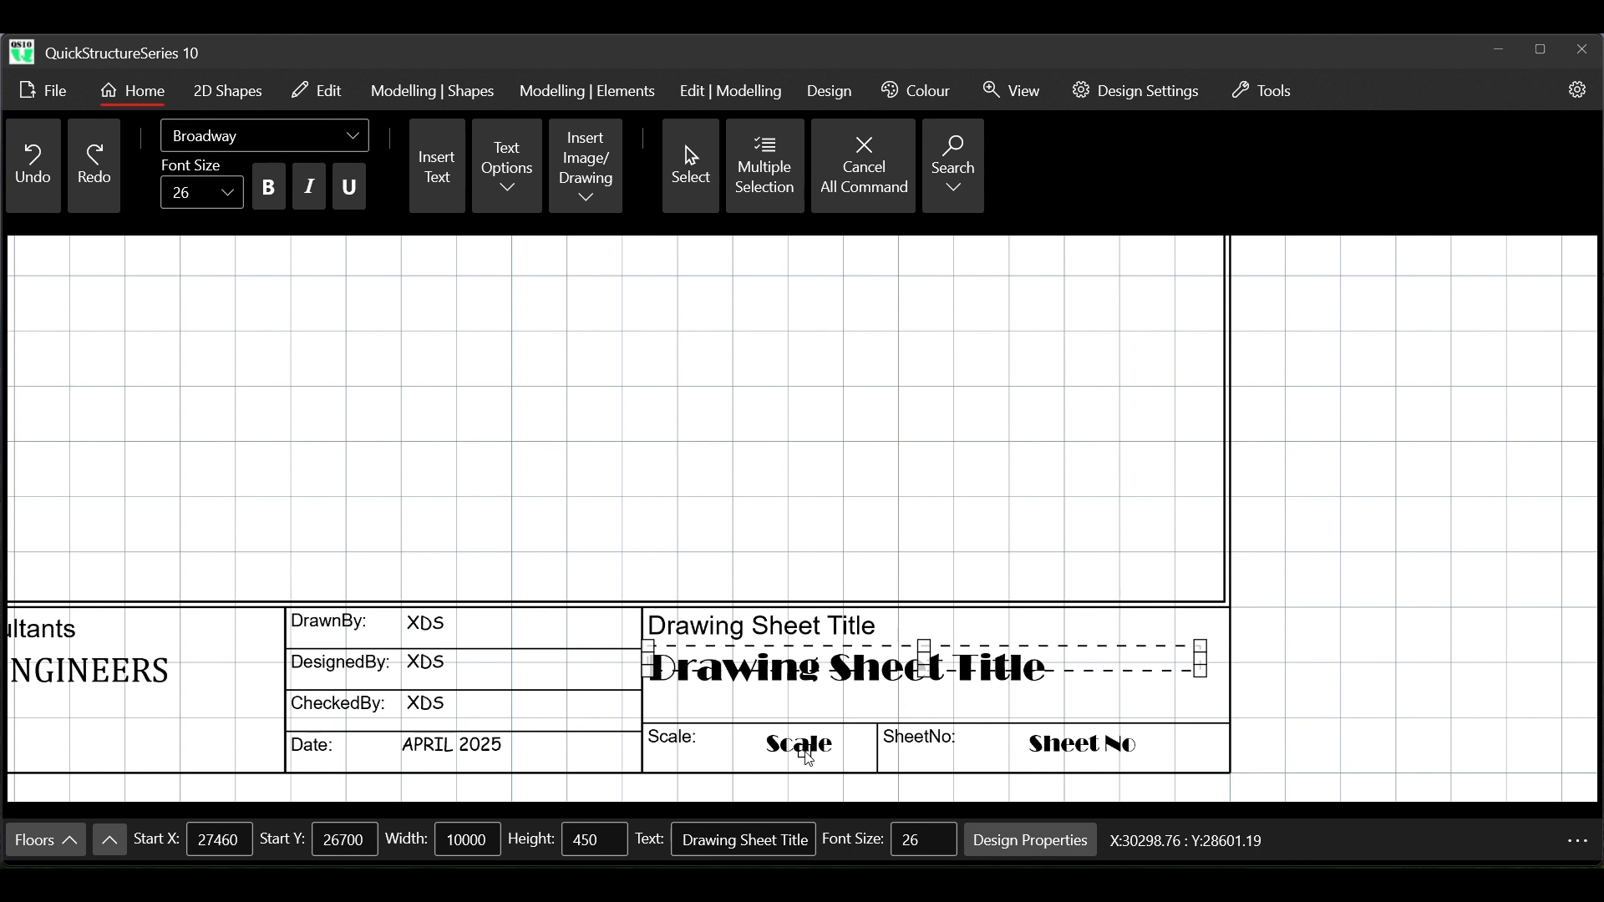
left_click(1092, 746)
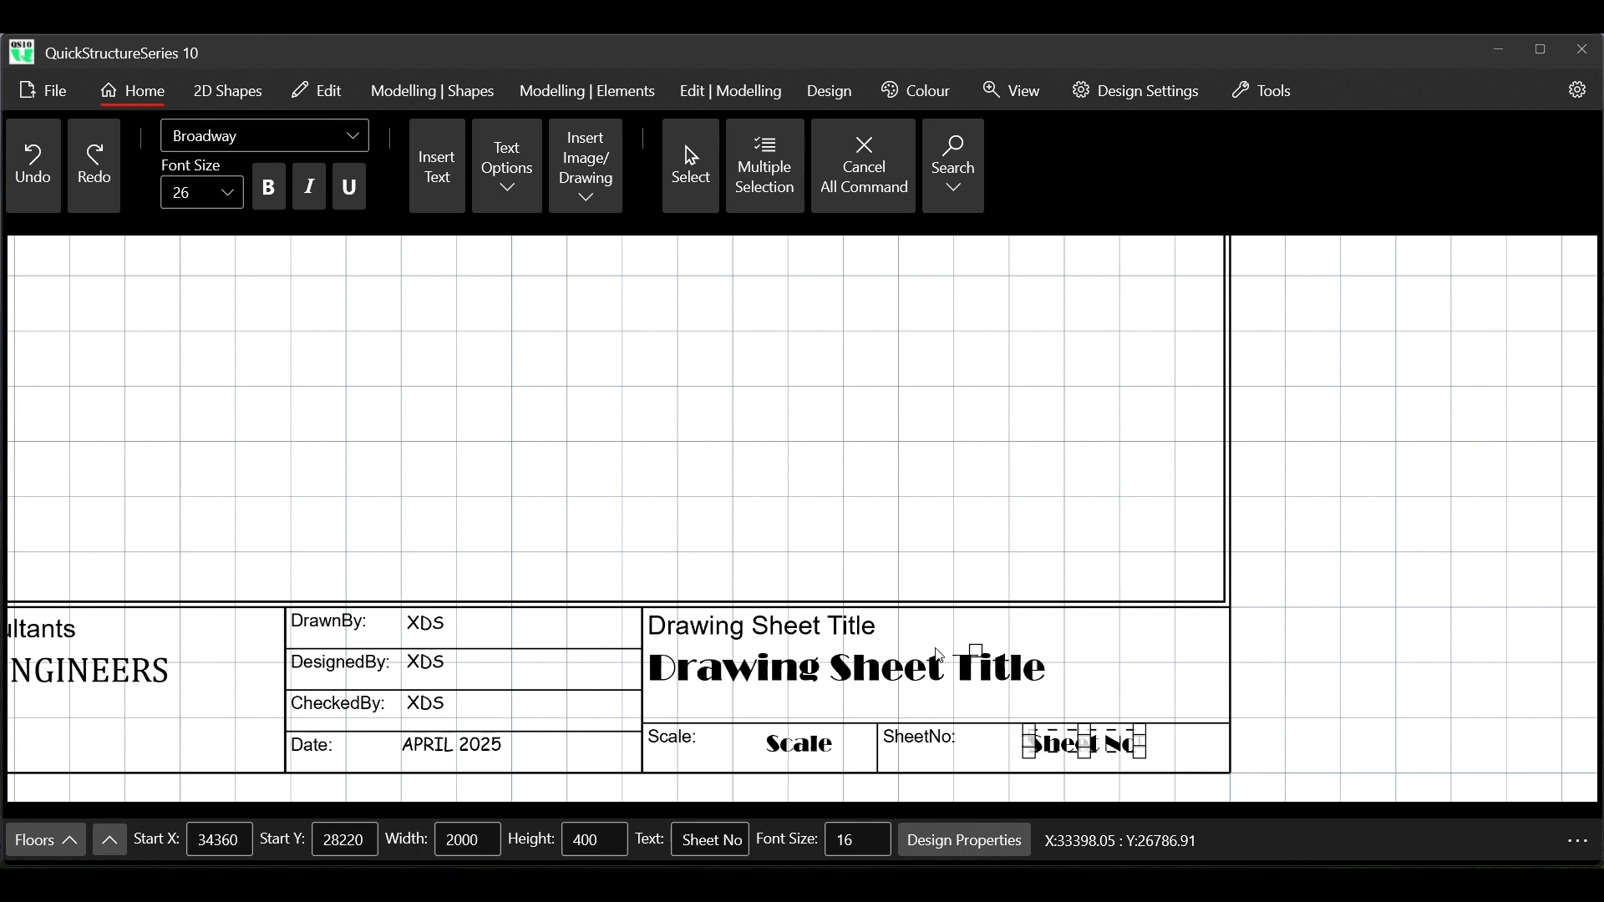
Look through the drawing title block and calculation sheet commands, close them and cancel the active selection
left_click(37, 99)
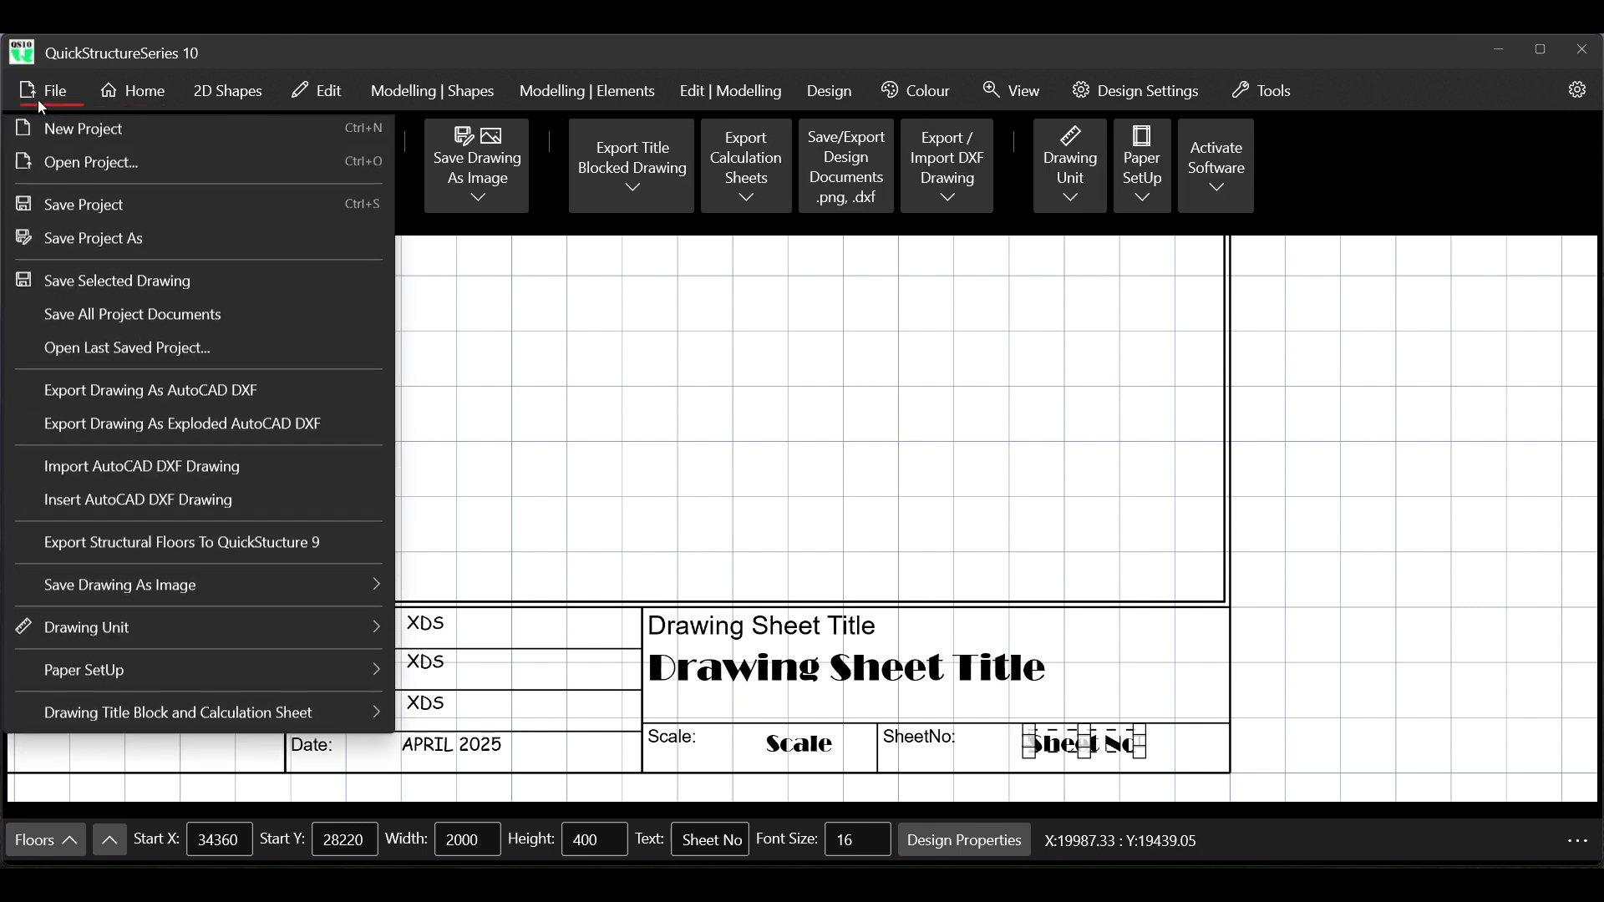
mouse_move(189, 724)
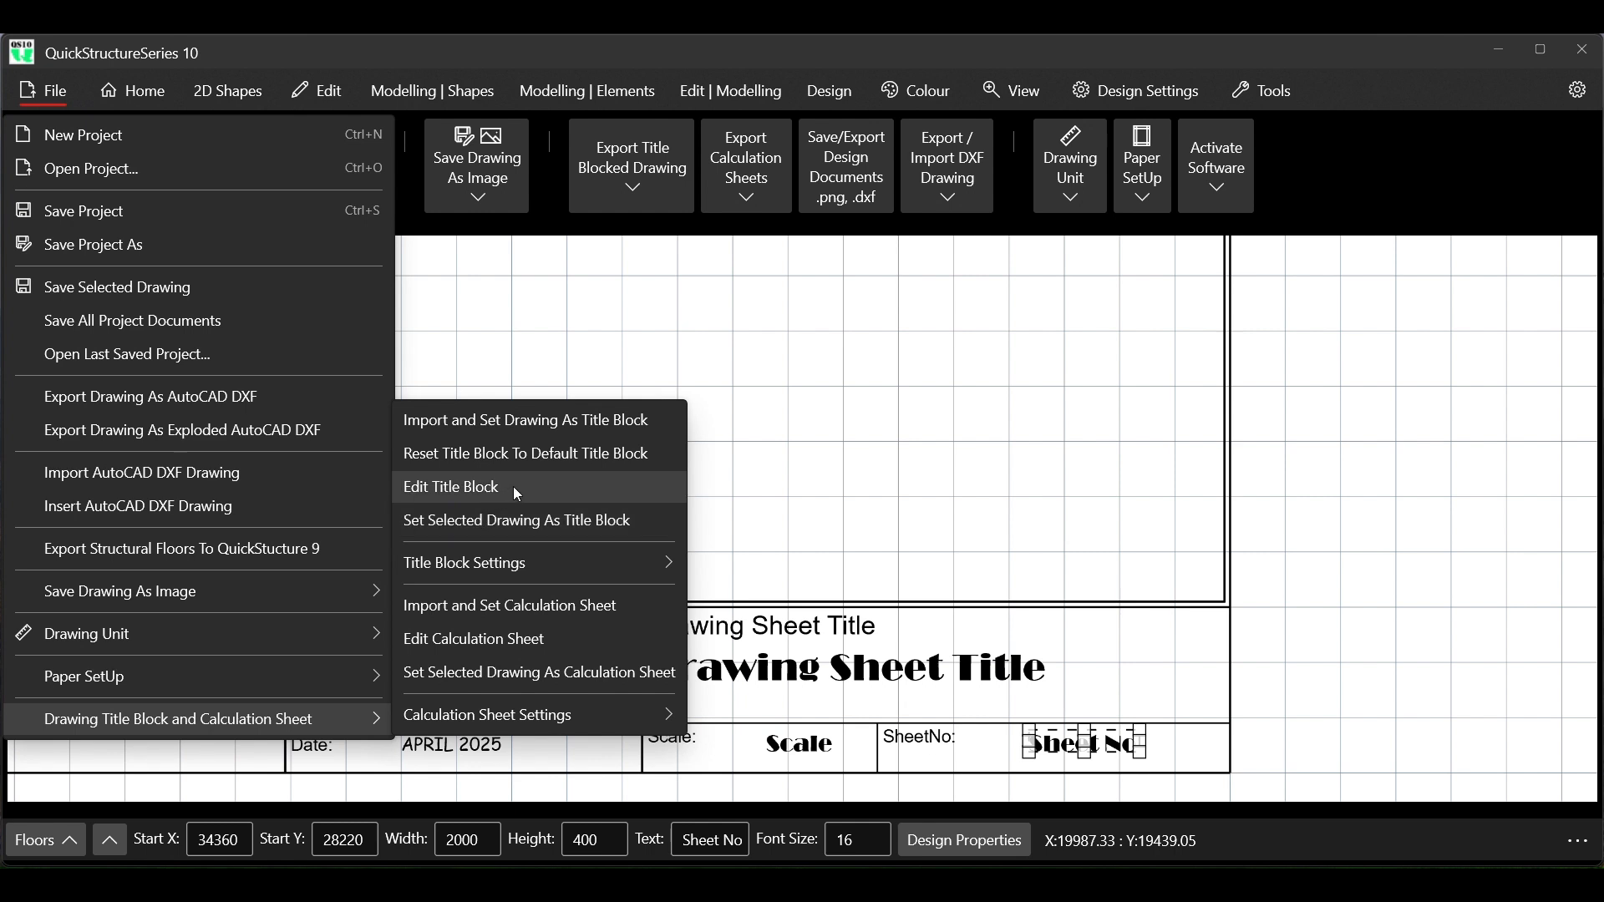
left_click(1418, 173)
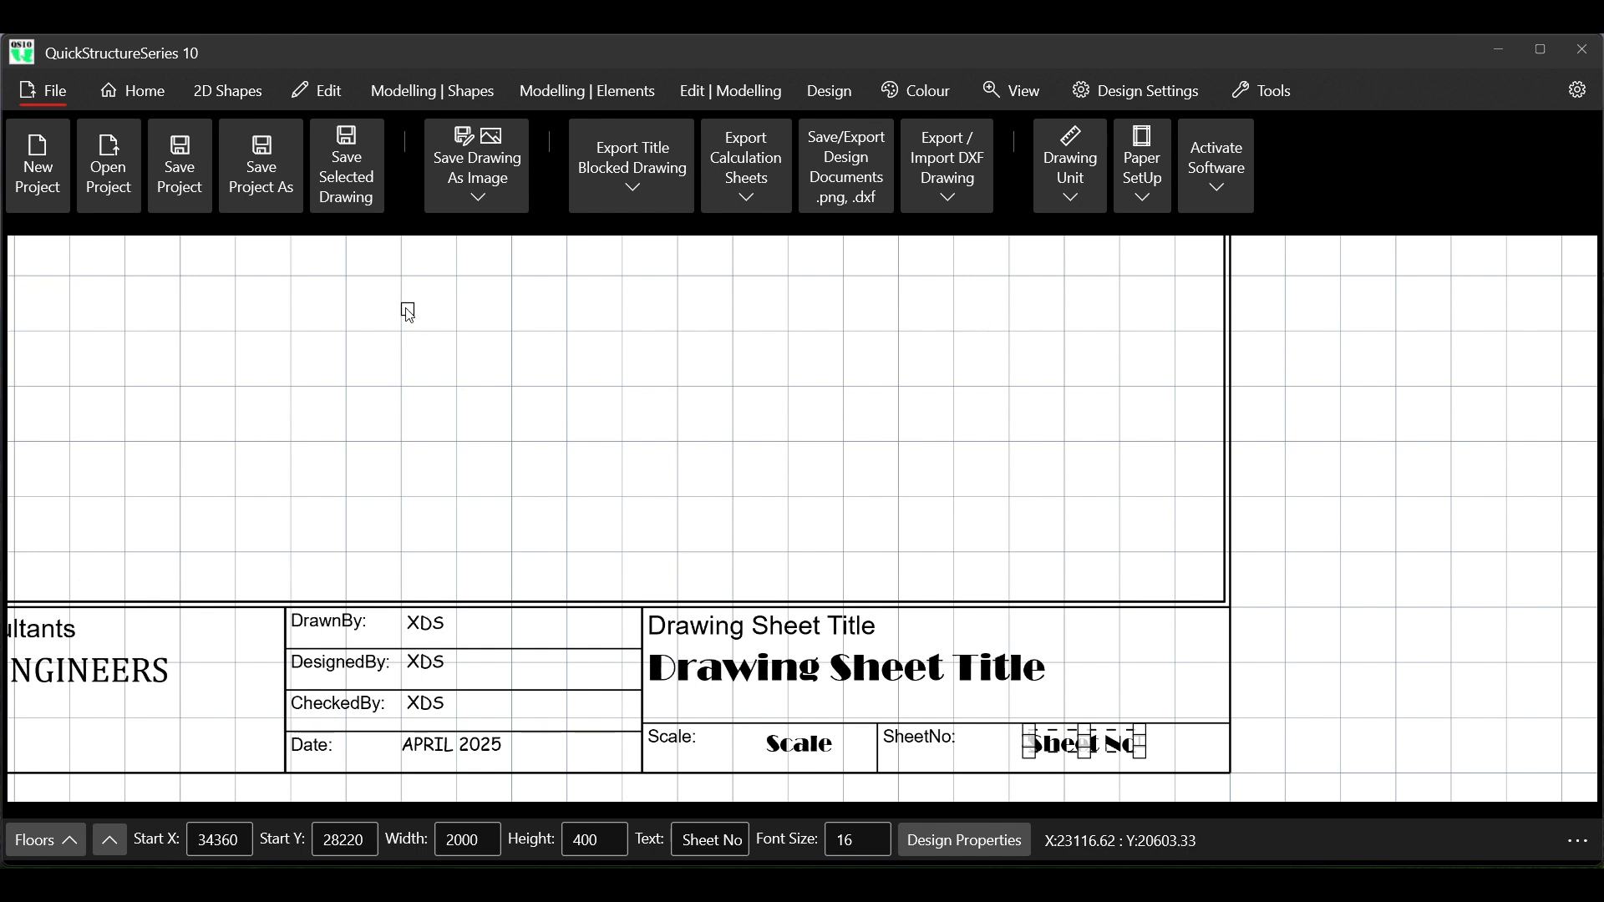
right_click(440, 323)
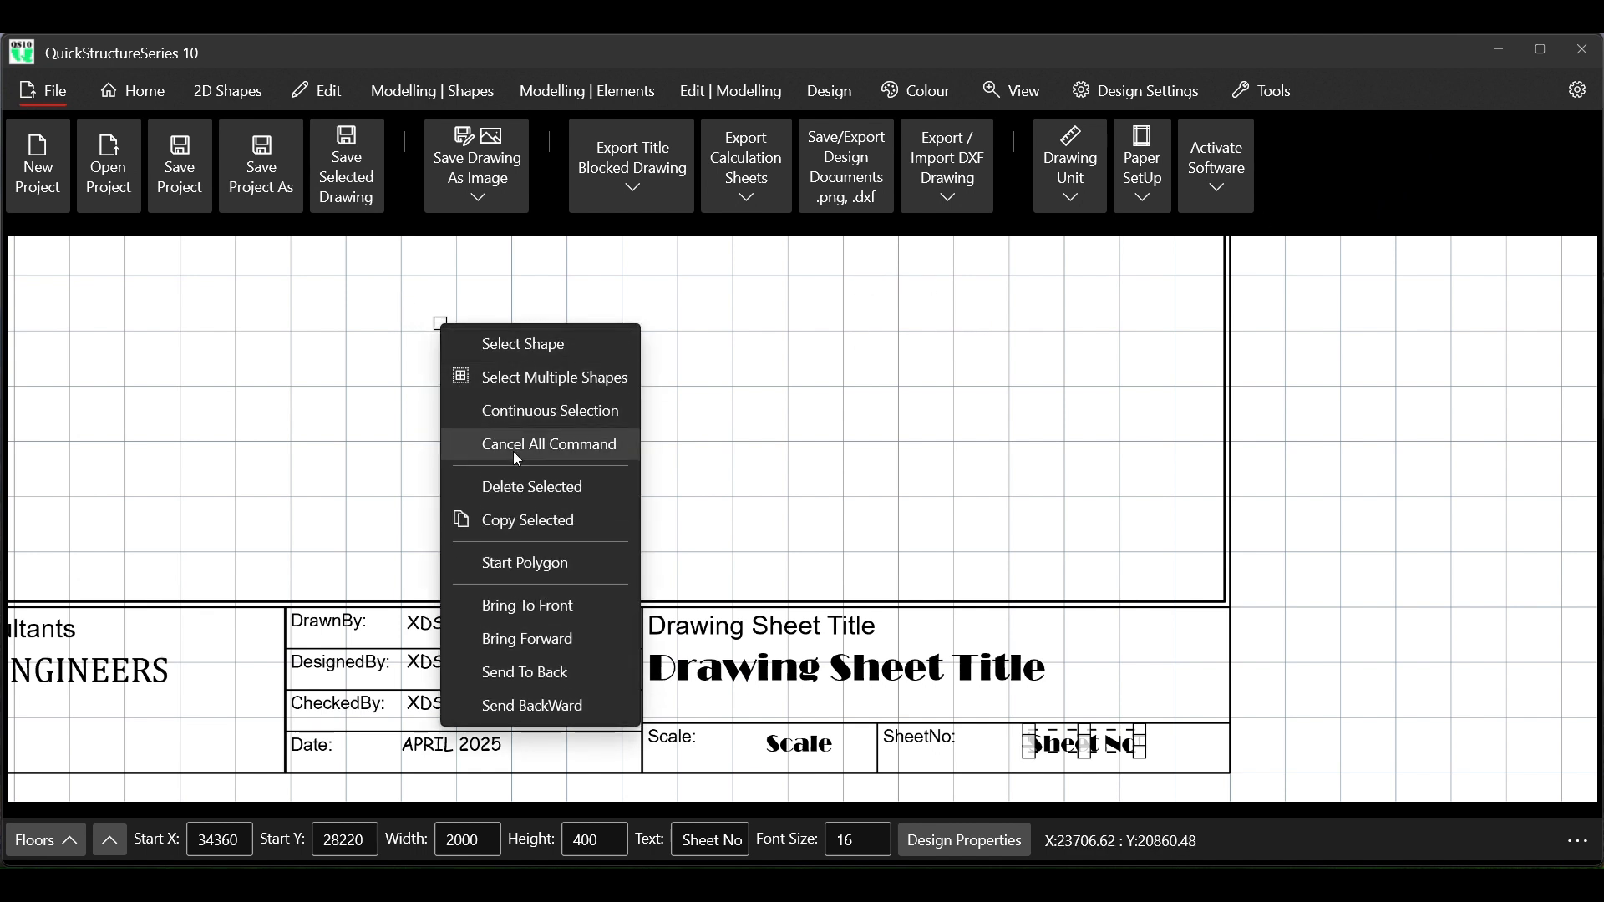
left_click(514, 444)
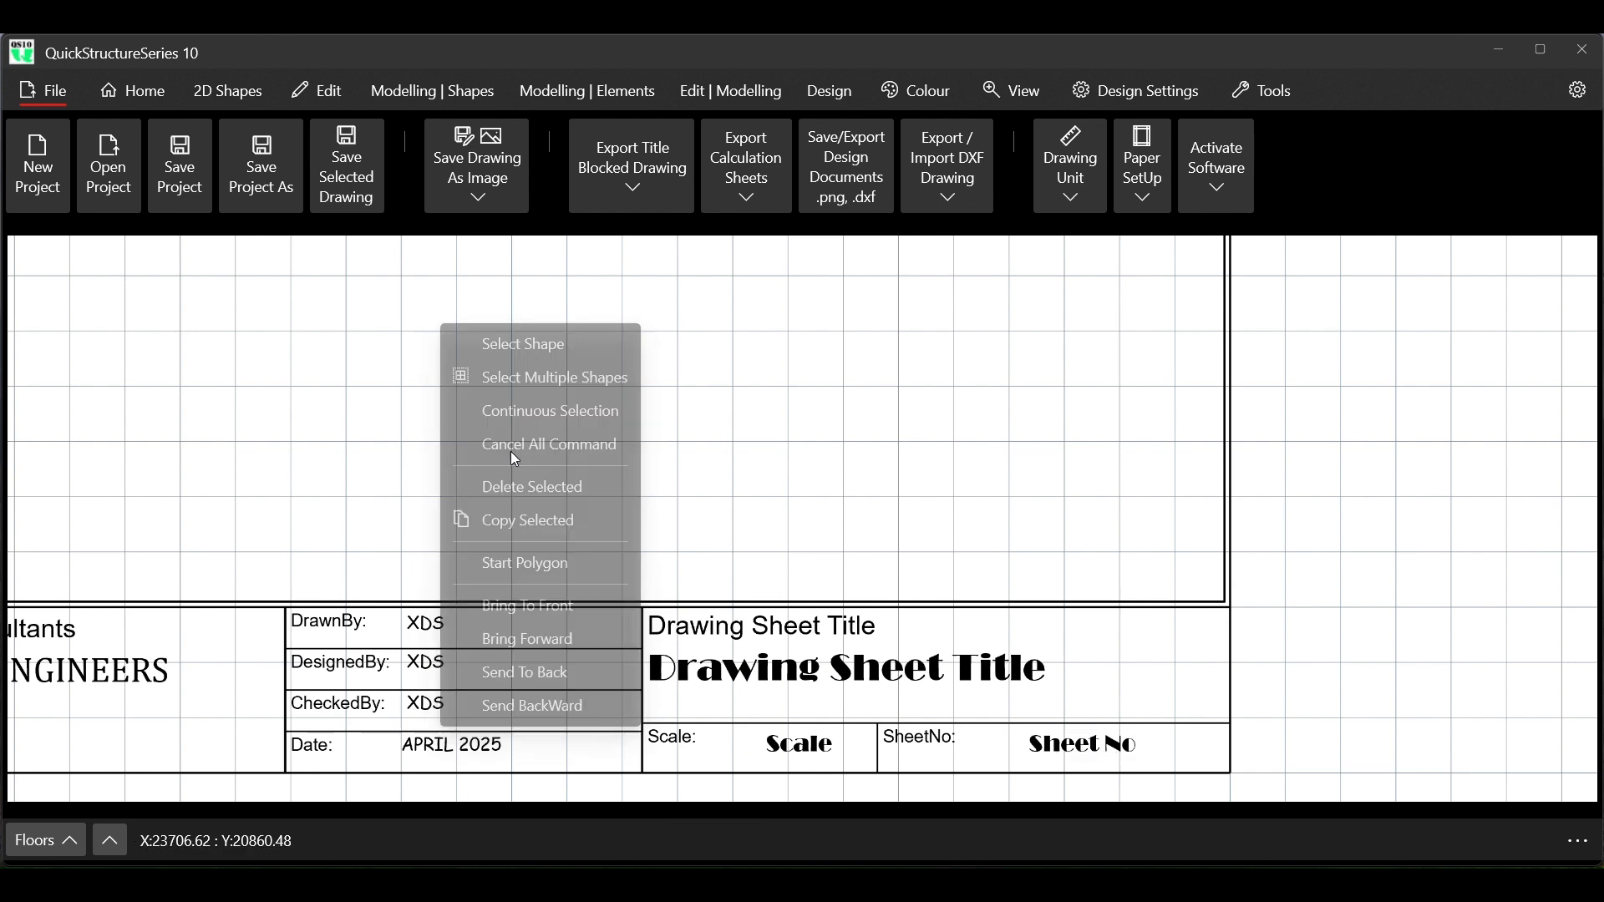
Review the whole drawing sheet with its frame and title block entries
scroll(685, 473, "down", 3)
scroll(692, 471, "down", 5)
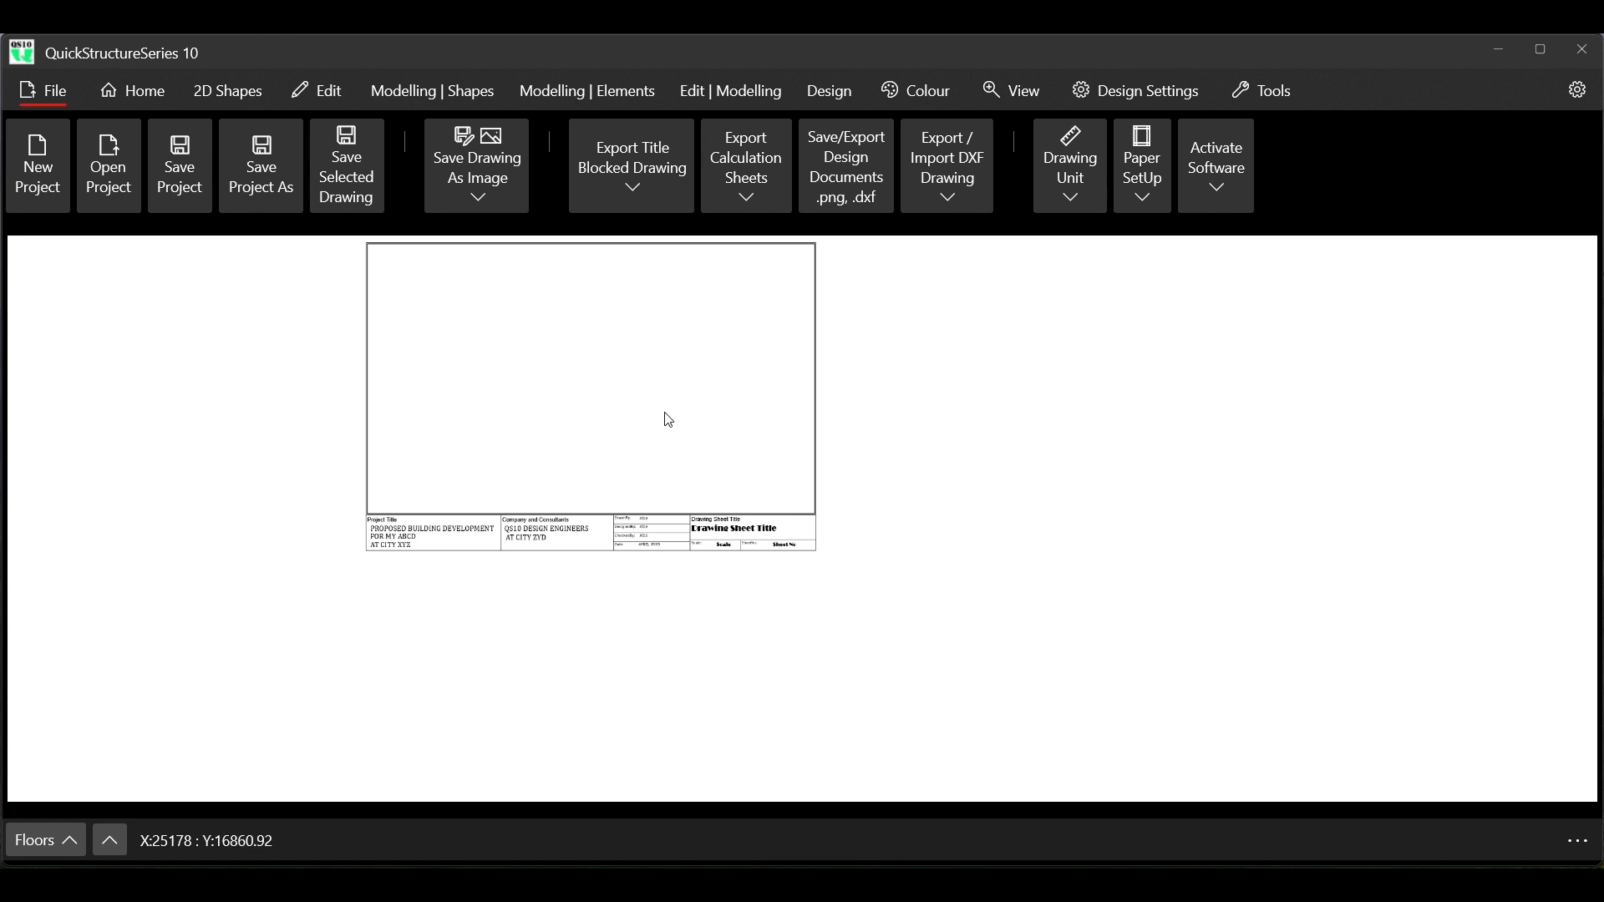
scroll(665, 425, "down", 2)
scroll(601, 293, "up", 3)
scroll(606, 323, "up", 1)
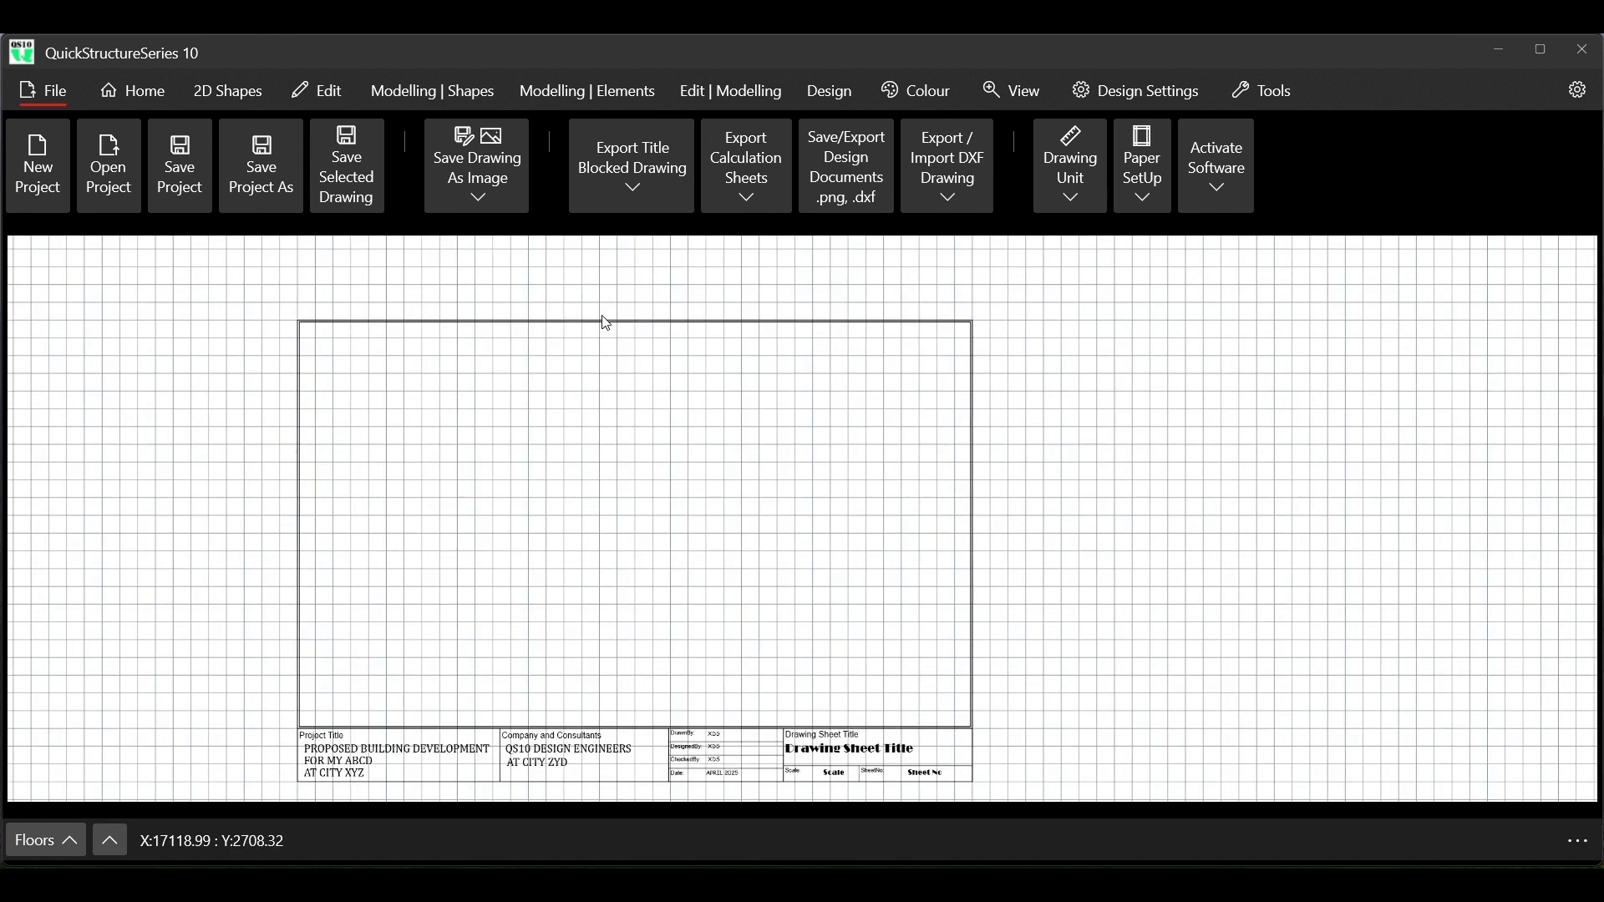
Select the whole sheet frame with its title block, save the selected drawing as QS10 TITLE BLOCK 3.qtf in QS10 DESIGN FILES, and clear the selection
scroll(602, 326, "down", 1)
scroll(582, 366, "up", 1)
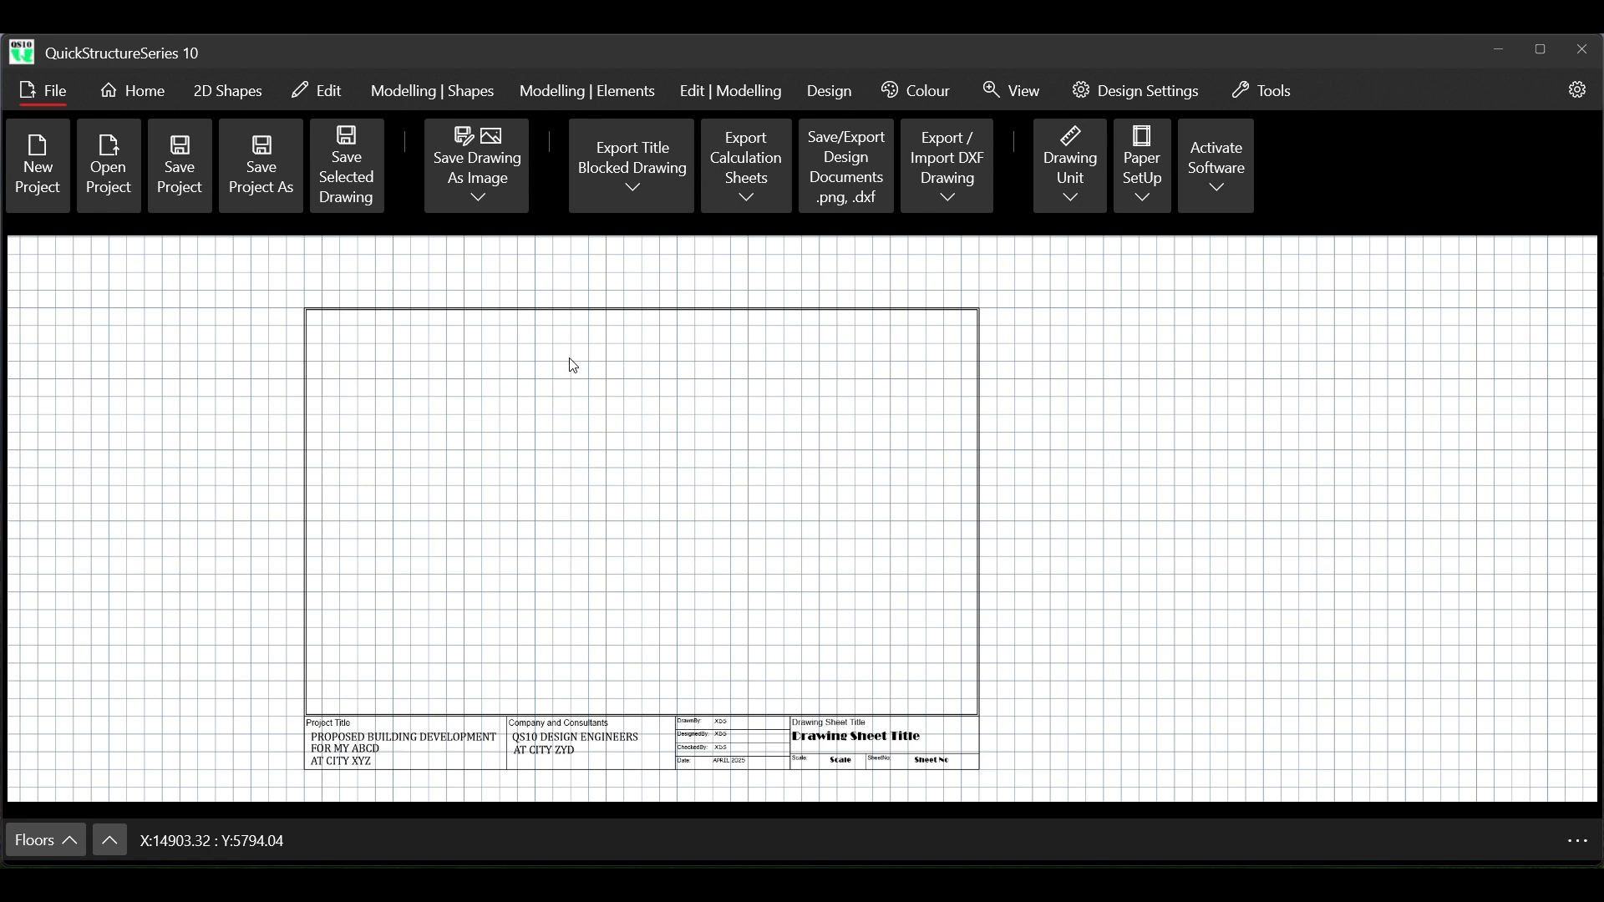
right_click(314, 301)
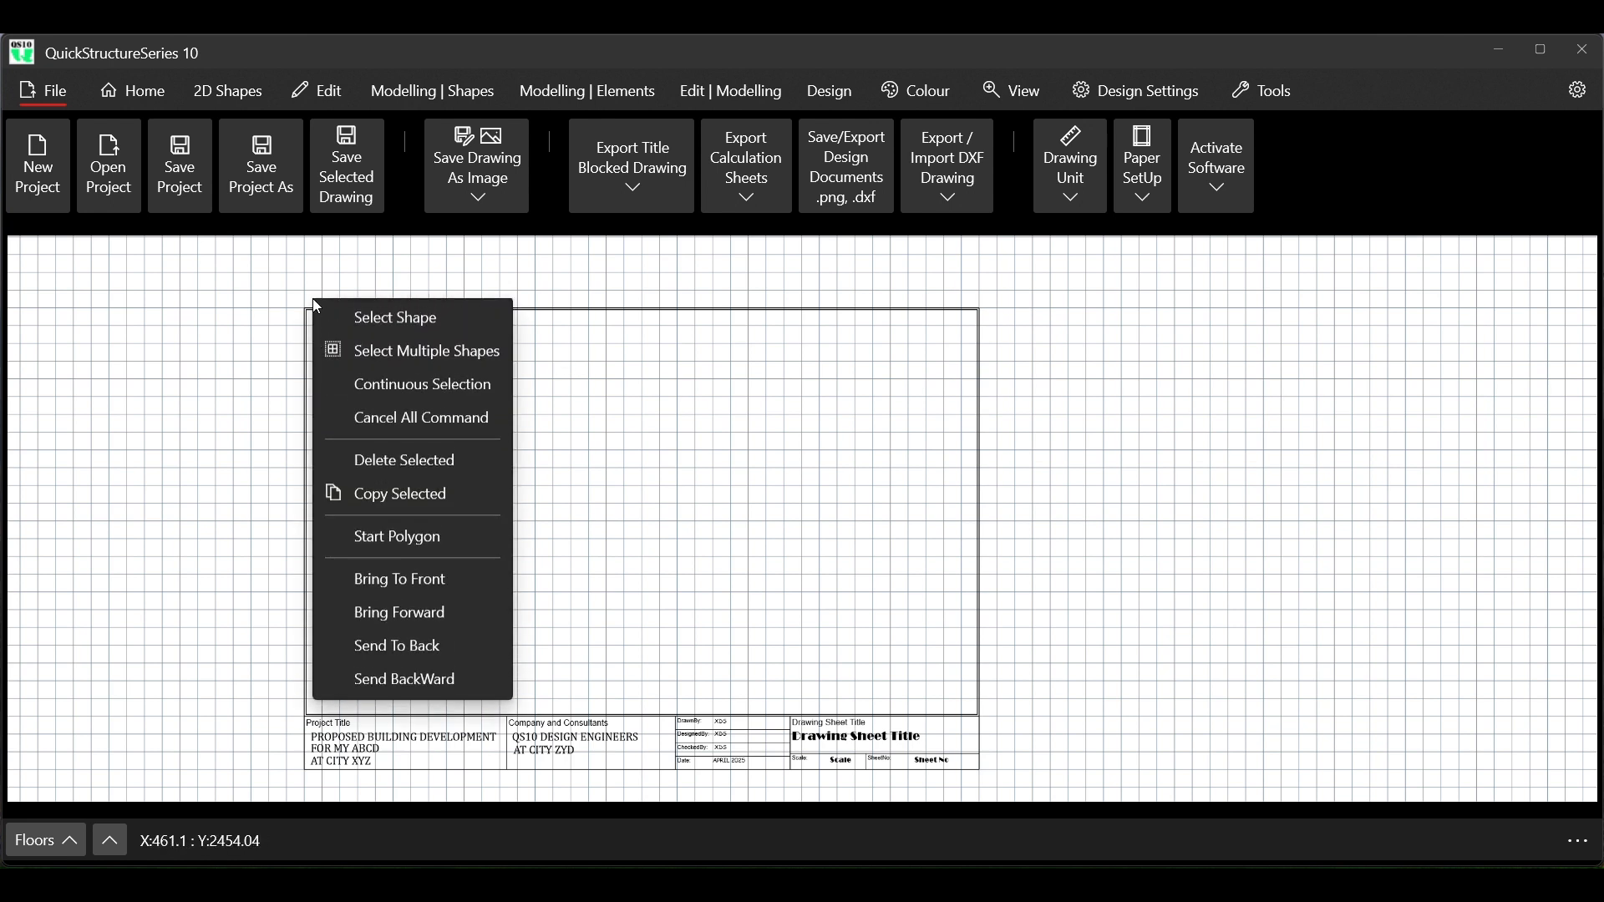
left_click(357, 355)
left_click_drag(291, 293, 1013, 767)
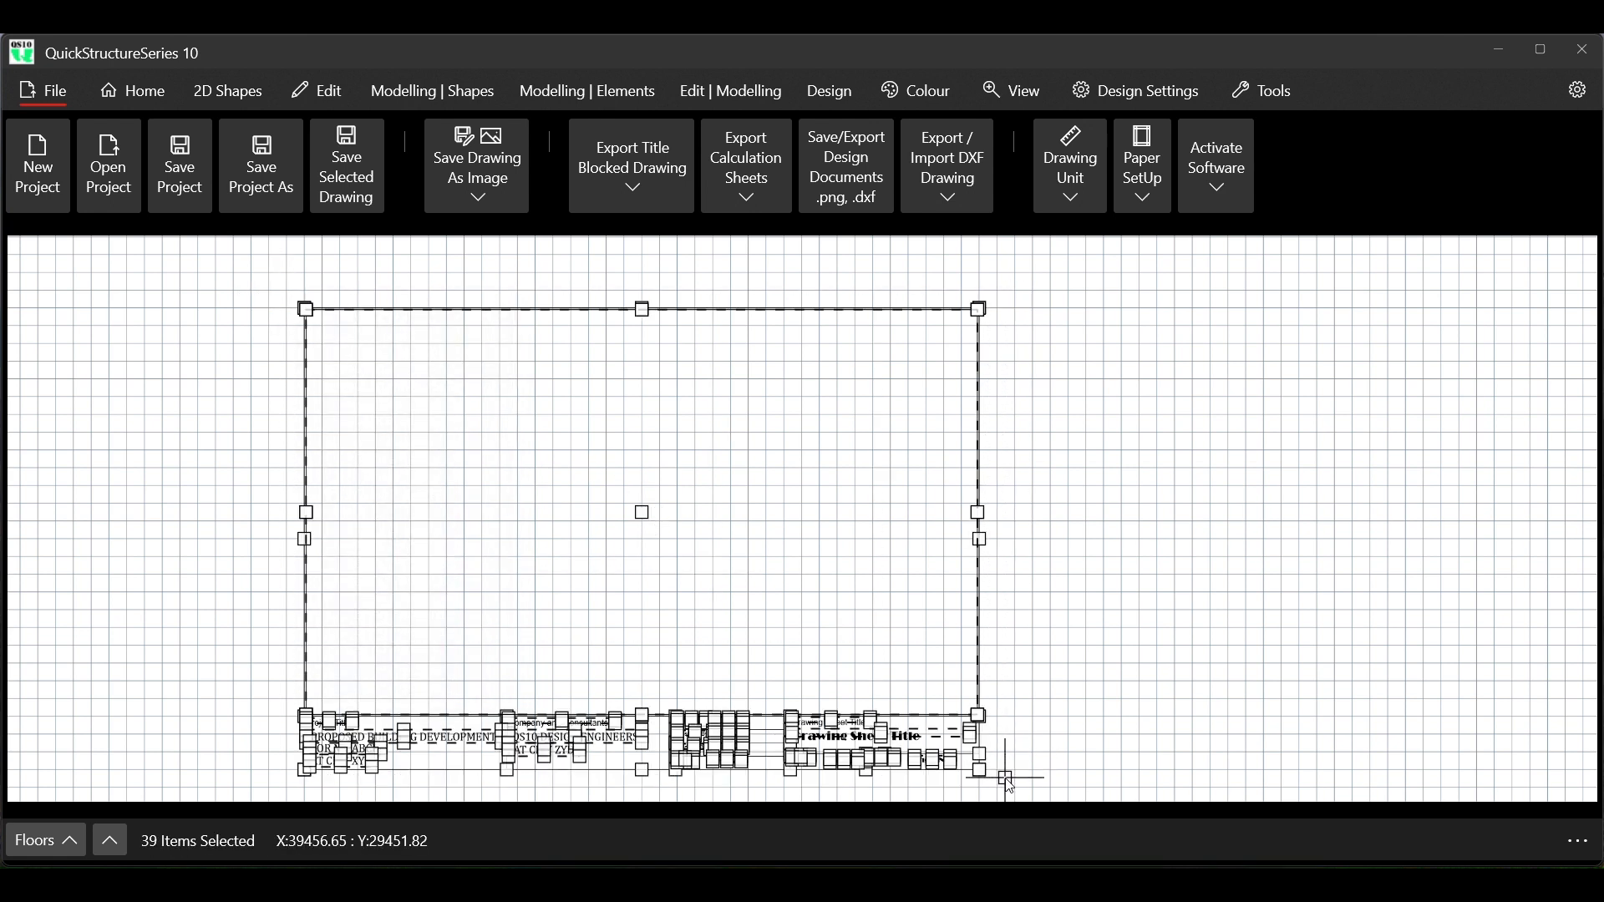
left_click(55, 100)
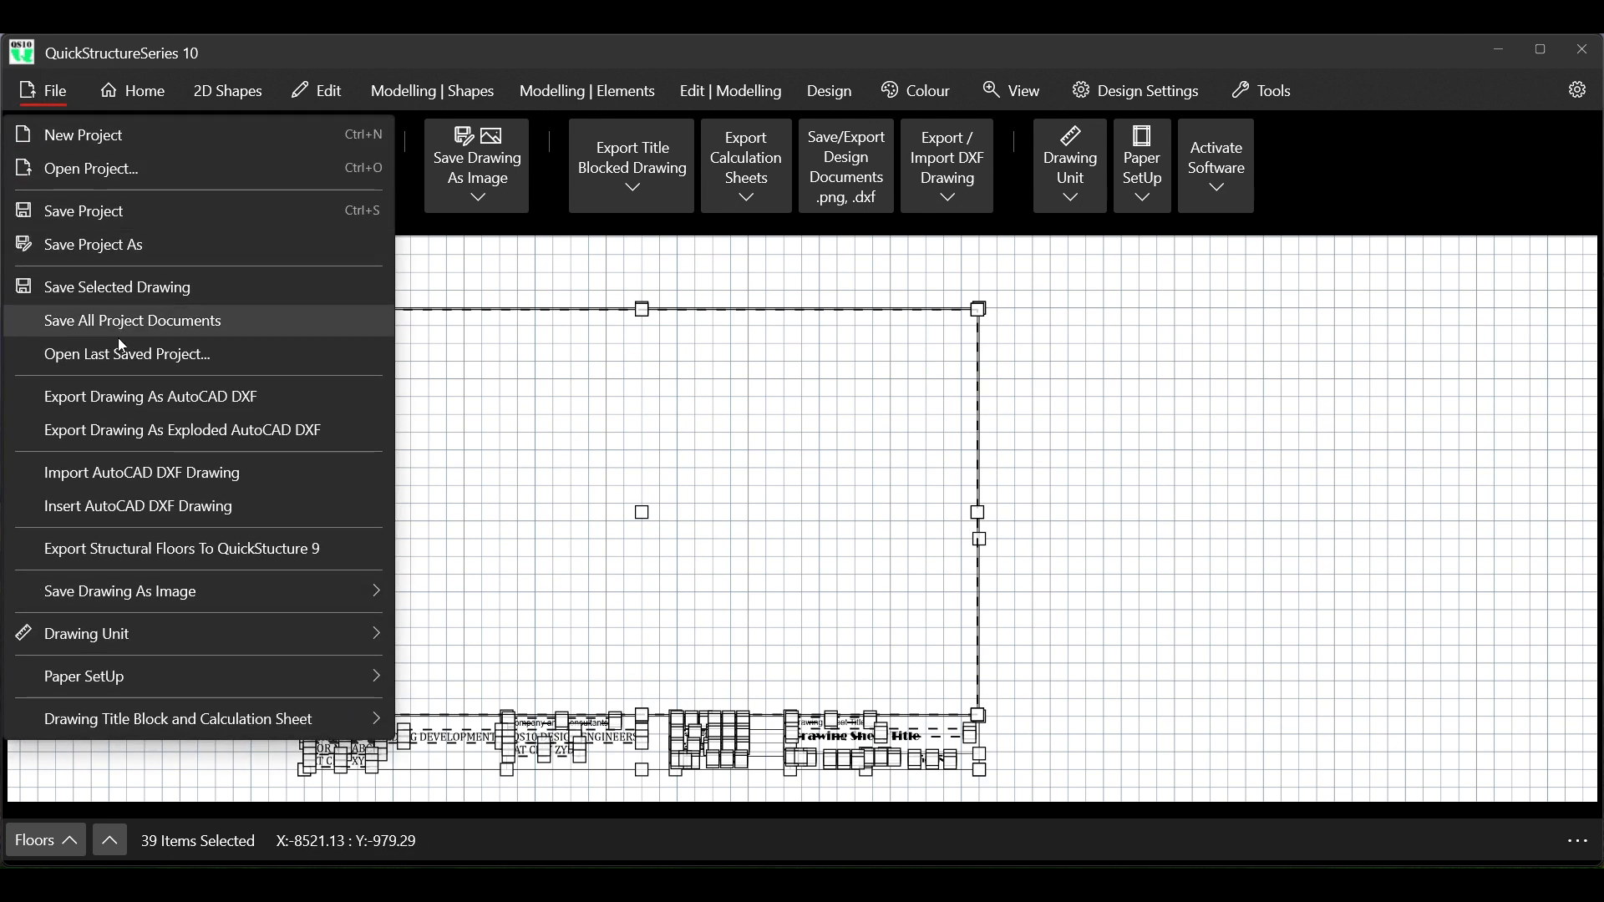
left_click(174, 286)
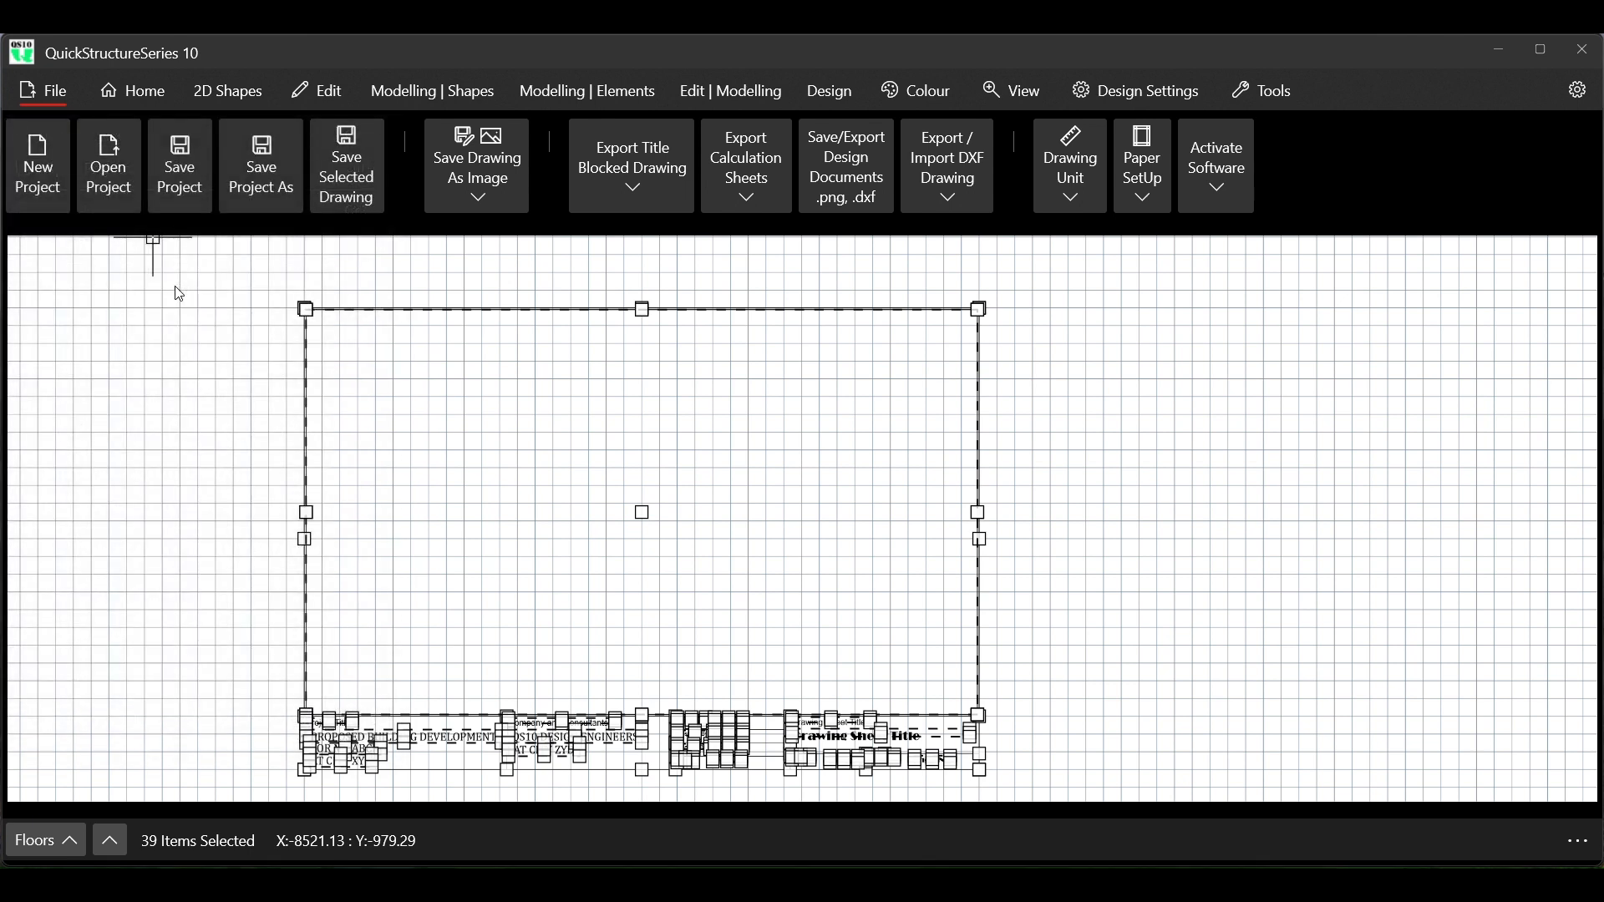
scroll(294, 277, "down", 3)
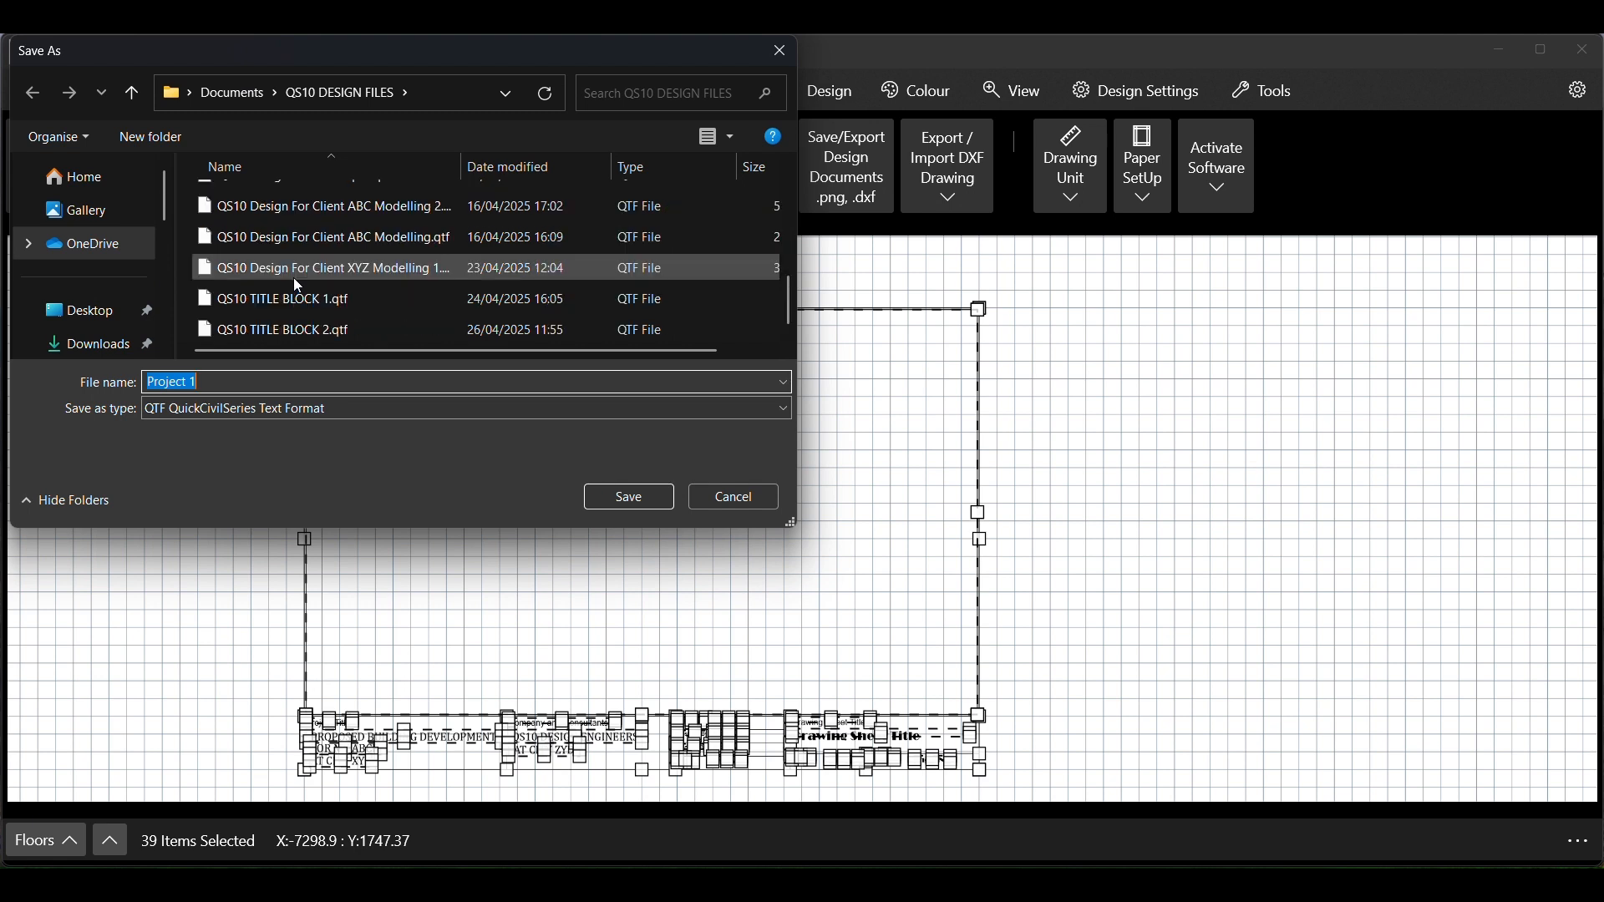
left_click(314, 334)
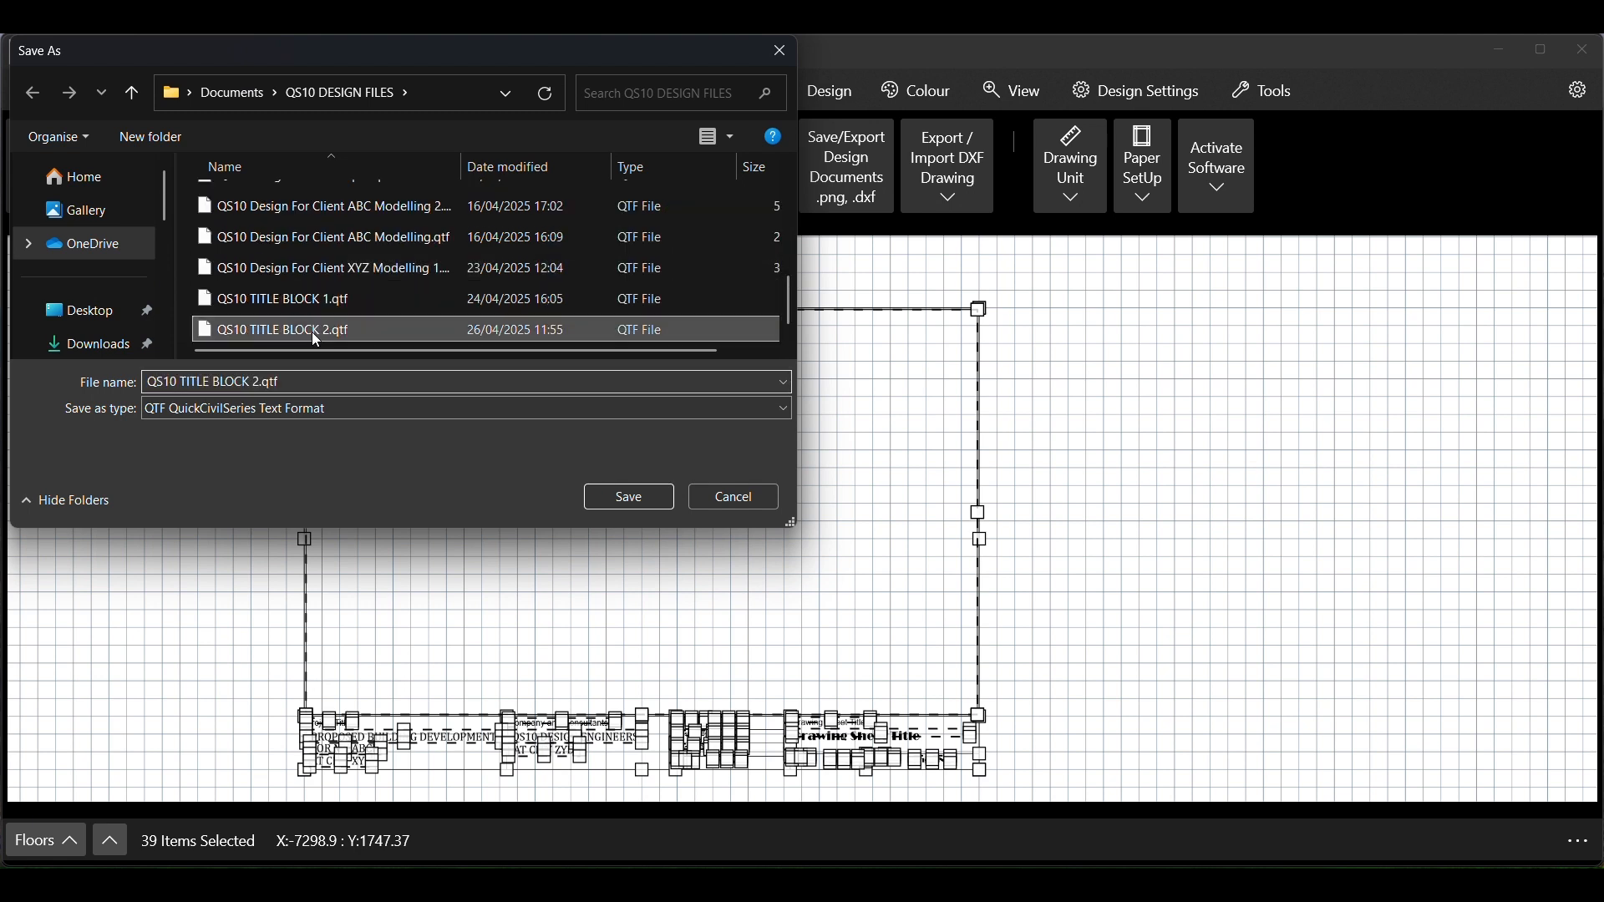
left_click(259, 381)
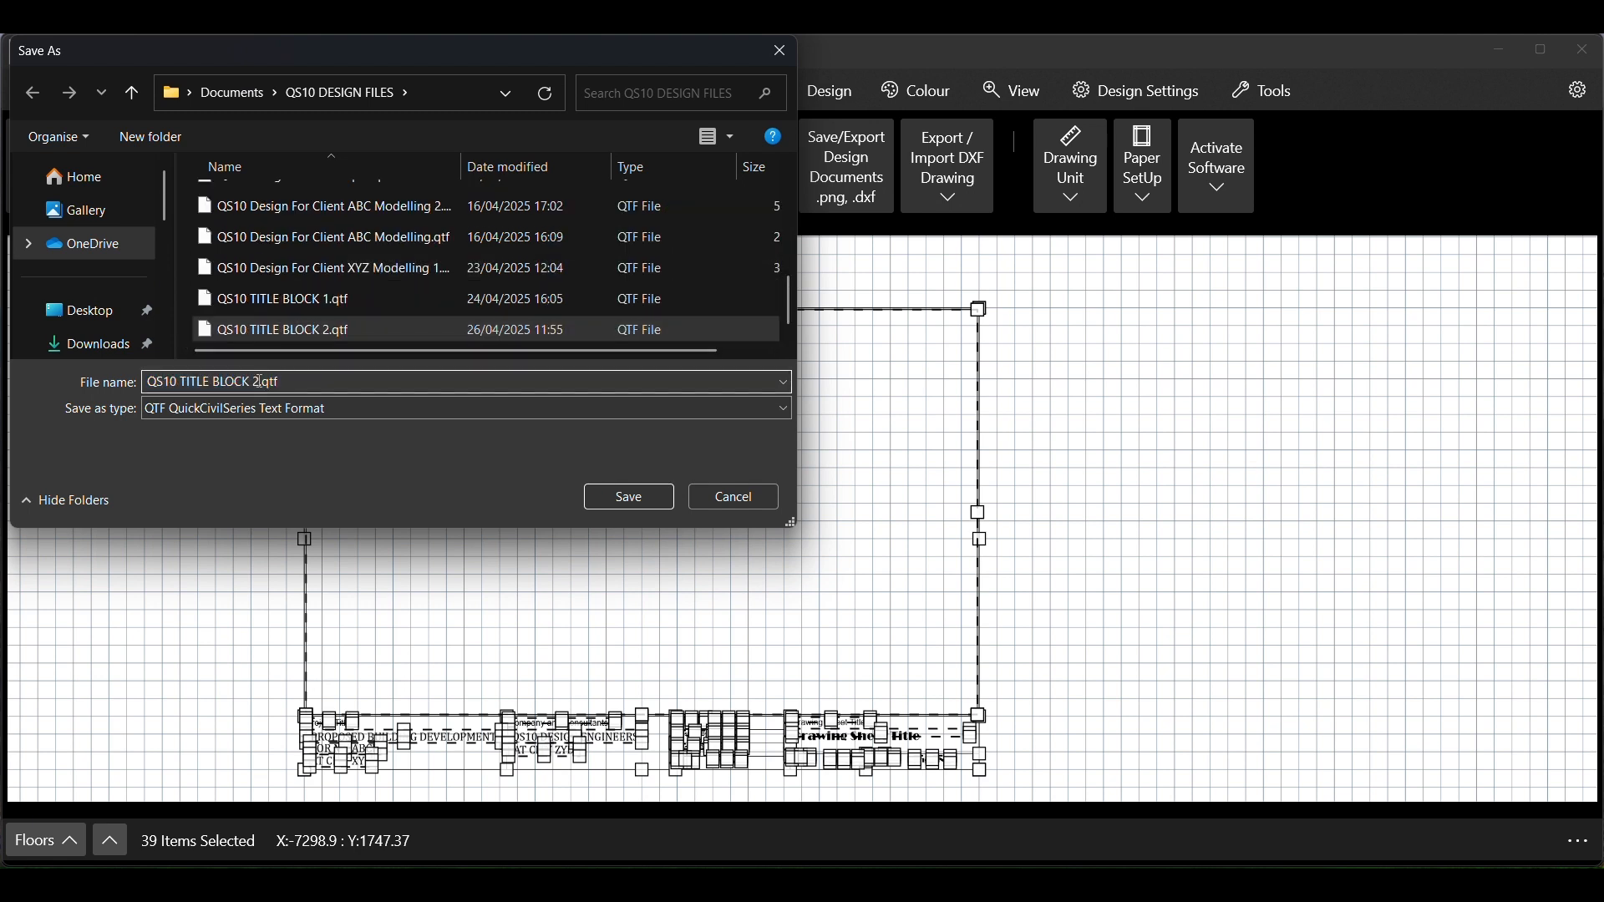
key("BackSpace")
type("3")
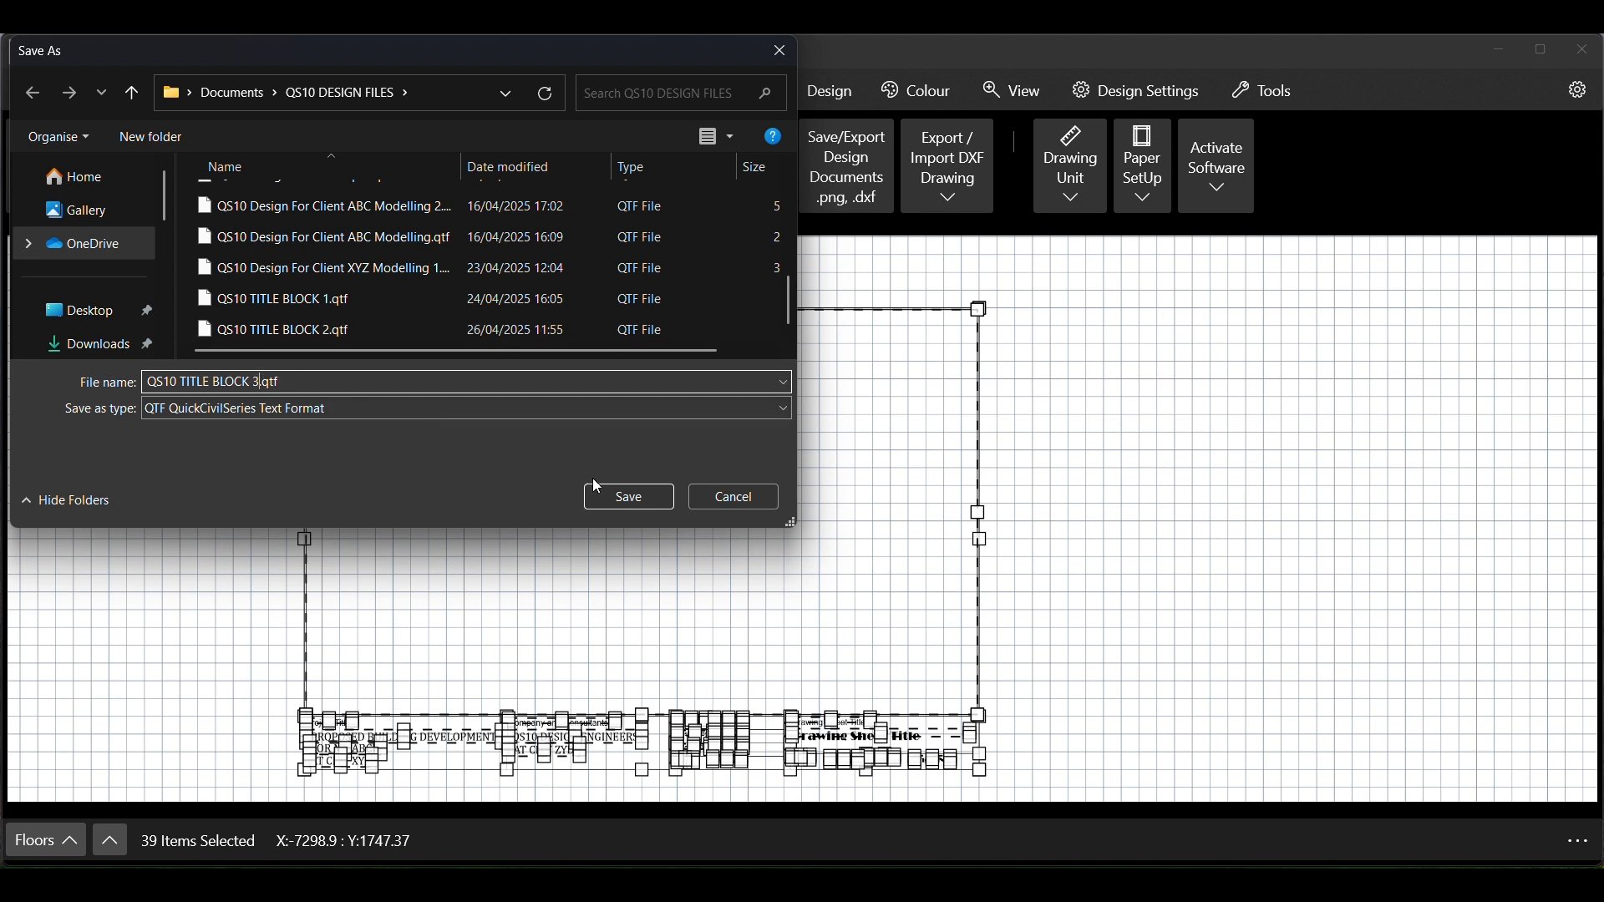
left_click(640, 502)
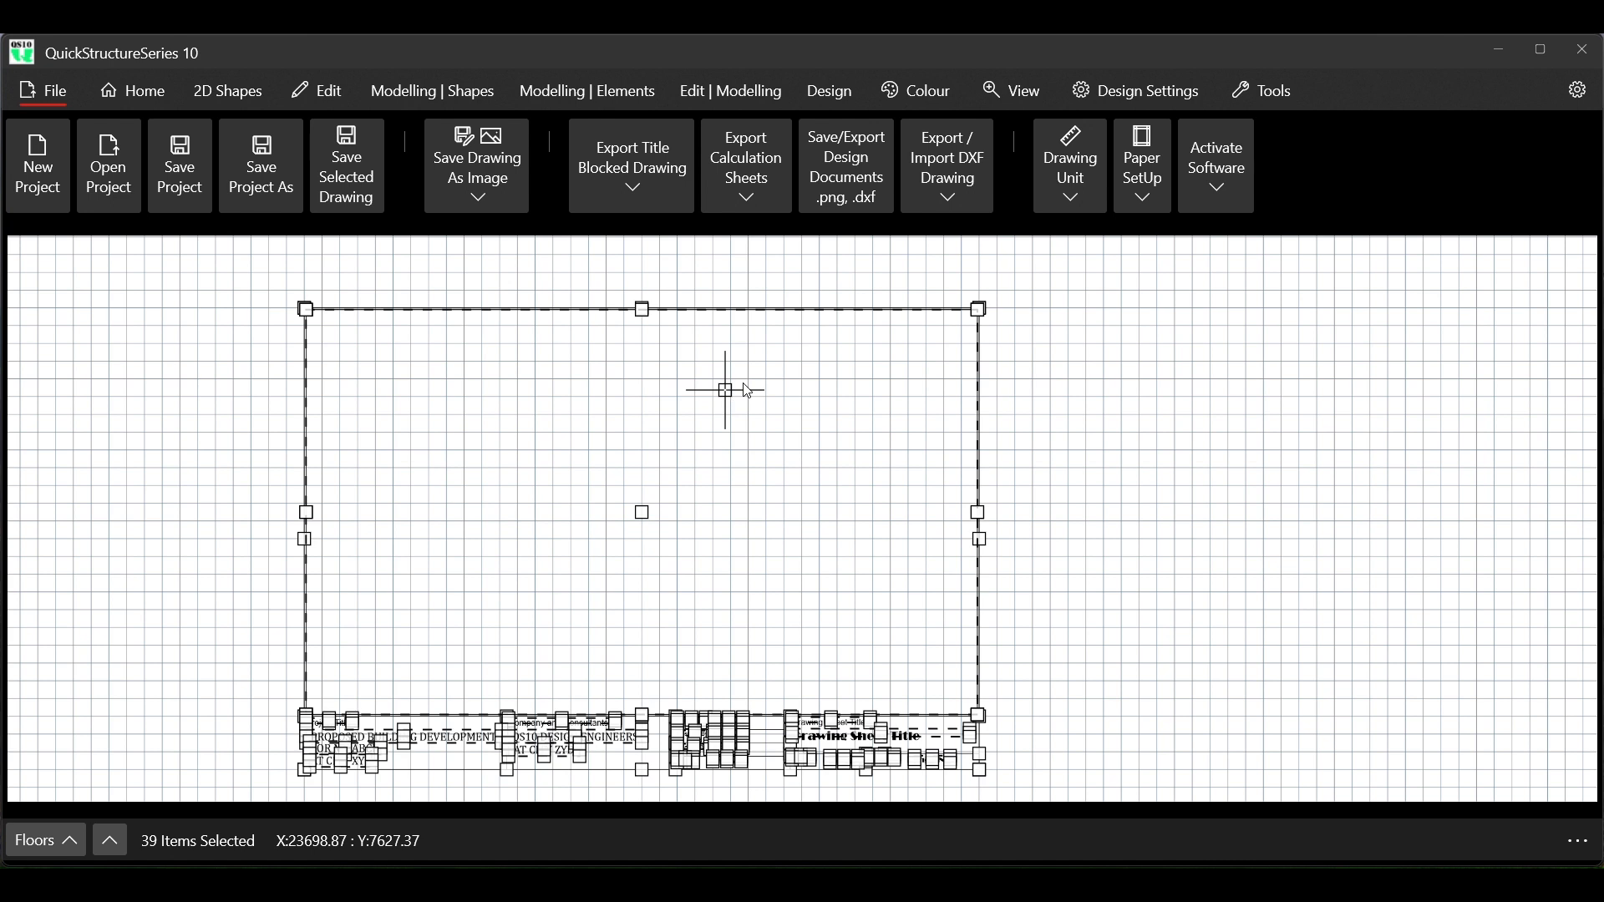
right_click(1080, 387)
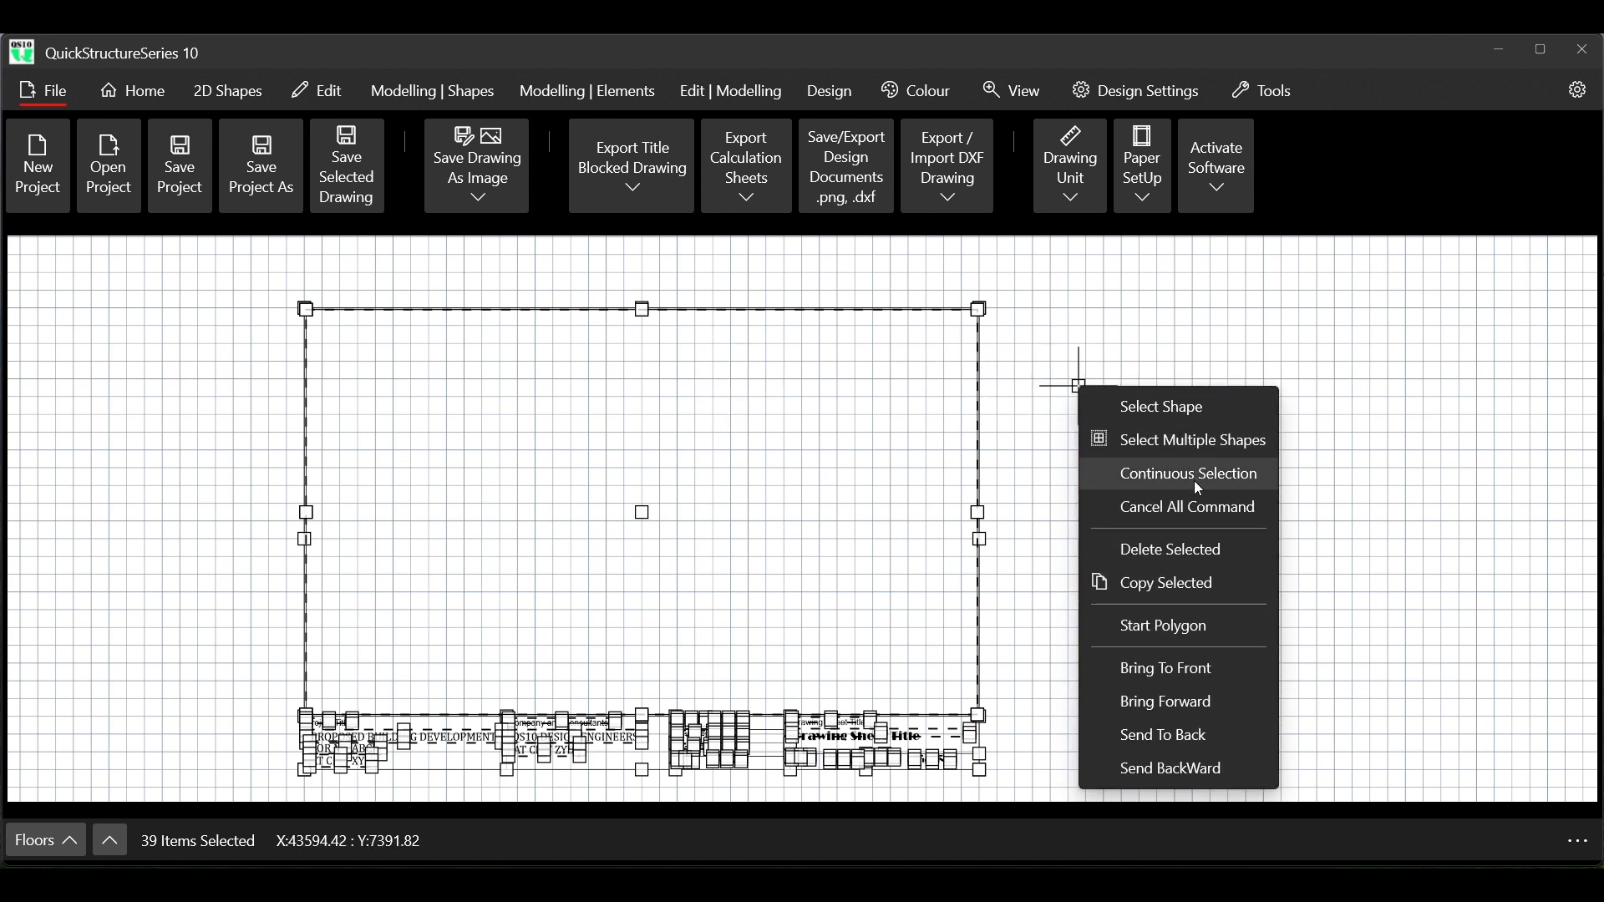
left_click(1185, 503)
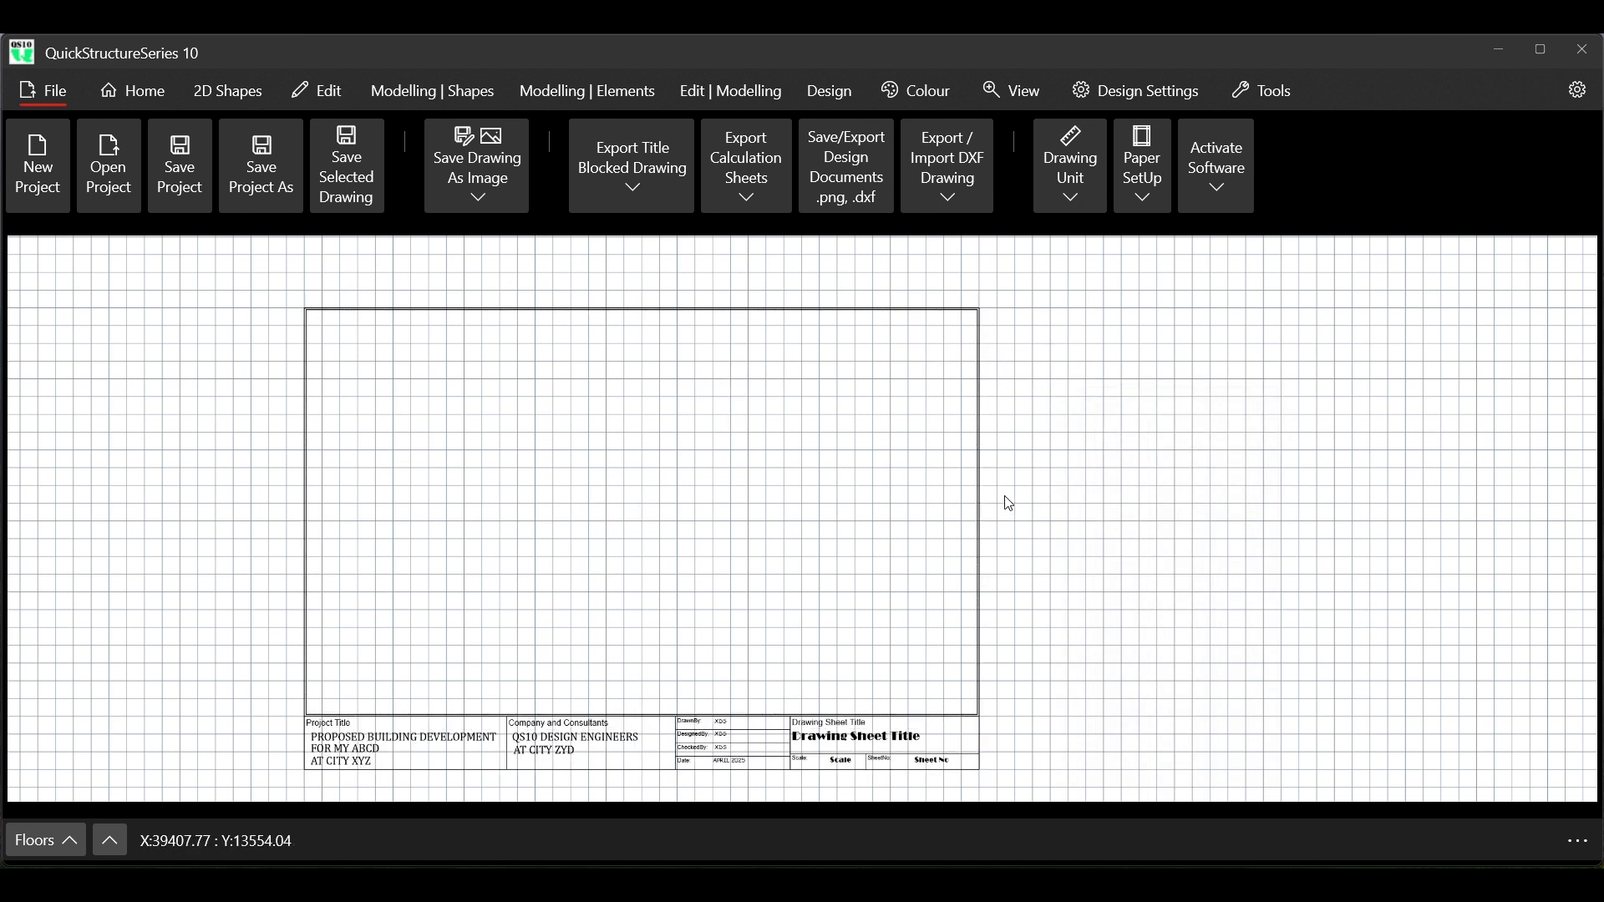
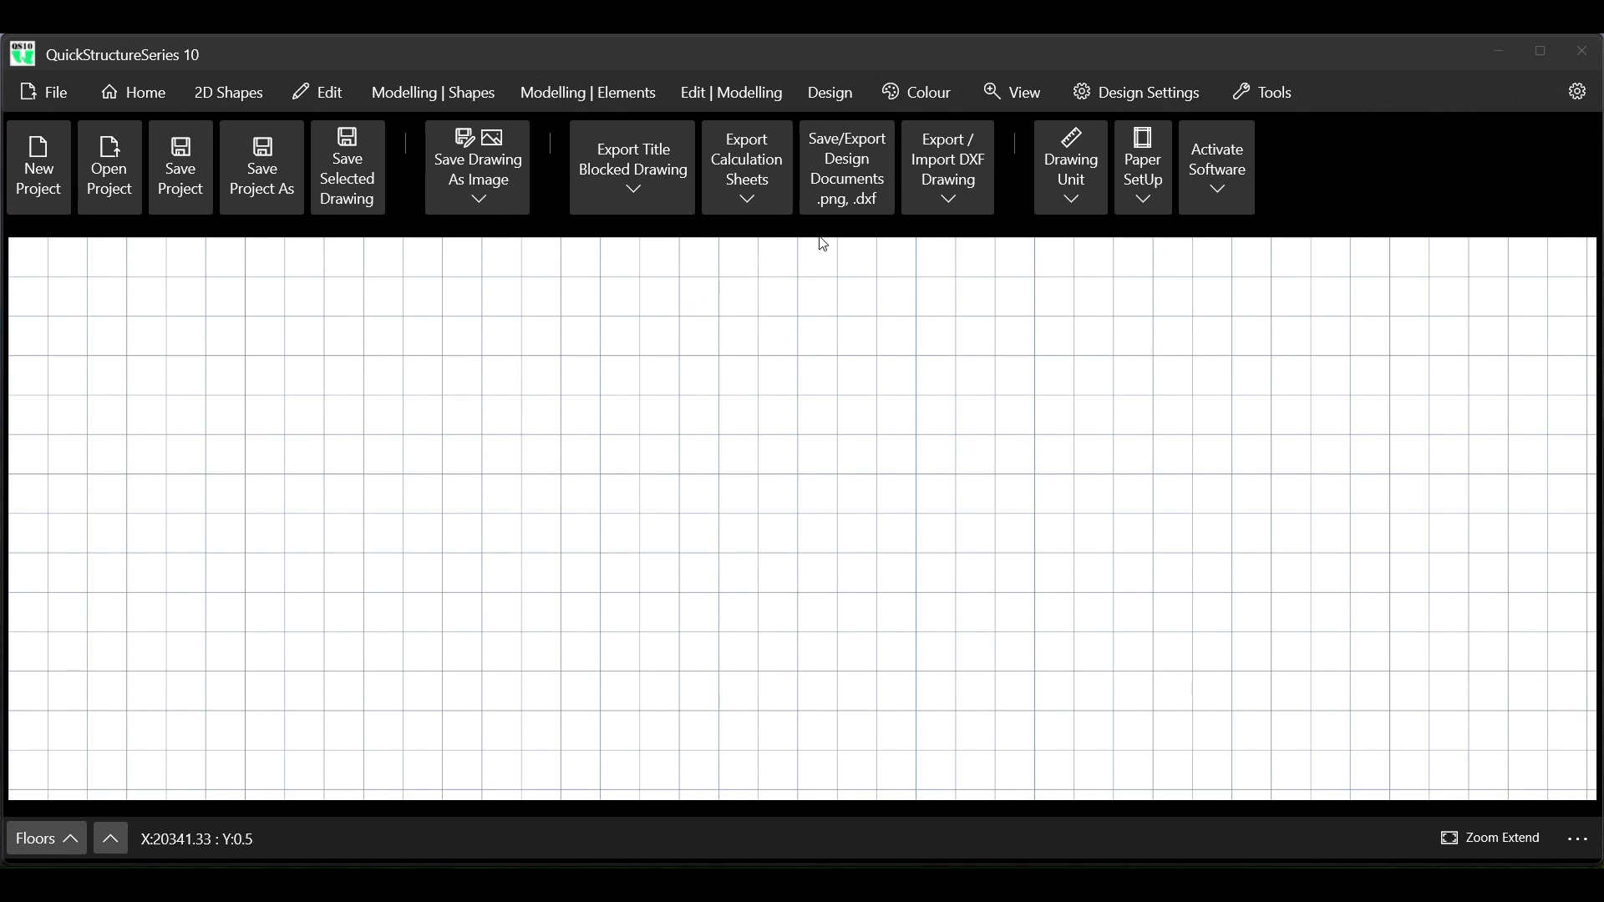
Insert a four-by-four rectangle grid, place one copy on the empty drawing area, and cancel the insertion command
left_click(243, 103)
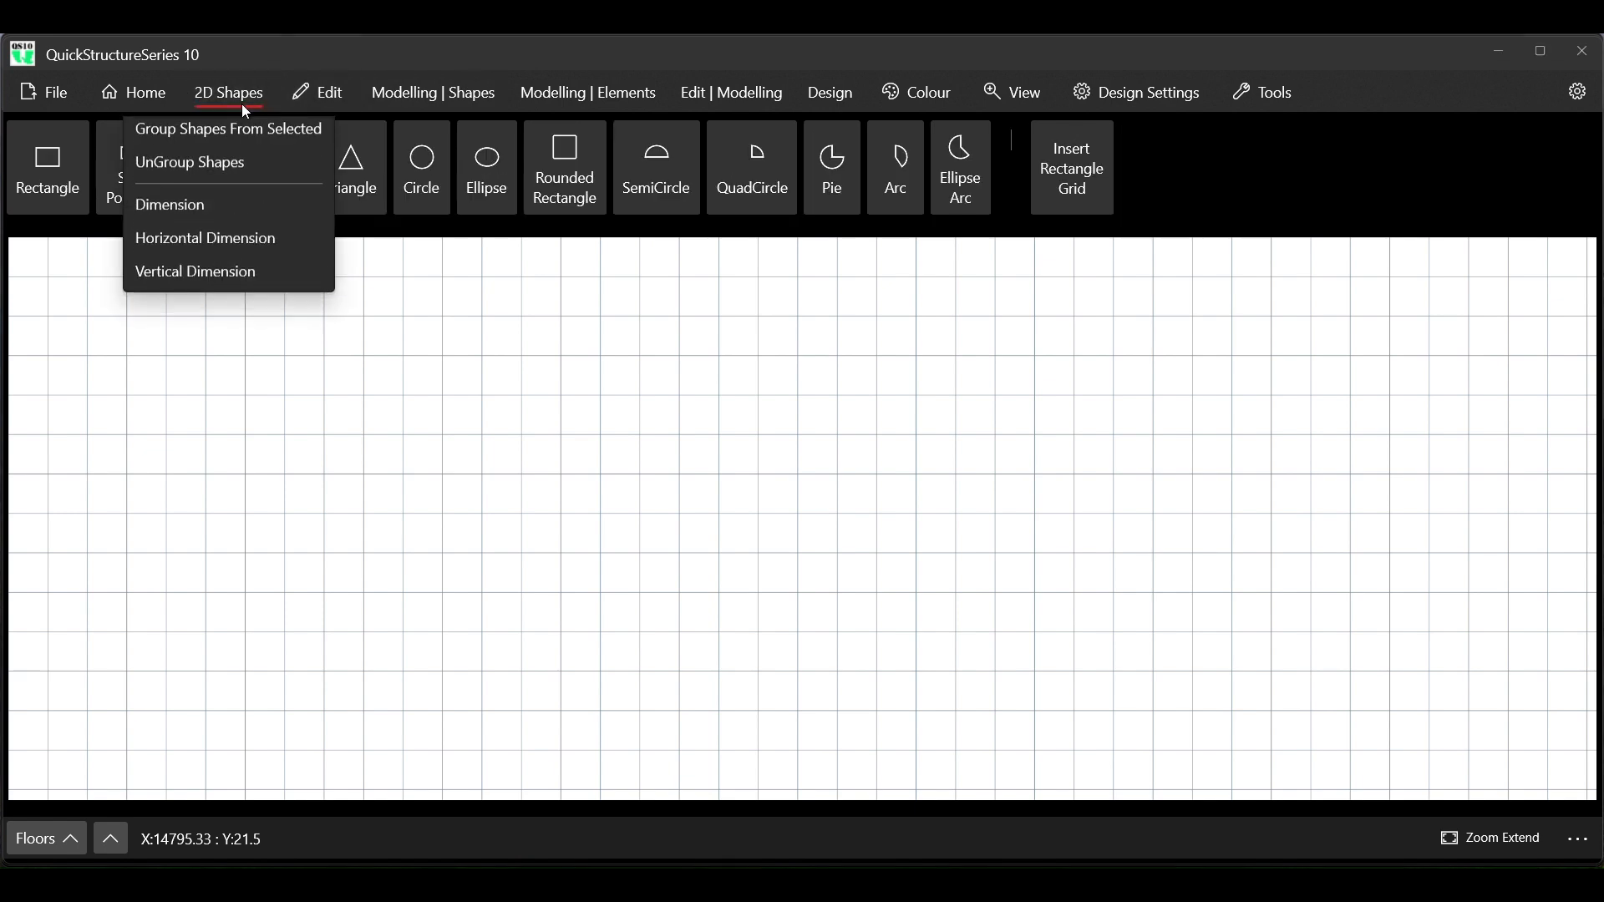
left_click(1066, 190)
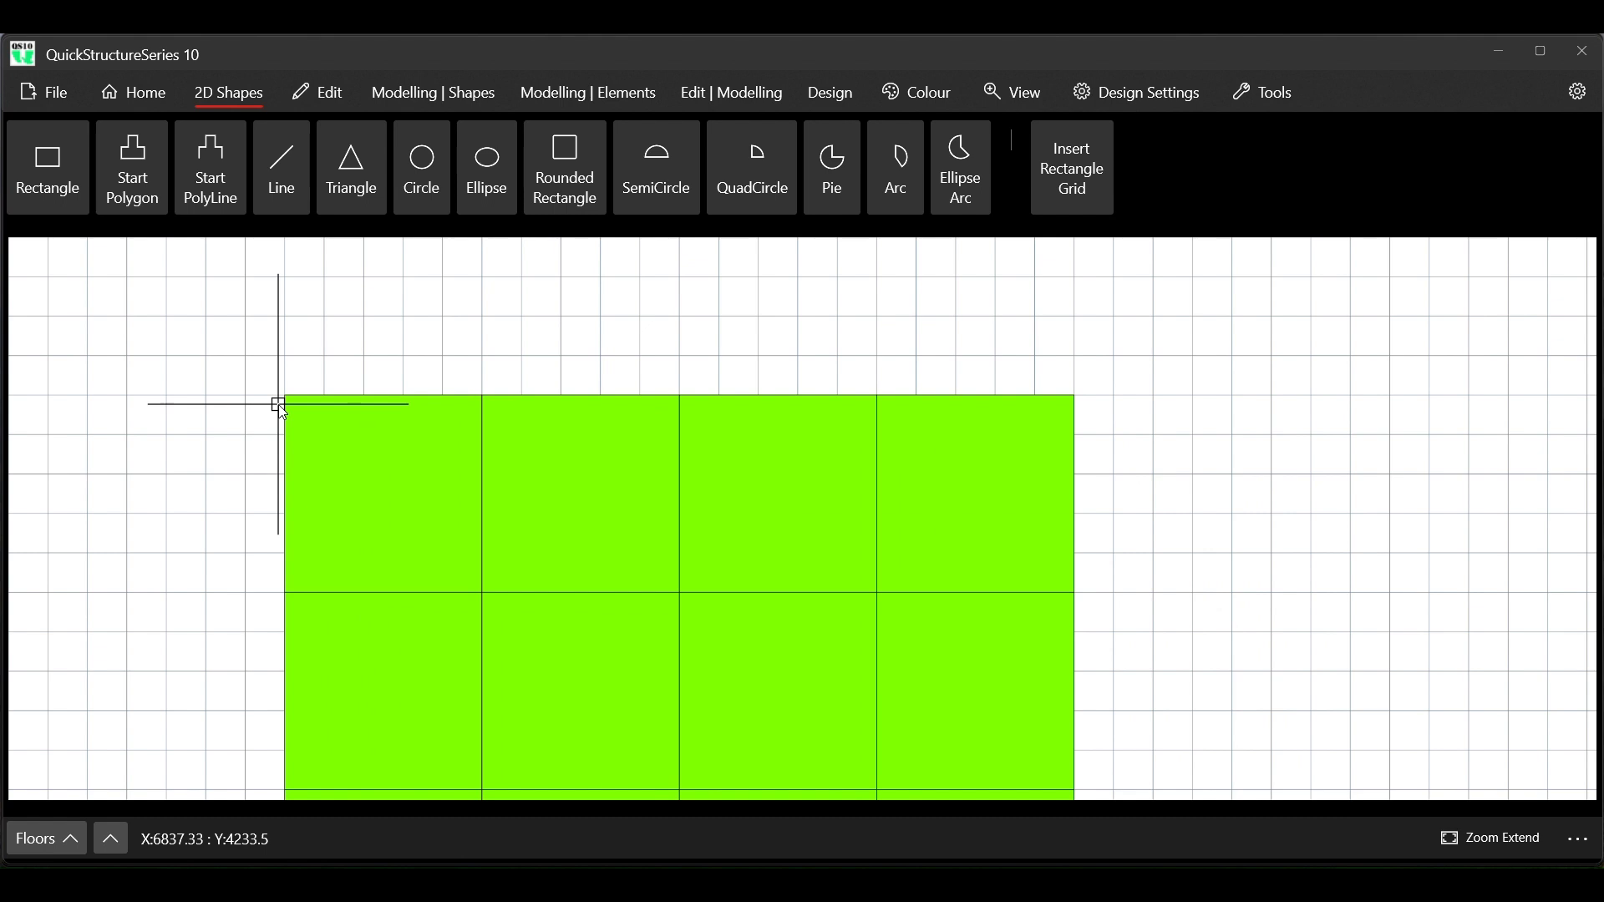
scroll(251, 355, "down", 5)
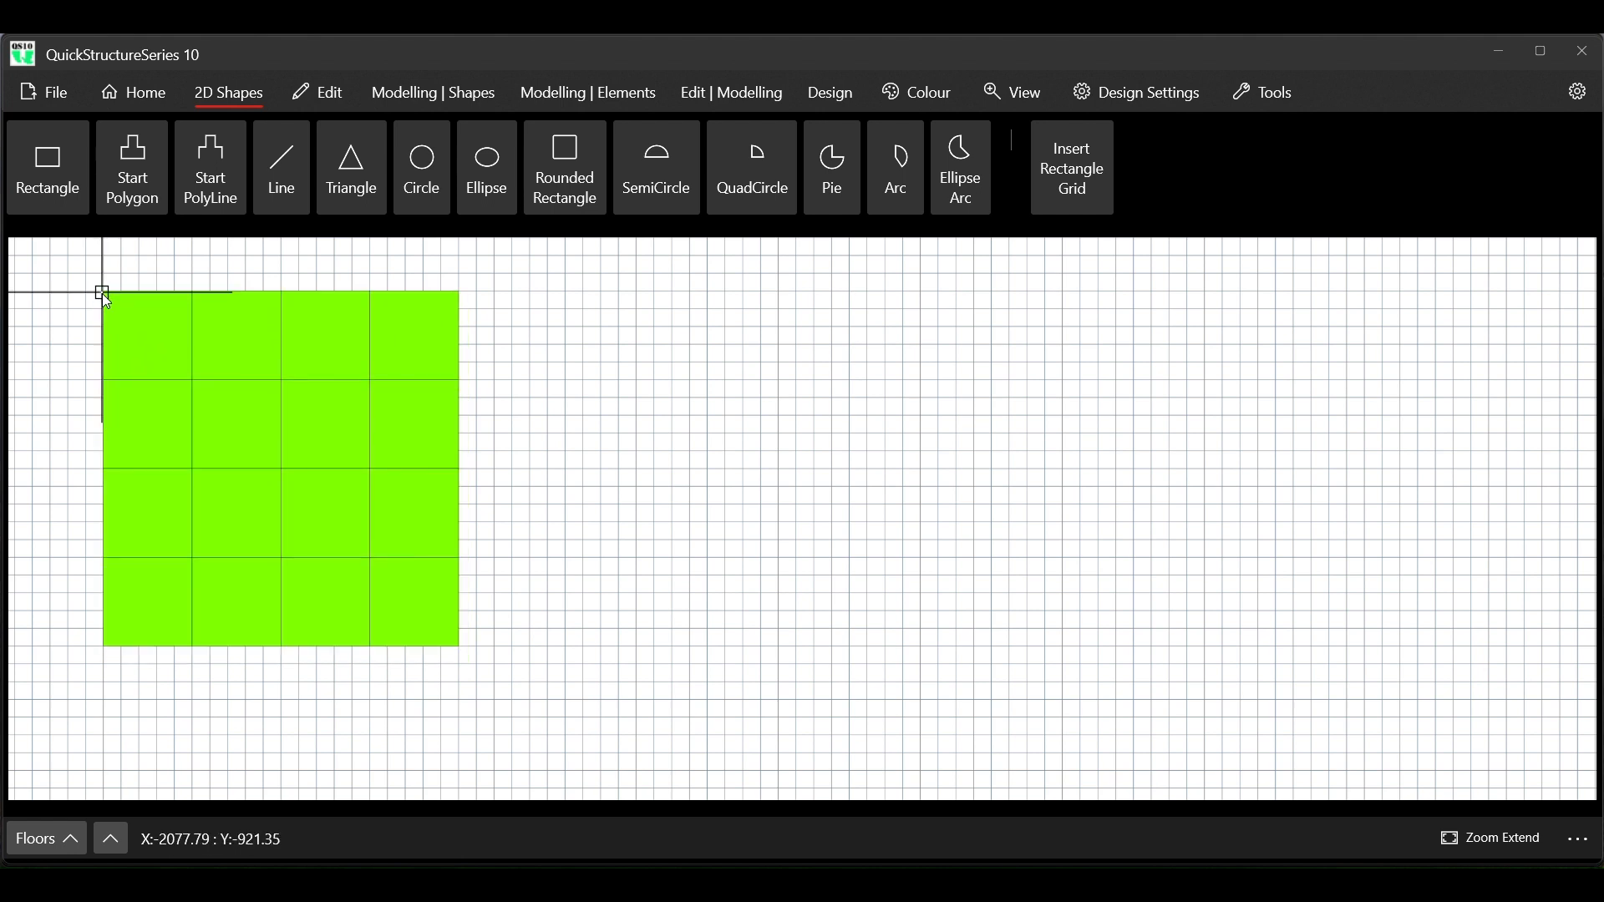
left_click(176, 347)
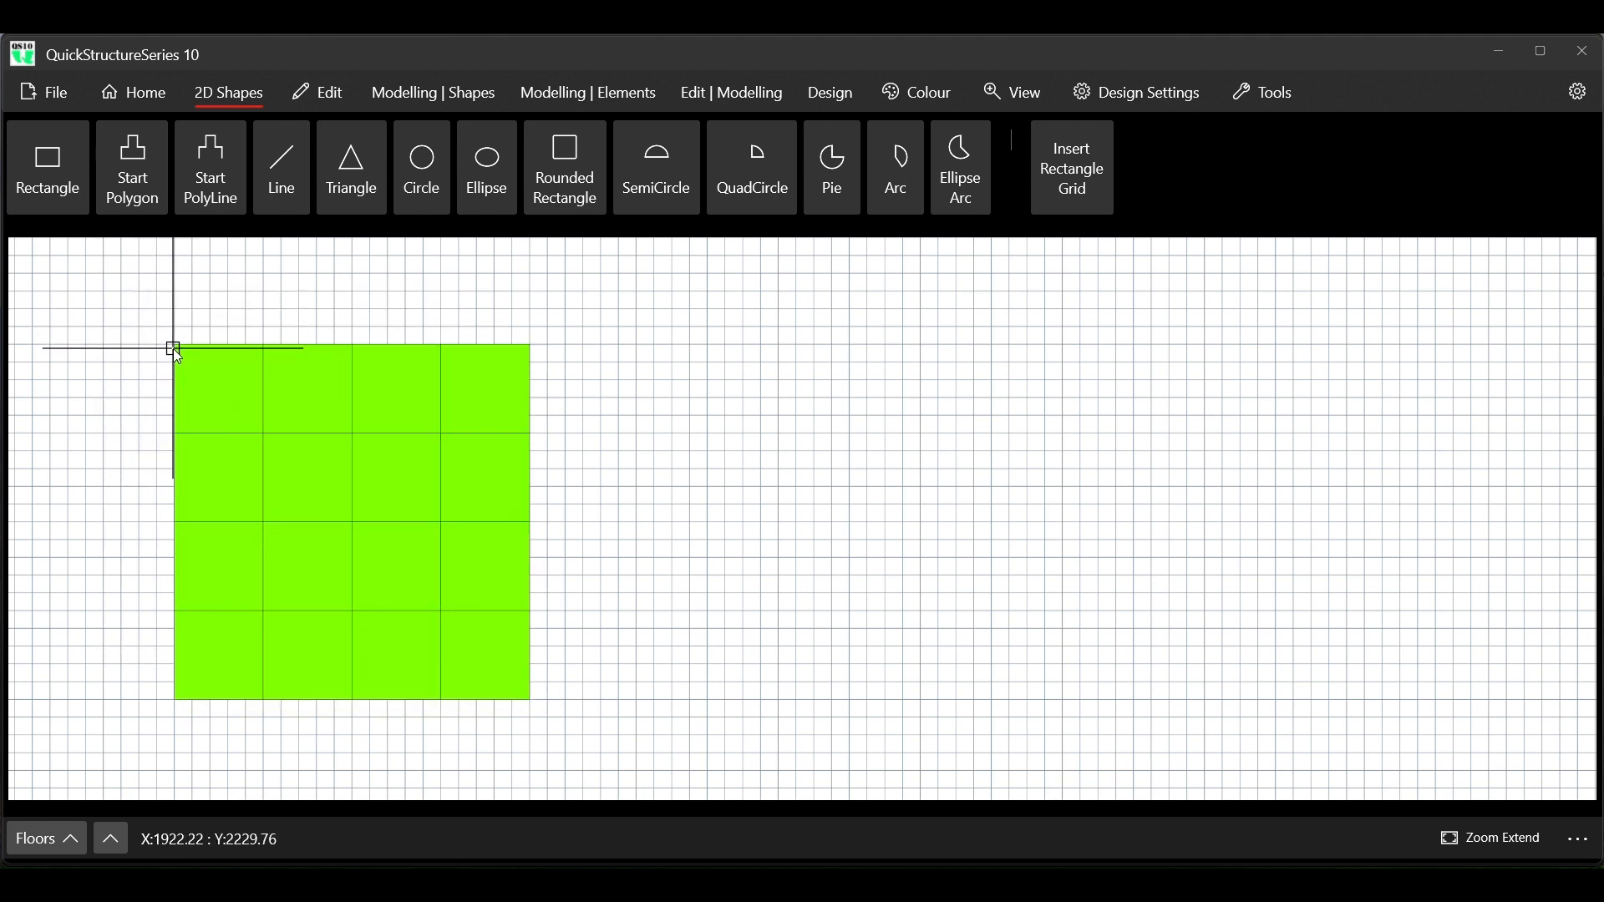
right_click(562, 438)
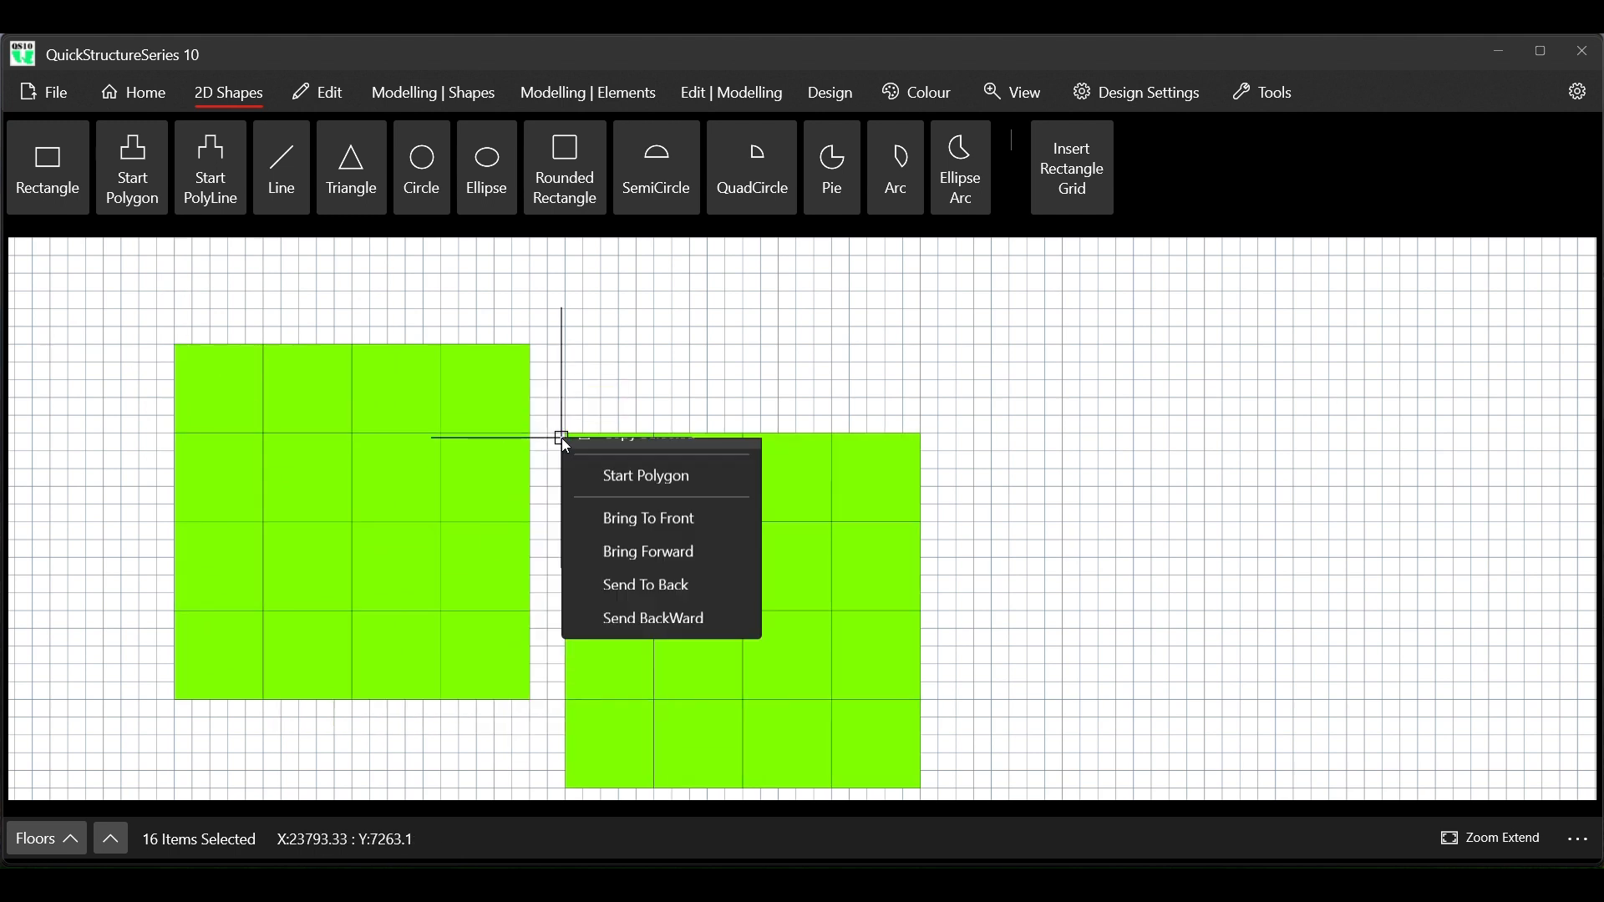
left_click(677, 558)
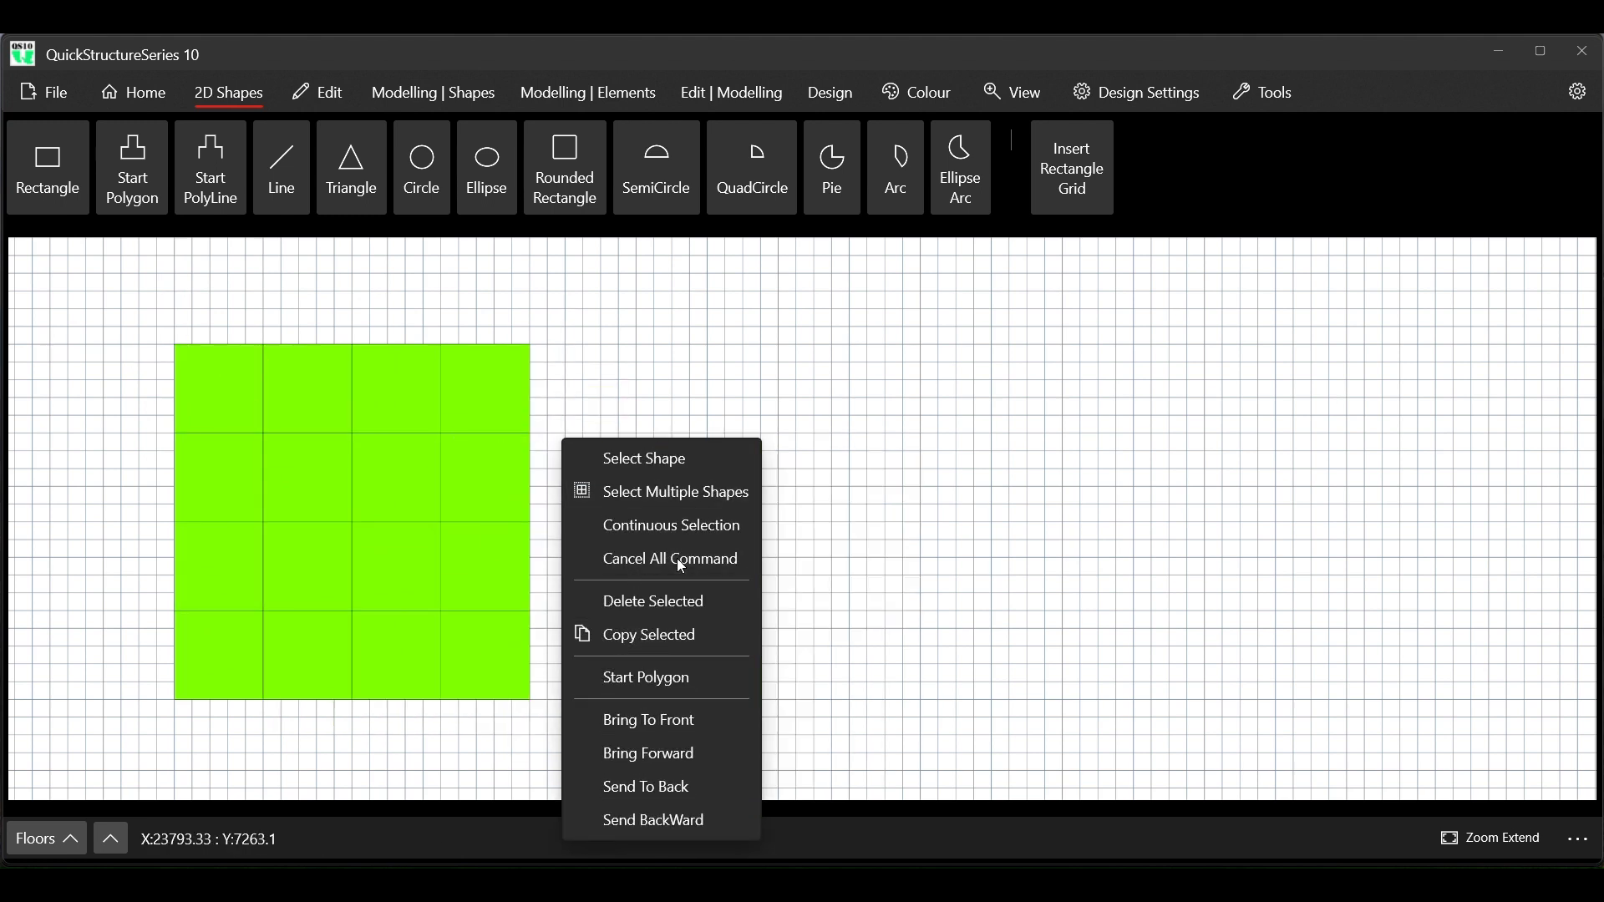
Select the four grid rectangles in the two middle rows of the two right-hand columns and delete them
right_click(374, 445)
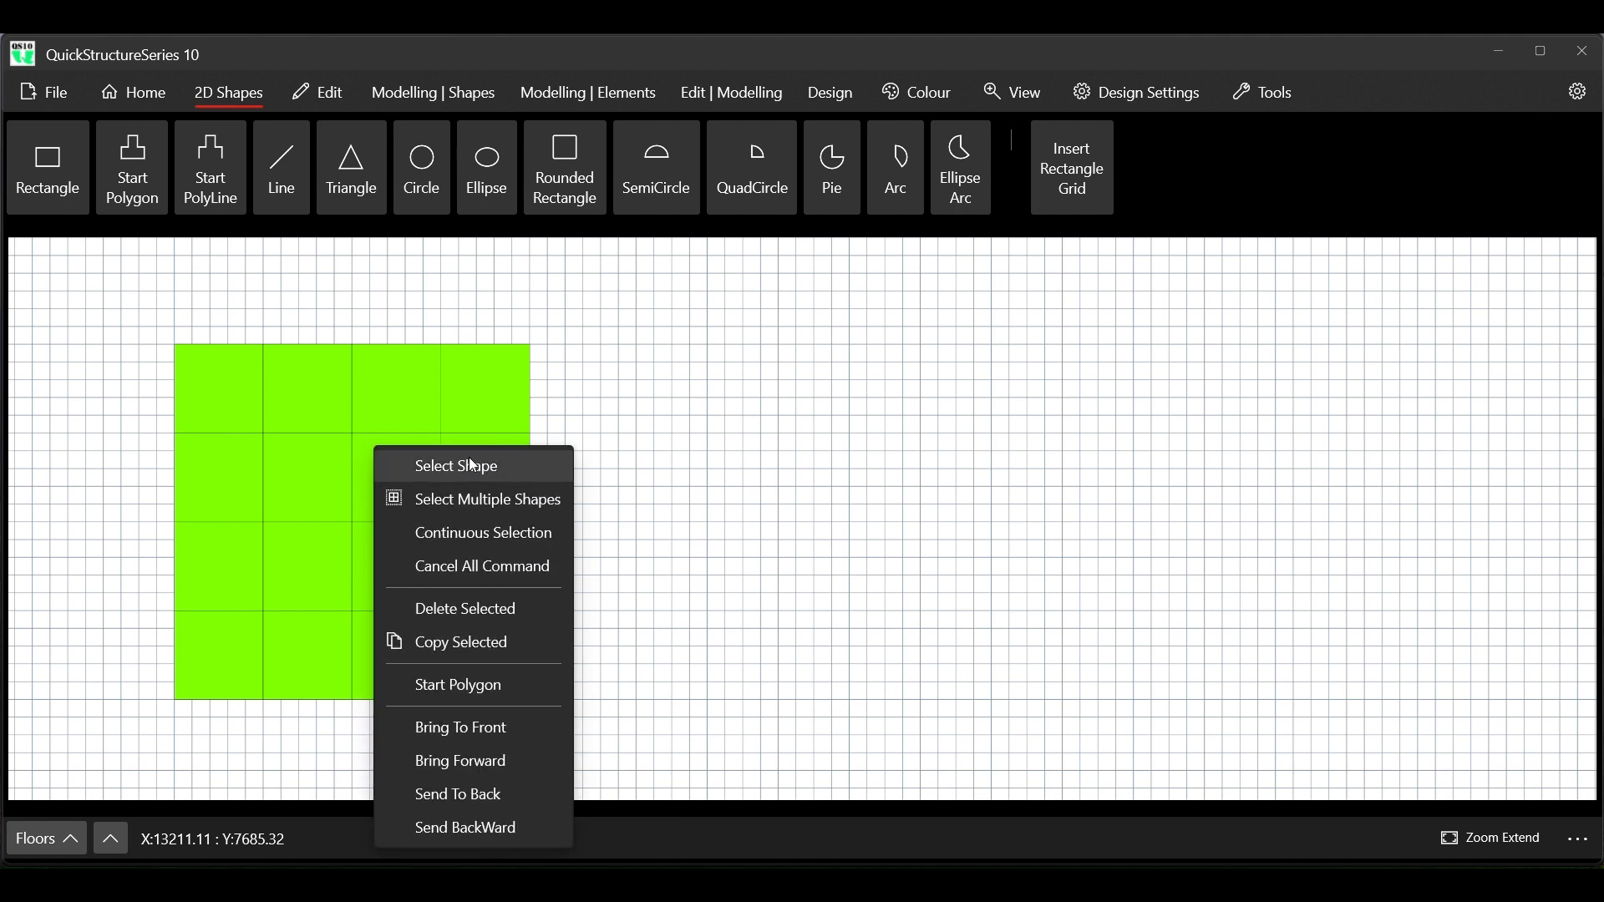
left_click(480, 498)
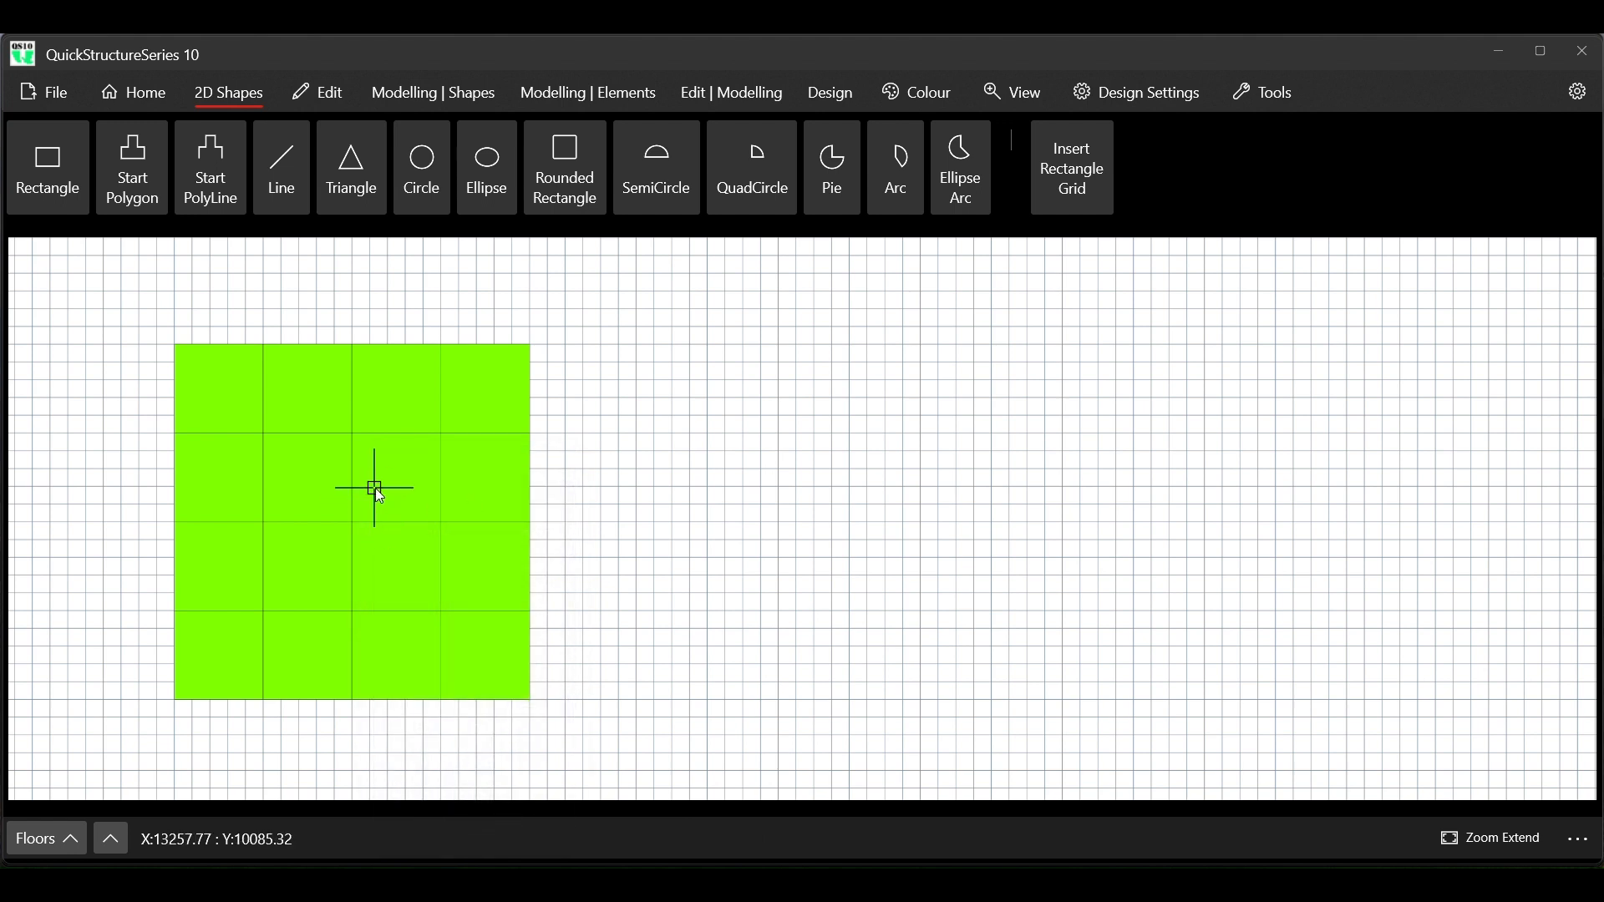
left_click_drag(385, 491, 612, 545)
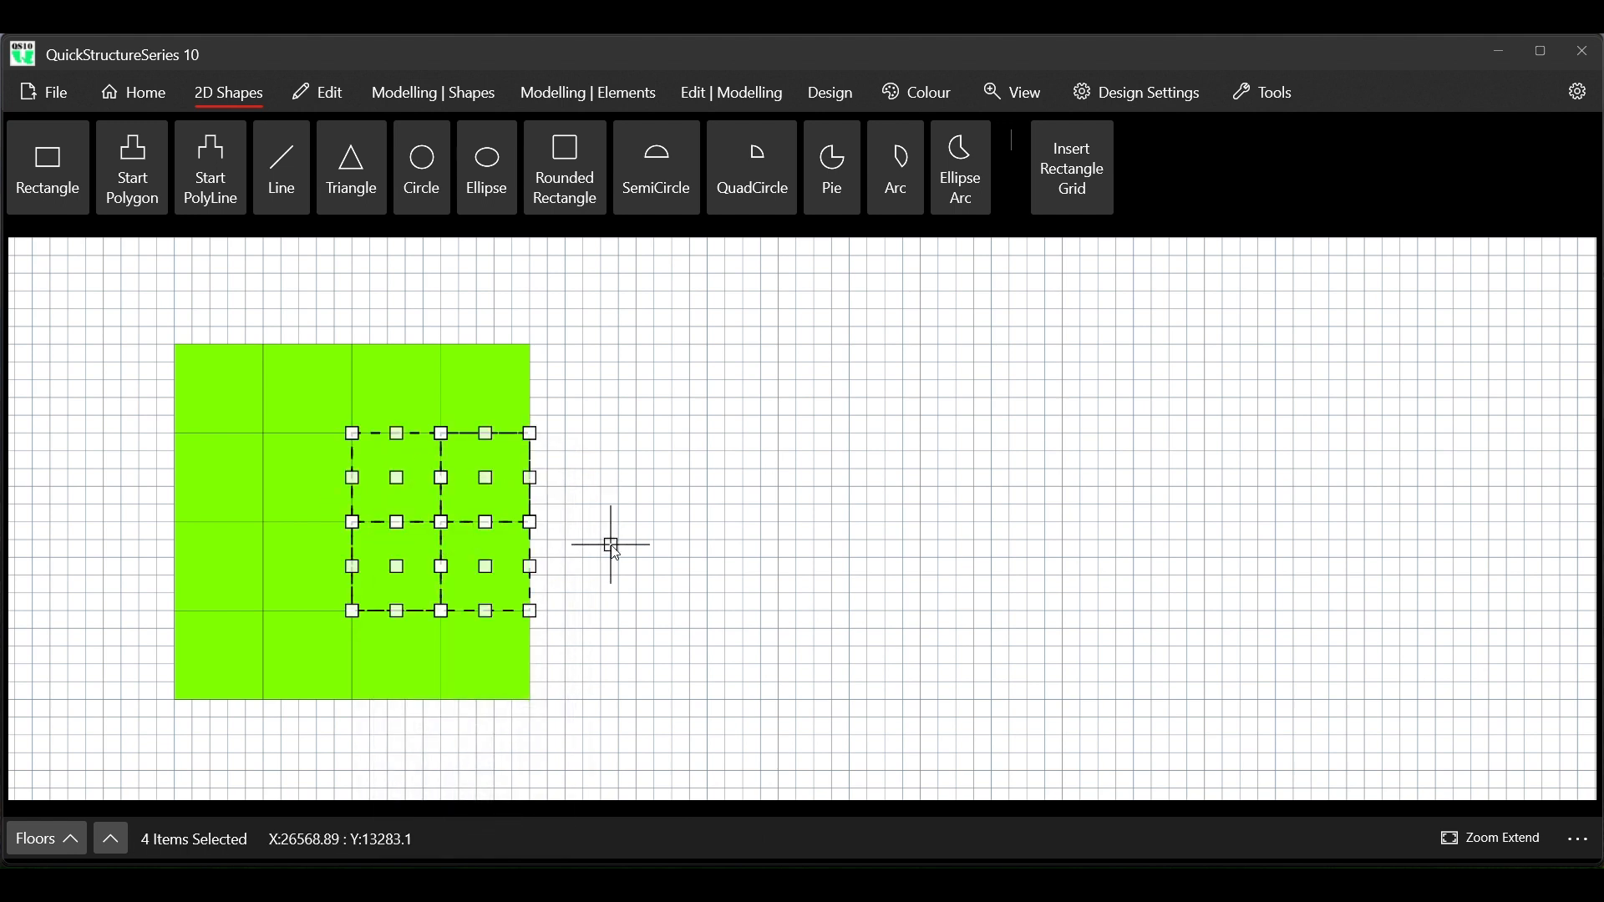
right_click(540, 388)
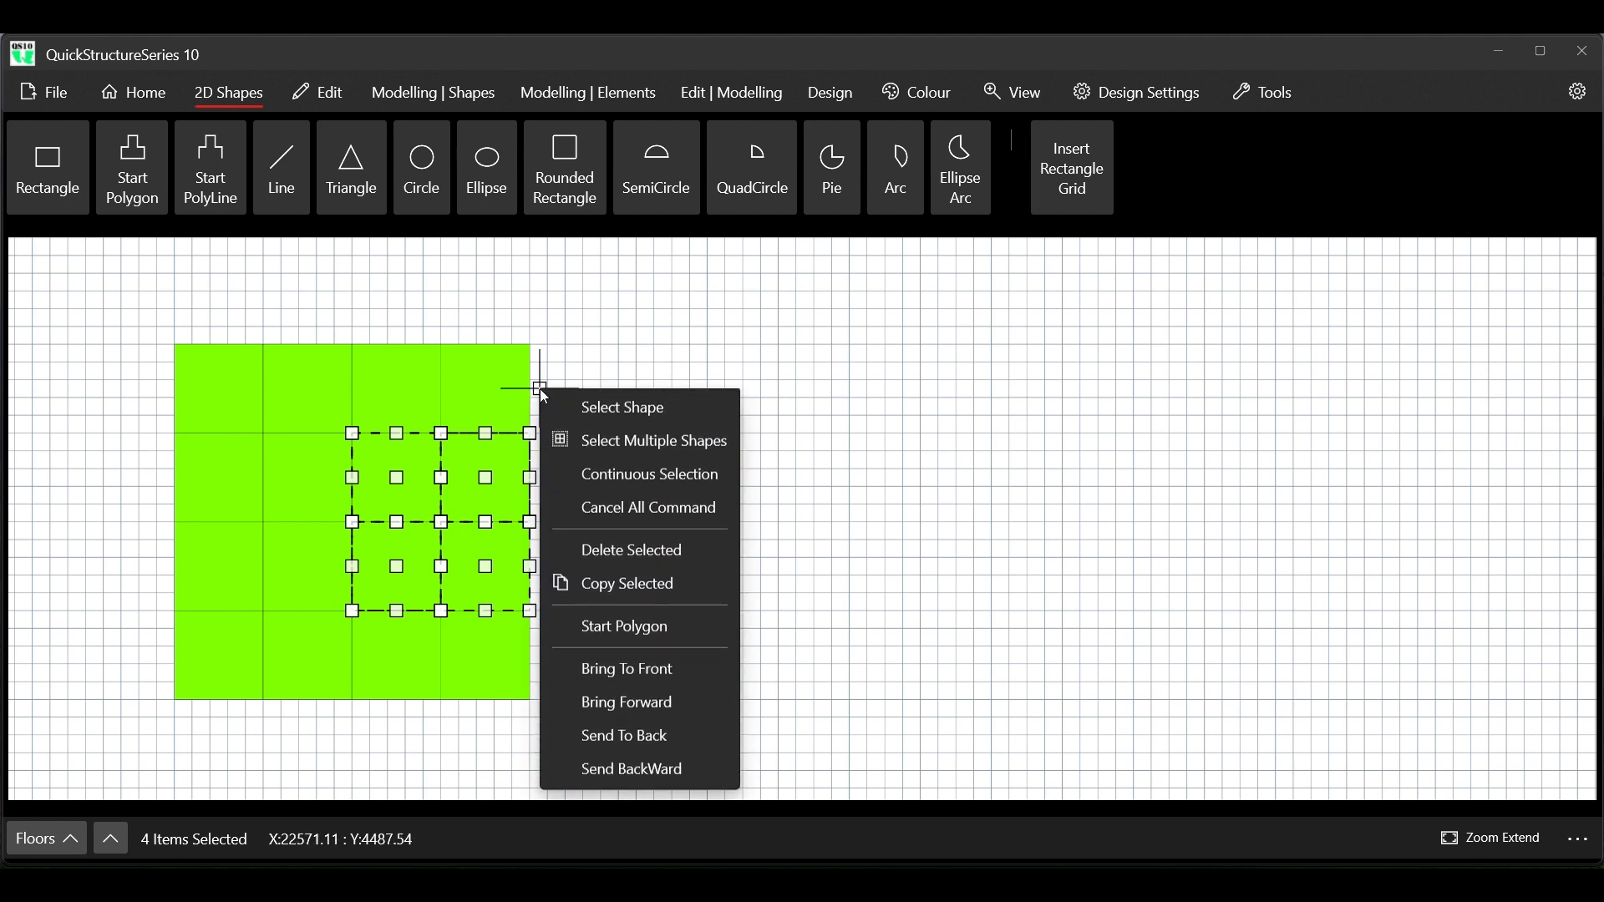
left_click(657, 555)
left_click(331, 94)
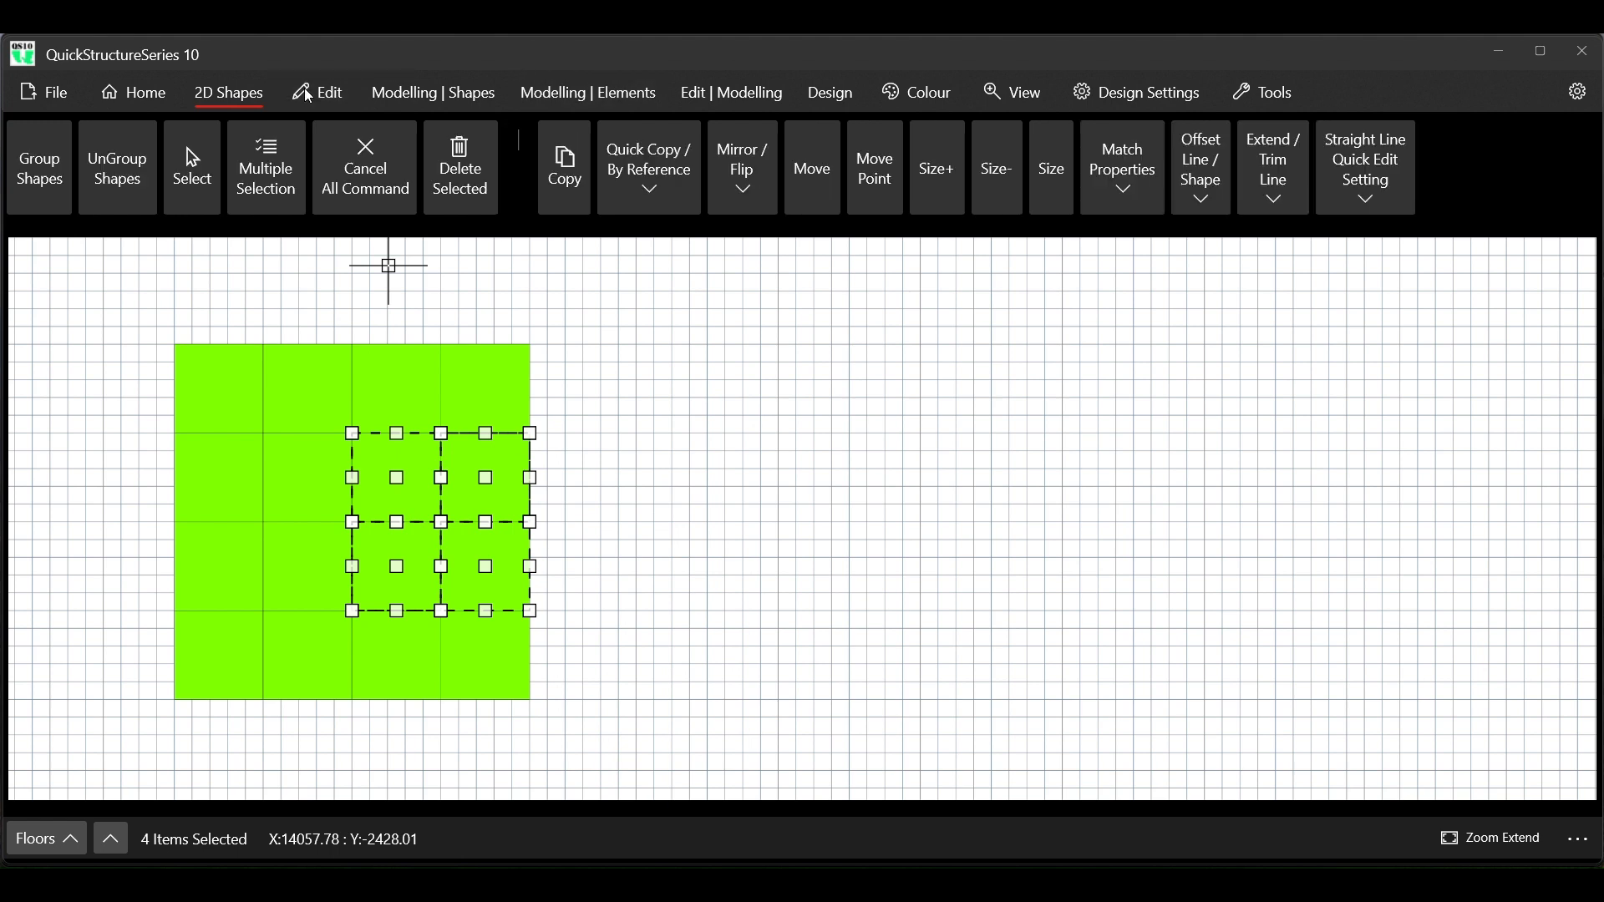
left_click(460, 174)
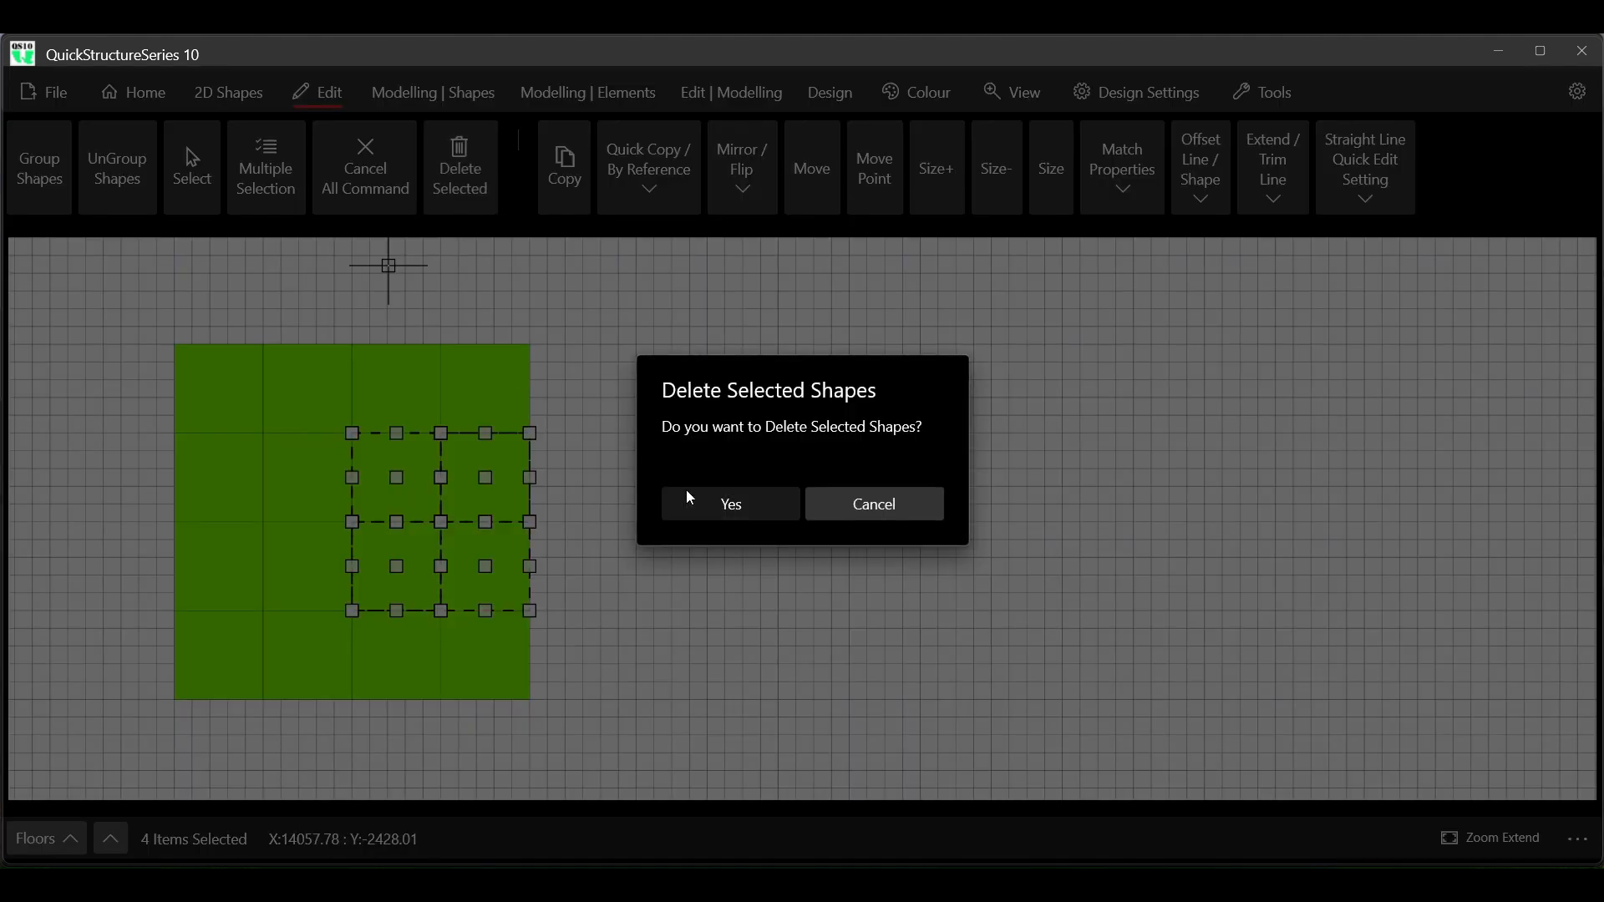
left_click(720, 502)
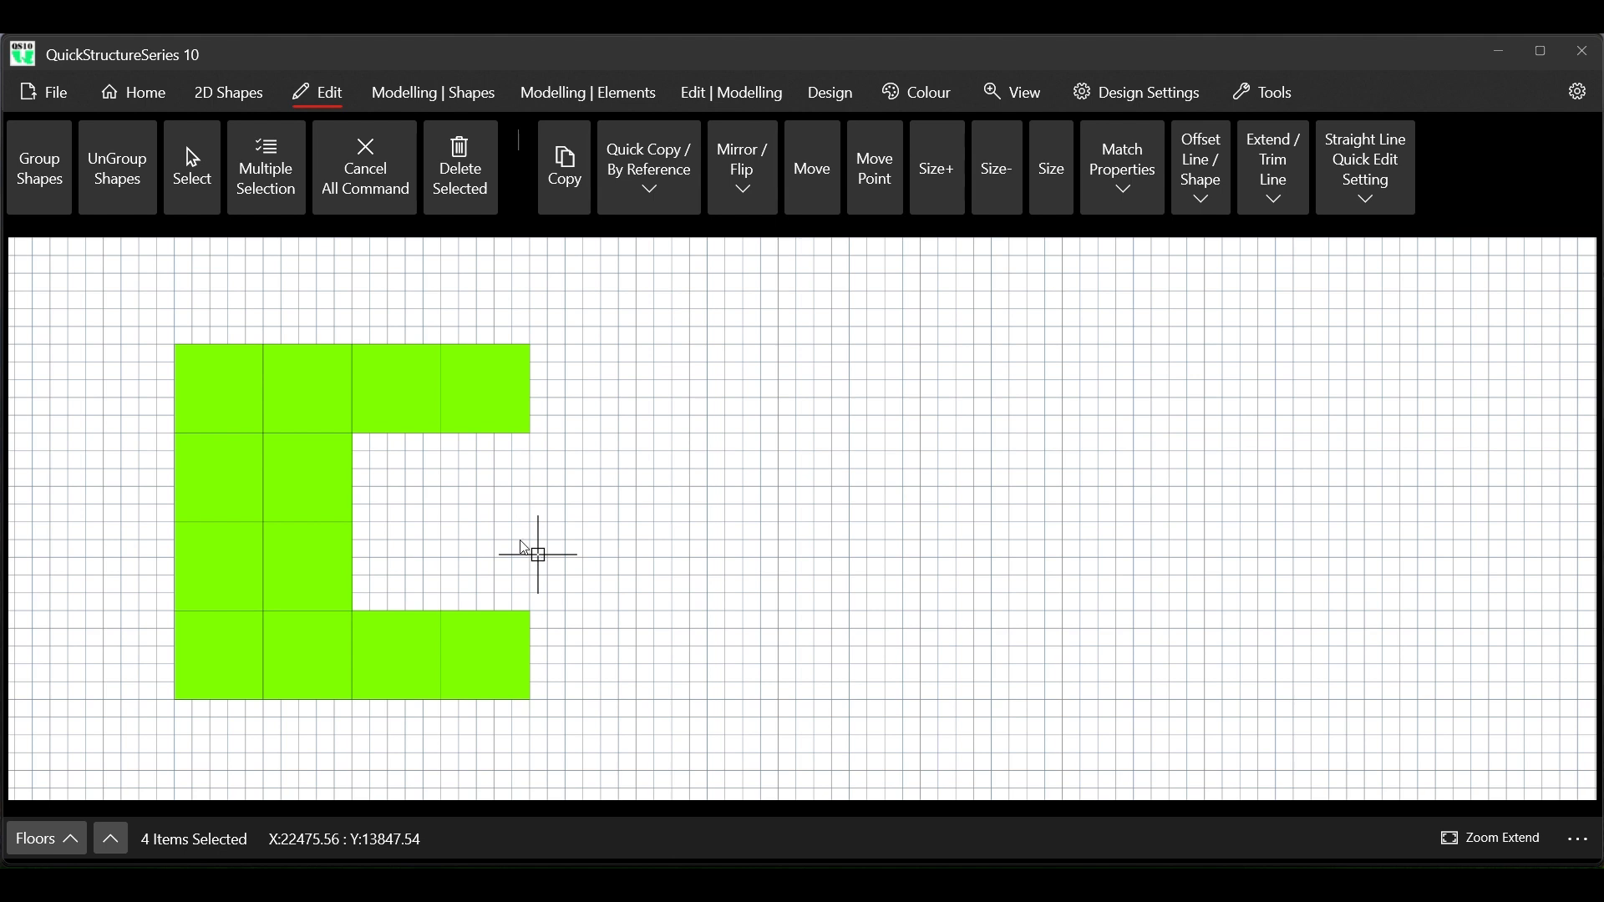
Select all remaining rectangles of the C-shaped layout, mirror them with Mirror Right, and clear the selection
right_click(524, 448)
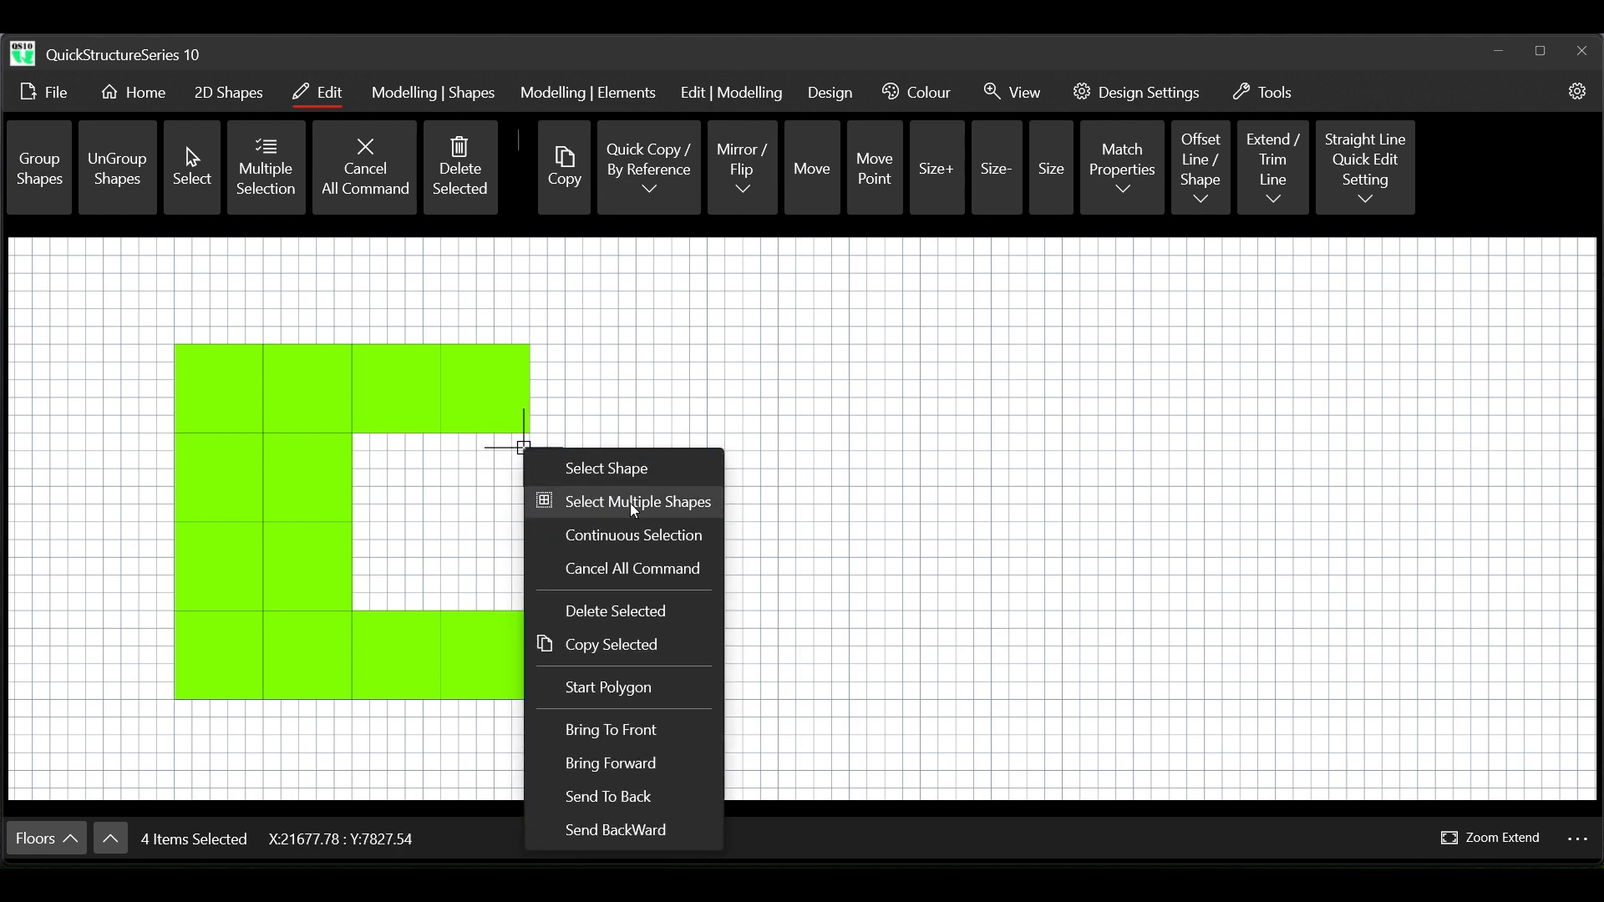
left_click(630, 568)
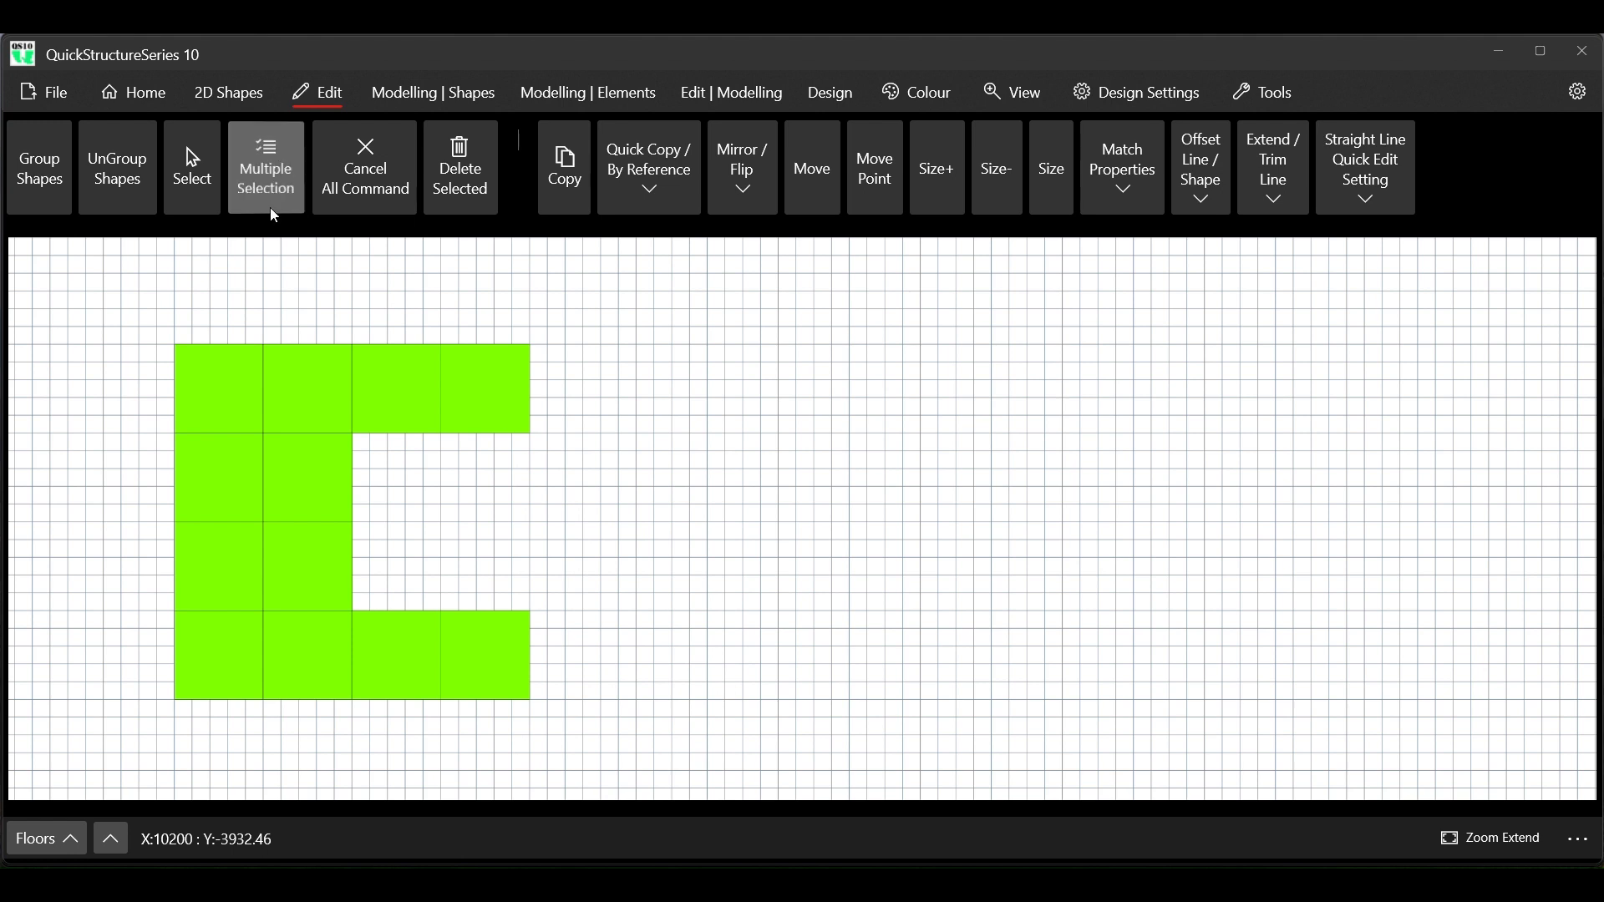
left_click(254, 184)
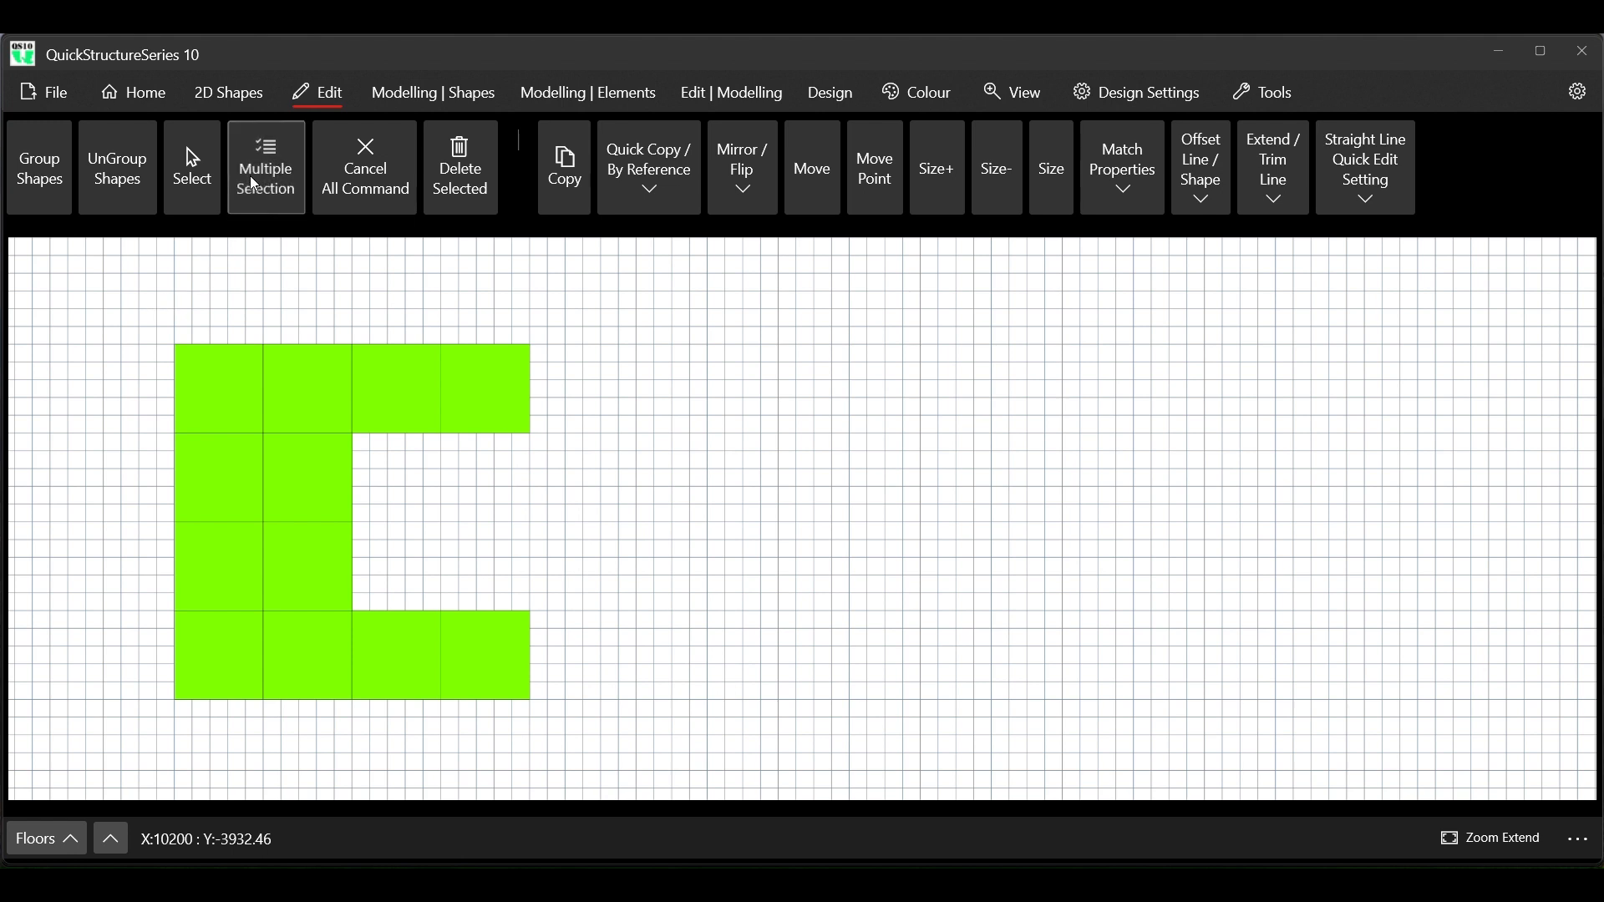
left_click_drag(533, 693, 555, 709)
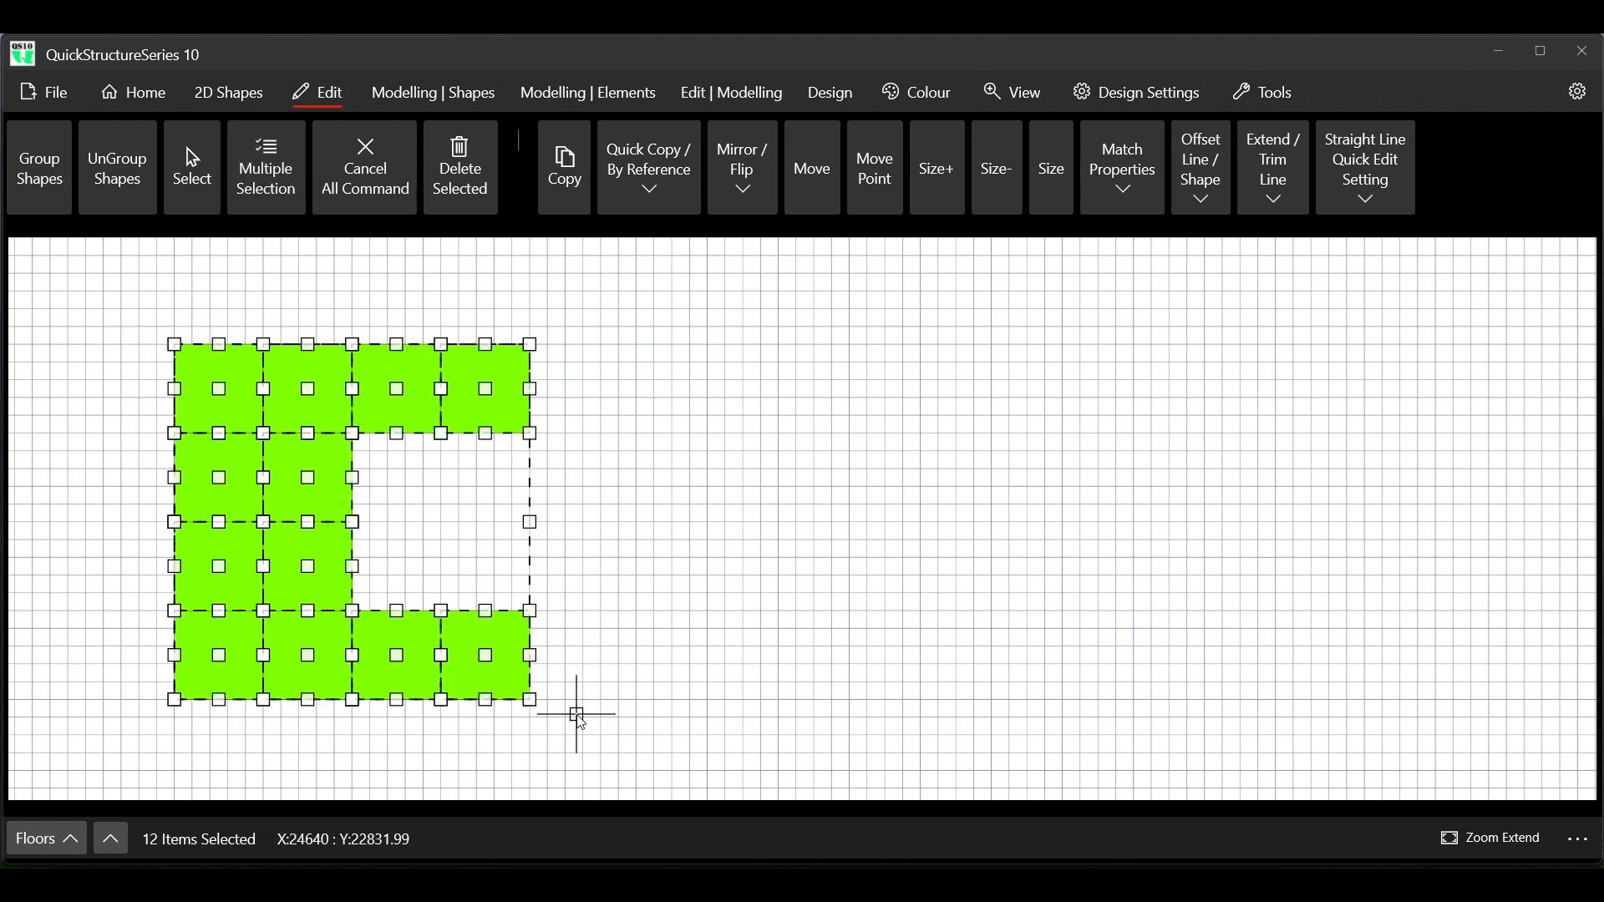
left_click(743, 185)
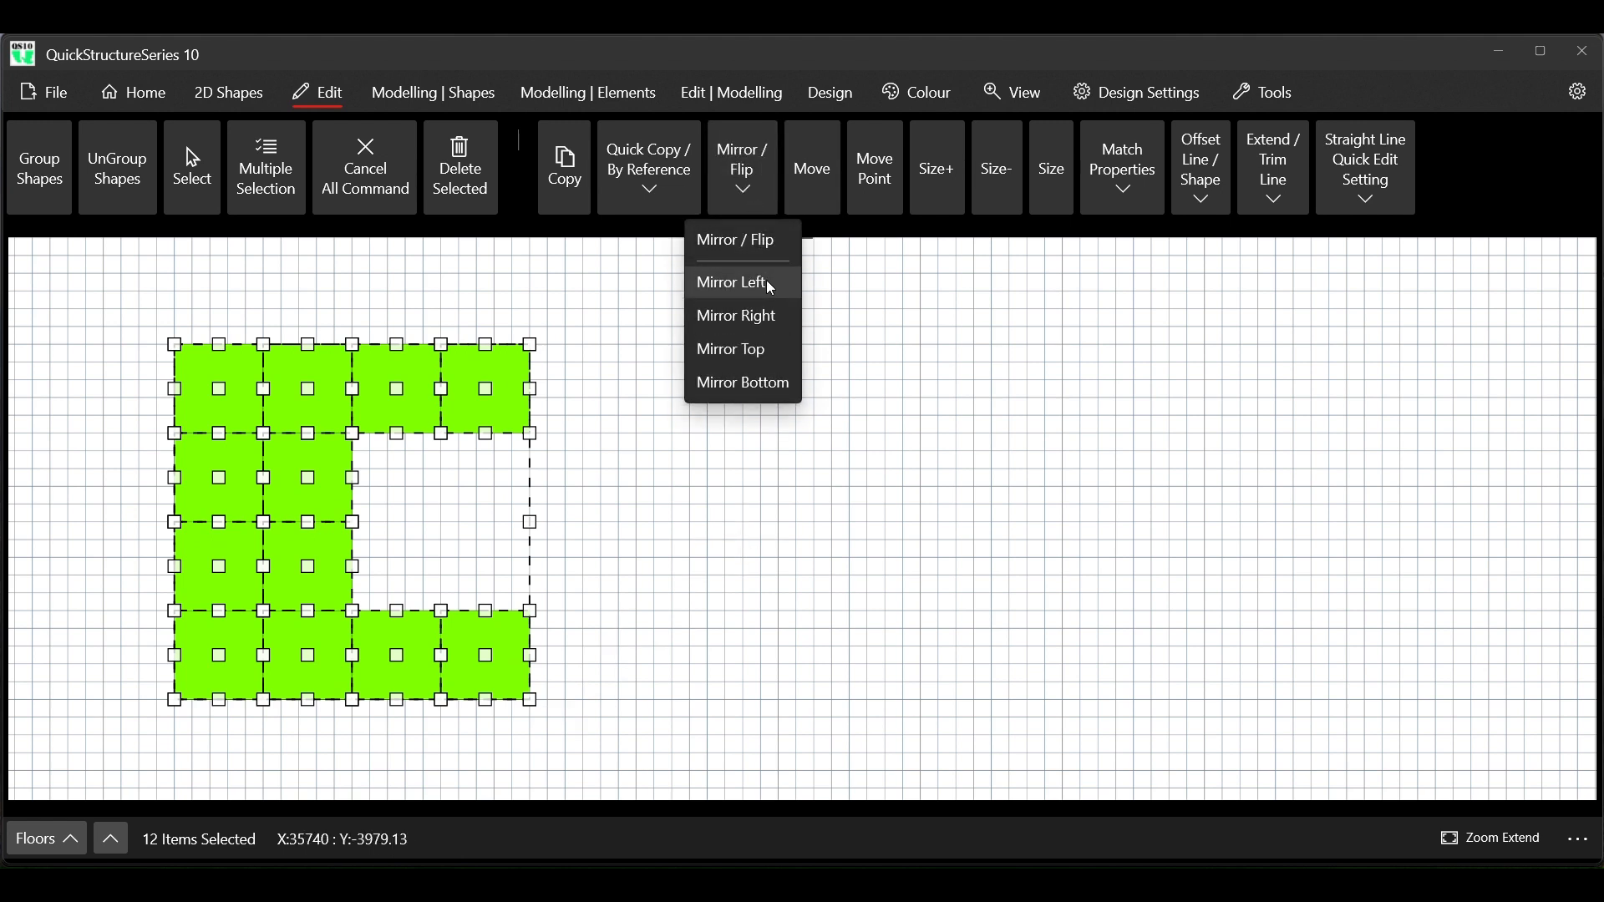
left_click(766, 324)
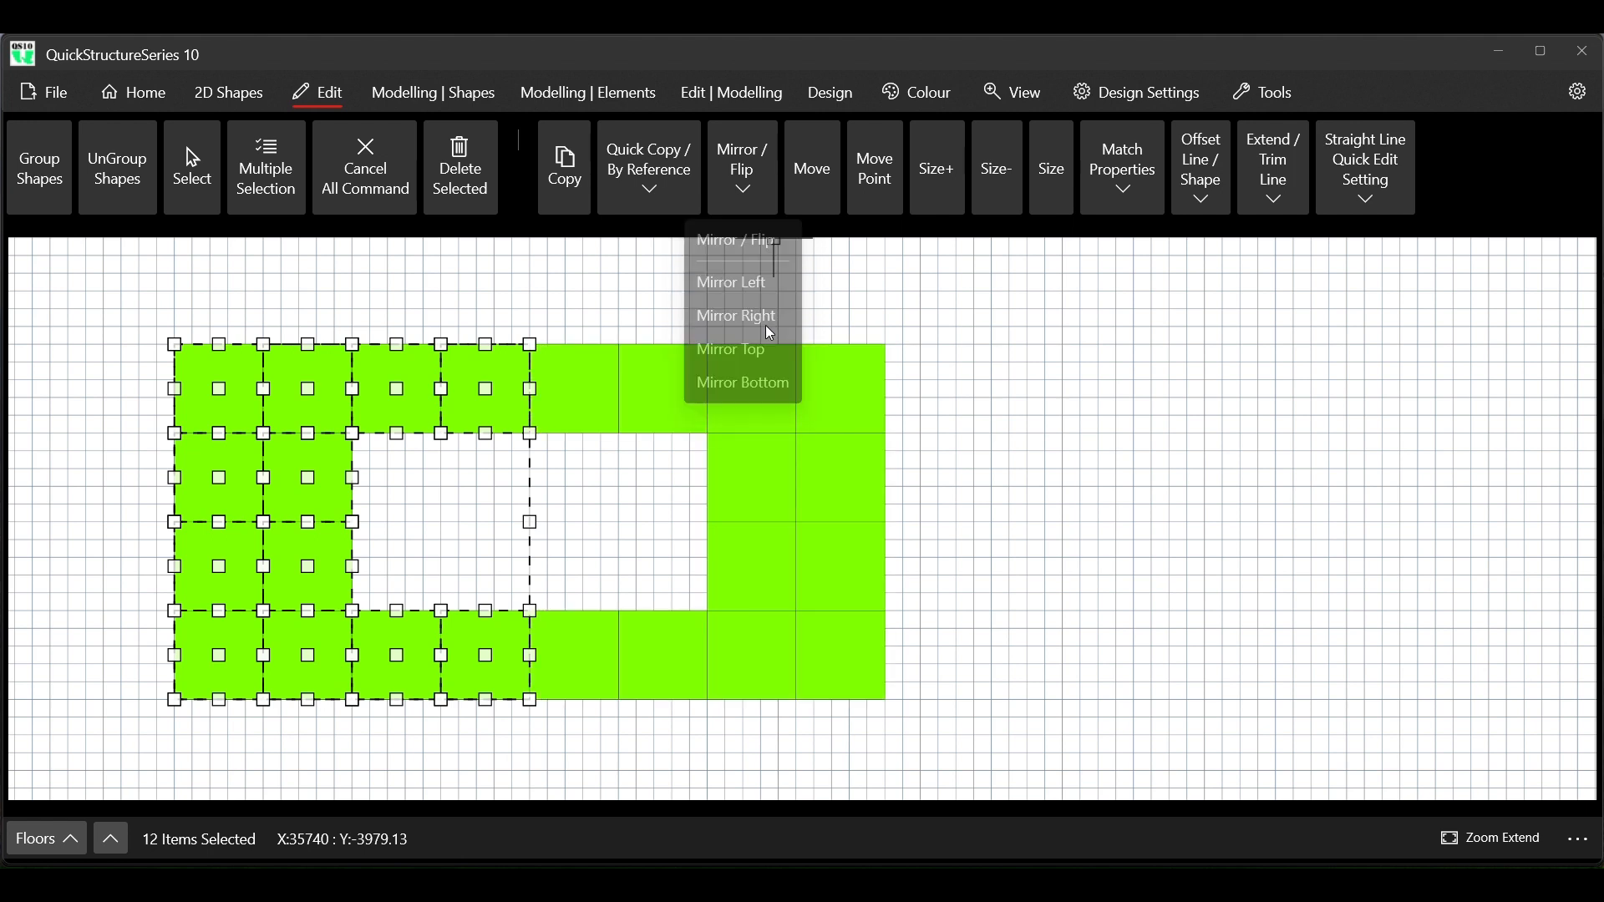
left_click(382, 187)
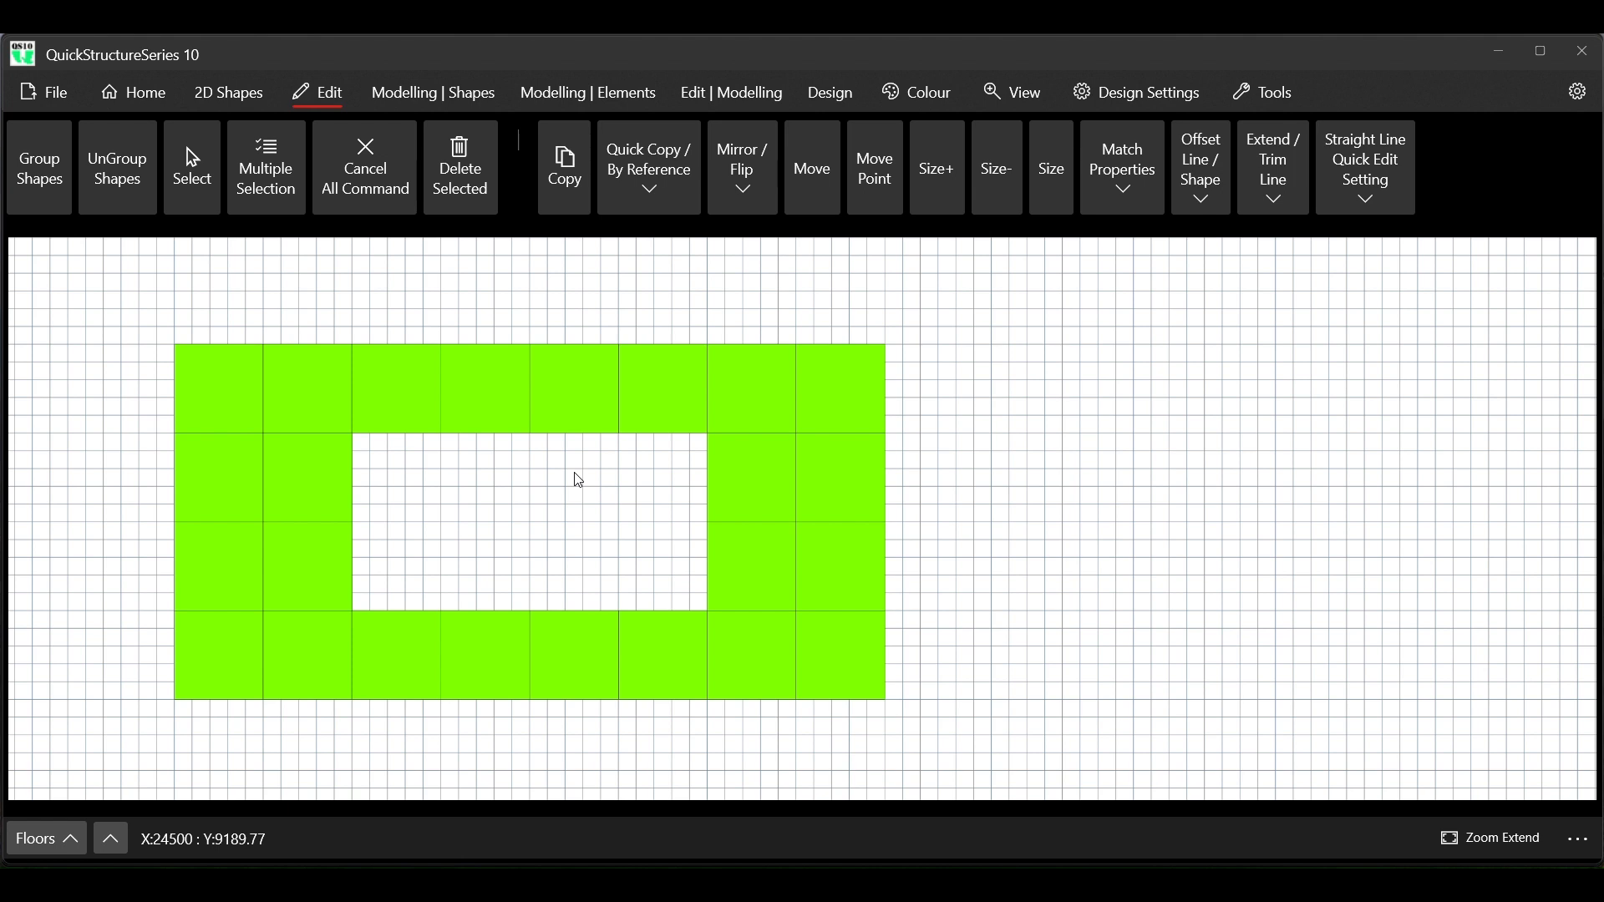
Select every rectangle of the closed layout around the central opening with multiple selection
scroll(579, 476, "down", 1)
scroll(530, 528, "up", 1)
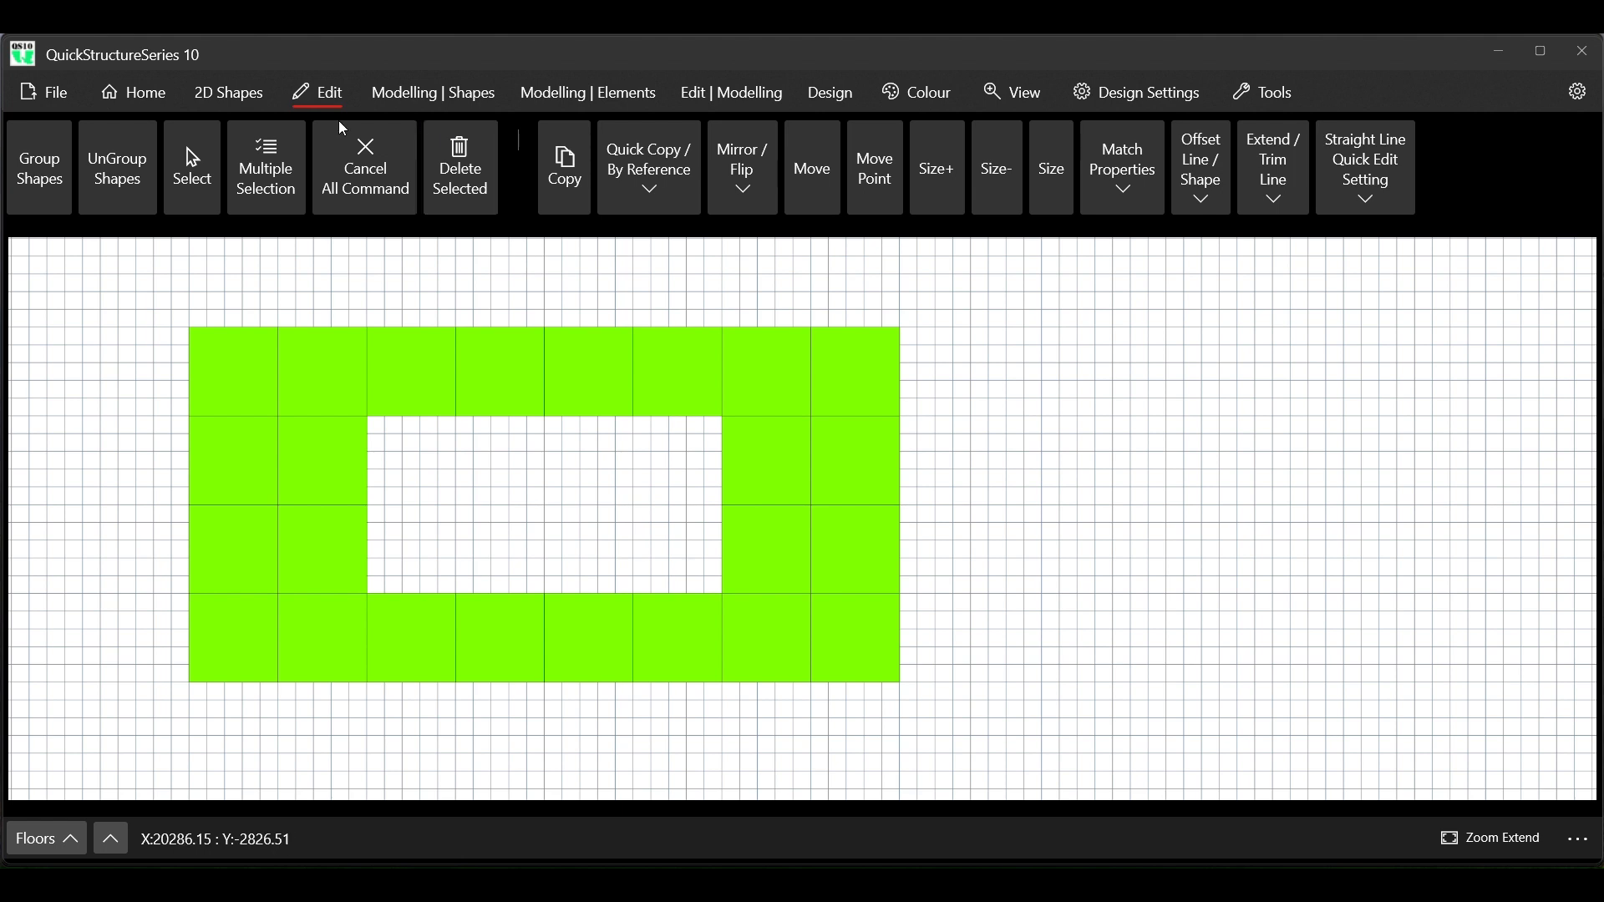
left_click(255, 168)
left_click(259, 177)
left_click_drag(157, 300, 913, 702)
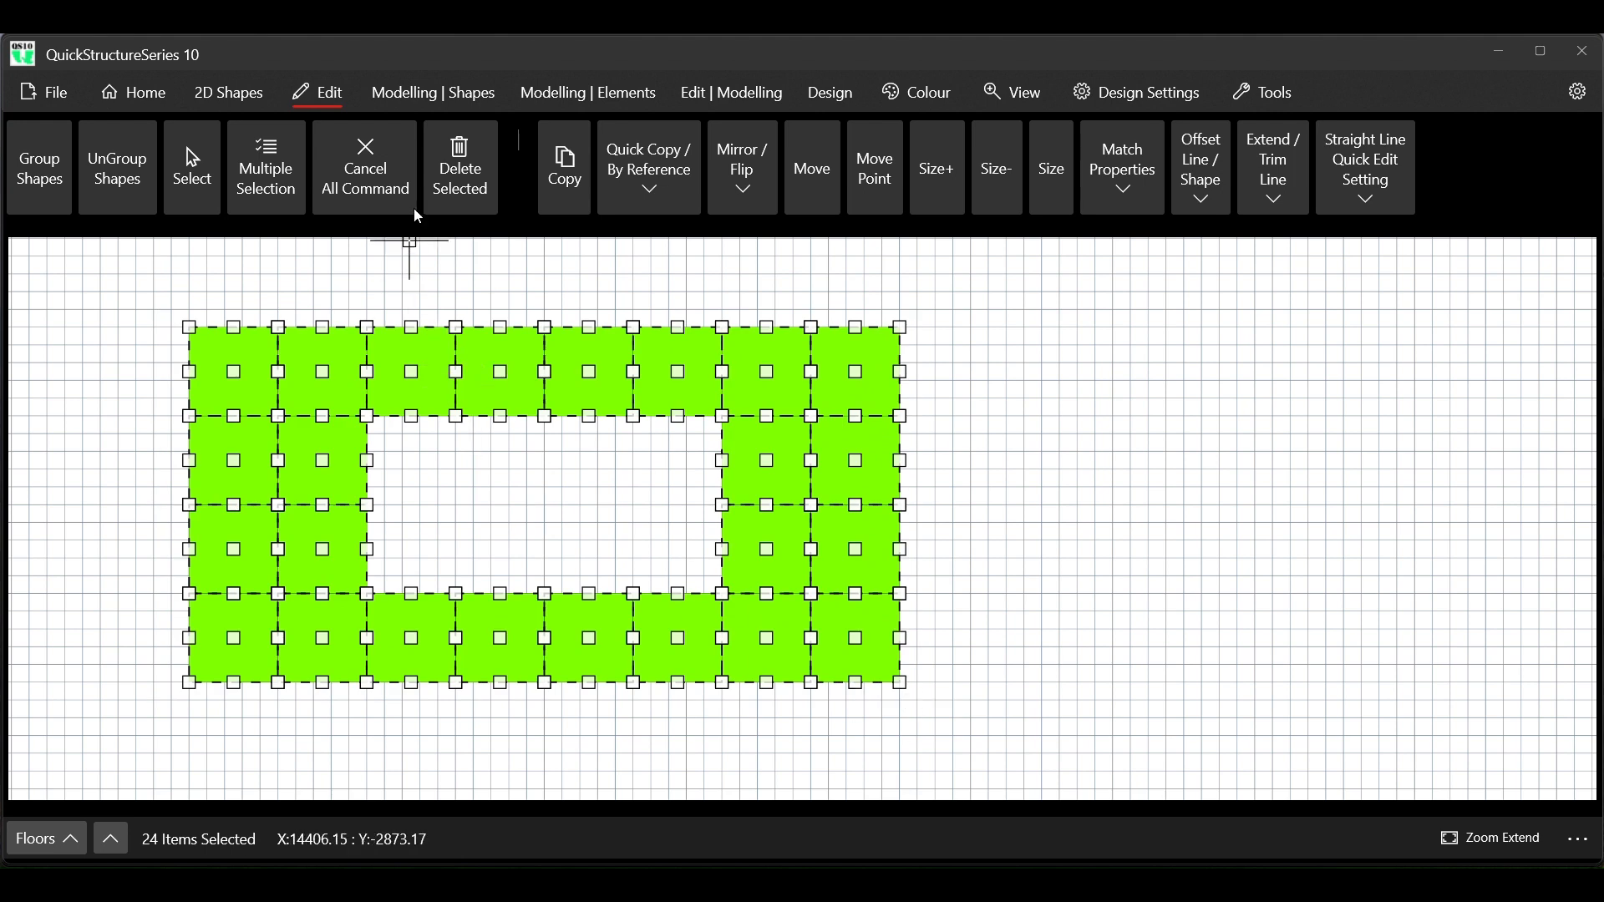
Set the number of floors to 2 in the structural modelling settings
left_click(1151, 98)
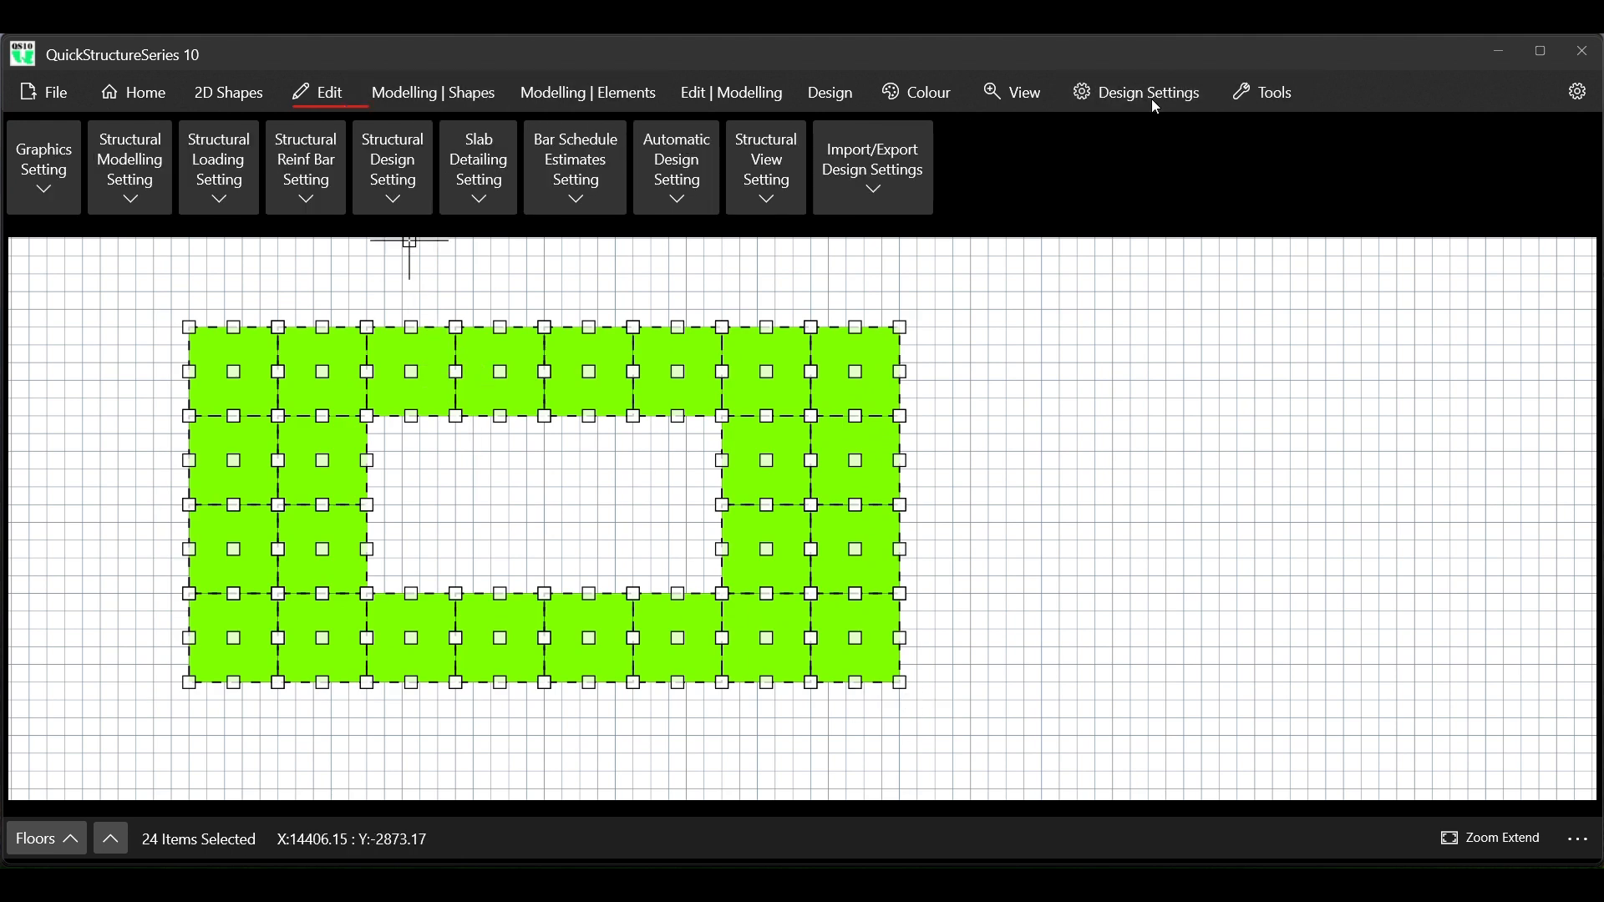
left_click(132, 187)
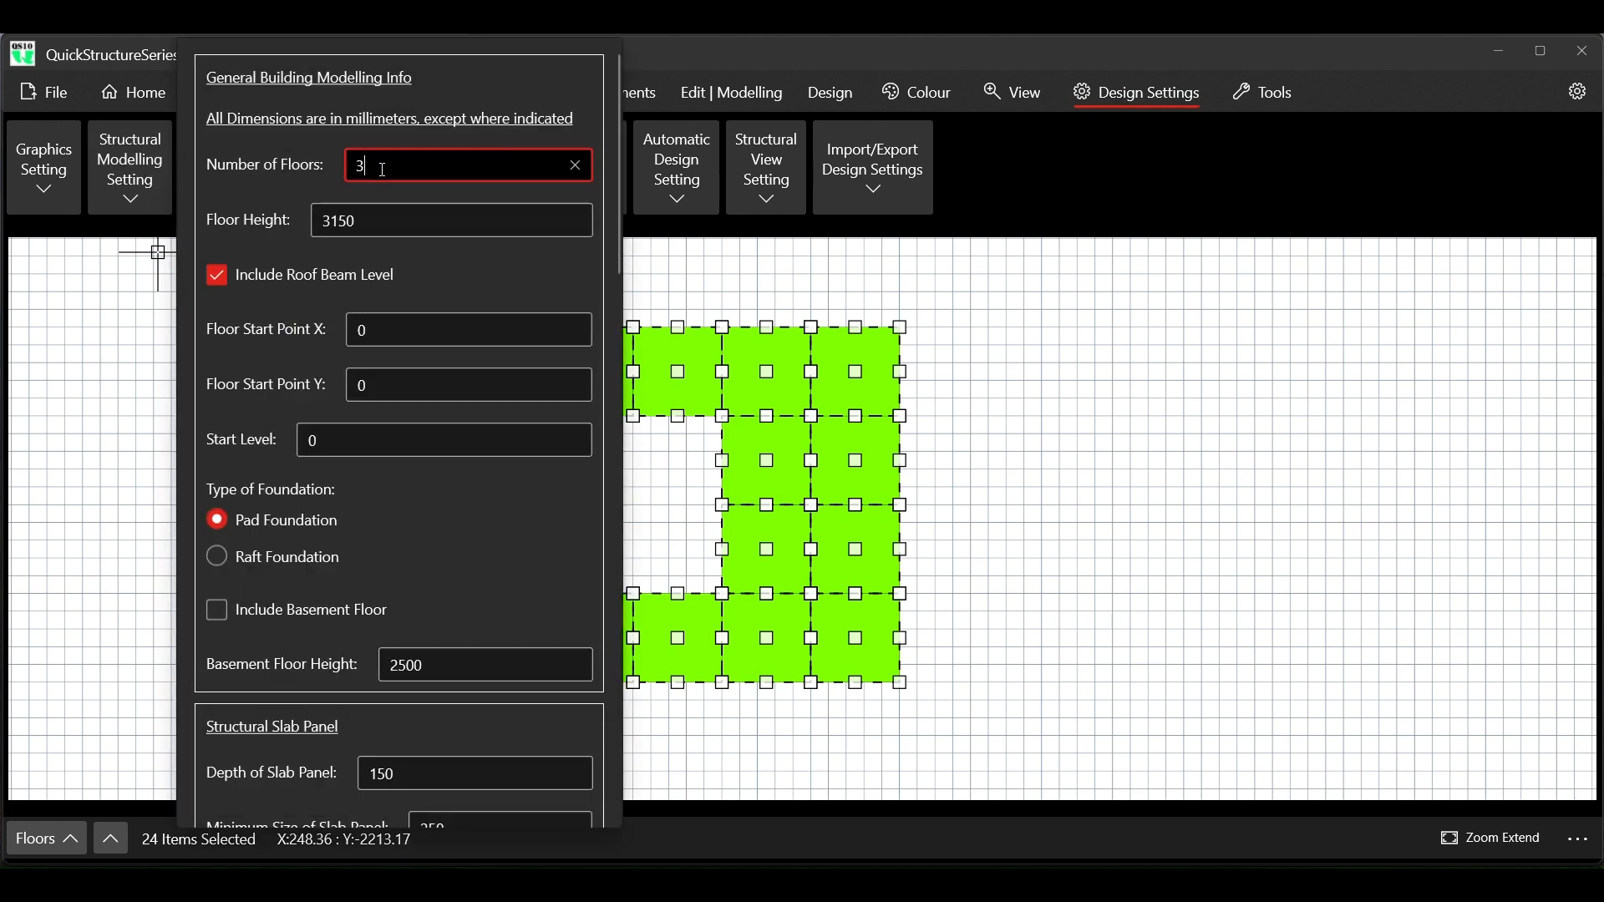
key("BackSpace")
type("2")
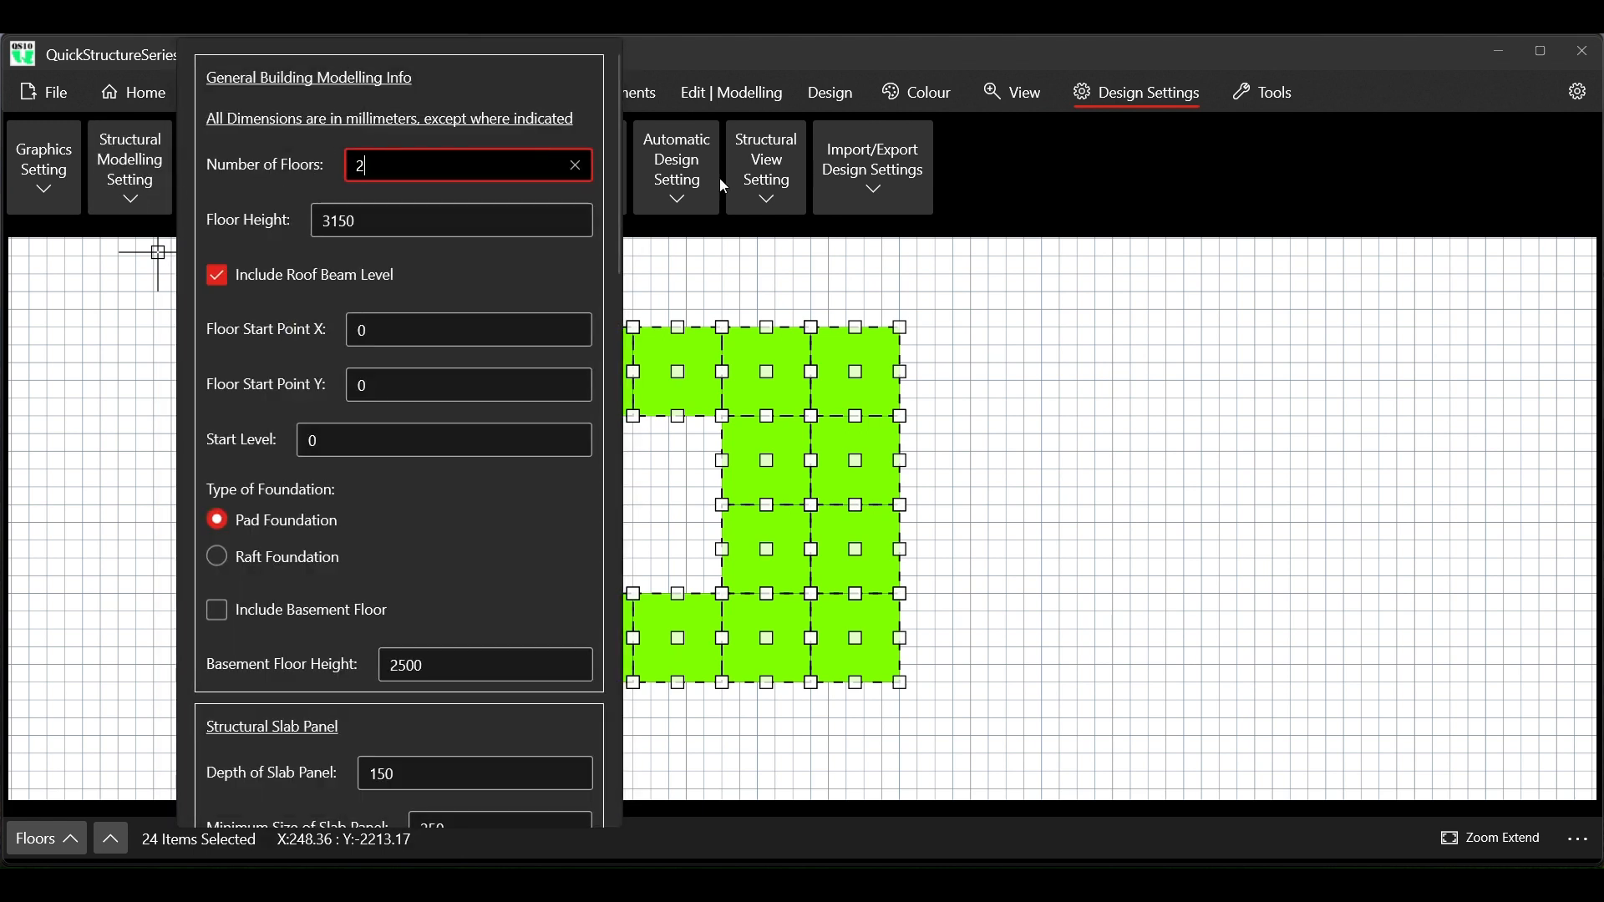
left_click(1077, 195)
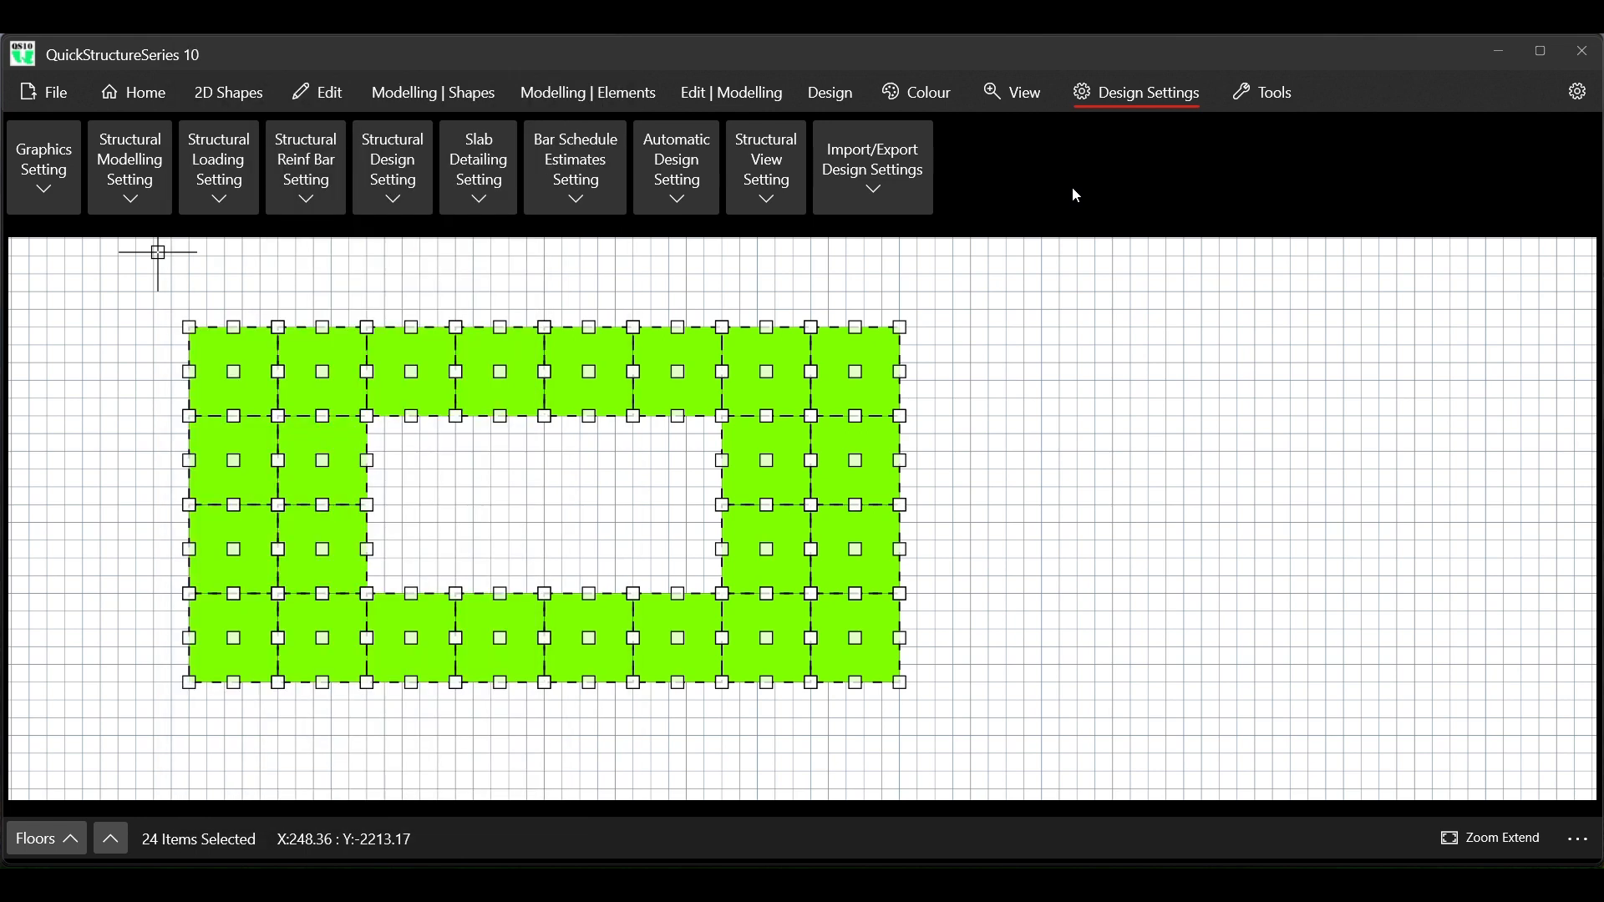
Enable Edit Title Block Information in the automatic design settings and review its project, company, personnel and date entries
left_click(679, 183)
scroll(485, 489, "down", 3)
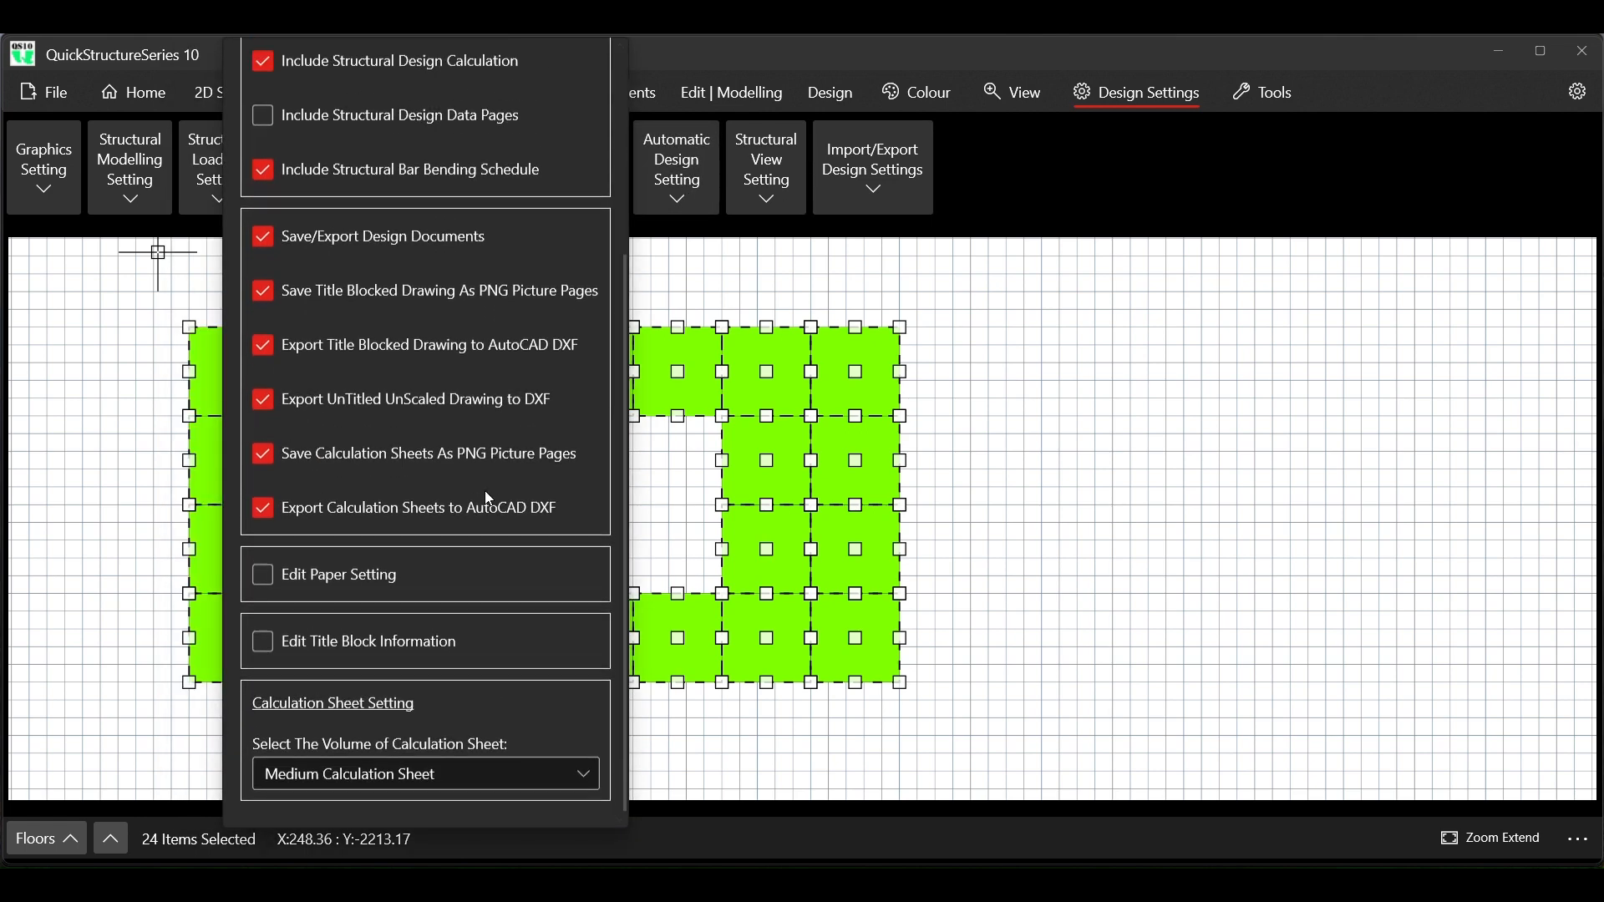
left_click(335, 654)
scroll(336, 654, "down", 5)
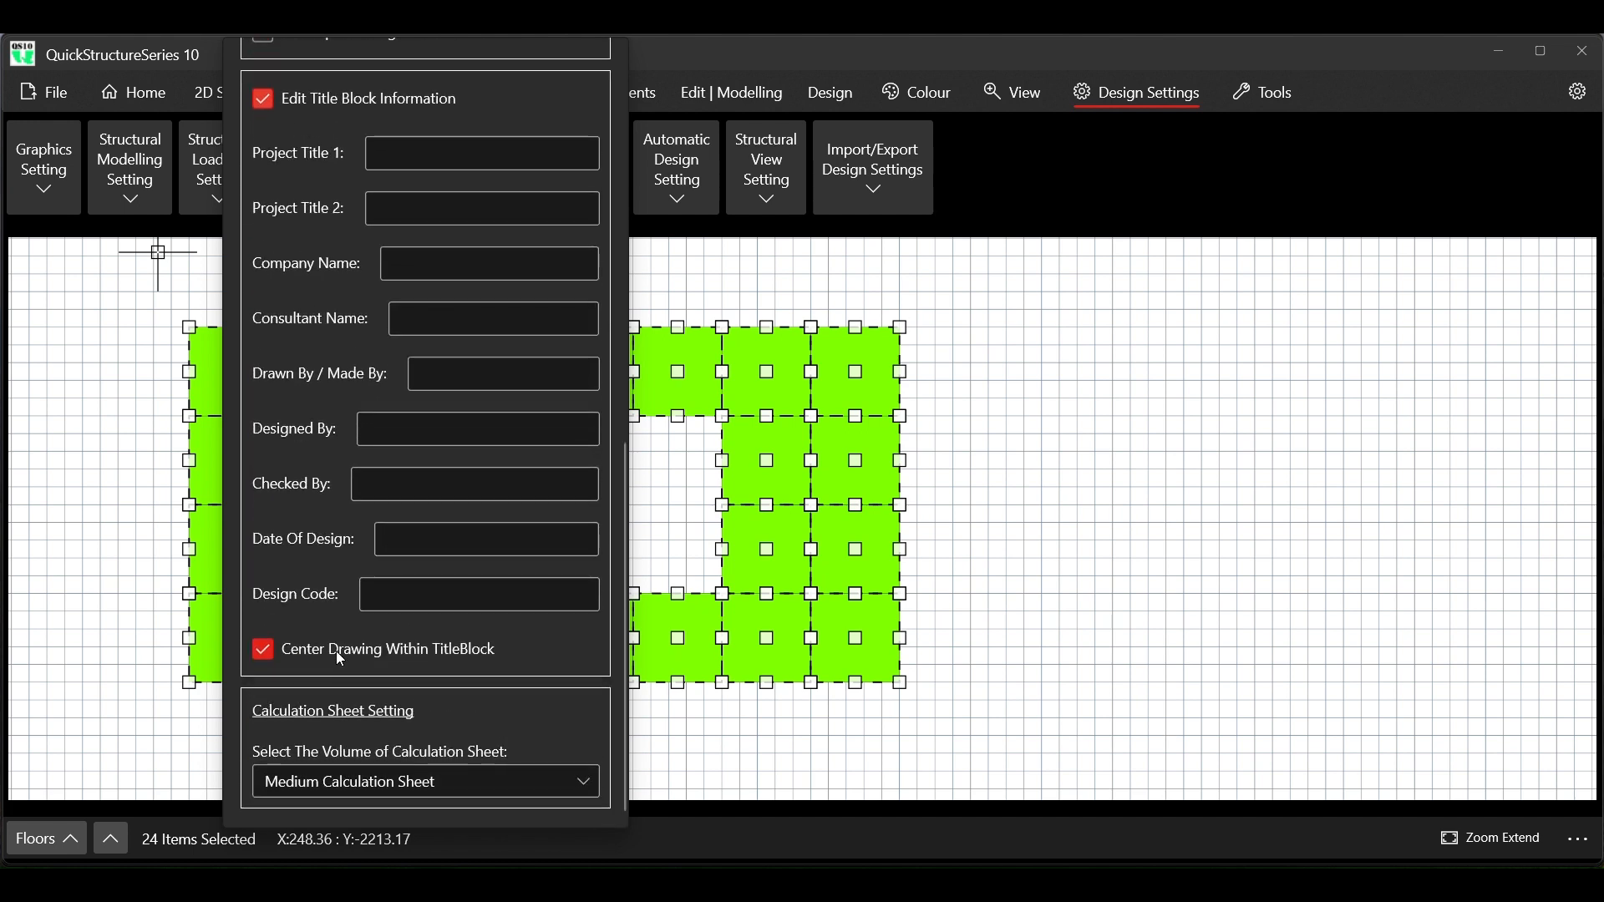
left_click(1161, 193)
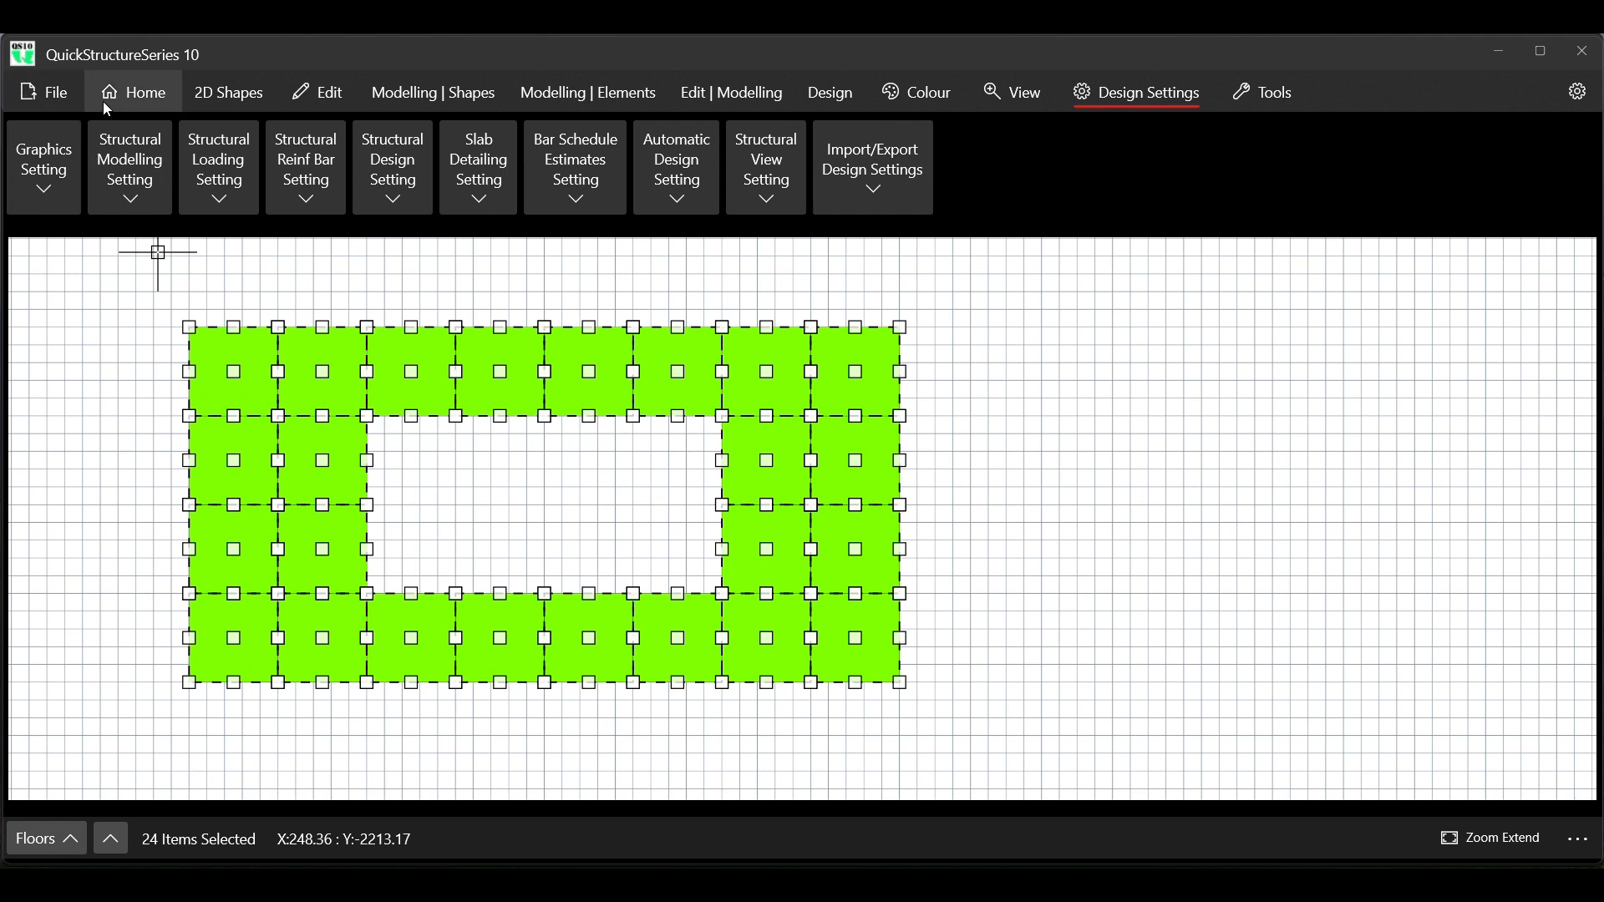
Automatically generate the building structure from the selected shapes
left_click(399, 97)
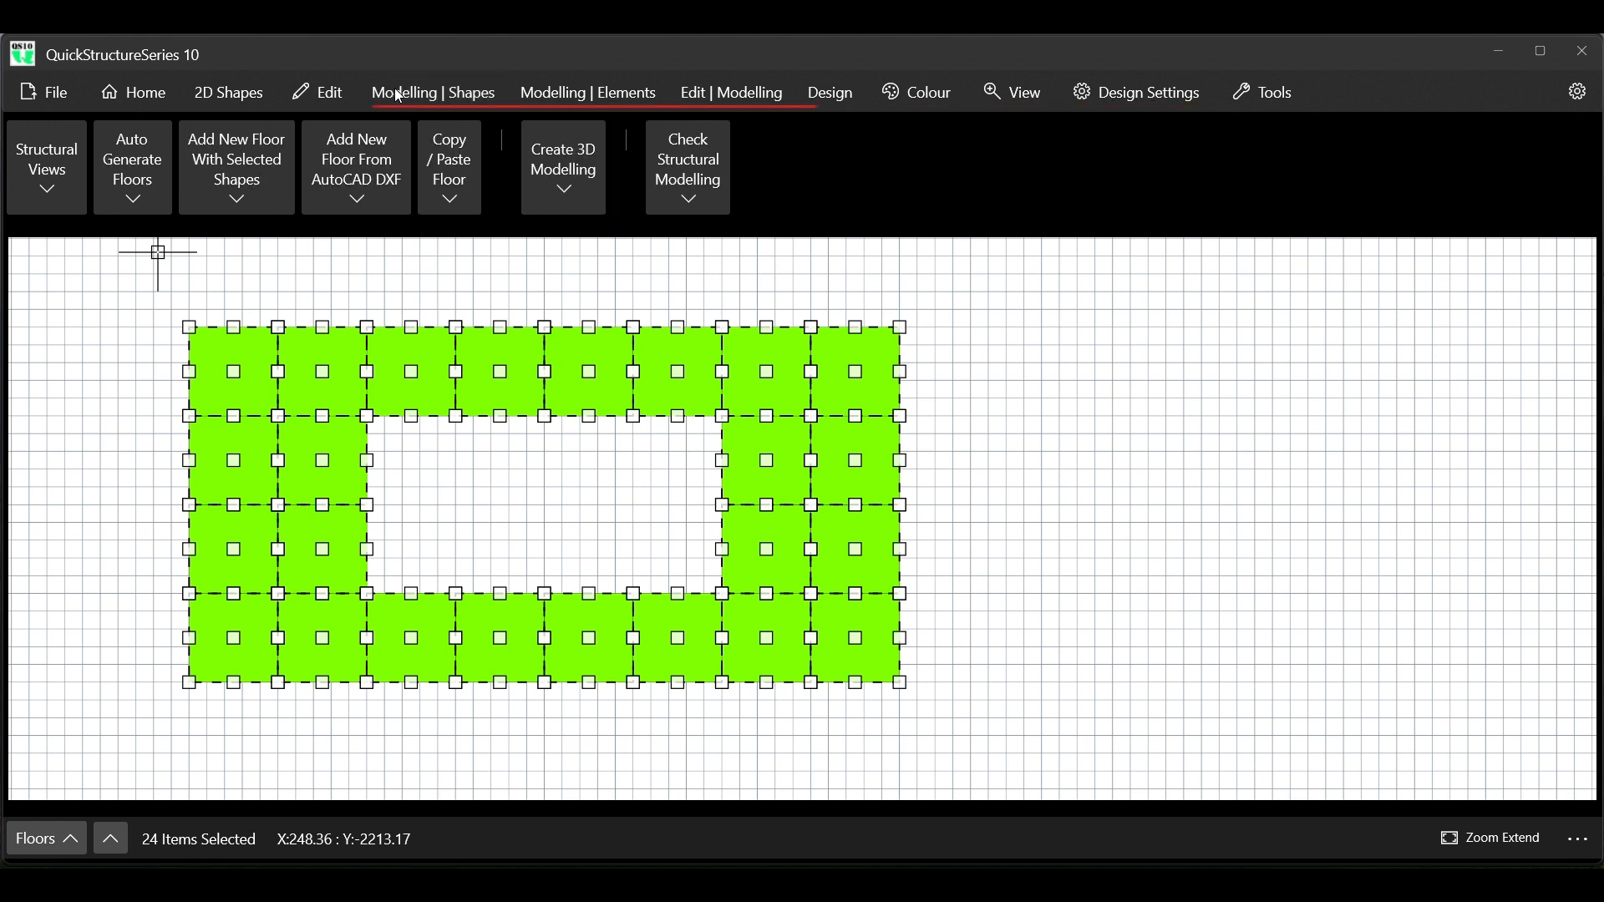
left_click(141, 194)
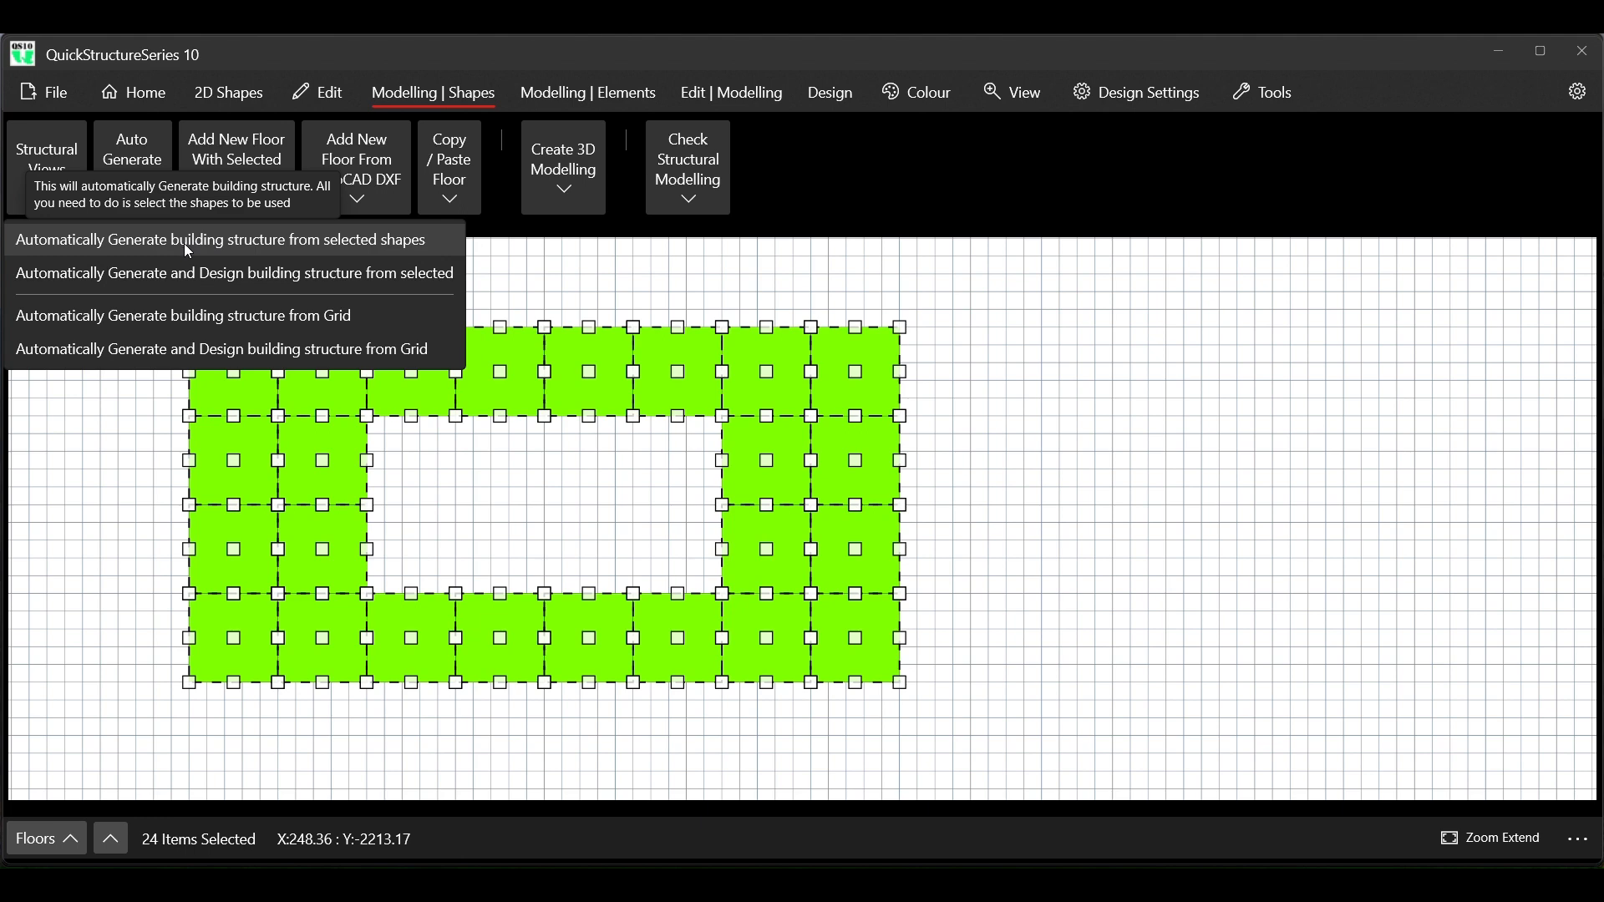
left_click(185, 245)
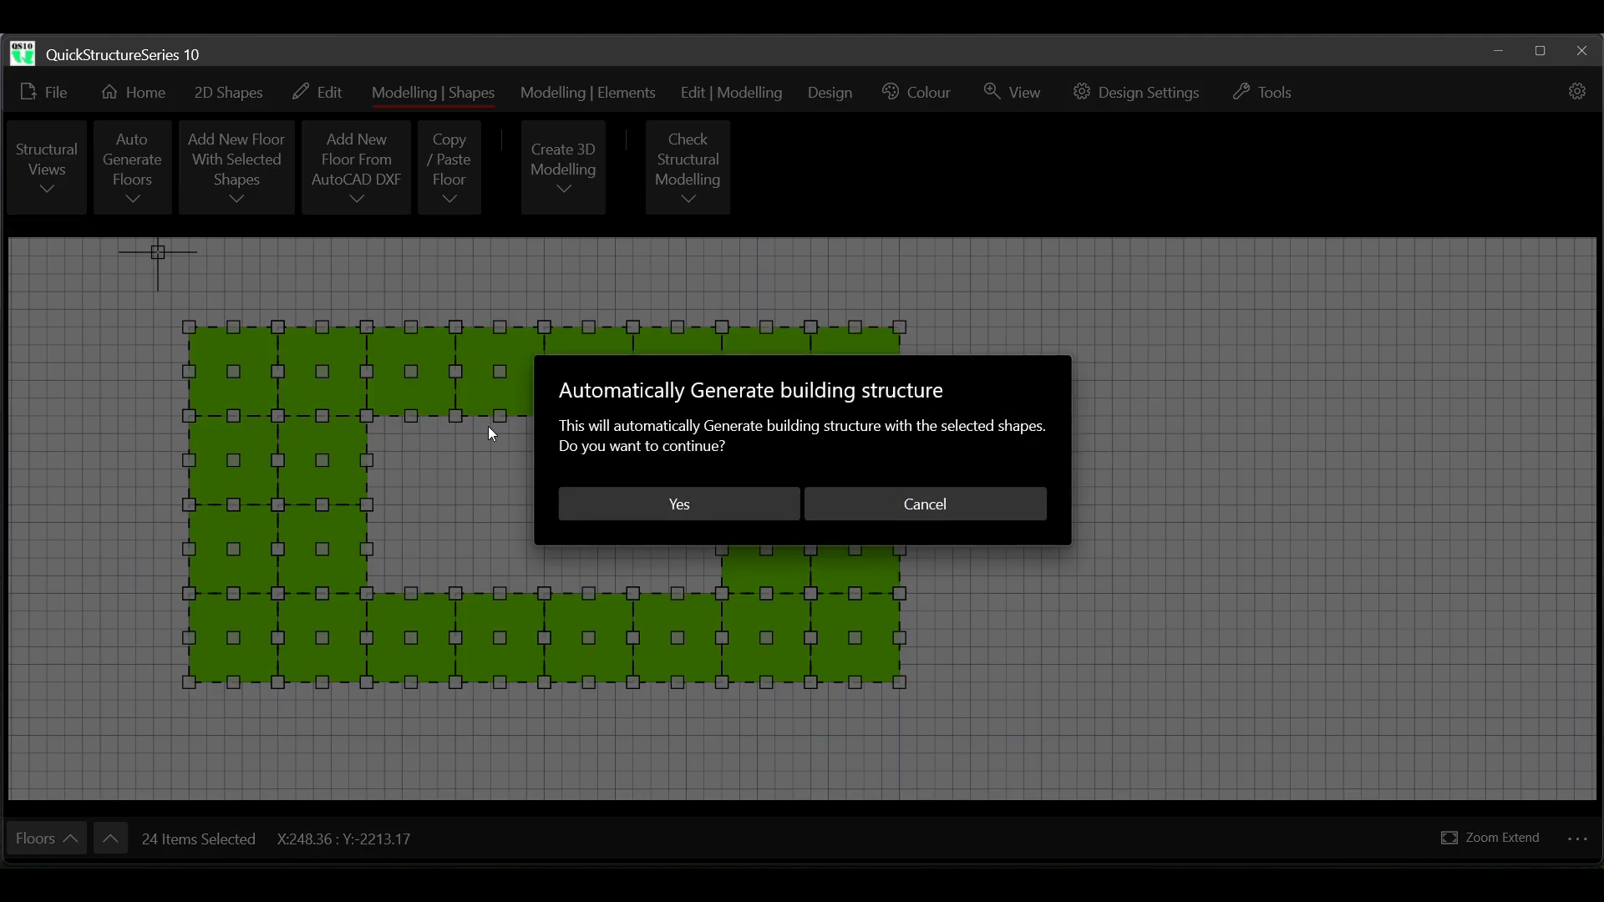
left_click(622, 500)
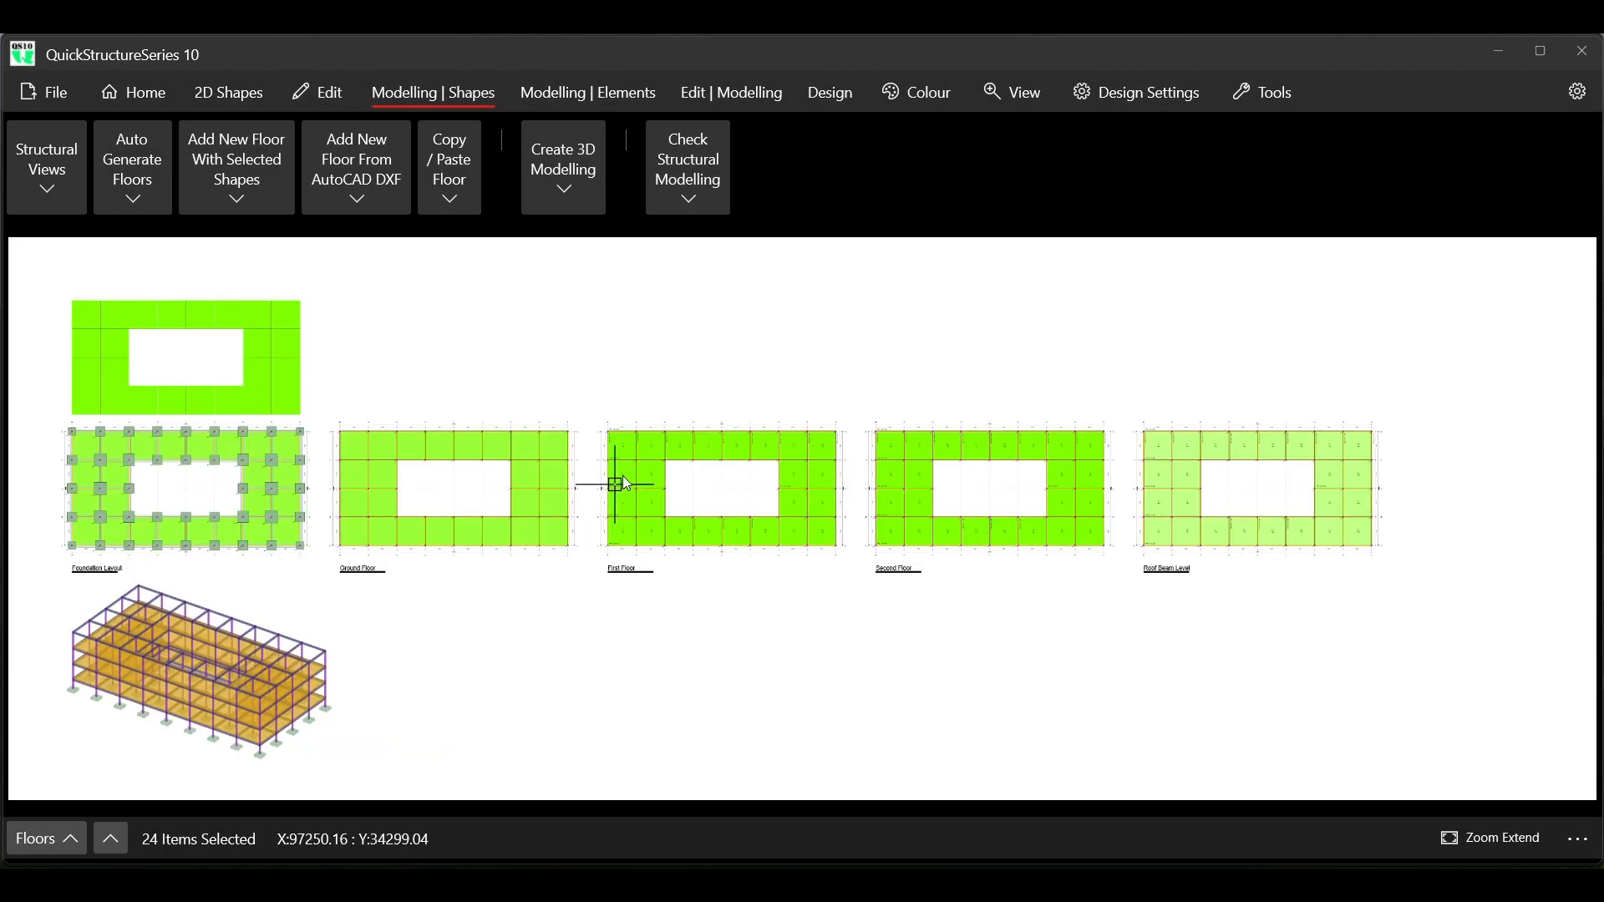
Delete all the original rectangle grid shapes above the foundation layout
left_click(37, 272)
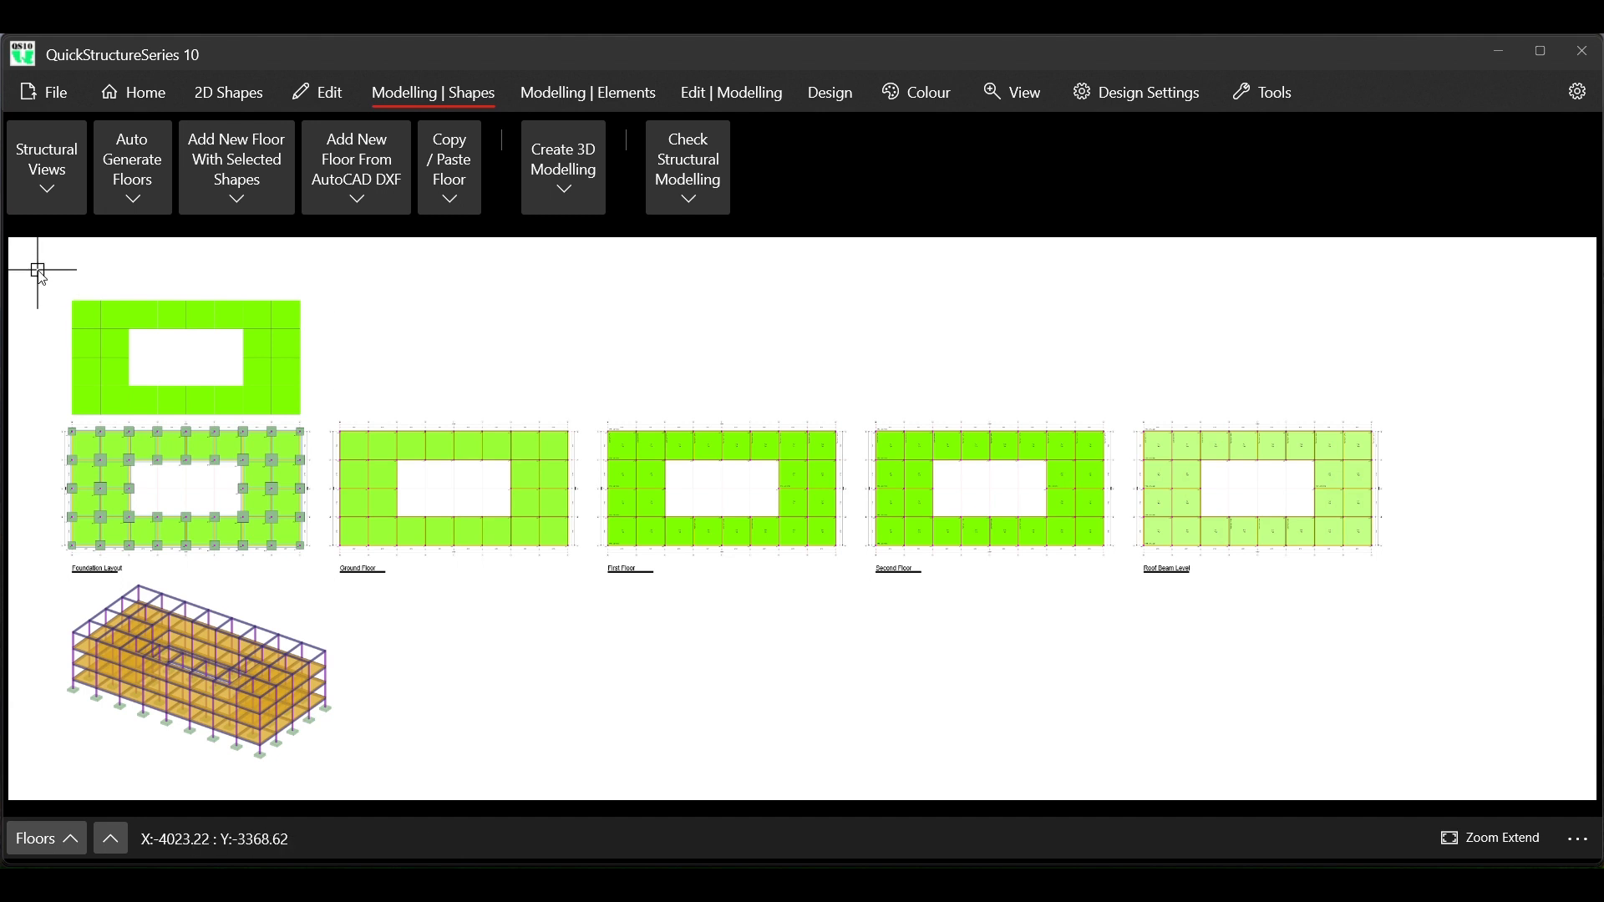
left_click_drag(38, 272, 334, 414)
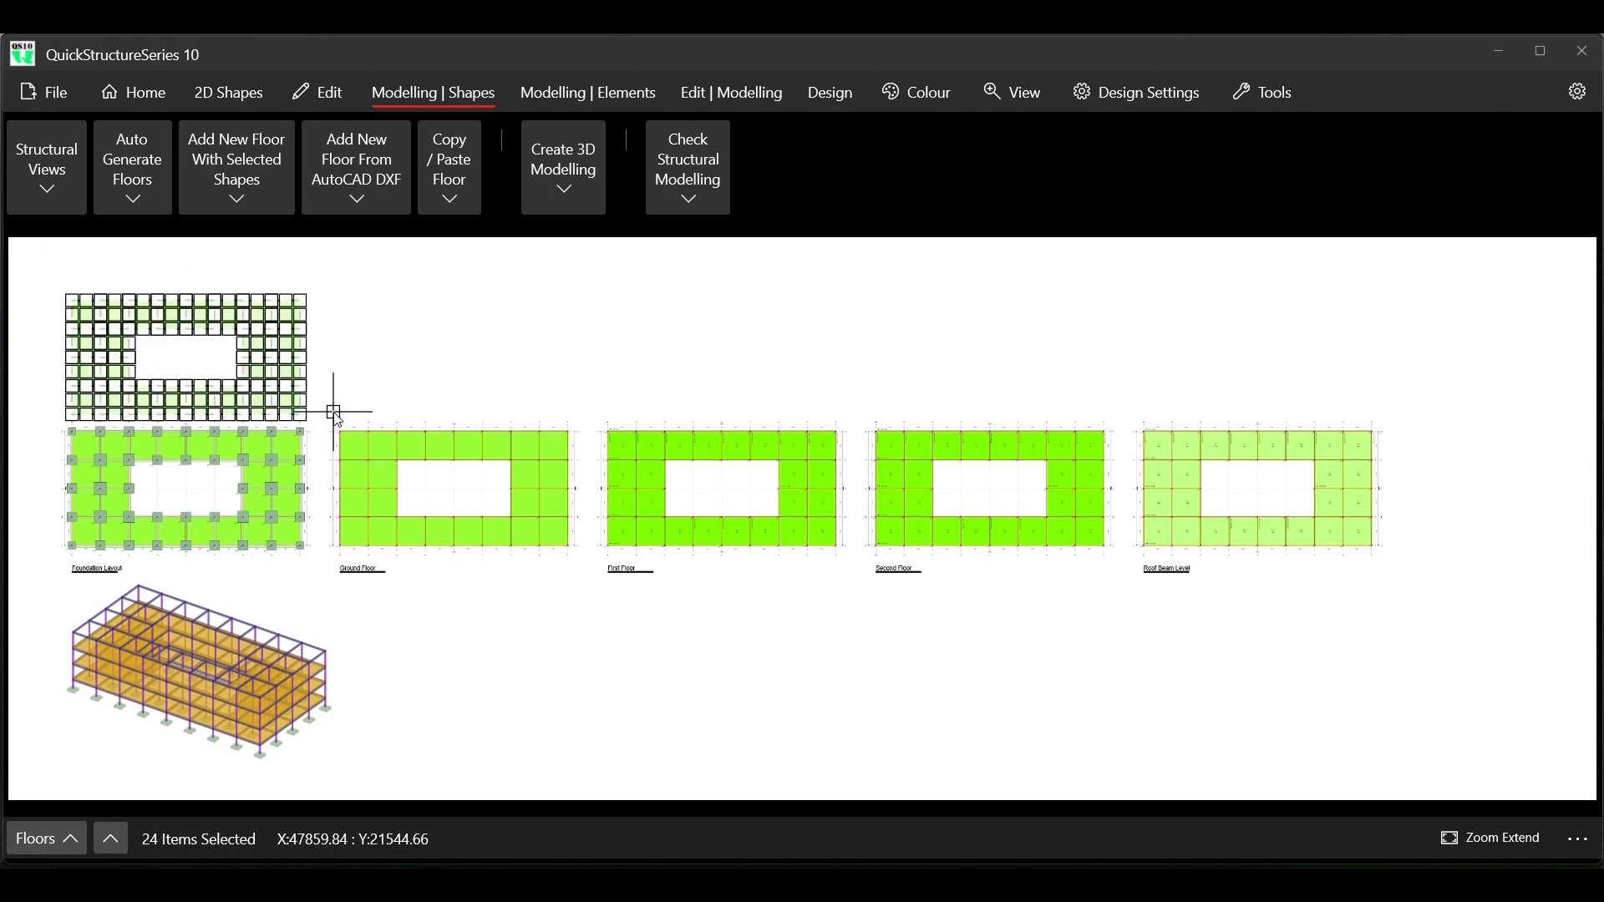
left_click(316, 92)
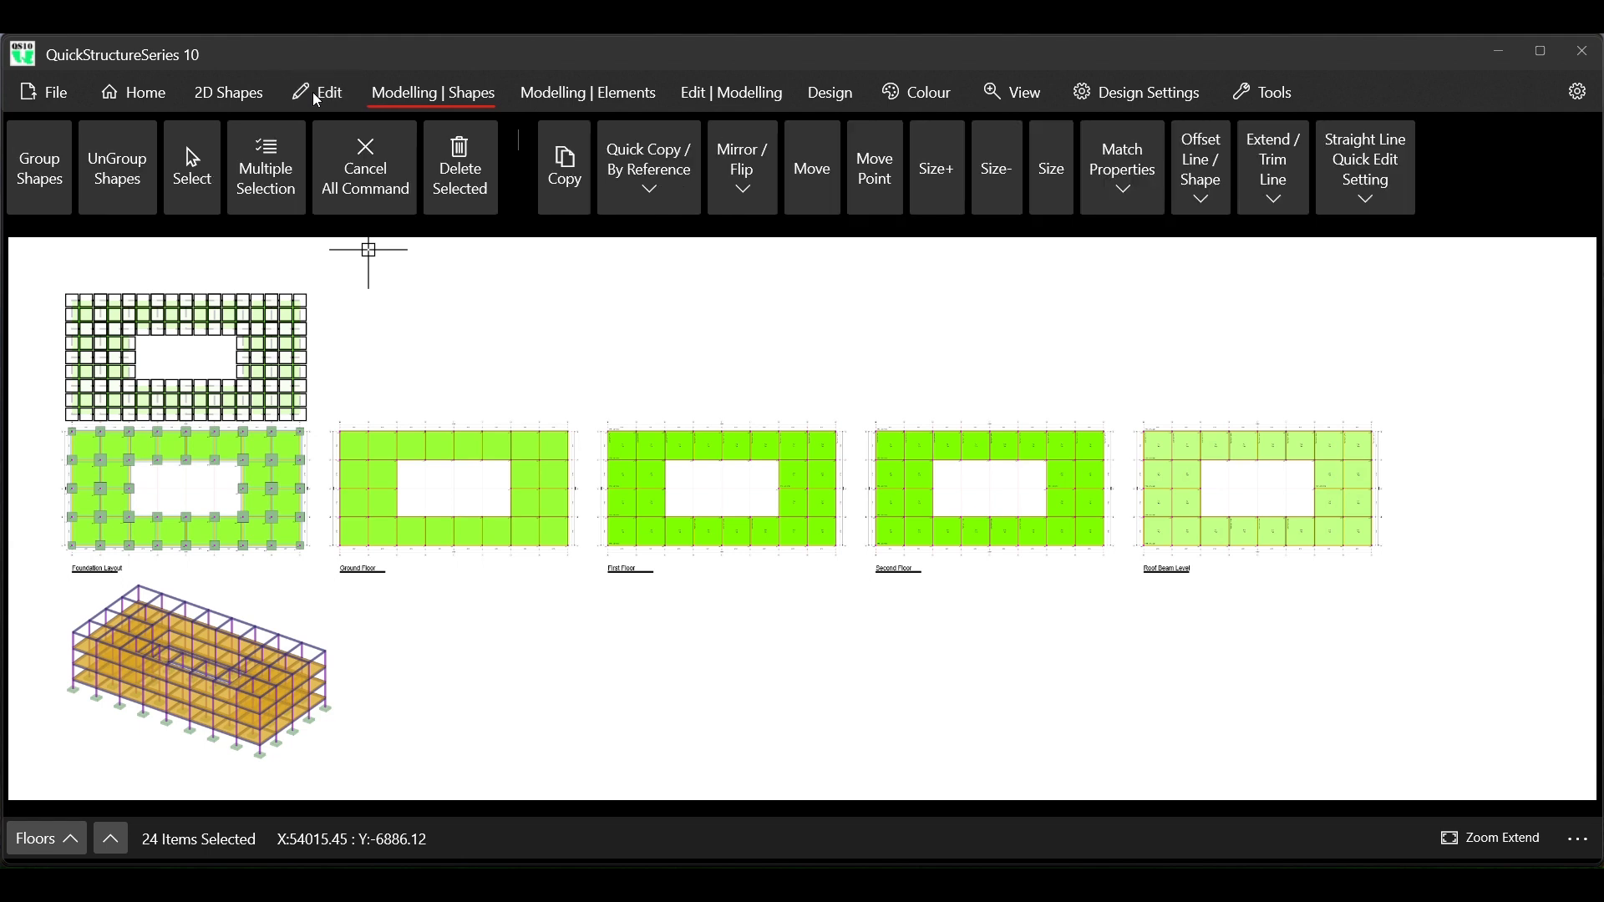
left_click(436, 170)
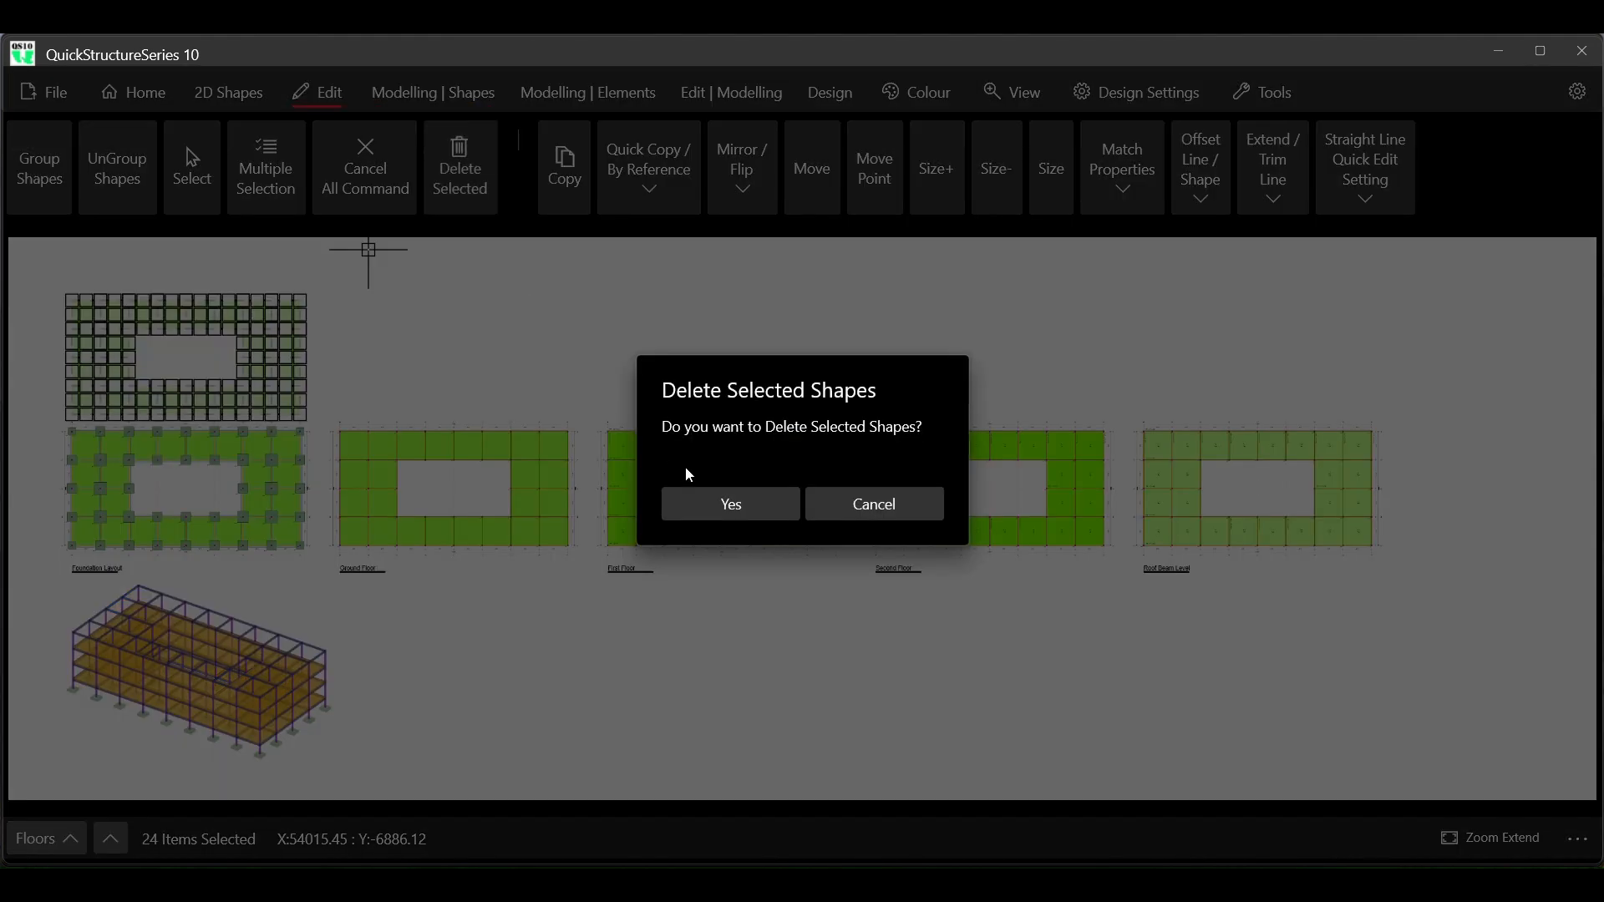
left_click(720, 506)
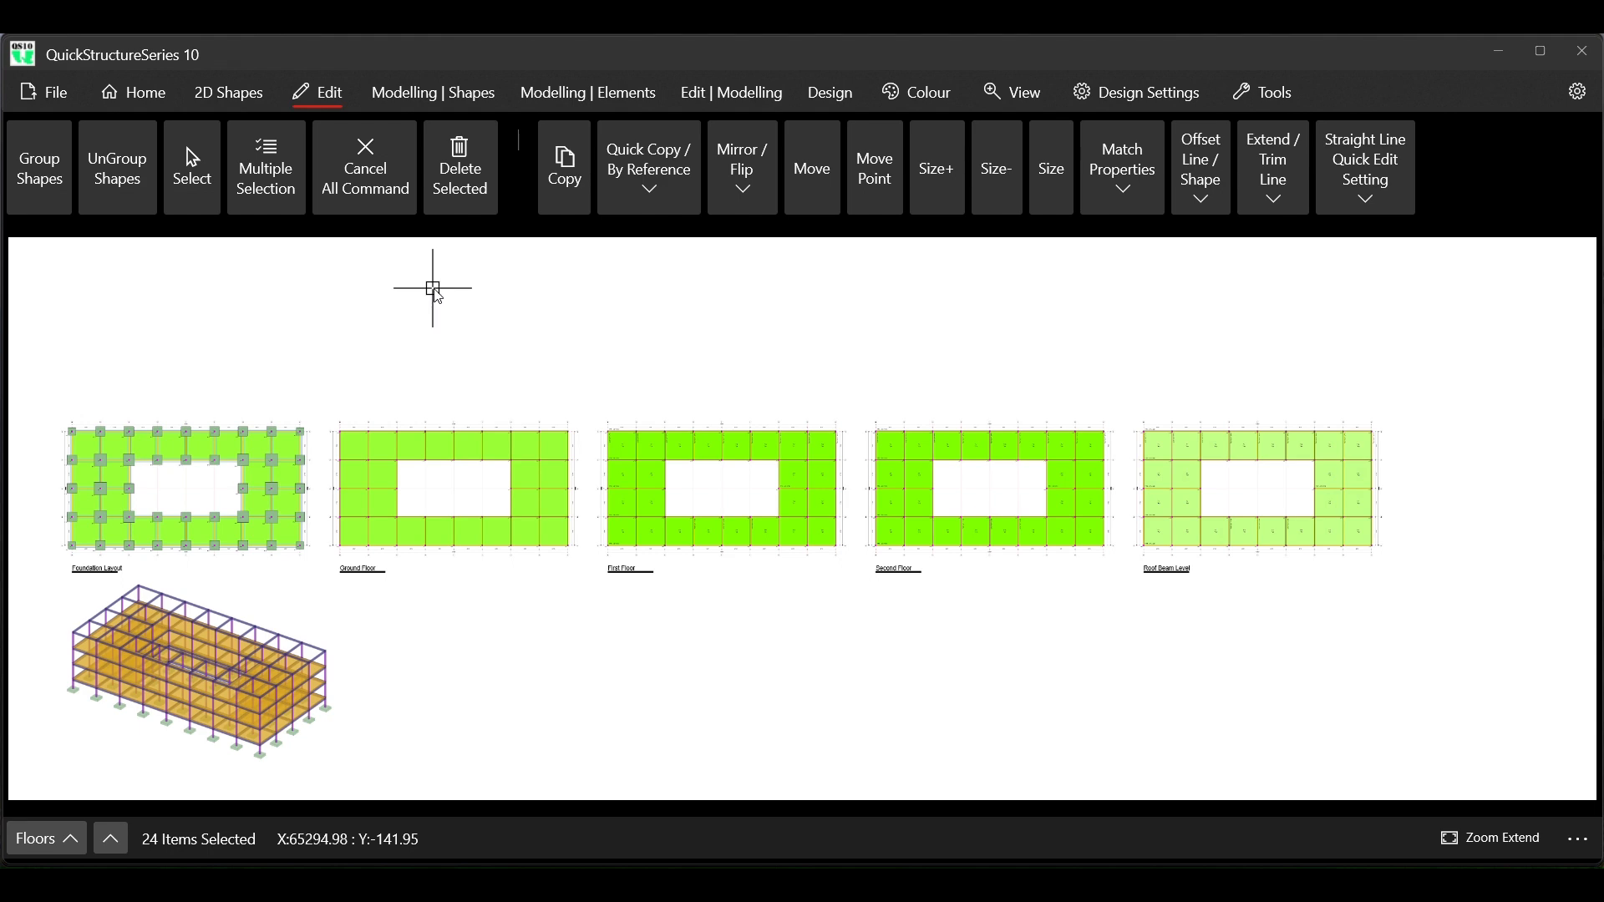
Hide the 3D modelling view below the foundation layout
scroll(79, 746, "up", 3)
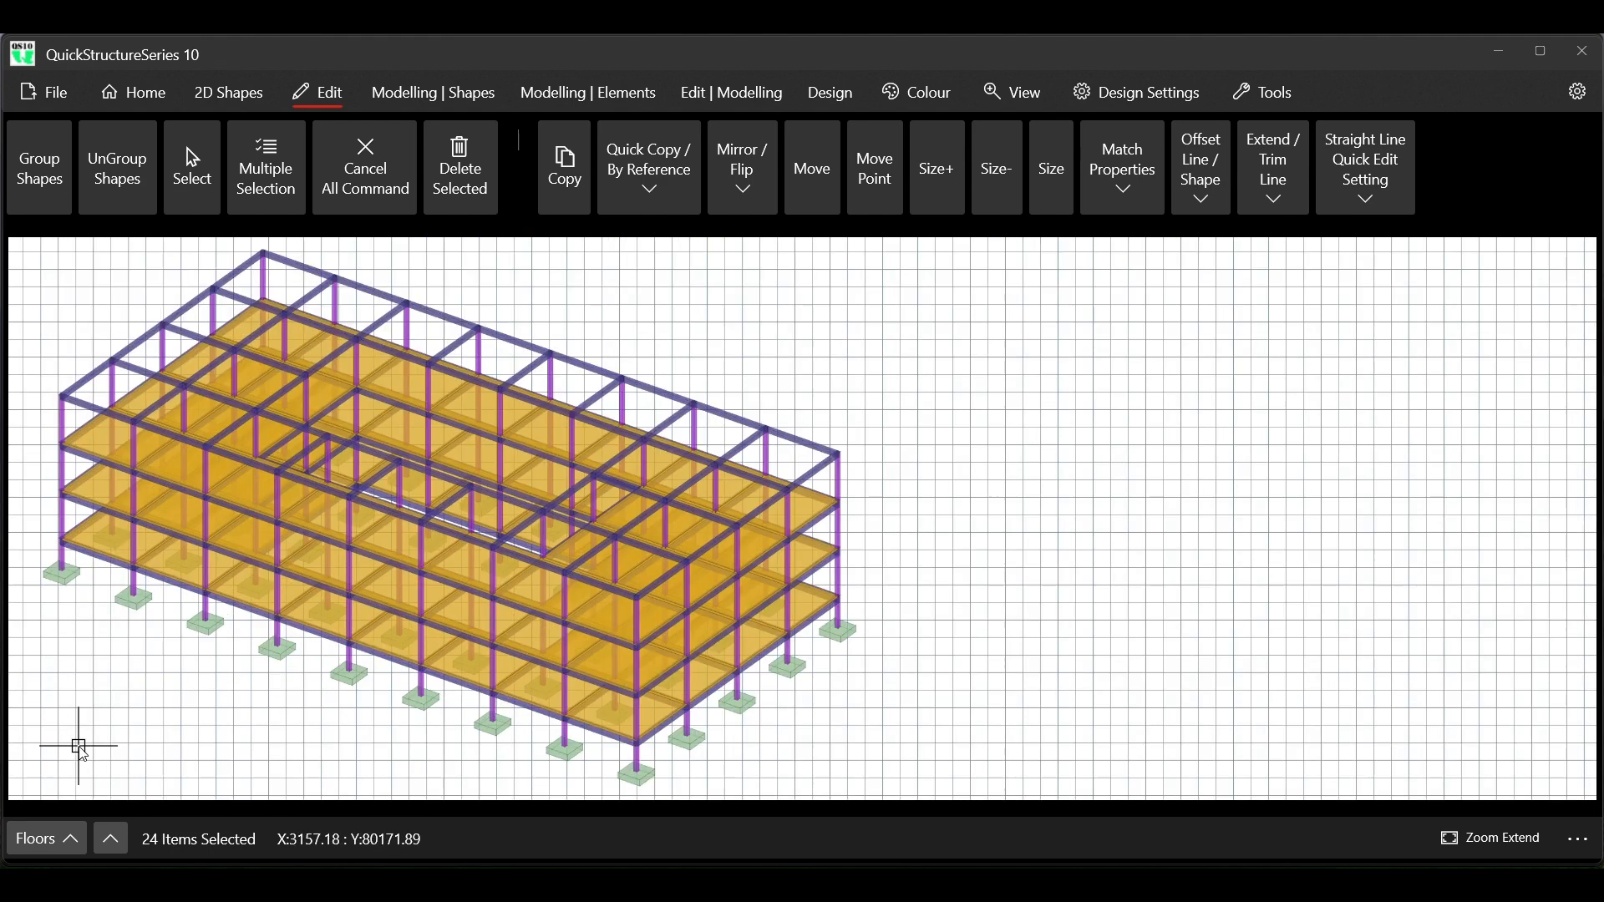
scroll(518, 587, "down", 3)
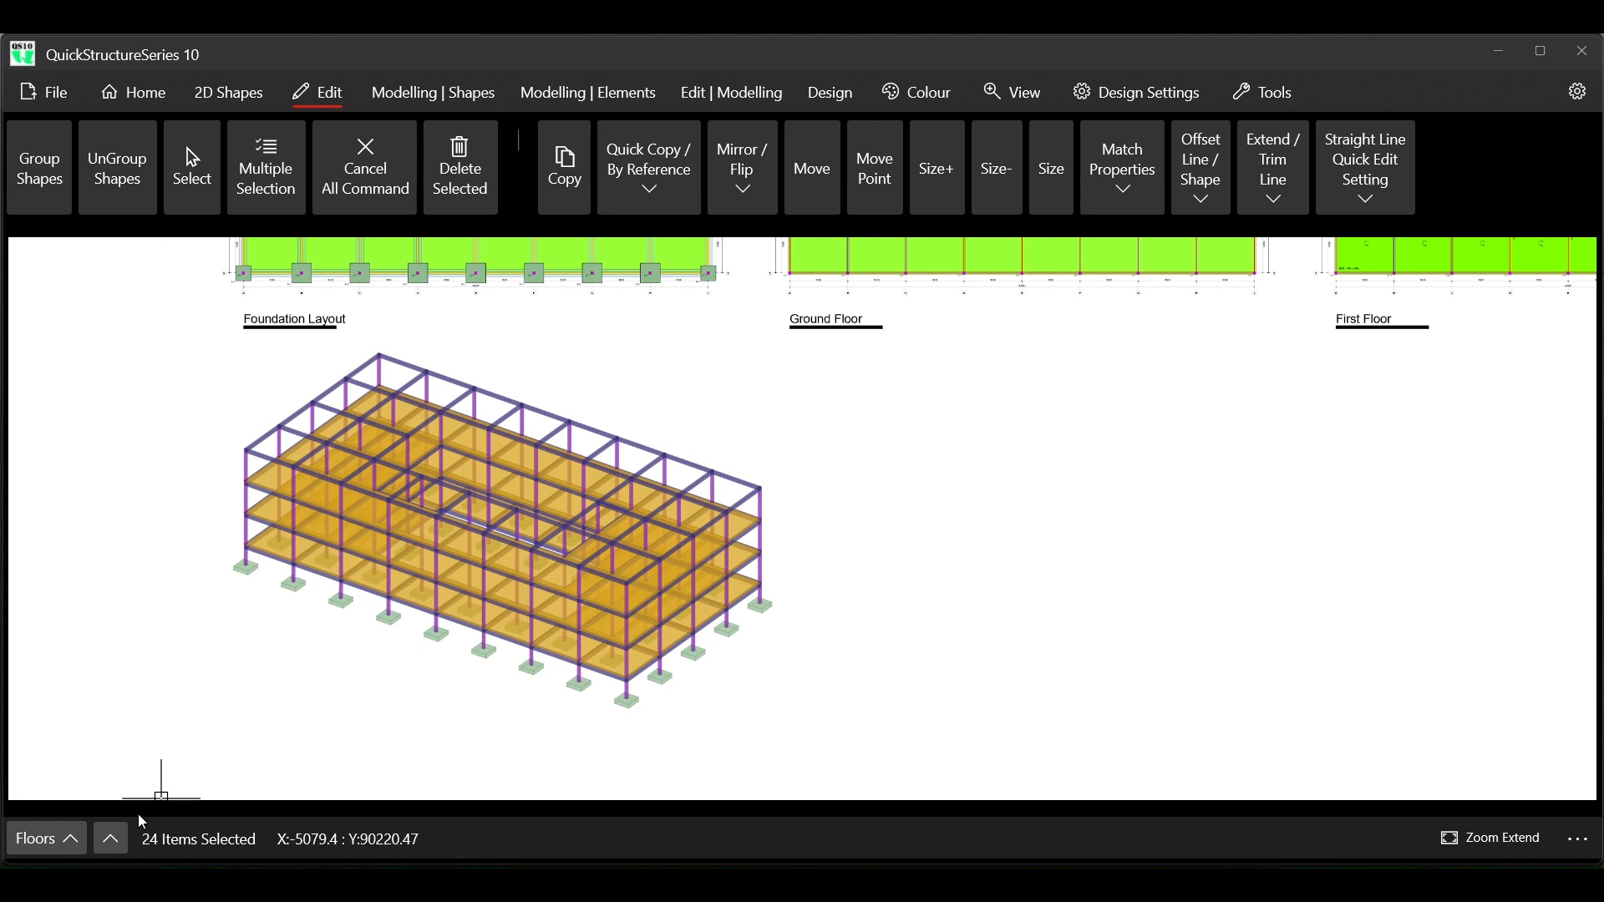
left_click(117, 836)
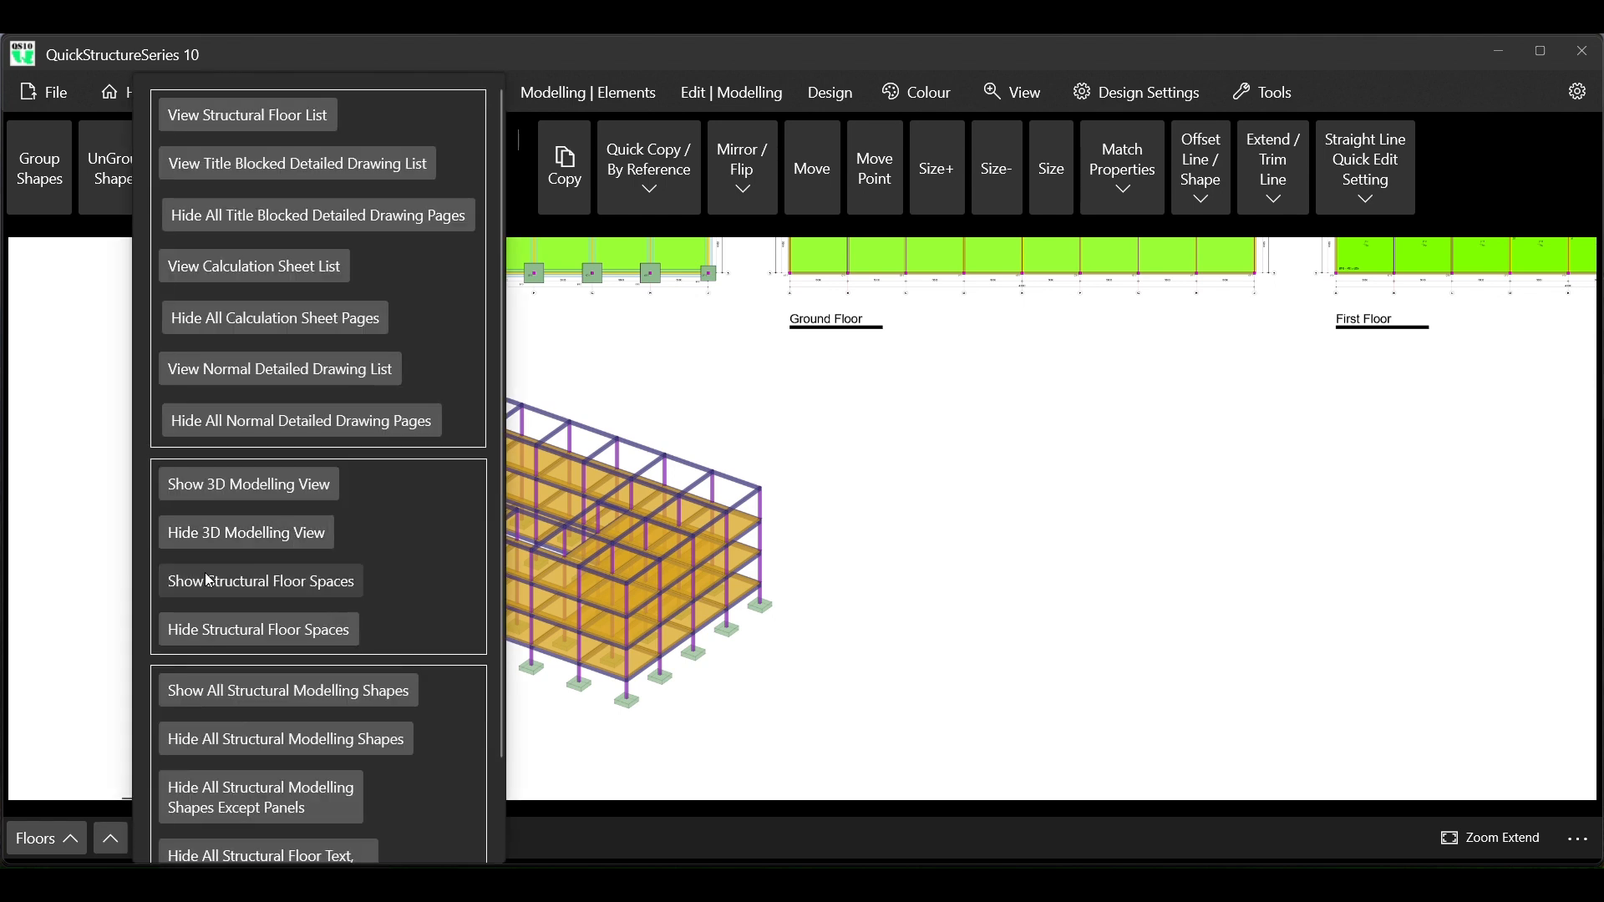
left_click(243, 534)
left_click(750, 505)
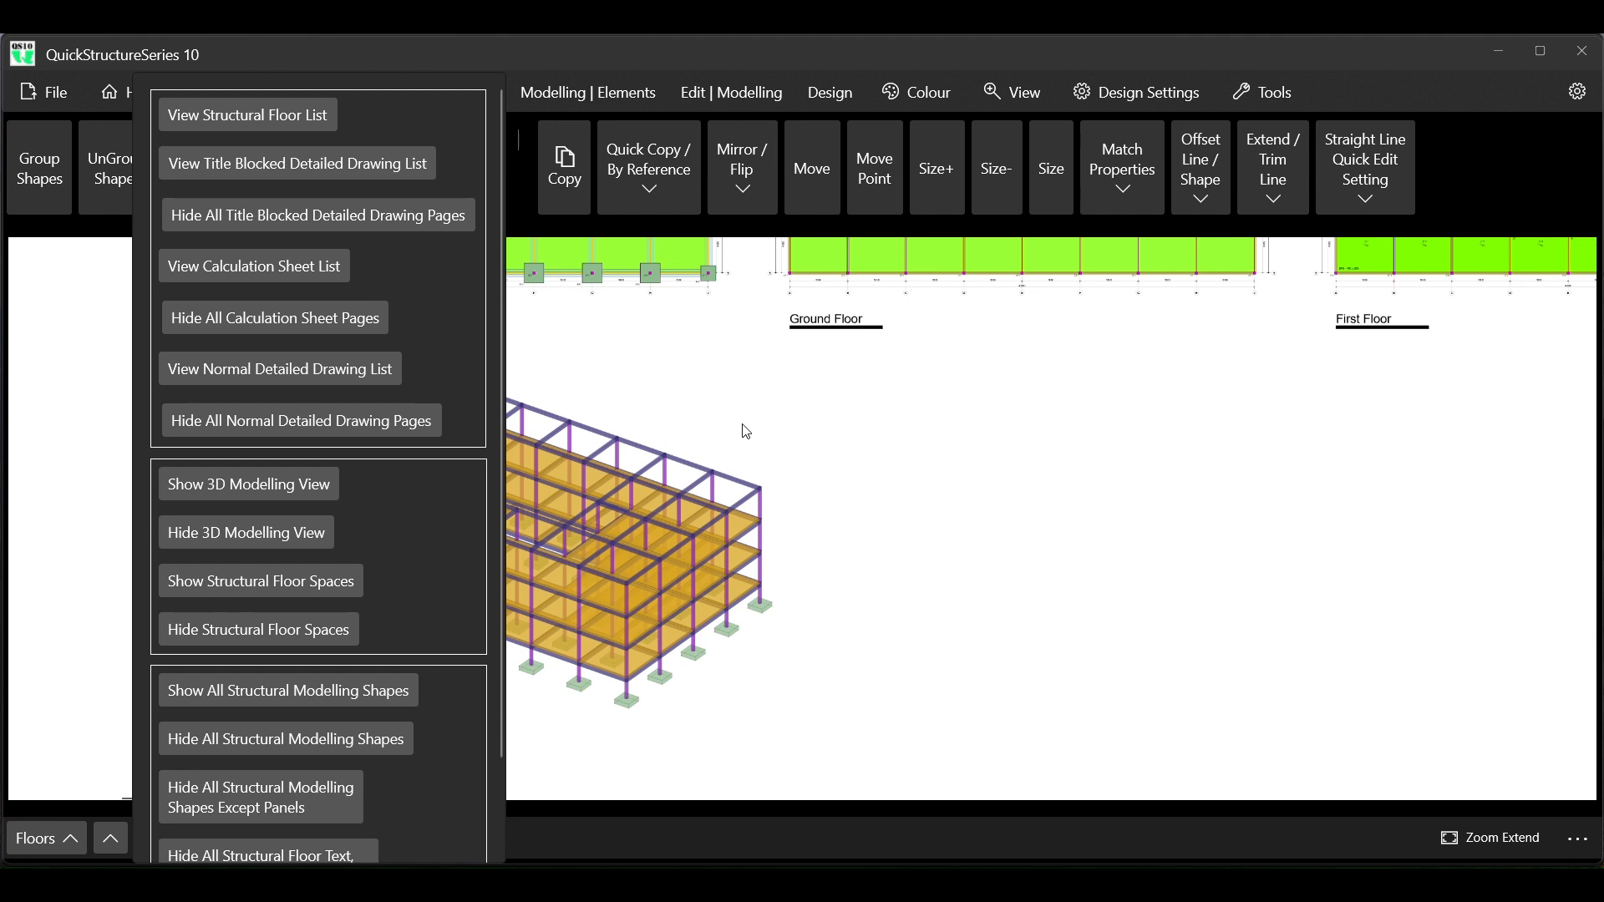
left_click(724, 400)
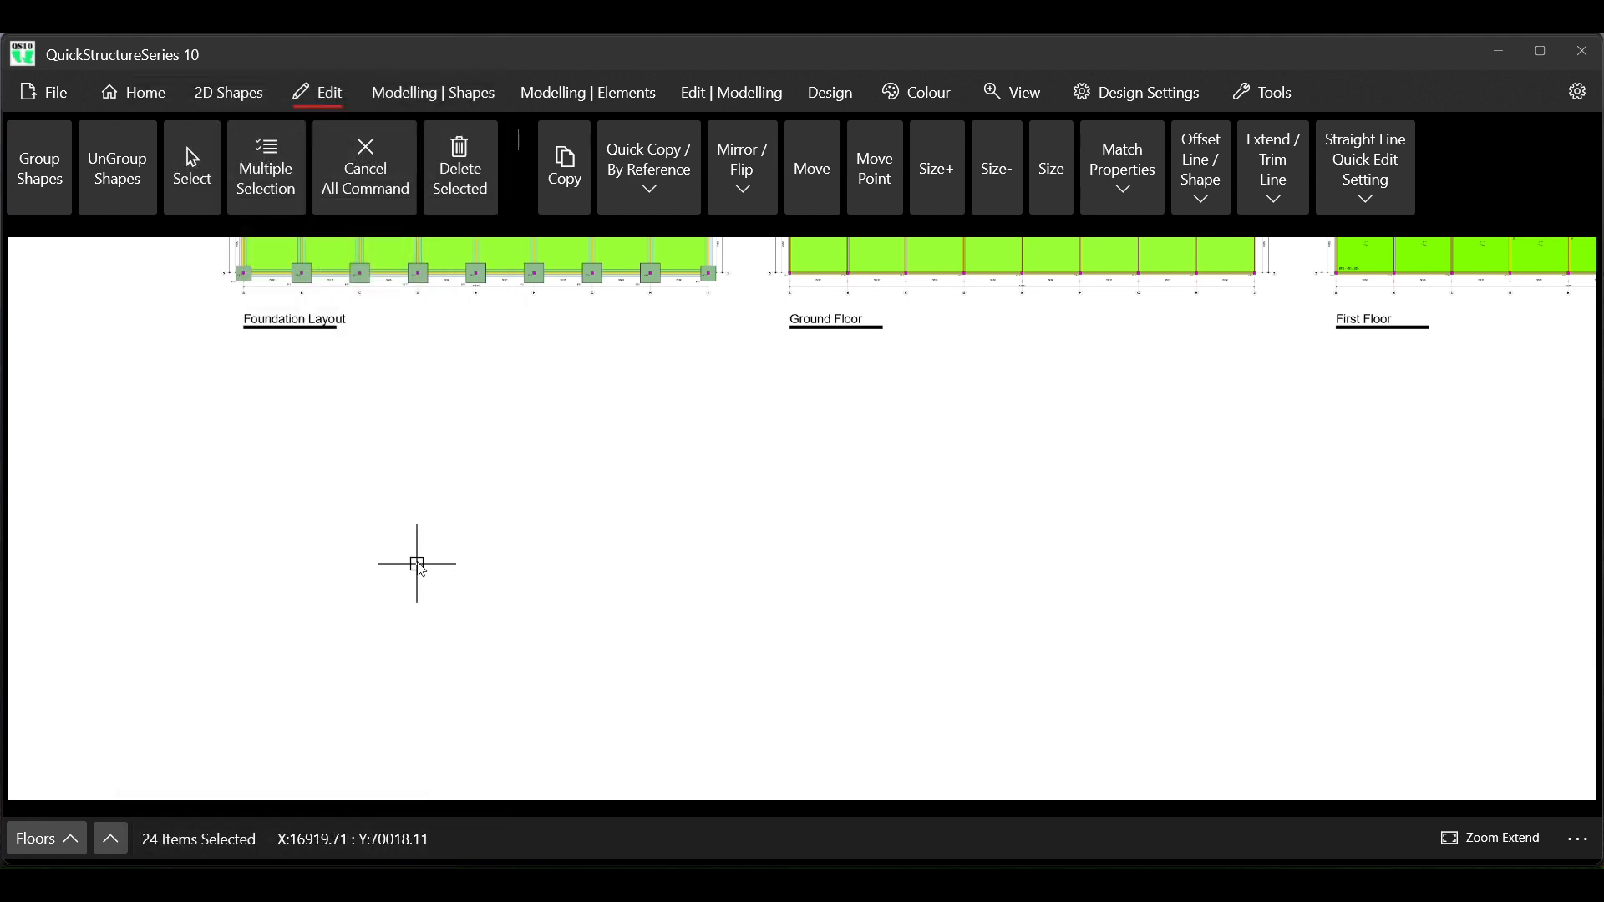
scroll(417, 561, "down", 3)
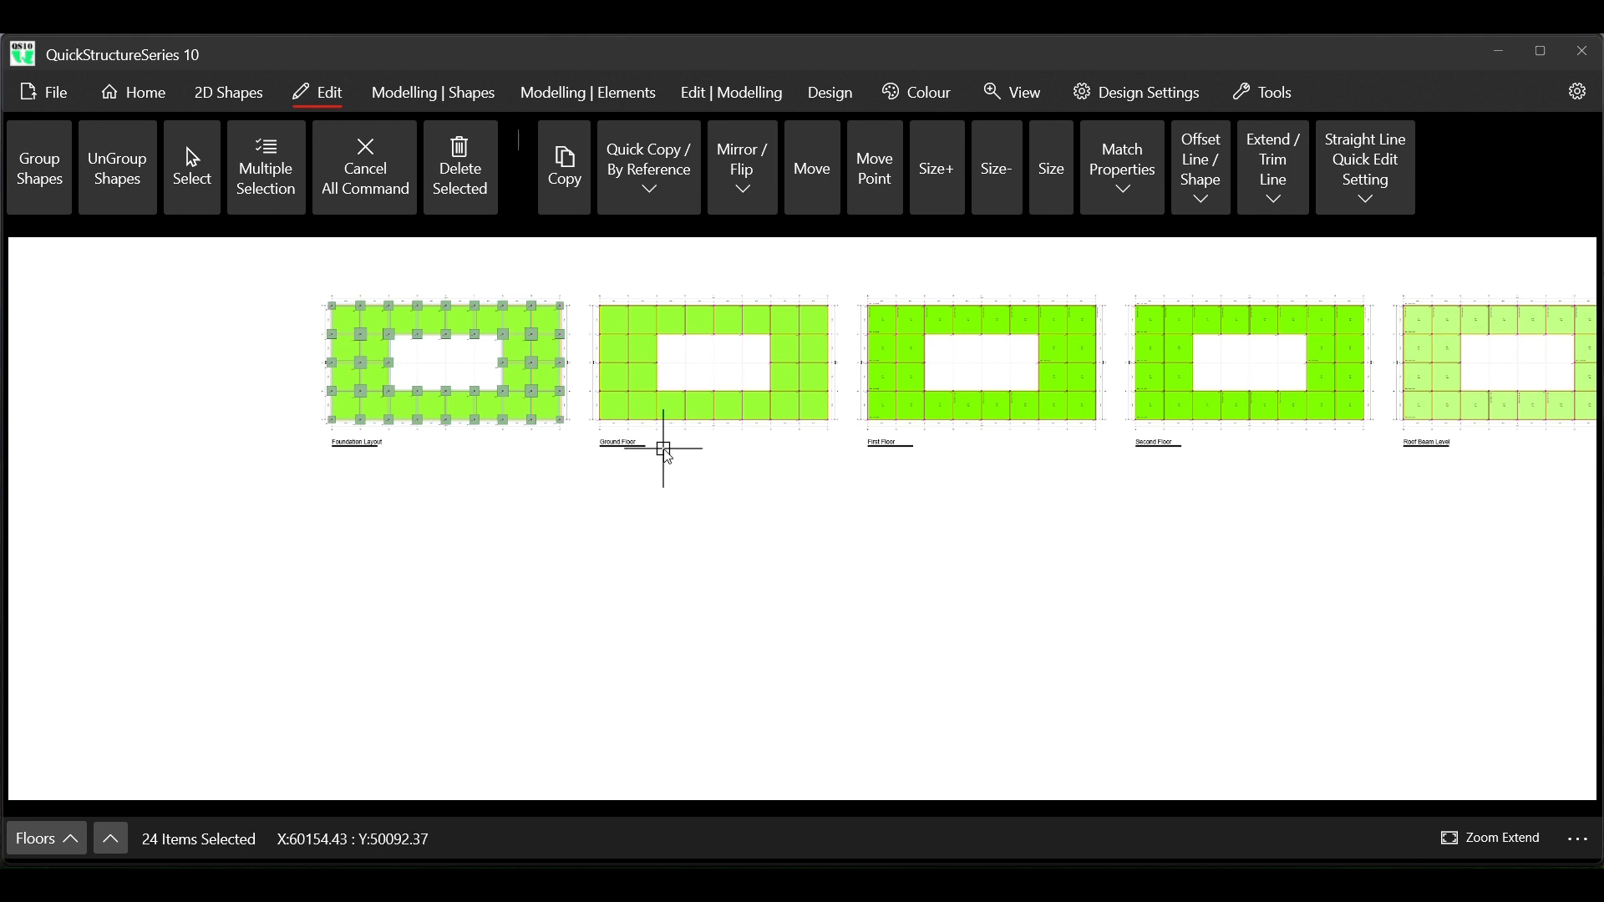
scroll(665, 449, "up", 2)
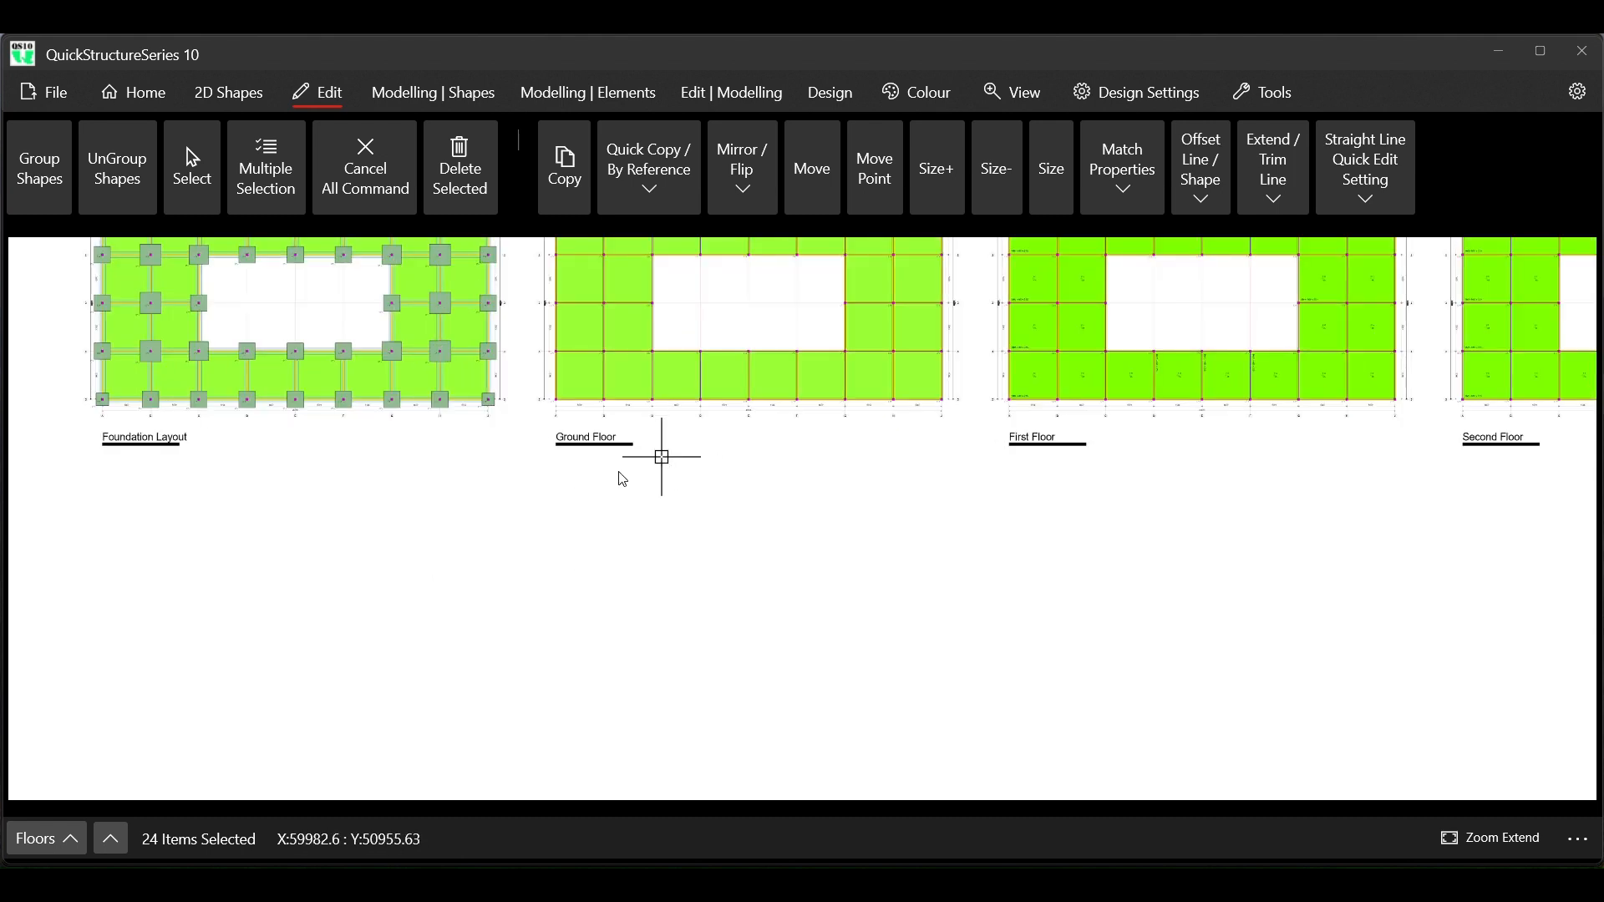
scroll(427, 560, "down", 2)
scroll(554, 455, "up", 1)
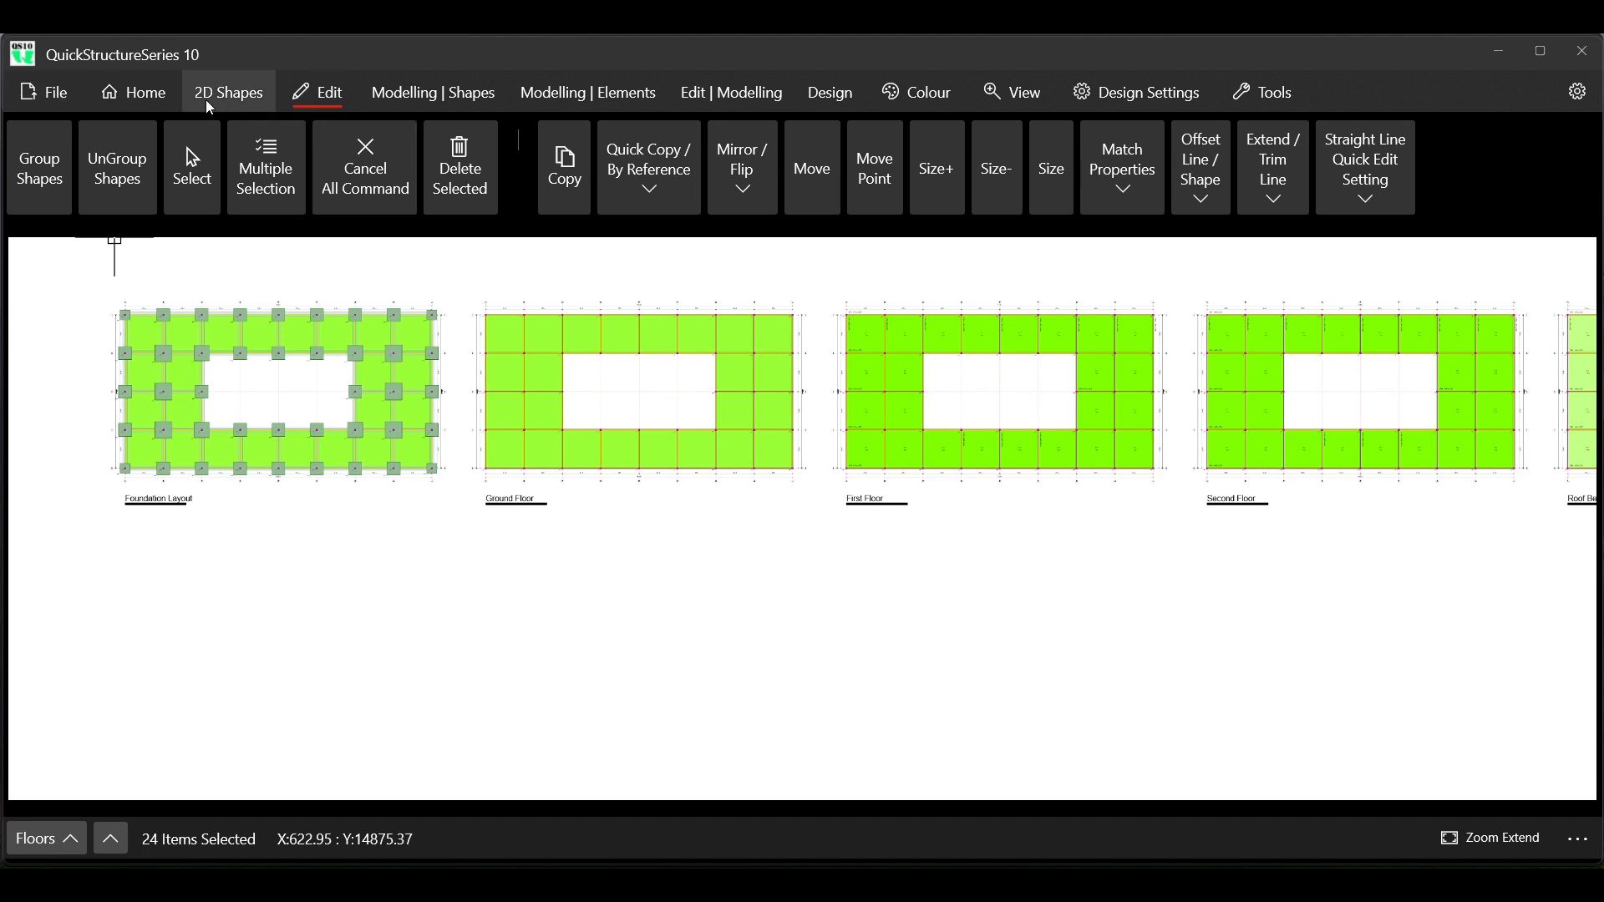
left_click(148, 103)
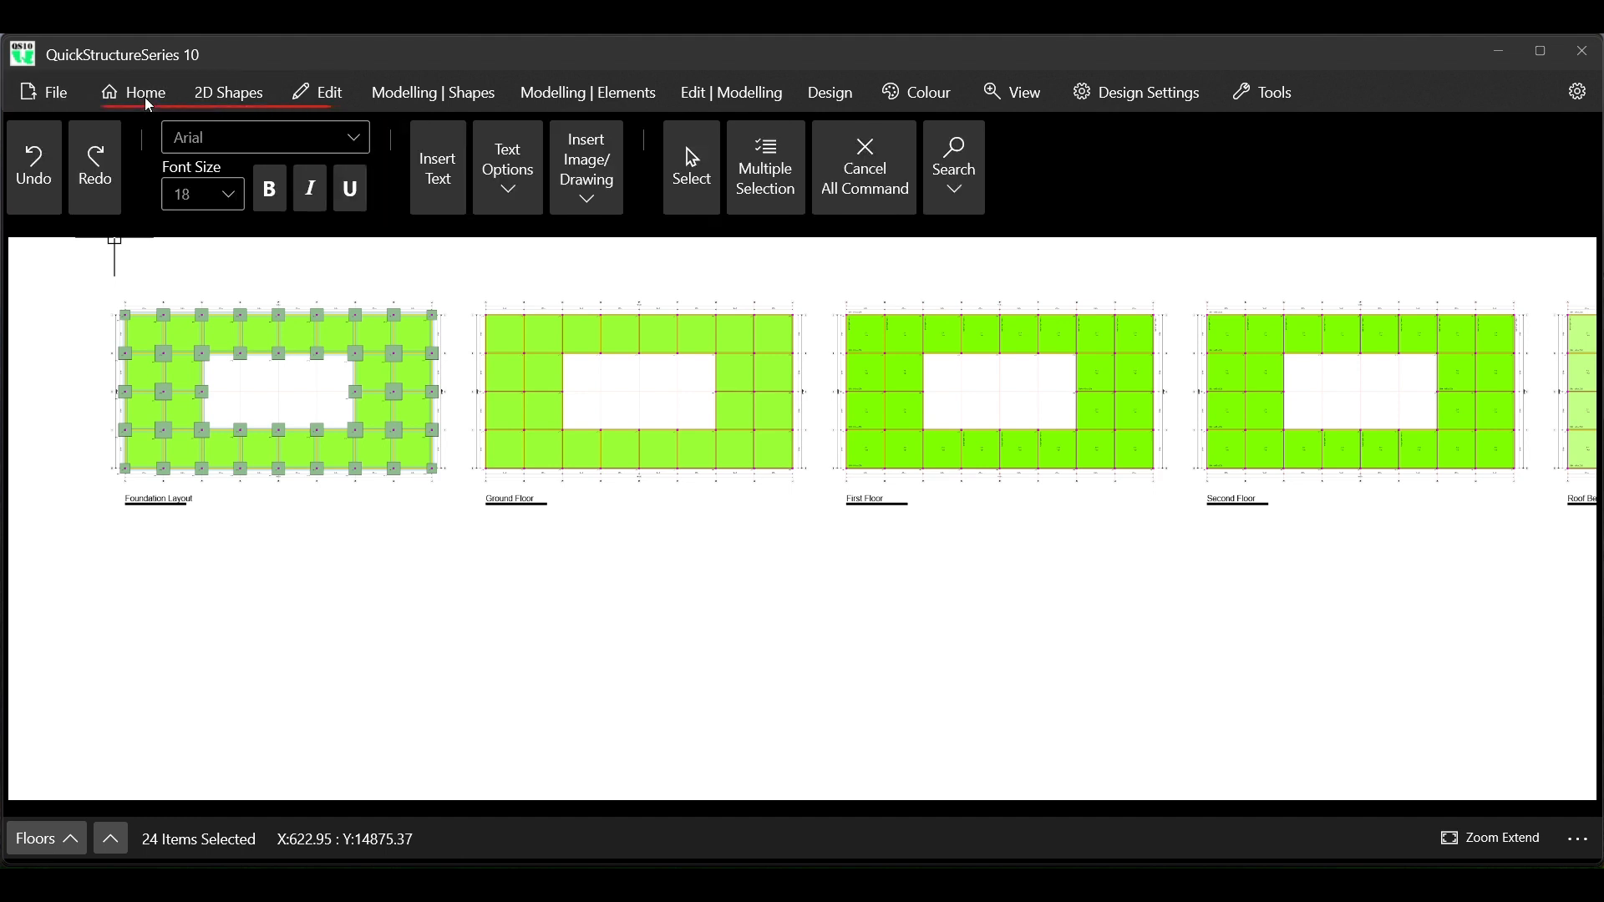
left_click(616, 208)
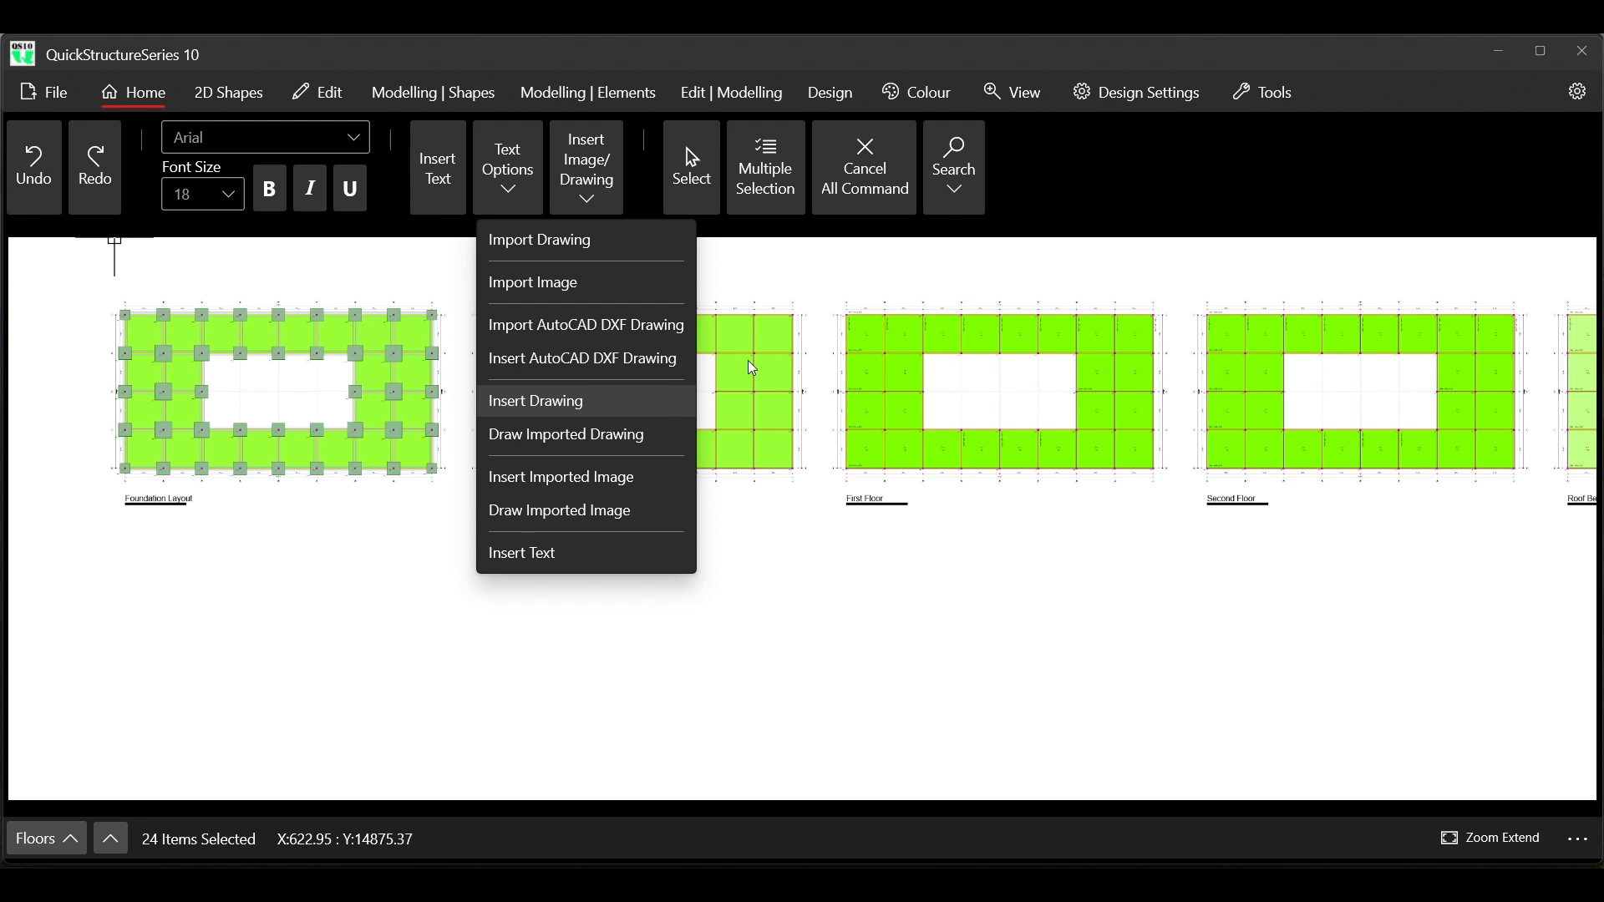
left_click(1133, 227)
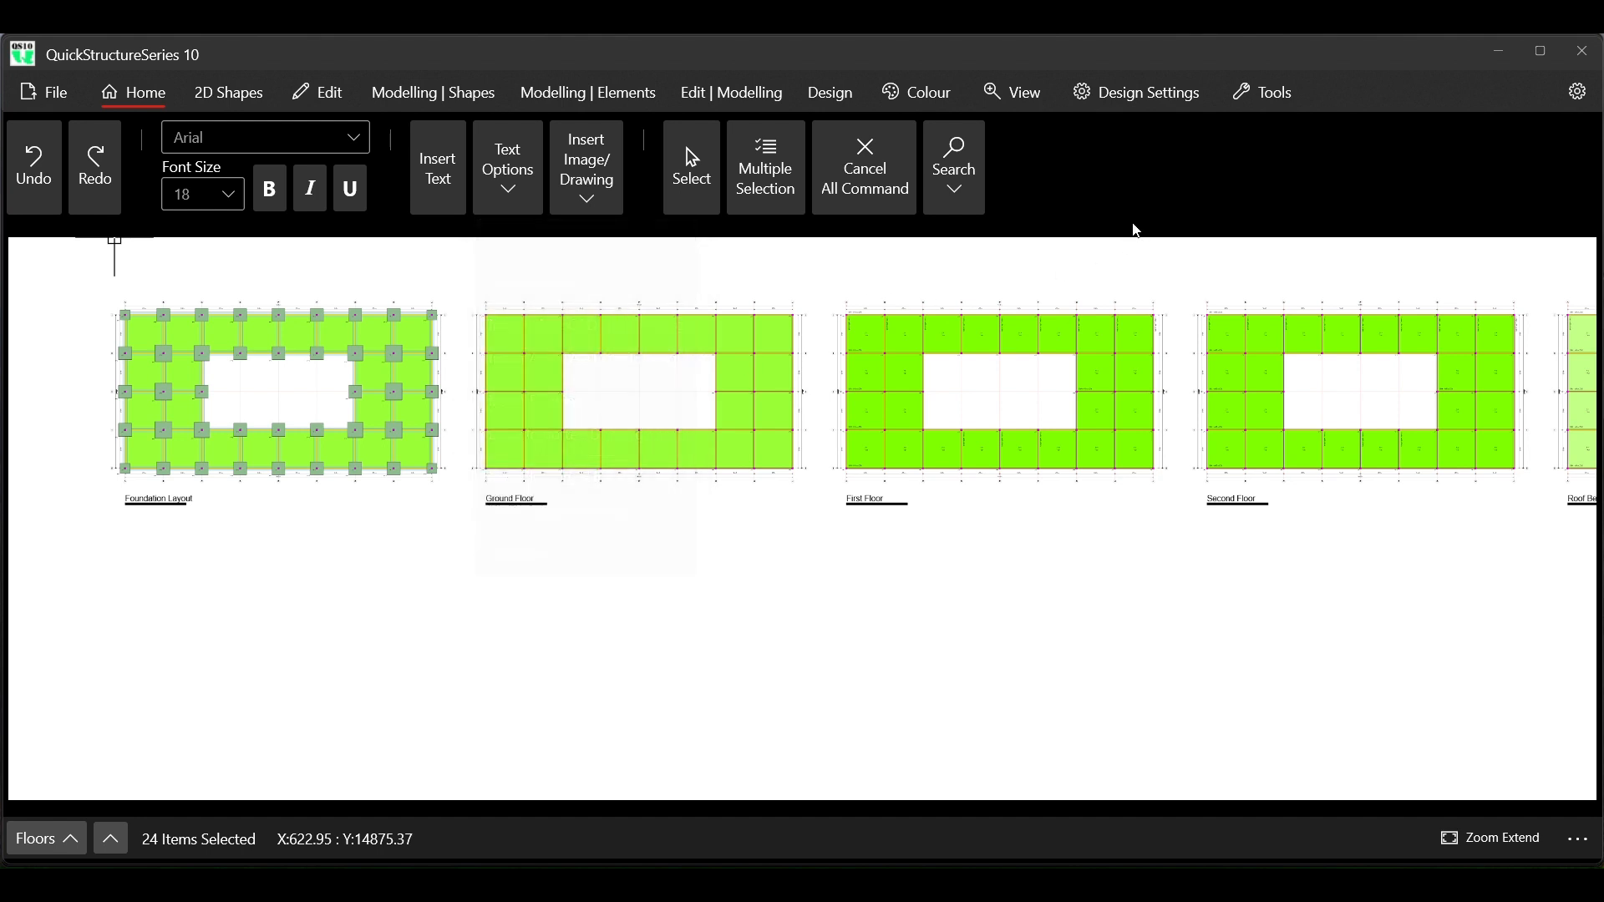
Import the drawing file QS10 TITLE BLOCK 3.qtf and set it as the title block
left_click(42, 89)
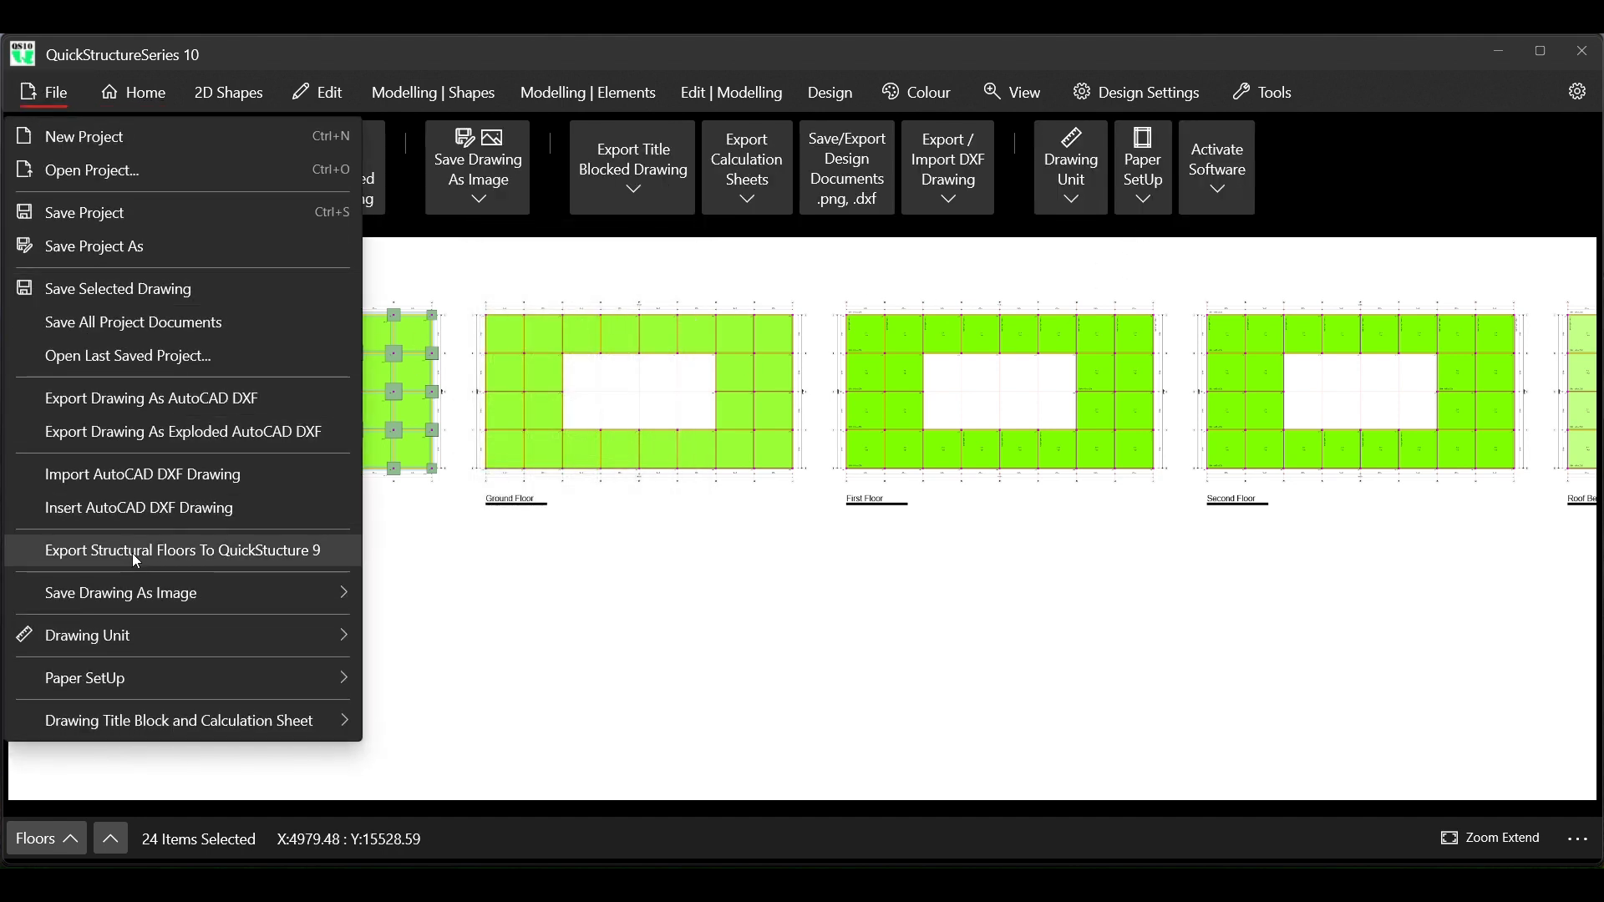
mouse_move(142, 722)
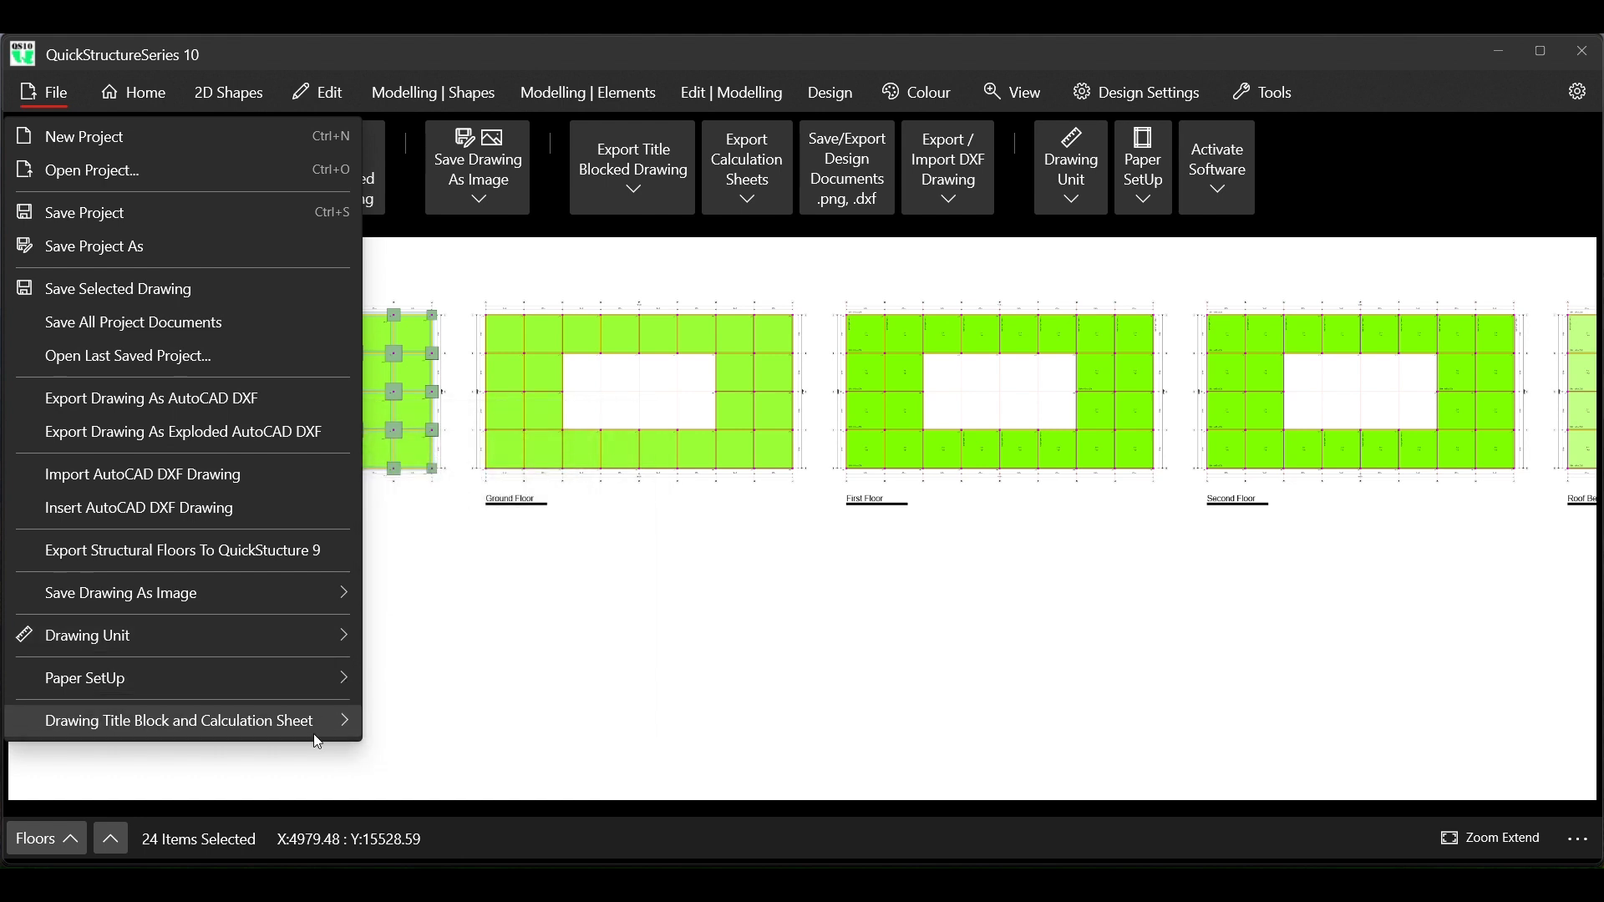
mouse_move(318, 730)
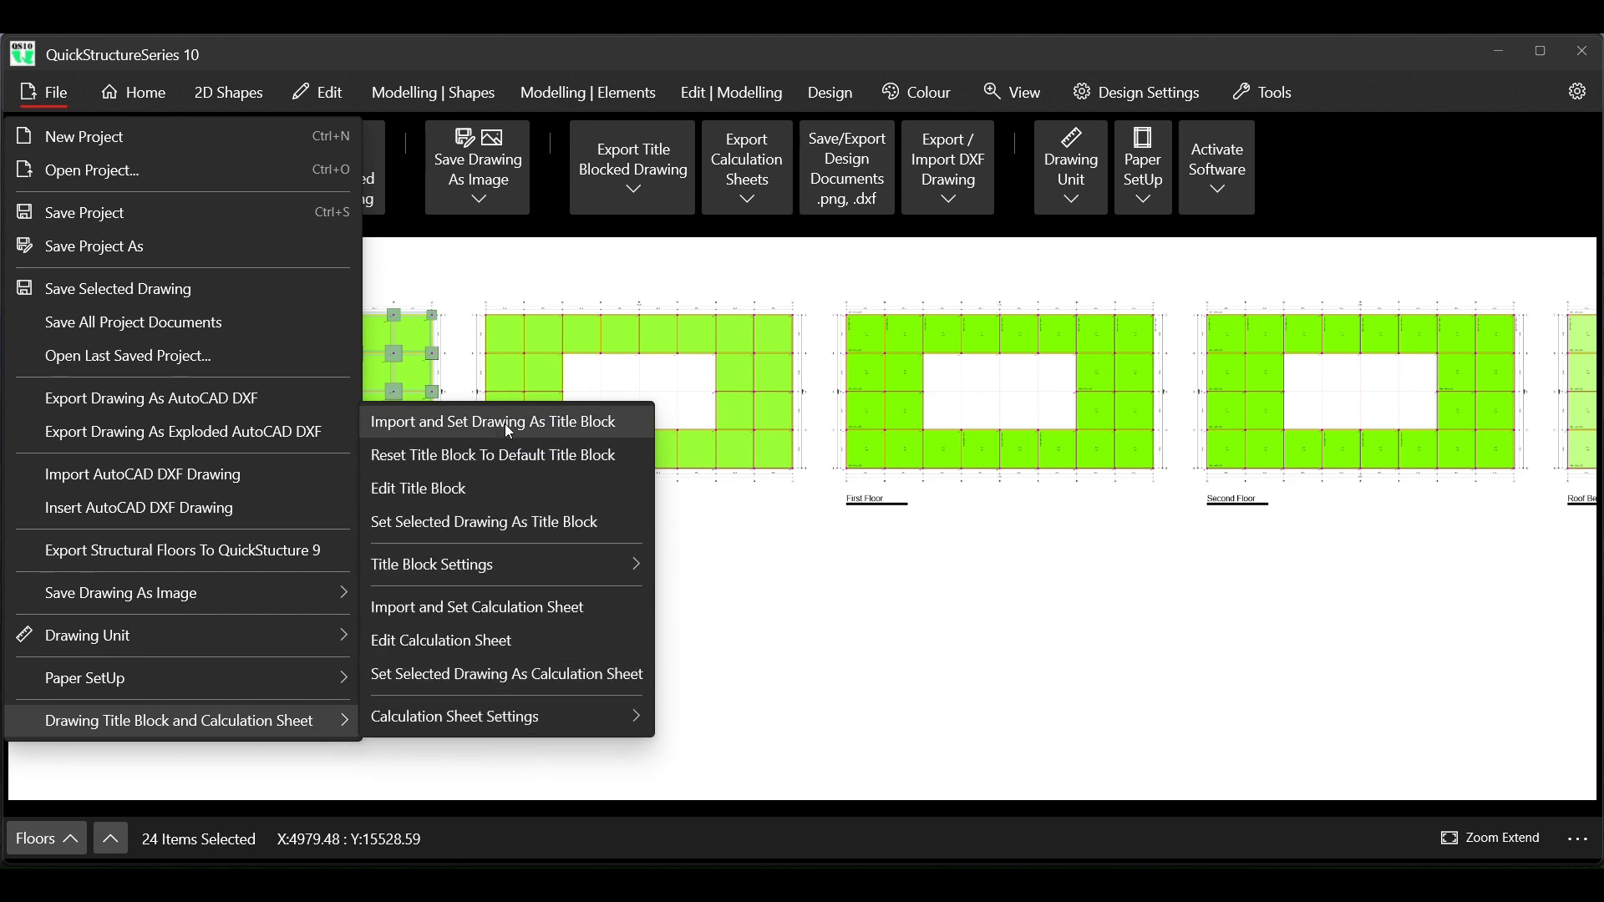
left_click(508, 428)
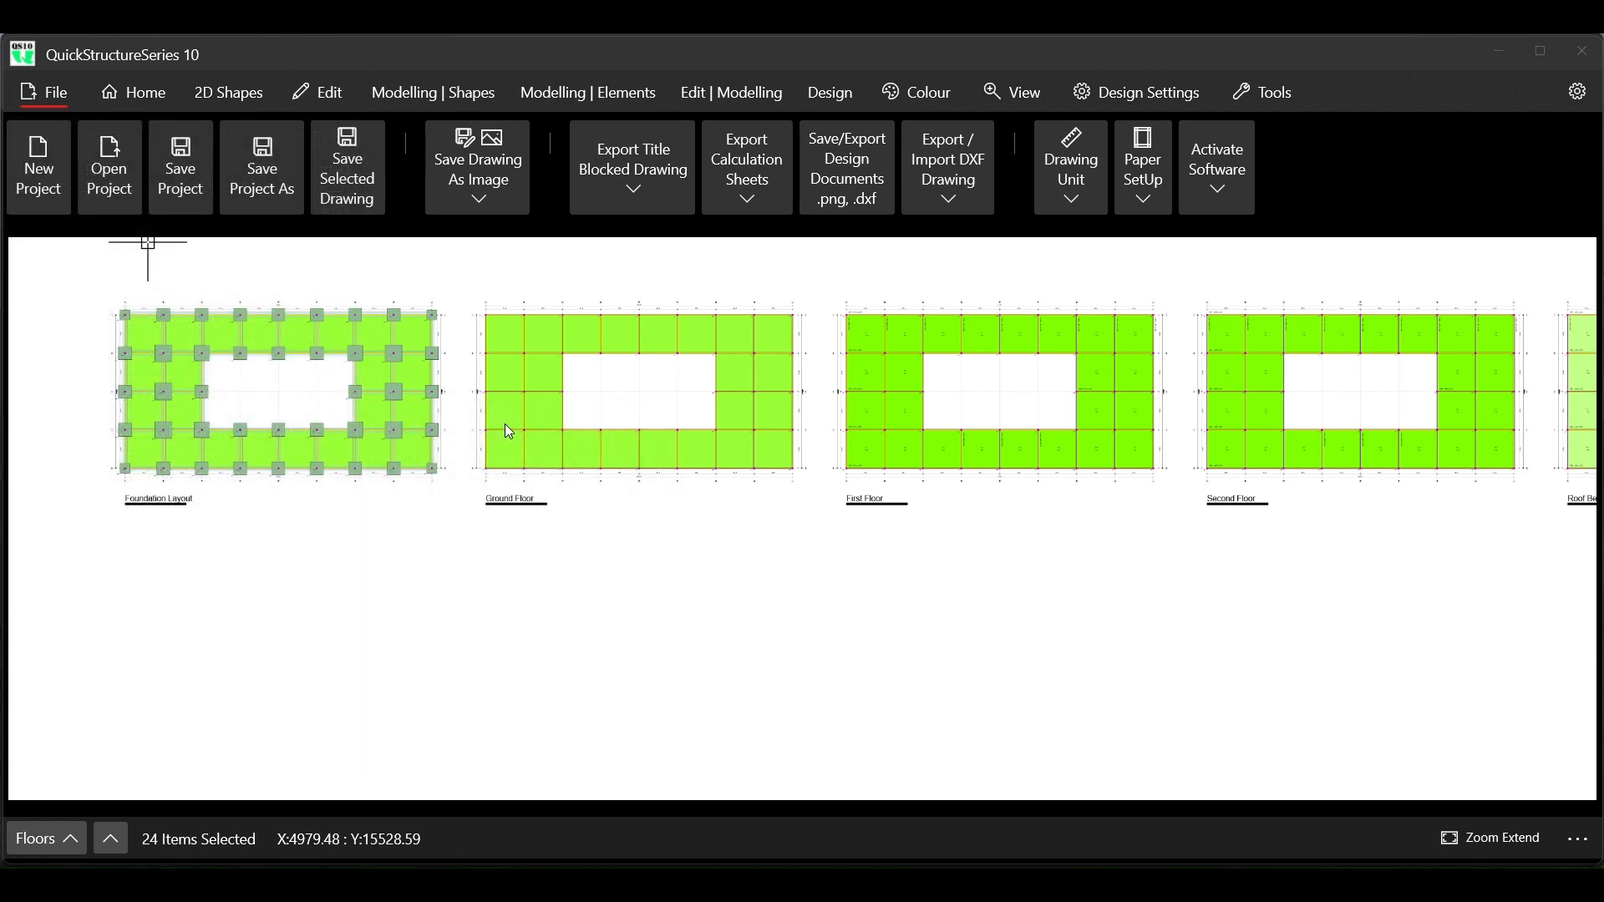
scroll(408, 332, "down", 4)
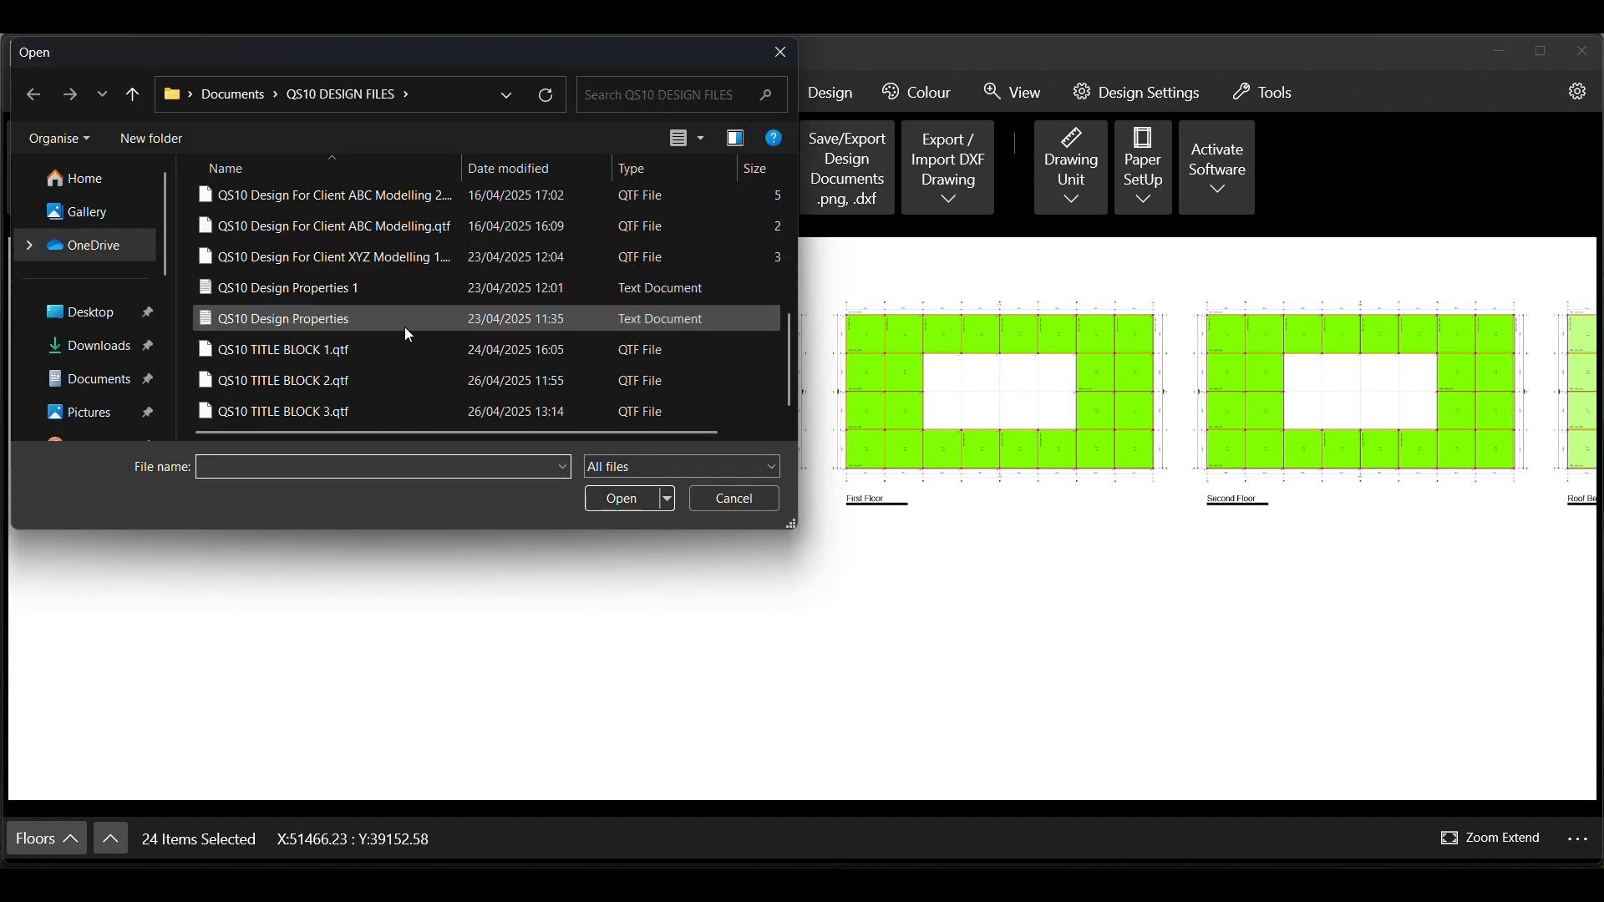
left_click(314, 412)
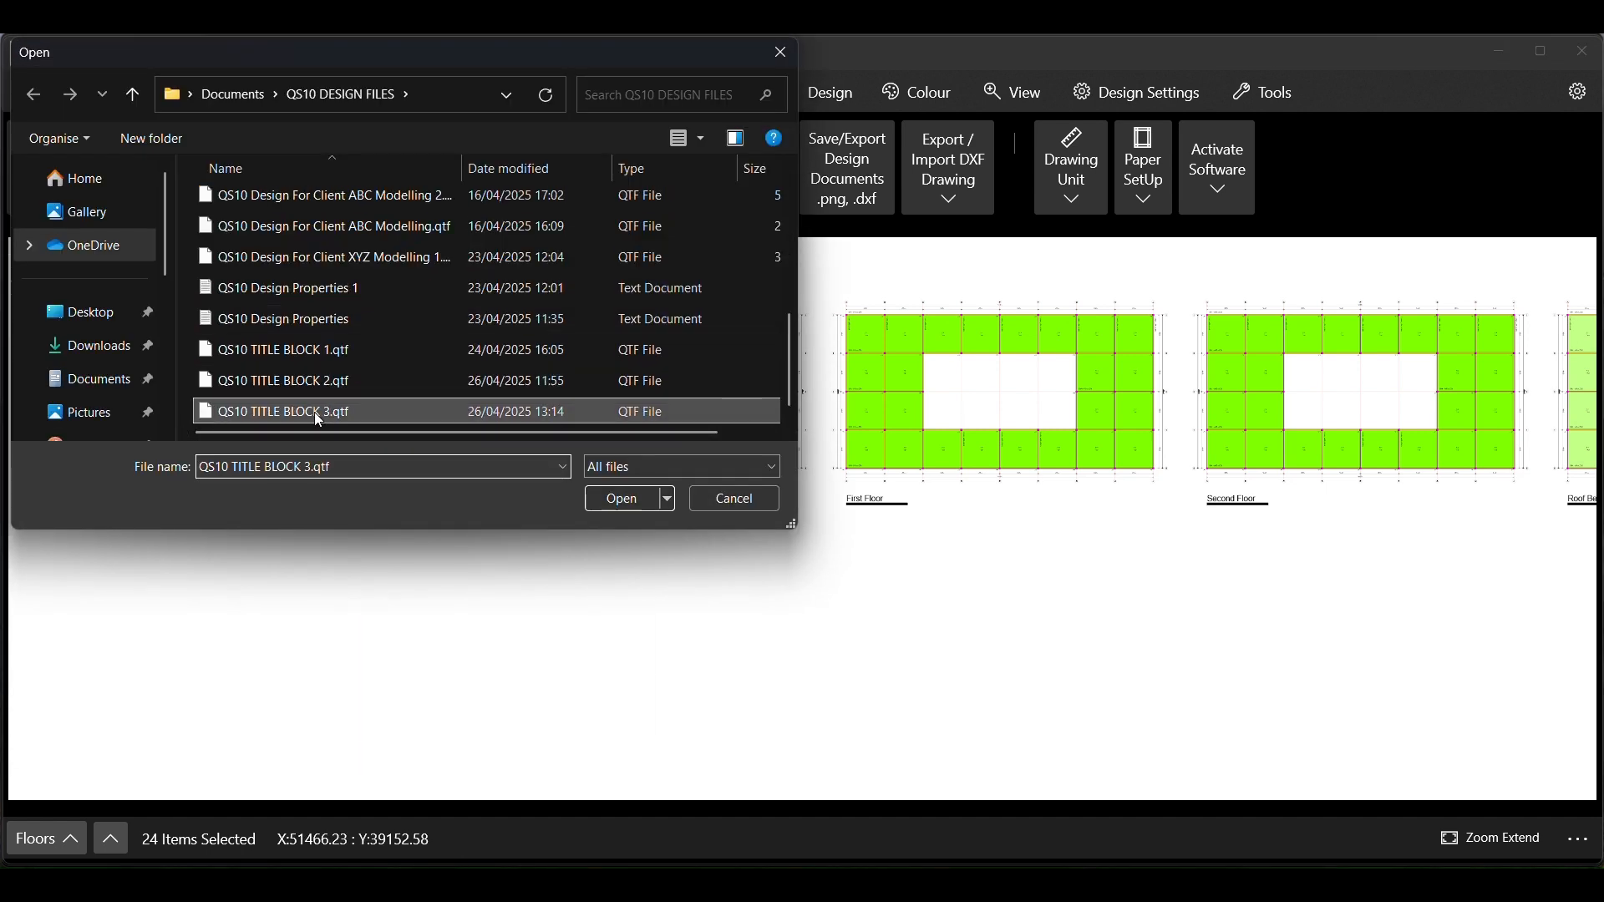
left_click(618, 500)
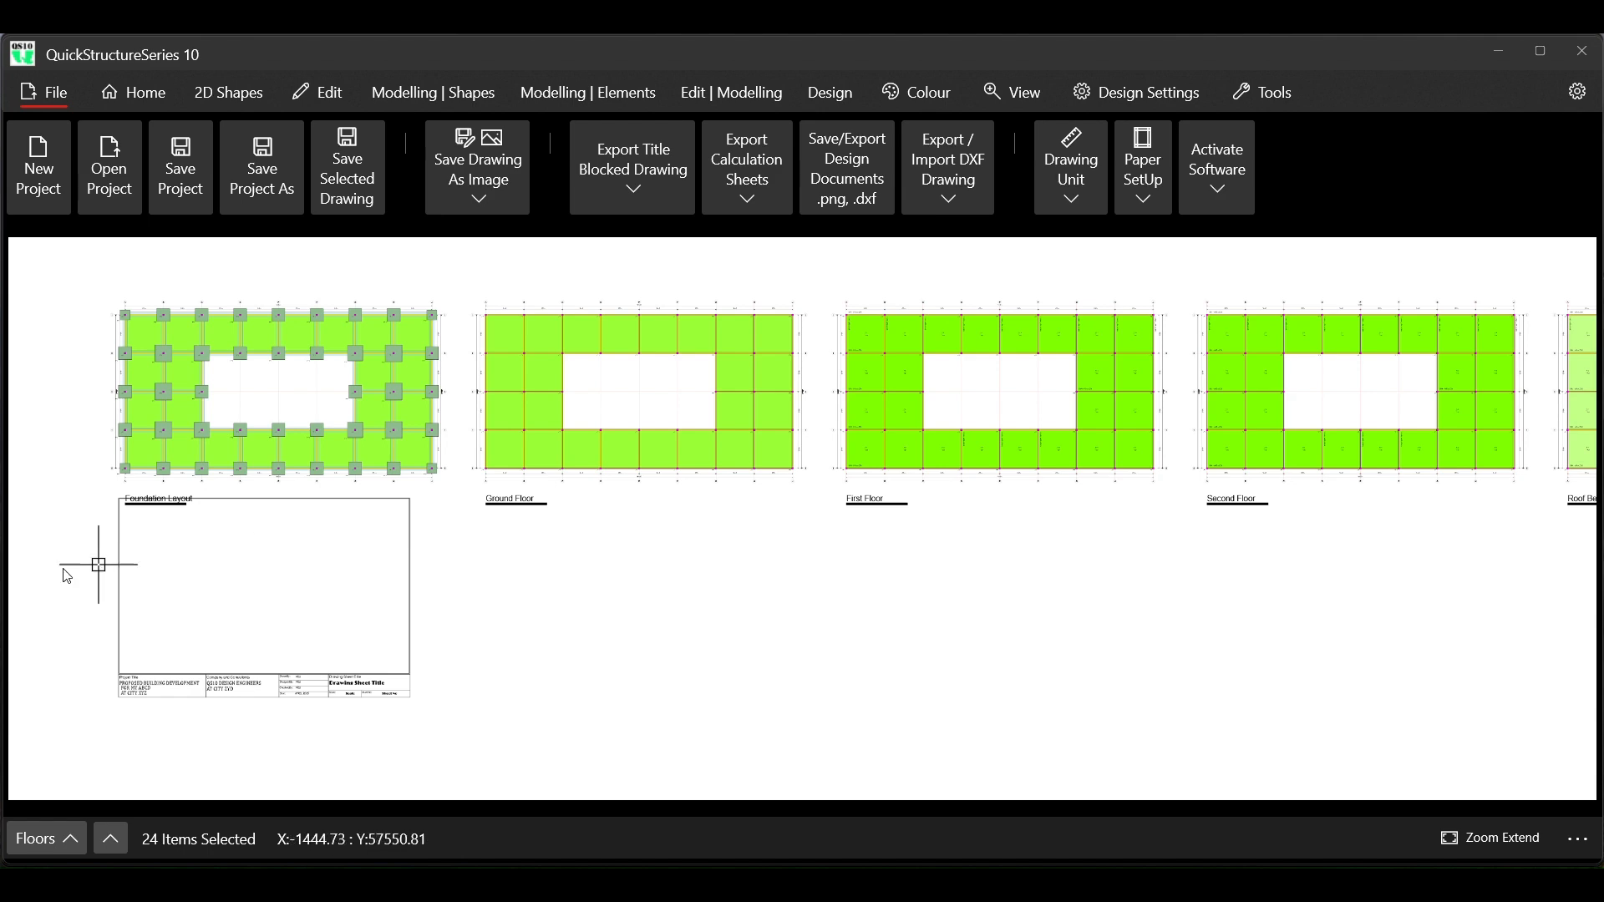
Select the whole imported title block and move it down about 3,200 units, clear of the Foundation Layout label, and clear the selection
scroll(84, 629, "up", 3)
scroll(84, 628, "down", 2)
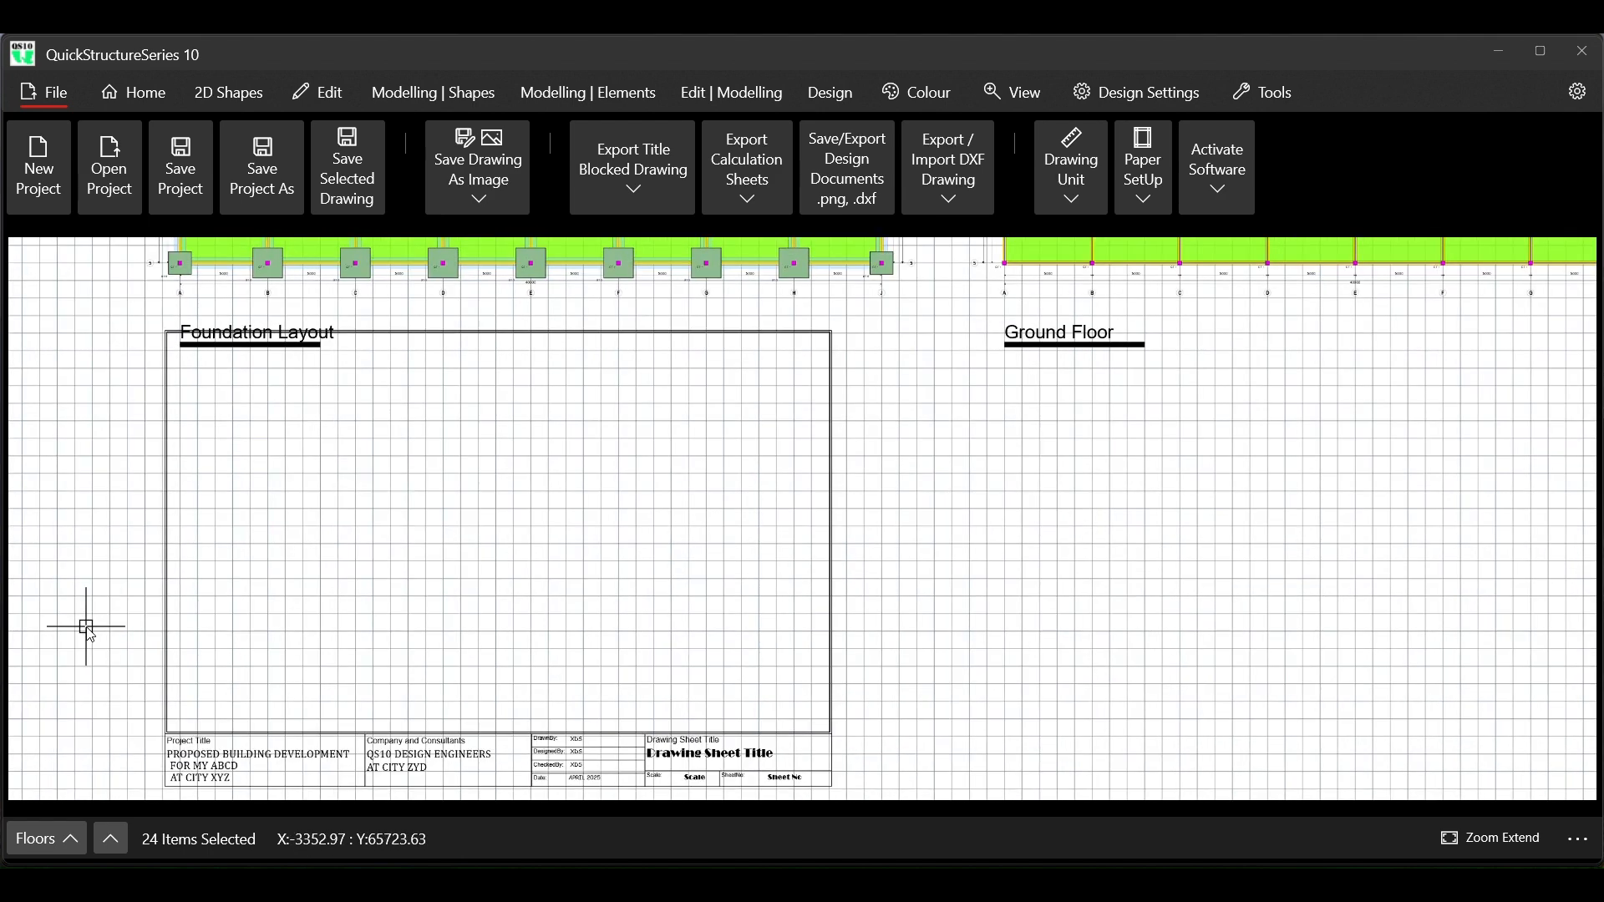
scroll(343, 566, "down", 3)
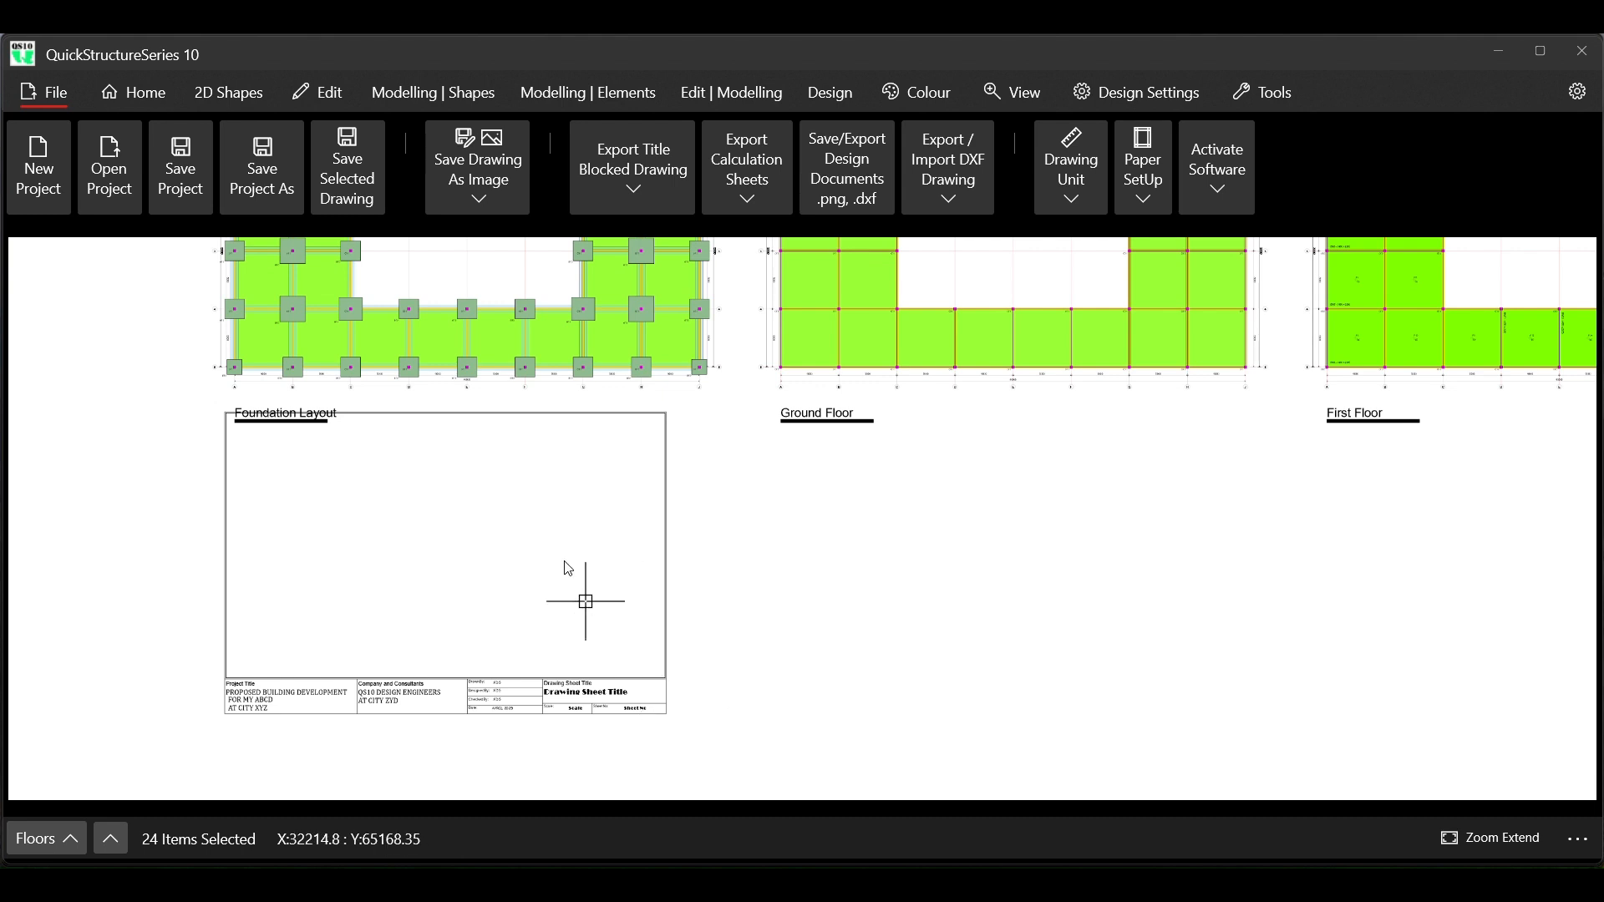
left_click(326, 93)
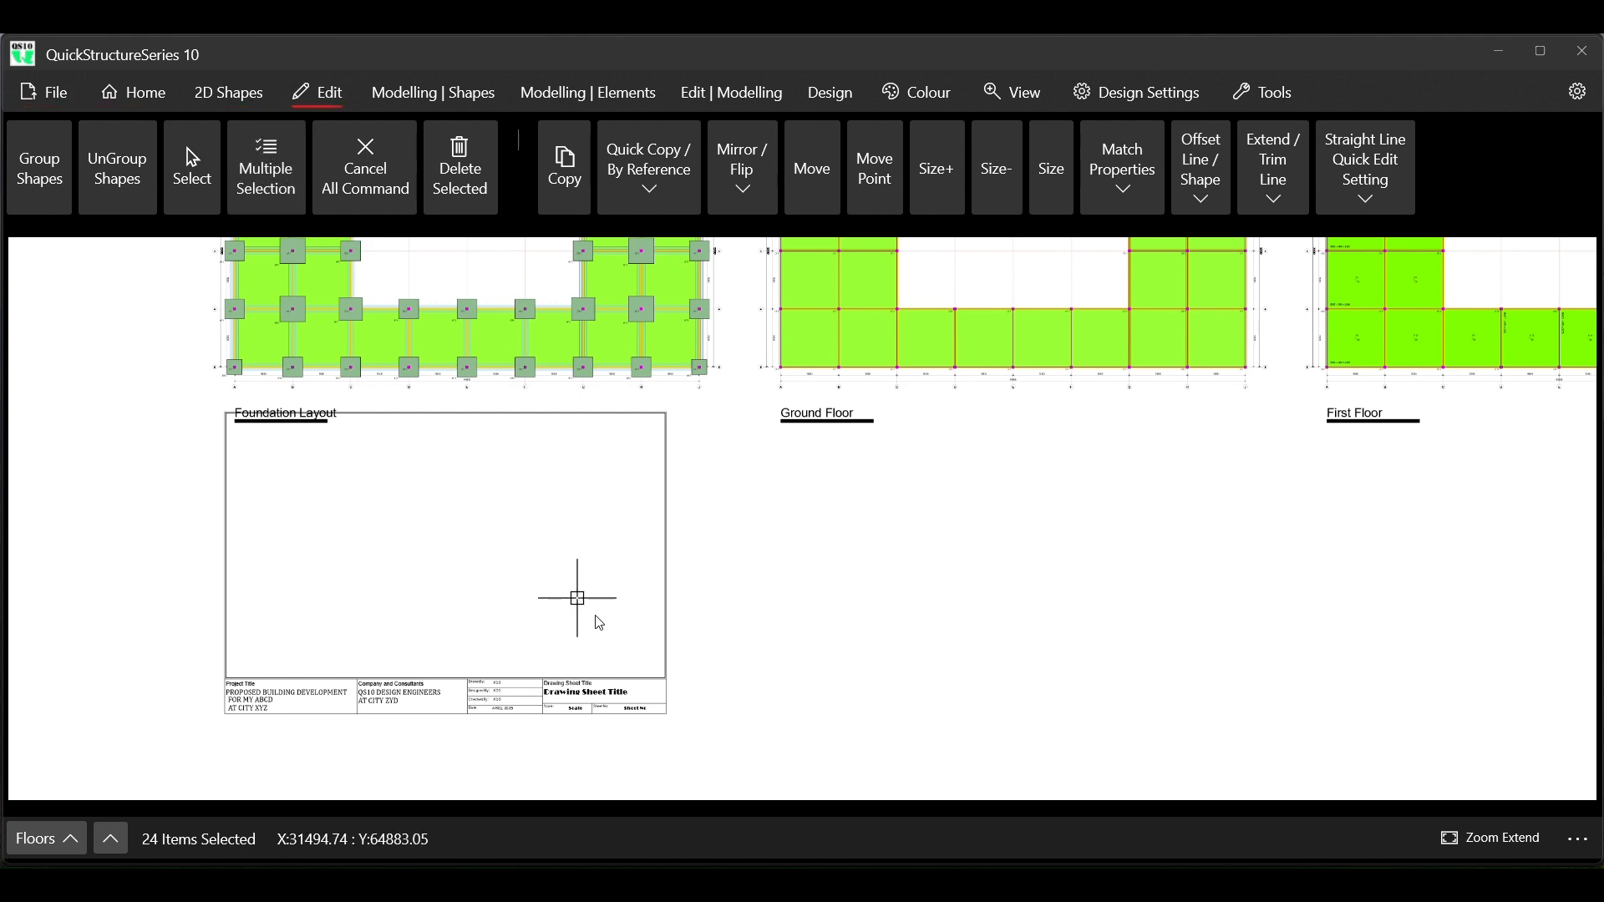
left_click(691, 739)
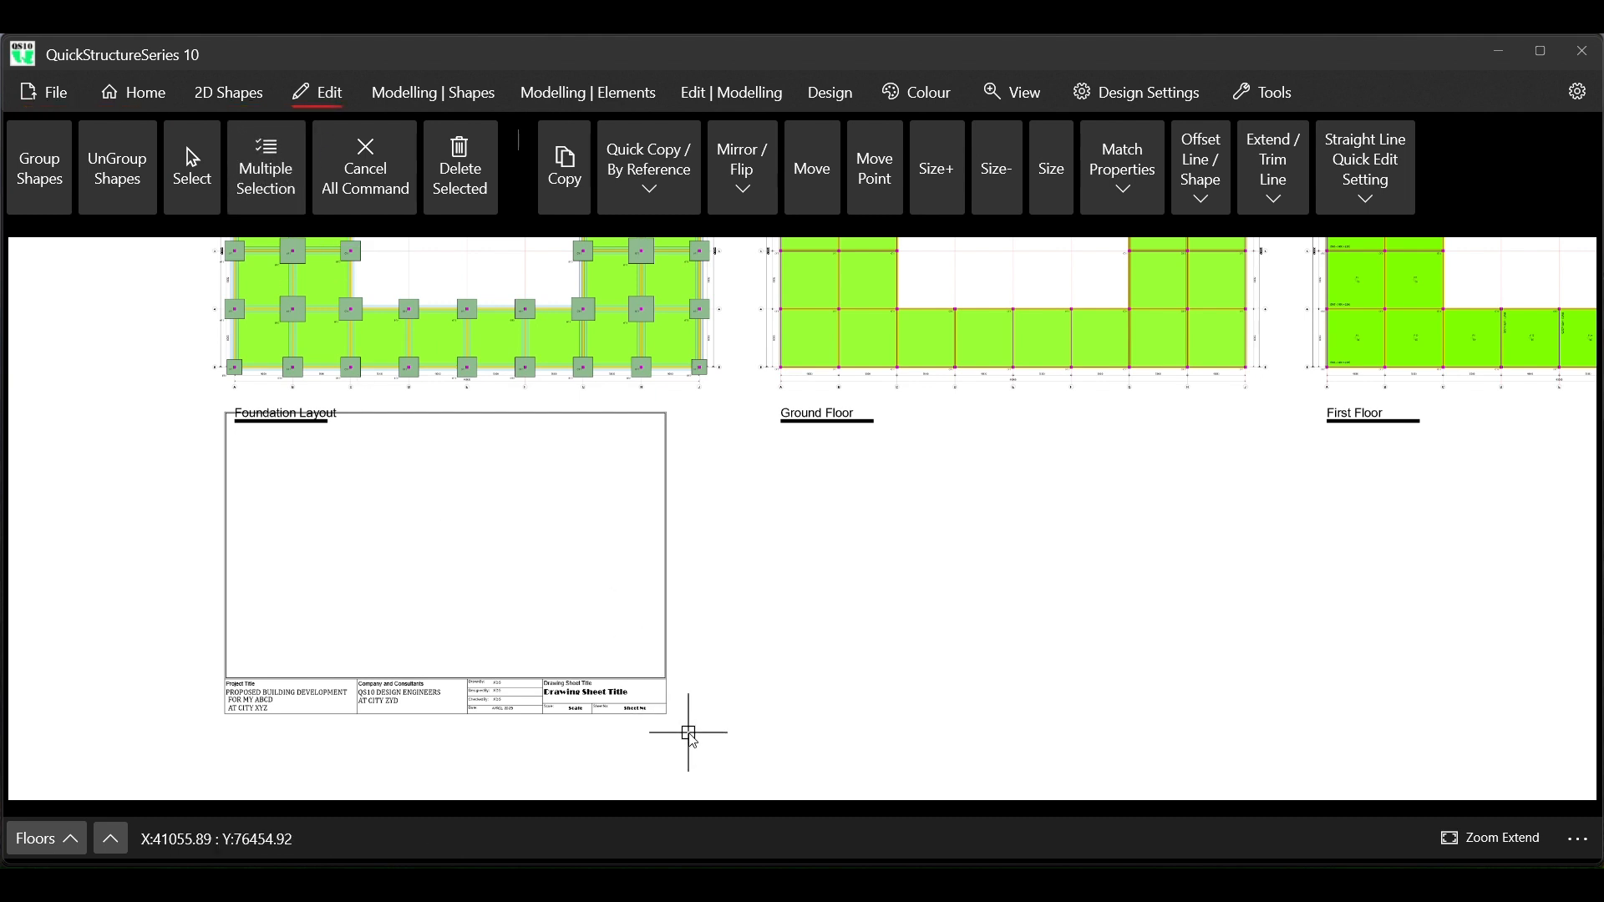
left_click(202, 408)
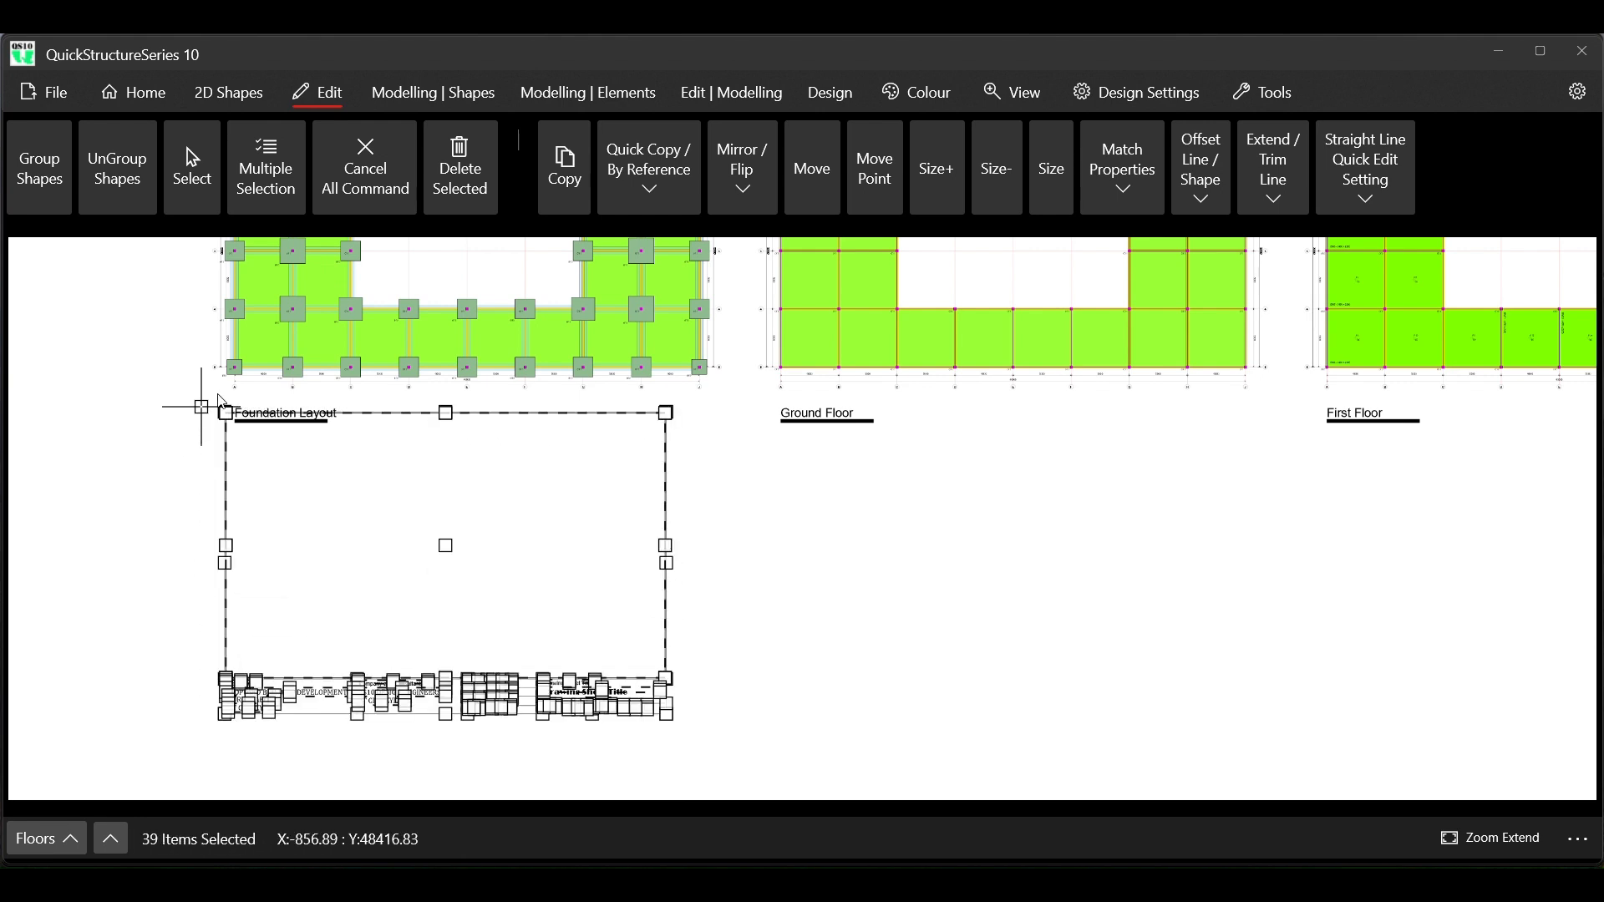
left_click(456, 188)
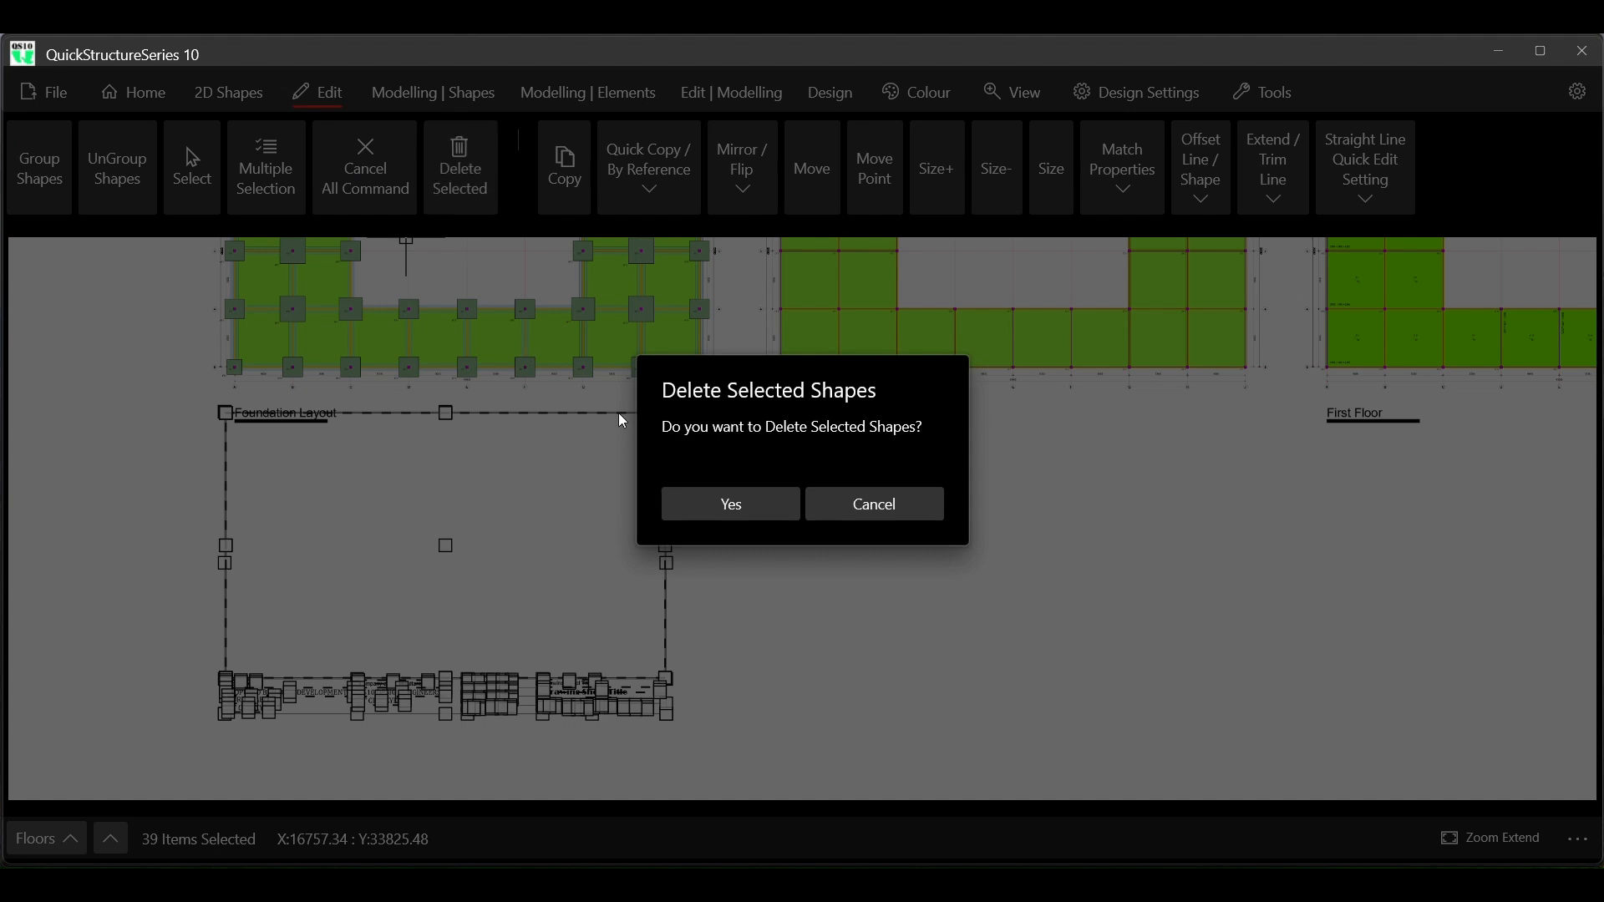
left_click(876, 514)
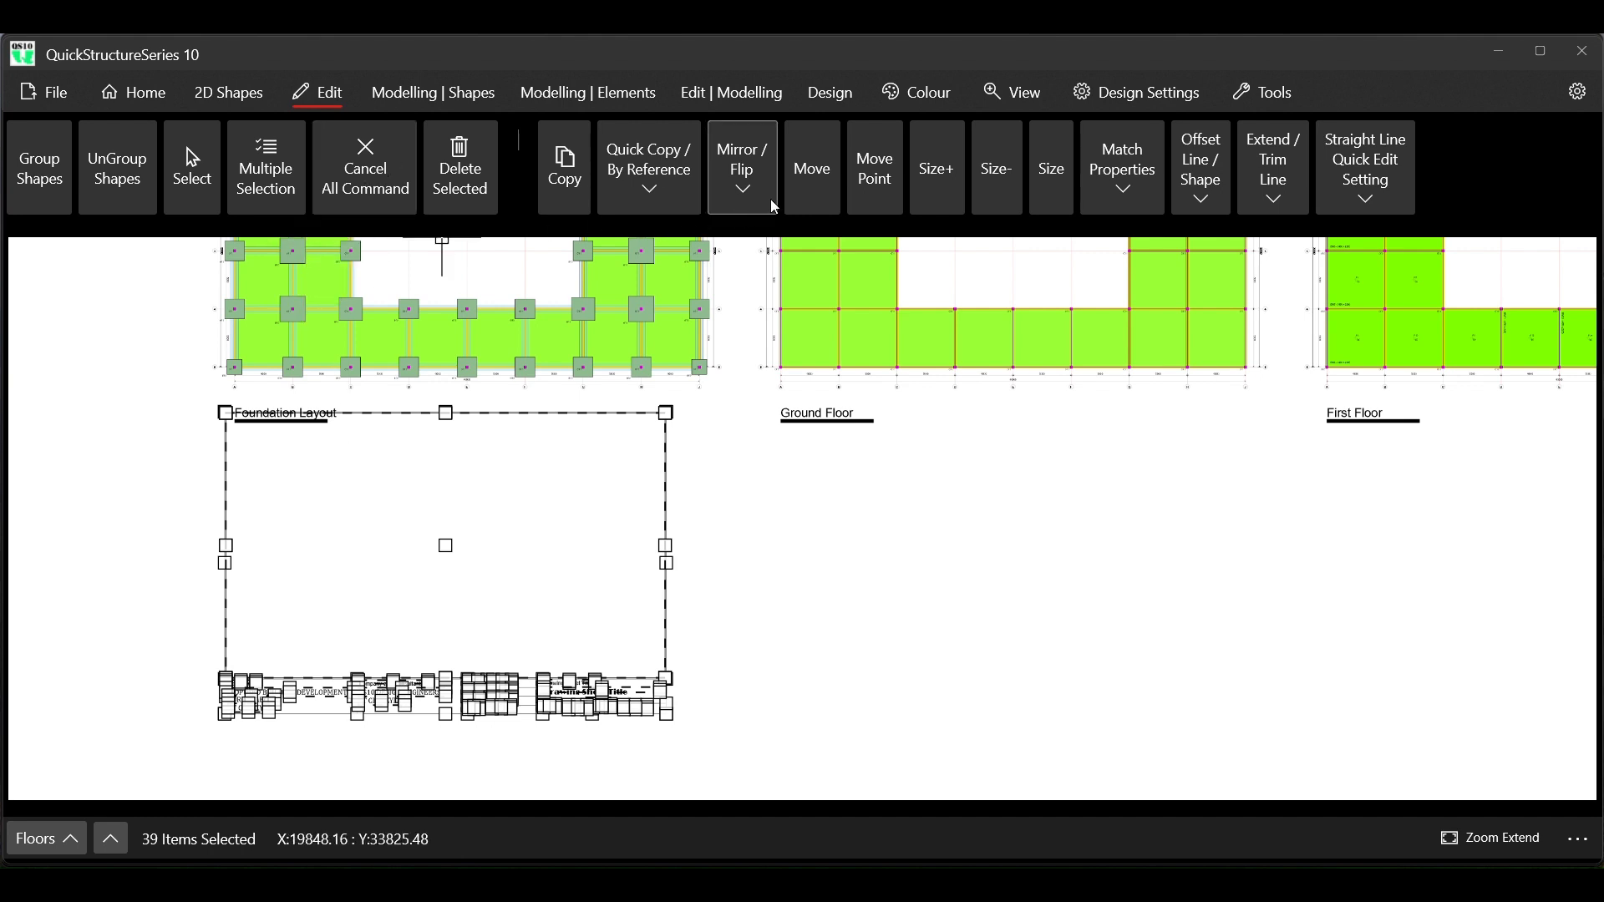
left_click(810, 188)
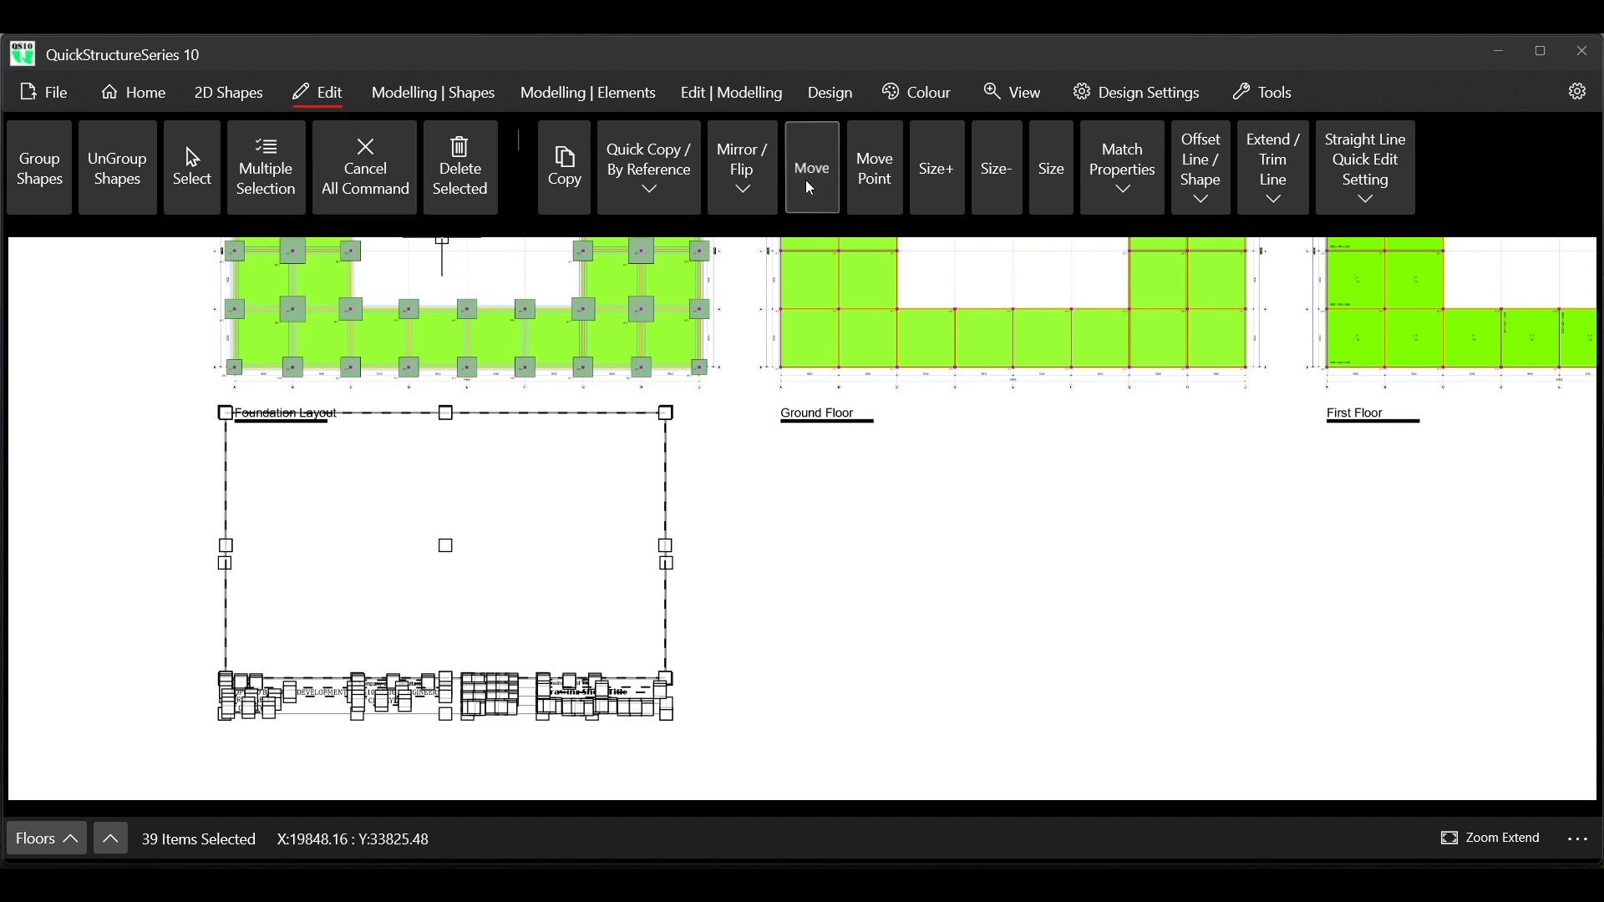
left_click(226, 415)
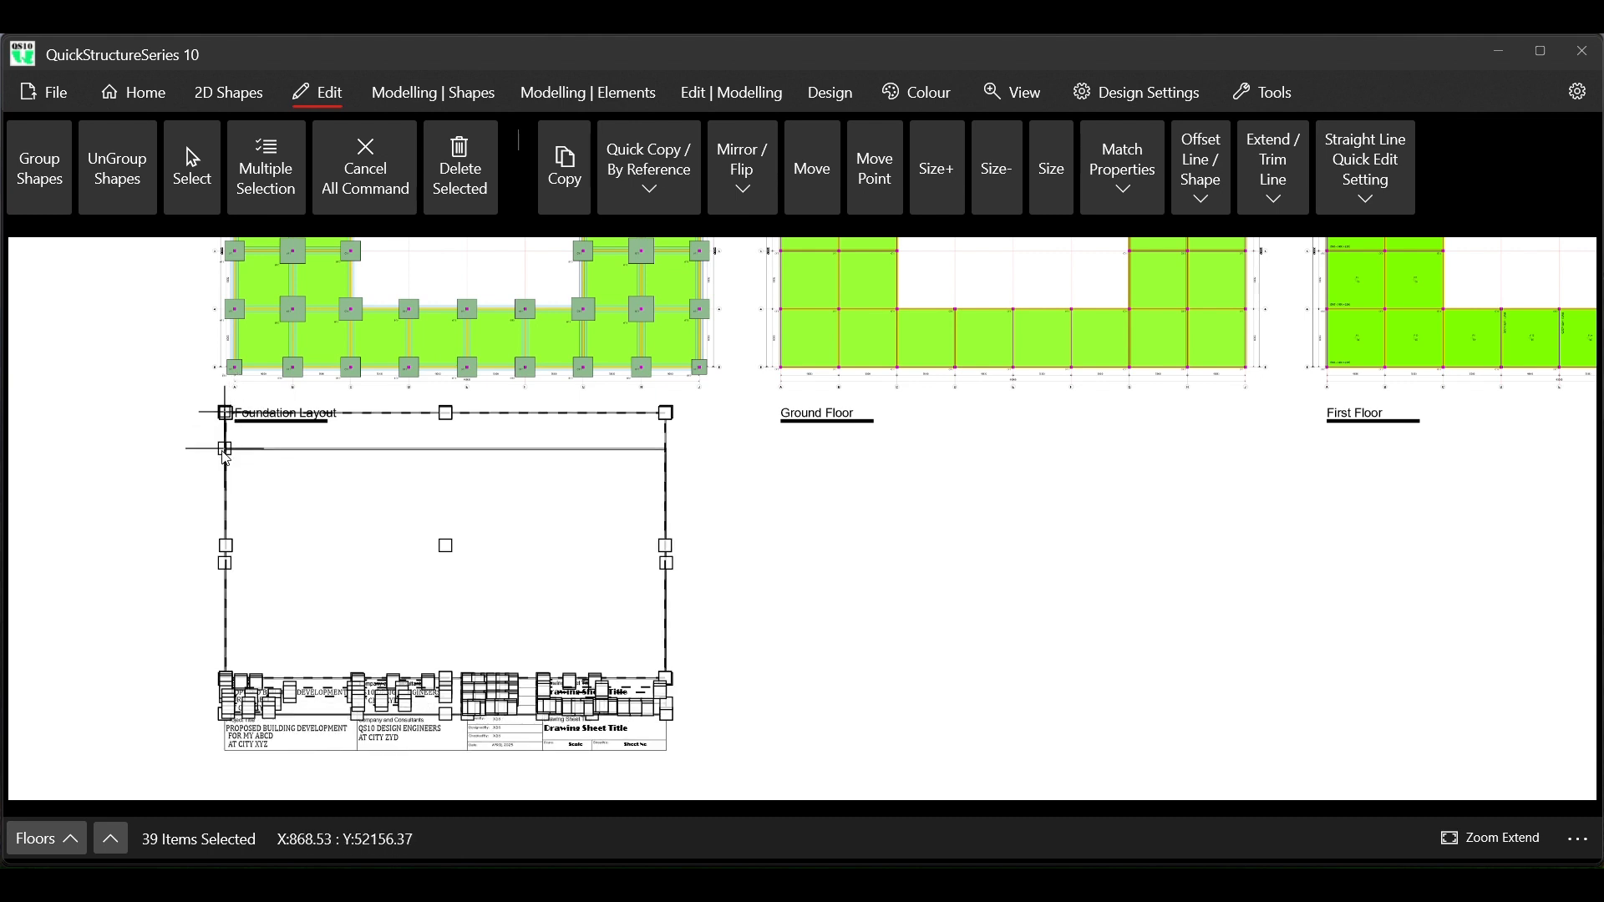
left_click(226, 452)
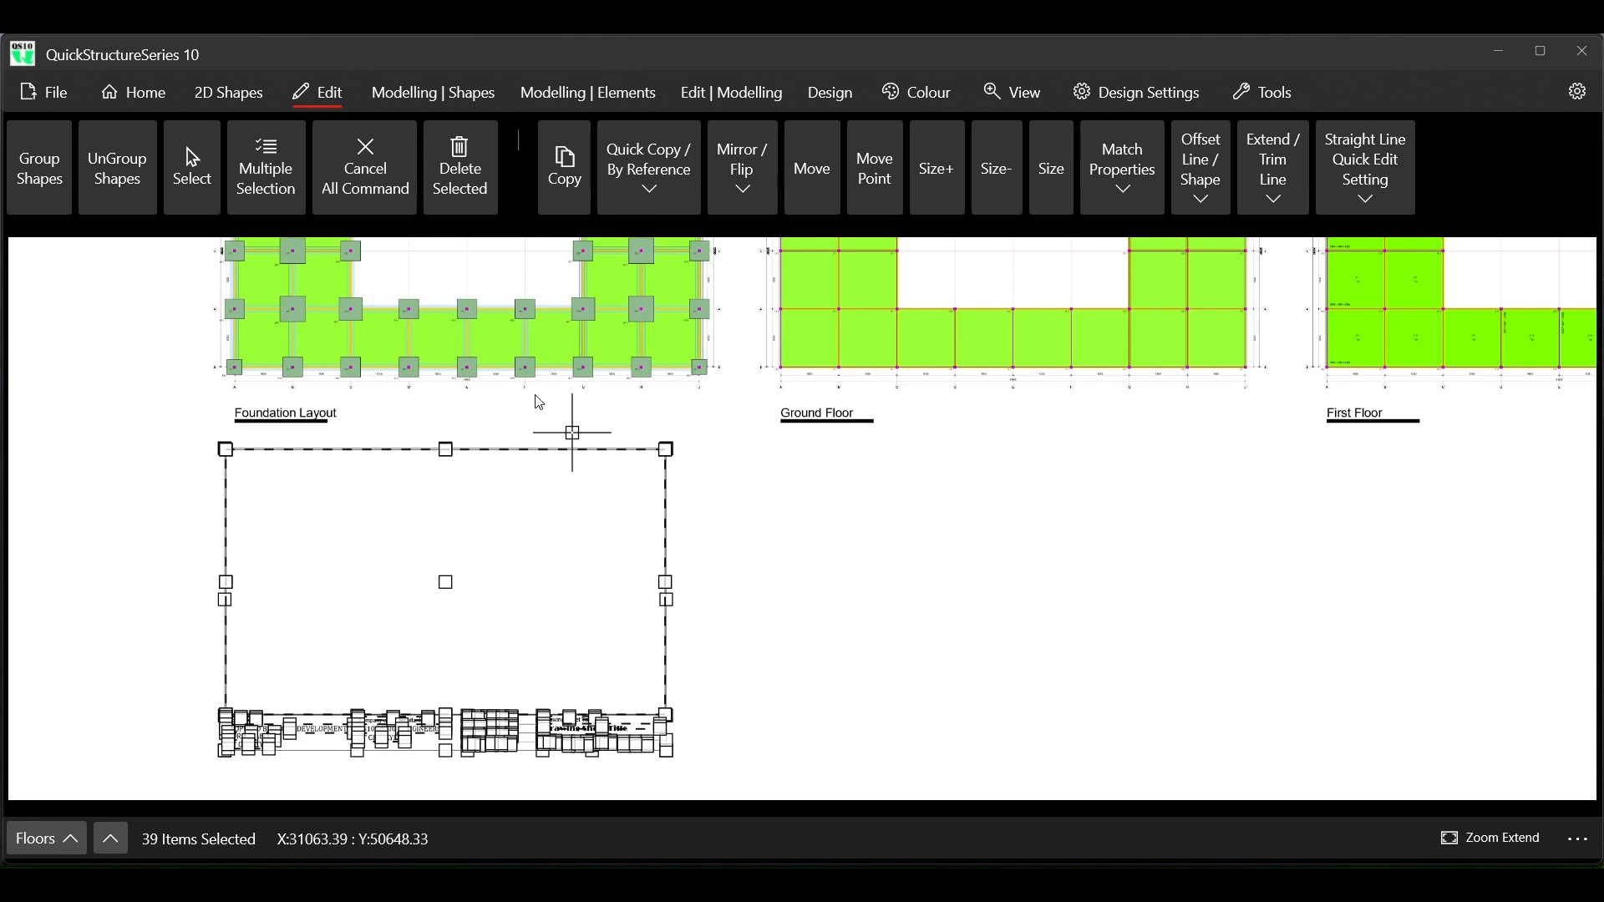
left_click(383, 189)
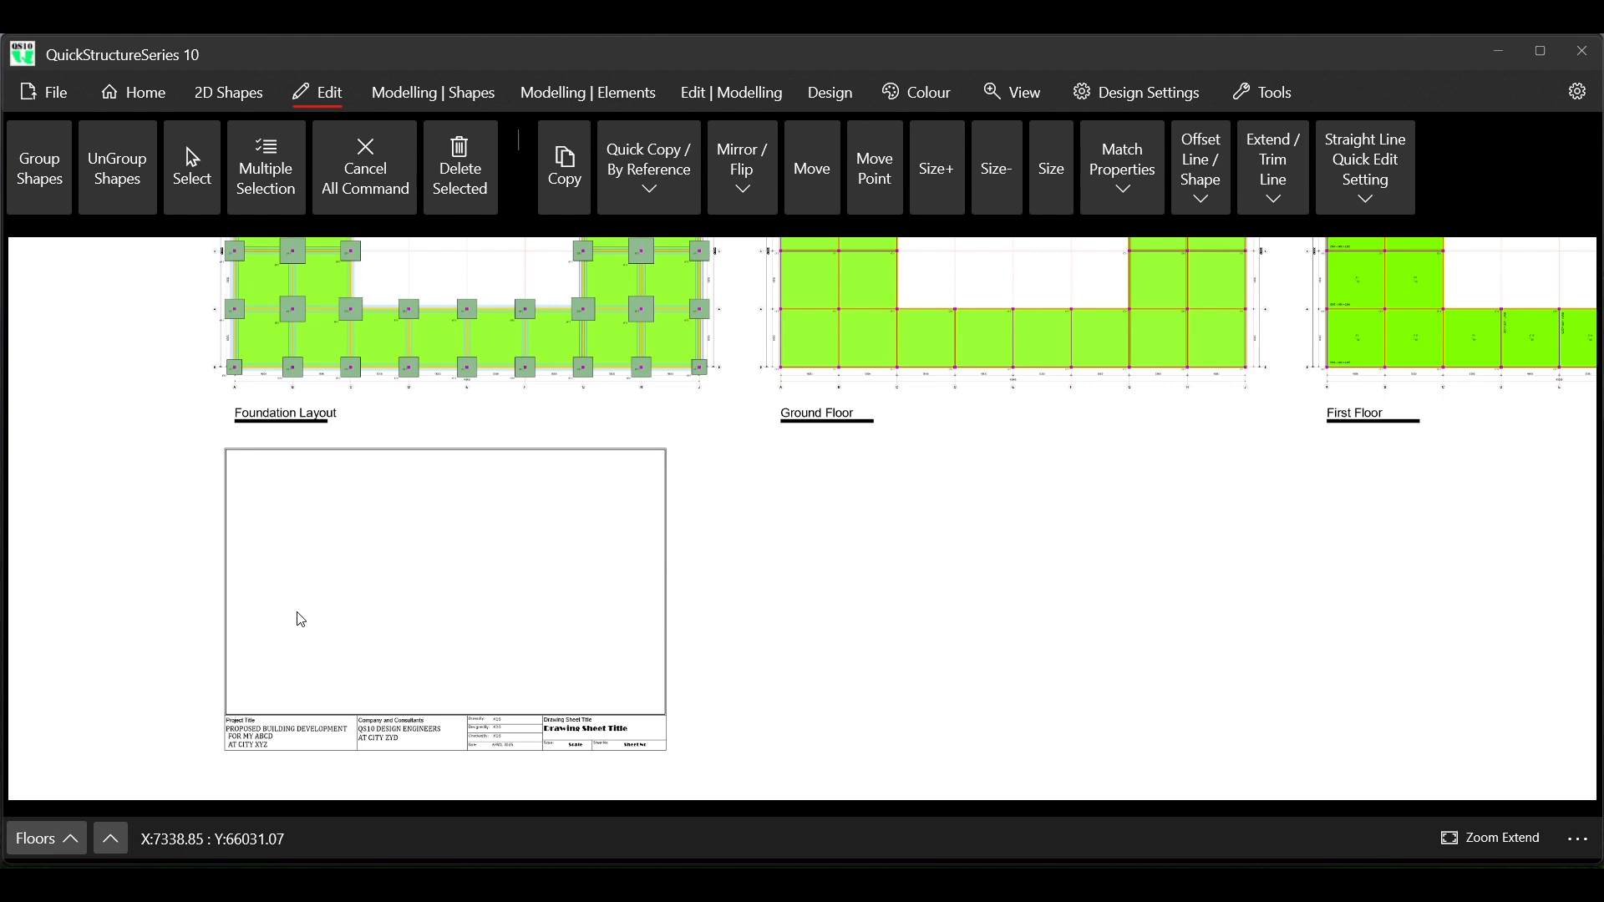
scroll(259, 737, "up", 4)
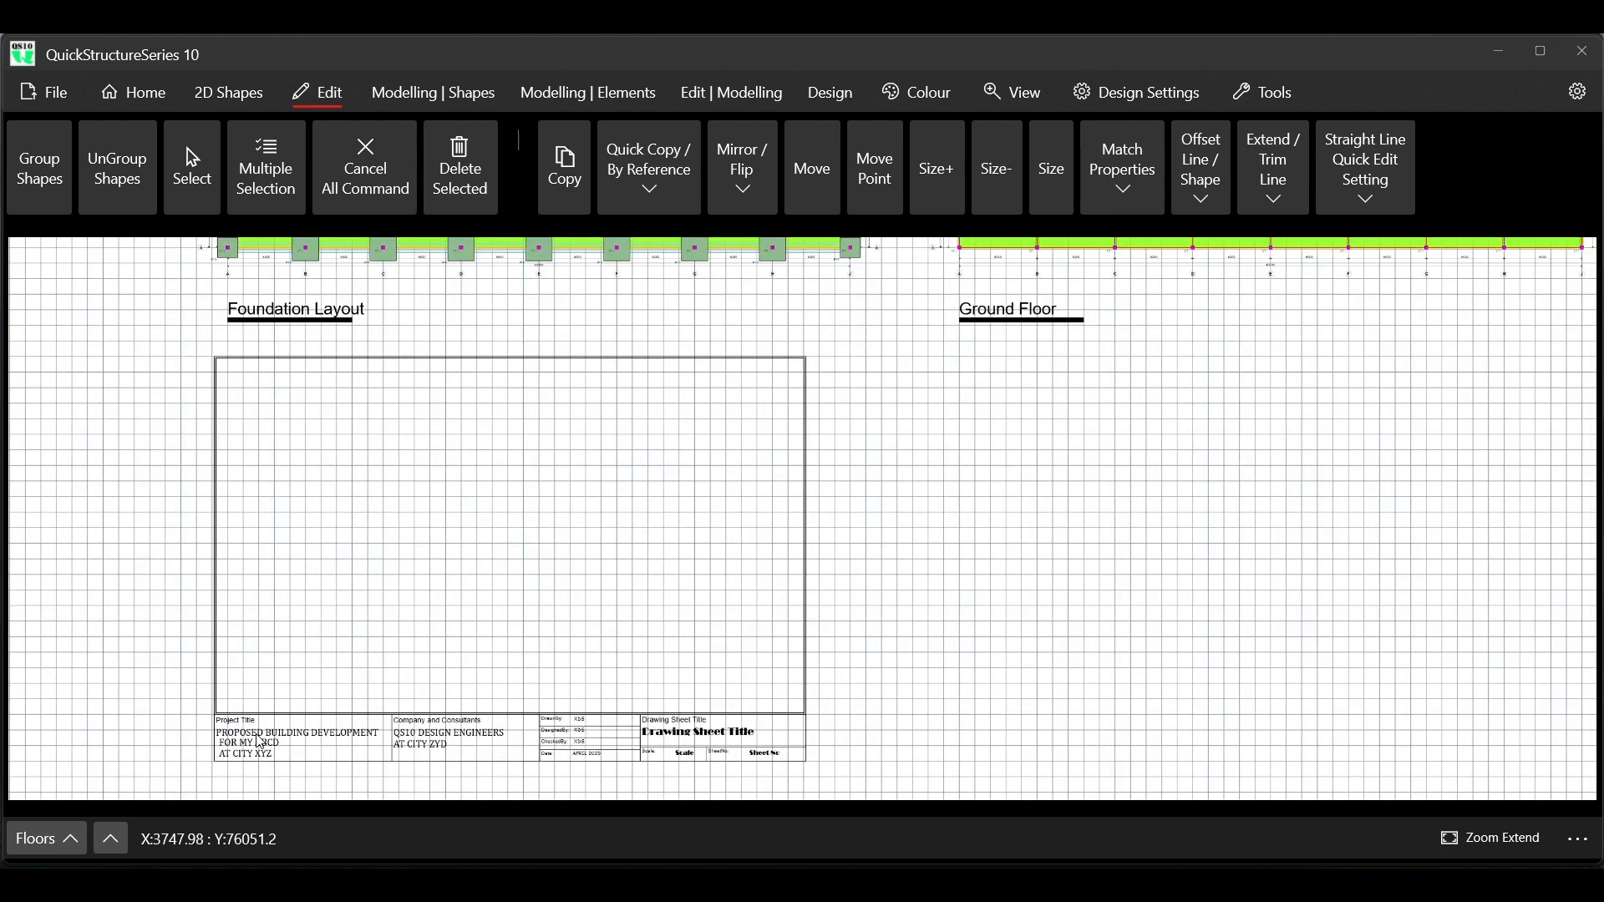
Select the whole imported title block below the Foundation Layout label and delete it from the drawing
scroll(261, 746, "up", 1)
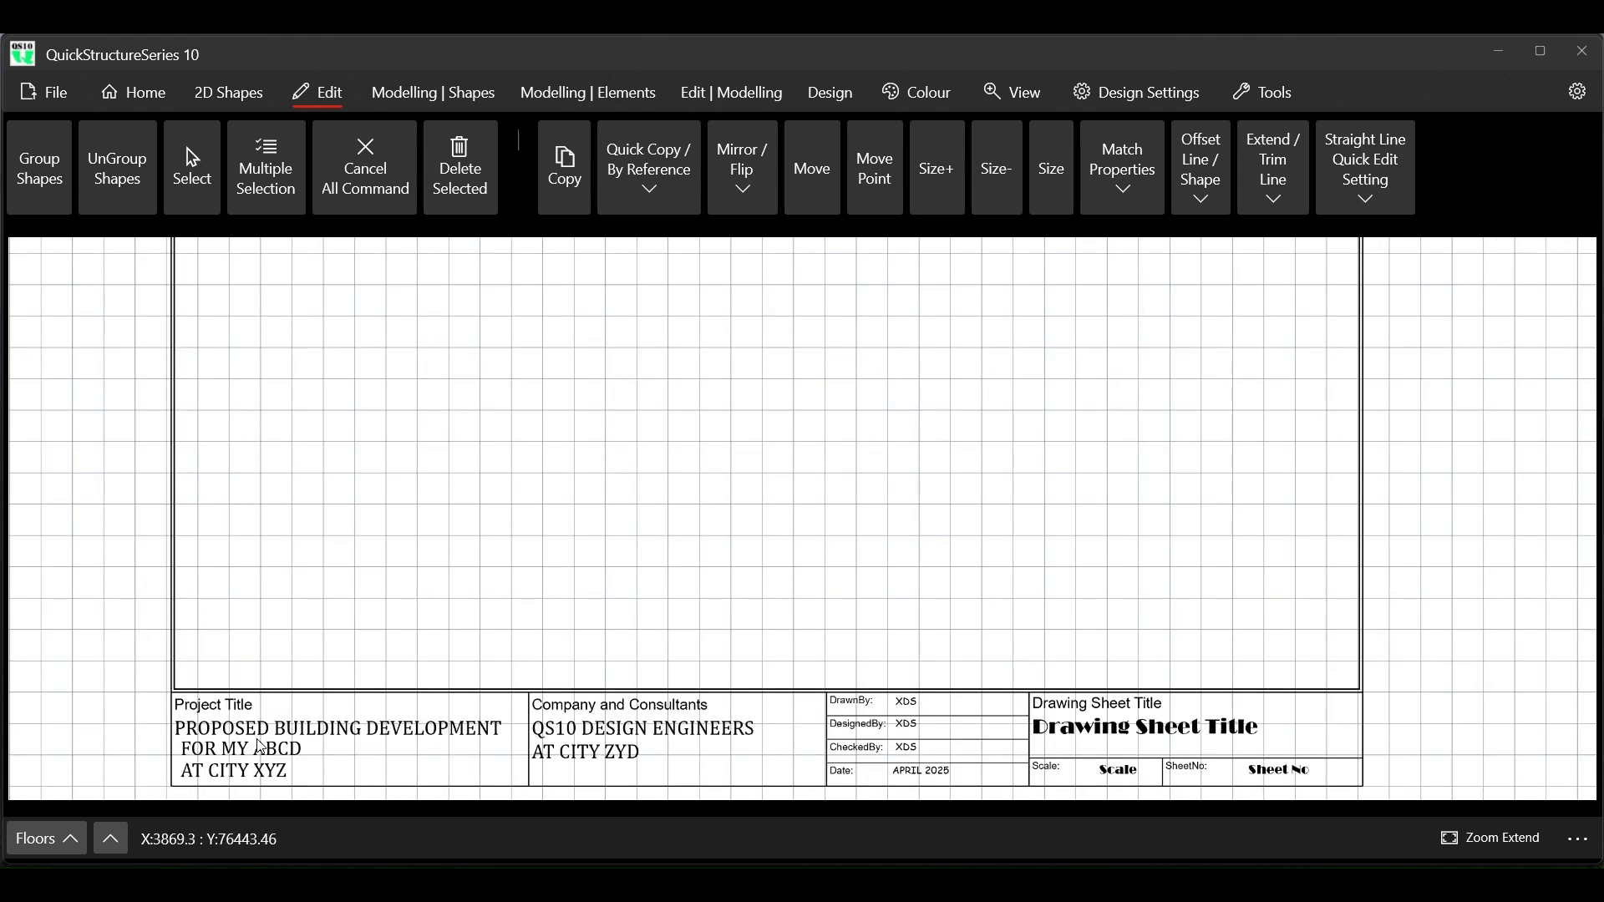
scroll(302, 704, "down", 1)
scroll(293, 742, "up", 2)
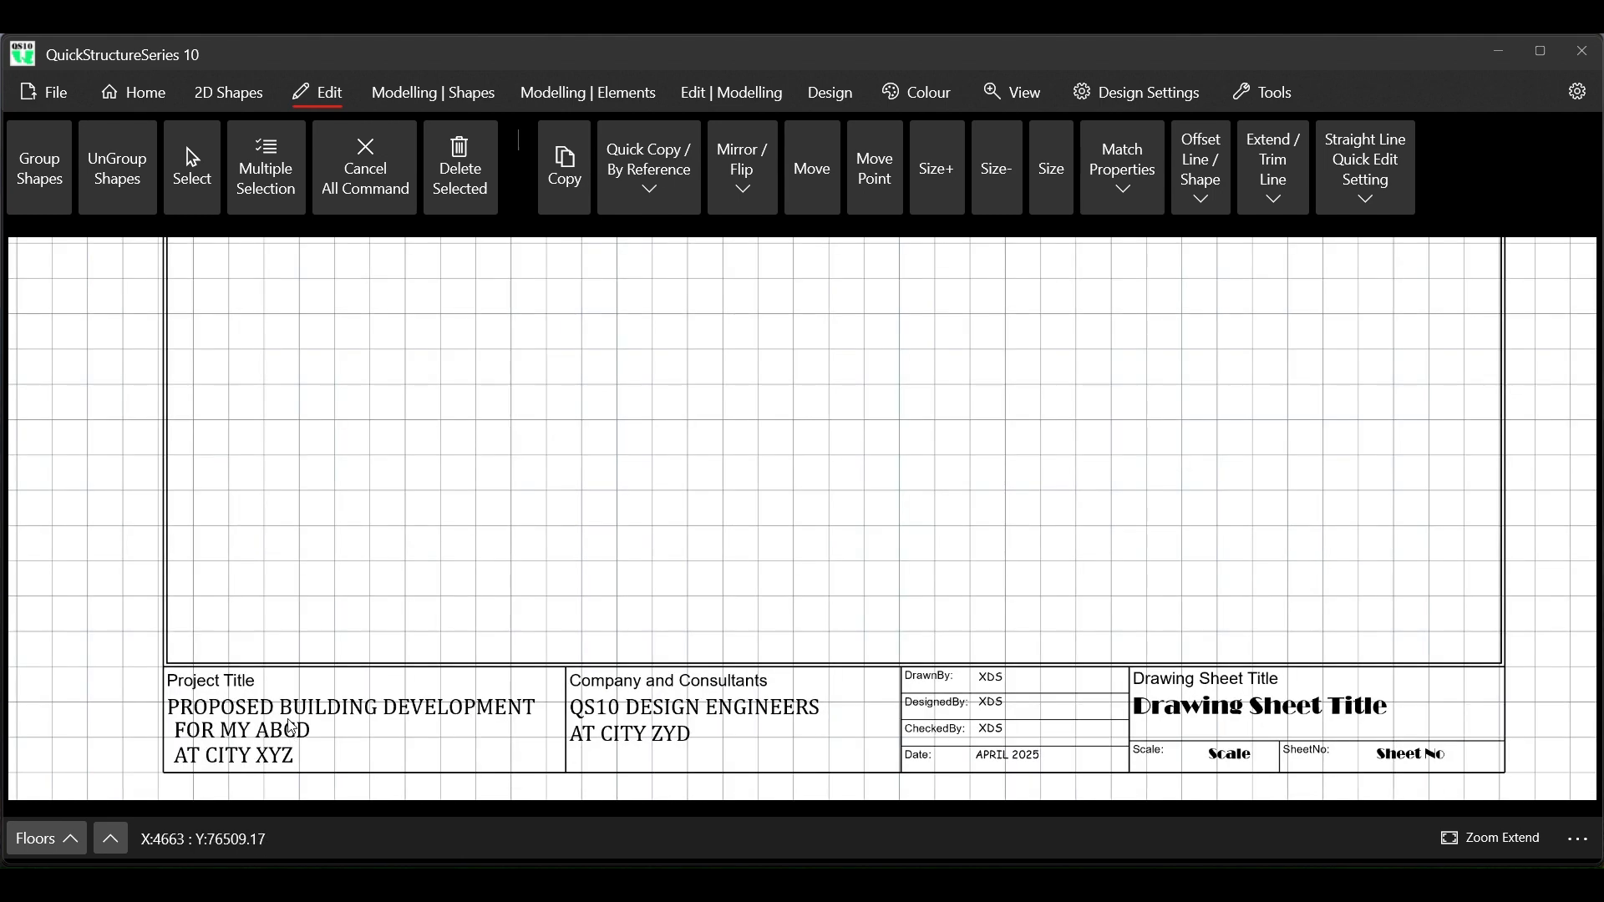
scroll(292, 735, "down", 4)
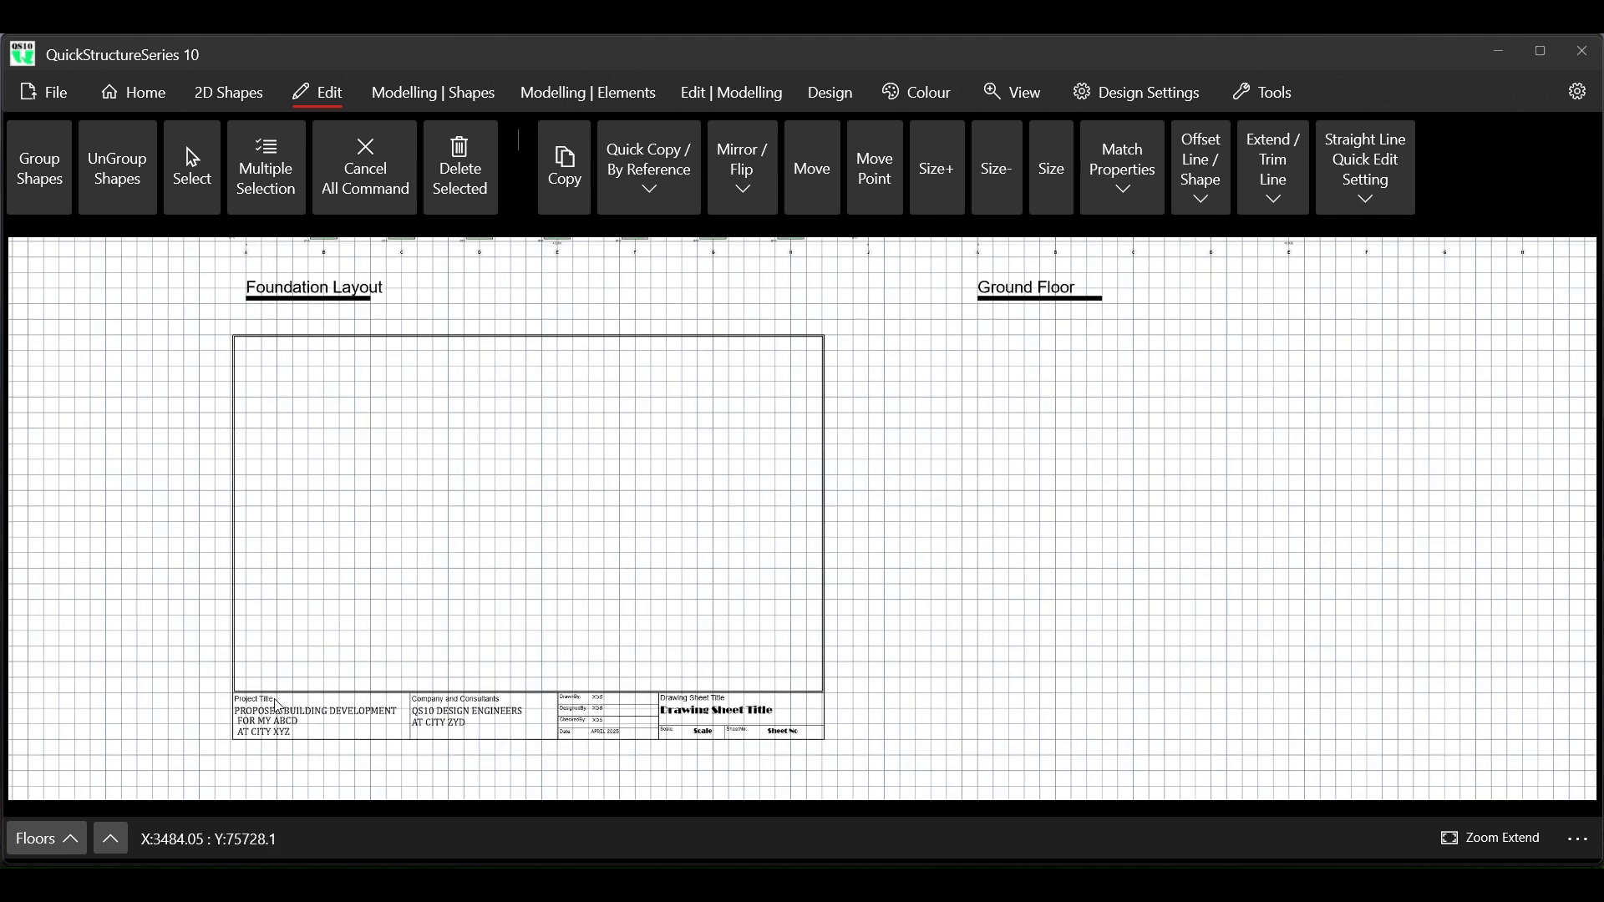
left_click(261, 170)
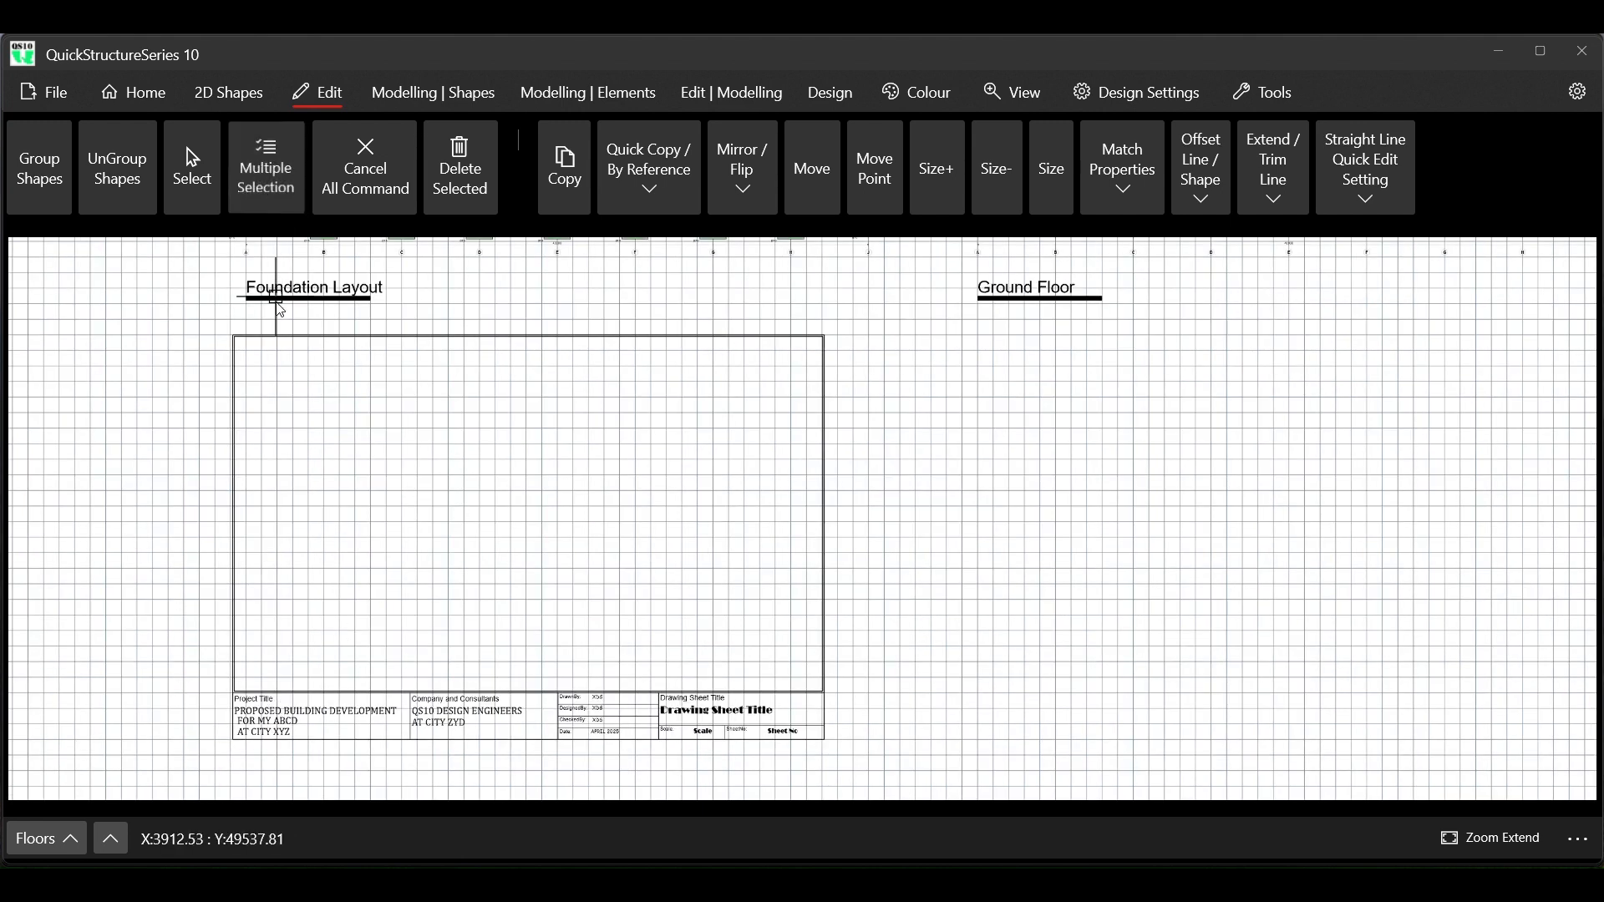
left_click_drag(206, 324, 858, 768)
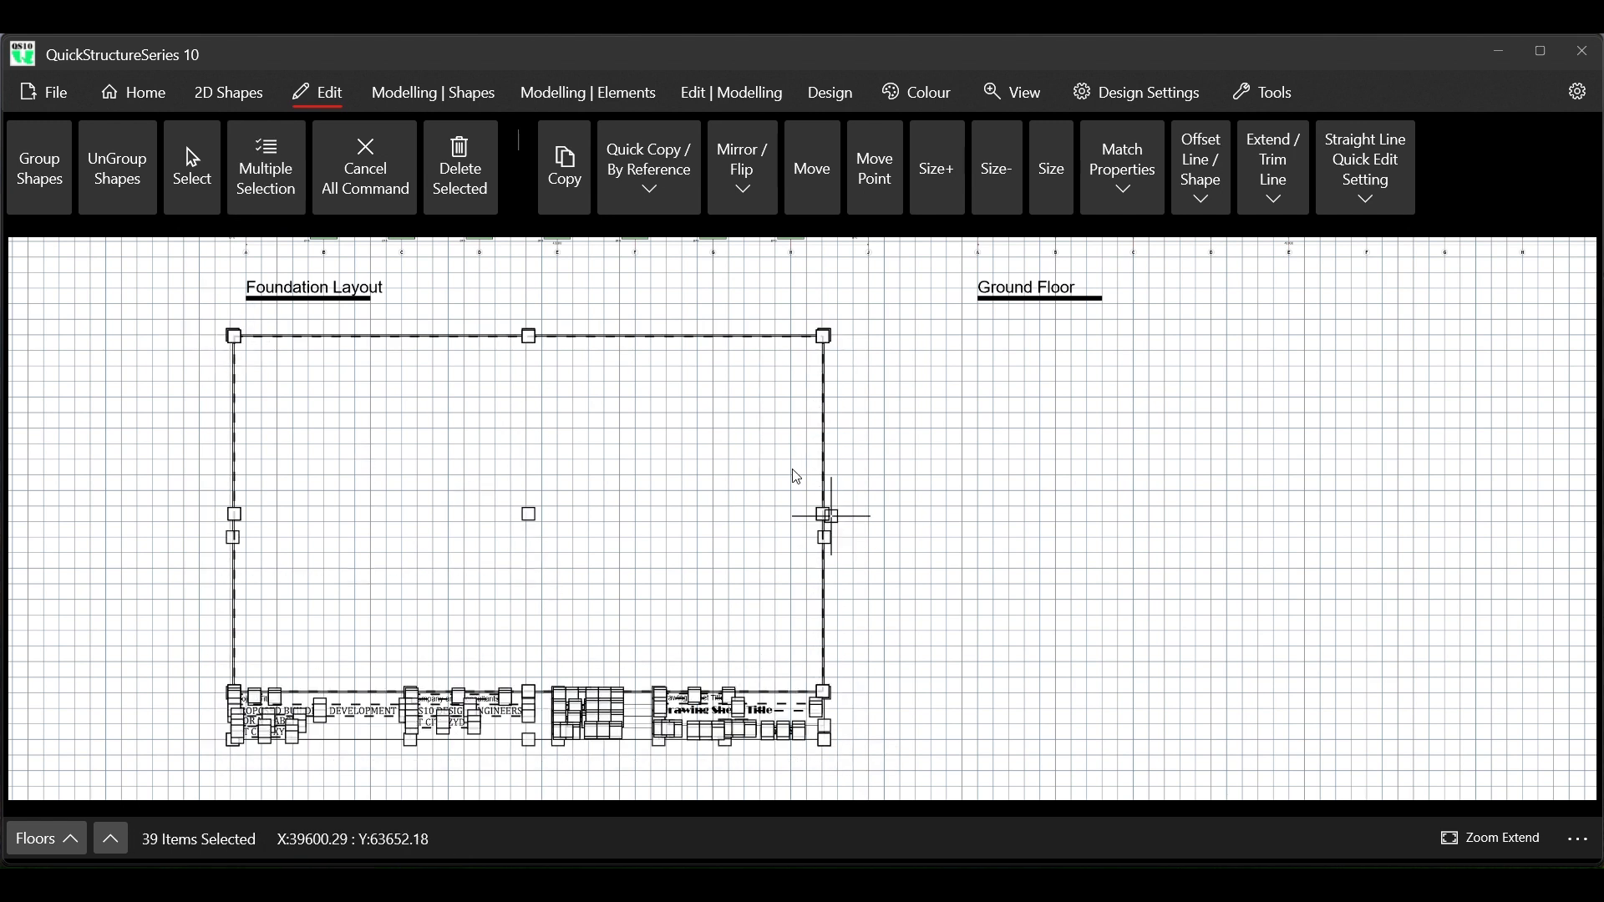
left_click(474, 181)
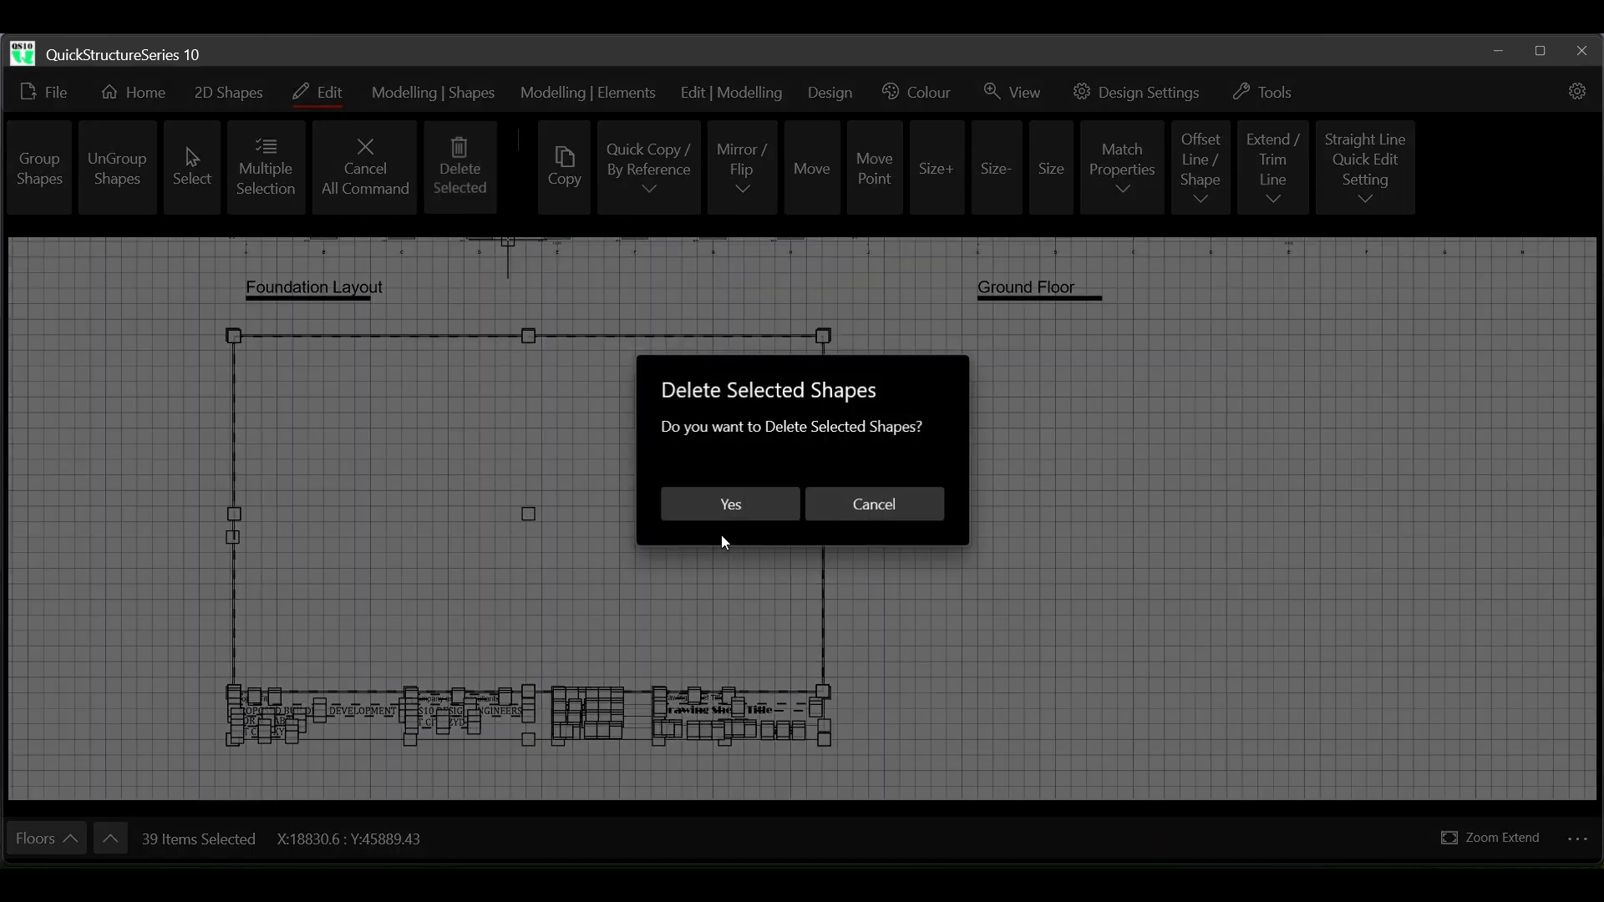
left_click(750, 501)
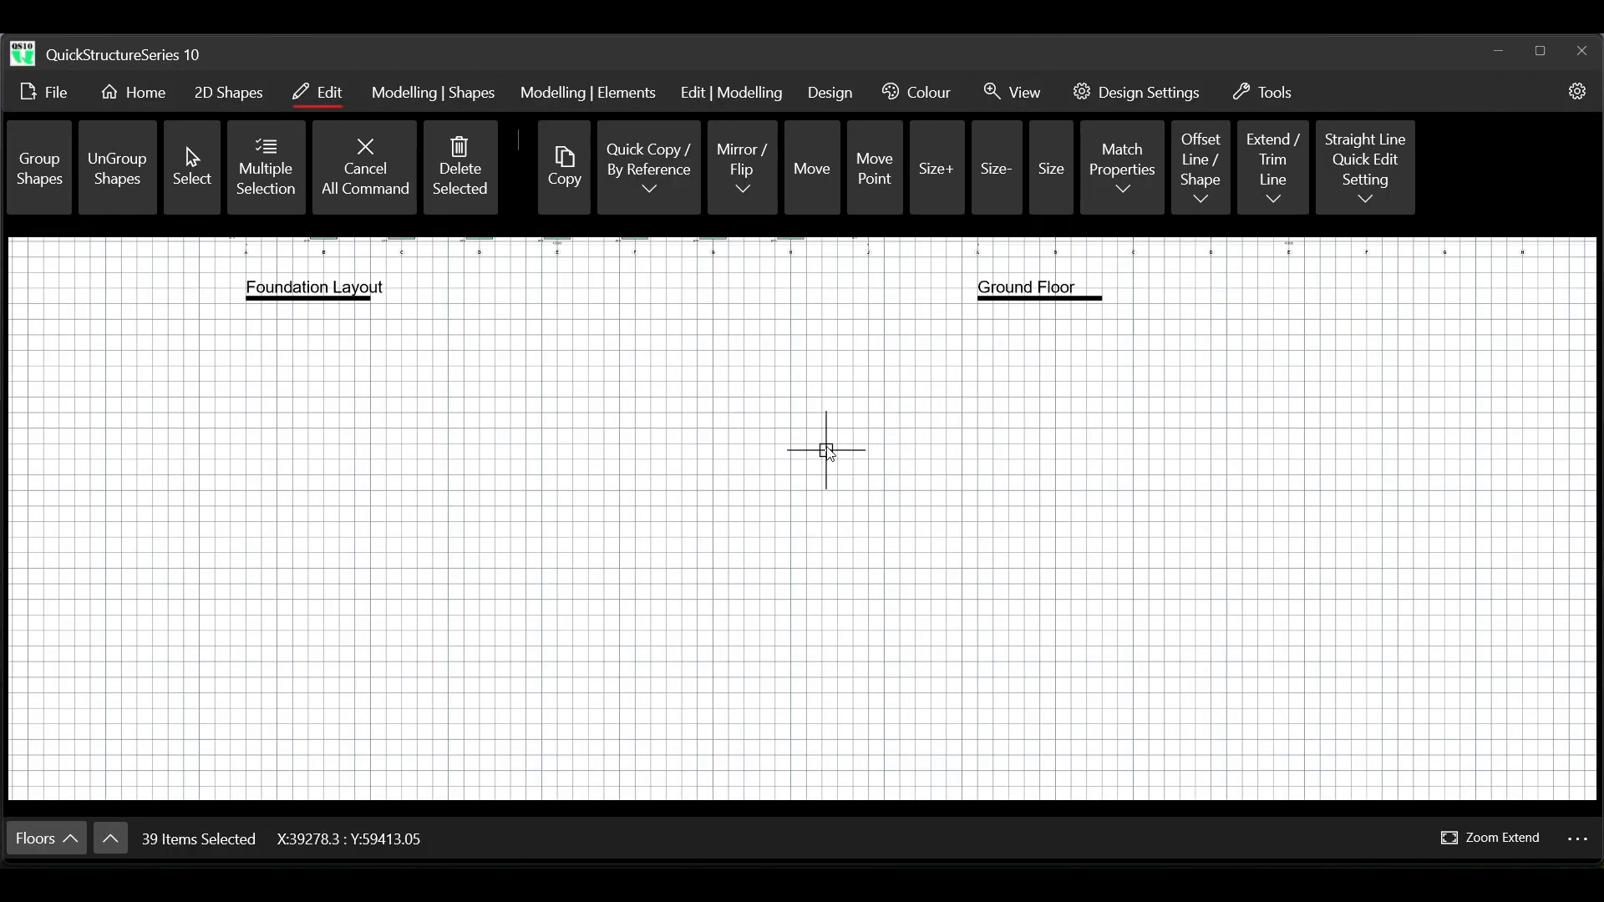
Exclude the structural design calculation and the structural bar bending schedule in the automatic design settings
scroll(785, 480, "down", 5)
scroll(769, 493, "down", 2)
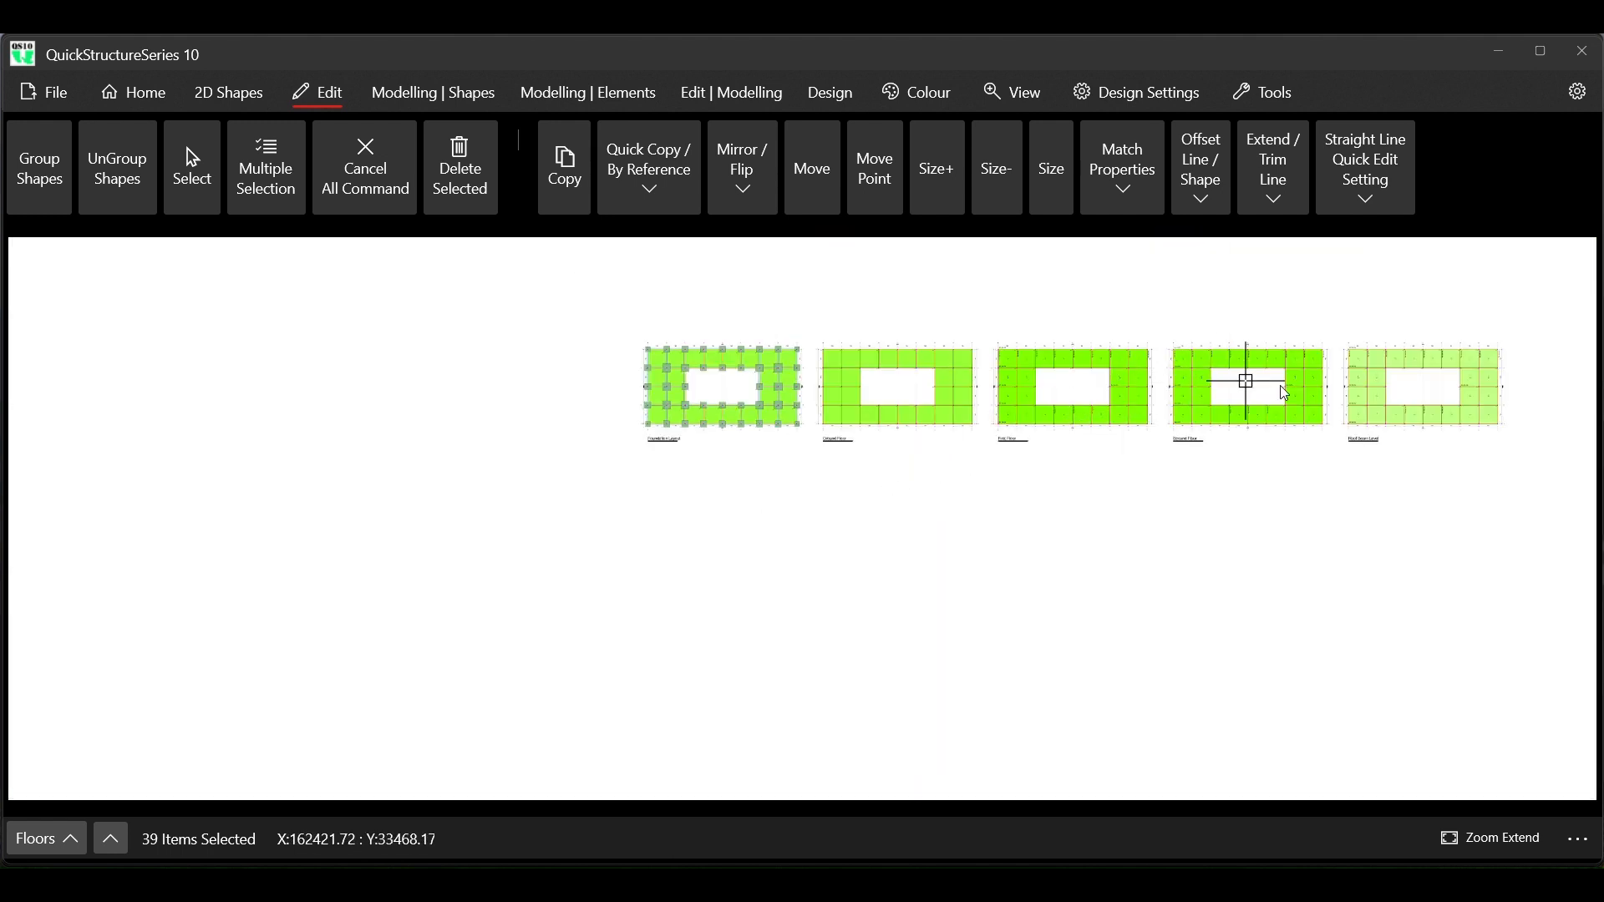
scroll(1443, 372, "up", 4)
scroll(1063, 387, "down", 2)
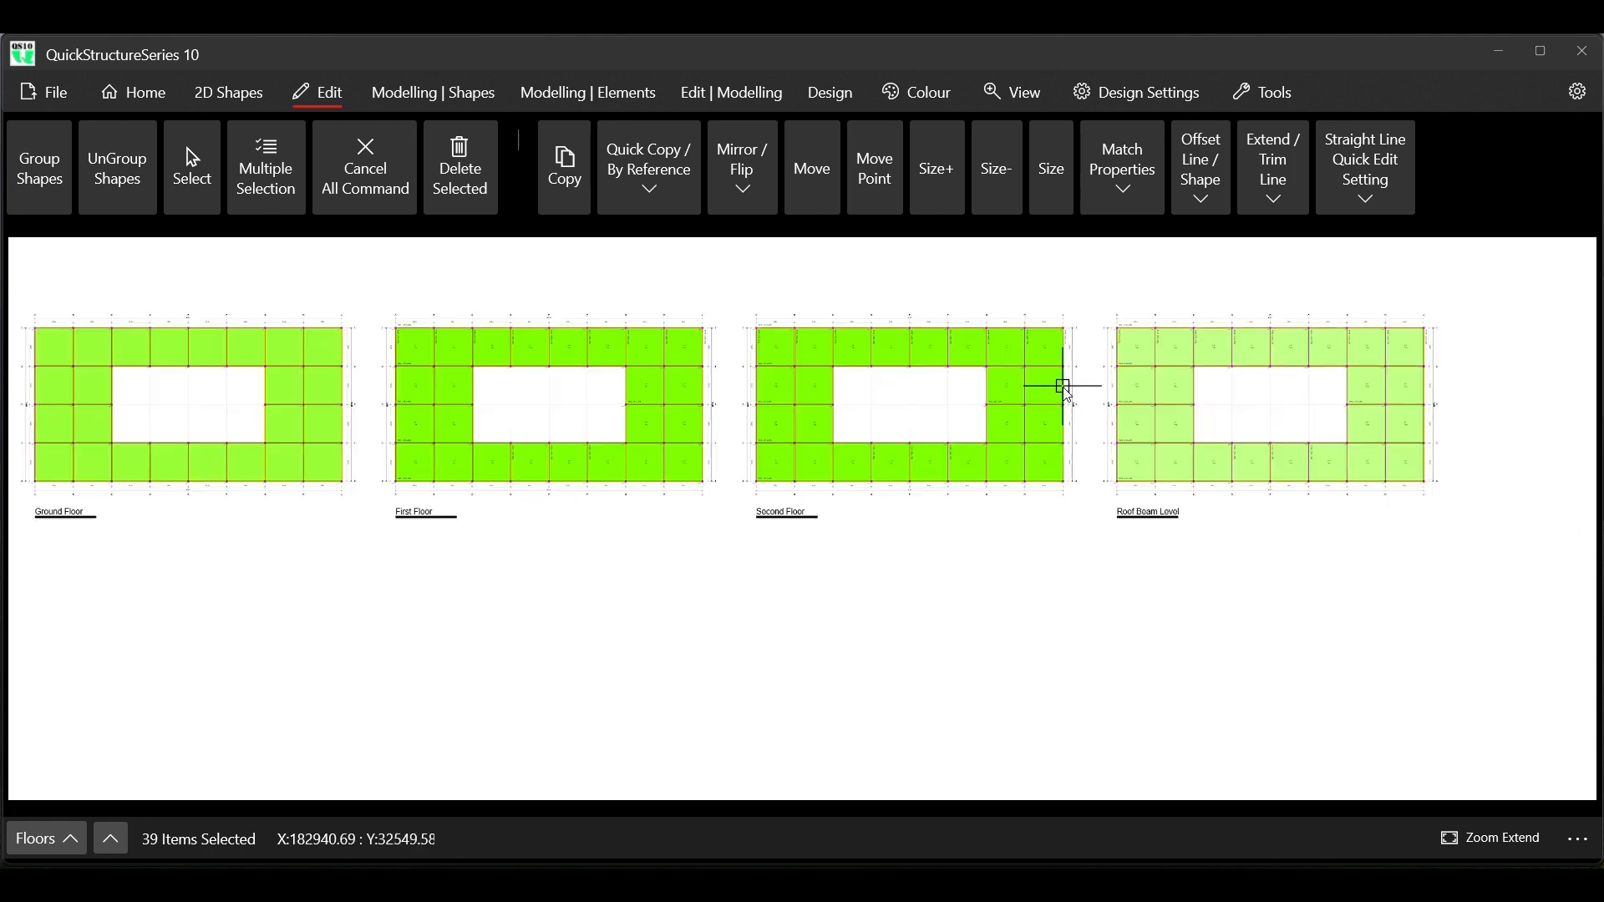
scroll(1061, 403, "down", 1)
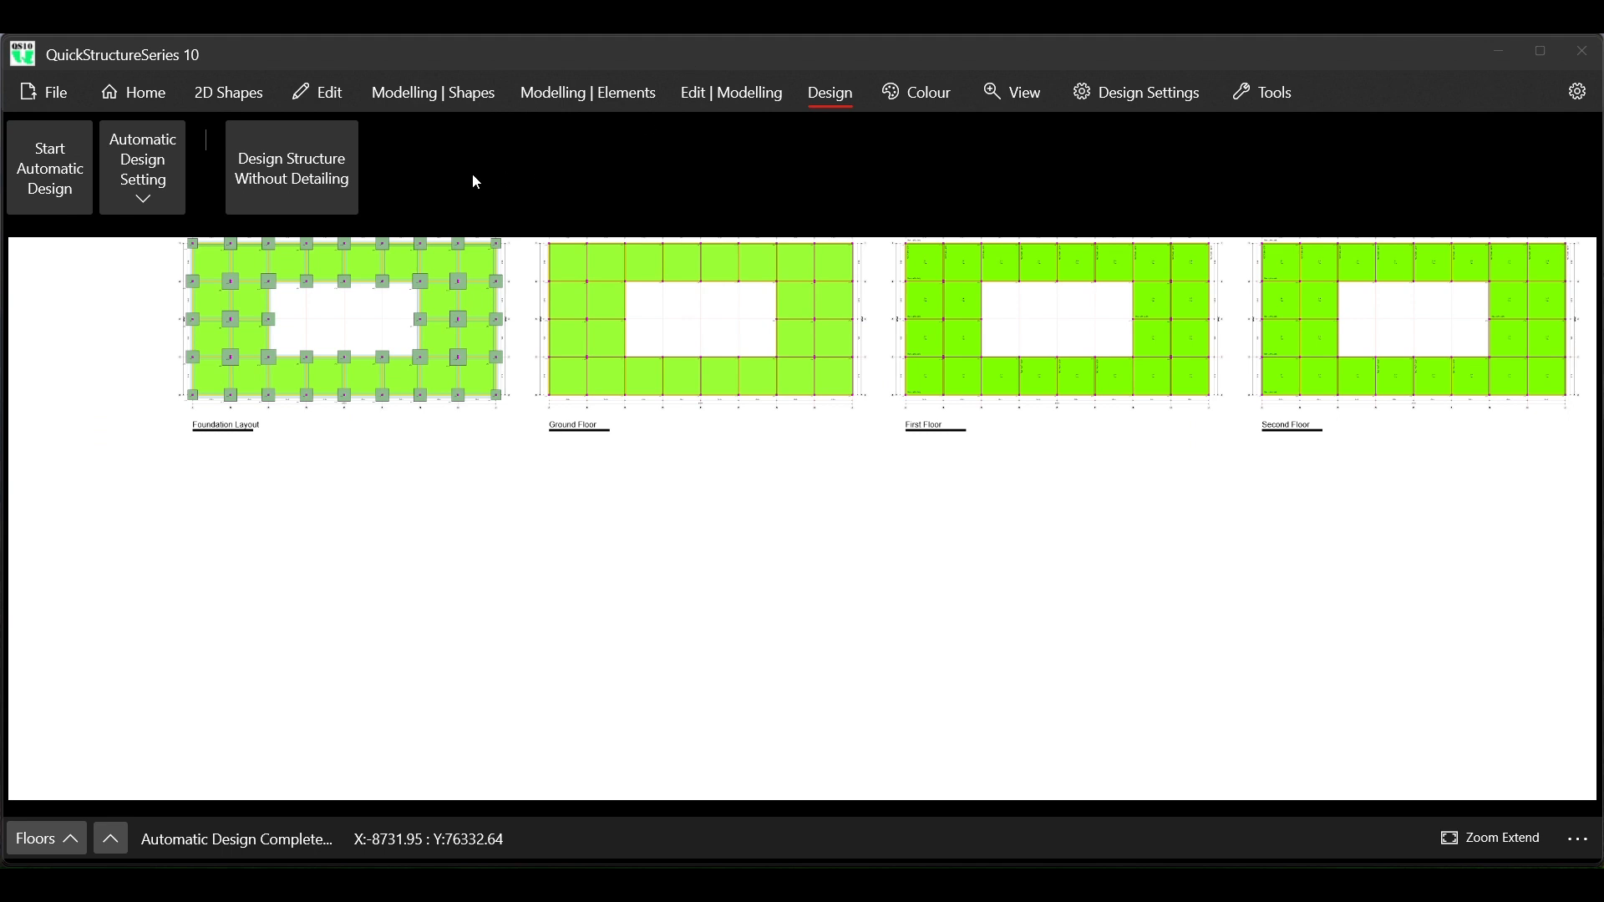
left_click(159, 190)
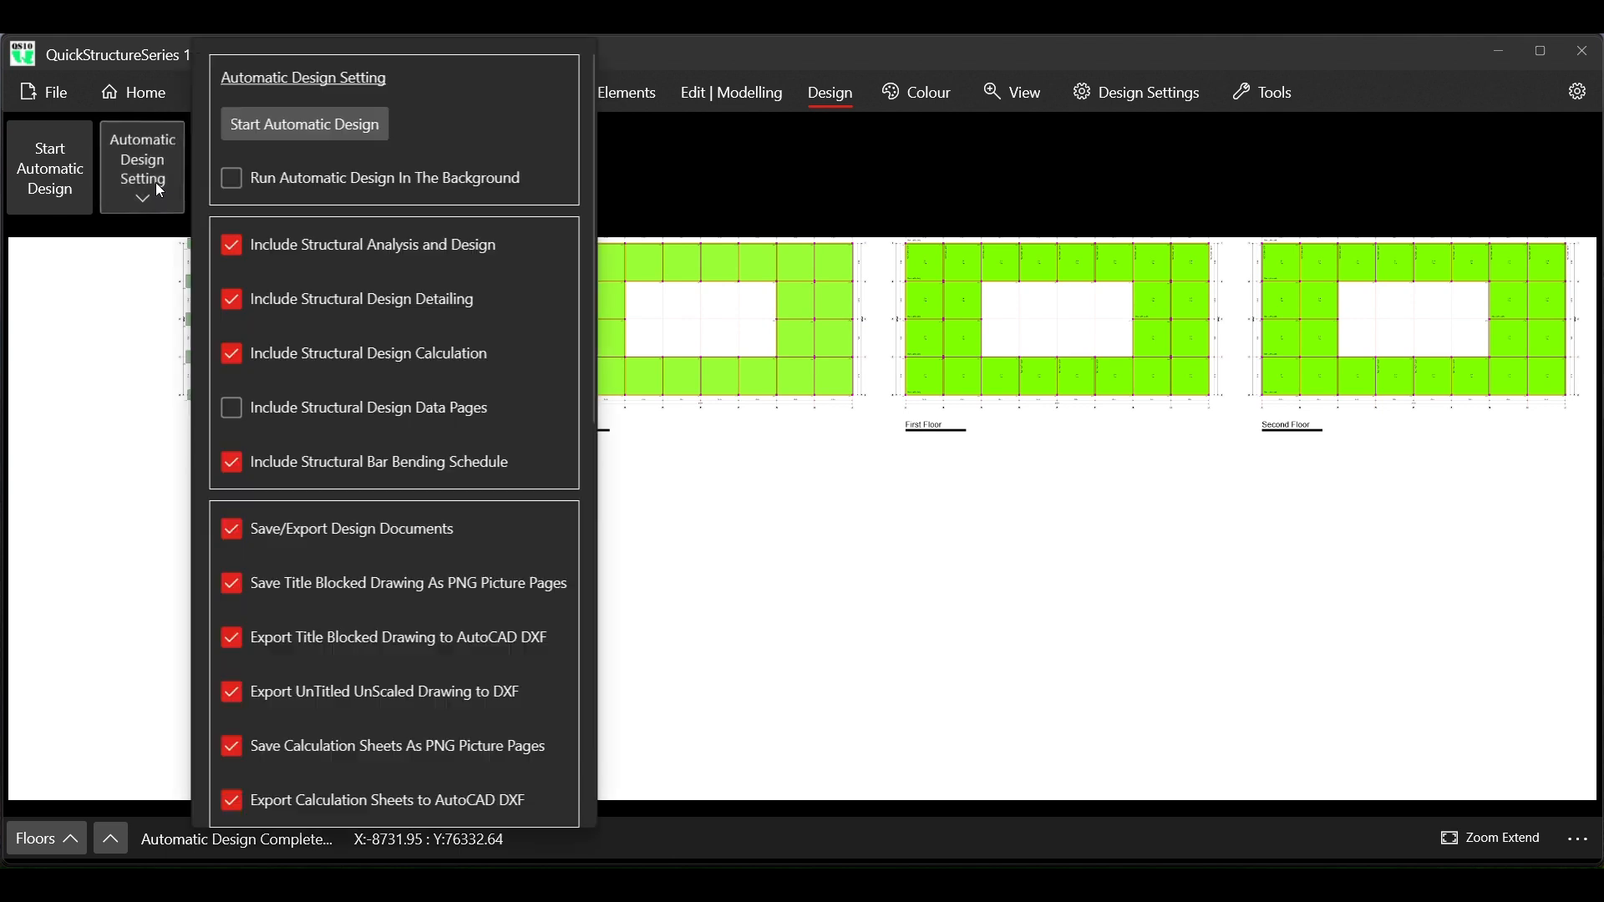
scroll(291, 579, "down", 8)
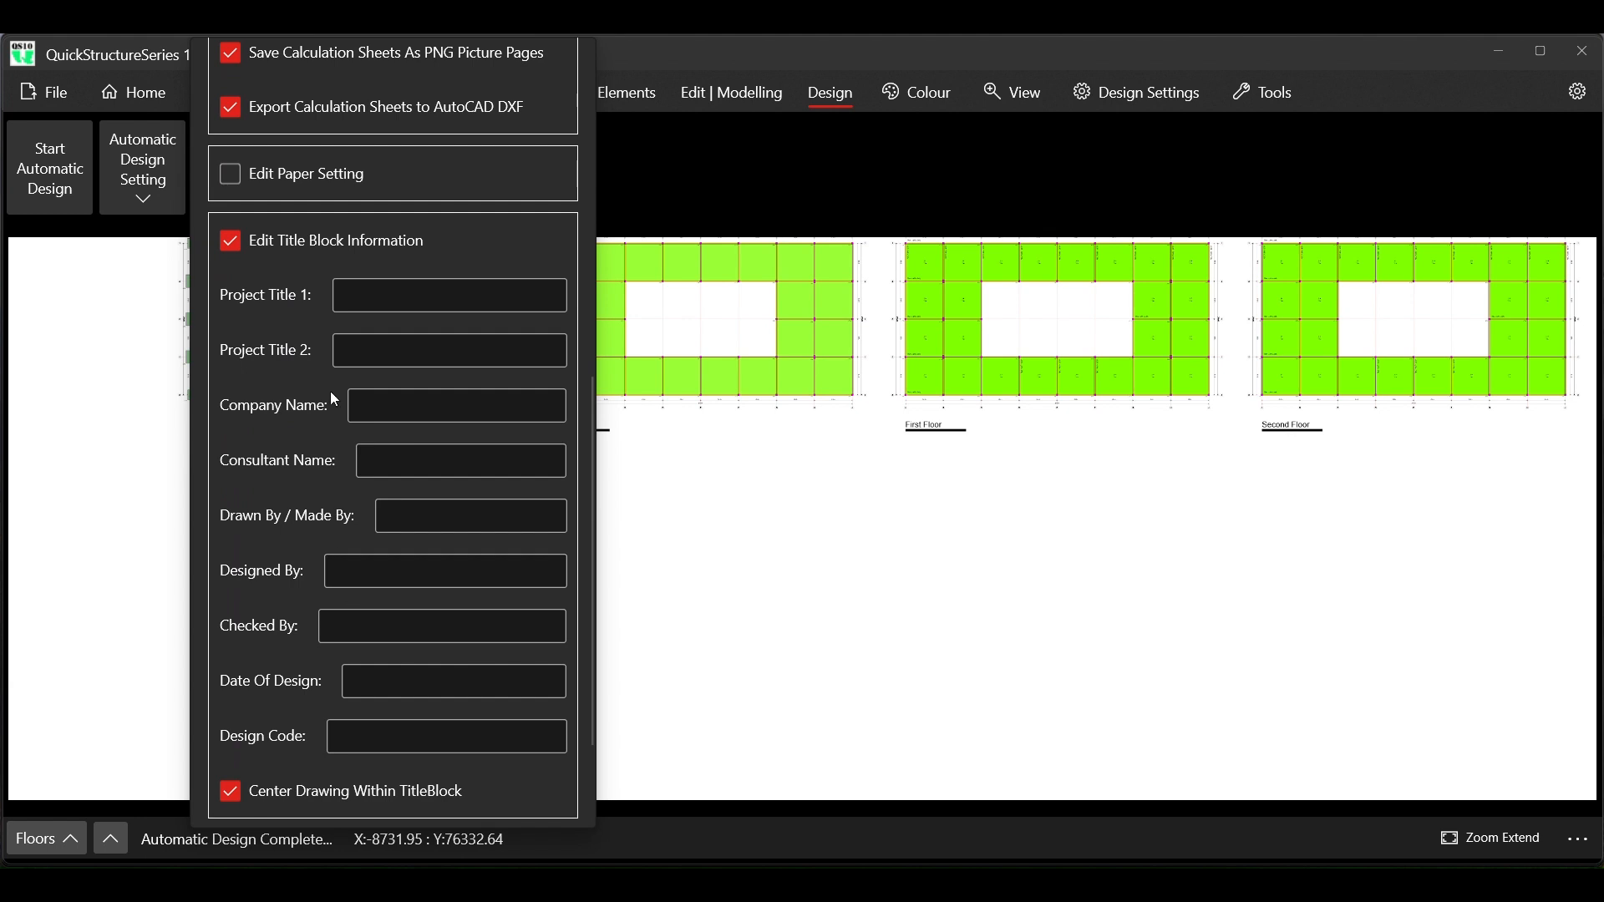
scroll(268, 358, "up", 8)
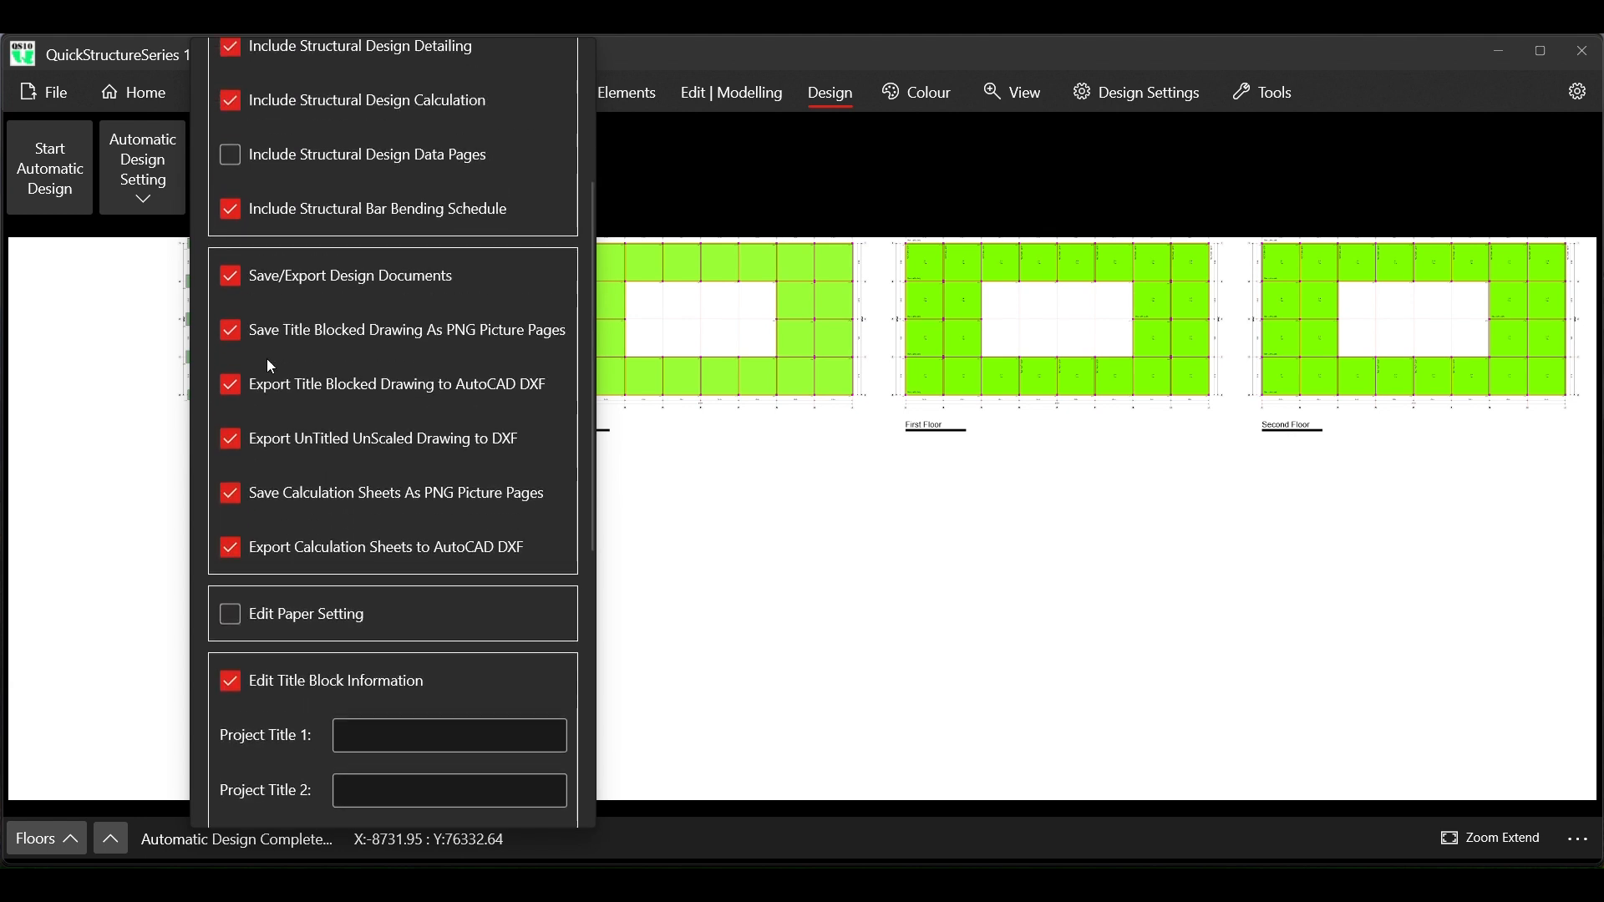
left_click(242, 465)
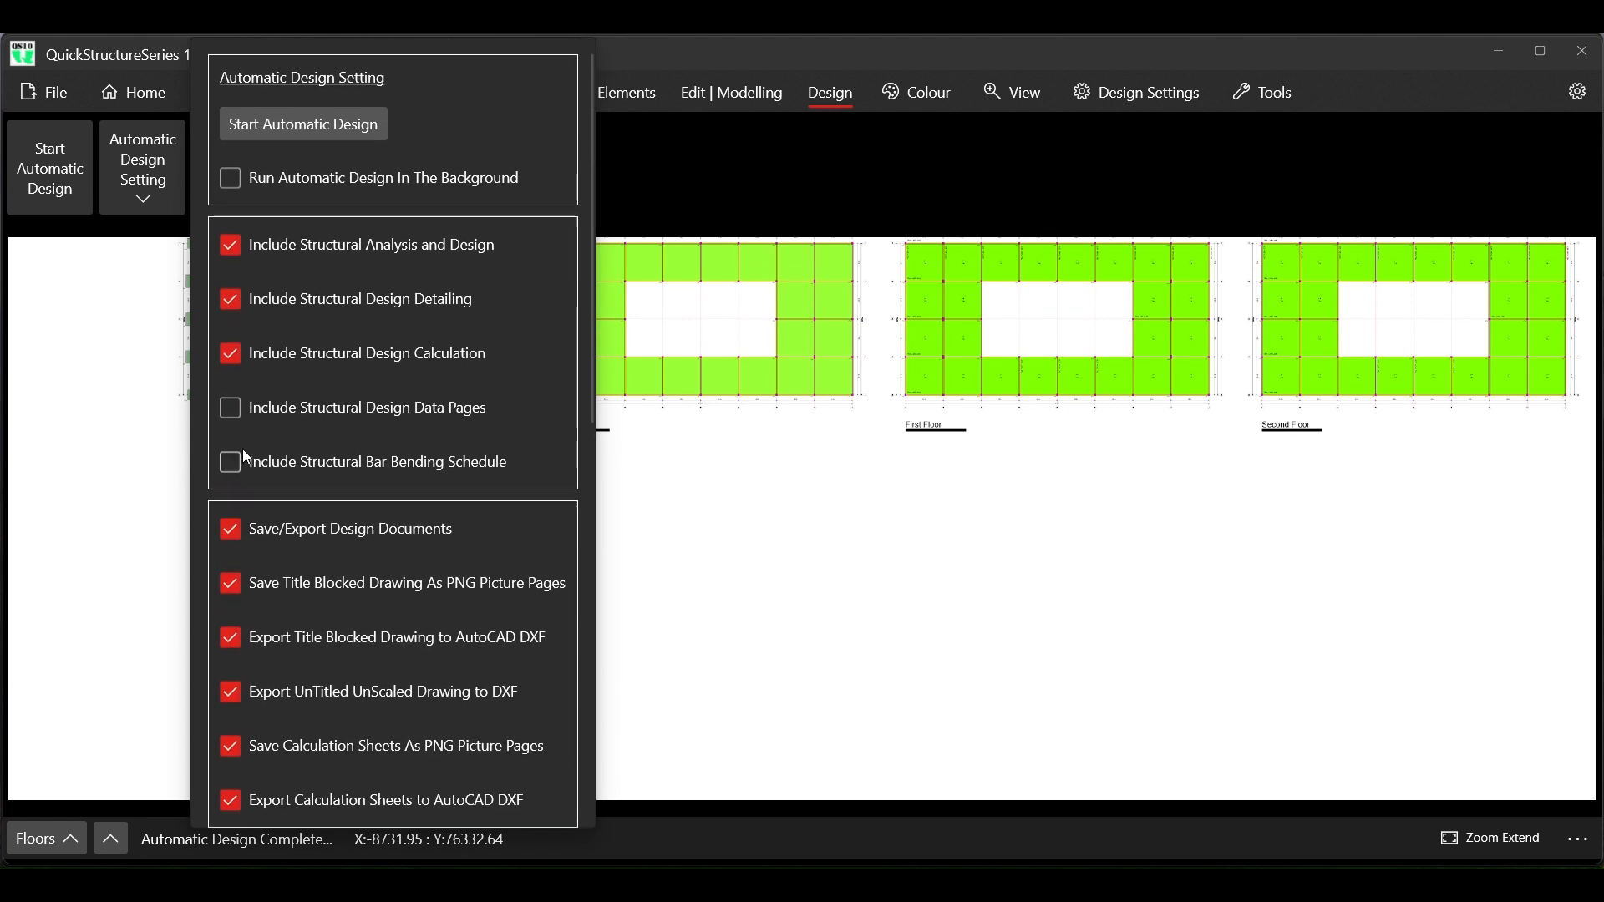
Run the automatic building design, decline saving or exporting the design documents, and close the design settings
left_click(313, 127)
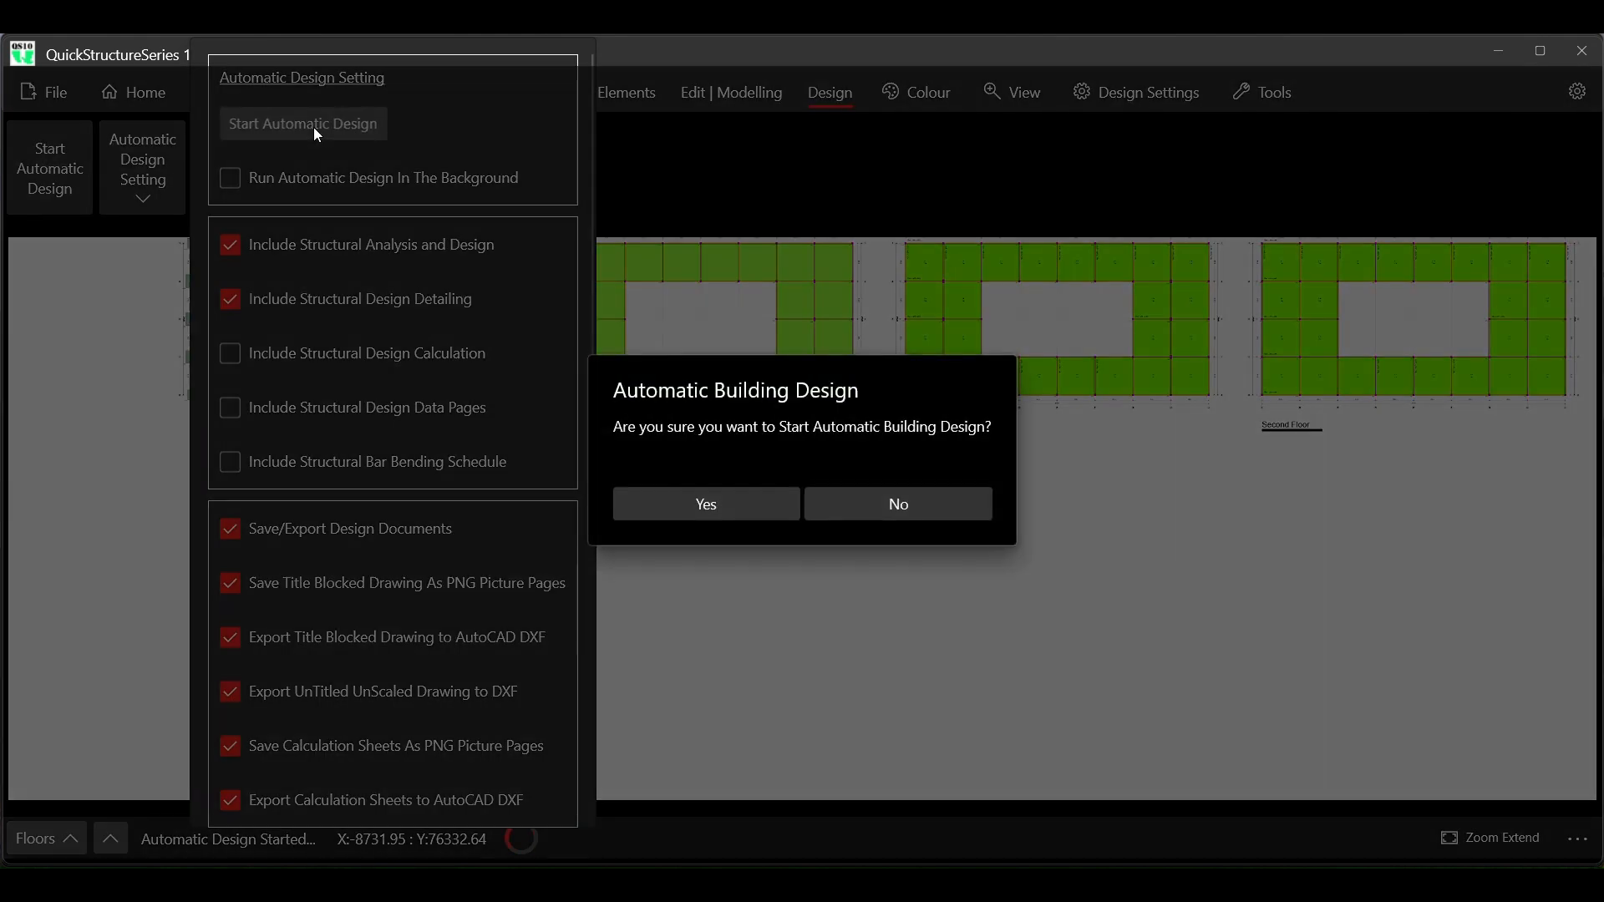
left_click(708, 503)
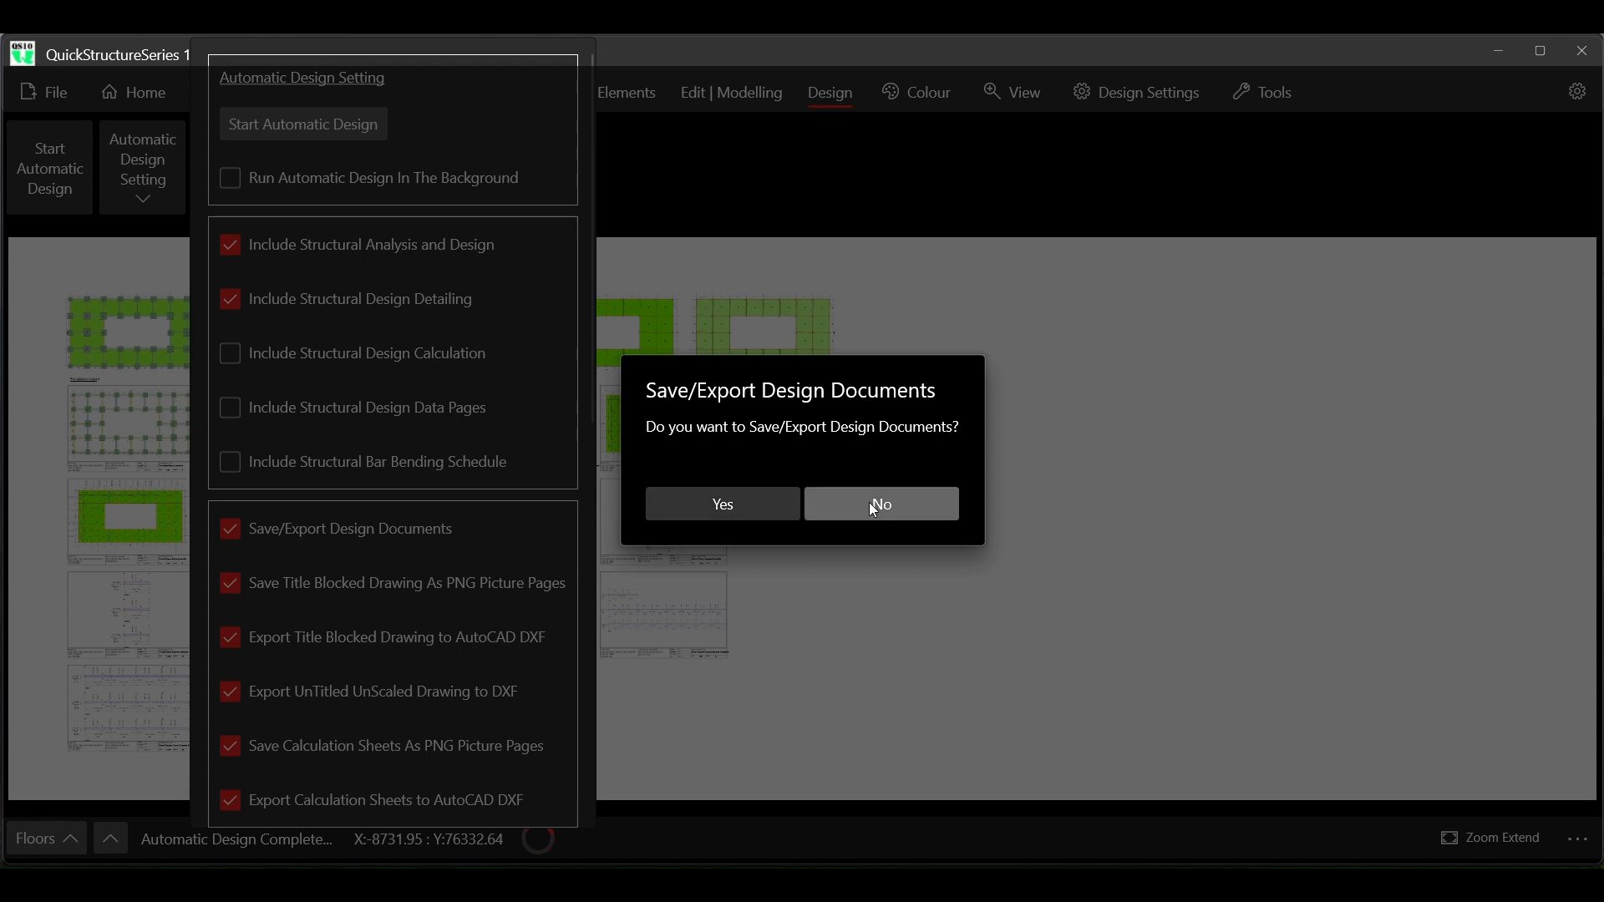
left_click(873, 506)
left_click(843, 208)
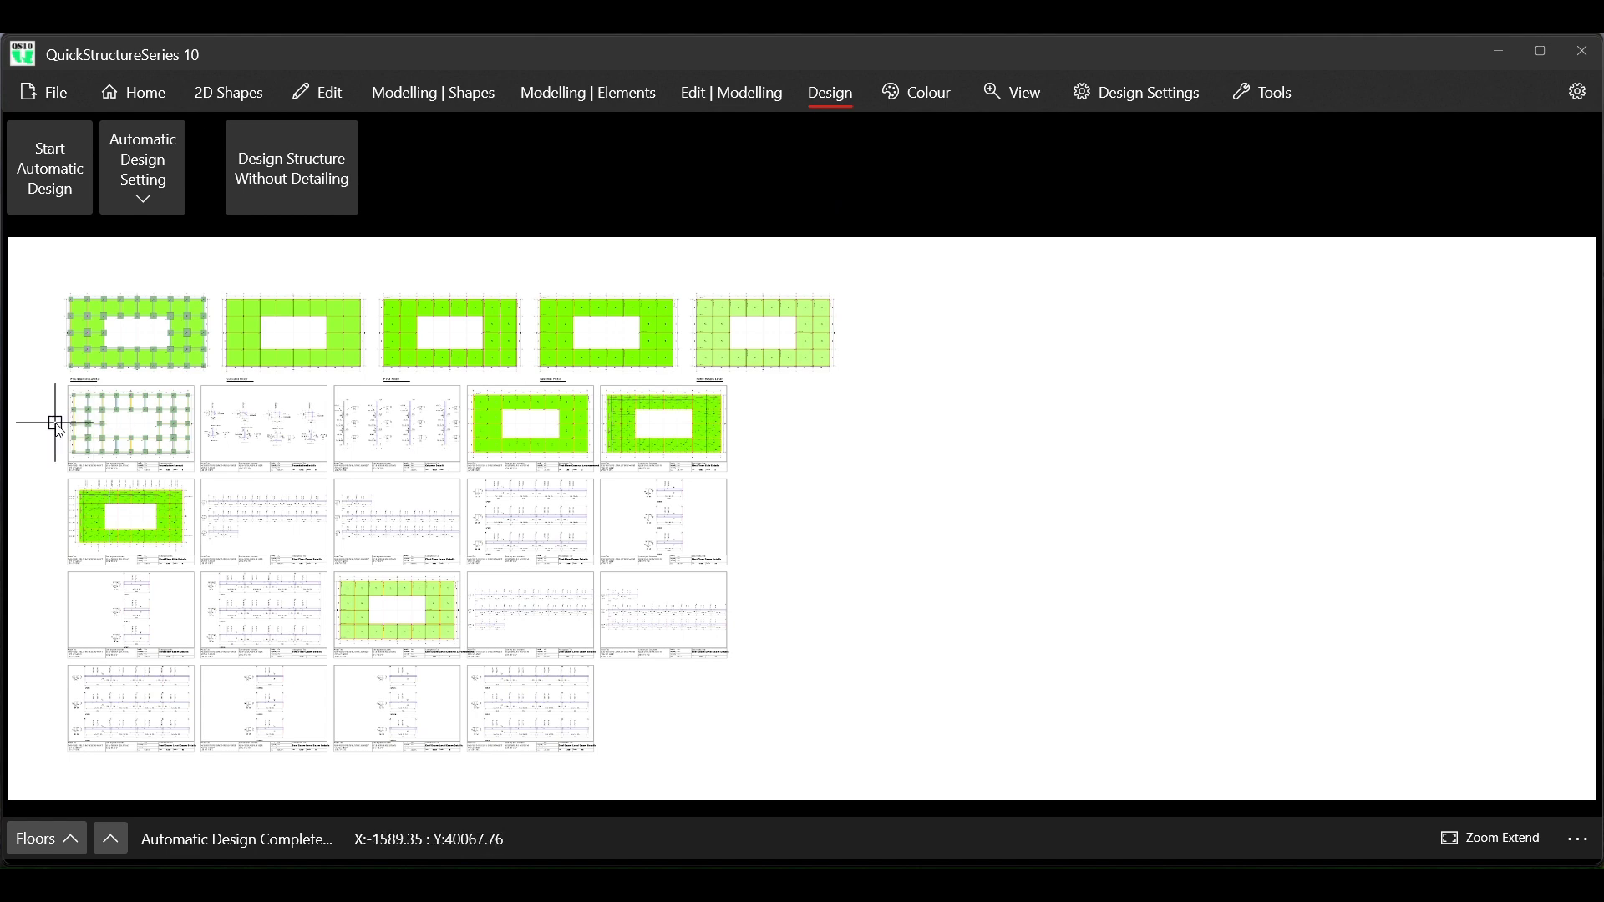
Cancel all active commands and turn off the grid display behind the generated drawing sheets
scroll(55, 426, "up", 5)
scroll(55, 426, "up", 1)
scroll(55, 426, "up", 1)
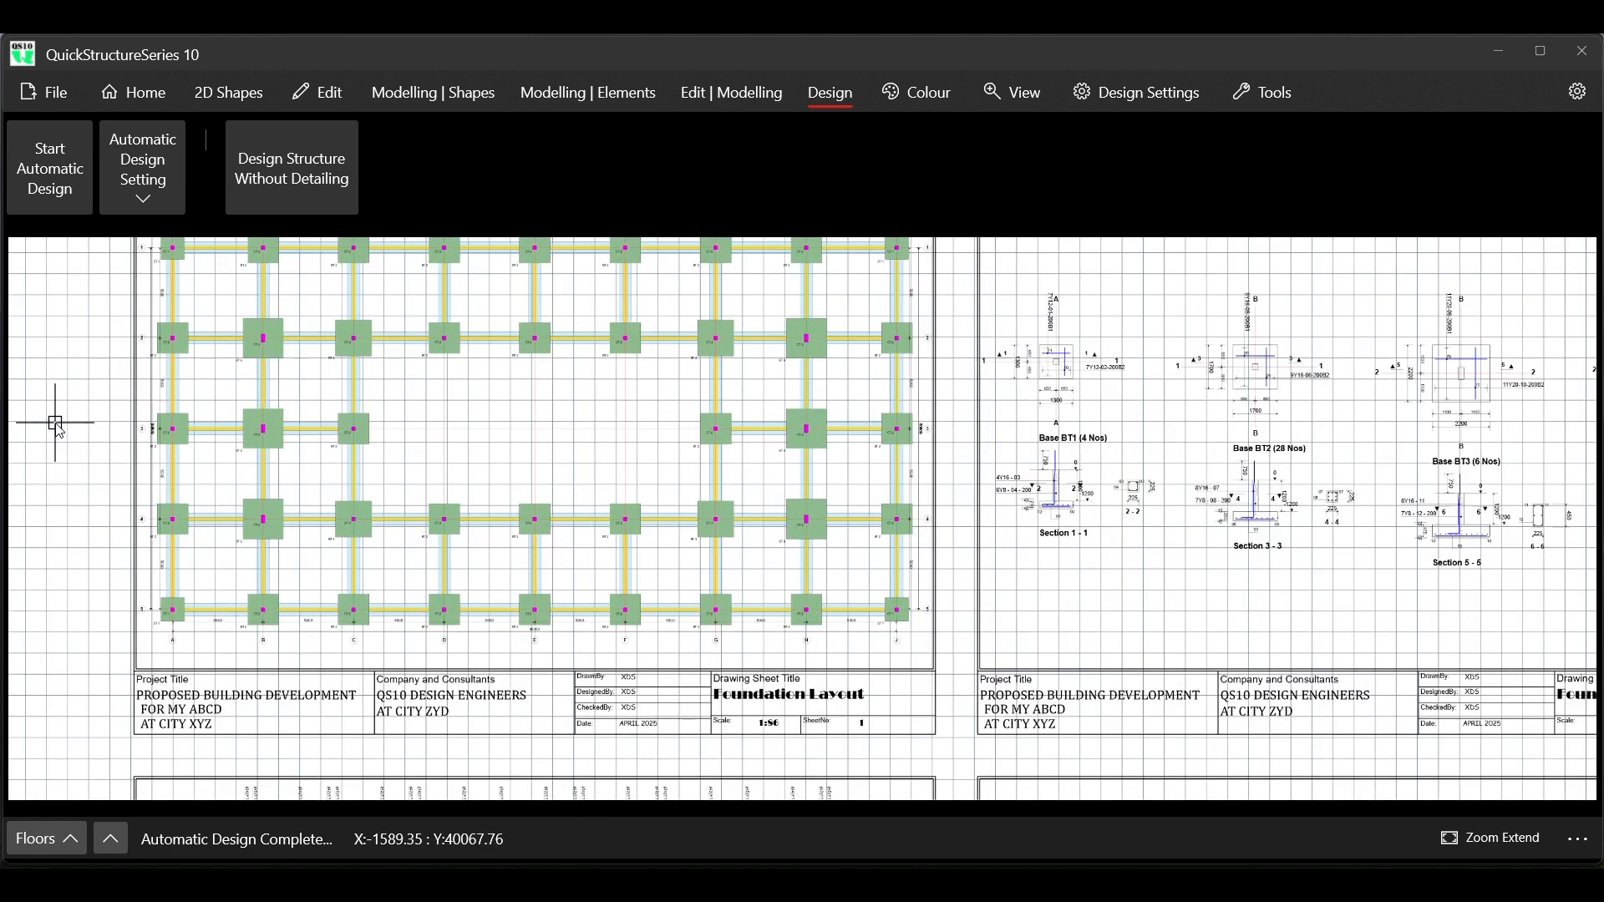
right_click(58, 430)
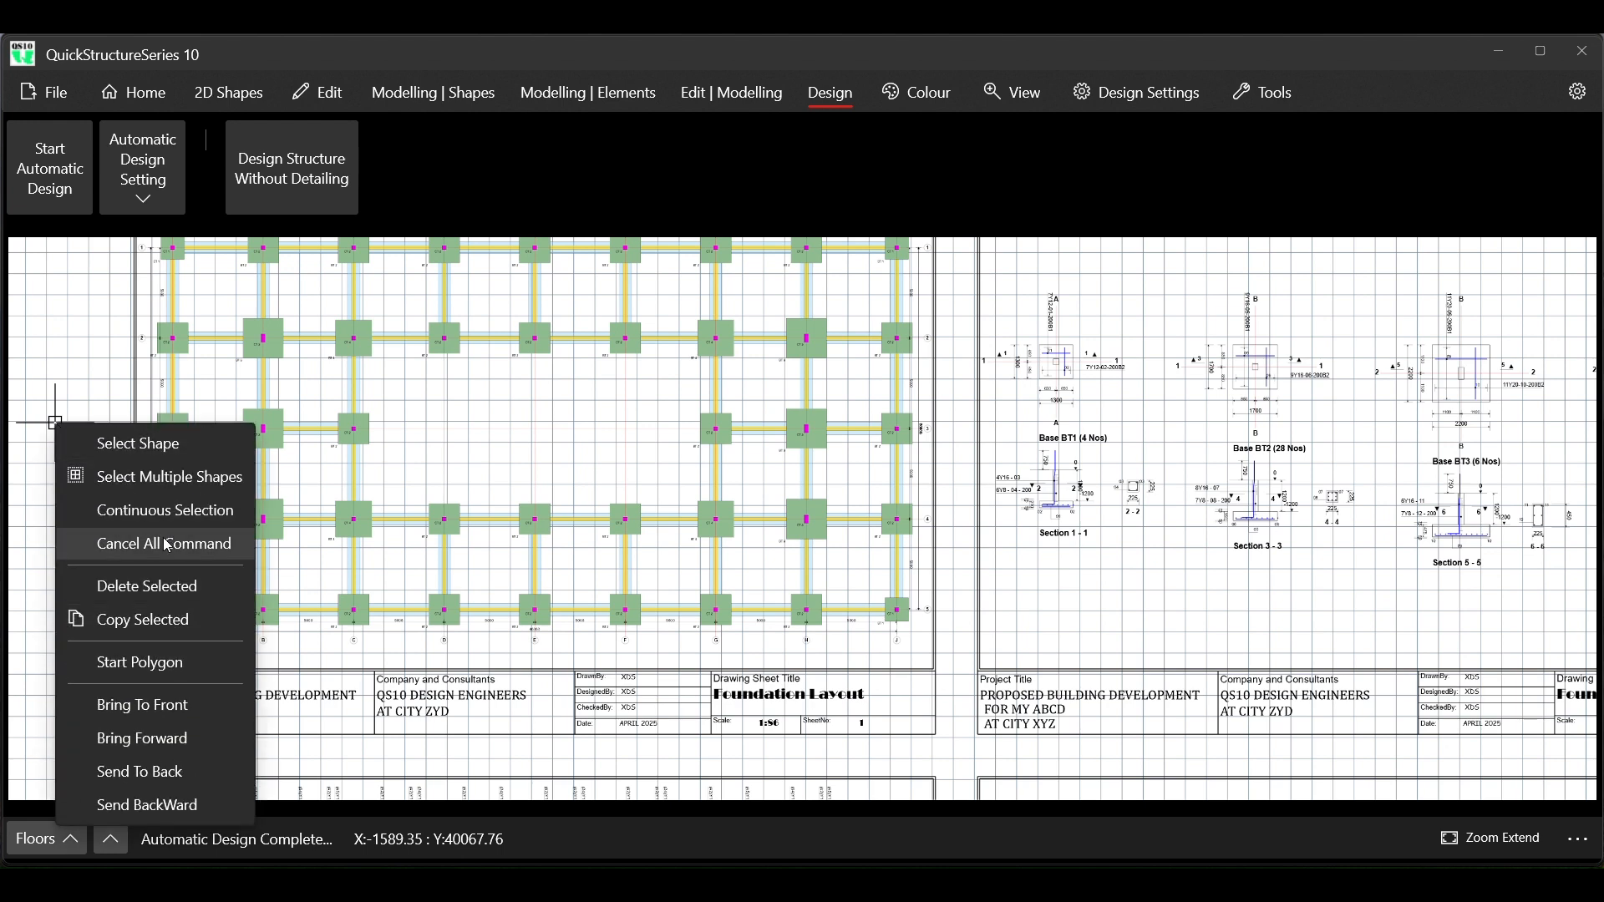
left_click(167, 545)
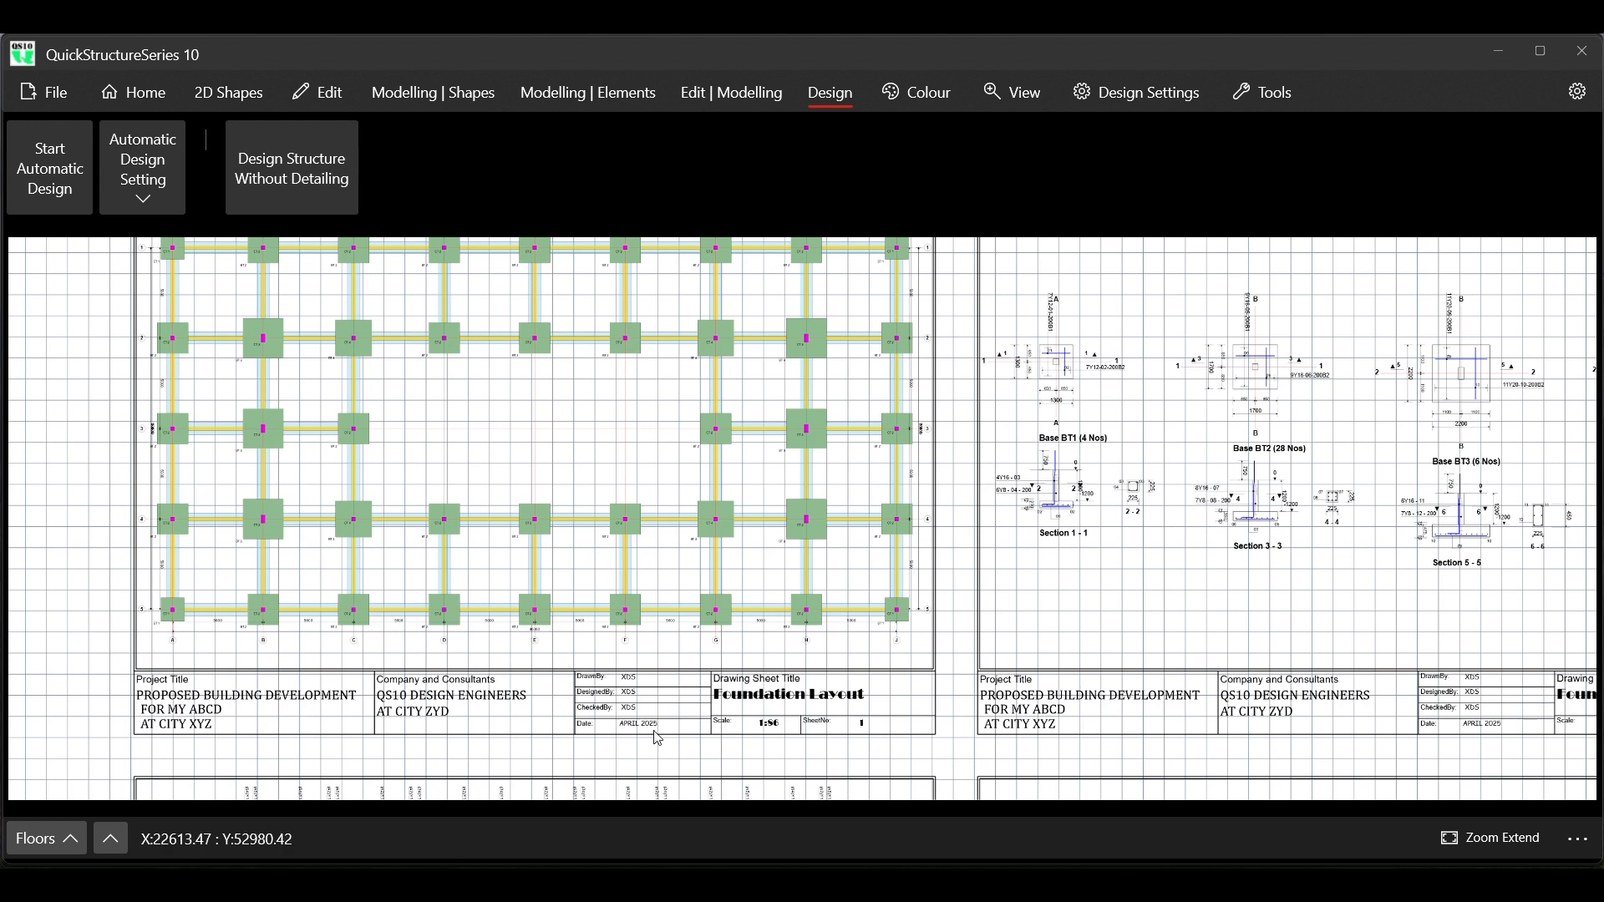
left_click(1577, 839)
scroll(1454, 684, "down", 1)
scroll(1454, 684, "down", 2)
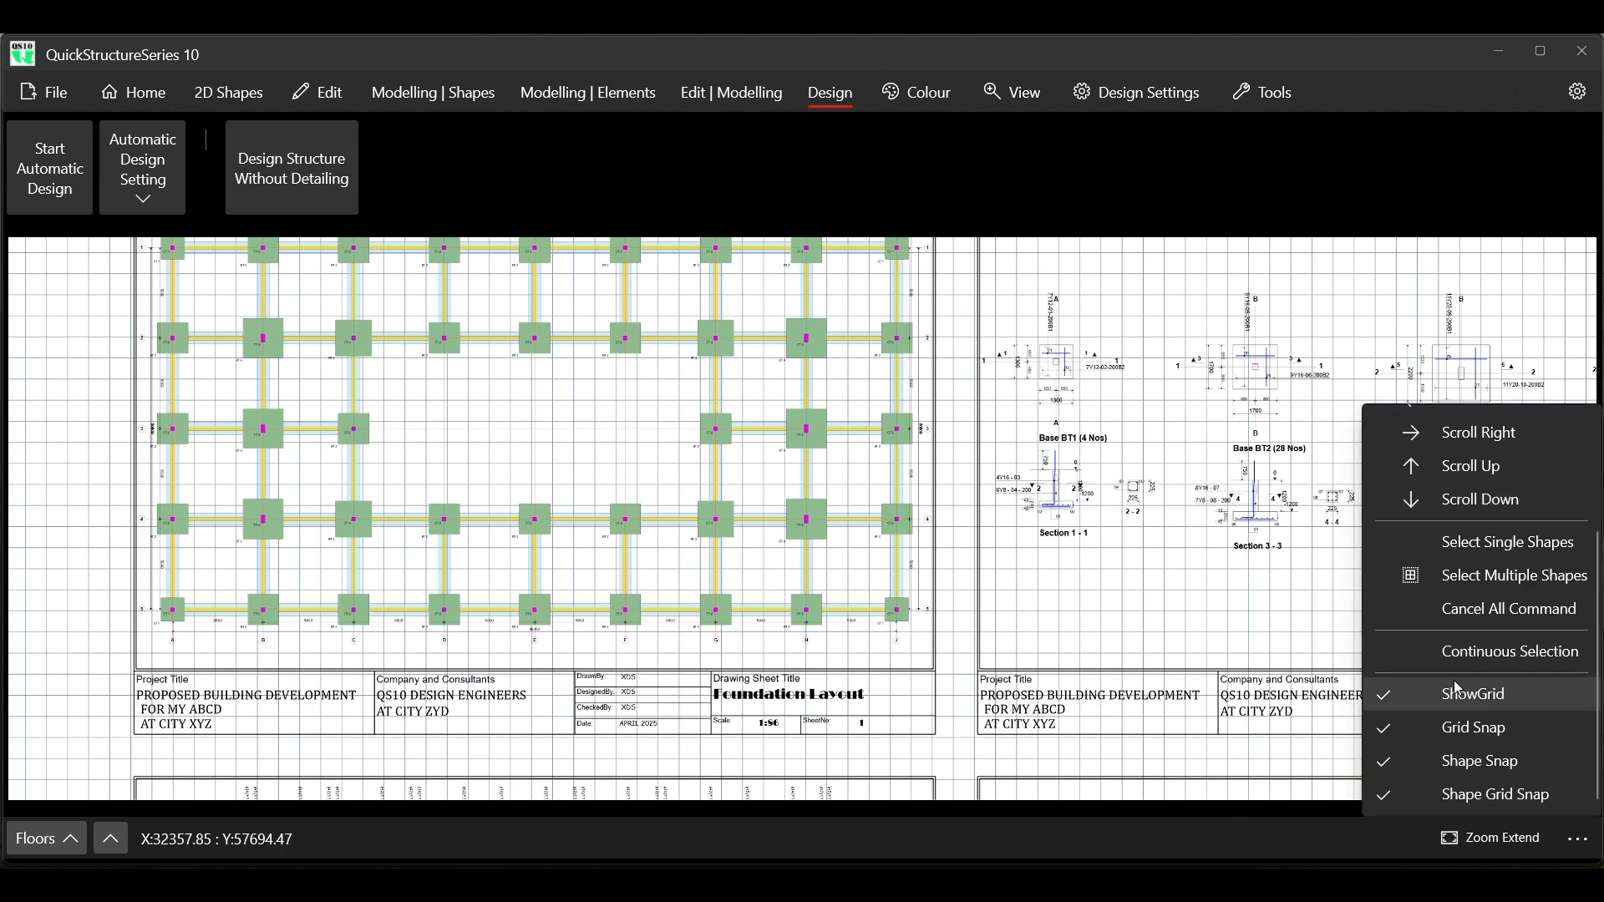
left_click(1455, 694)
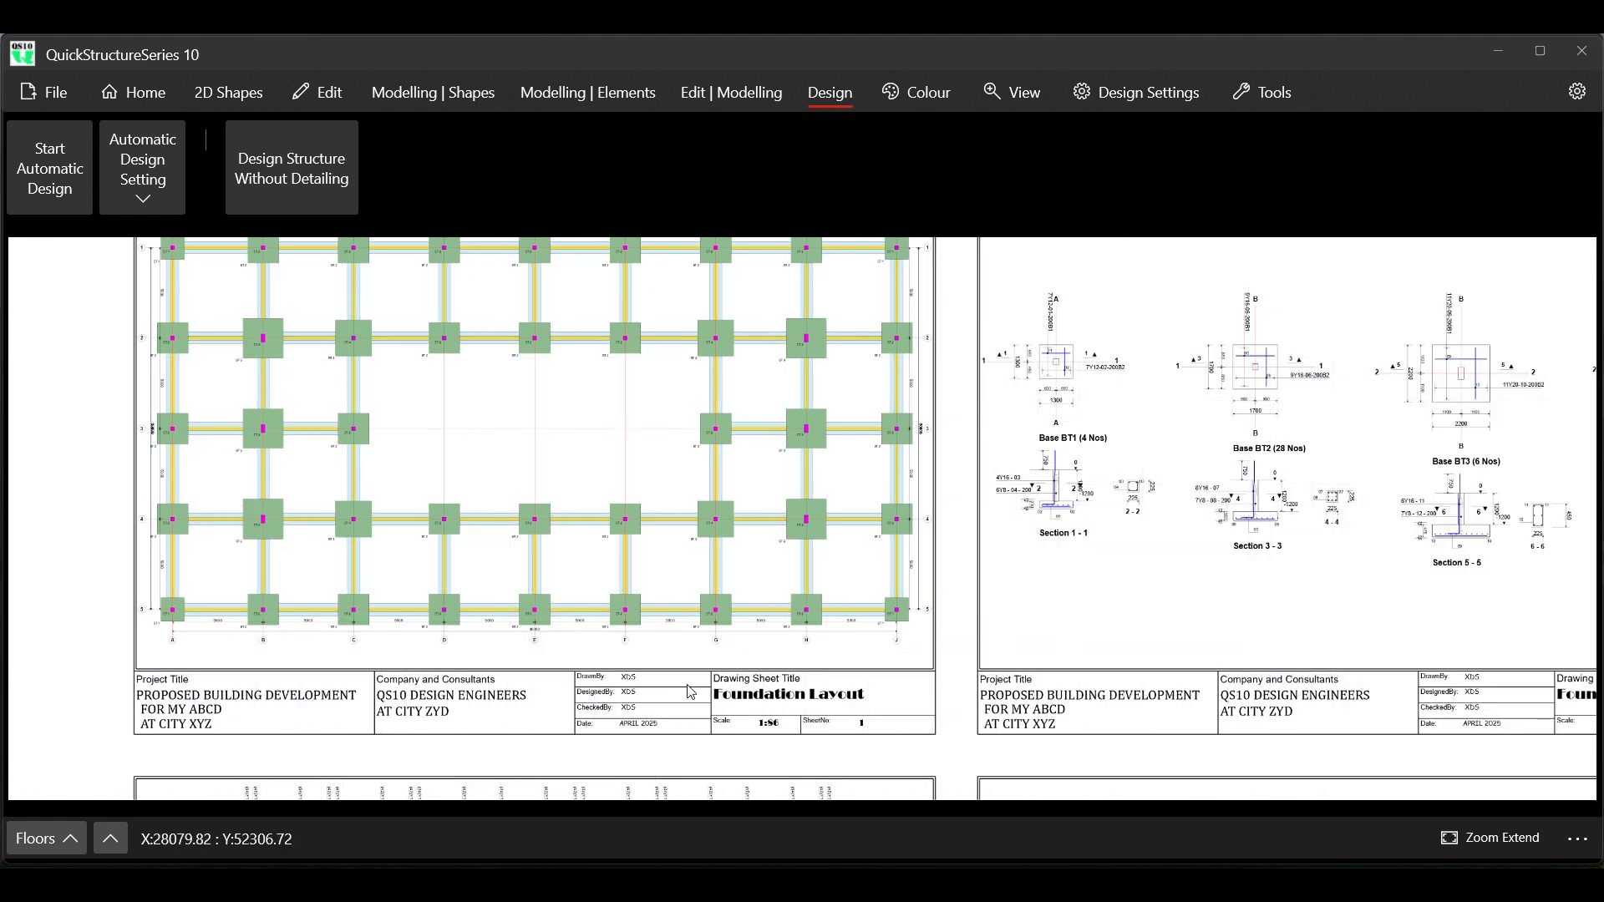
Compare the Foundation Layout sheet's title block with the one in the open QS10 Design For Client XYZ Modelling 1.qtf window, and return
scroll(756, 711, "up", 2)
scroll(756, 711, "down", 3)
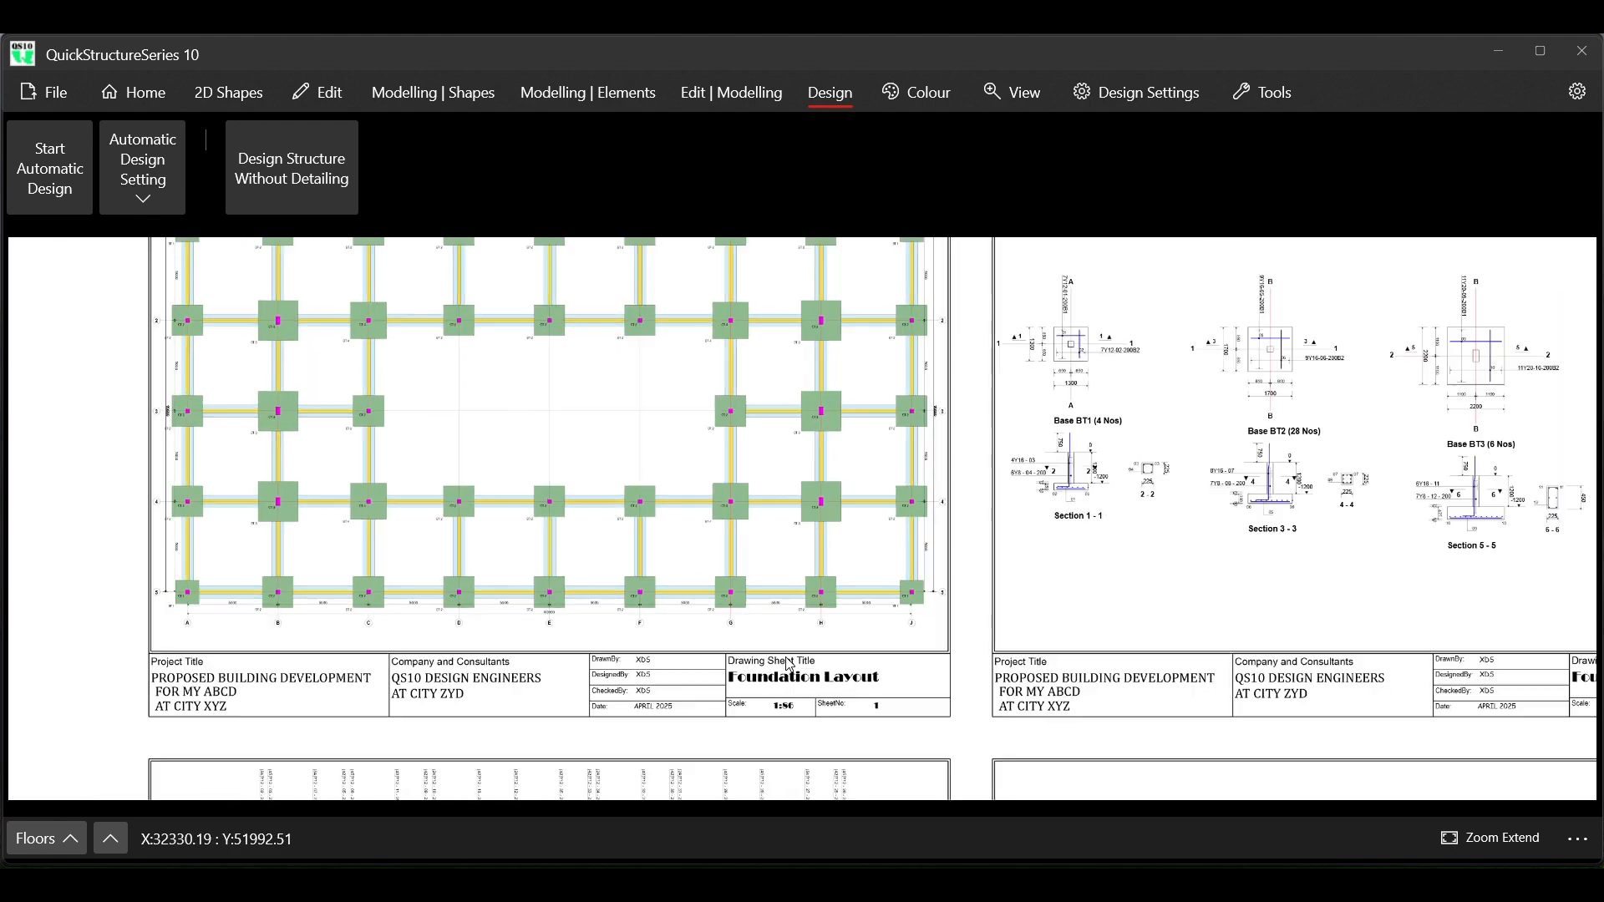
scroll(389, 724, "up", 5)
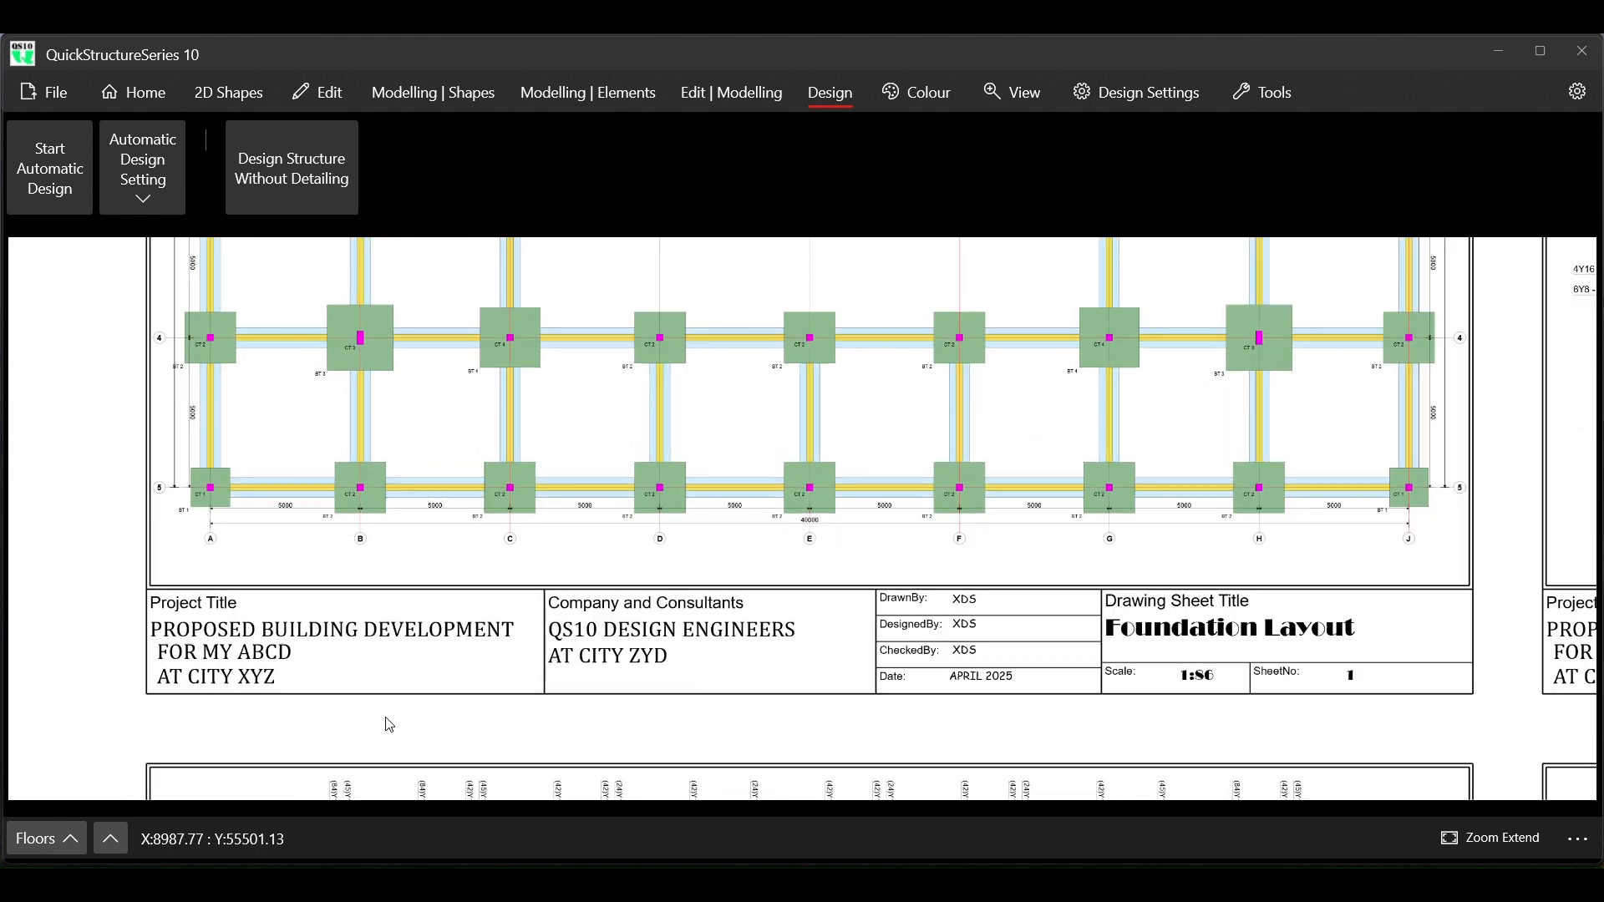
scroll(390, 723, "down", 3)
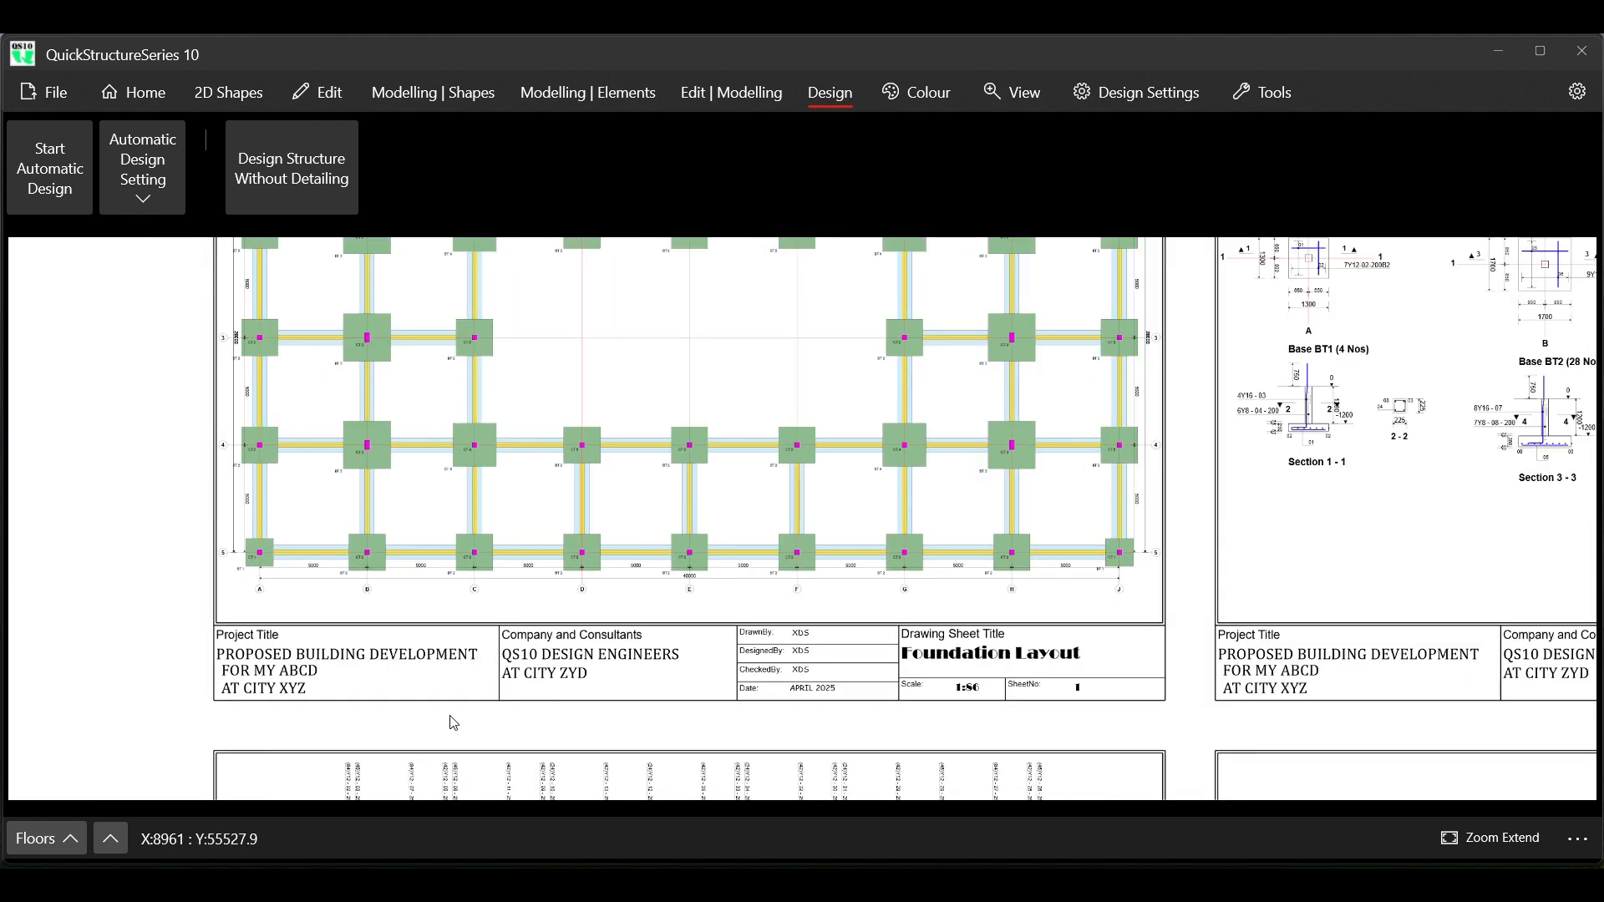
scroll(1118, 663, "up", 1)
scroll(1118, 663, "up", 3)
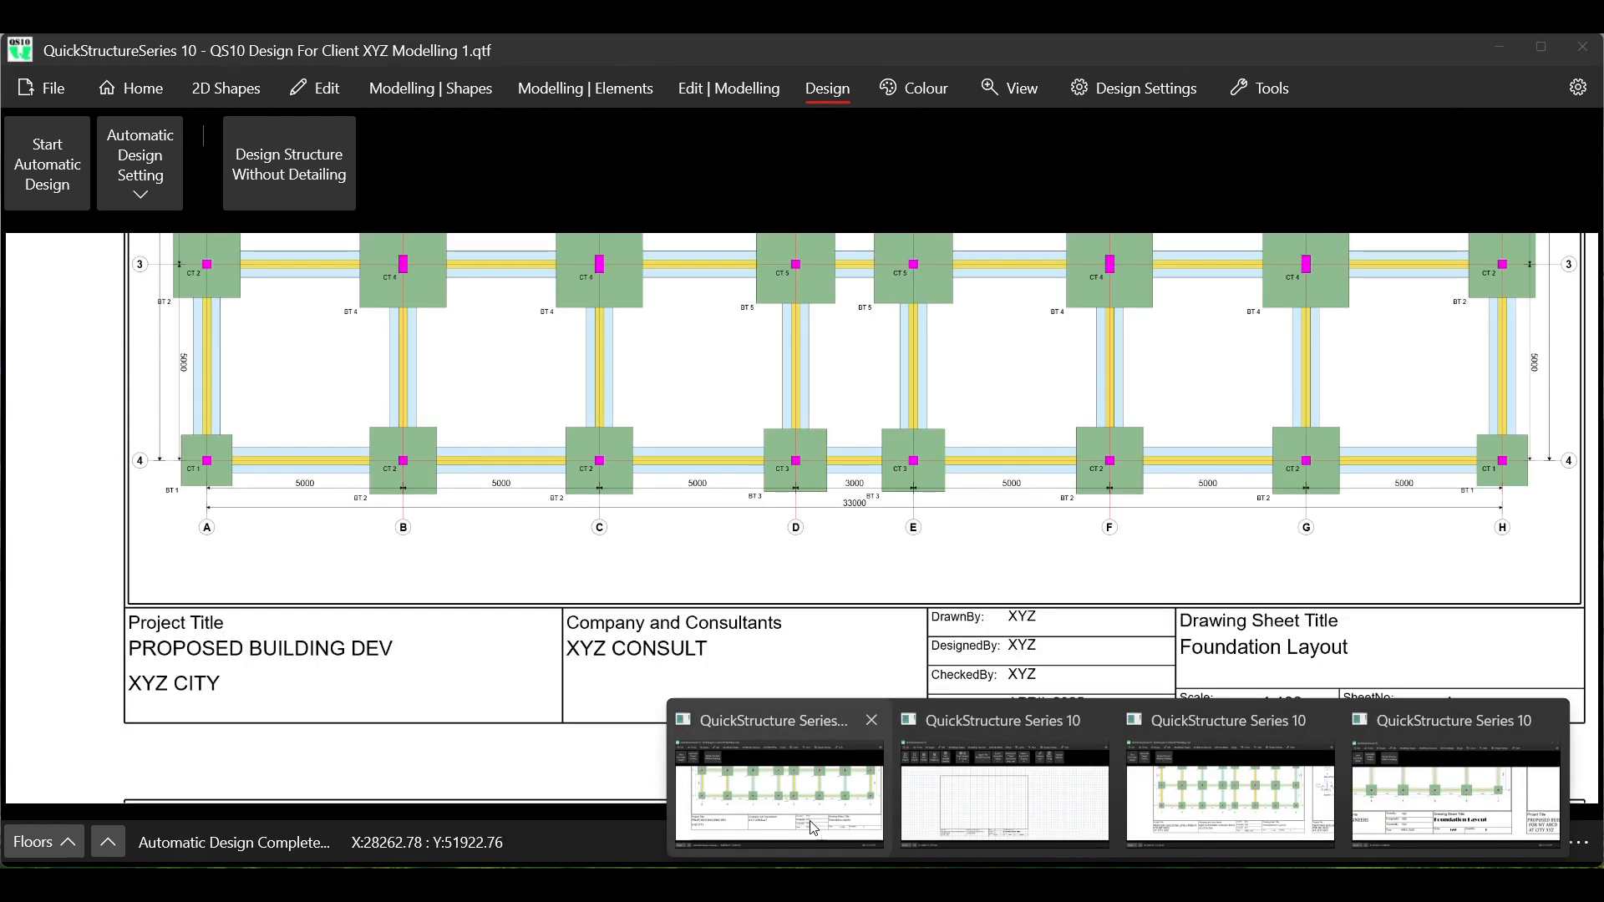
left_click(813, 827)
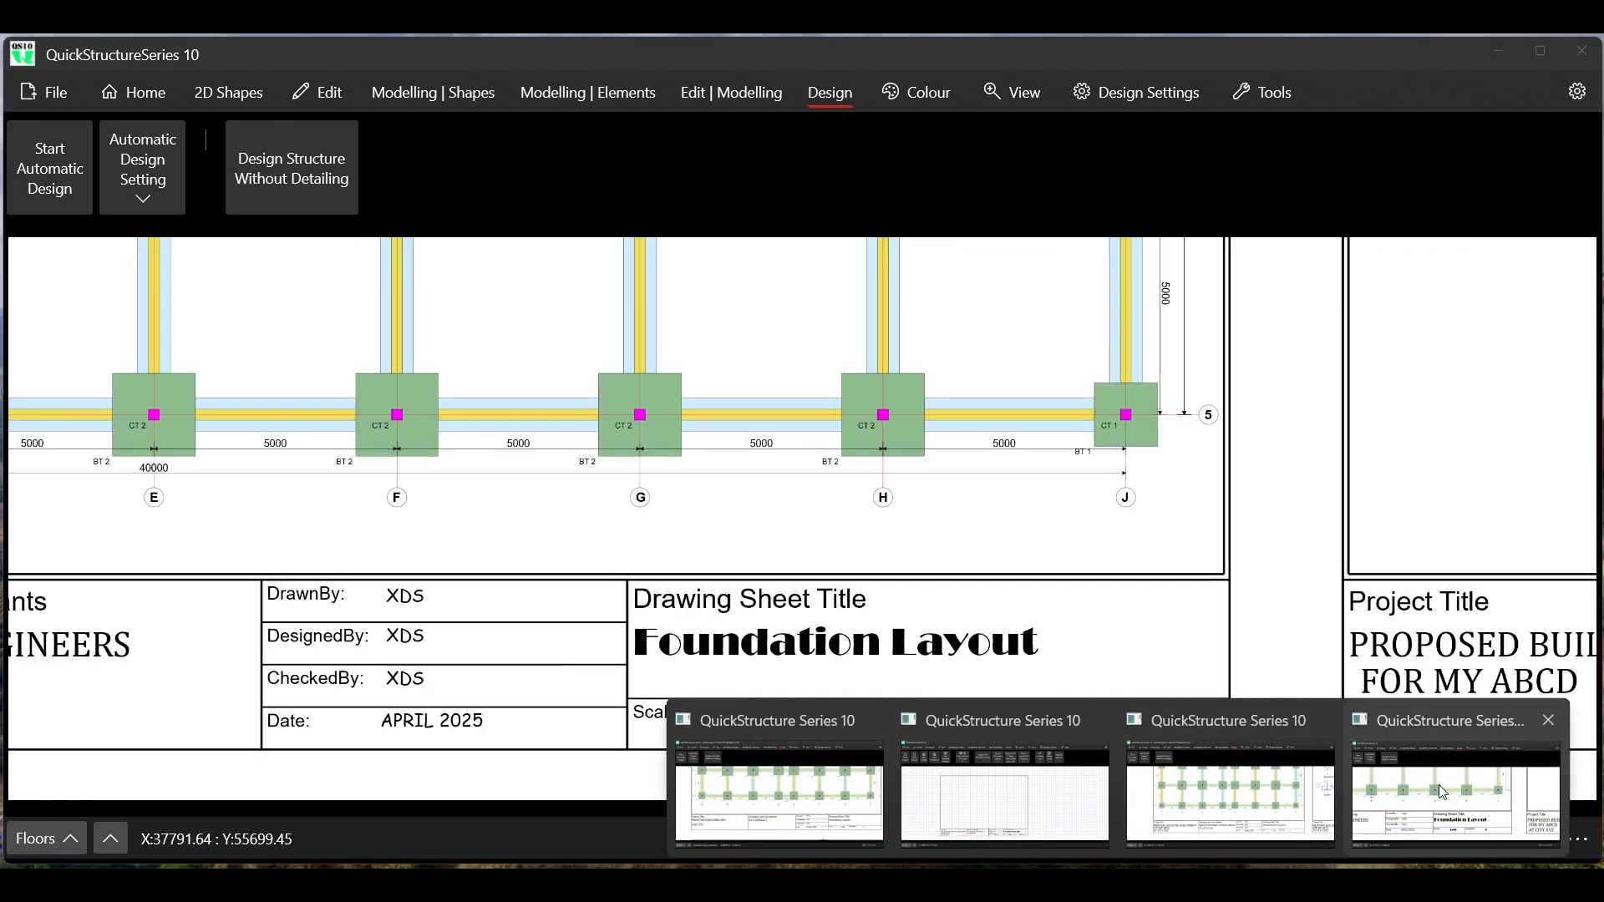
left_click(1439, 791)
Examine the title, scale and sheet number entries in the title blocks of the Foundation Details and neighbouring generated sheets
scroll(673, 564, "down", 2)
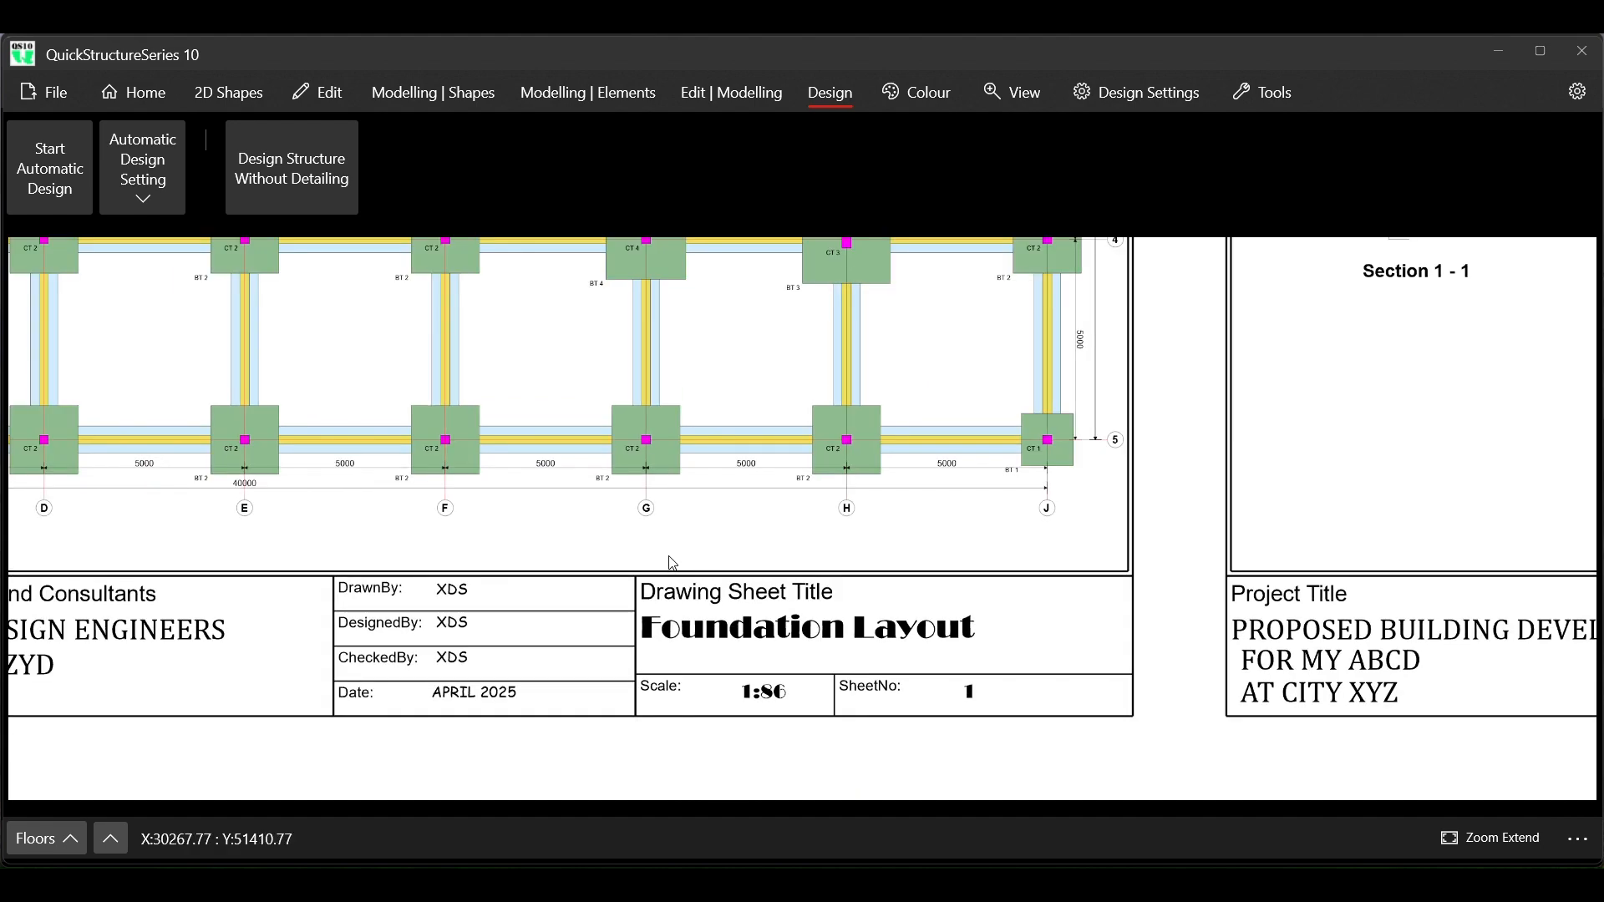
scroll(673, 564, "down", 5)
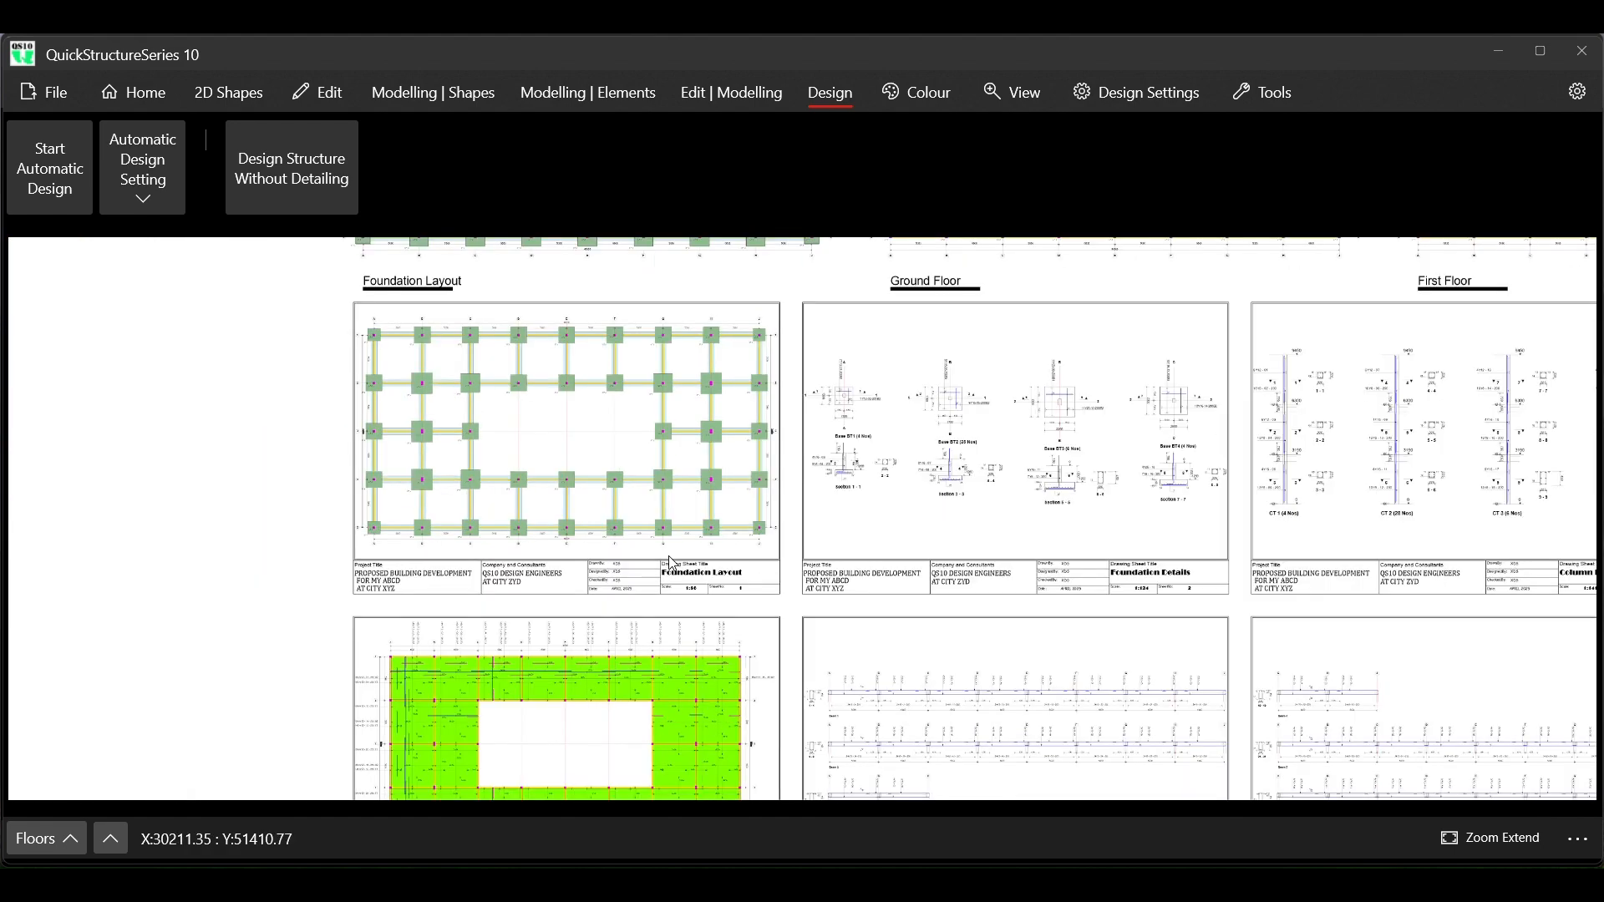
scroll(1109, 569, "up", 4)
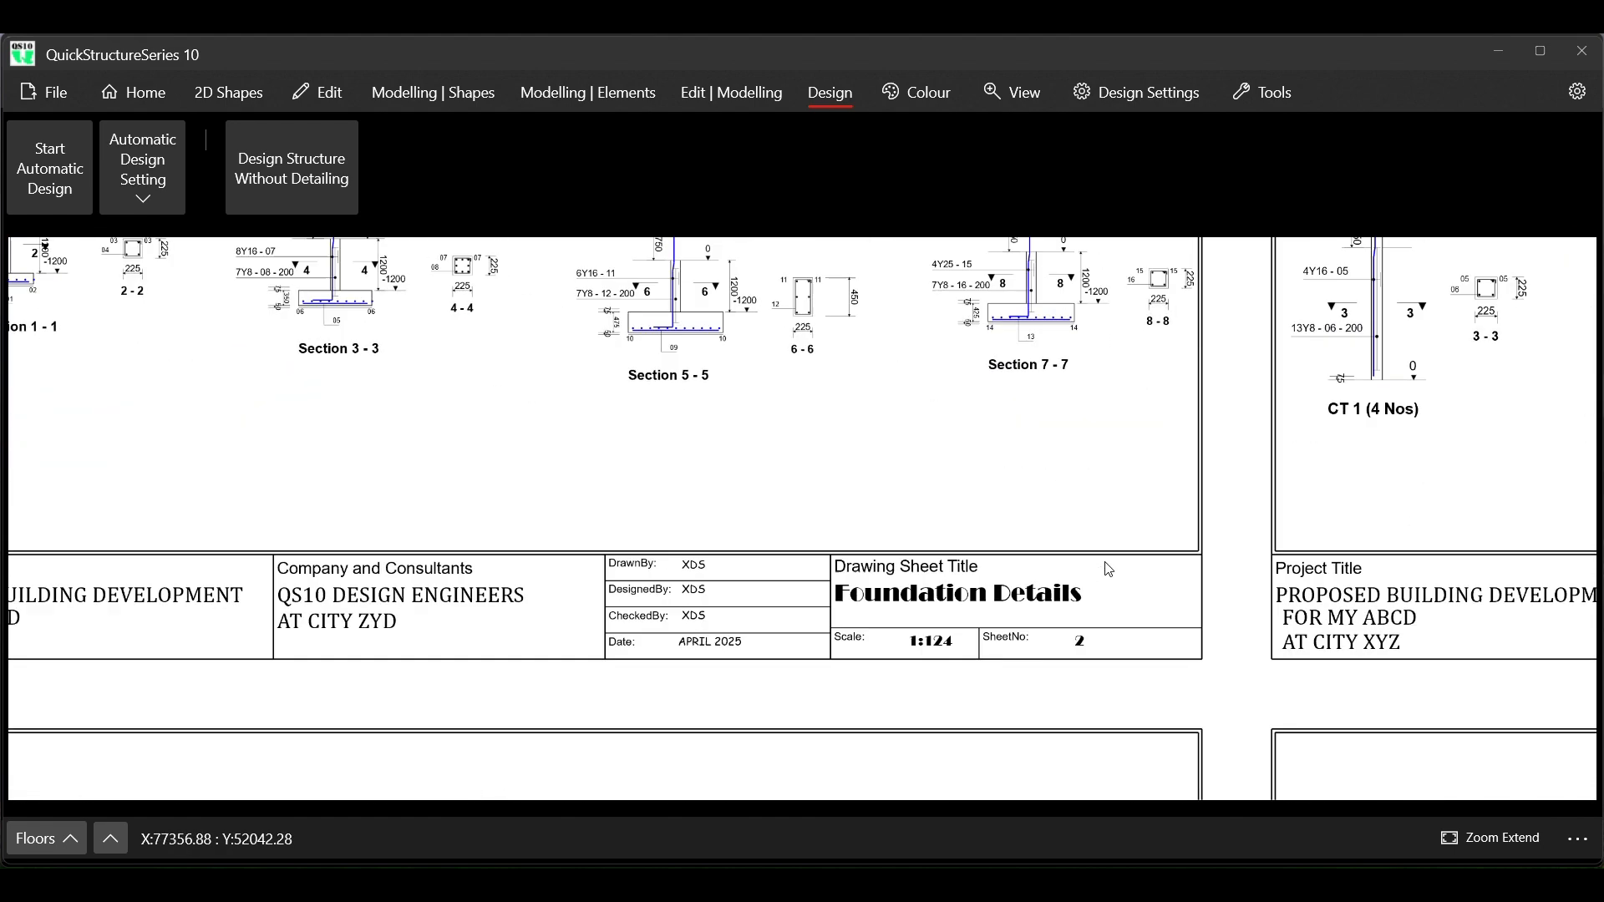
scroll(1109, 569, "up", 3)
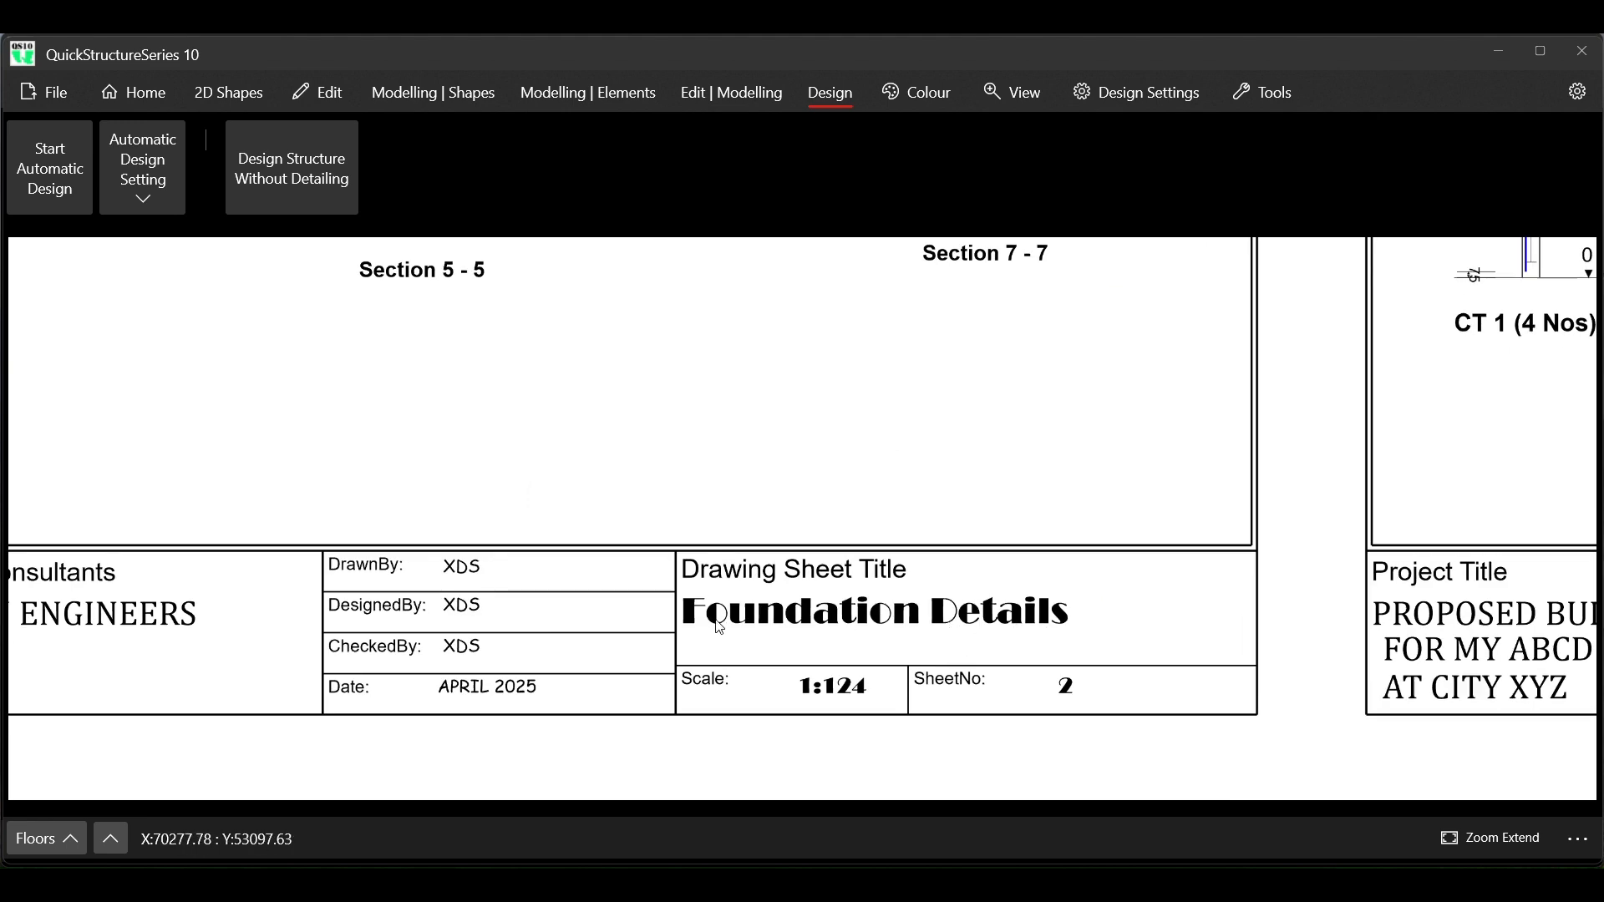
scroll(720, 627, "down", 5)
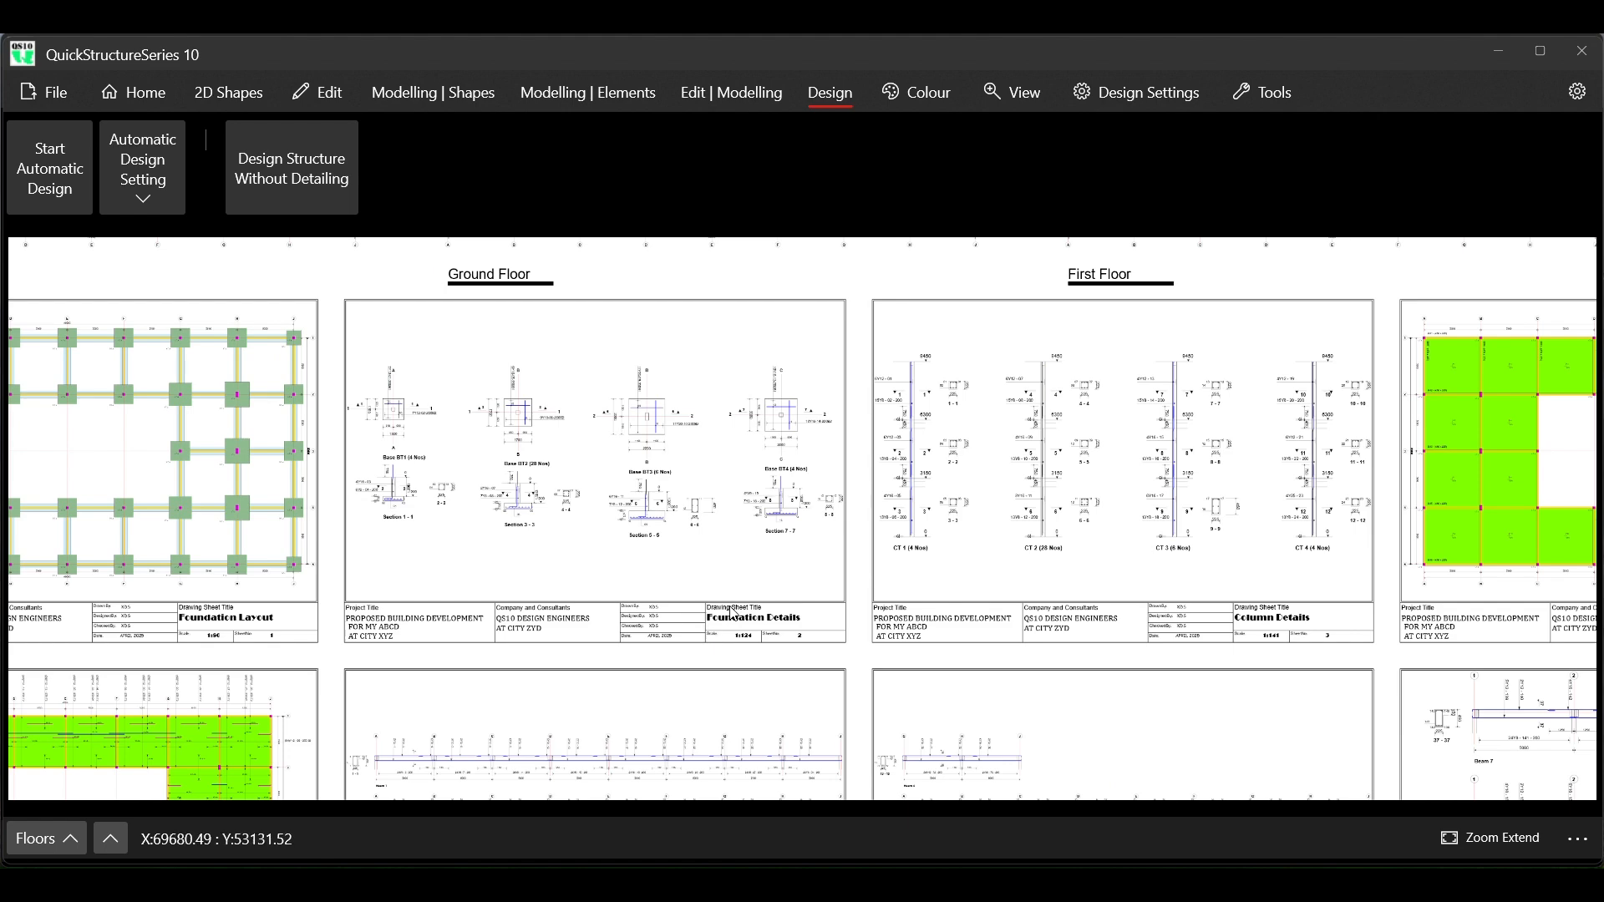
scroll(741, 606, "down", 2)
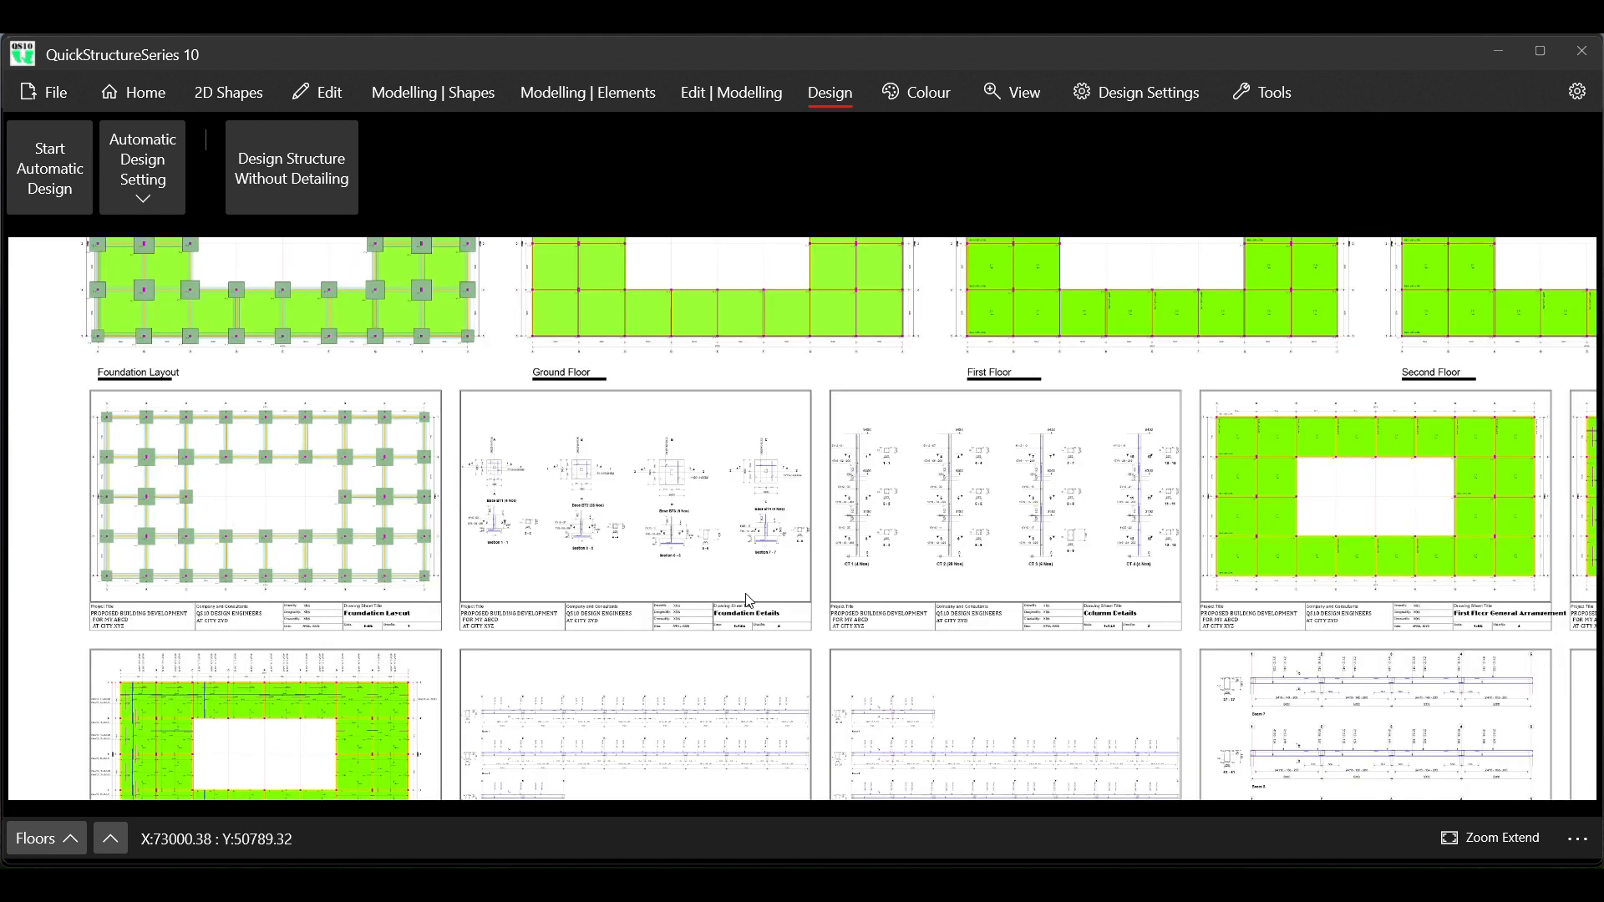
scroll(748, 600, "up", 3)
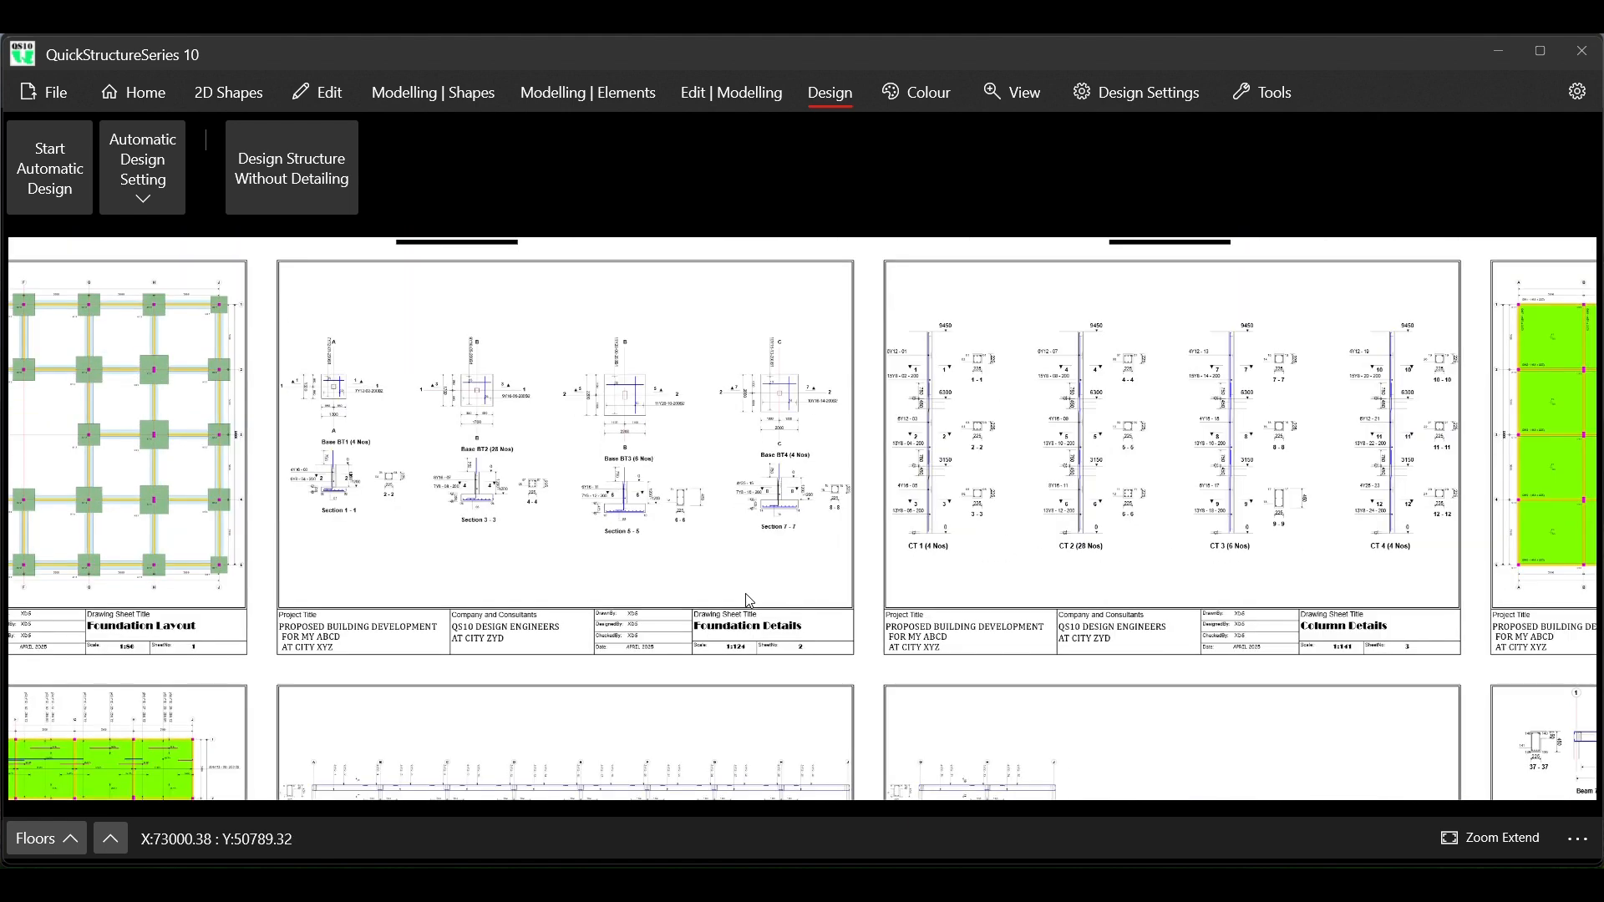
scroll(748, 600, "down", 5)
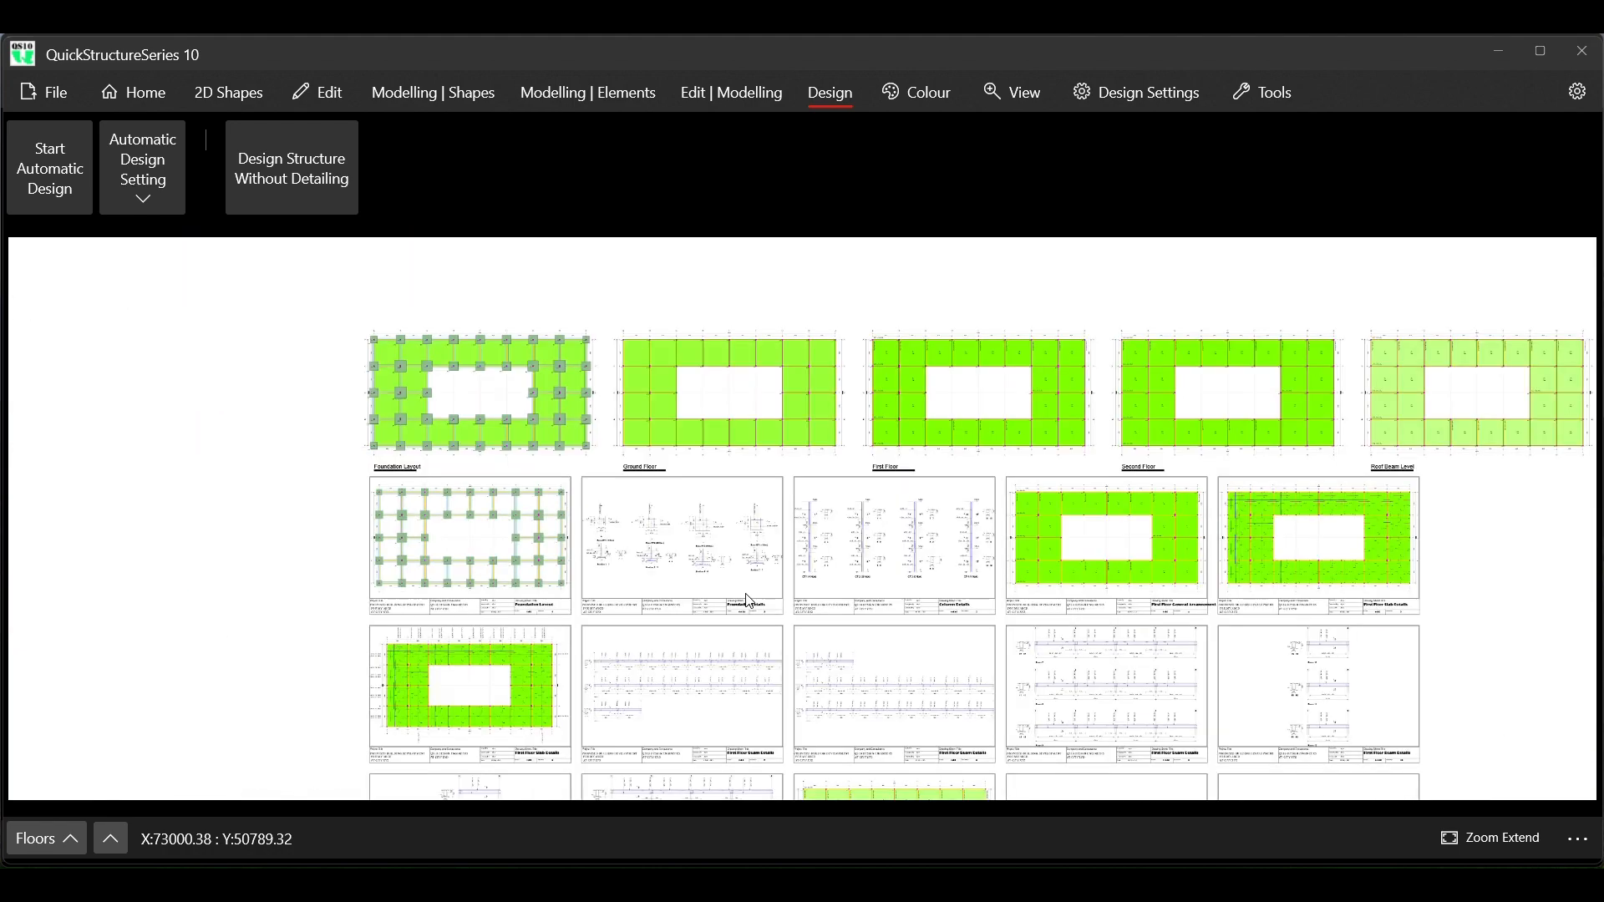
Set the font size of the First Floor General Arrangement sheet title to 22 and cancel all active commands
scroll(1221, 609, "up", 6)
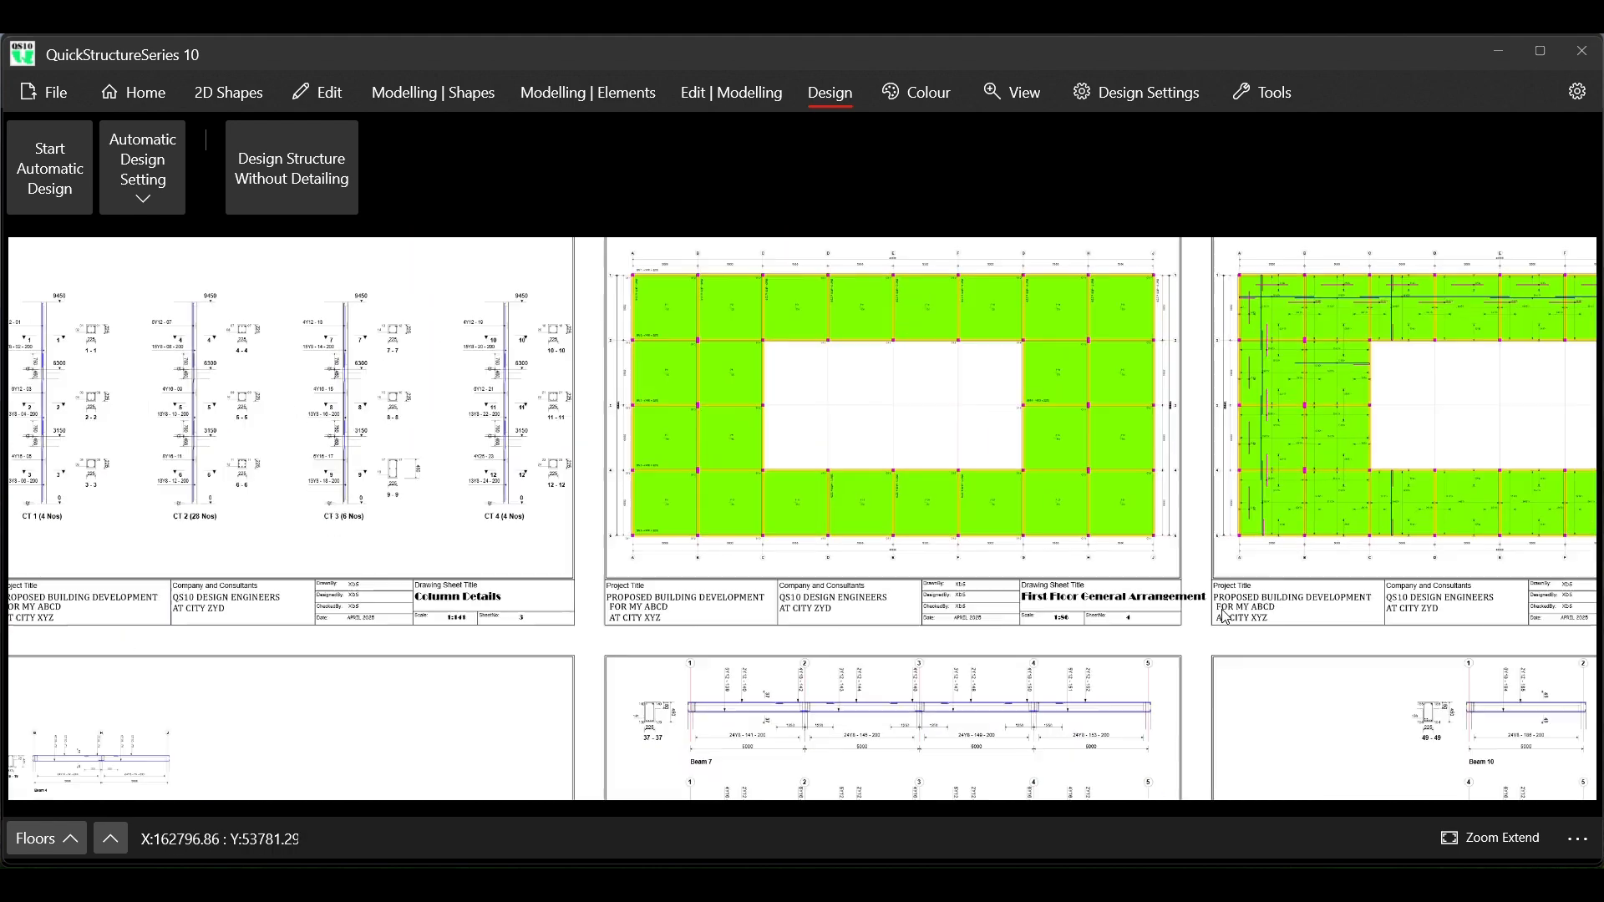
scroll(1225, 617, "up", 3)
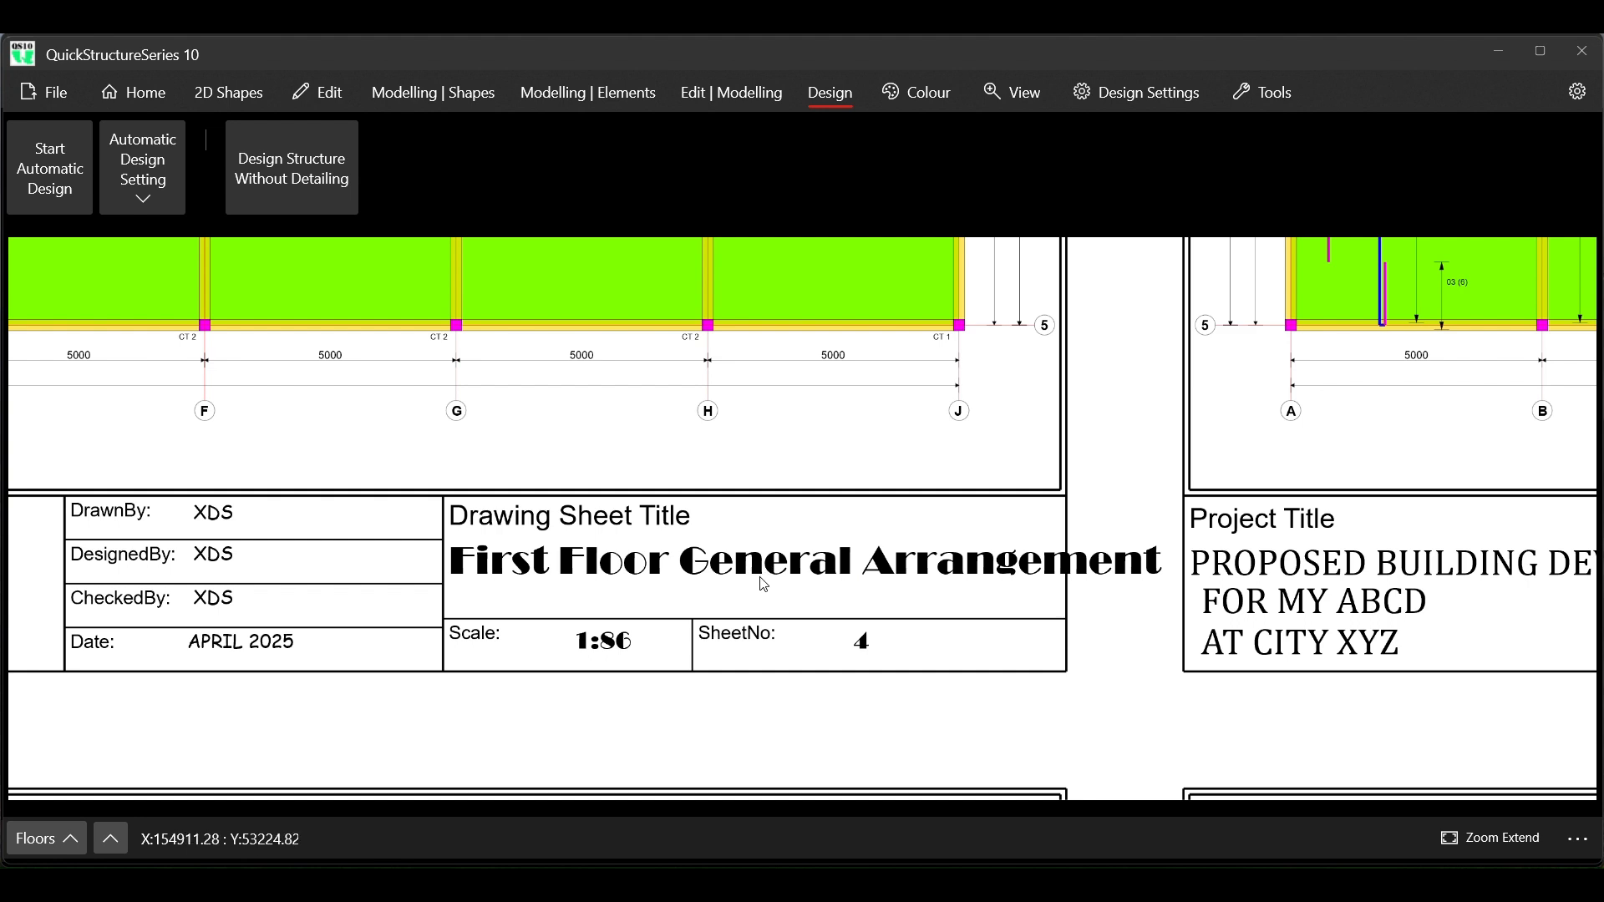
scroll(764, 584, "down", 1)
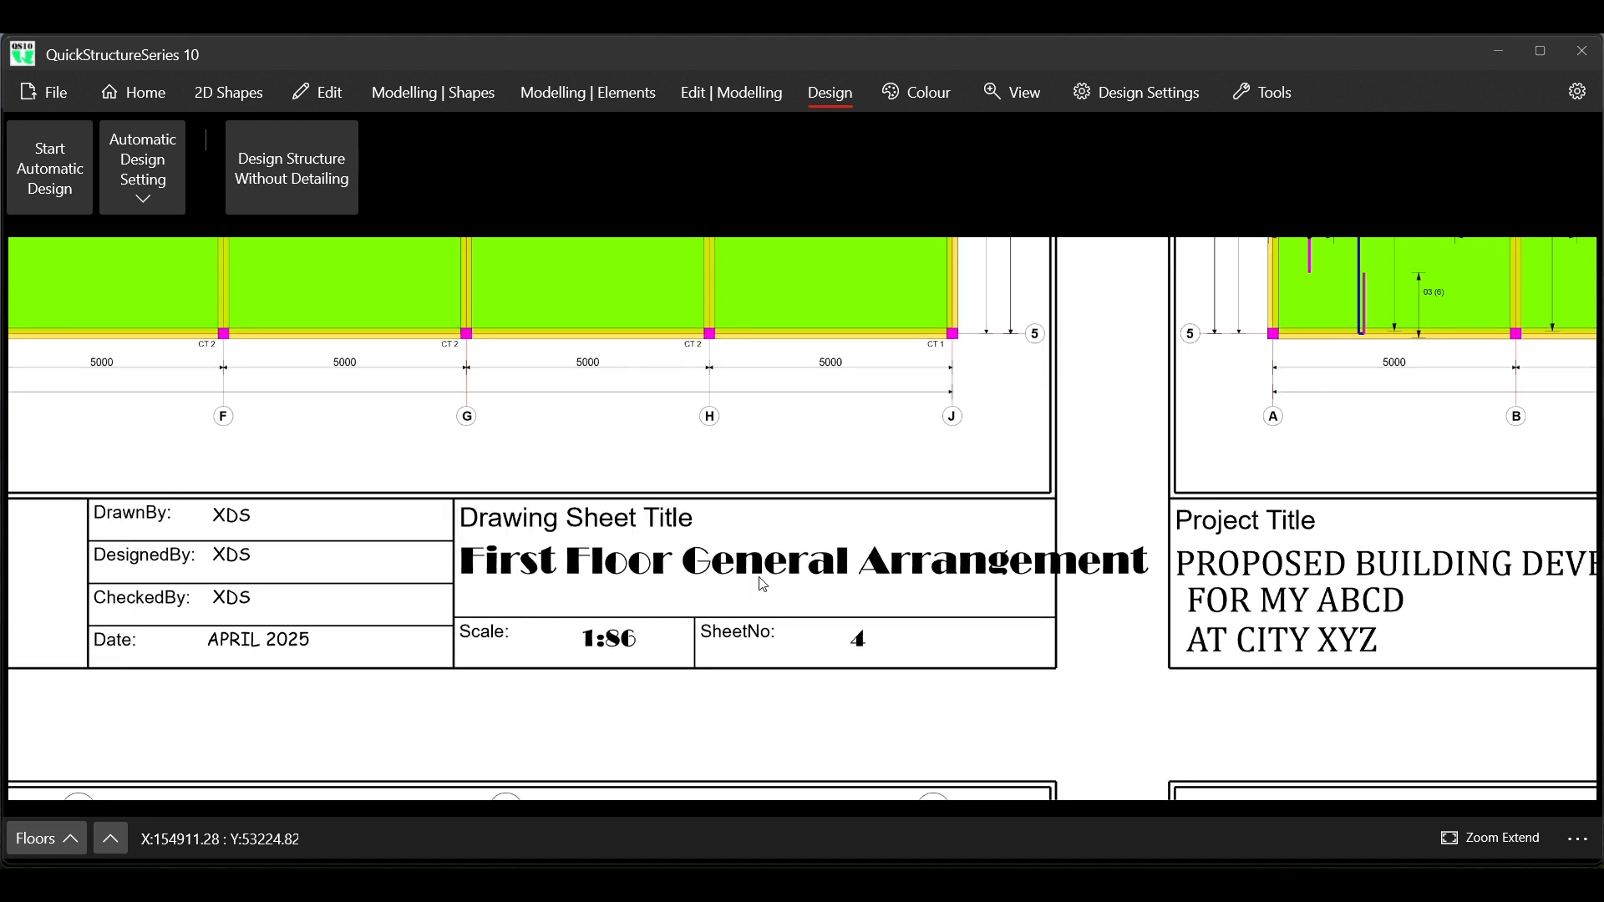
right_click(747, 575)
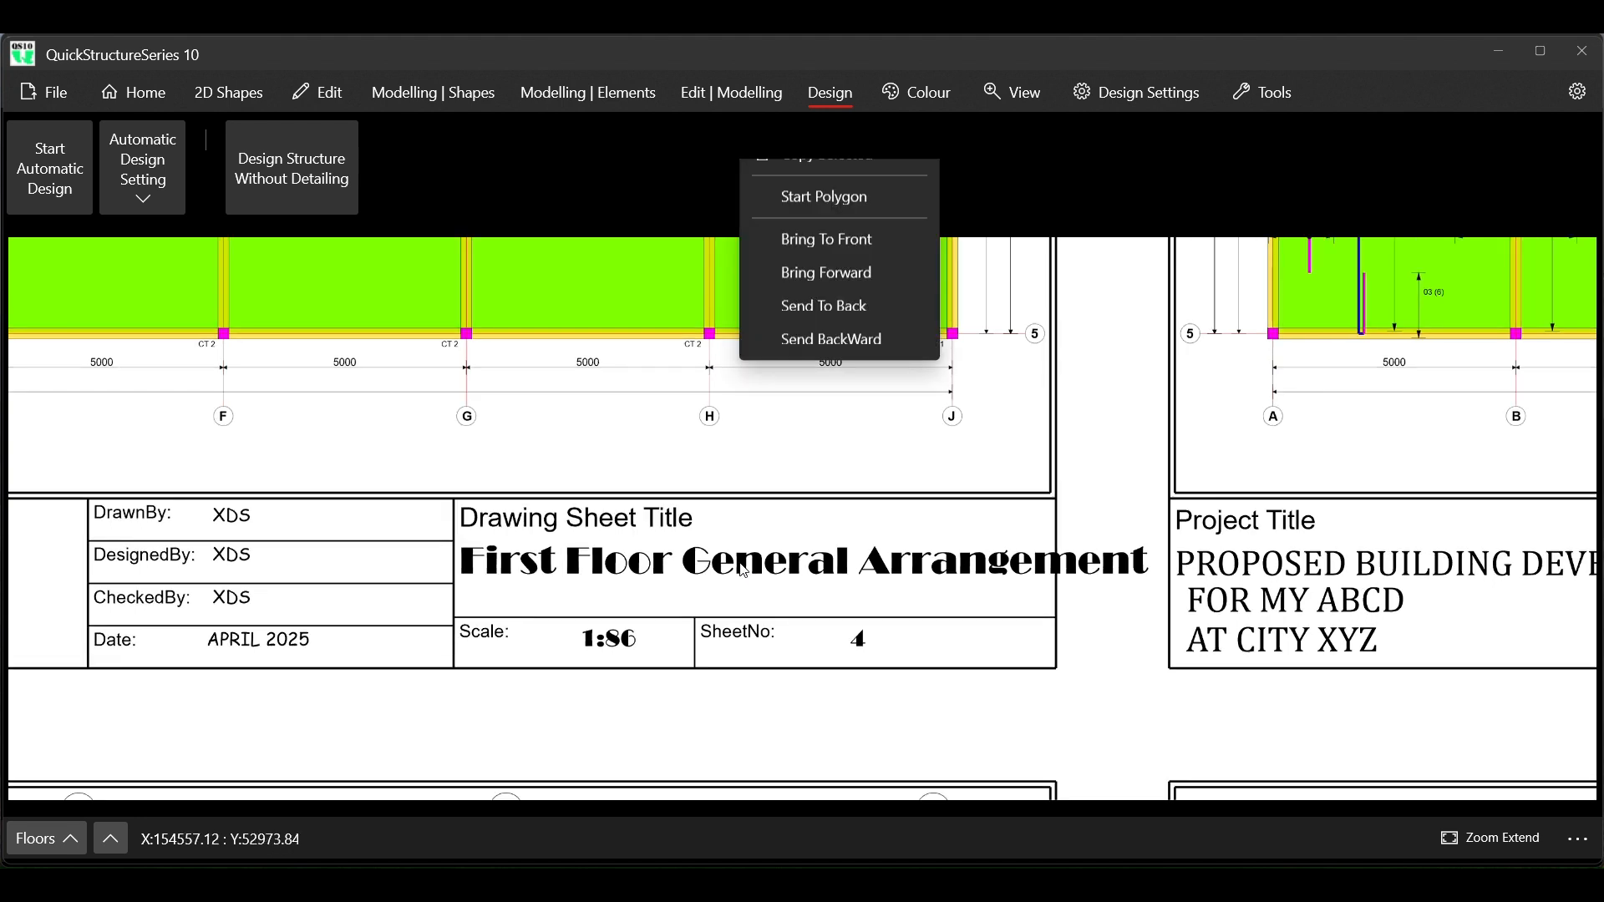
left_click(827, 178)
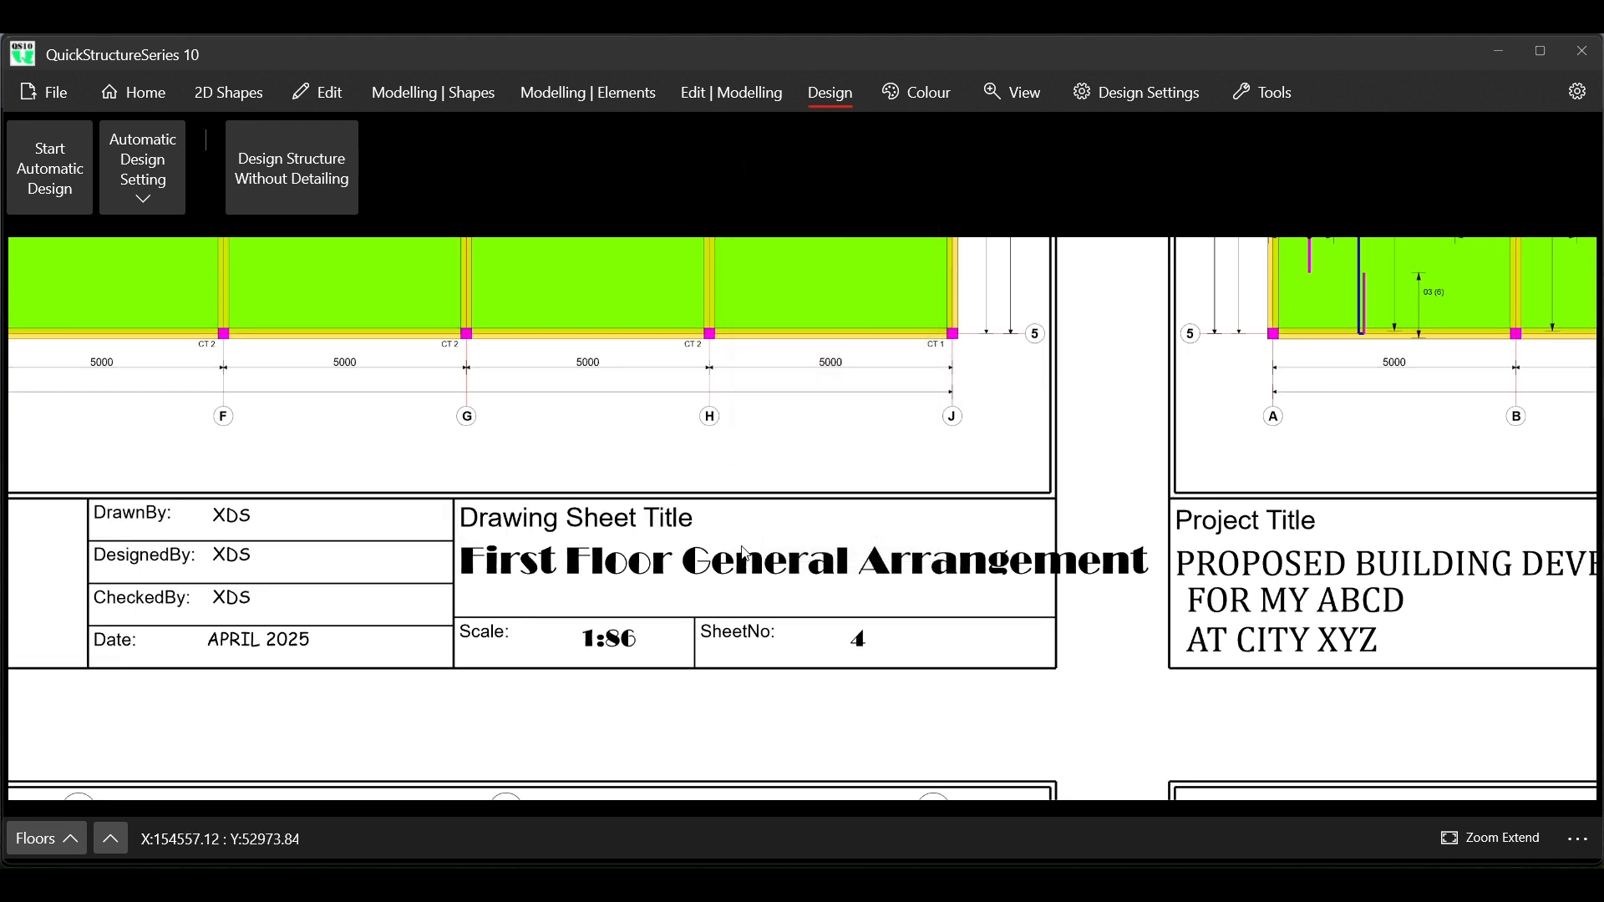
left_click(740, 575)
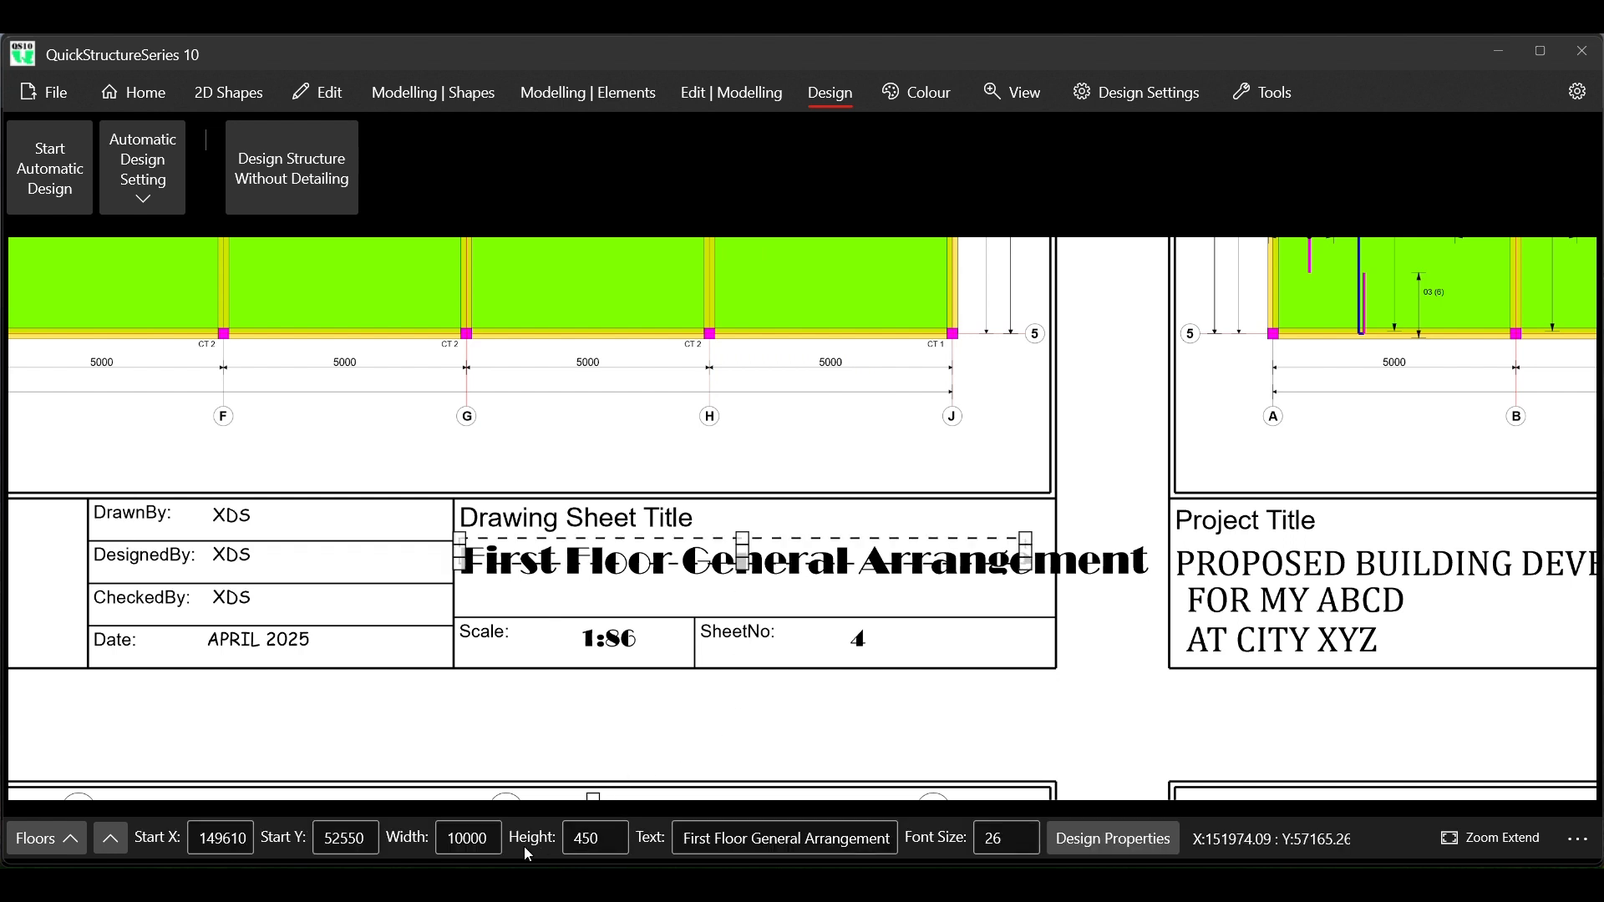
left_click(465, 838)
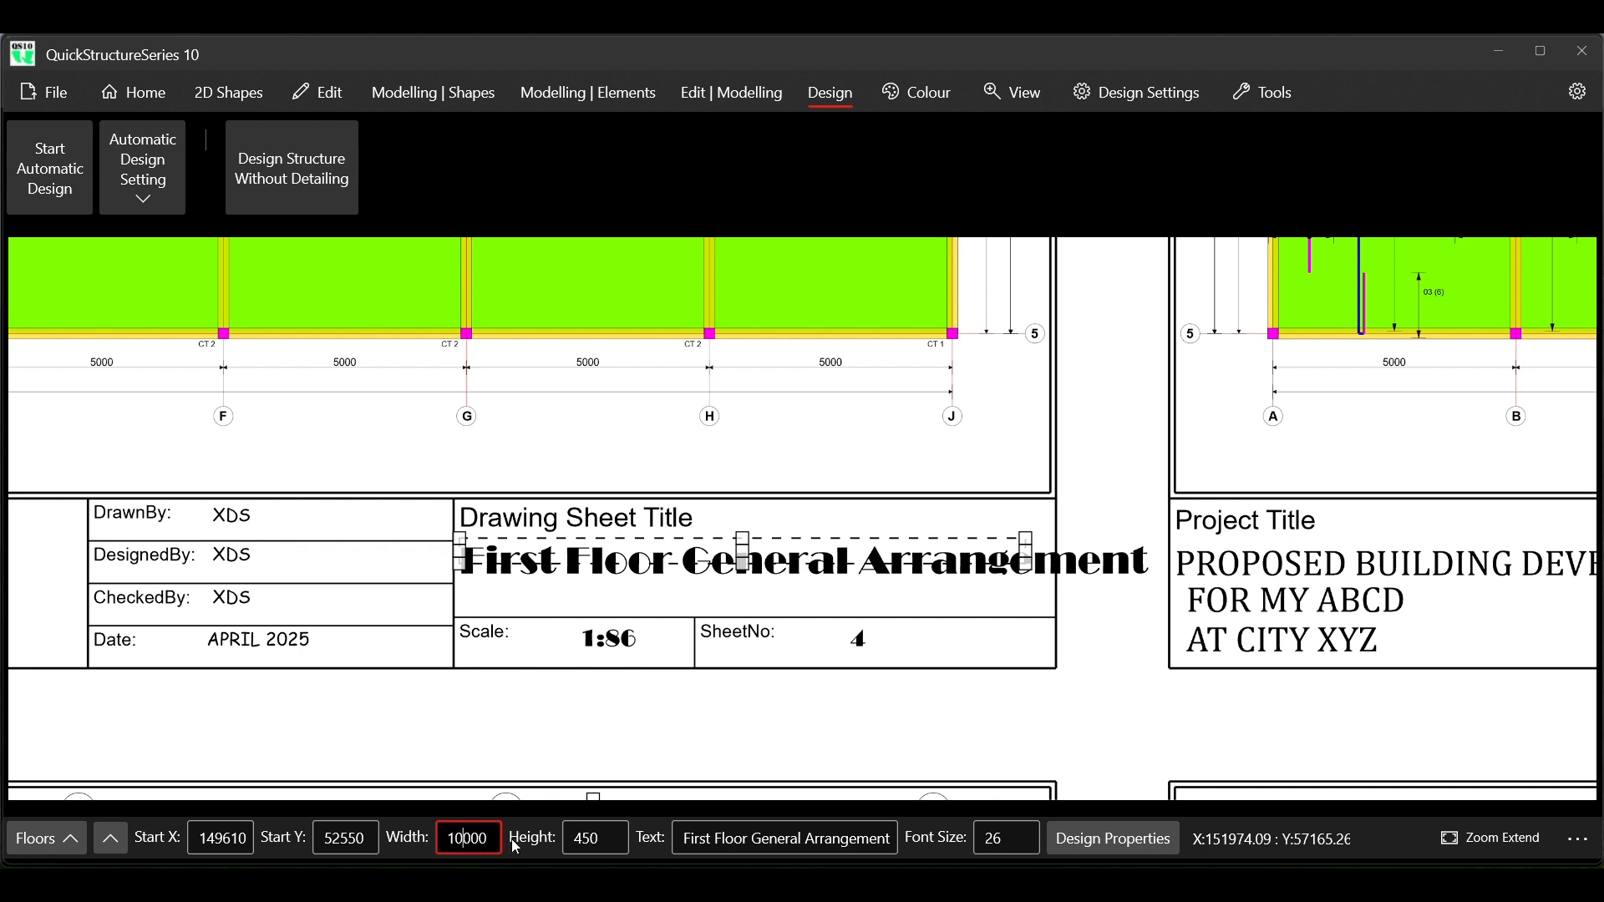
left_click(1012, 838)
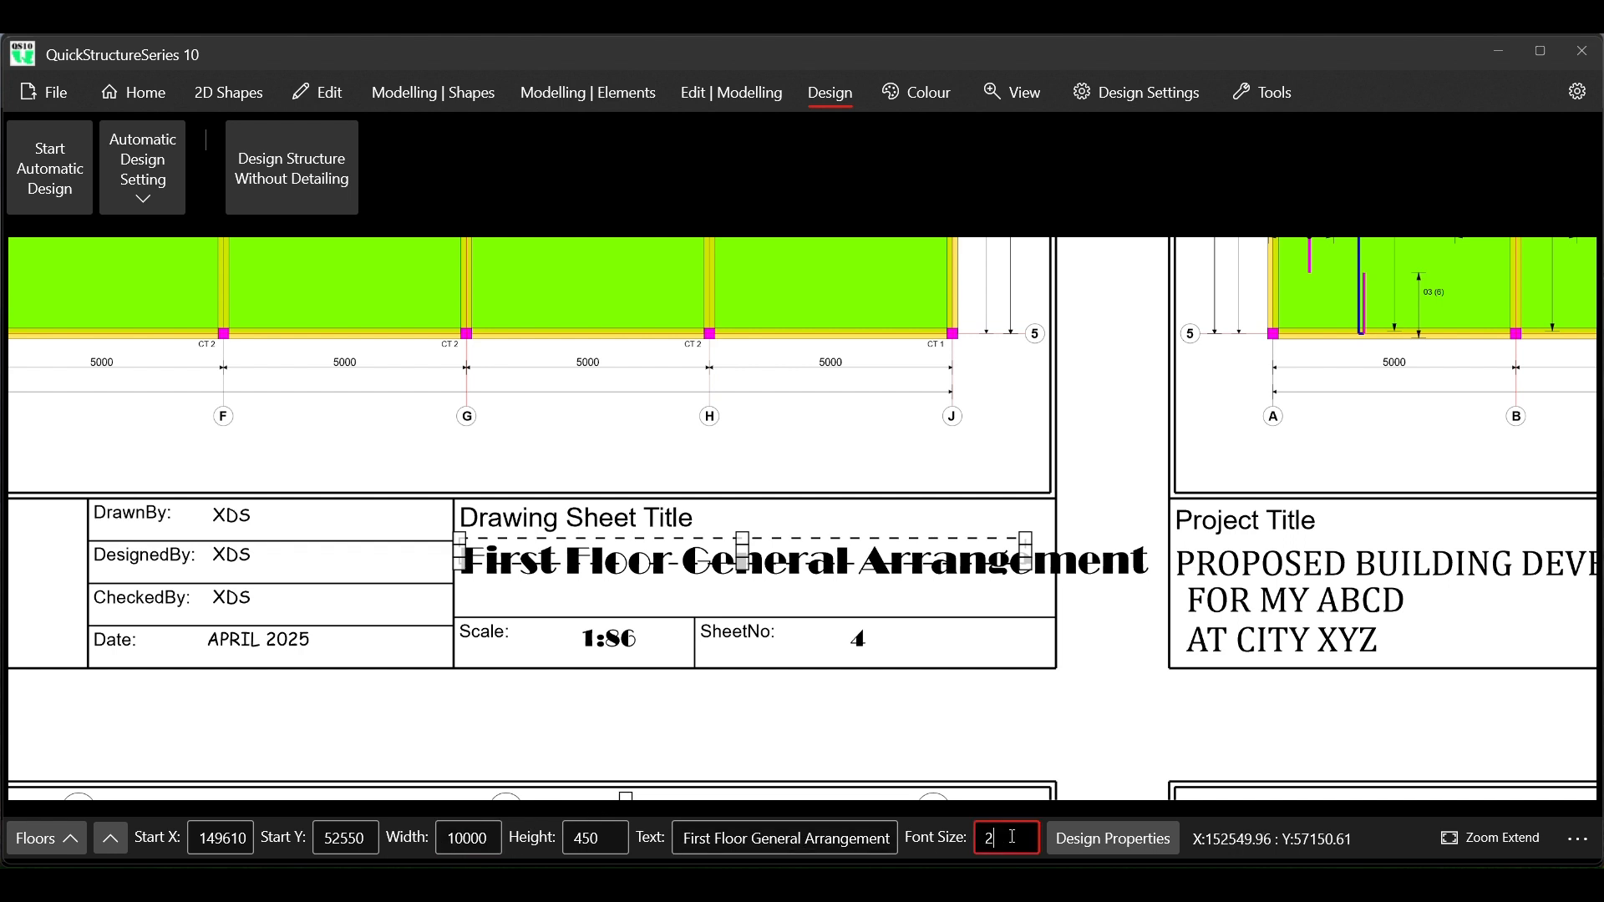
key("Return")
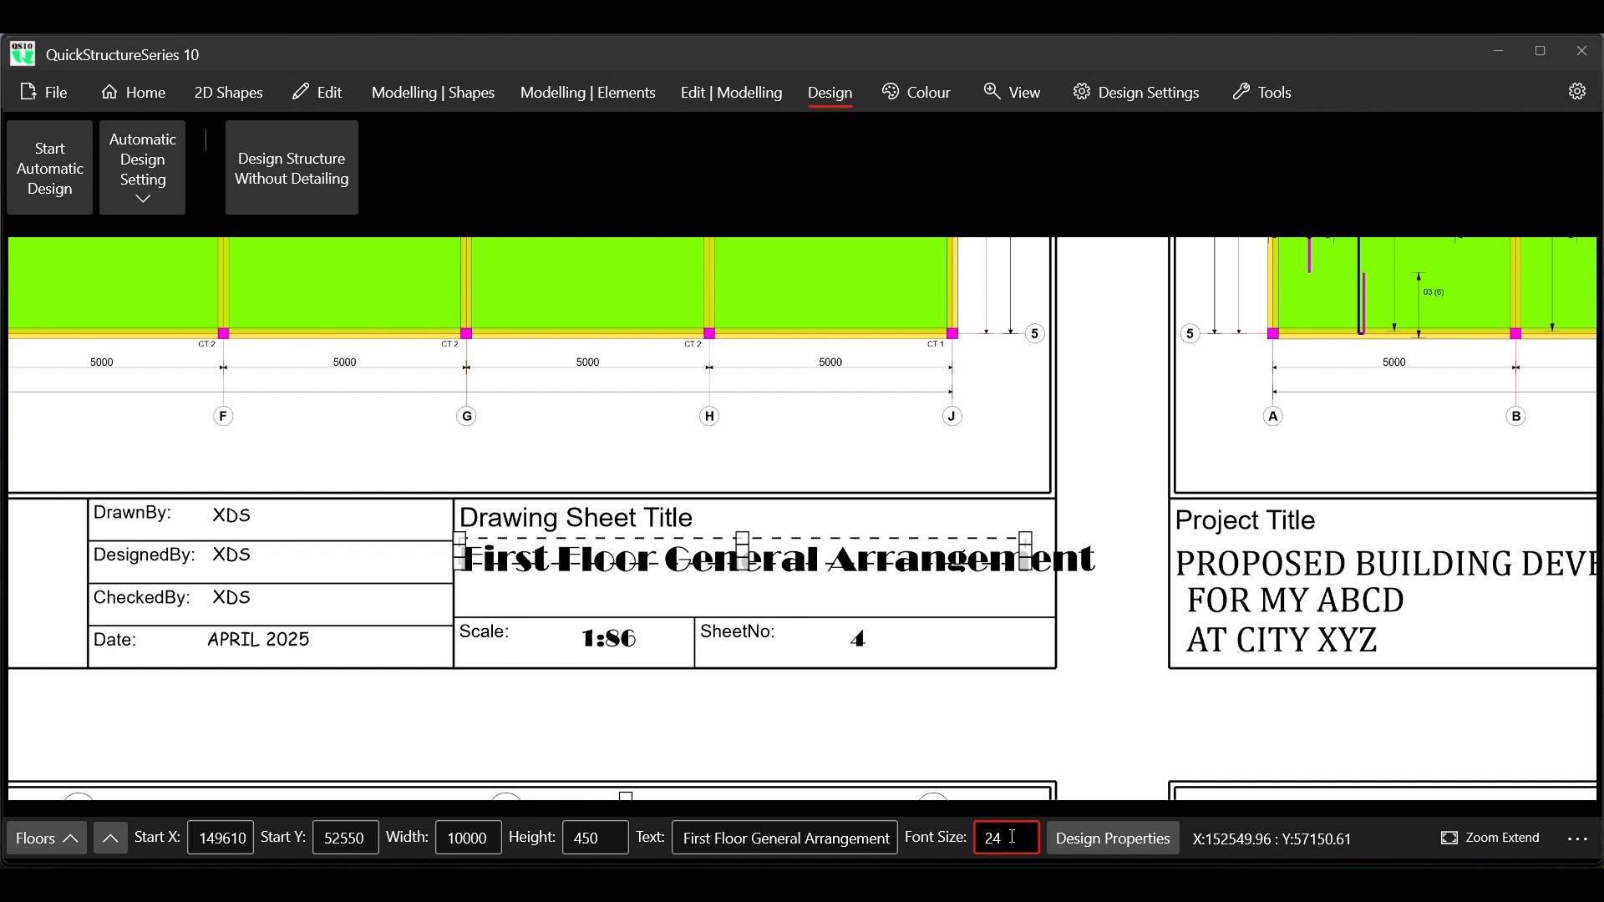
key("Return")
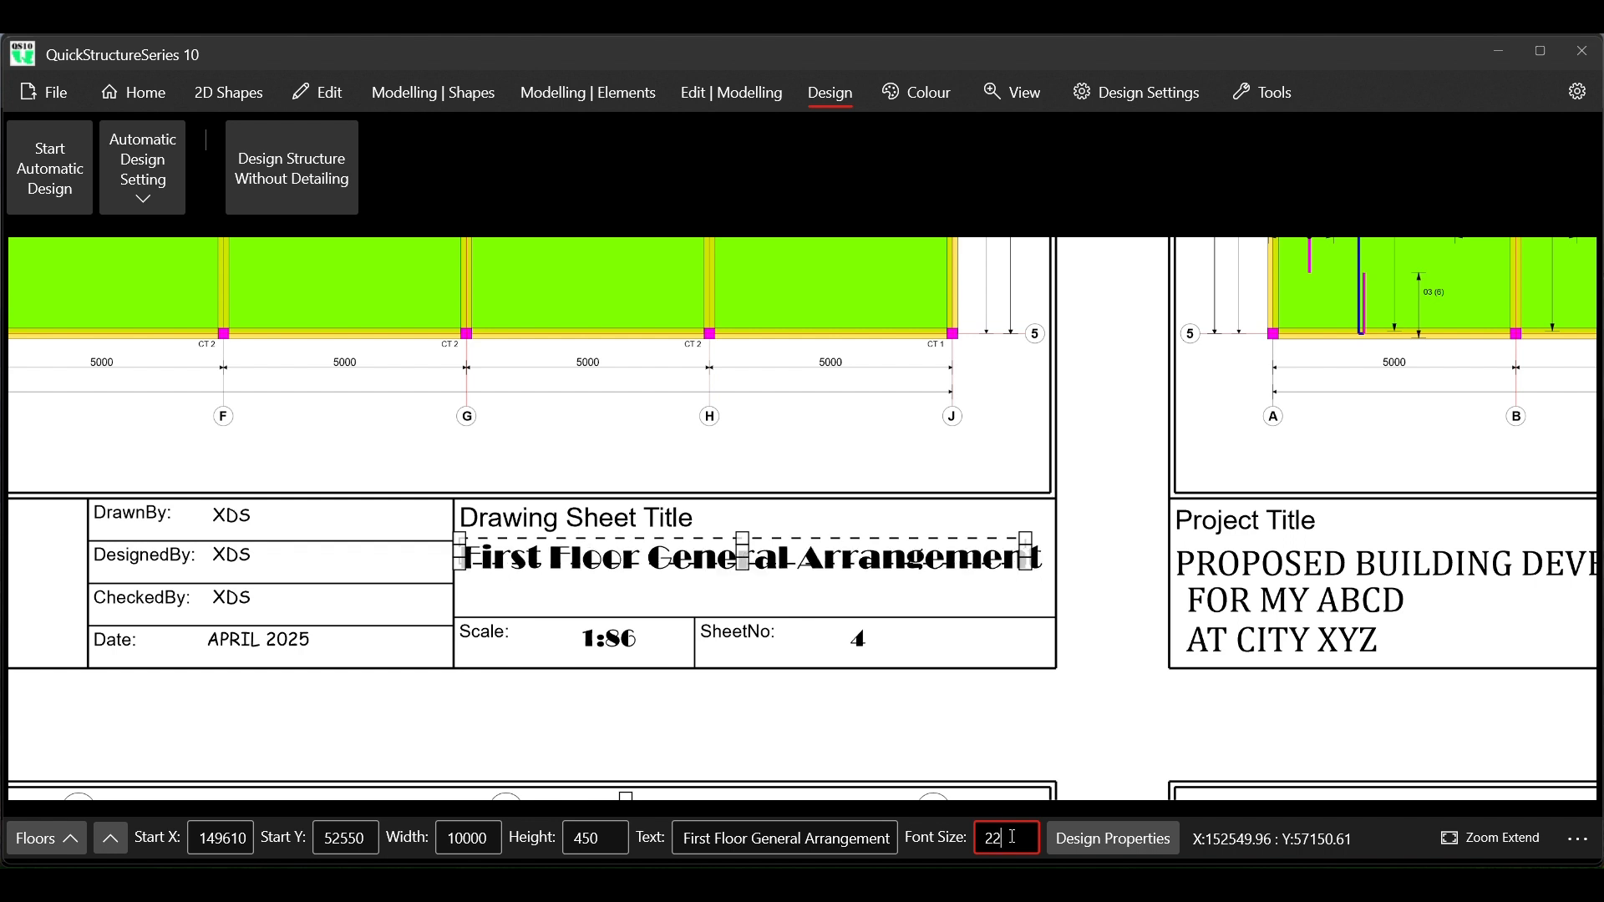
right_click(929, 568)
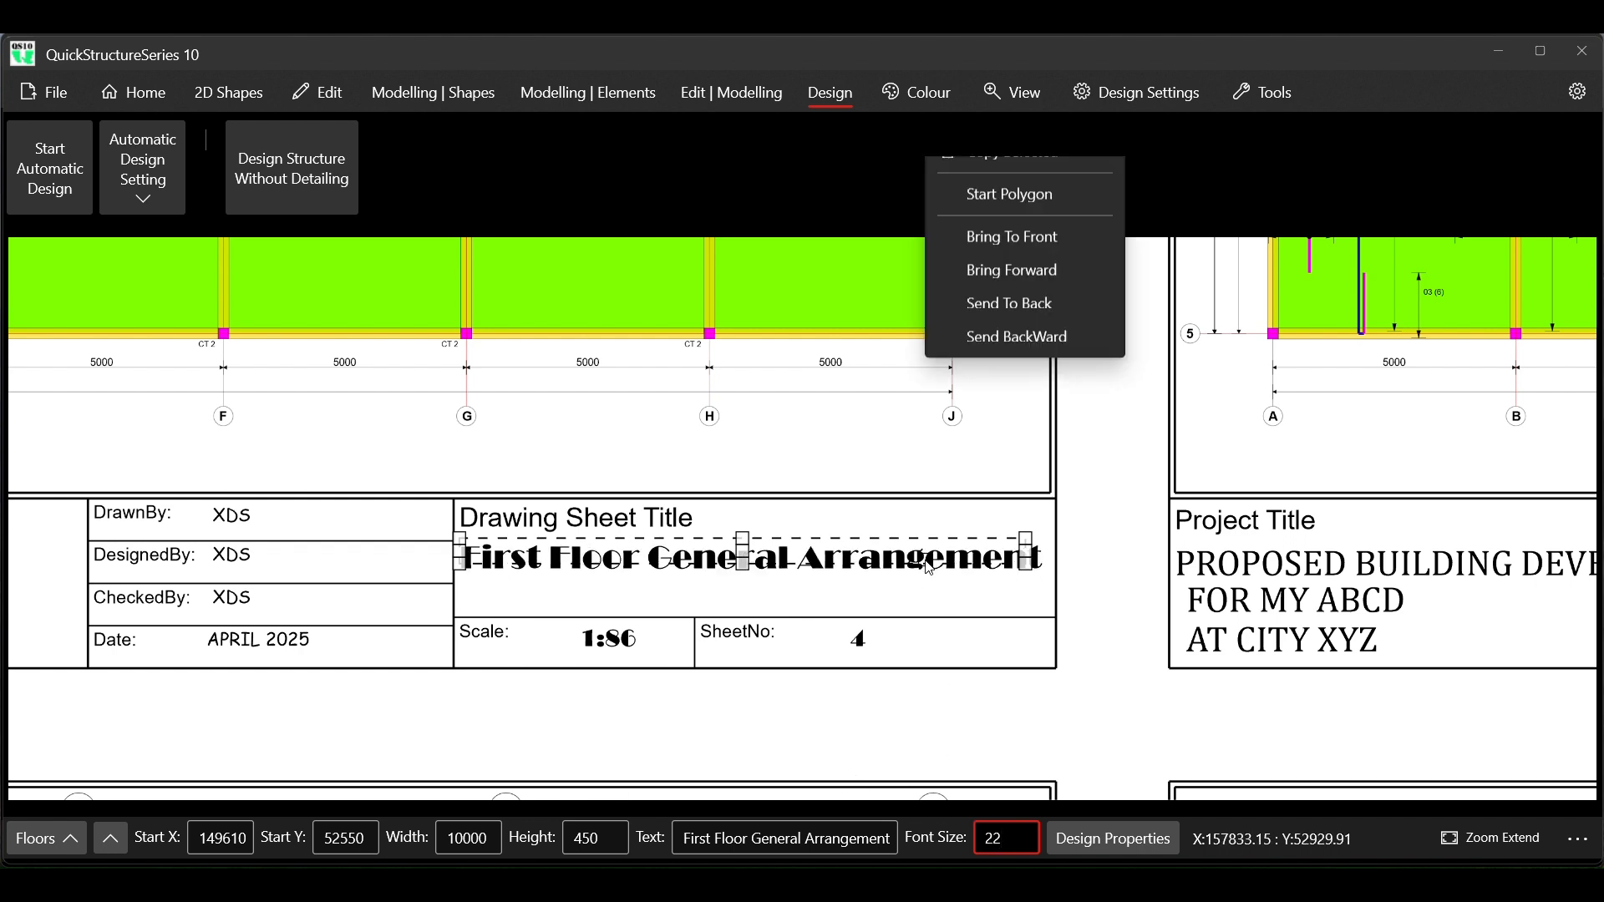
left_click(1015, 279)
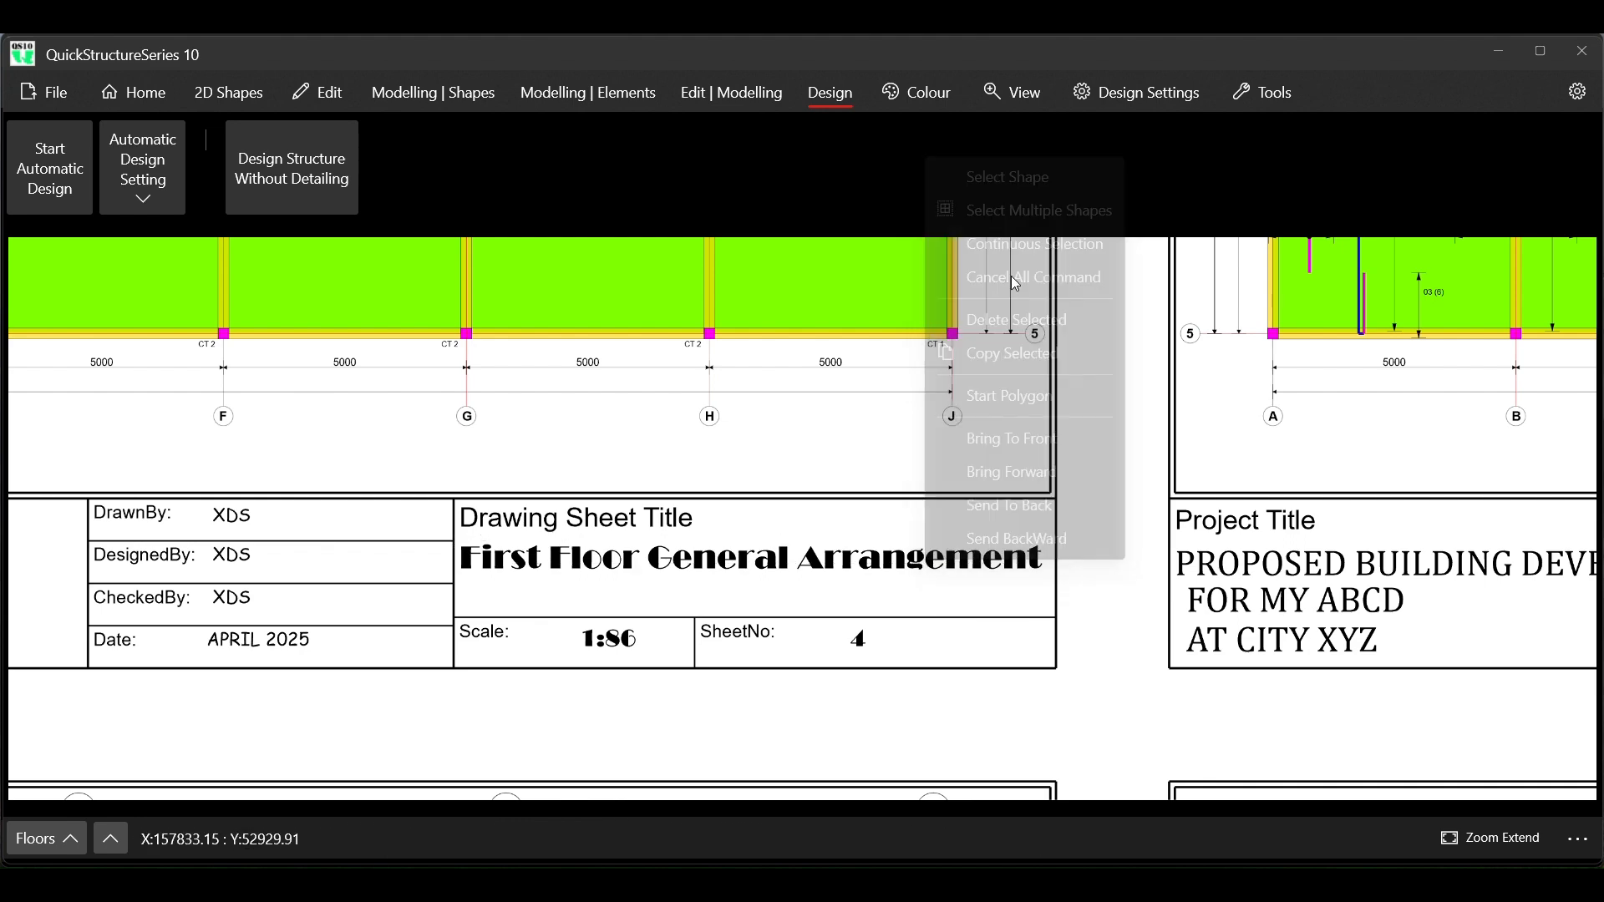
Review the Foundation Layout sheet among the generated drawings and switch to the window containing the blank title block drawing
scroll(846, 491, "down", 6)
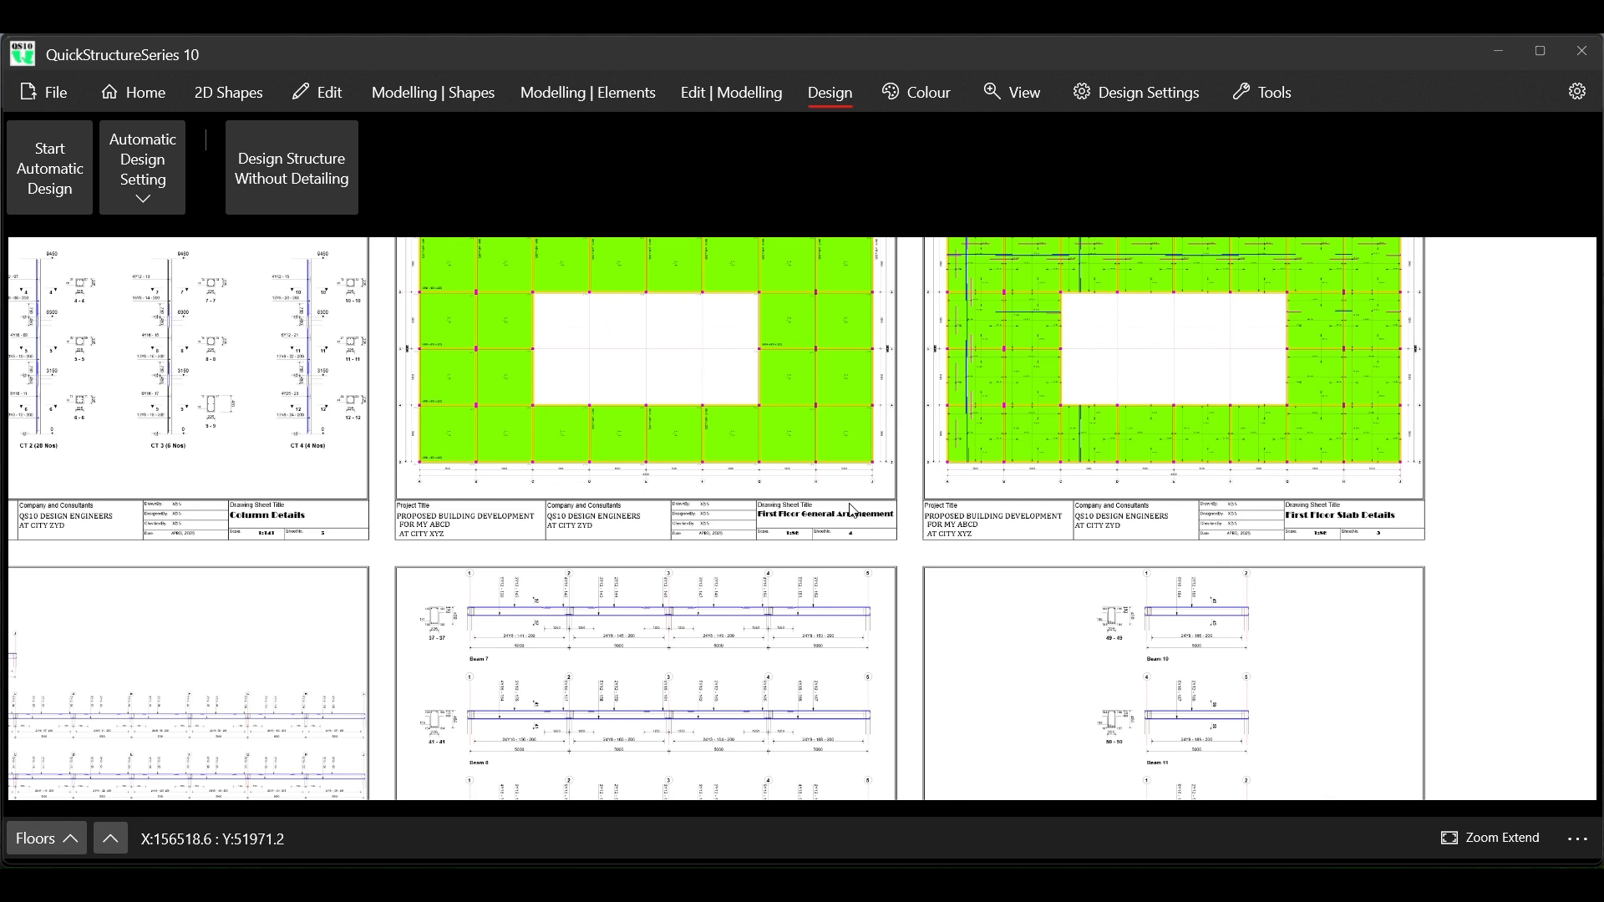
scroll(853, 510, "down", 2)
scroll(869, 508, "down", 4)
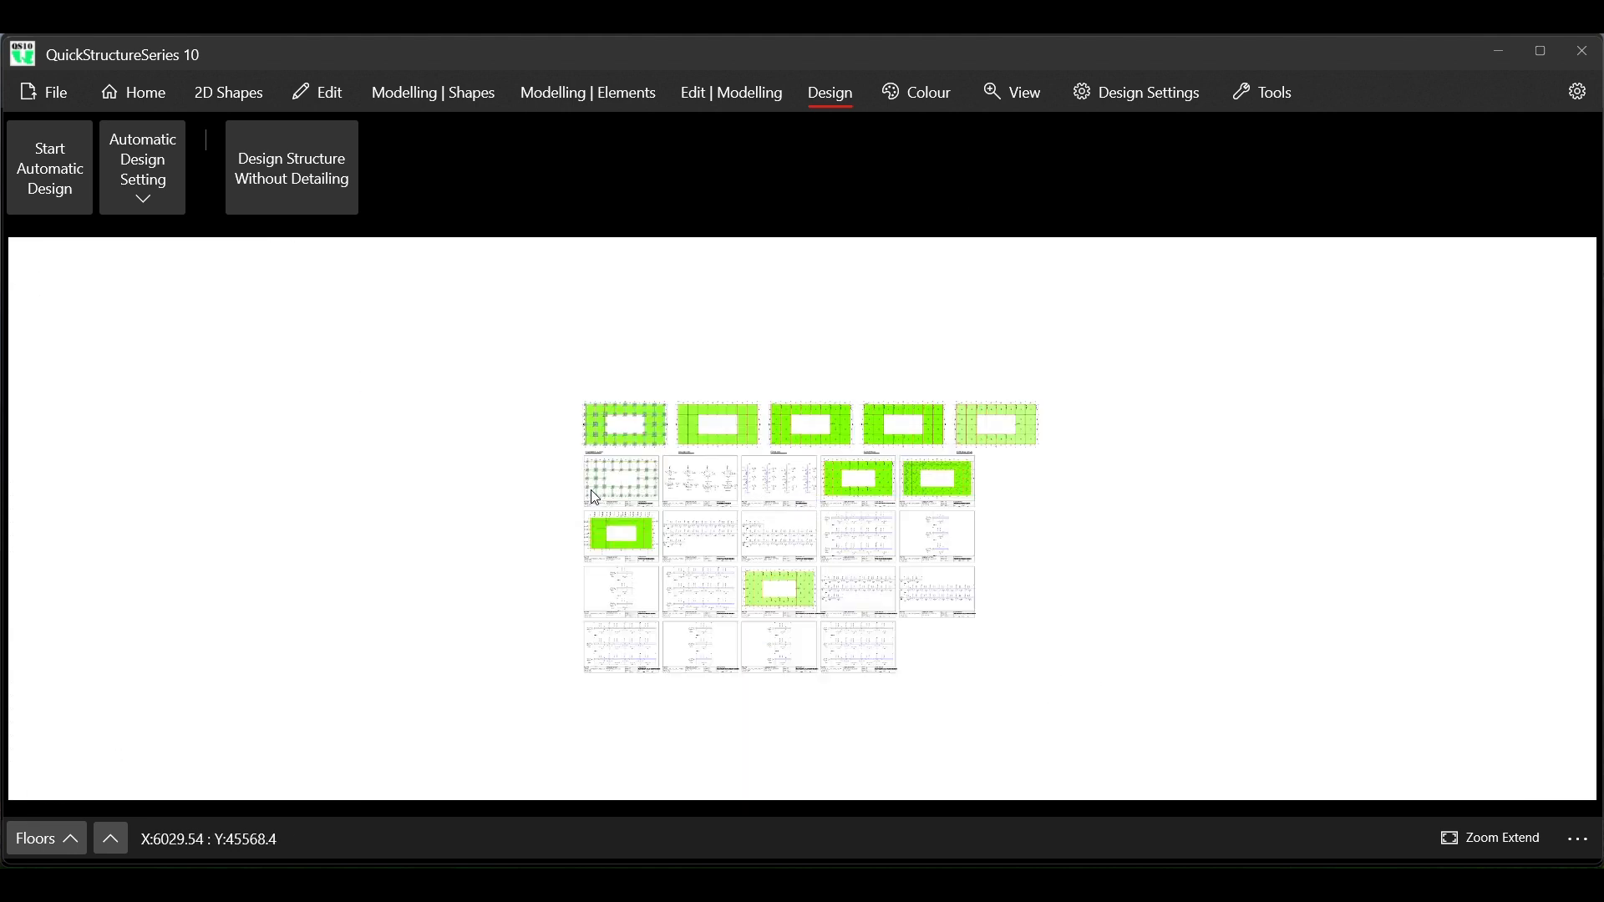
scroll(601, 498, "up", 5)
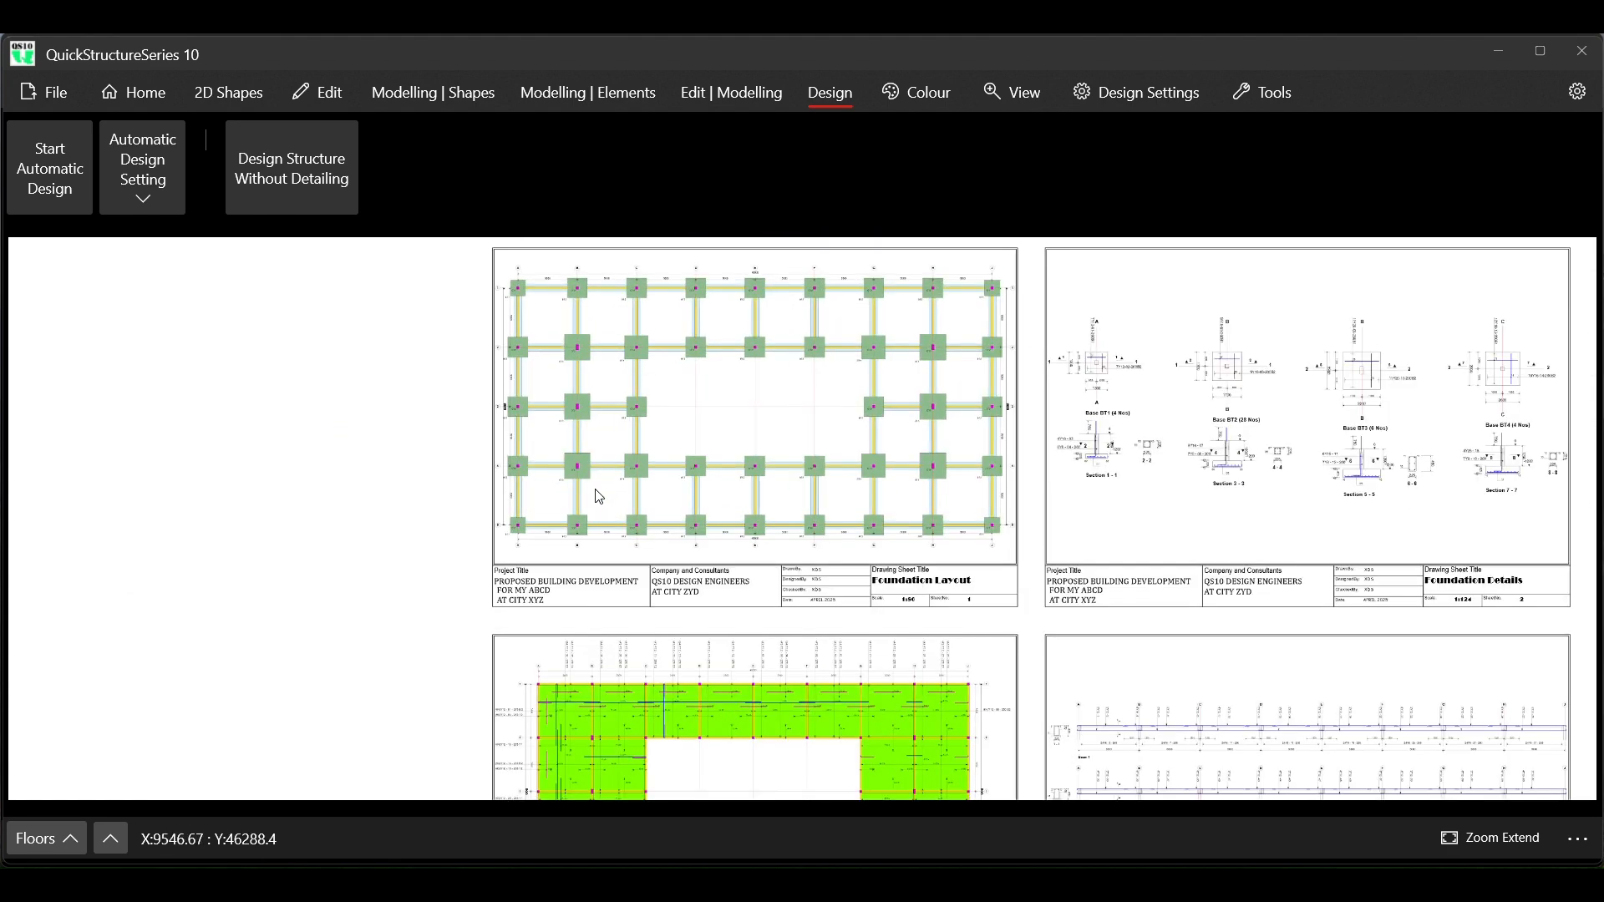
scroll(602, 498, "up", 1)
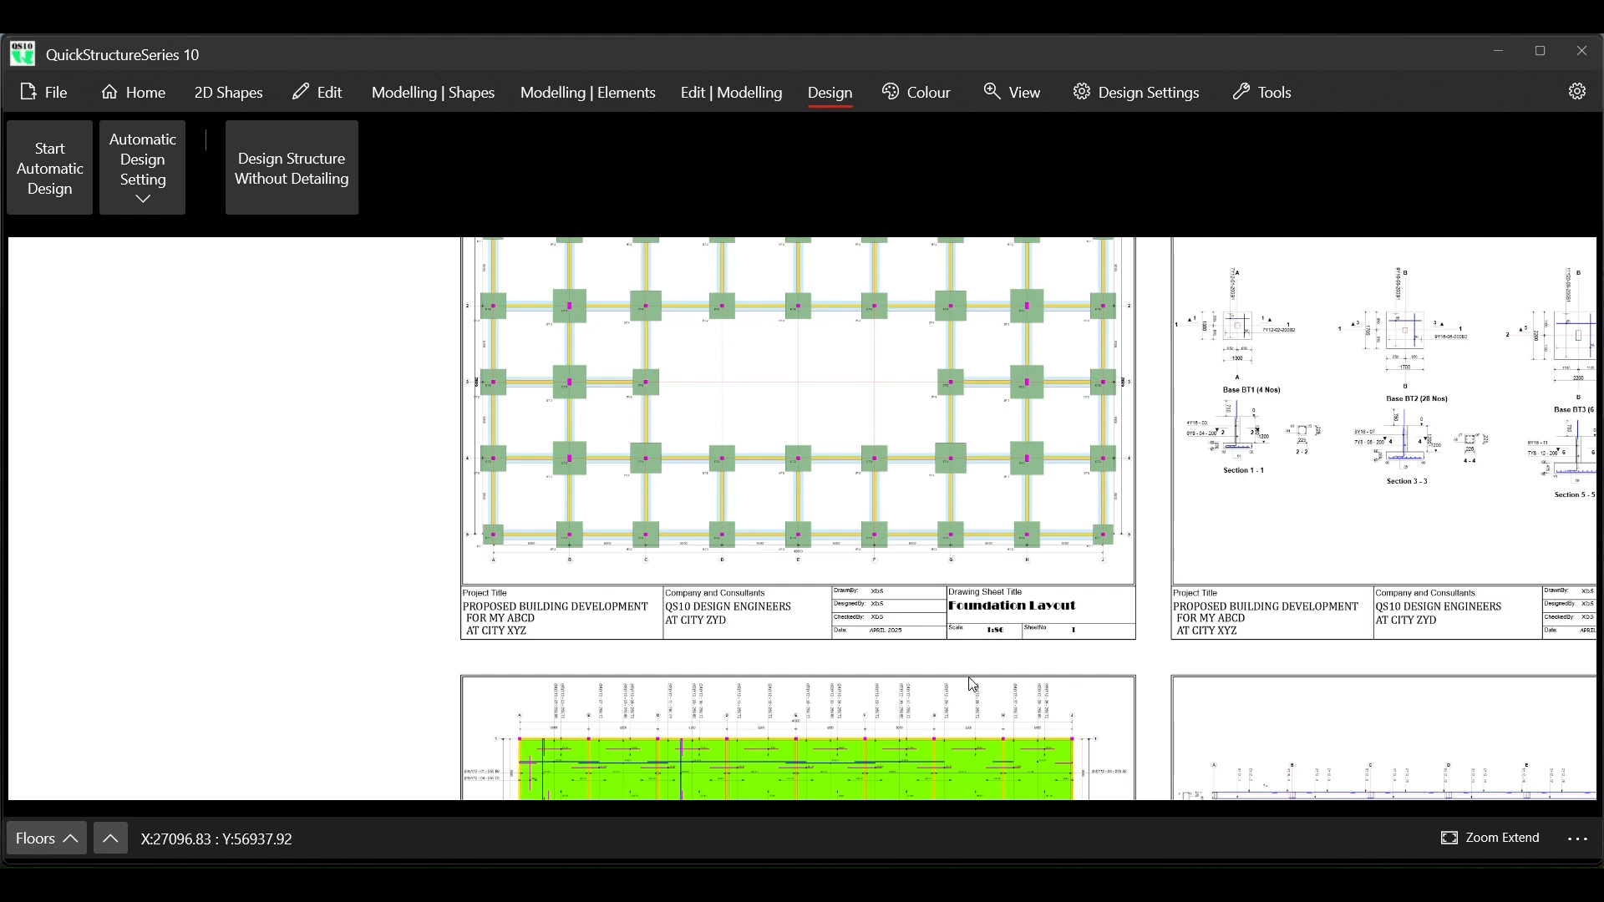
mouse_move(1119, 885)
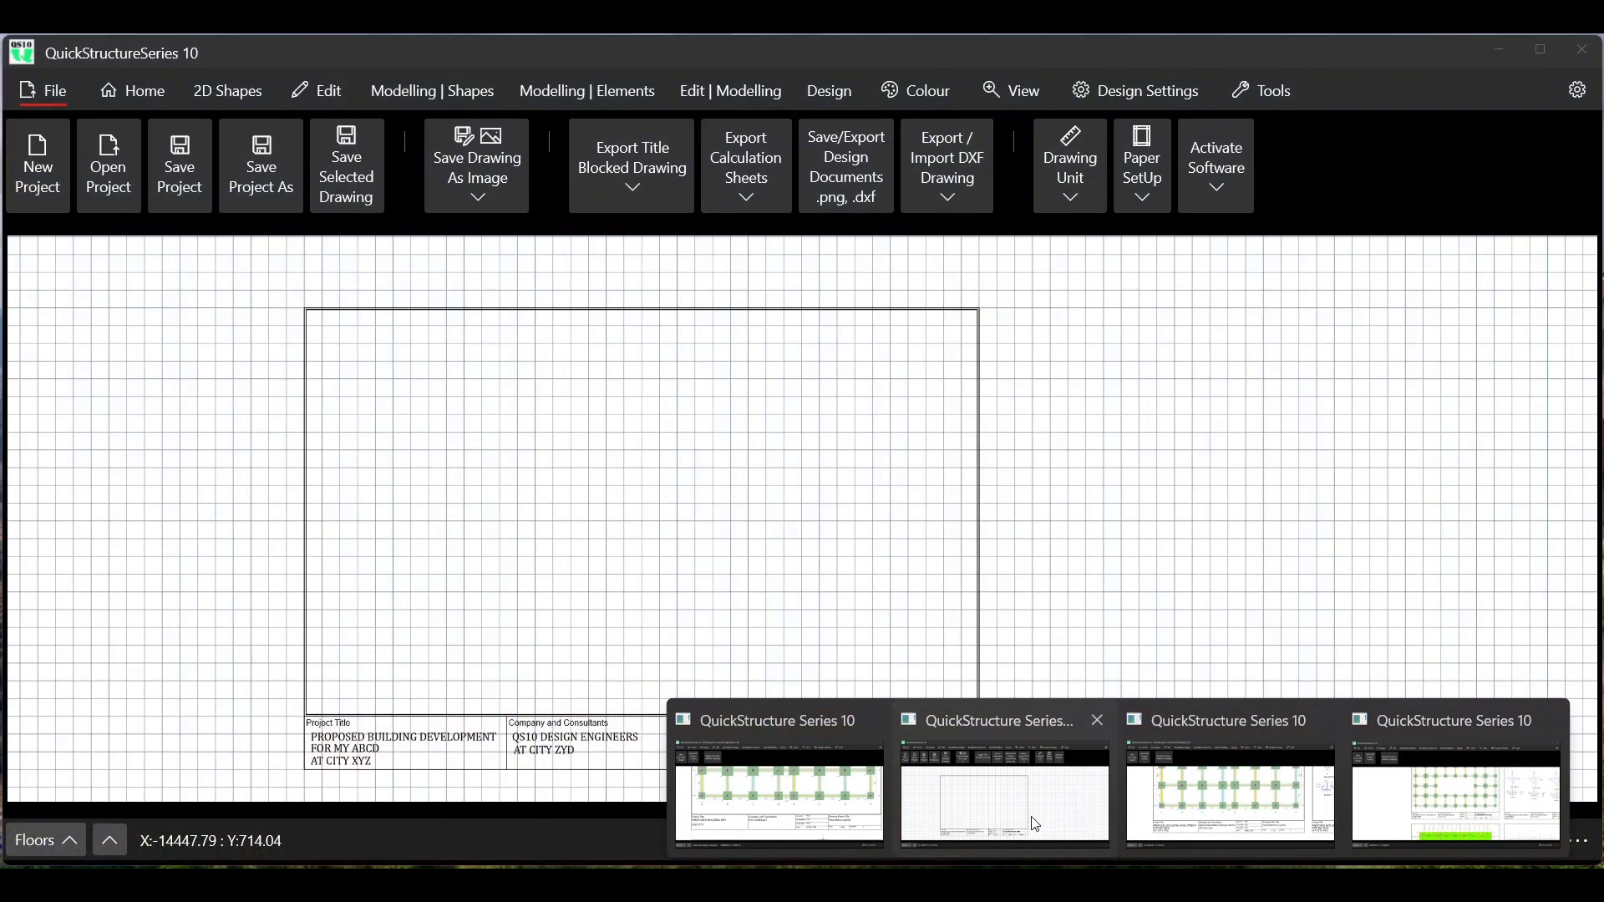
left_click(1010, 802)
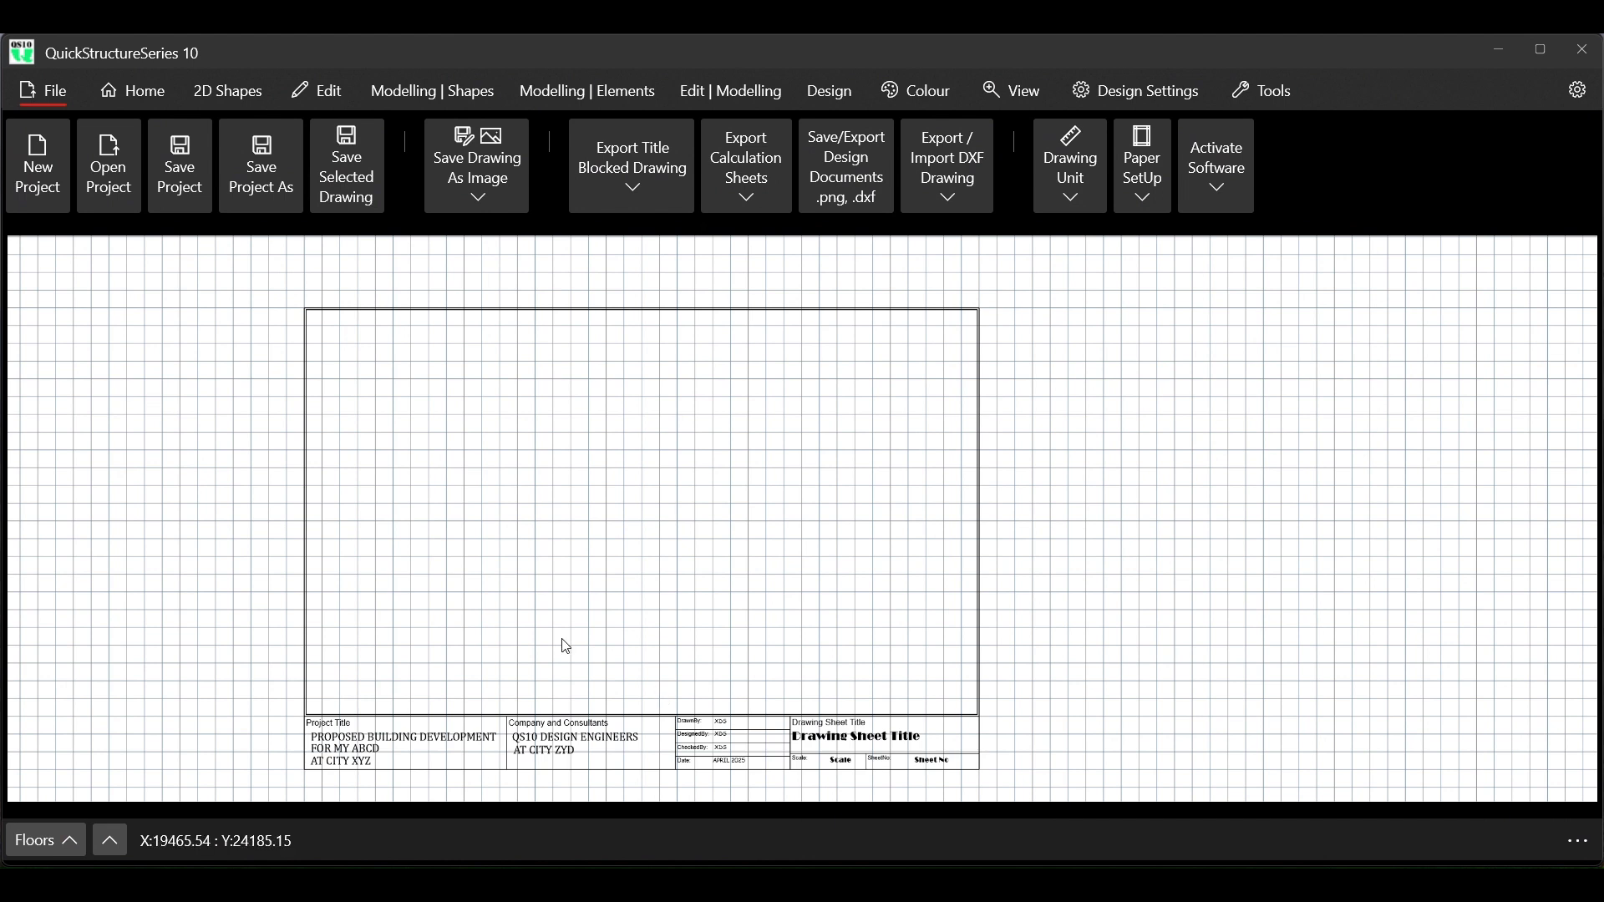
Examine the available commands for importing, resetting, editing and setting title blocks and calculation sheets
left_click(38, 101)
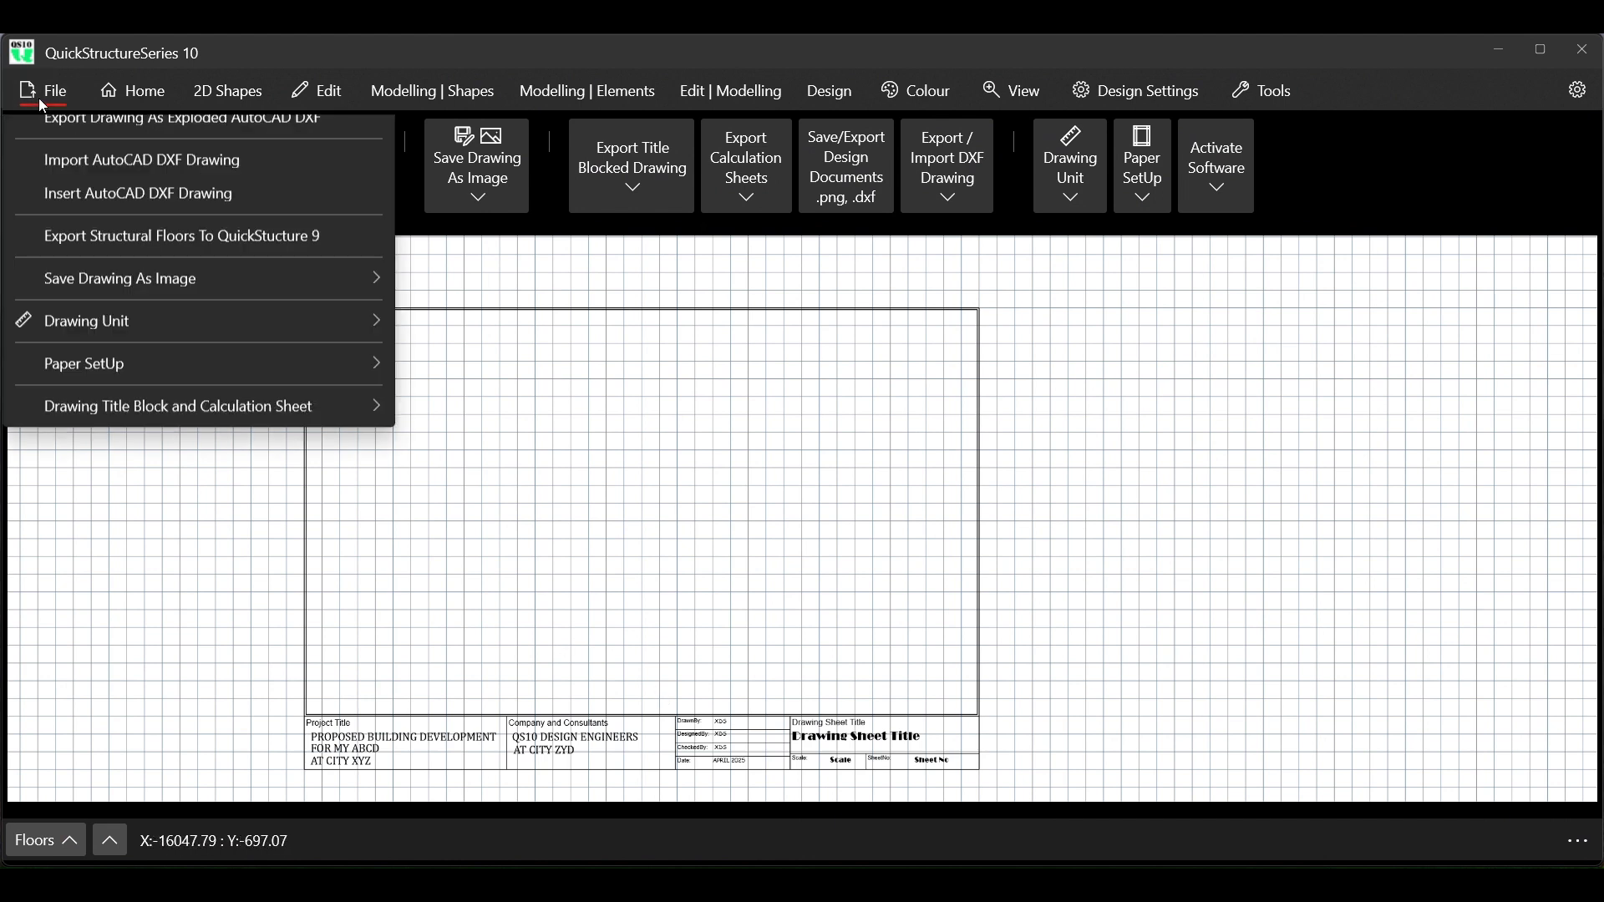
mouse_move(170, 729)
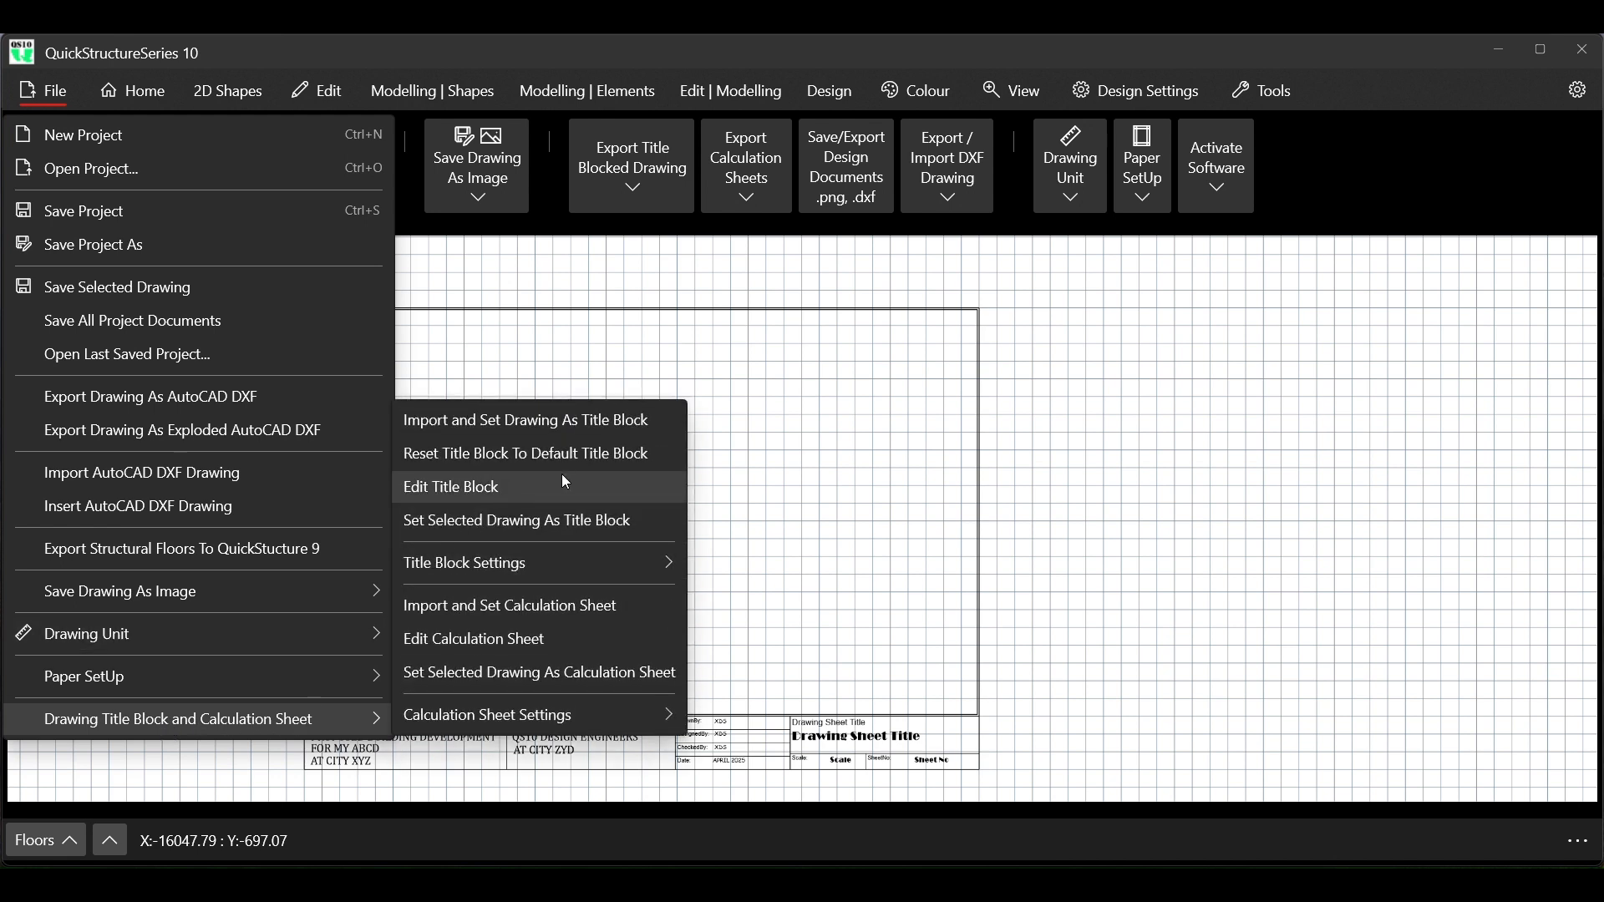
left_click(1332, 201)
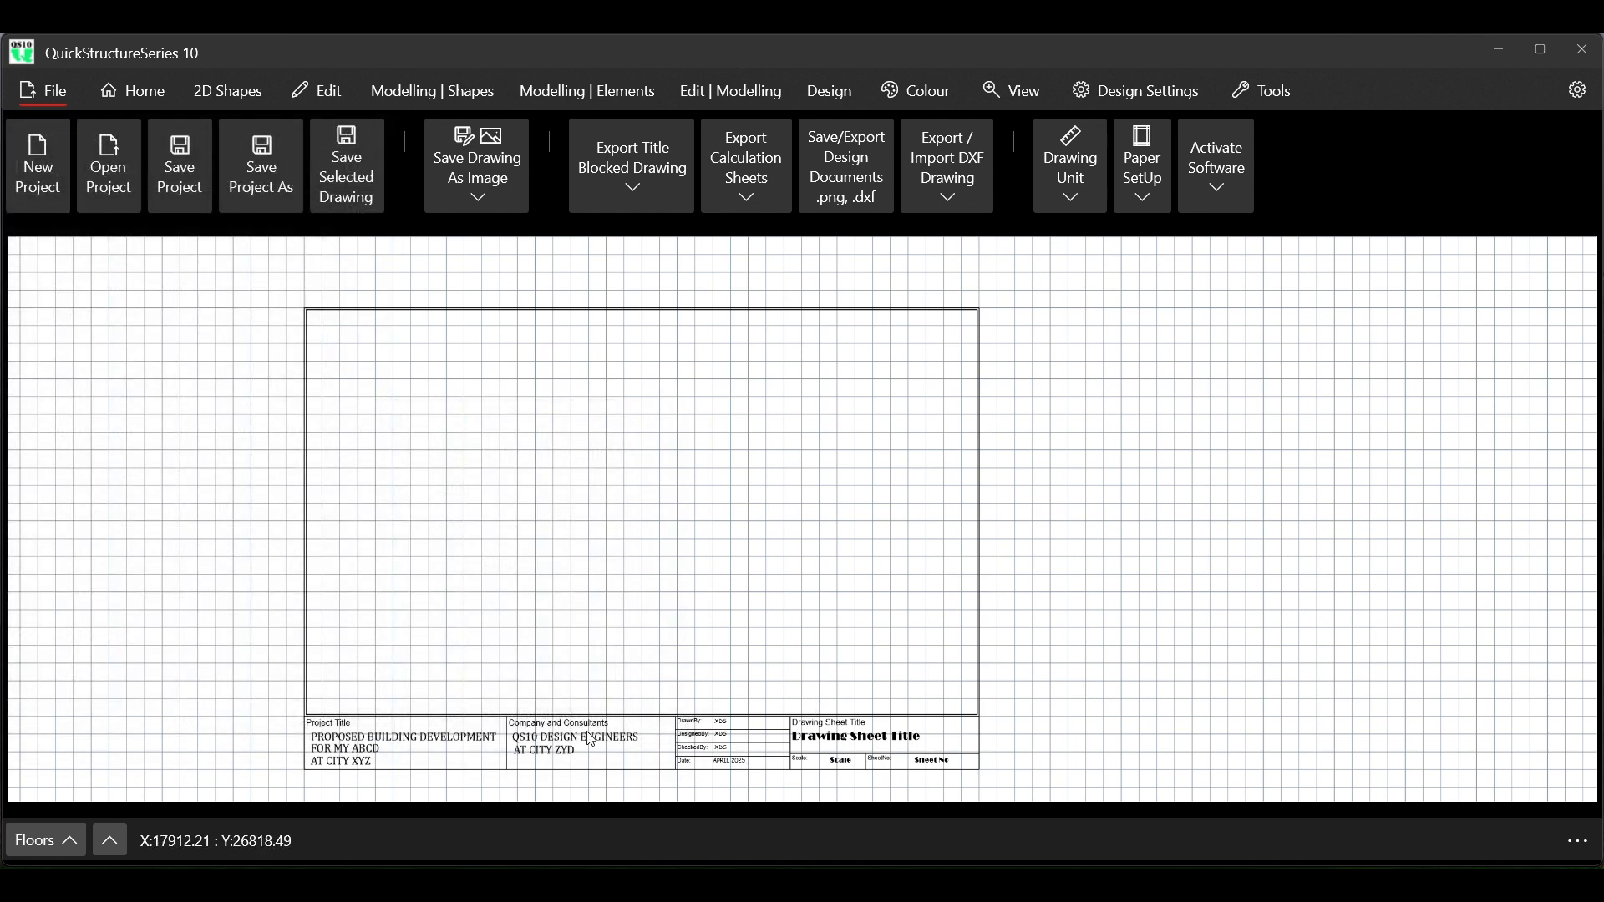
Inspect the default text and the text and dimension options available for editing the title block
scroll(378, 787, "up", 2)
scroll(376, 786, "up", 2)
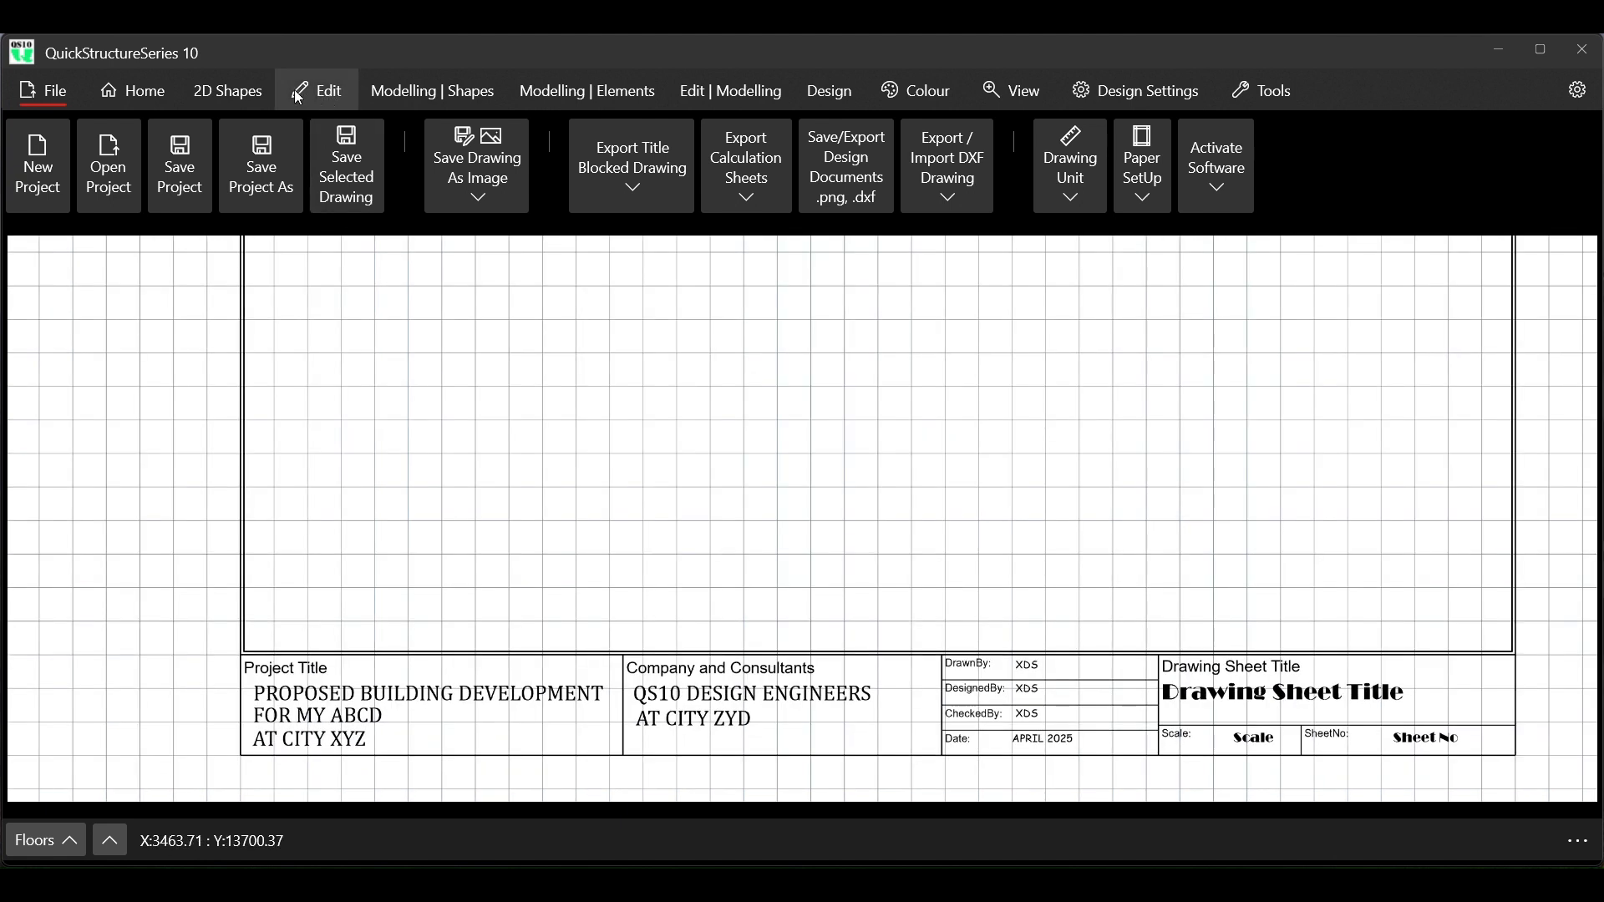
left_click(168, 88)
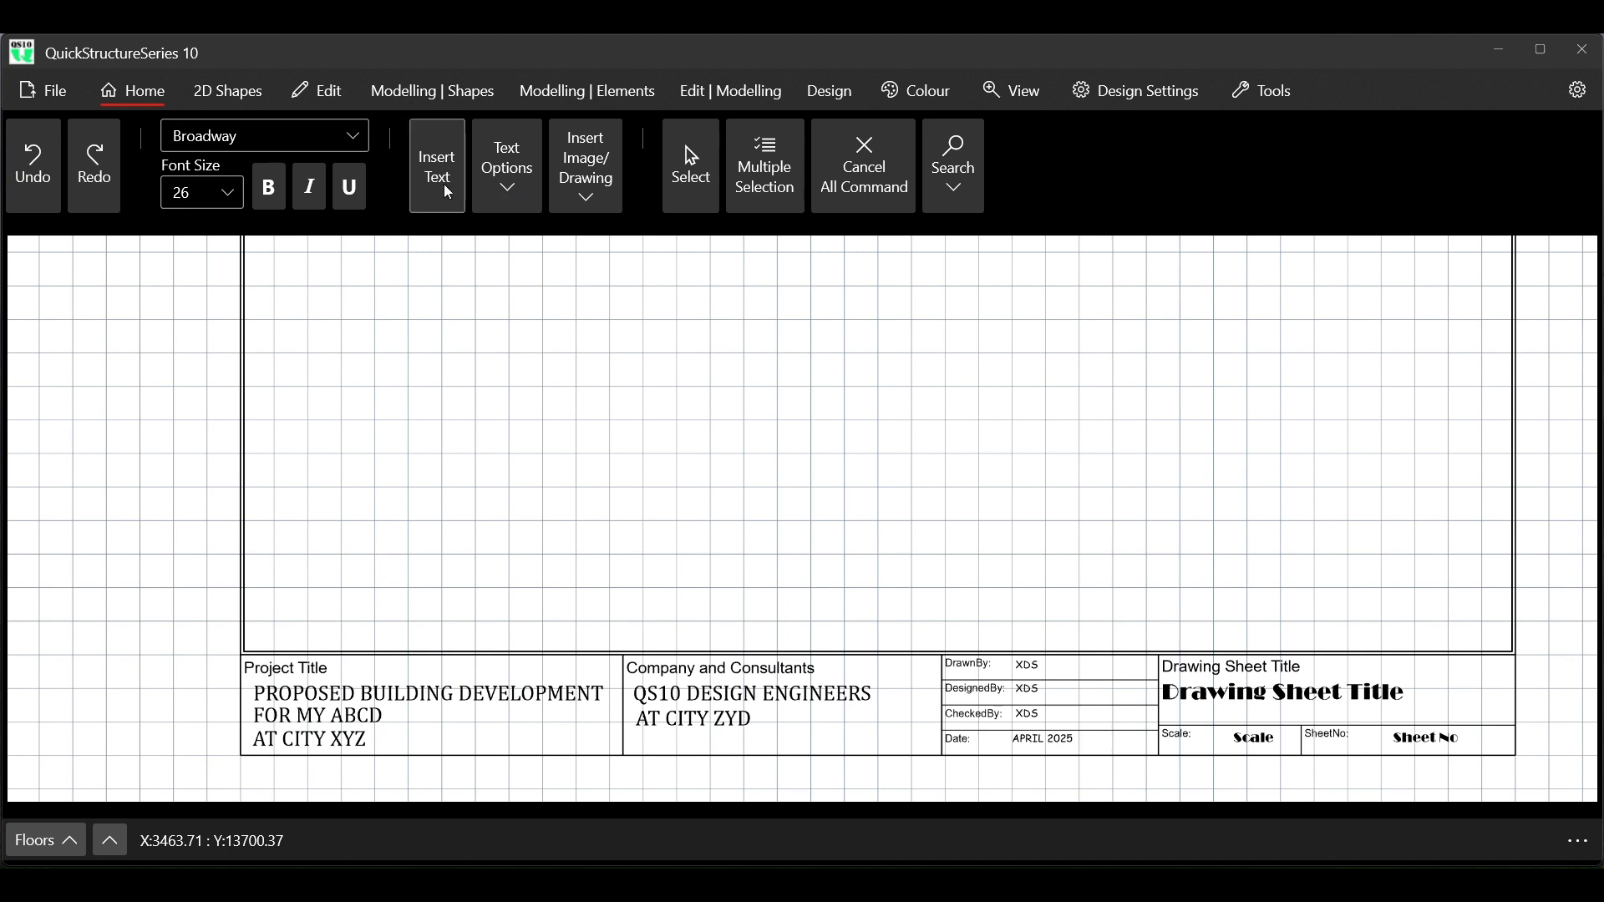
left_click(525, 189)
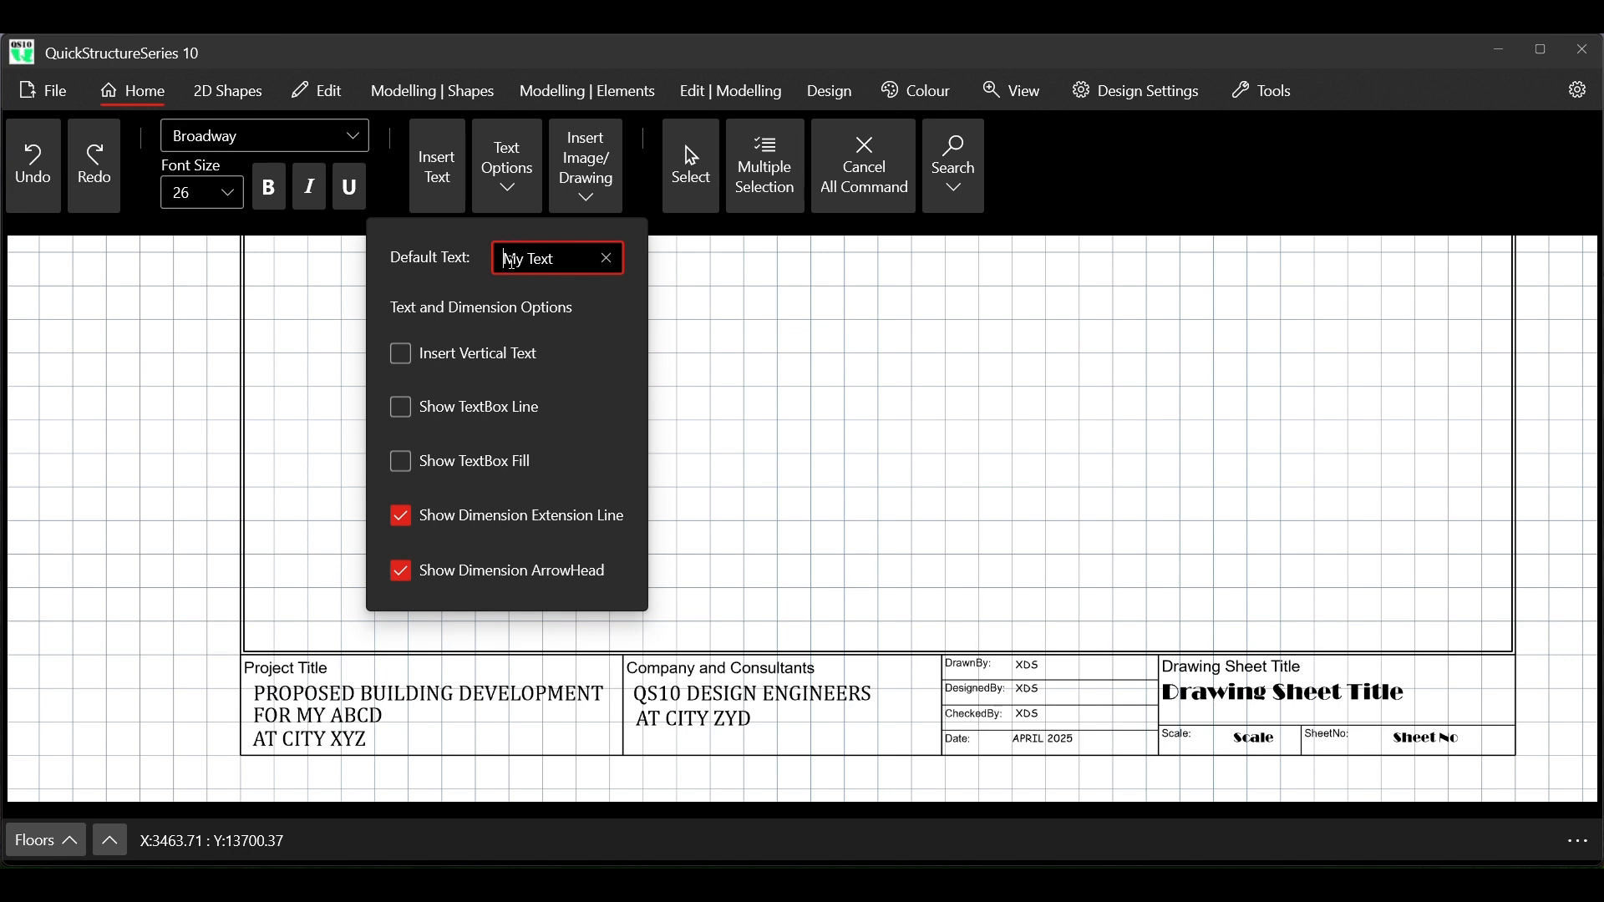
left_click(1053, 198)
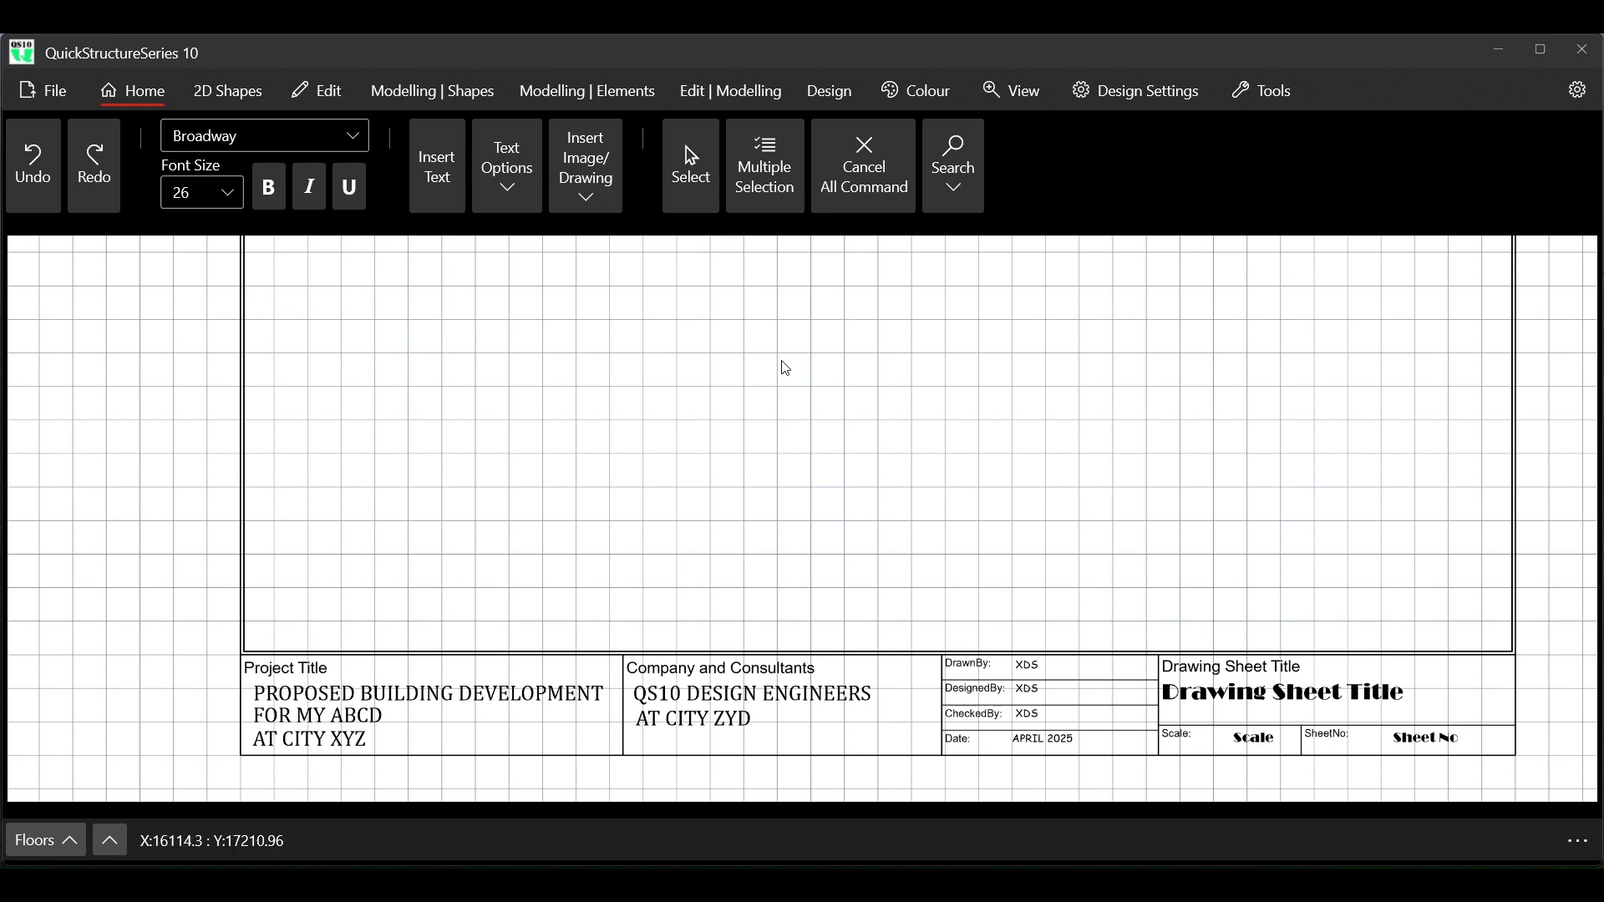
scroll(775, 378, "down", 1)
scroll(763, 423, "down", 4)
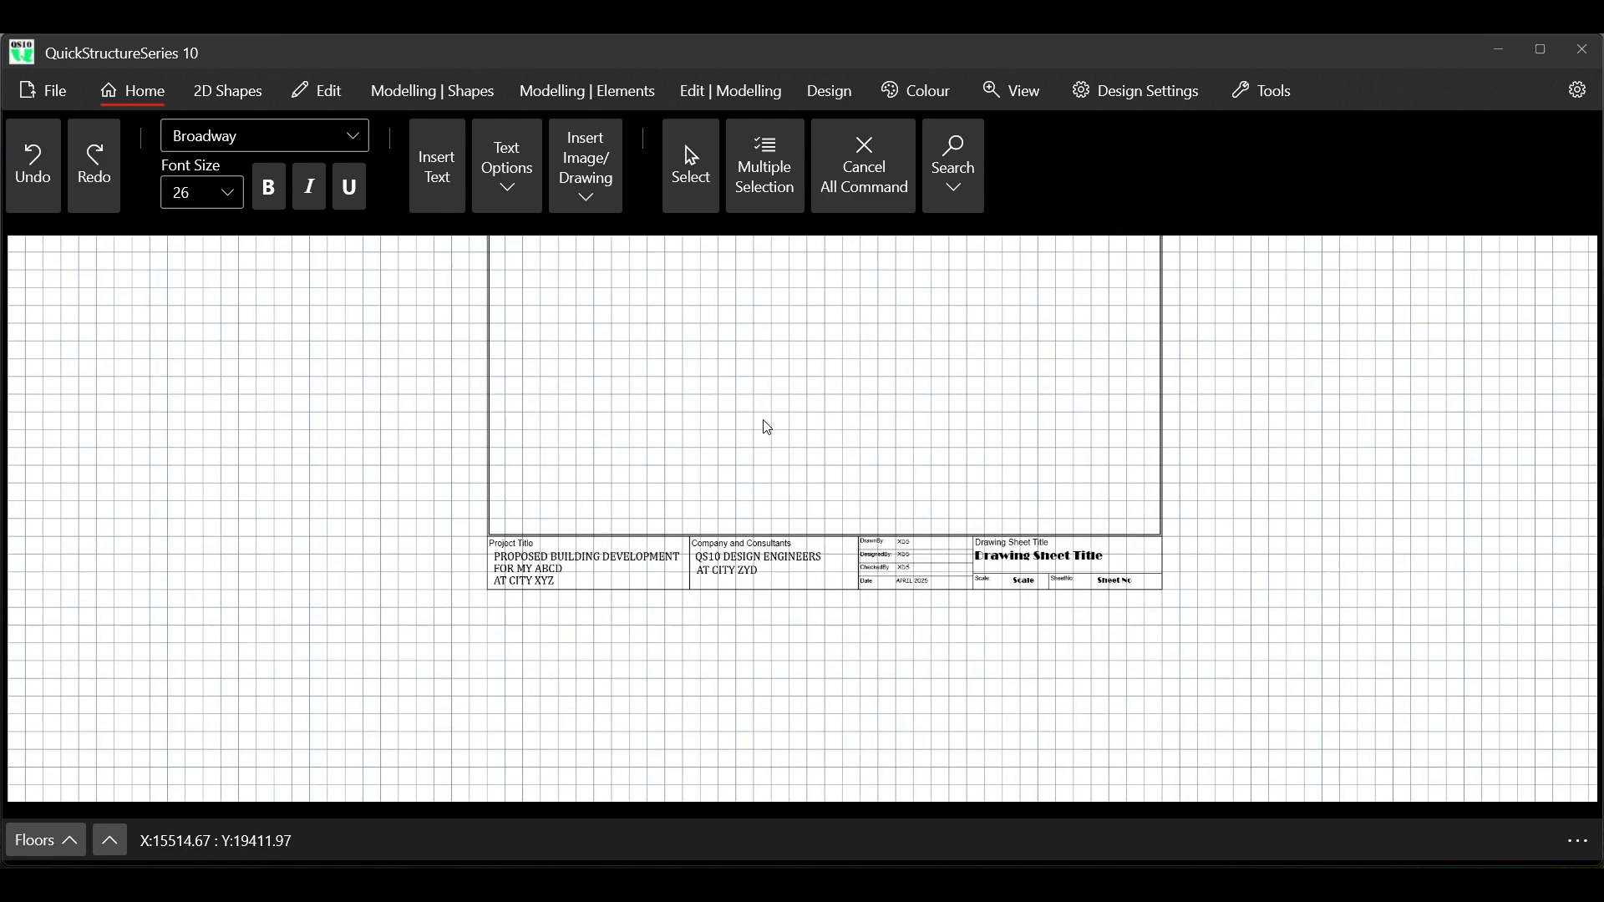
scroll(739, 474, "up", 4)
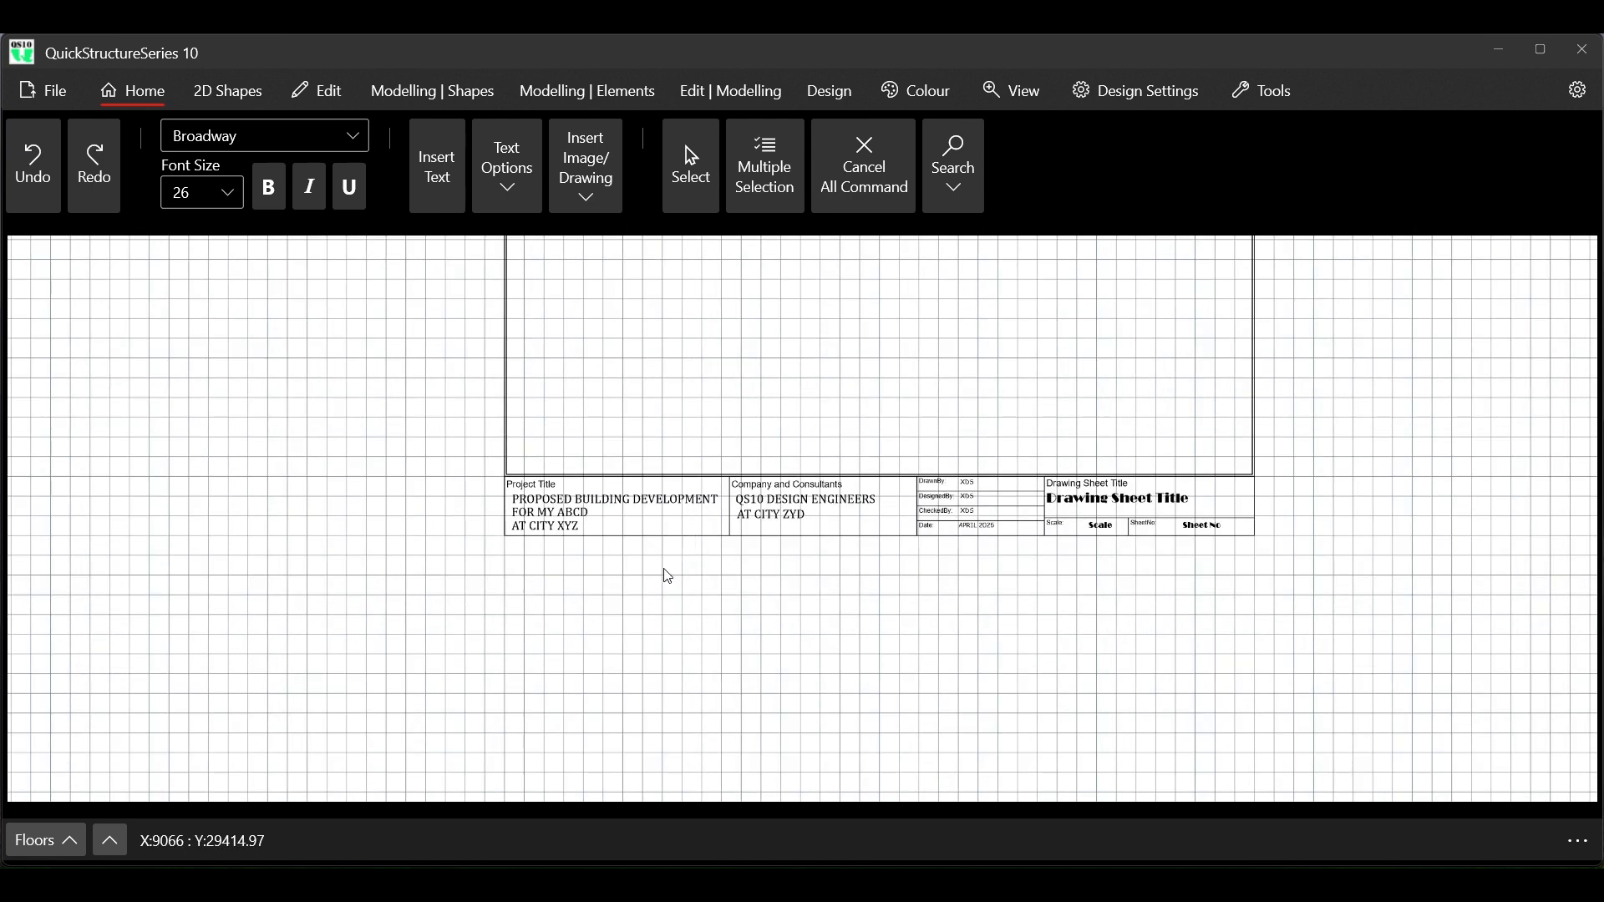
scroll(649, 574, "down", 4)
scroll(691, 255, "up", 2)
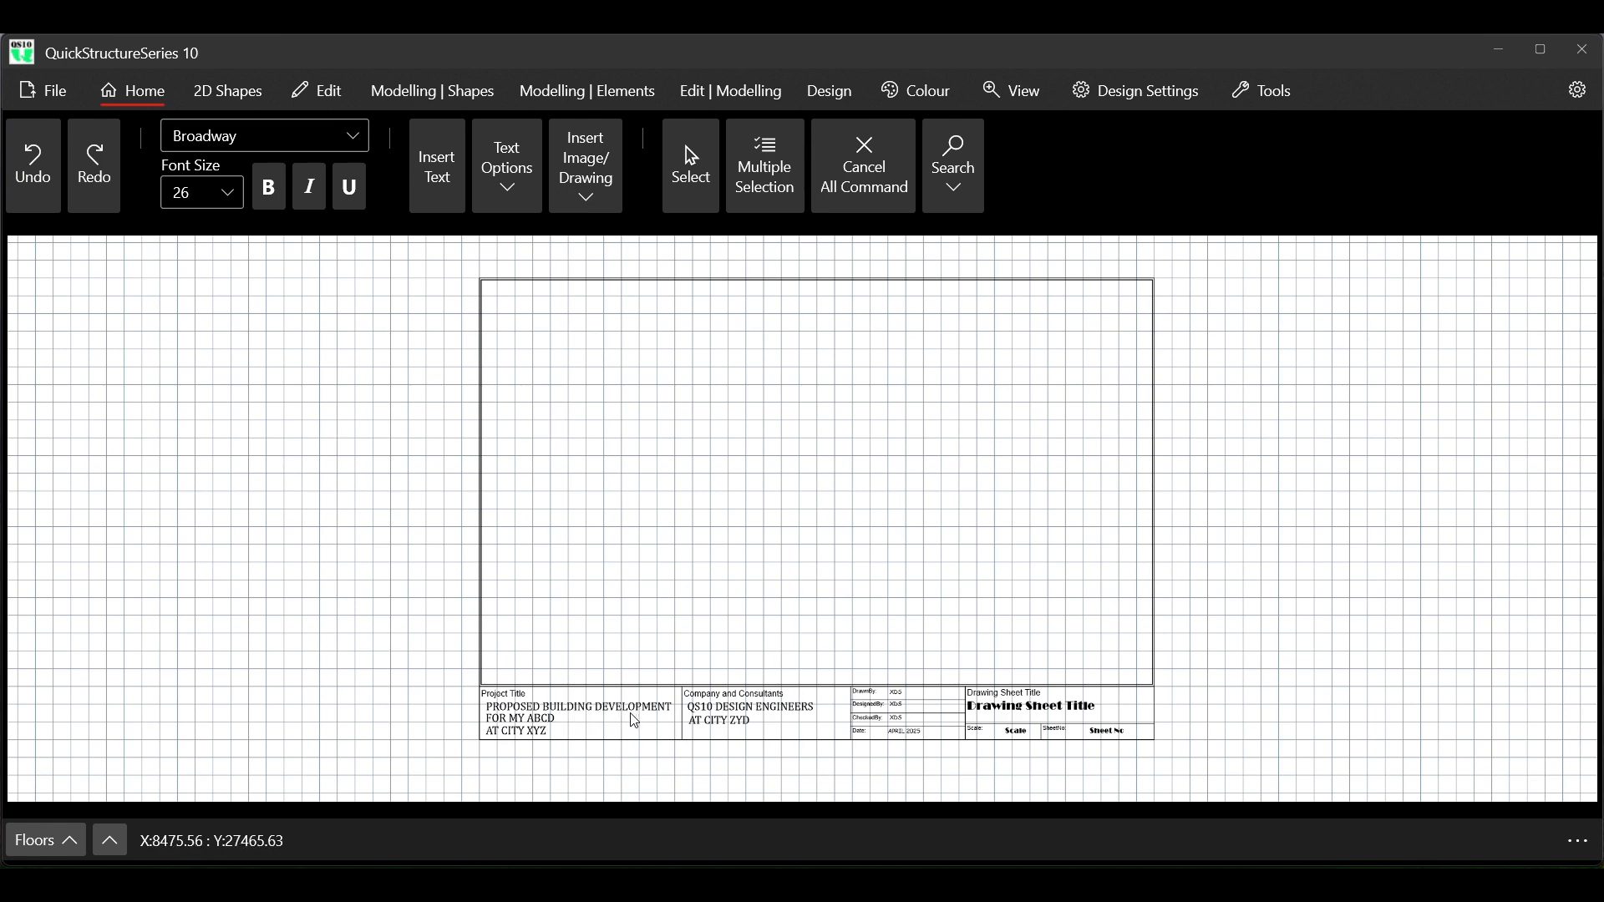
Change the second line under Project Title in the title block to FOR MY TYZ
scroll(631, 748, "up", 1)
scroll(630, 751, "up", 8)
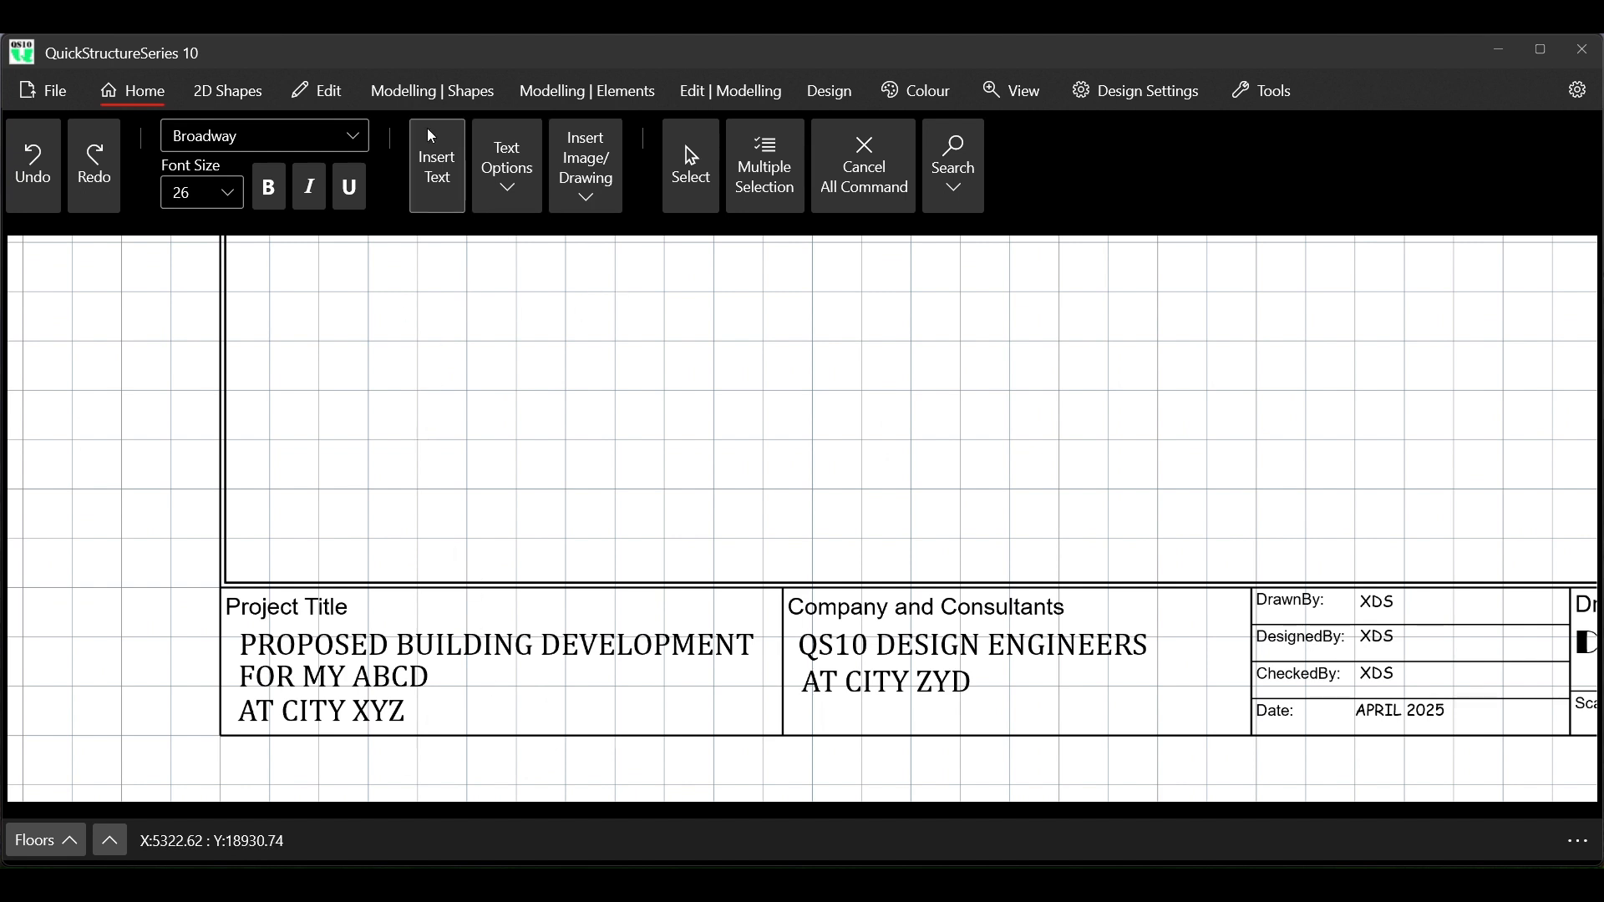
left_click(692, 185)
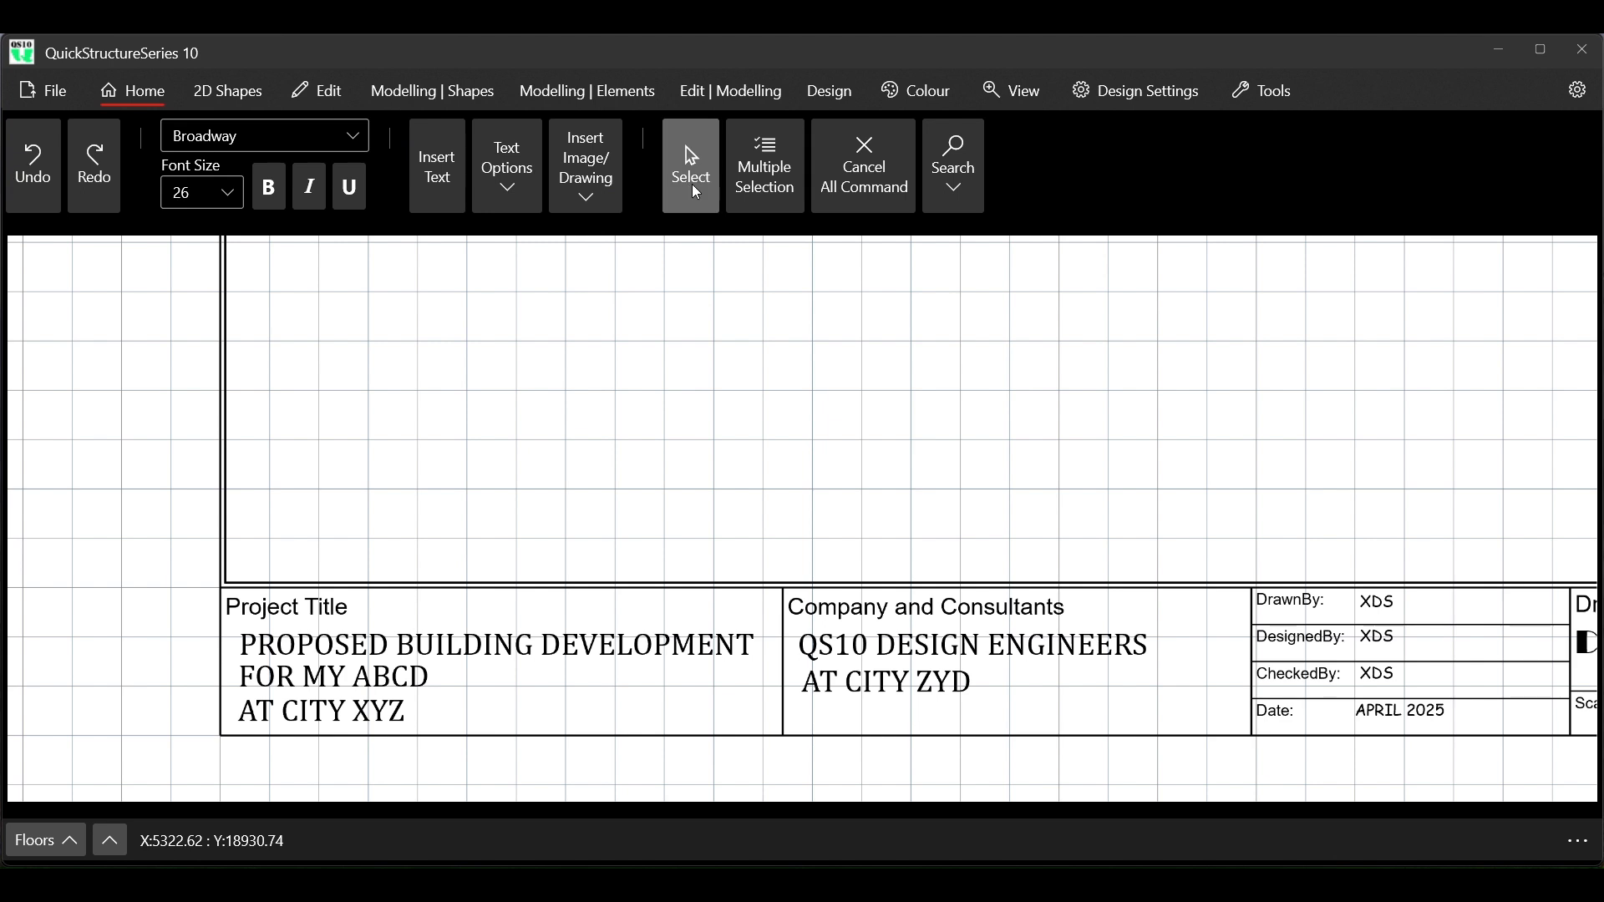
left_click(420, 673)
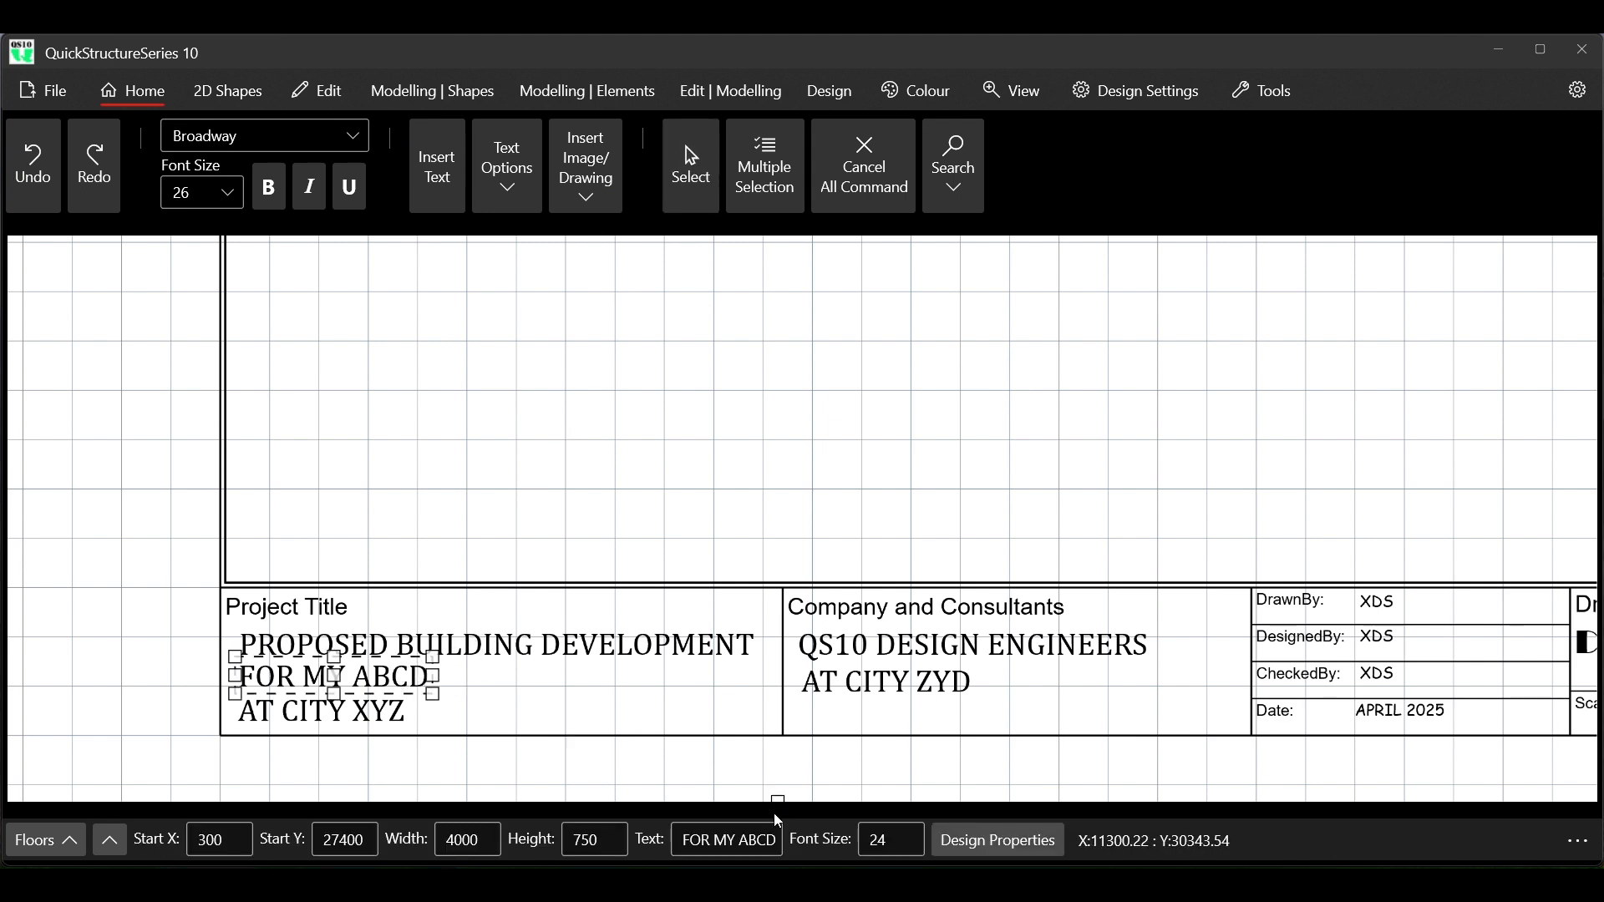
left_click(739, 840)
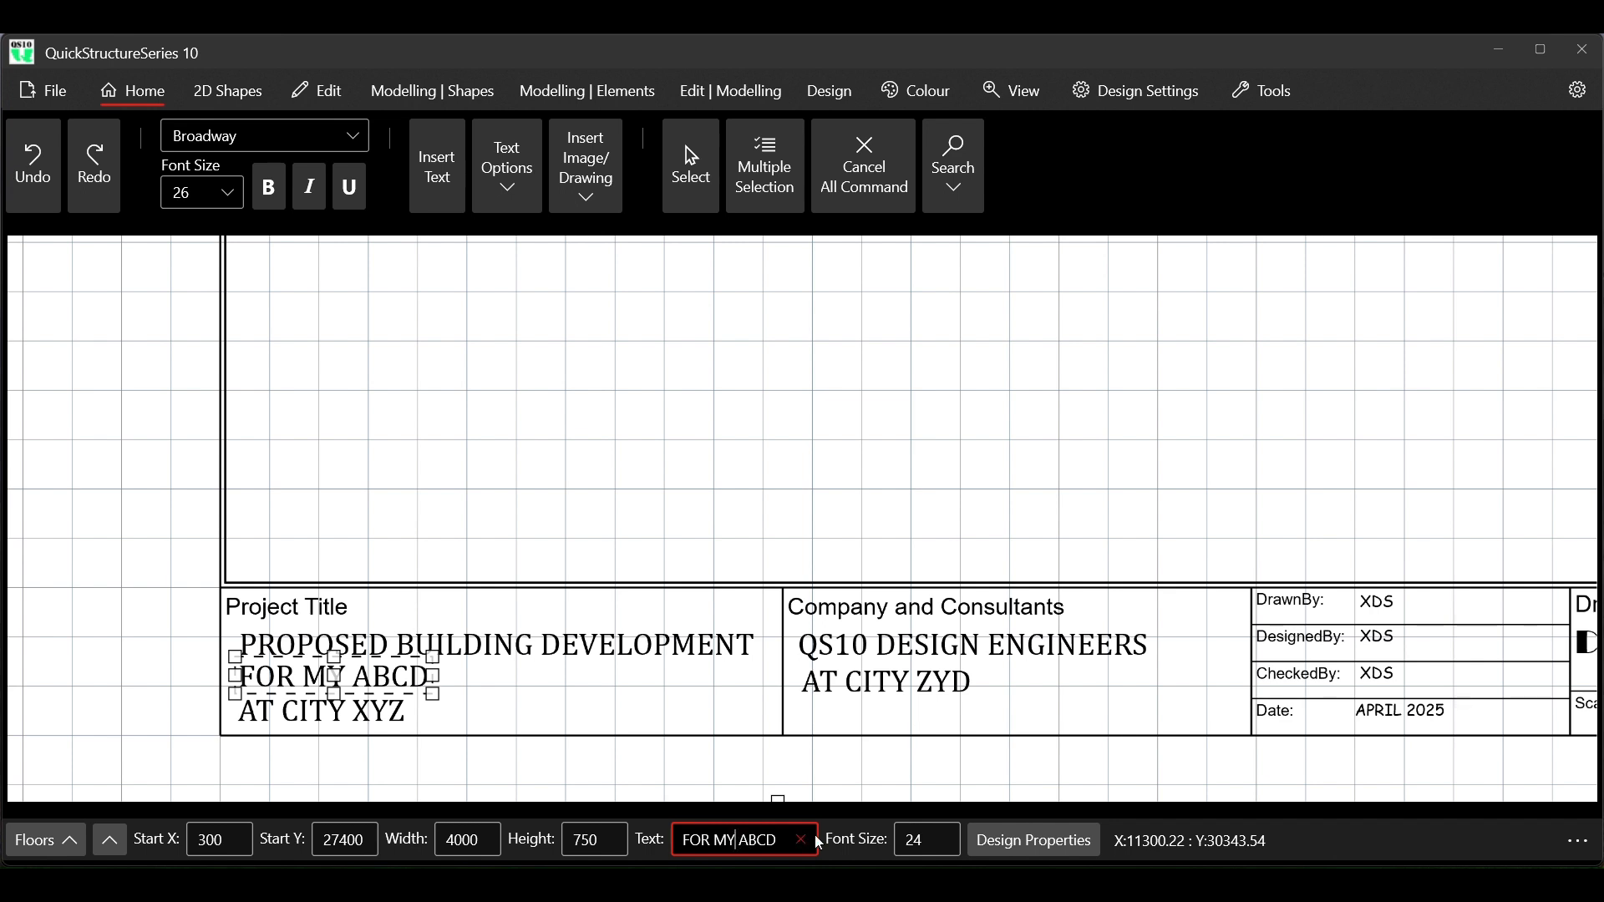
left_click(777, 838)
key("BackSpace")
key("BackSpace")
key("BackSpace")
key("BackSpace")
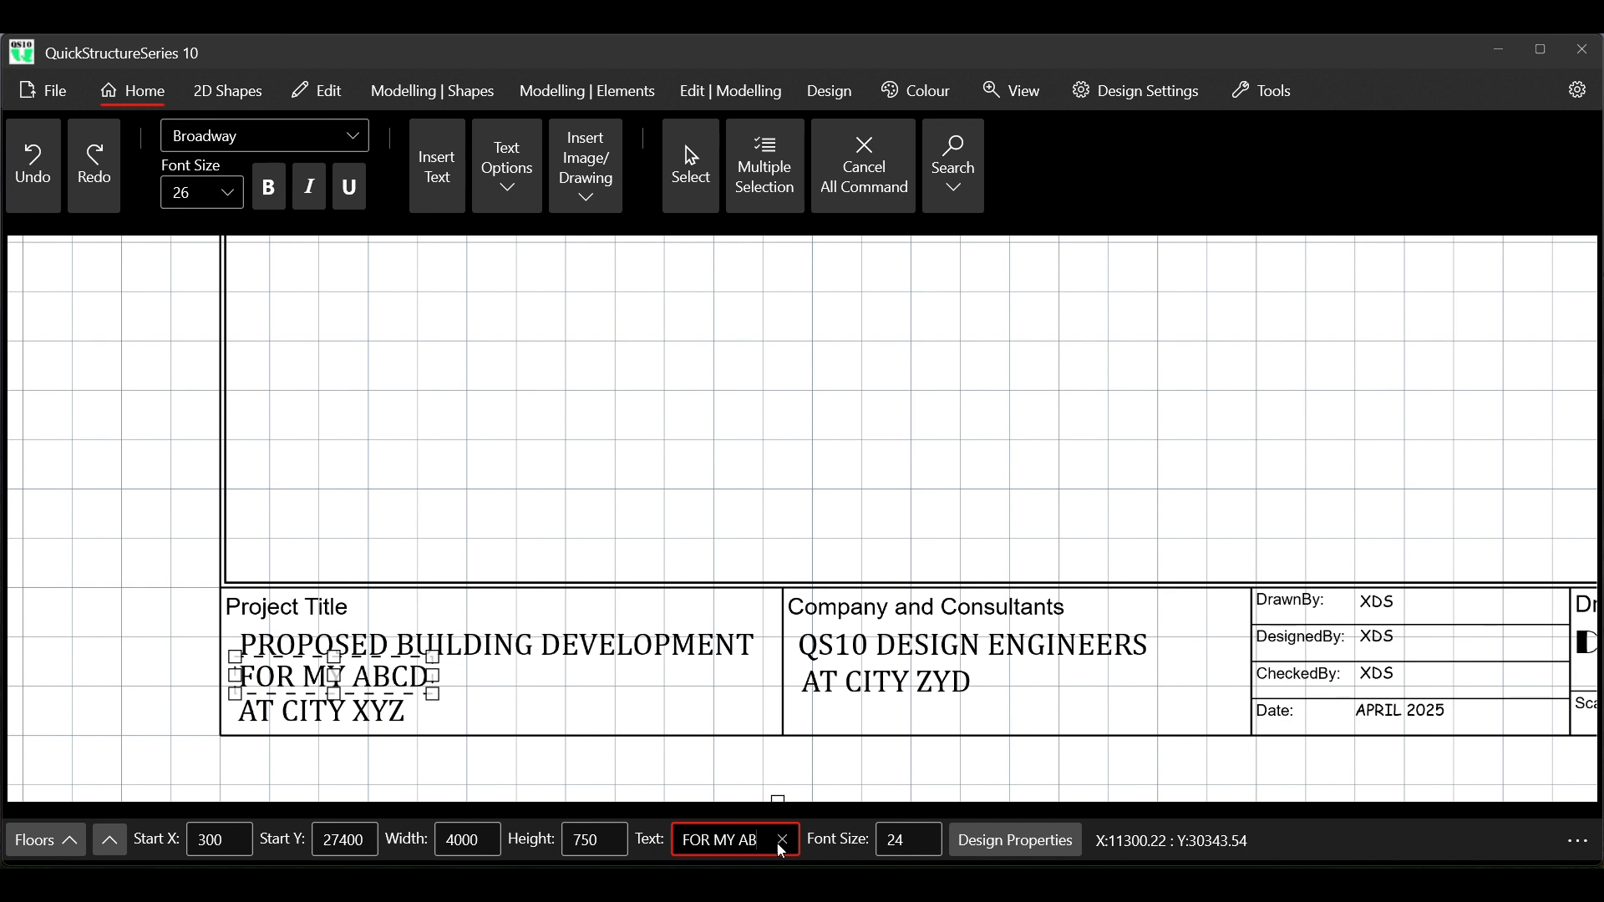
type("TYZ")
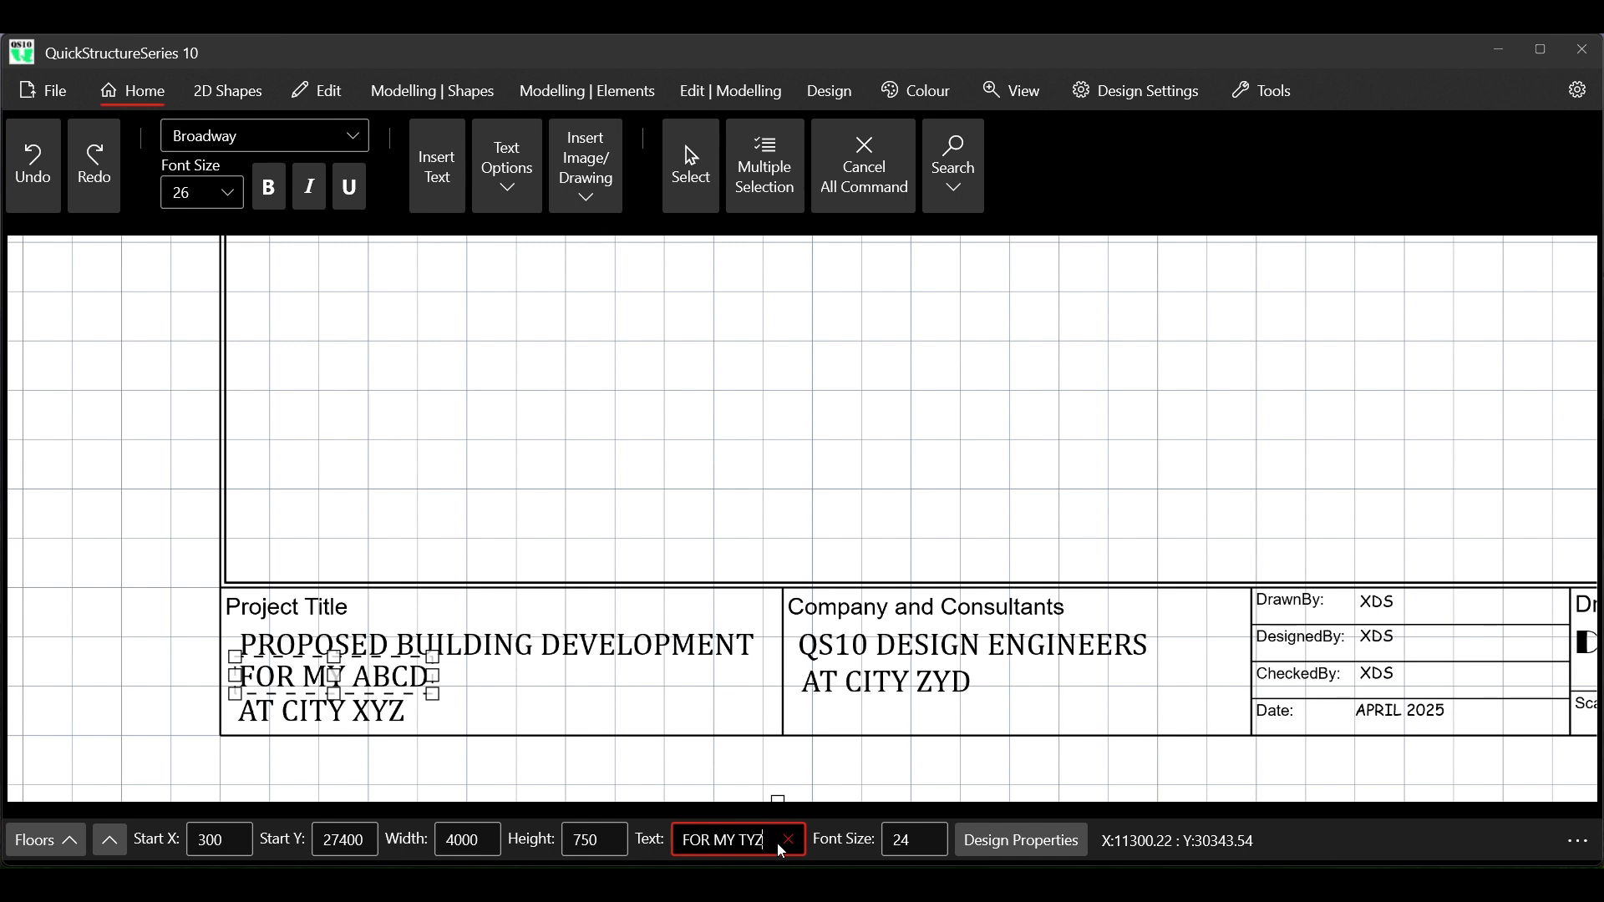
key("Return")
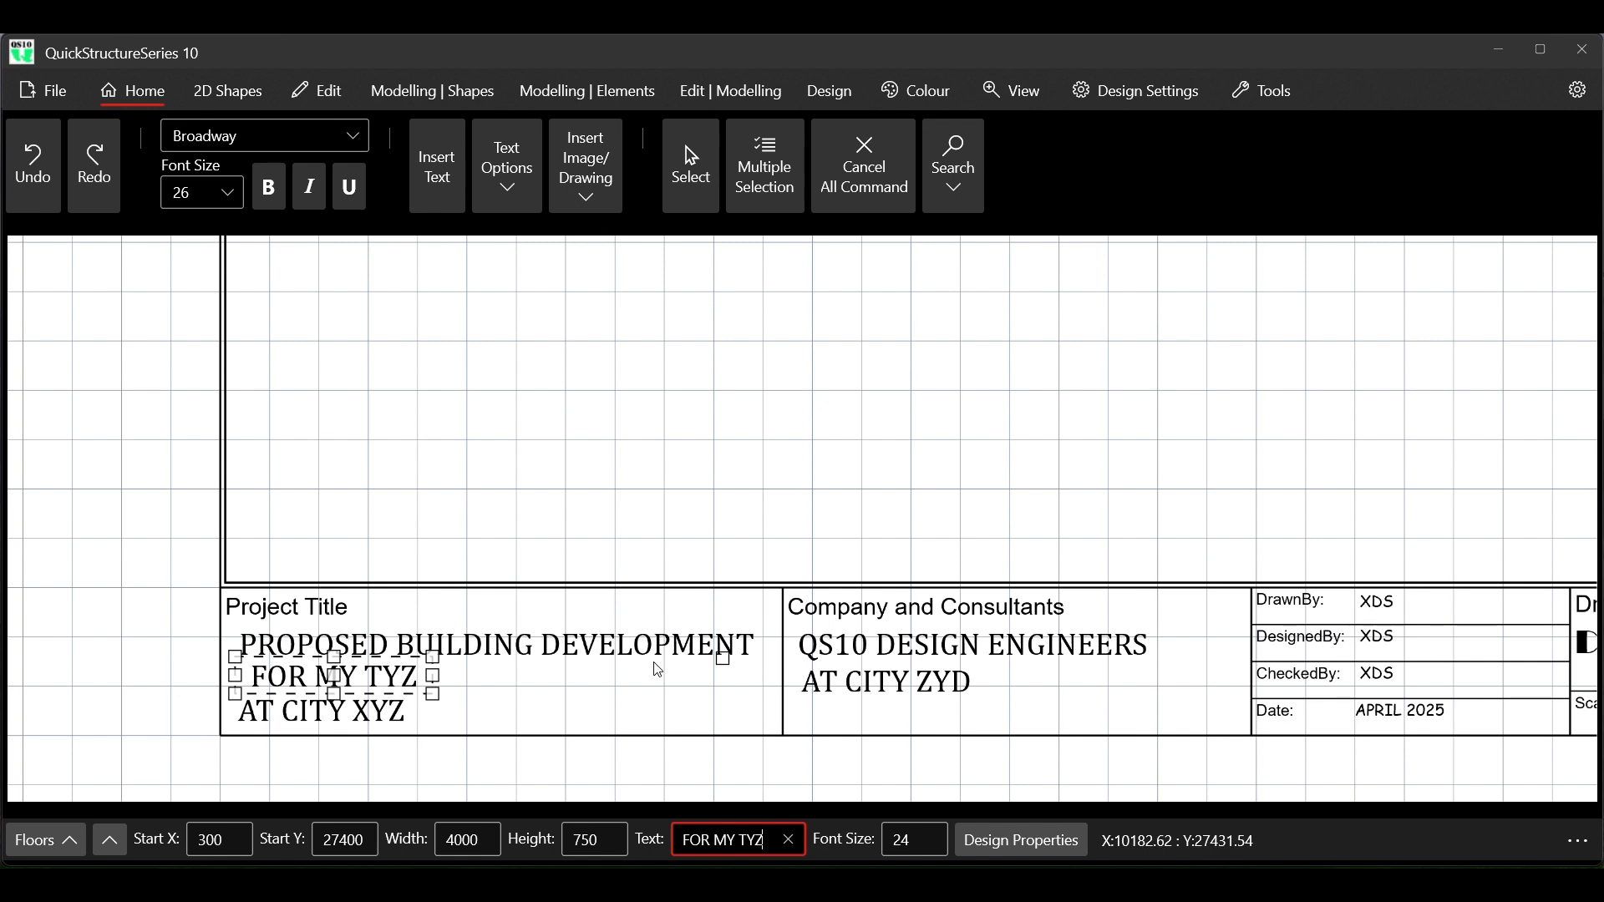
Change the third line under Project Title in the title block to AT CITY AAD
left_click(372, 710)
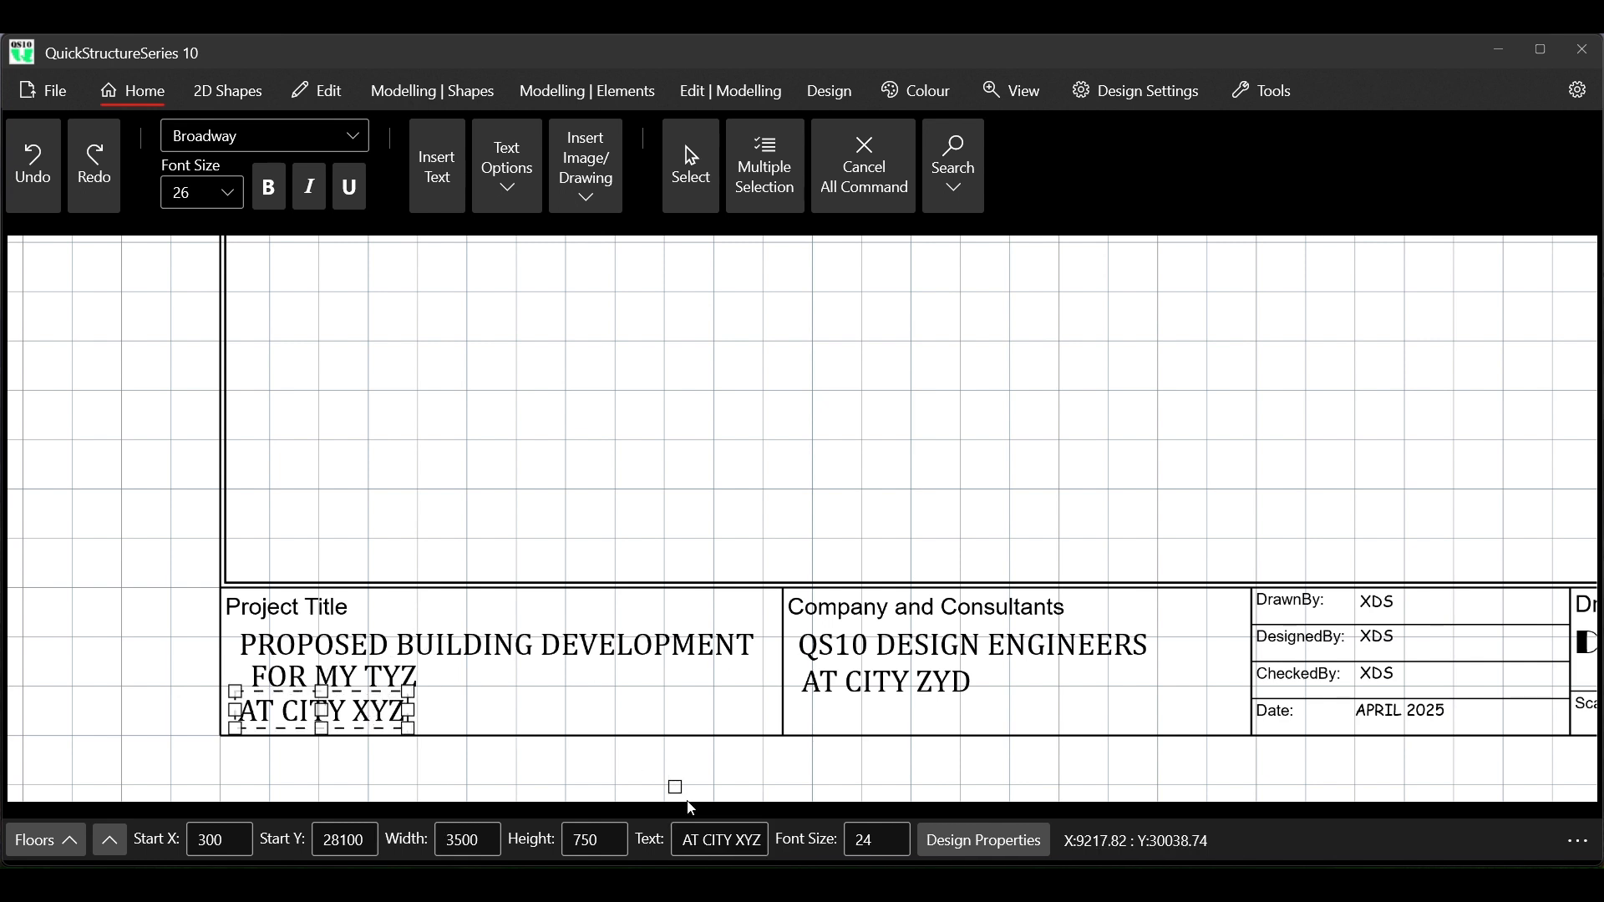
left_click(738, 841)
key("Home")
key("Delete")
key("Delete")
key("Delete")
key("Delete")
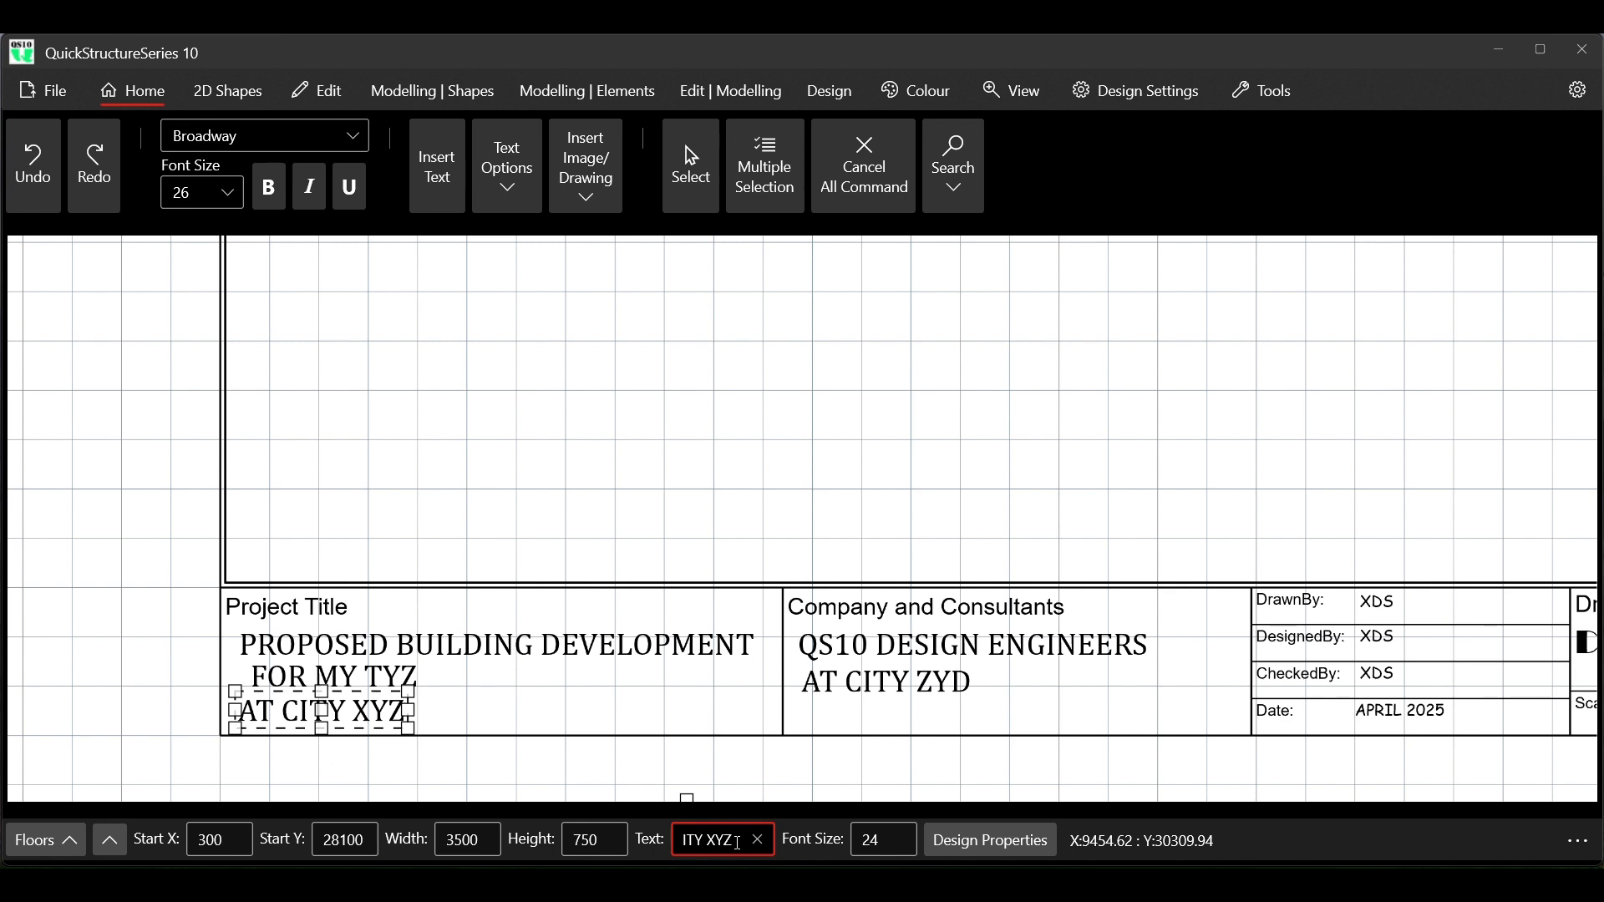
type("AT ")
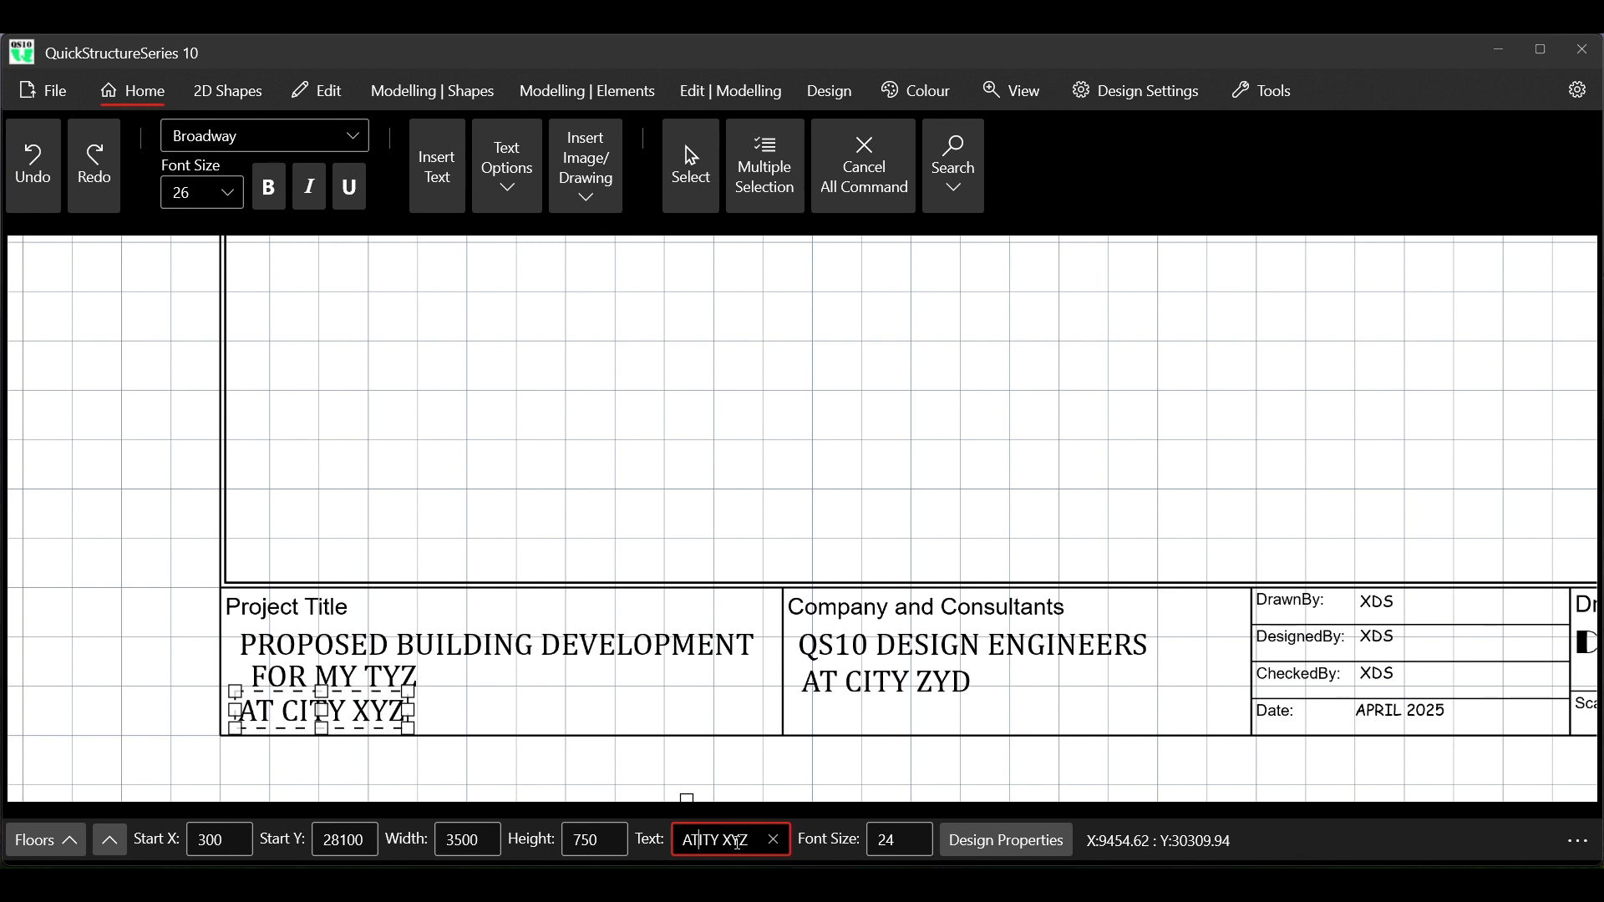
type("C")
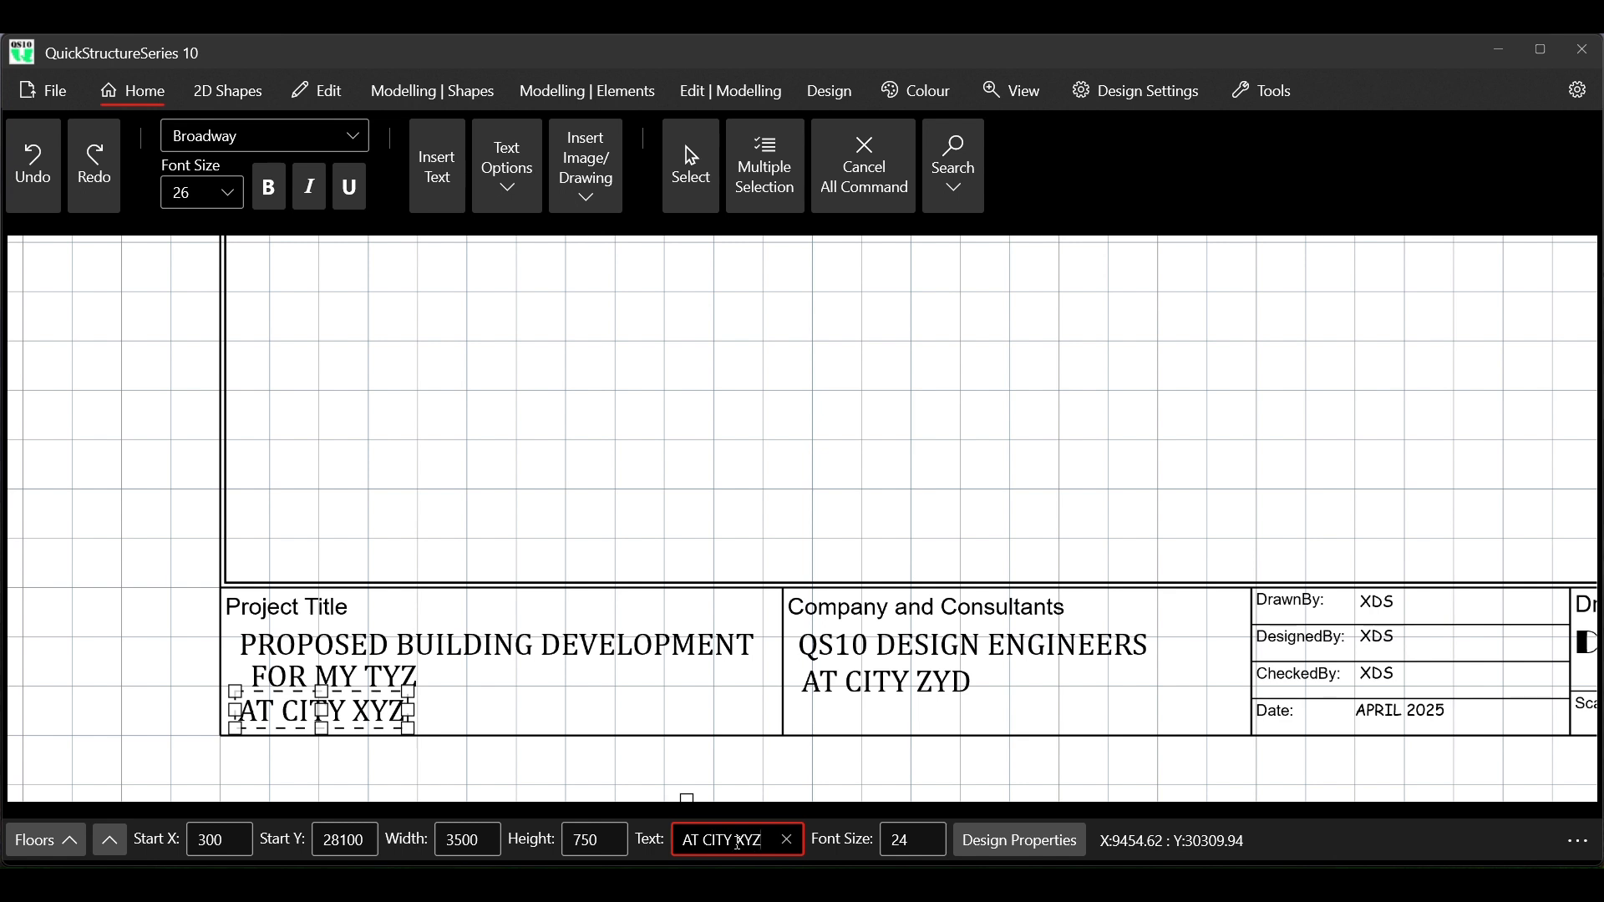
key("BackSpace")
key("BackSpace")
key("BackSpace")
type("AAD")
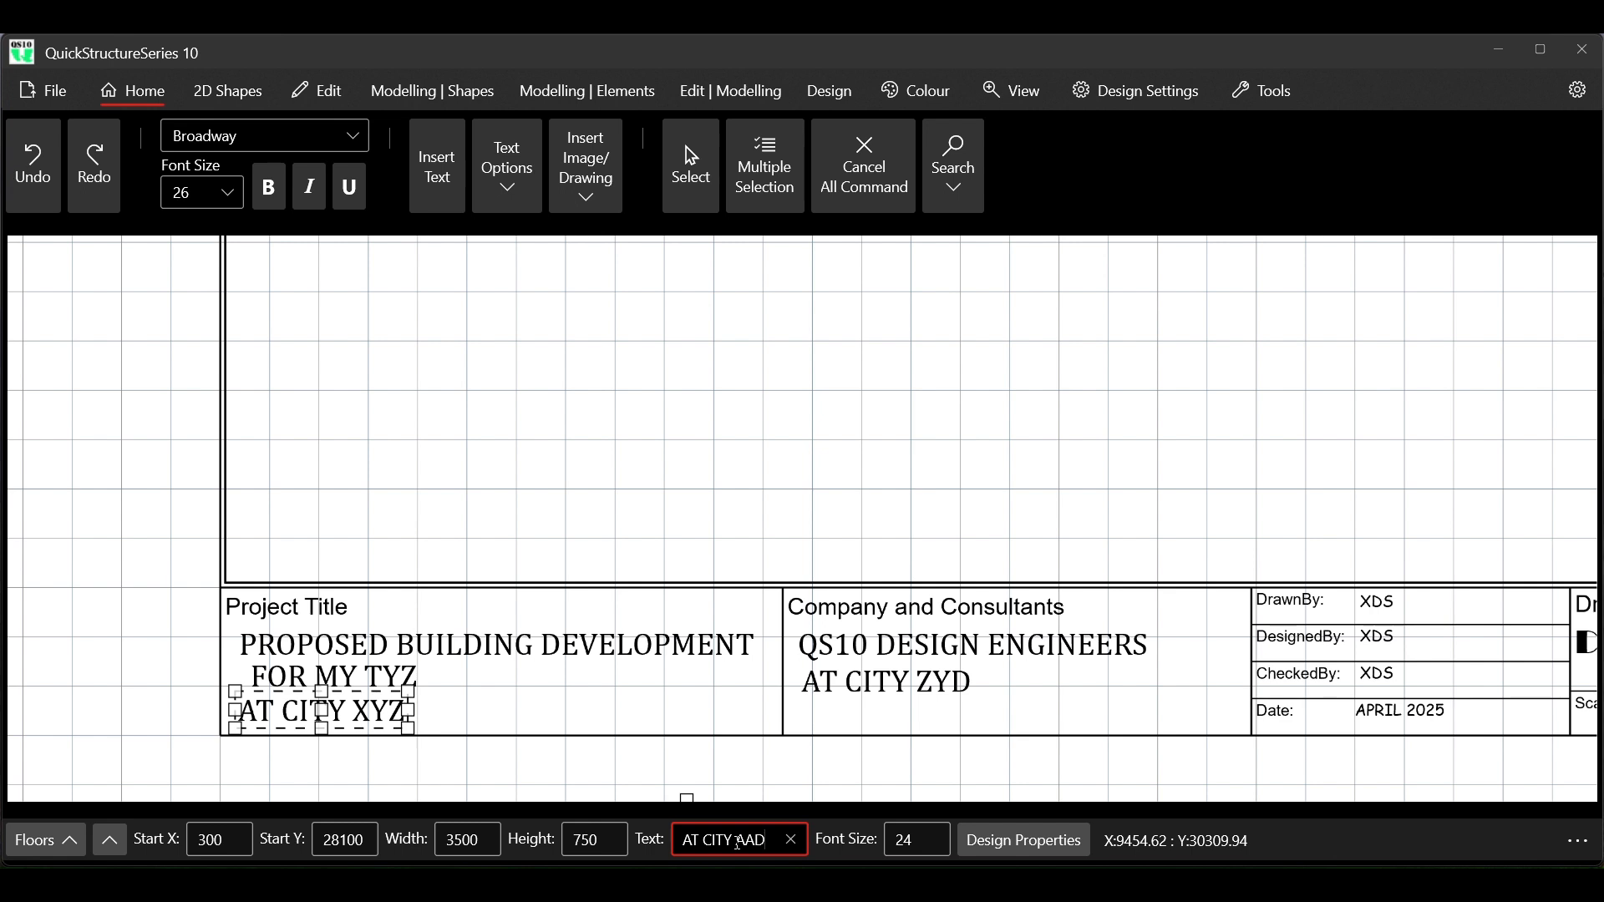
key("Return")
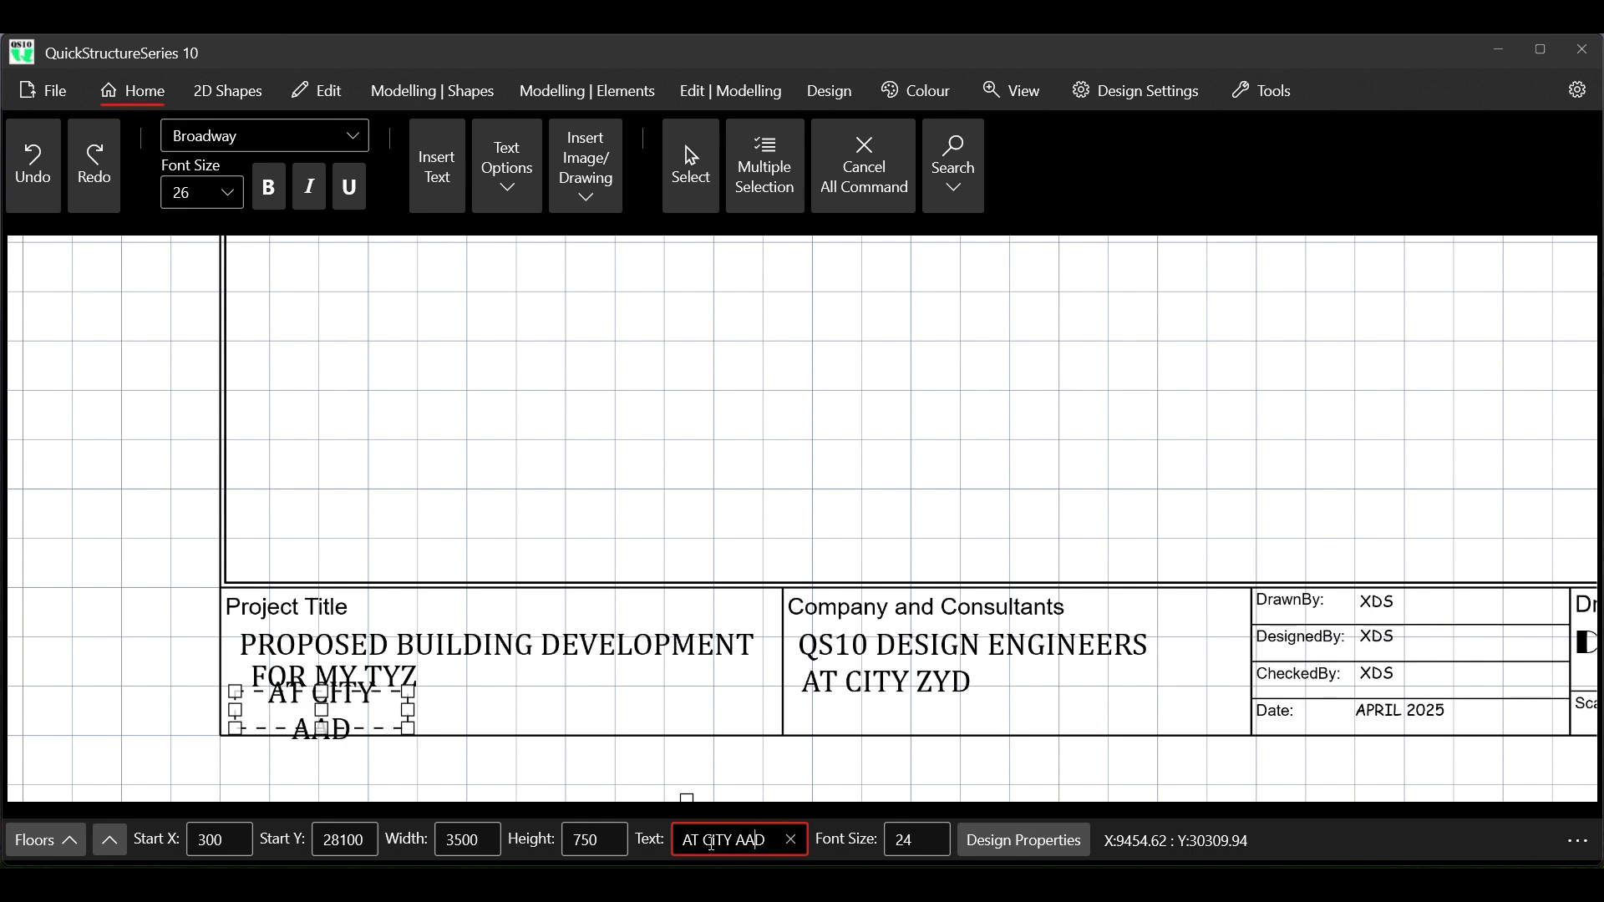
key("Left")
key("Left")
key("Left")
key("Left")
key("Left")
key("Left")
key("Left")
key("Left")
key("Left")
key("Left")
key("Left")
key("Left")
key("Left")
key("Left")
key("Left")
key("Left")
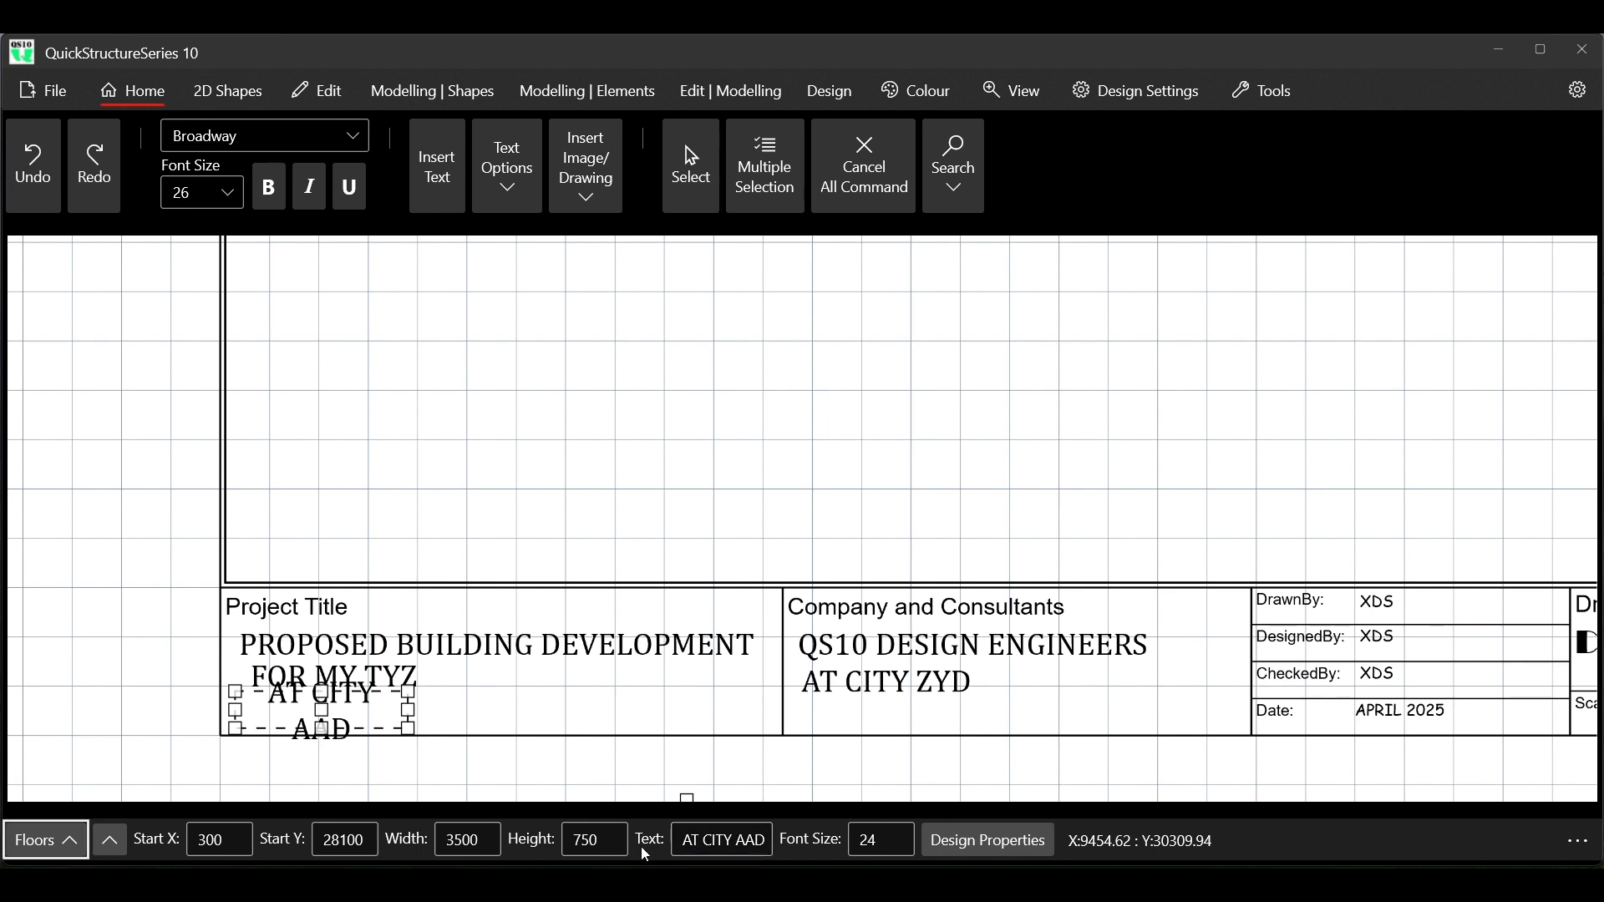
Set the width of the AT CITY AAD text box to 4000 so that it fits on one line
left_click(459, 844)
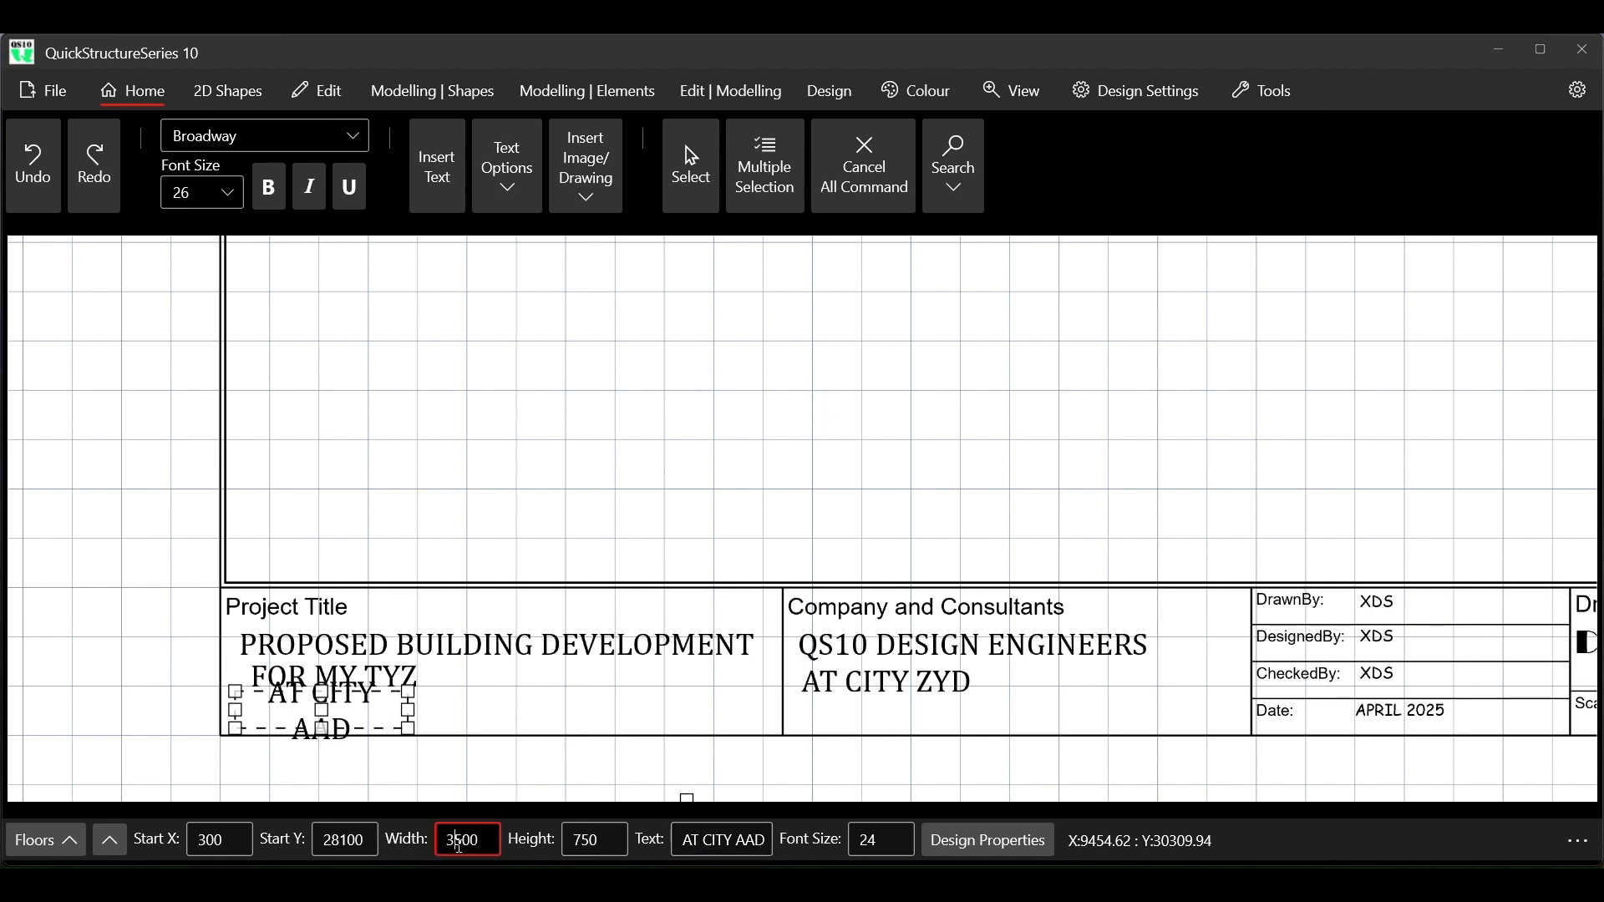
key("Delete")
type("6")
key("BackSpace")
type("0")
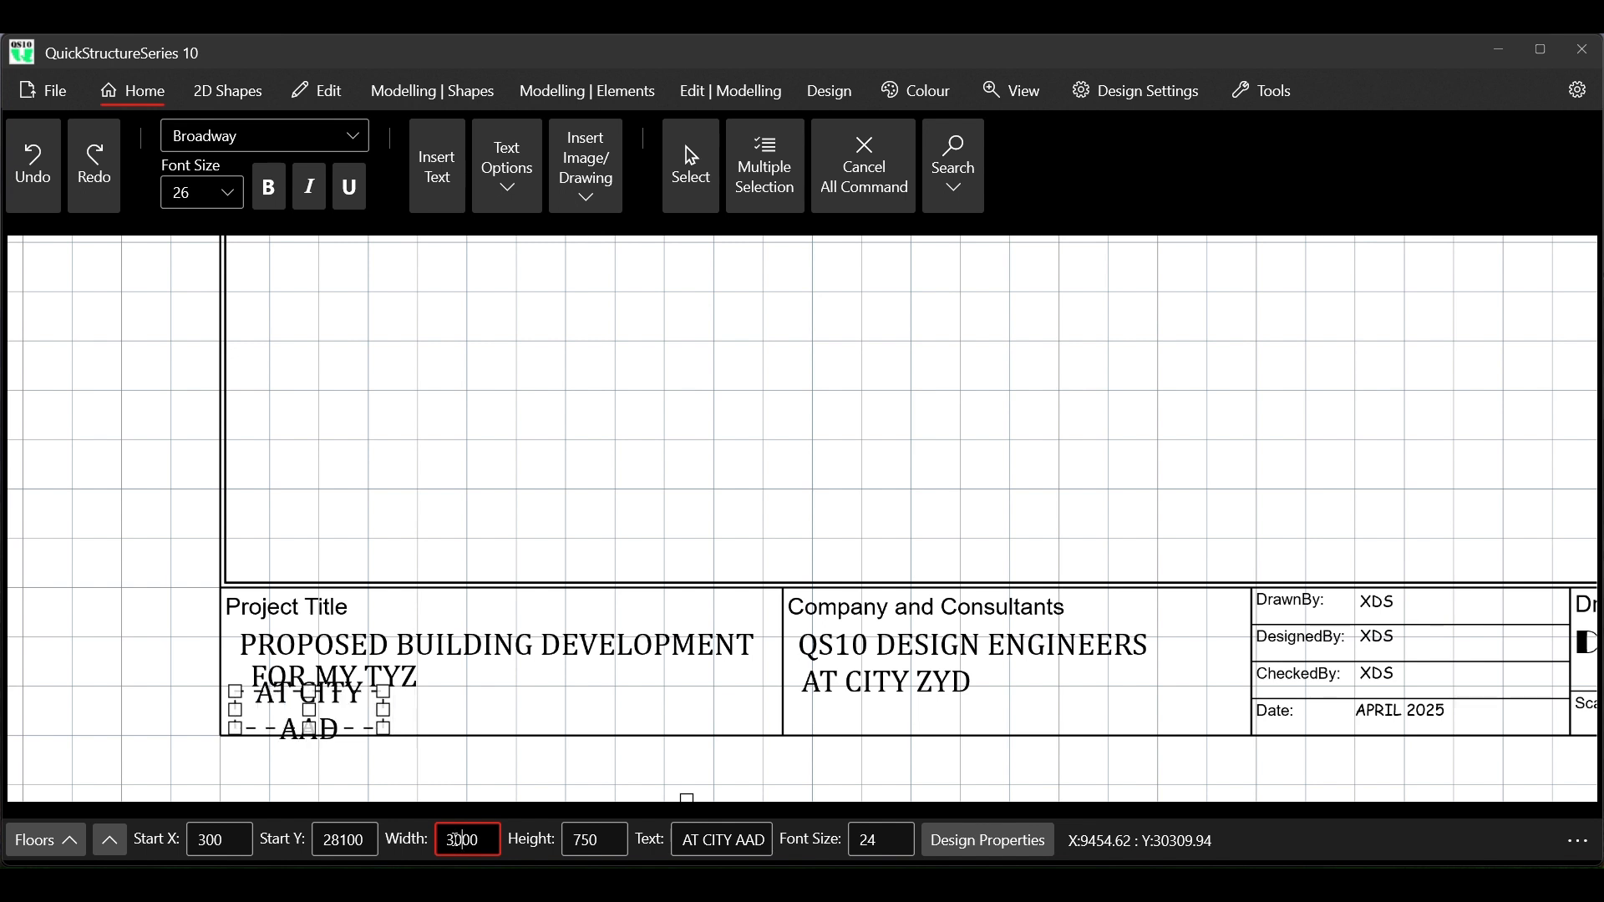
key("BackSpace")
type("4")
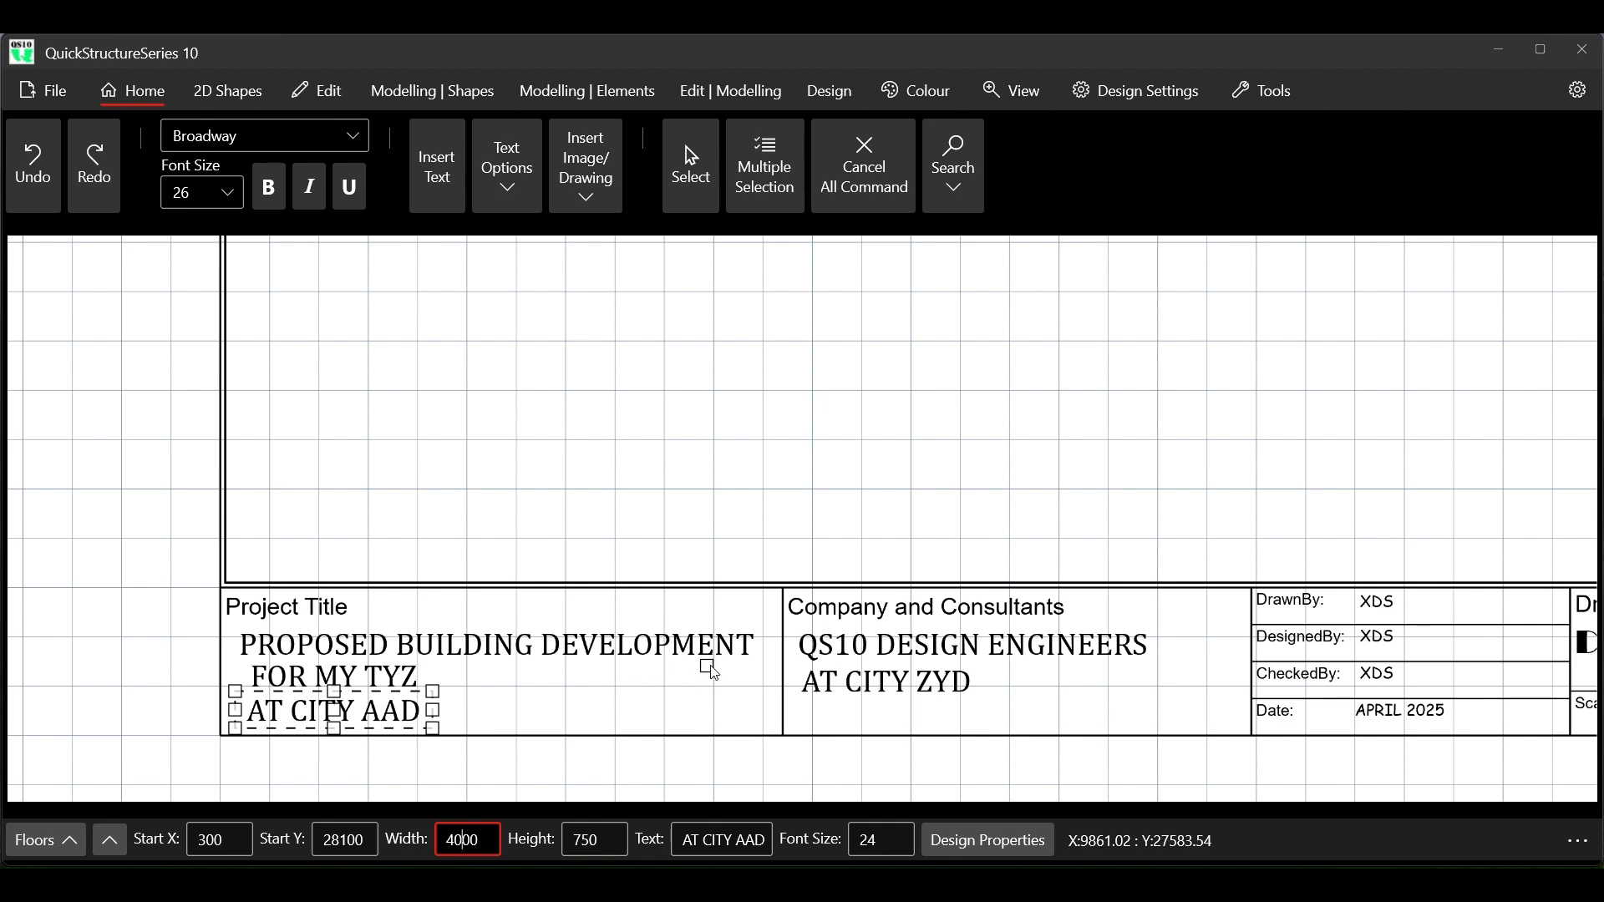
Set the font size of the large Drawing Sheet Title placeholder text to 24
scroll(709, 630, "down", 2)
scroll(710, 627, "down", 3)
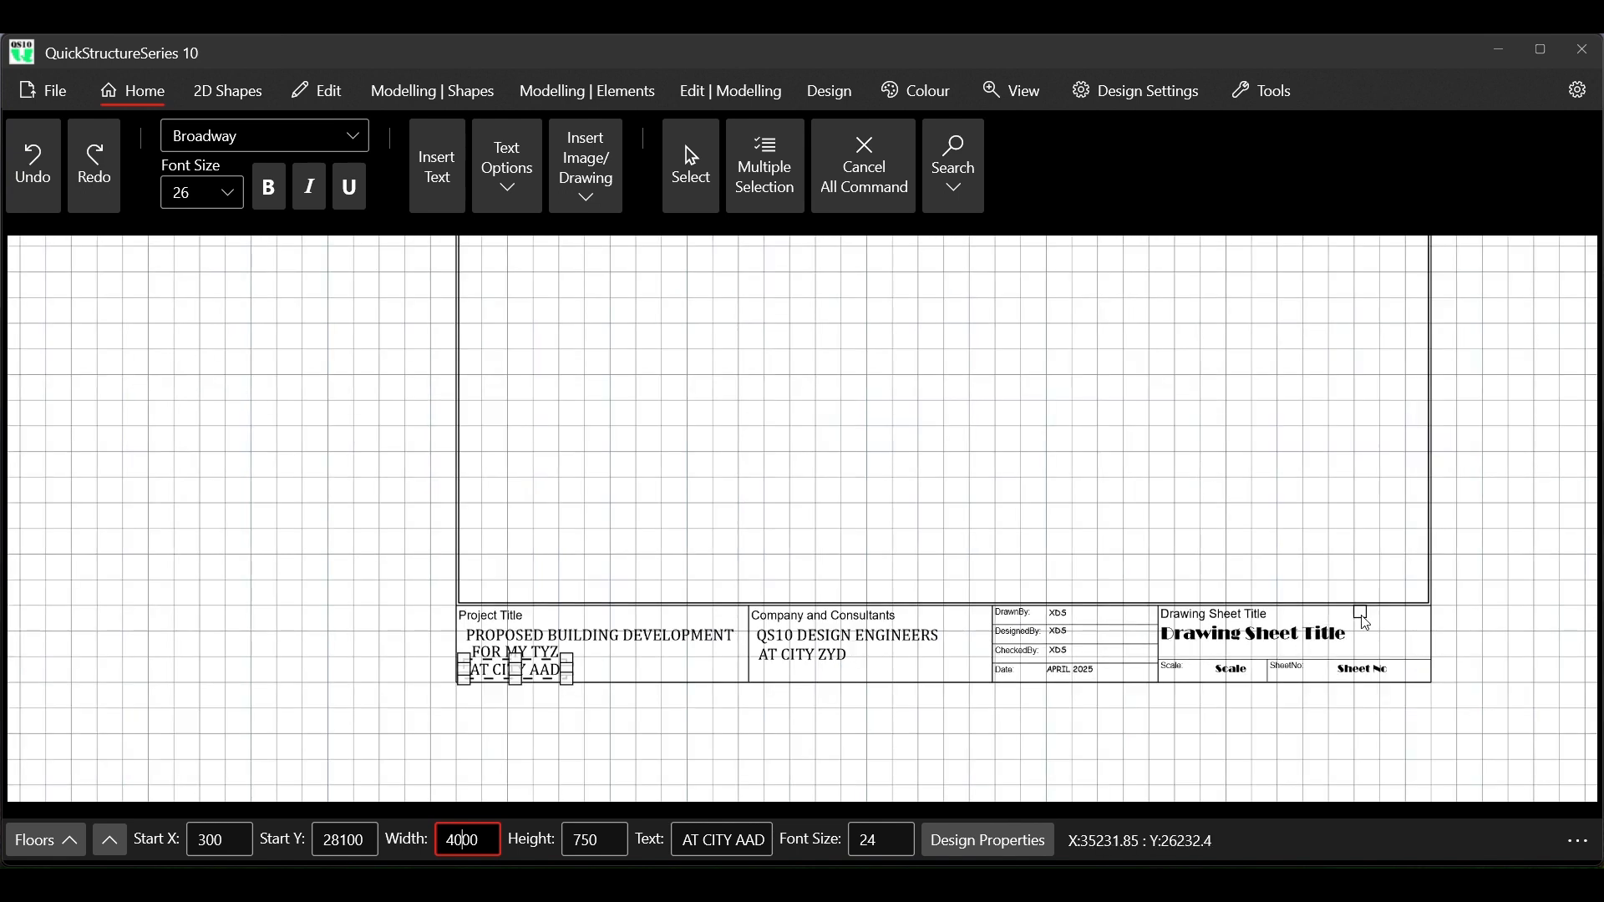
scroll(1357, 626, "up", 4)
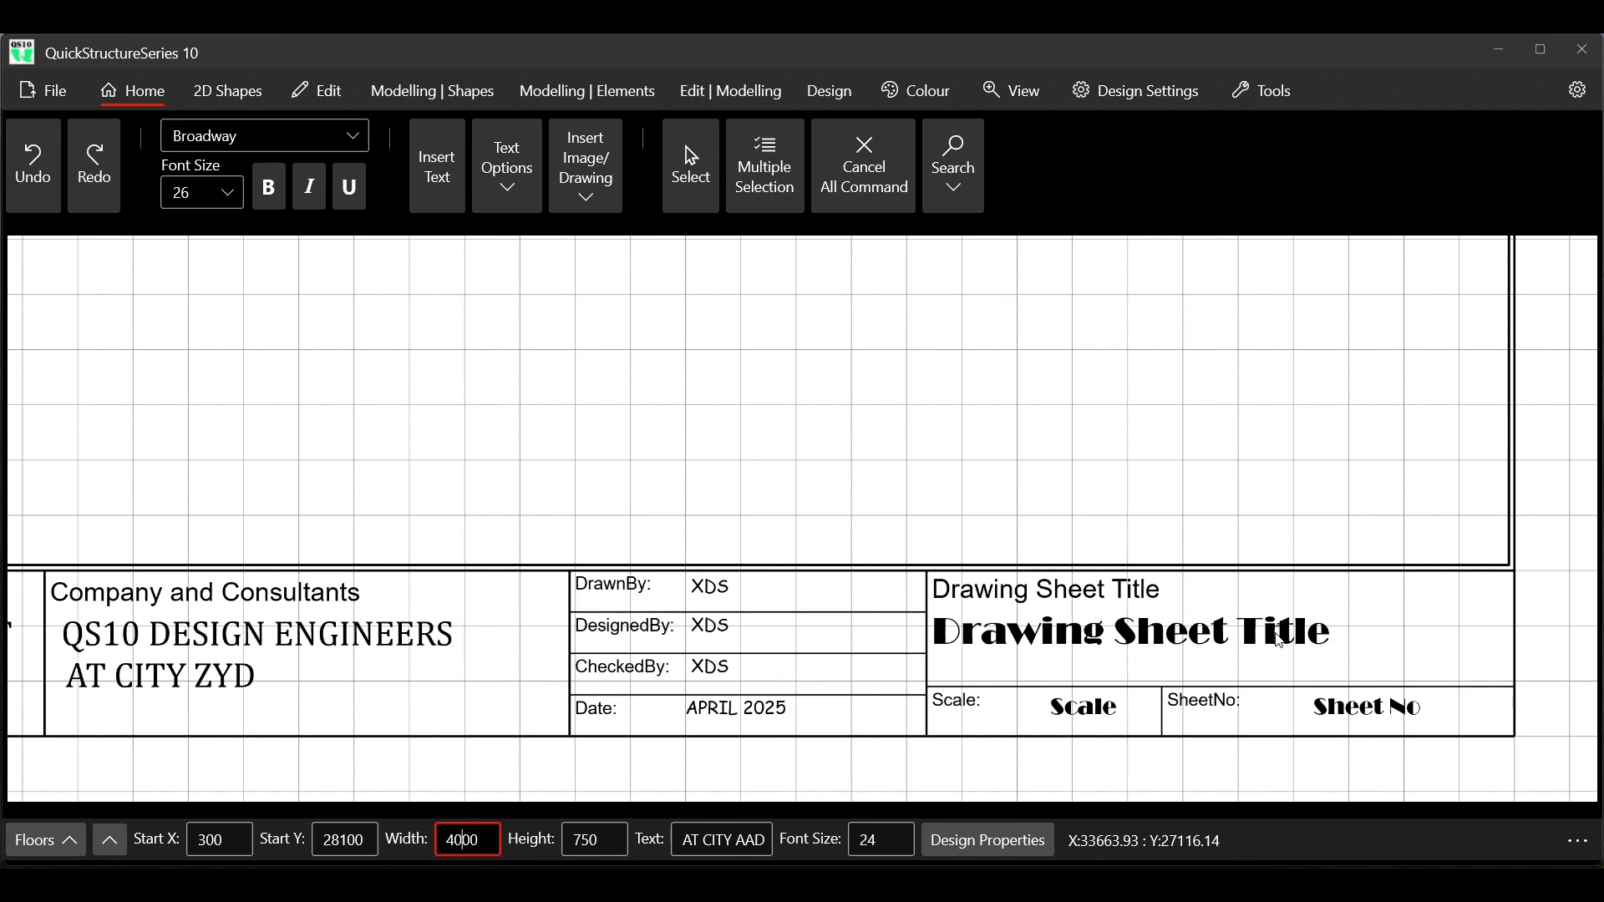
left_click(1355, 645)
left_click(926, 842)
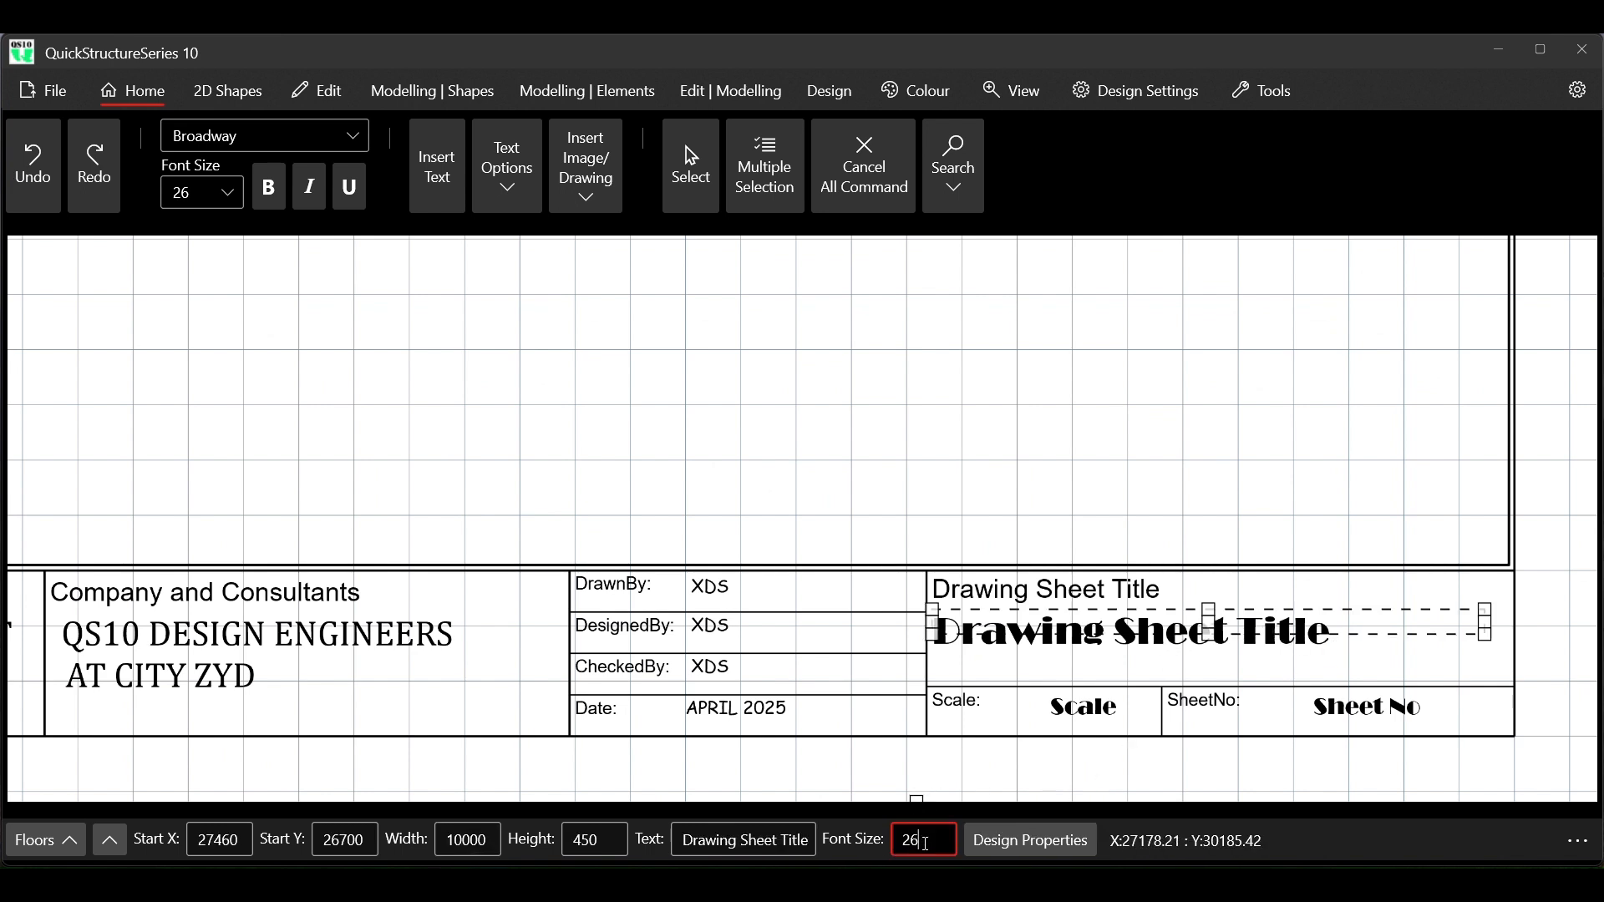
key("BackSpace")
type("4")
key("Return")
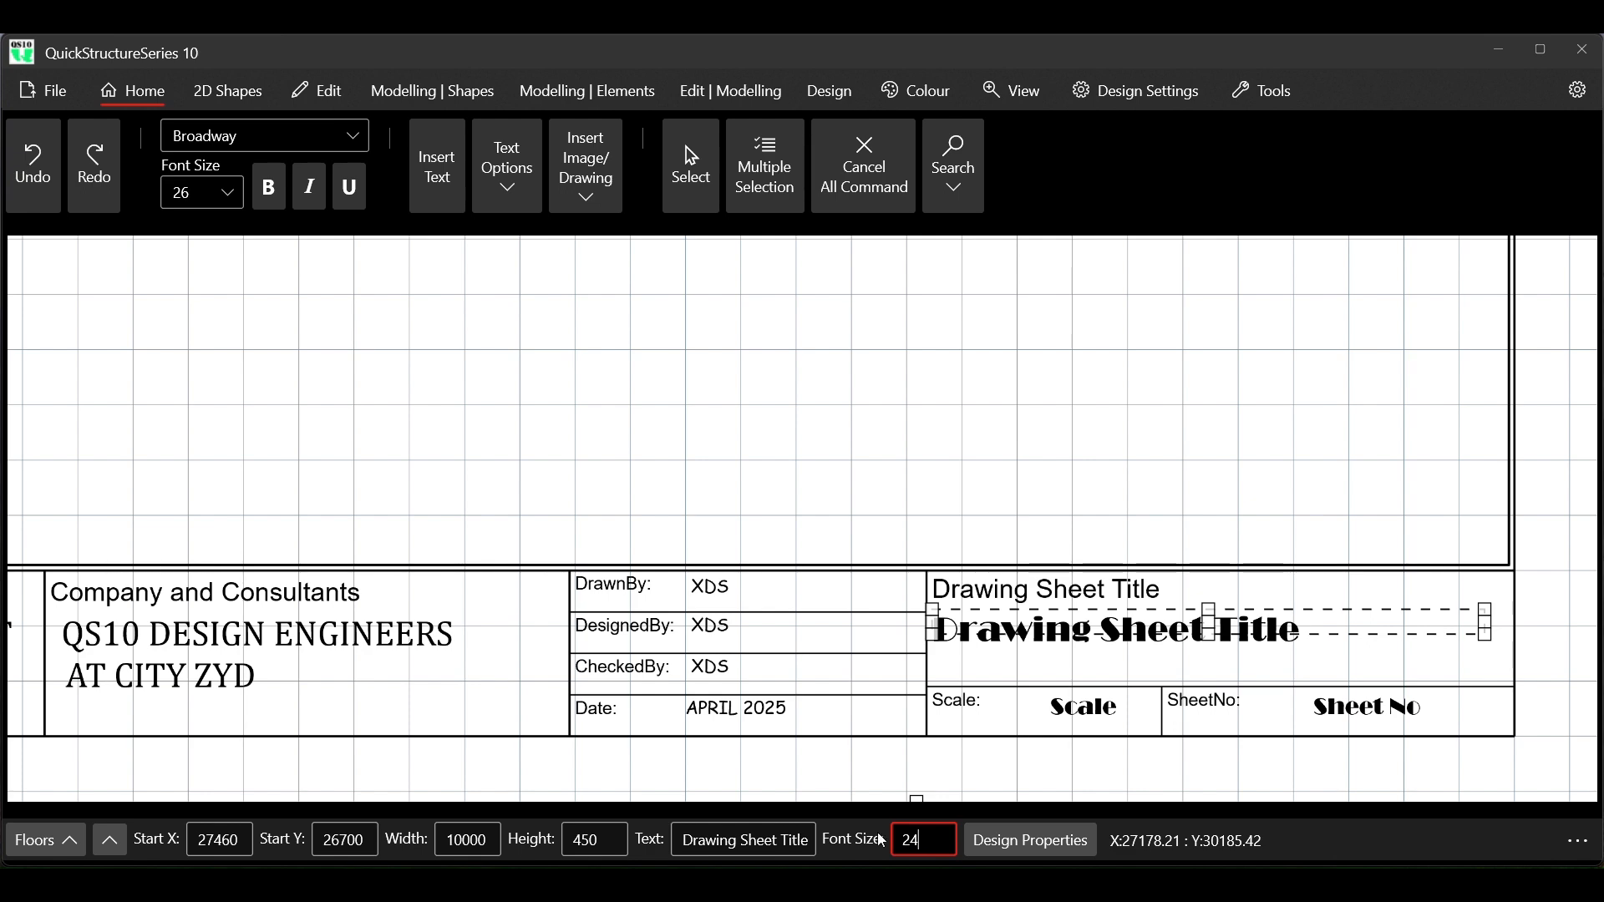
Change the Date entry in the title block to MAY 2025
scroll(696, 681, "down", 5)
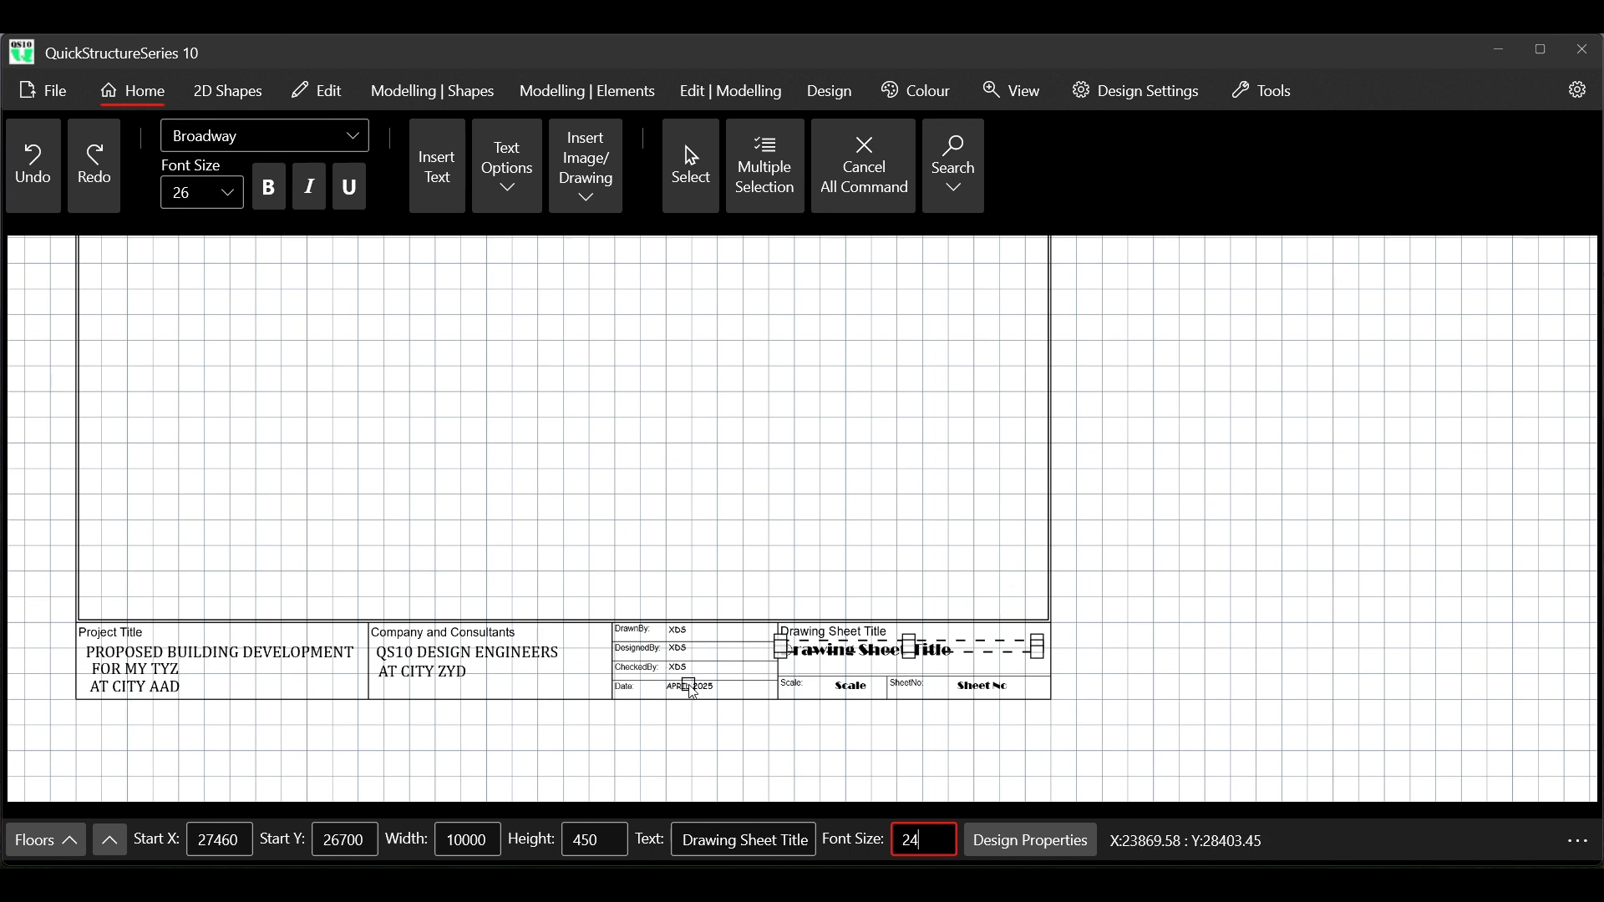
scroll(692, 690, "up", 2)
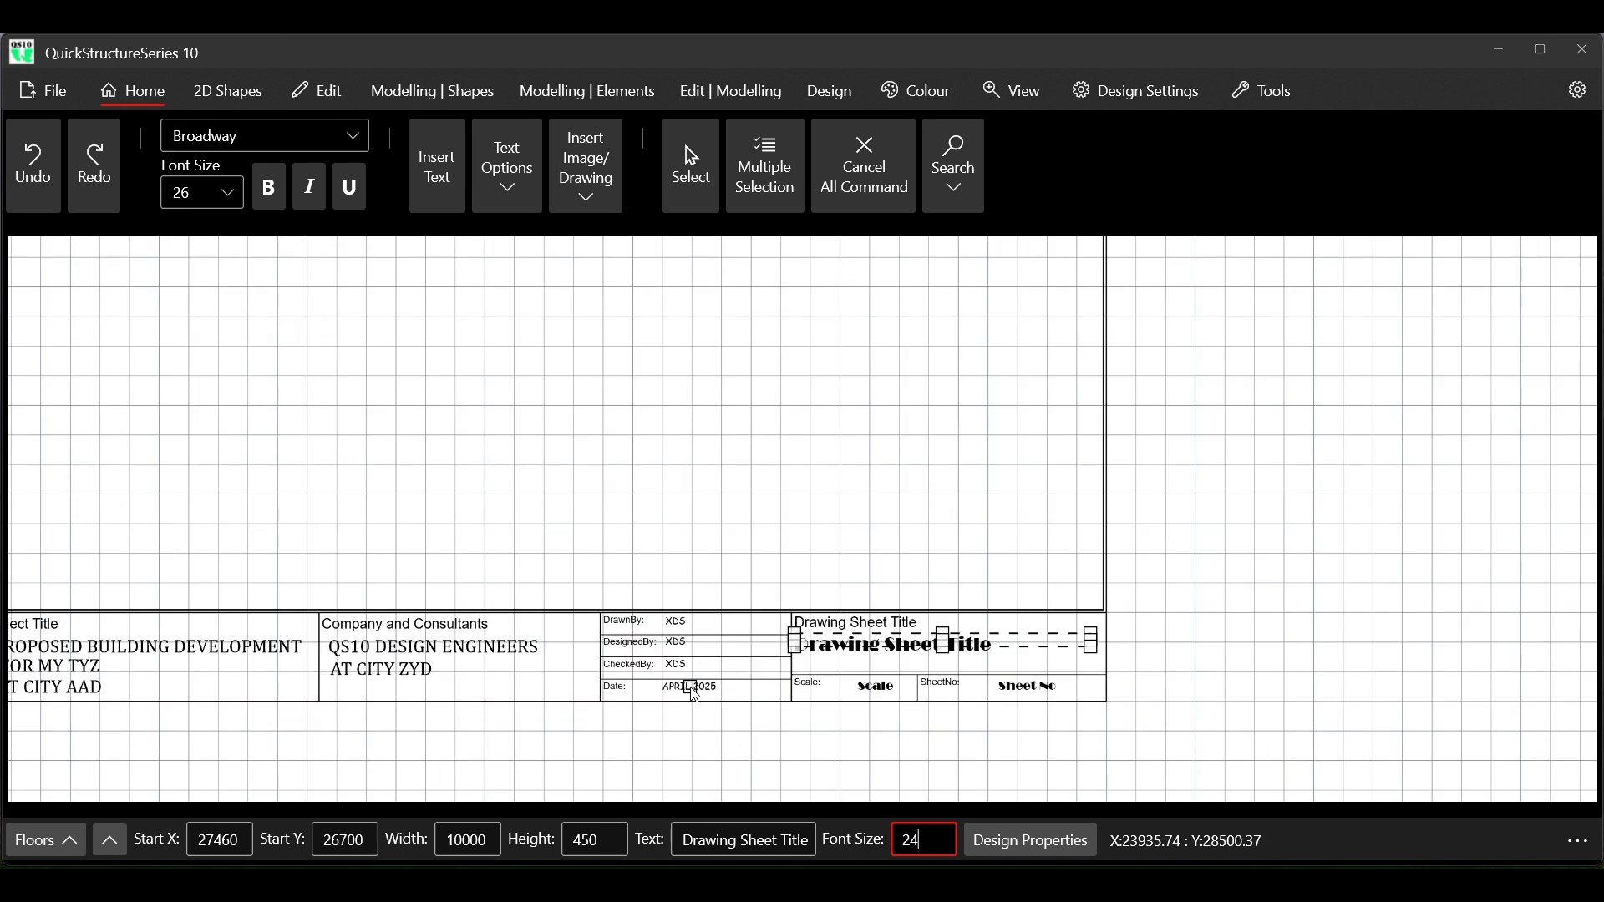
left_click(693, 690)
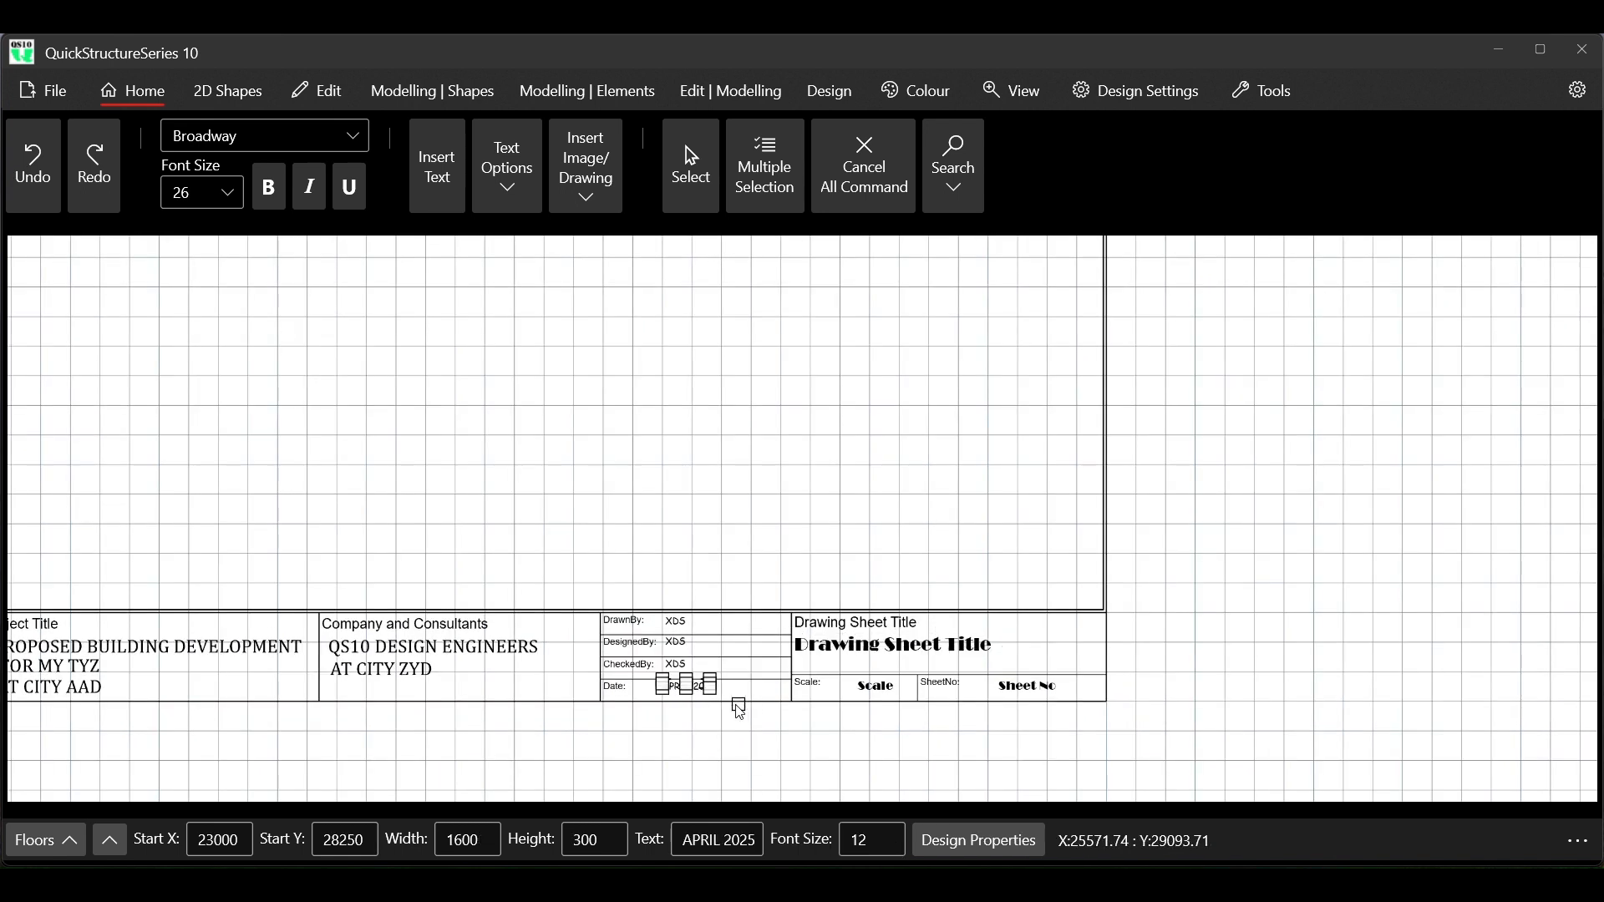
scroll(733, 706, "up", 2)
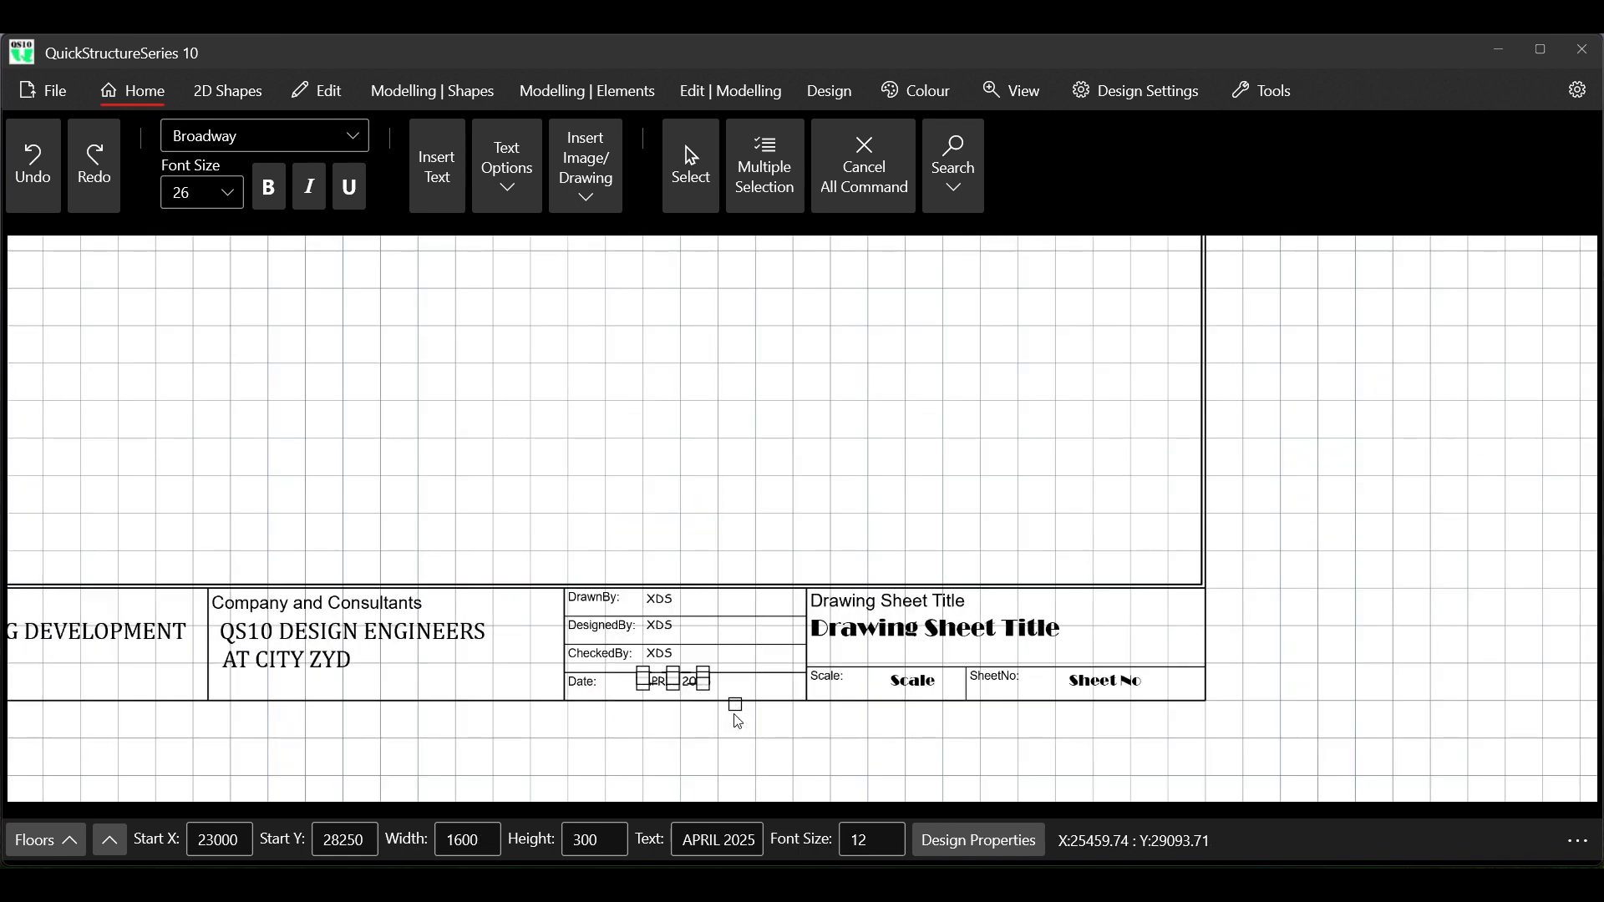
left_click(724, 840)
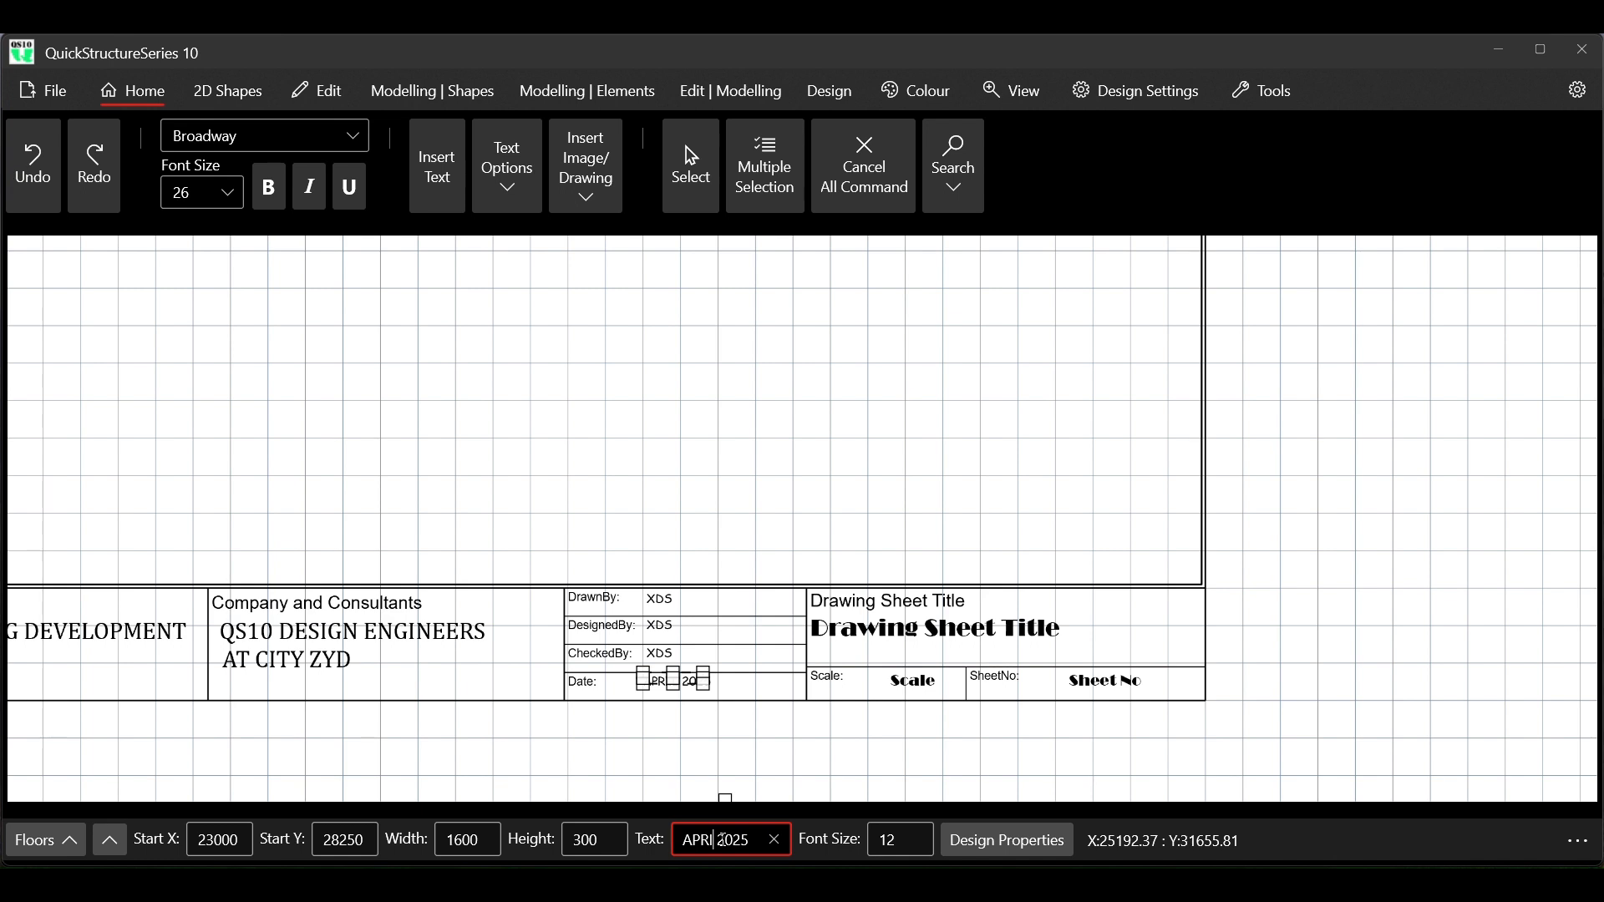
key("BackSpace")
key("BackSpace")
key("BackSpace")
key("BackSpace")
type("MAY")
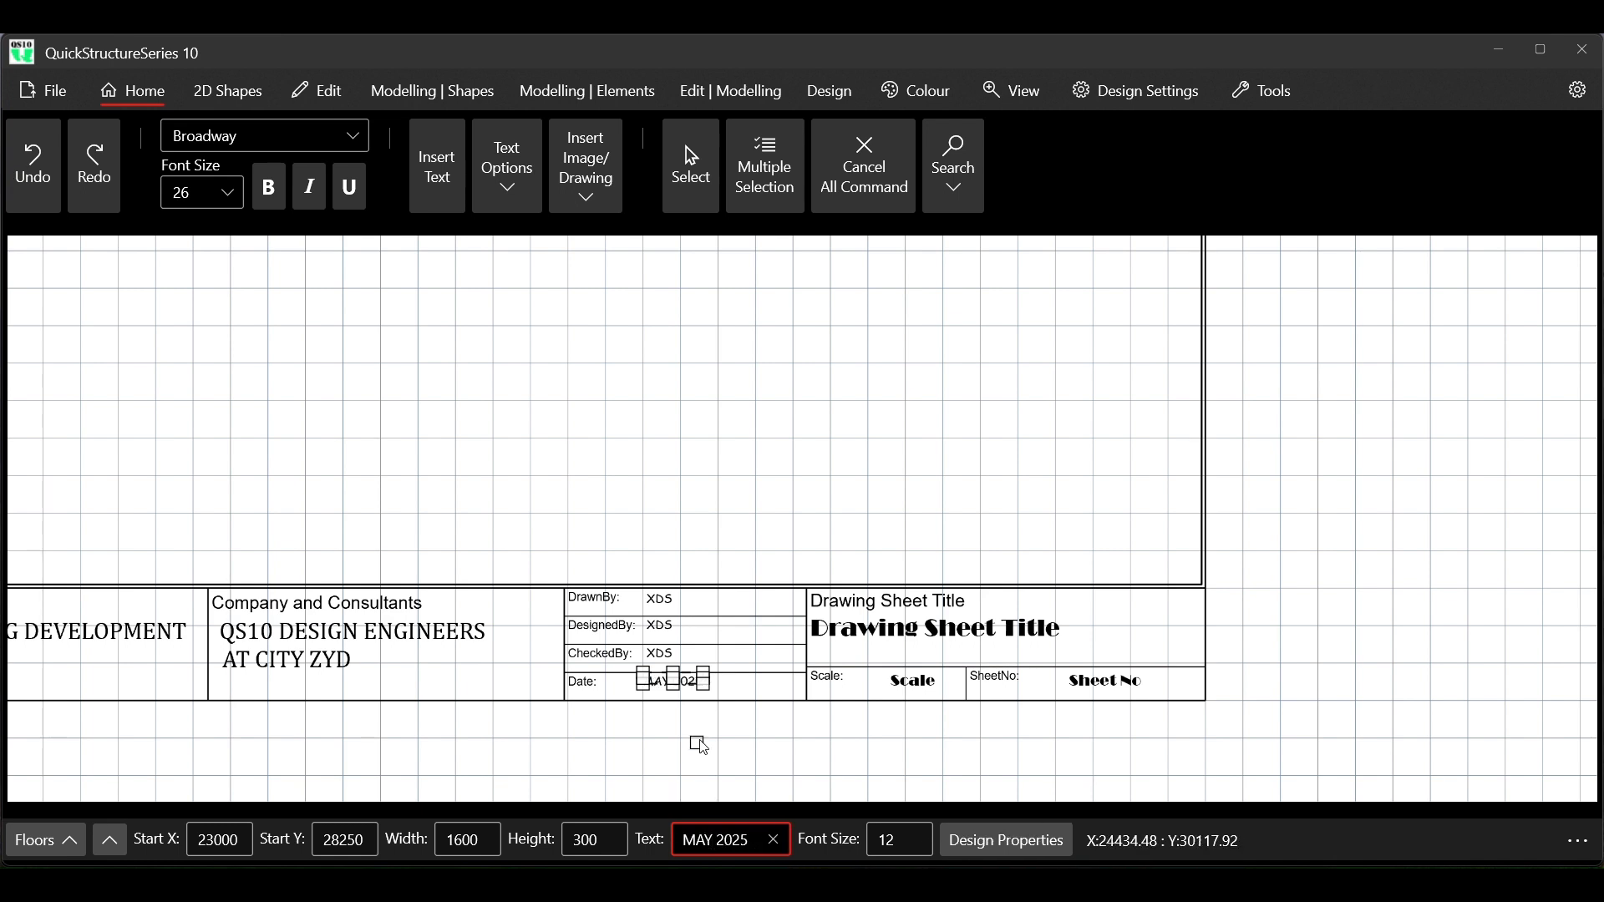
Change both the DrawnBy and DesignedBy entries in the title block to XDS1
left_click(660, 601)
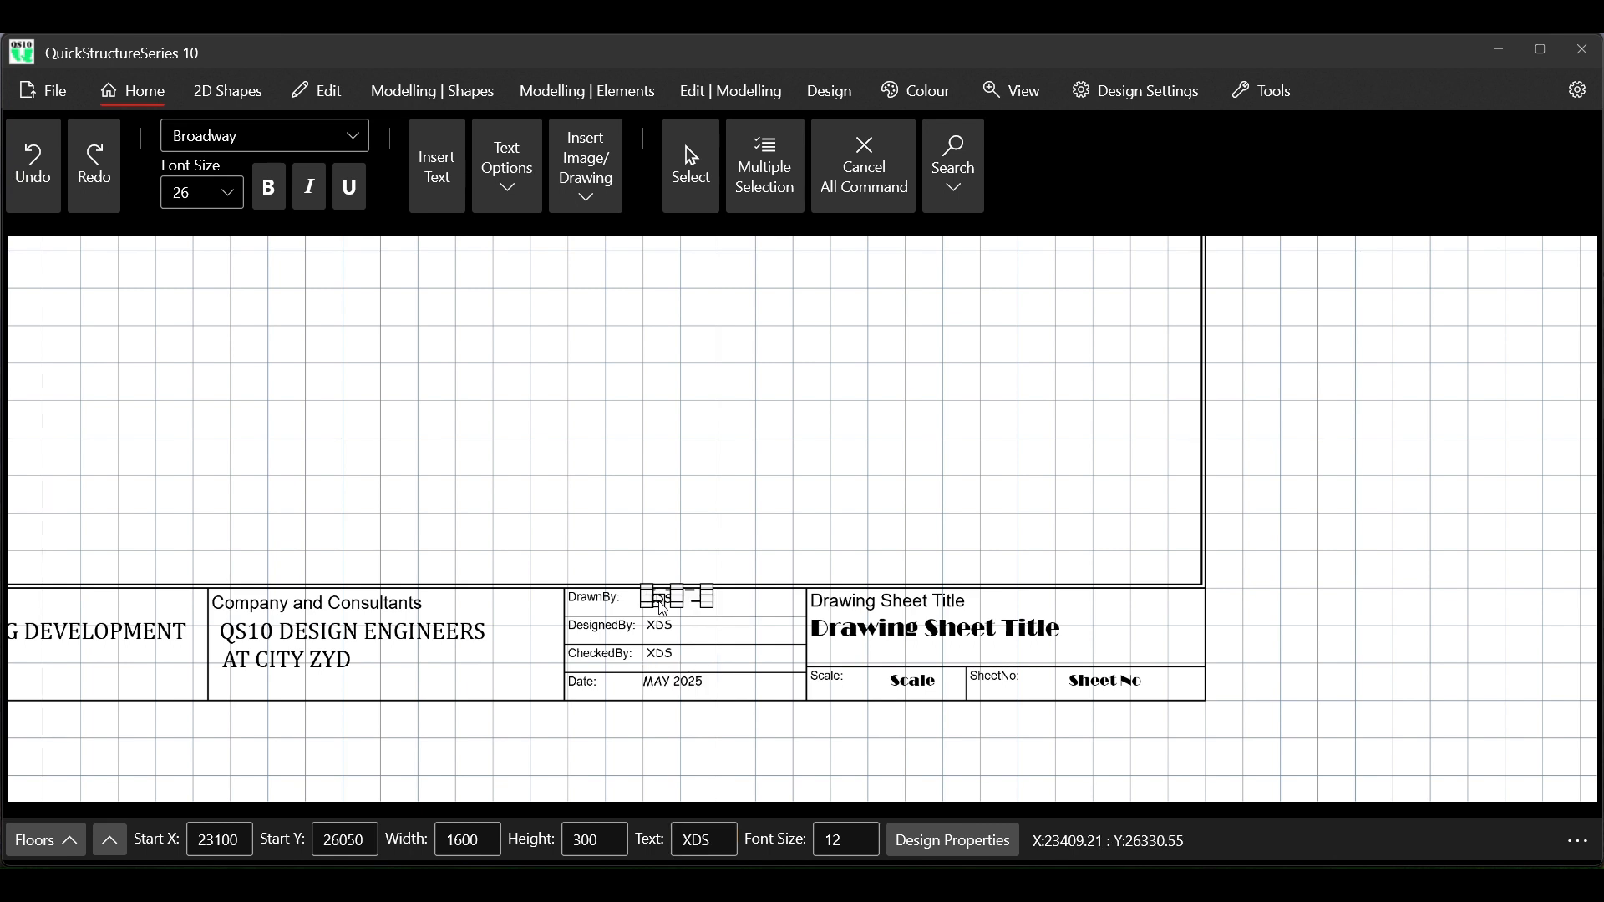
left_click(718, 840)
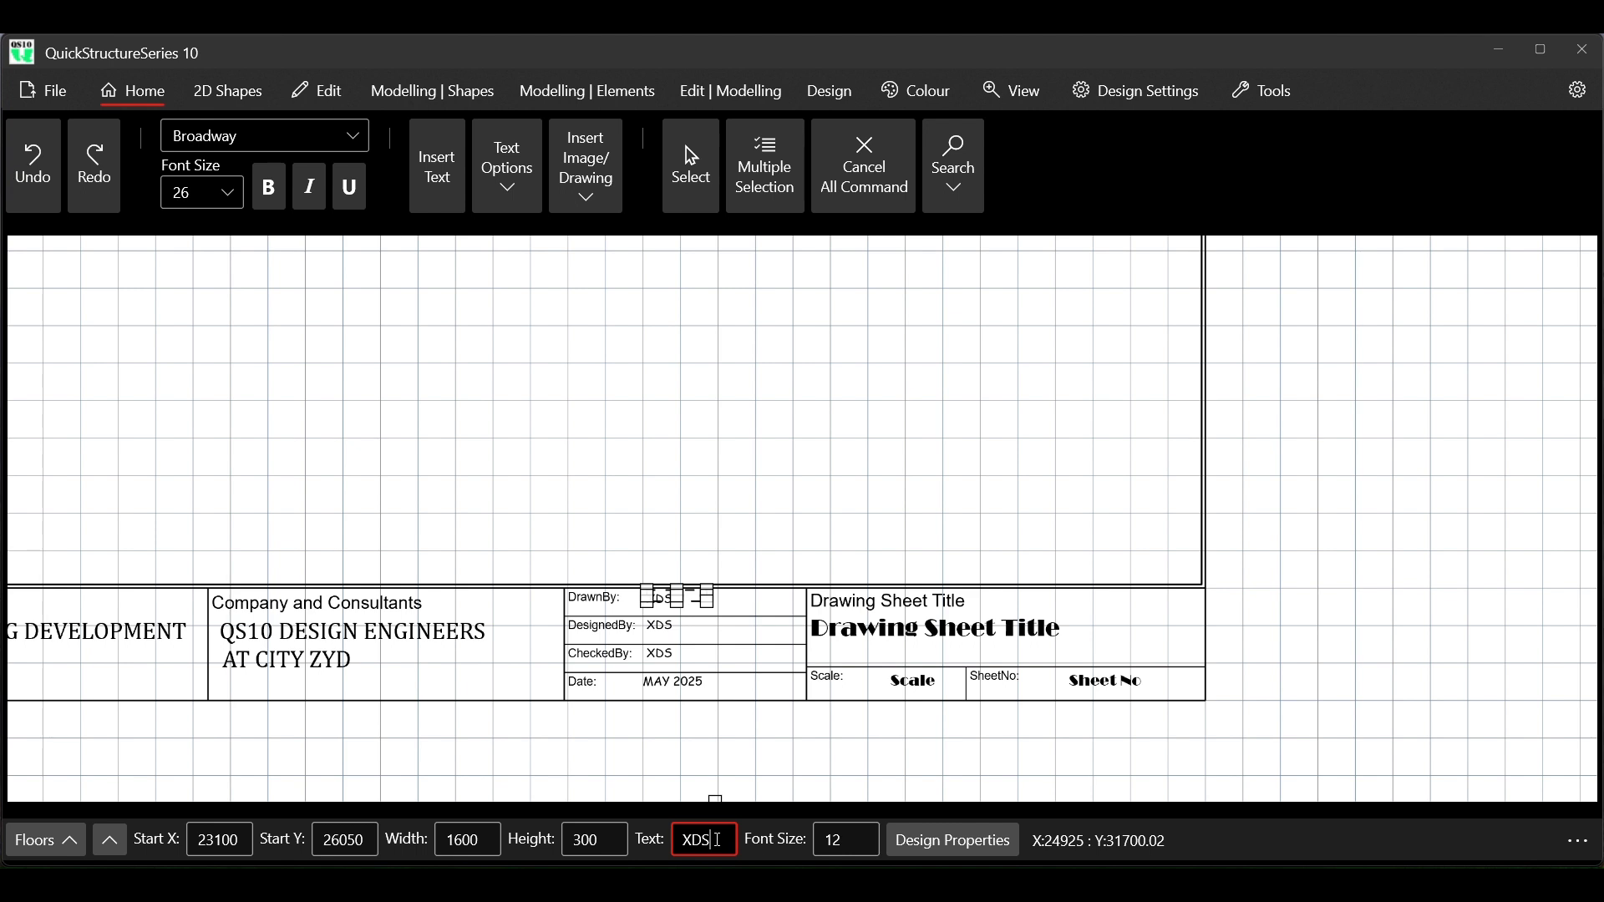
type("1")
key("Return")
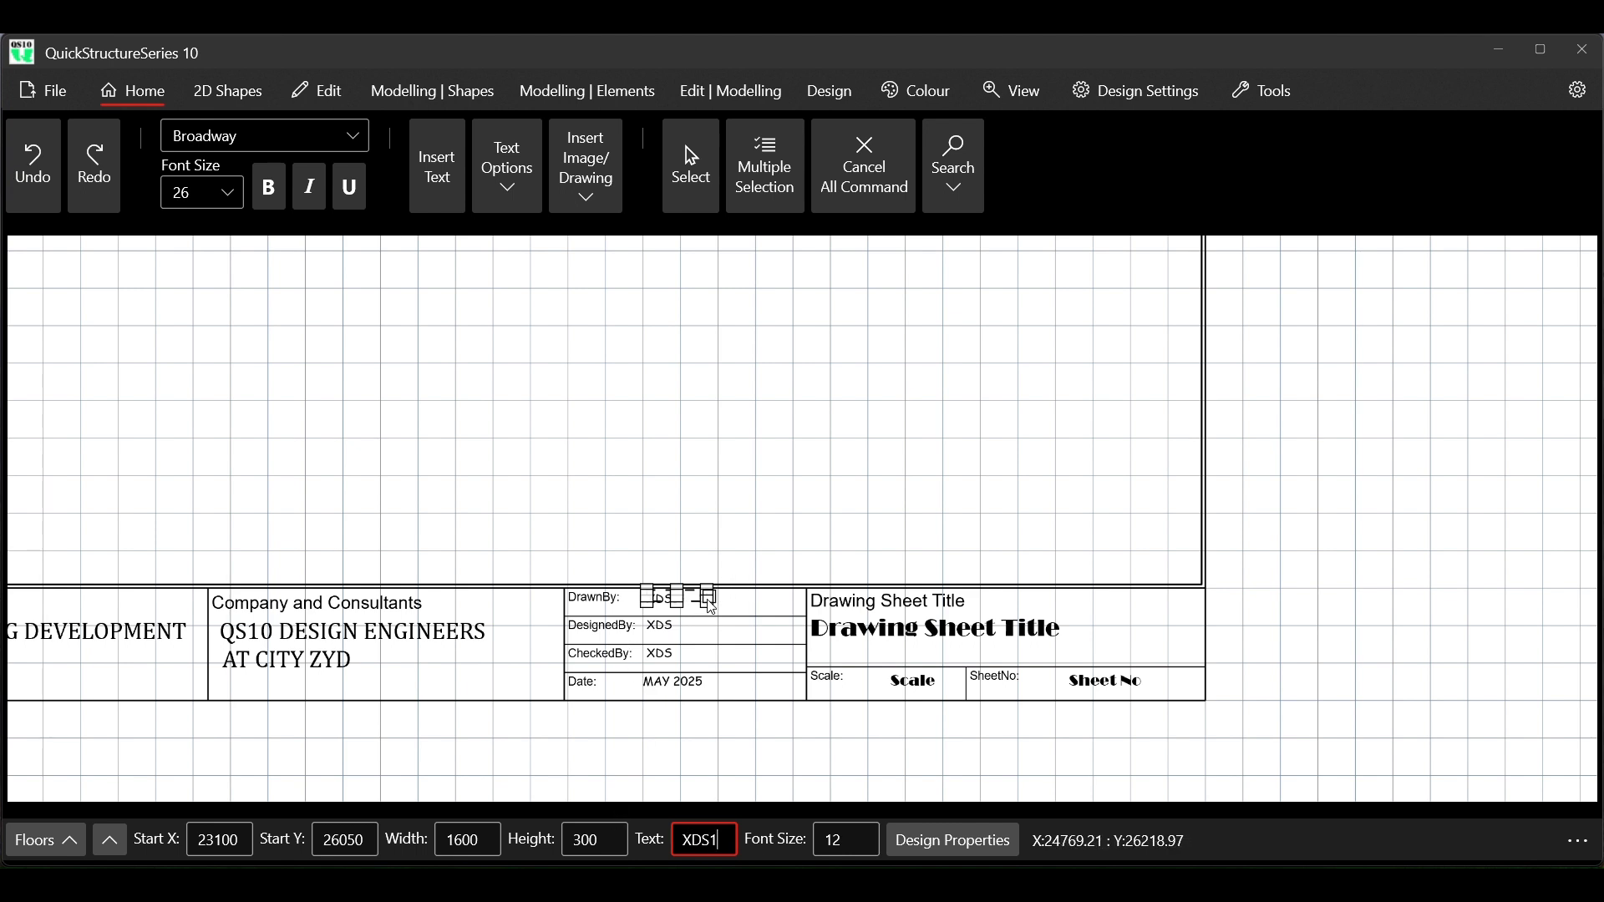
left_click(666, 631)
left_click(720, 840)
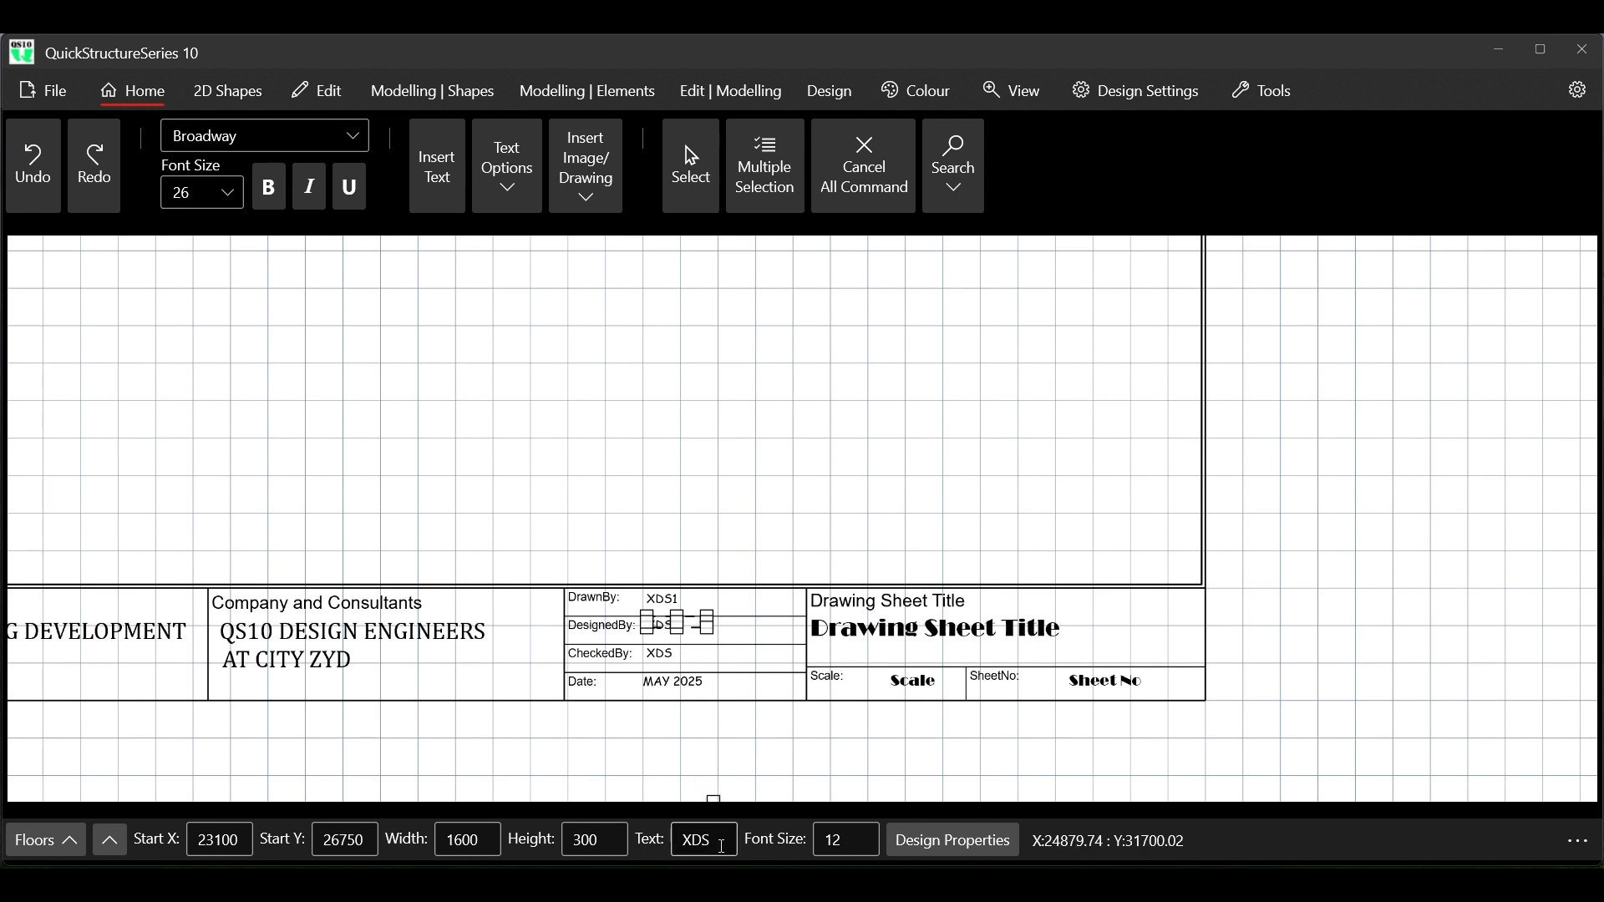
type("1")
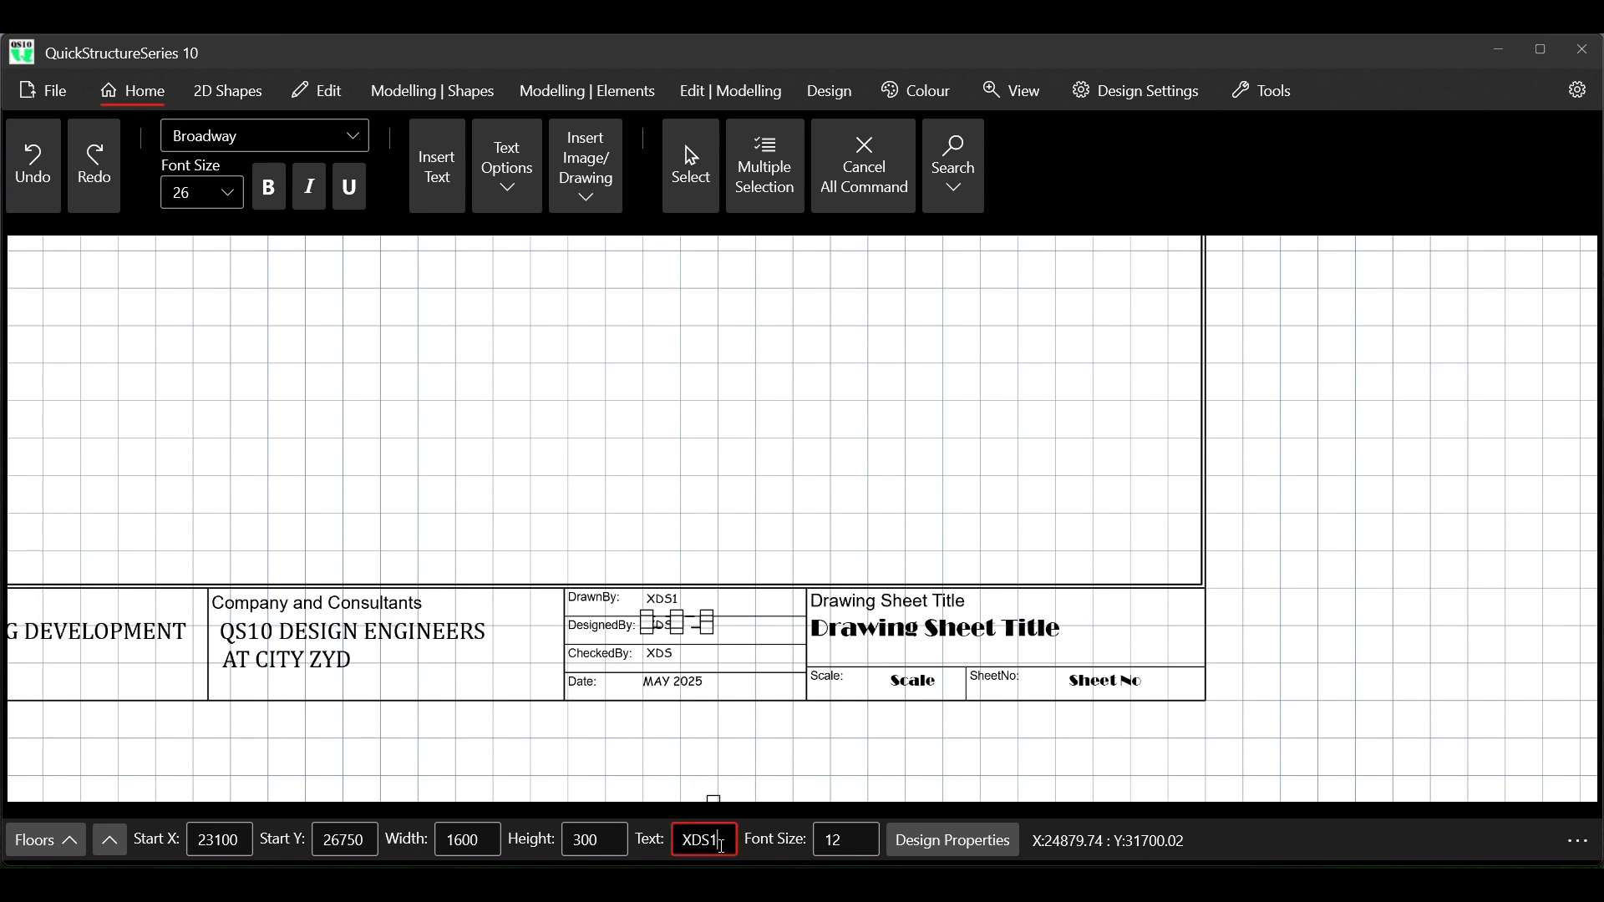
key("Return")
Change the CheckedBy entry to XDS1 and deselect the text
left_click(666, 654)
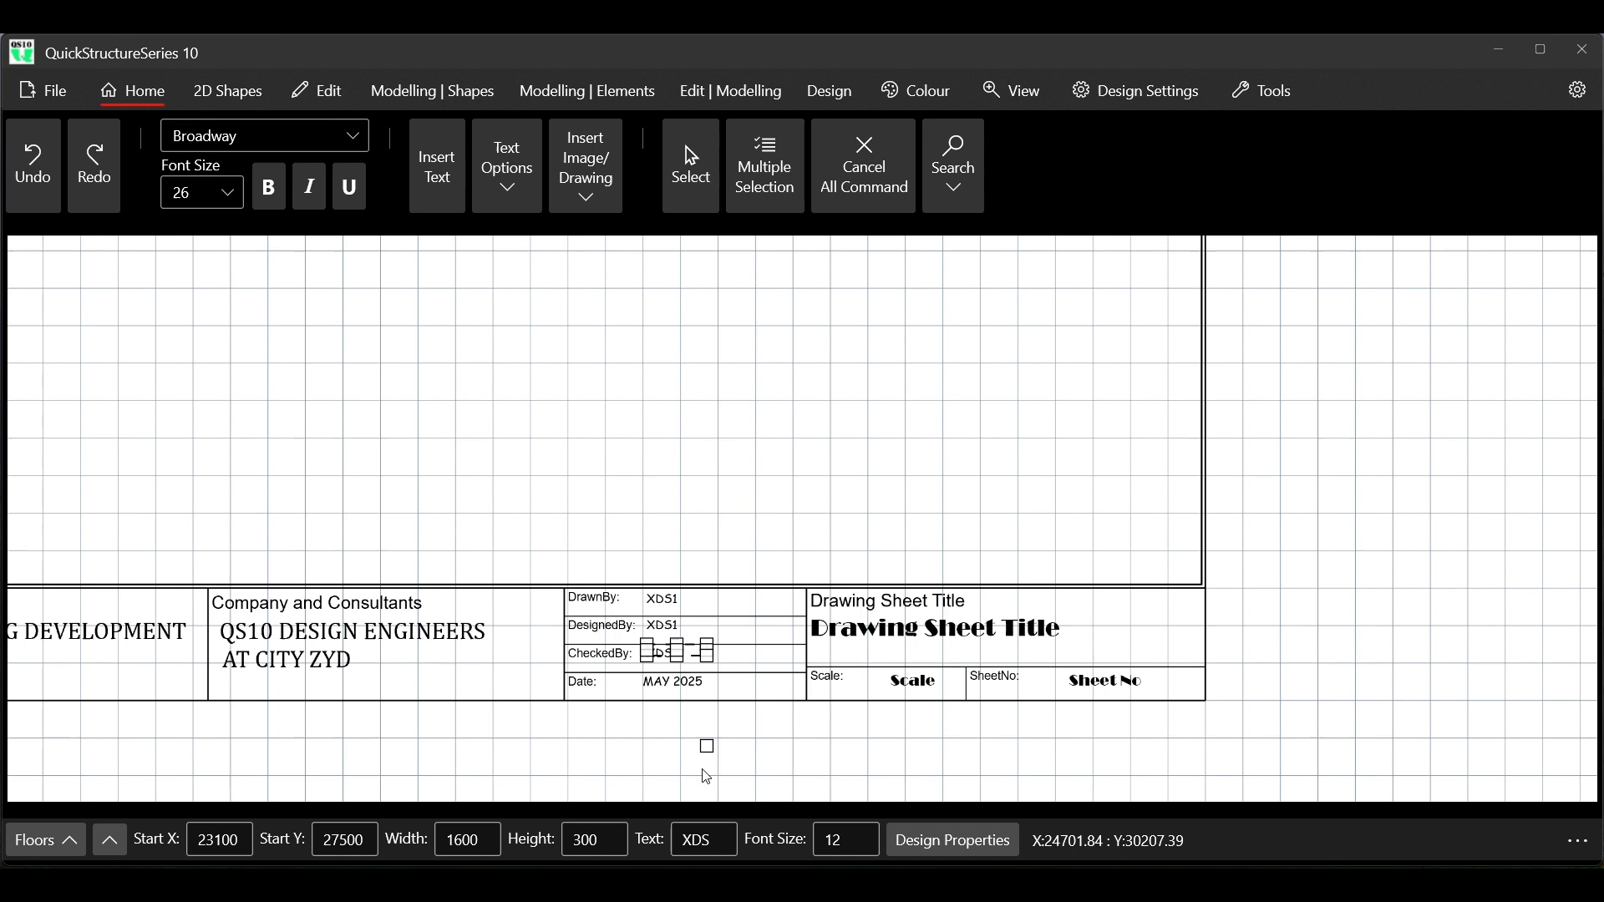
left_click(720, 840)
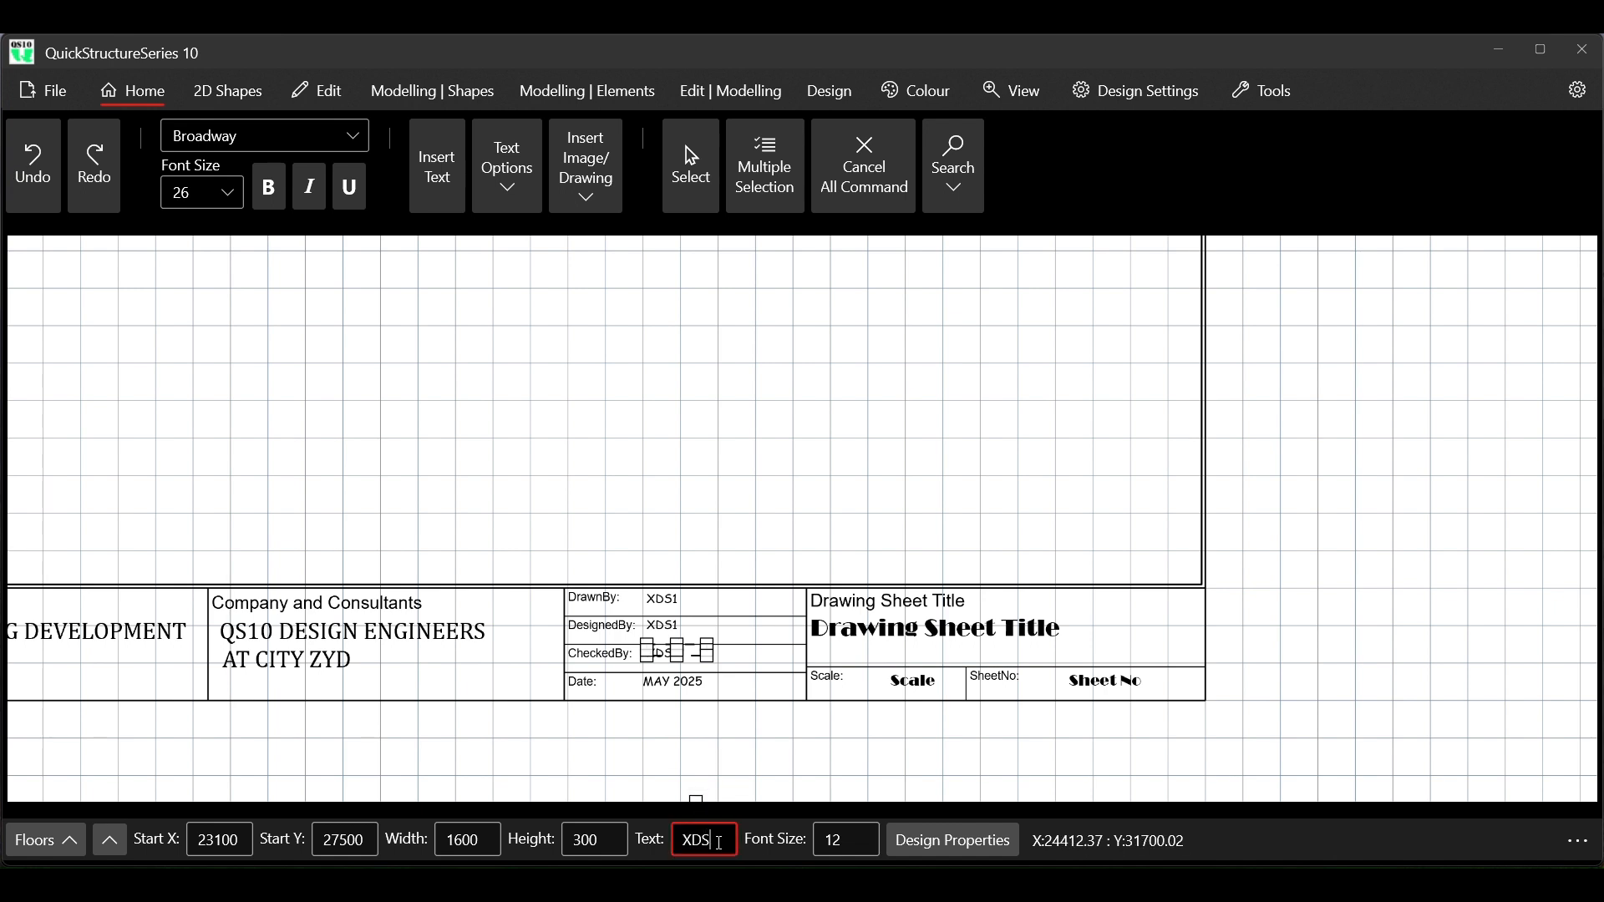
type("1")
left_click(856, 168)
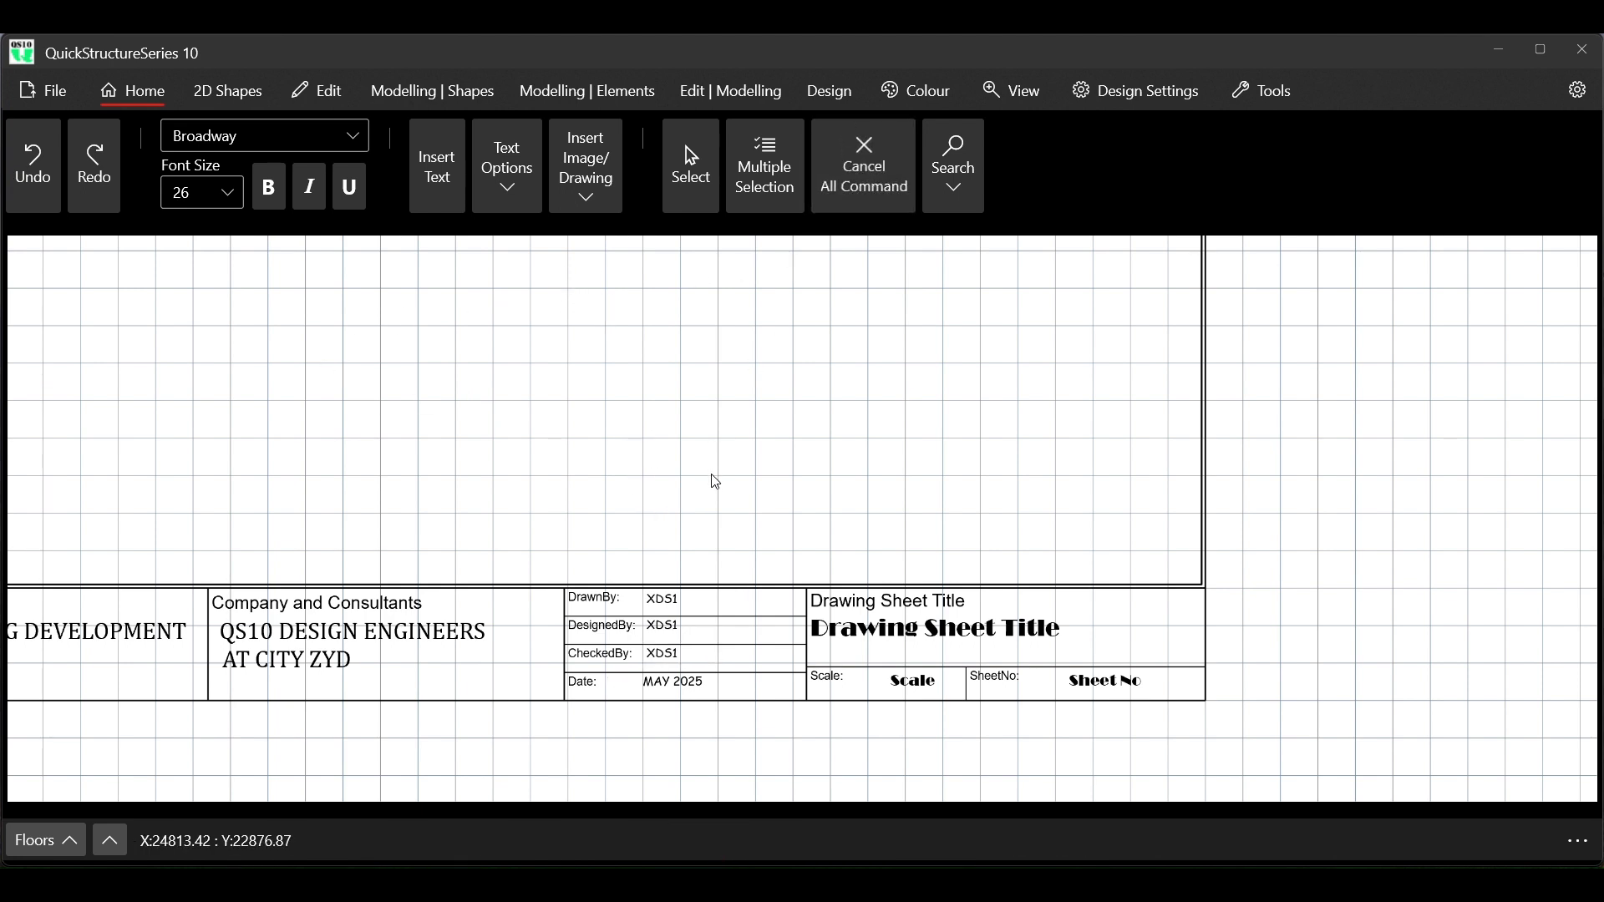
Save the entire title block sheet as the selected drawing QS10 TITLE BLOCK 4.qtf in the QS10 DESIGN FILES folder, and clear the selection
scroll(716, 482, "down", 6)
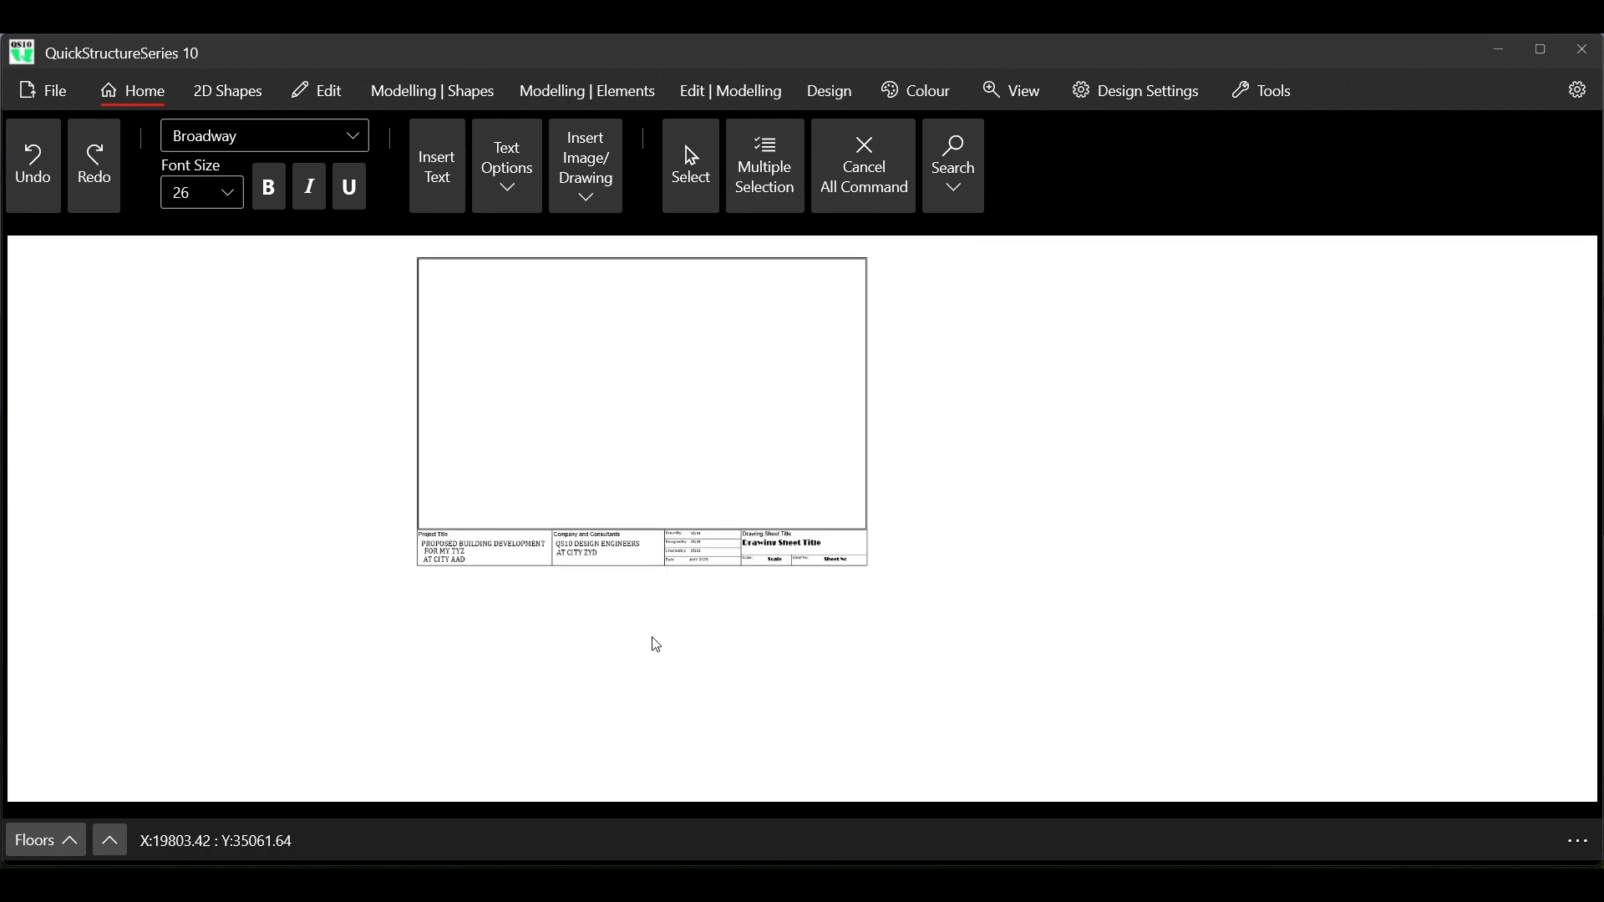
scroll(487, 294, "up", 4)
scroll(468, 376, "down", 1)
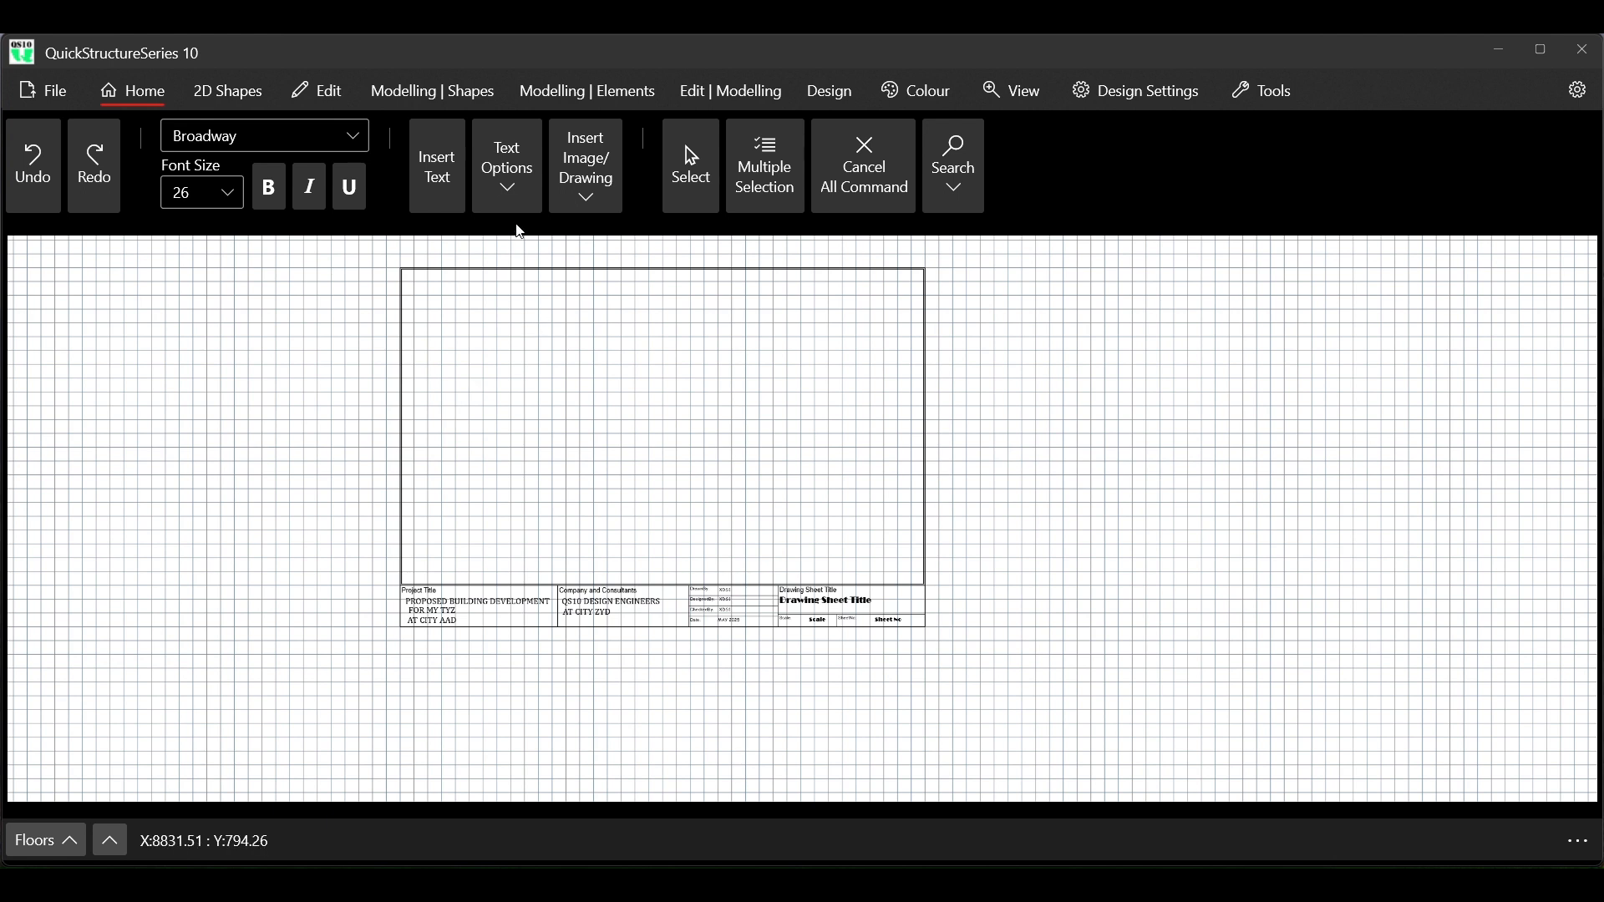
scroll(499, 250, "up", 1)
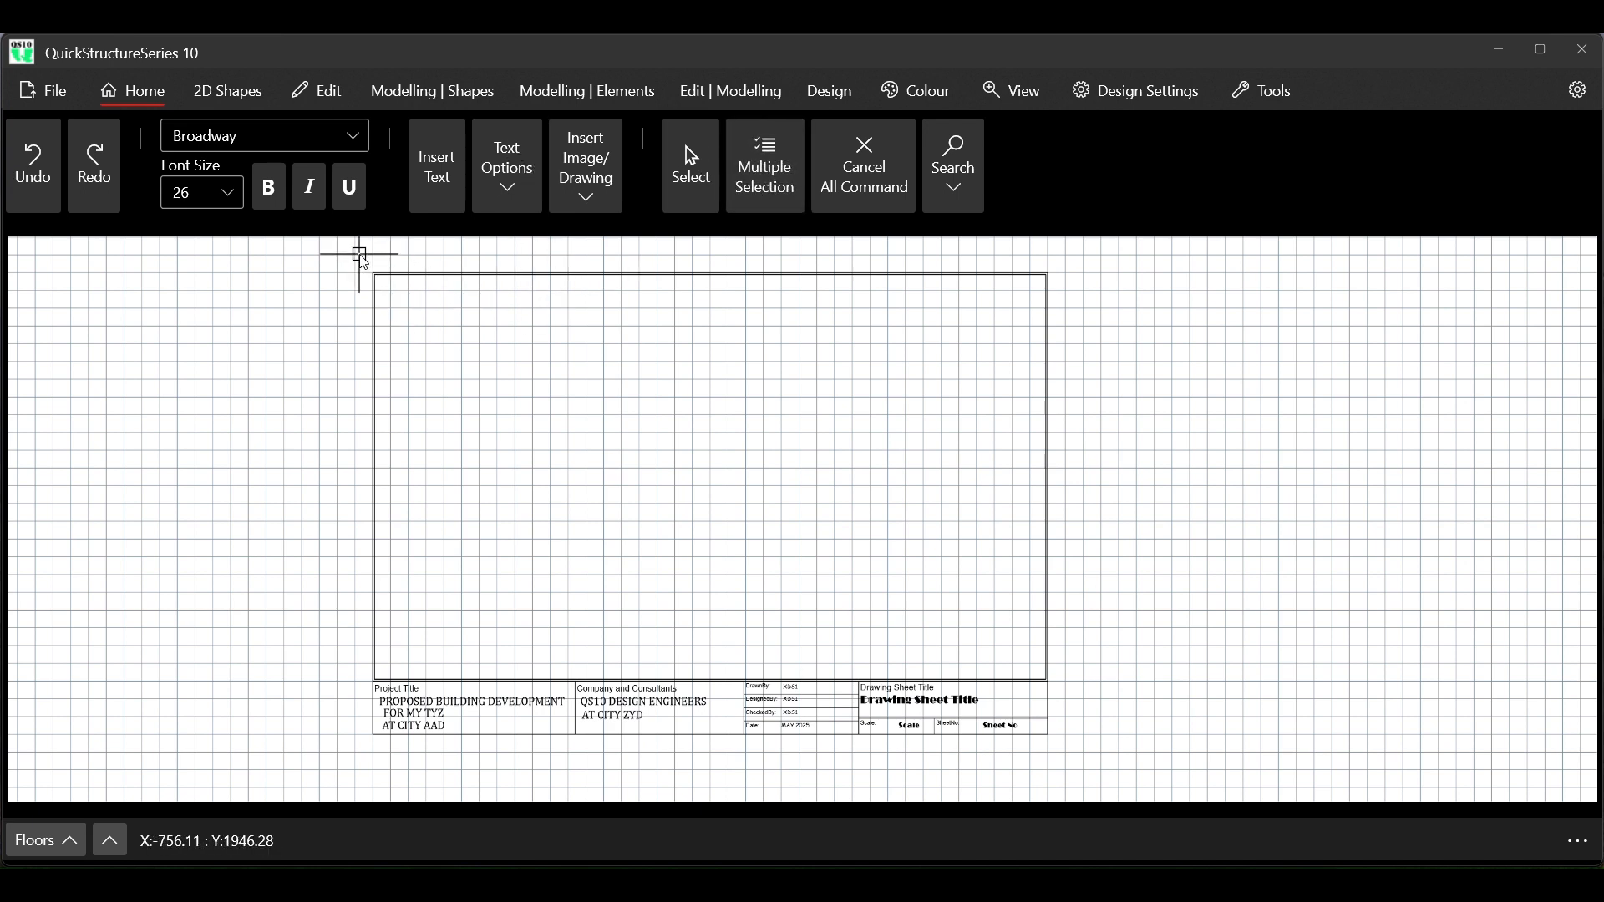
left_click_drag(368, 265, 1073, 756)
left_click(46, 92)
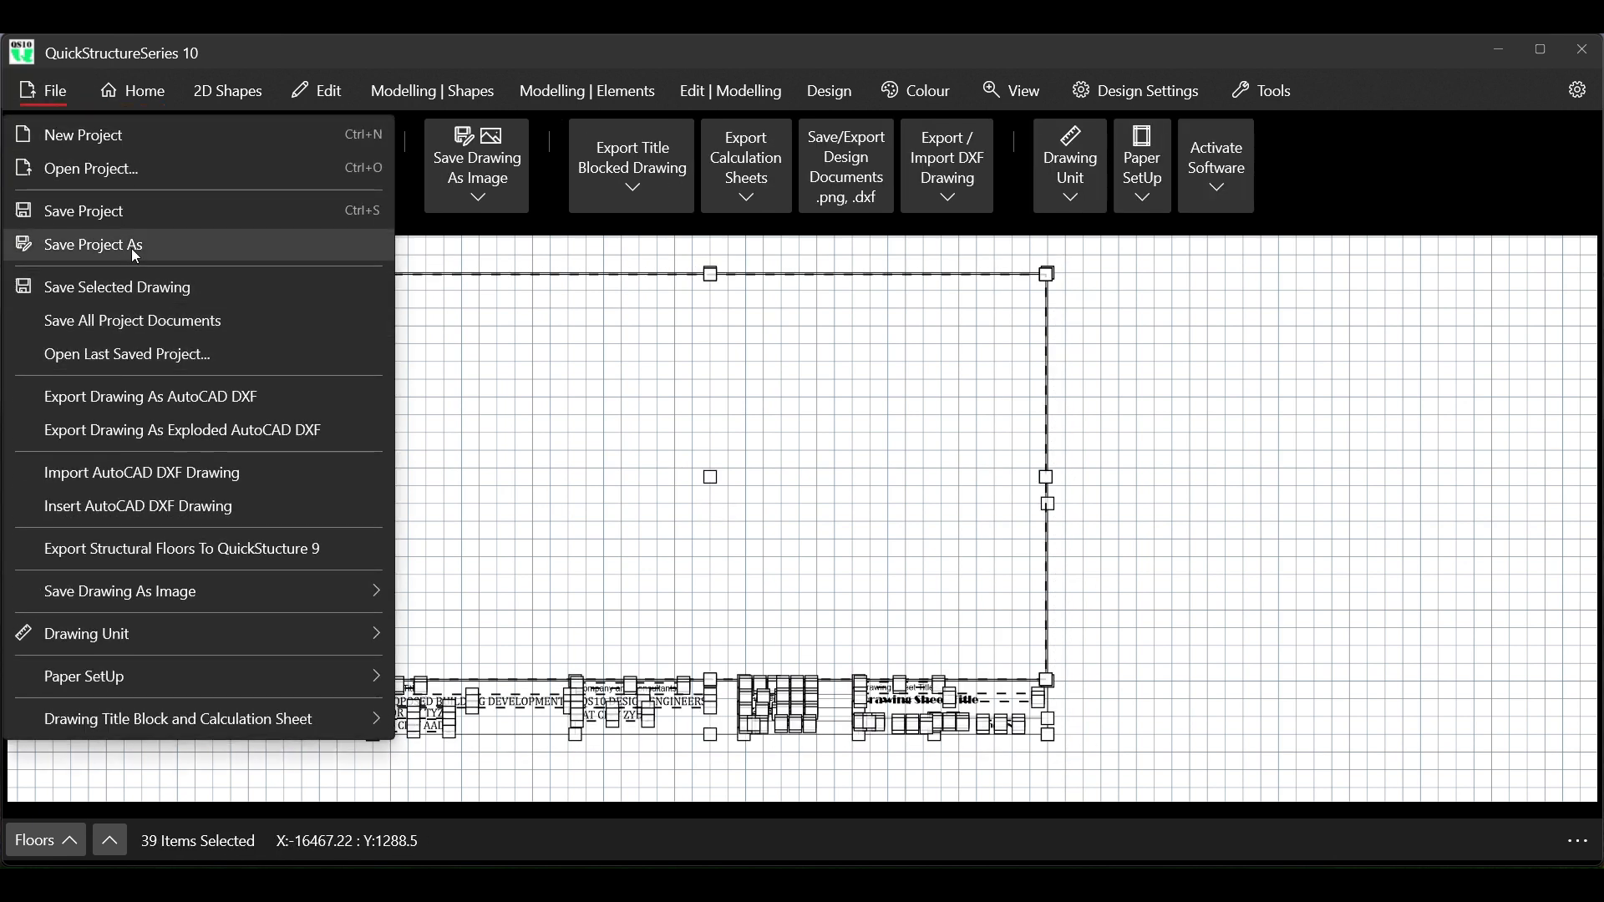
left_click(156, 289)
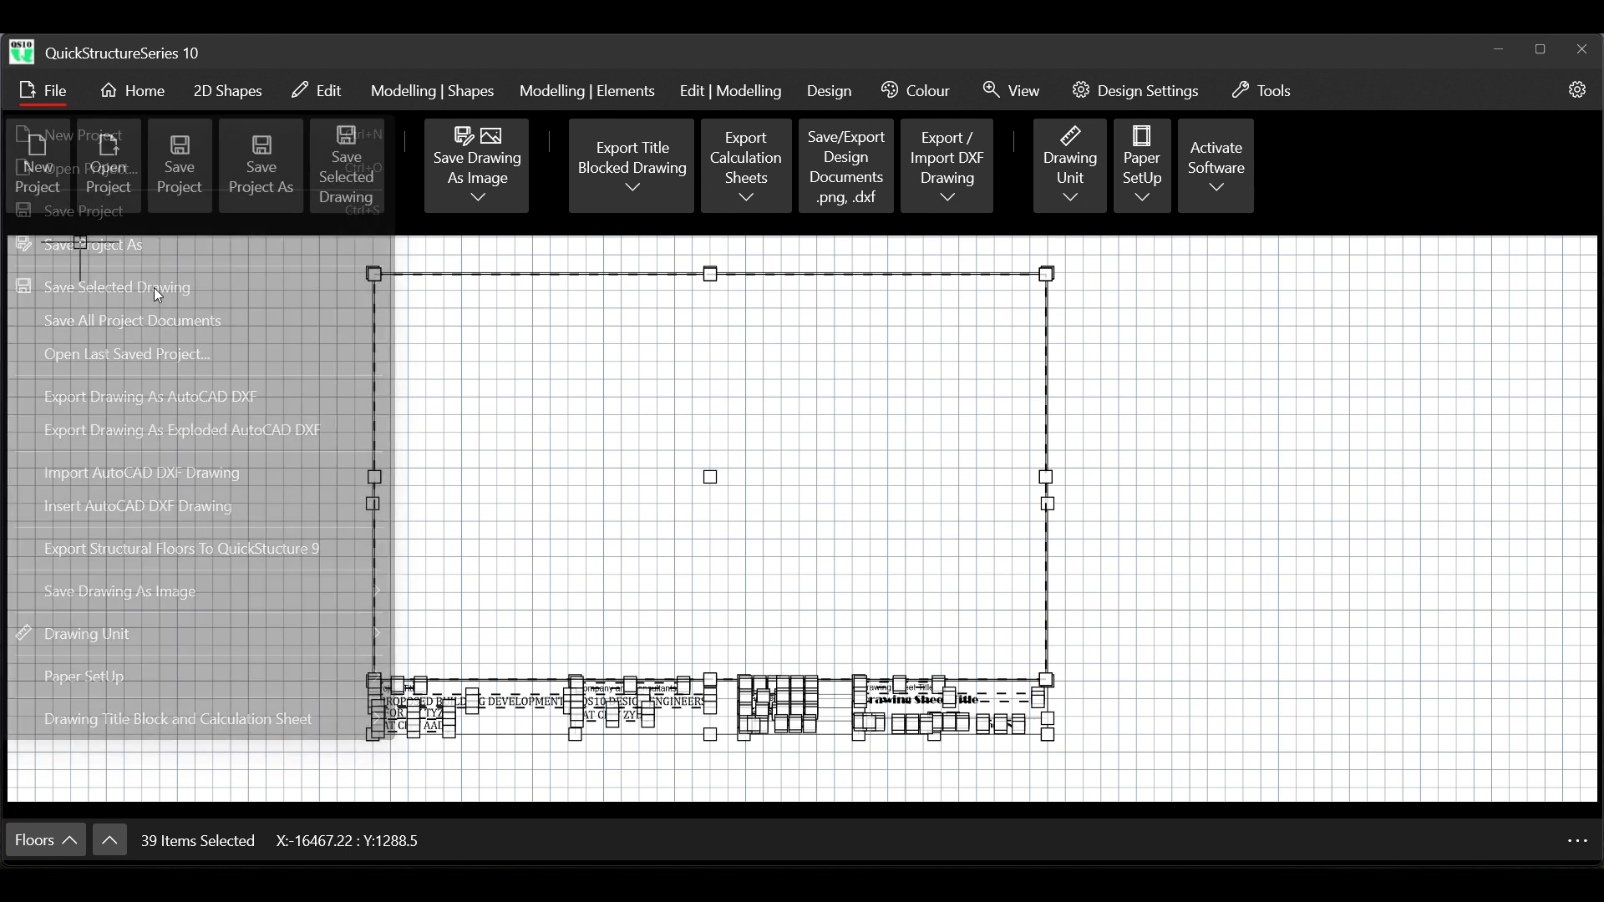
scroll(406, 297, "down", 5)
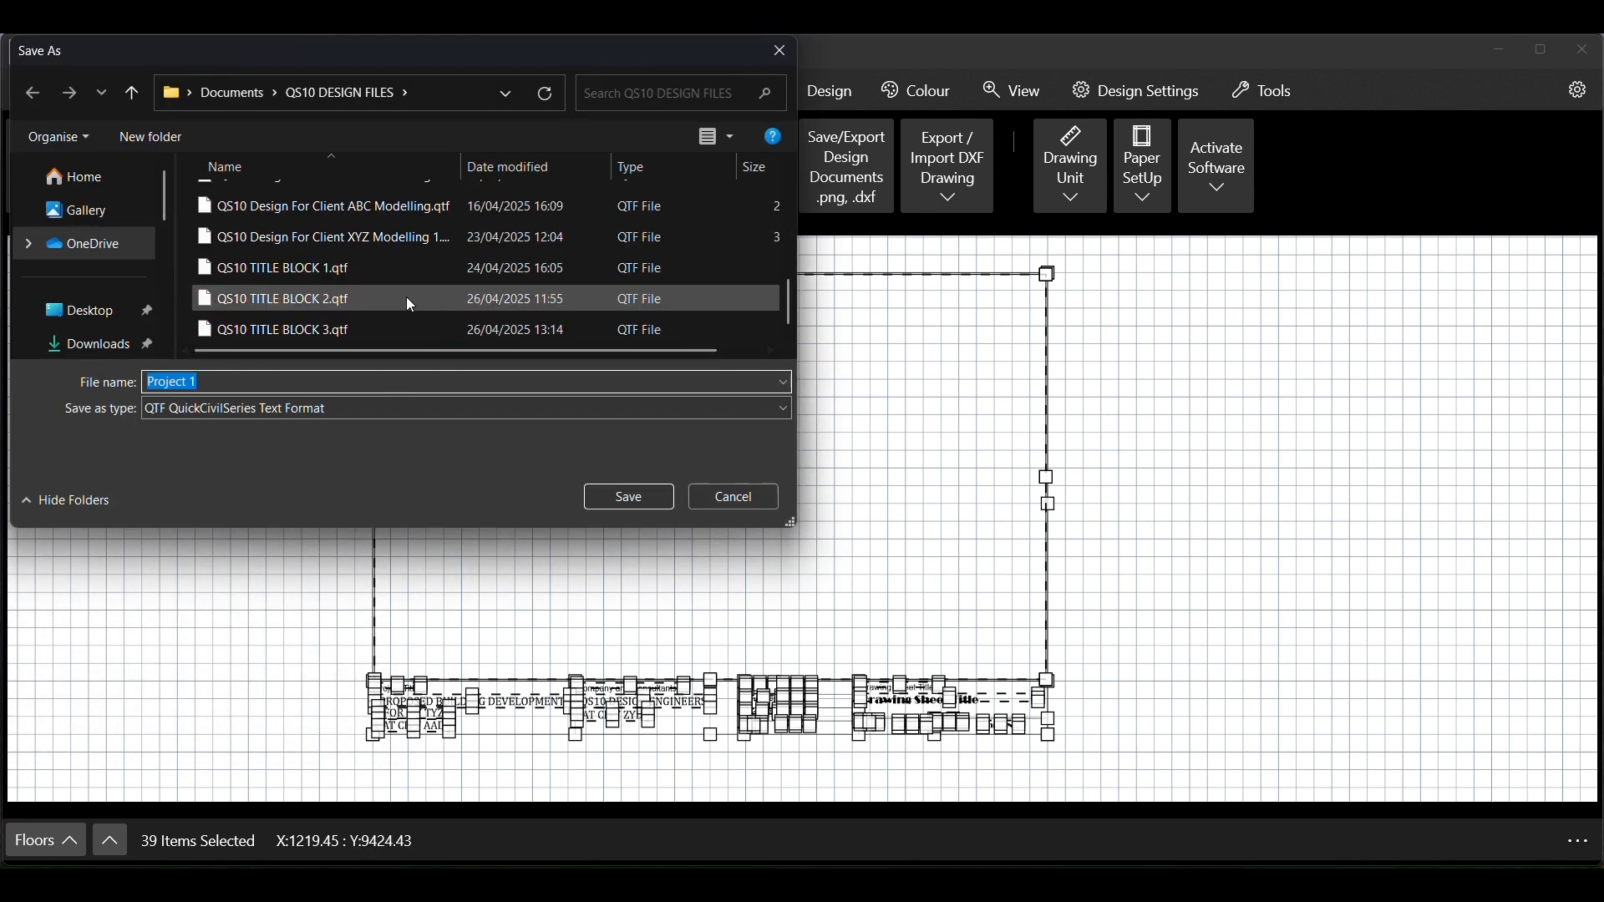
left_click(264, 328)
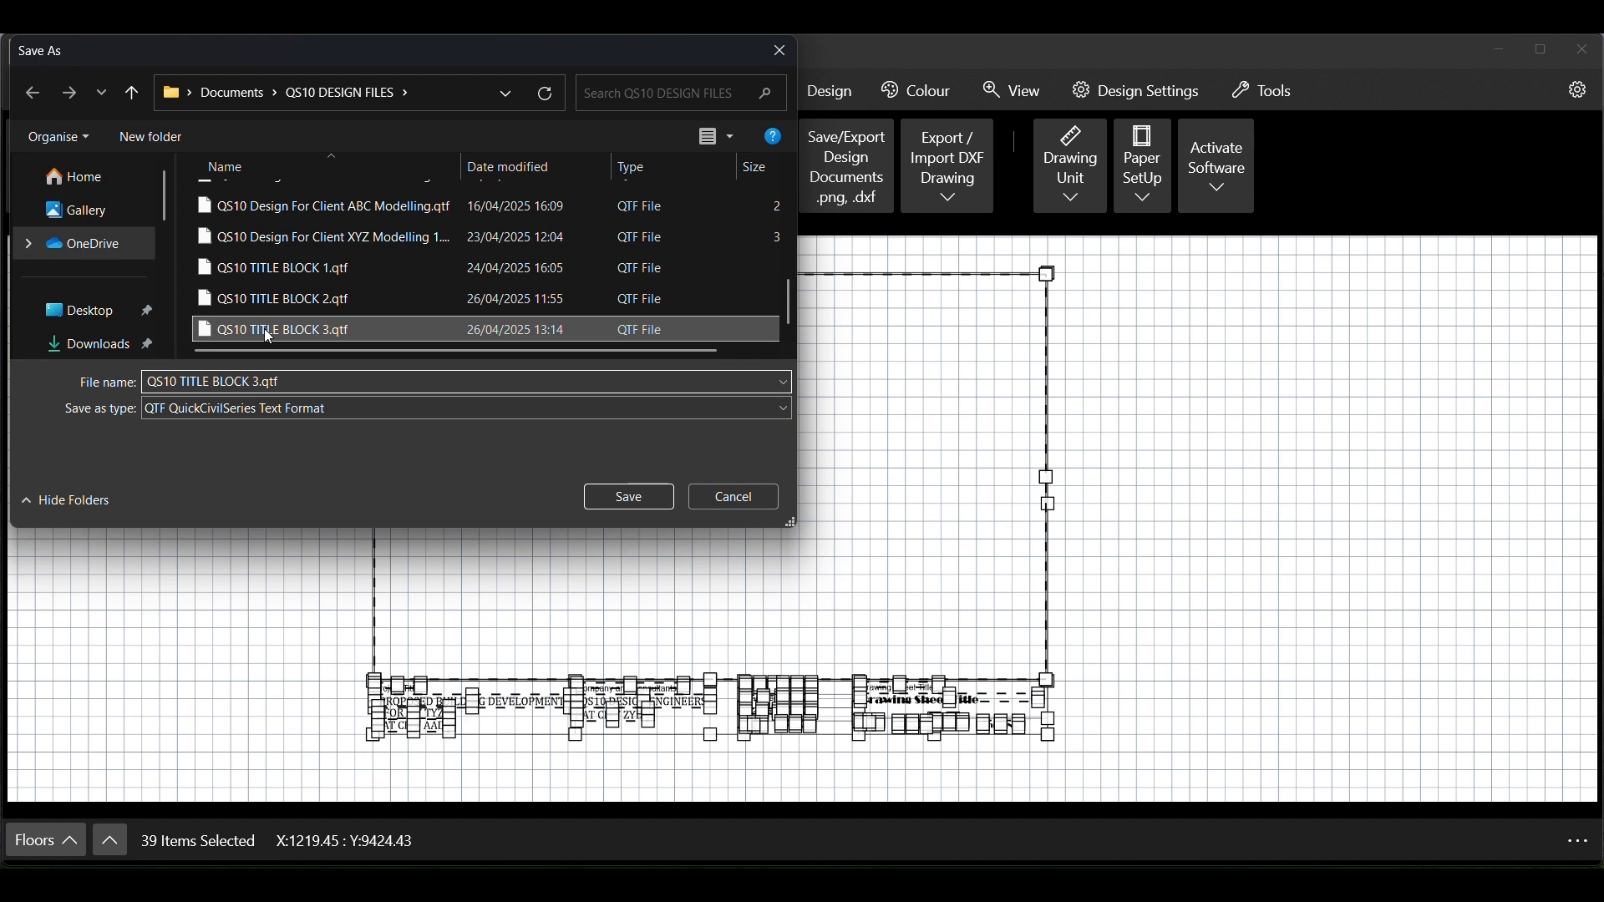
left_click(258, 384)
left_click_drag(285, 384, 258, 383)
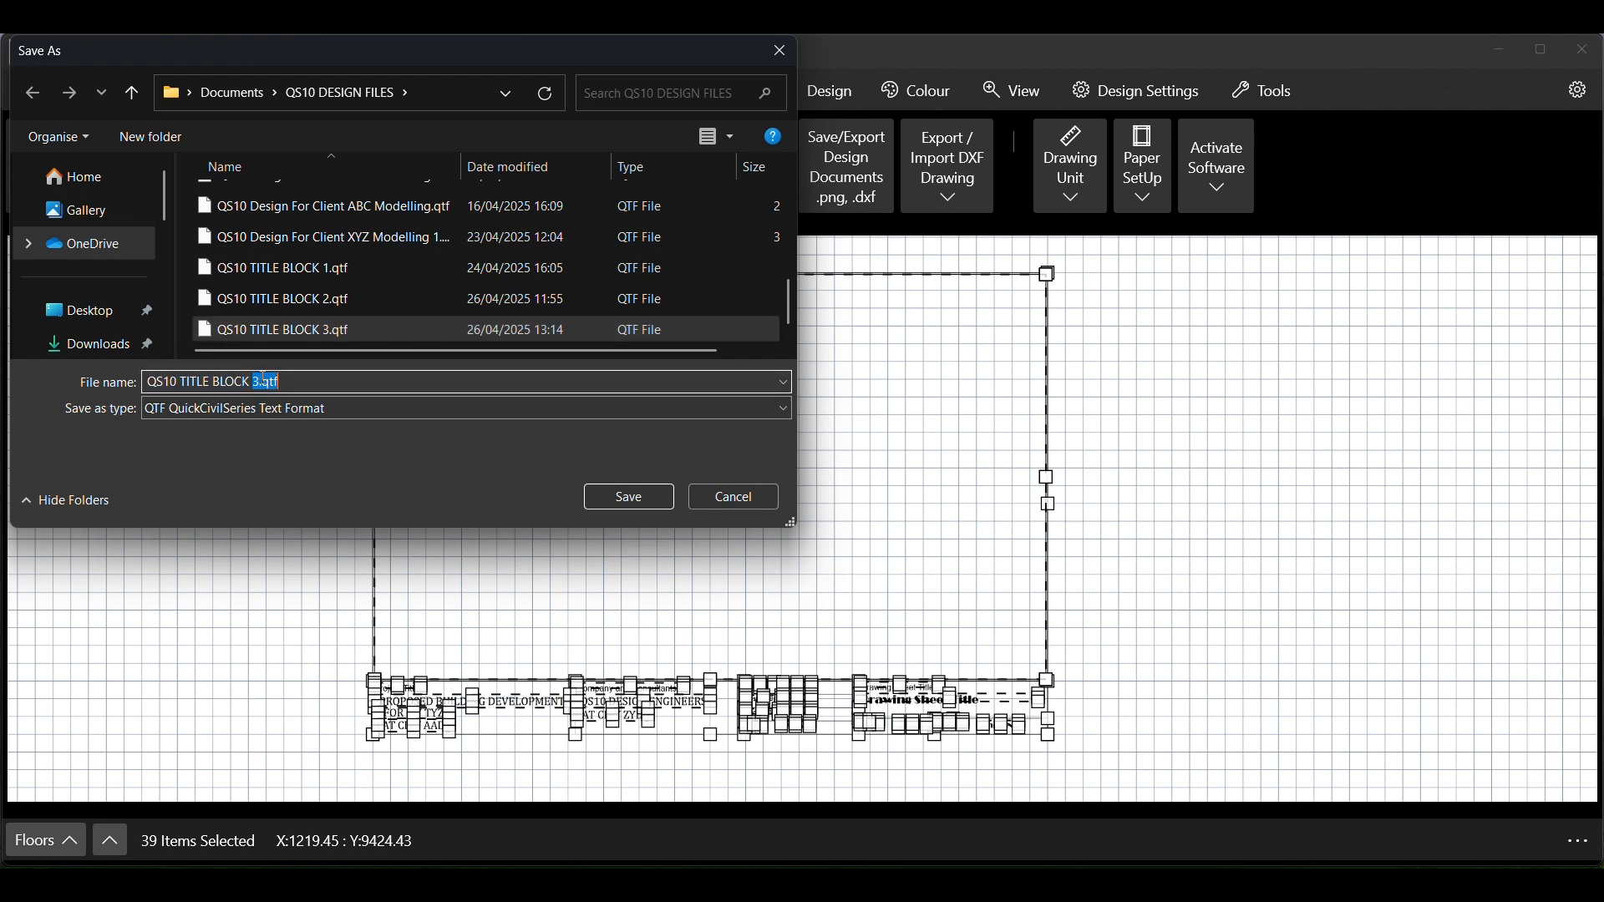
key("BackSpace")
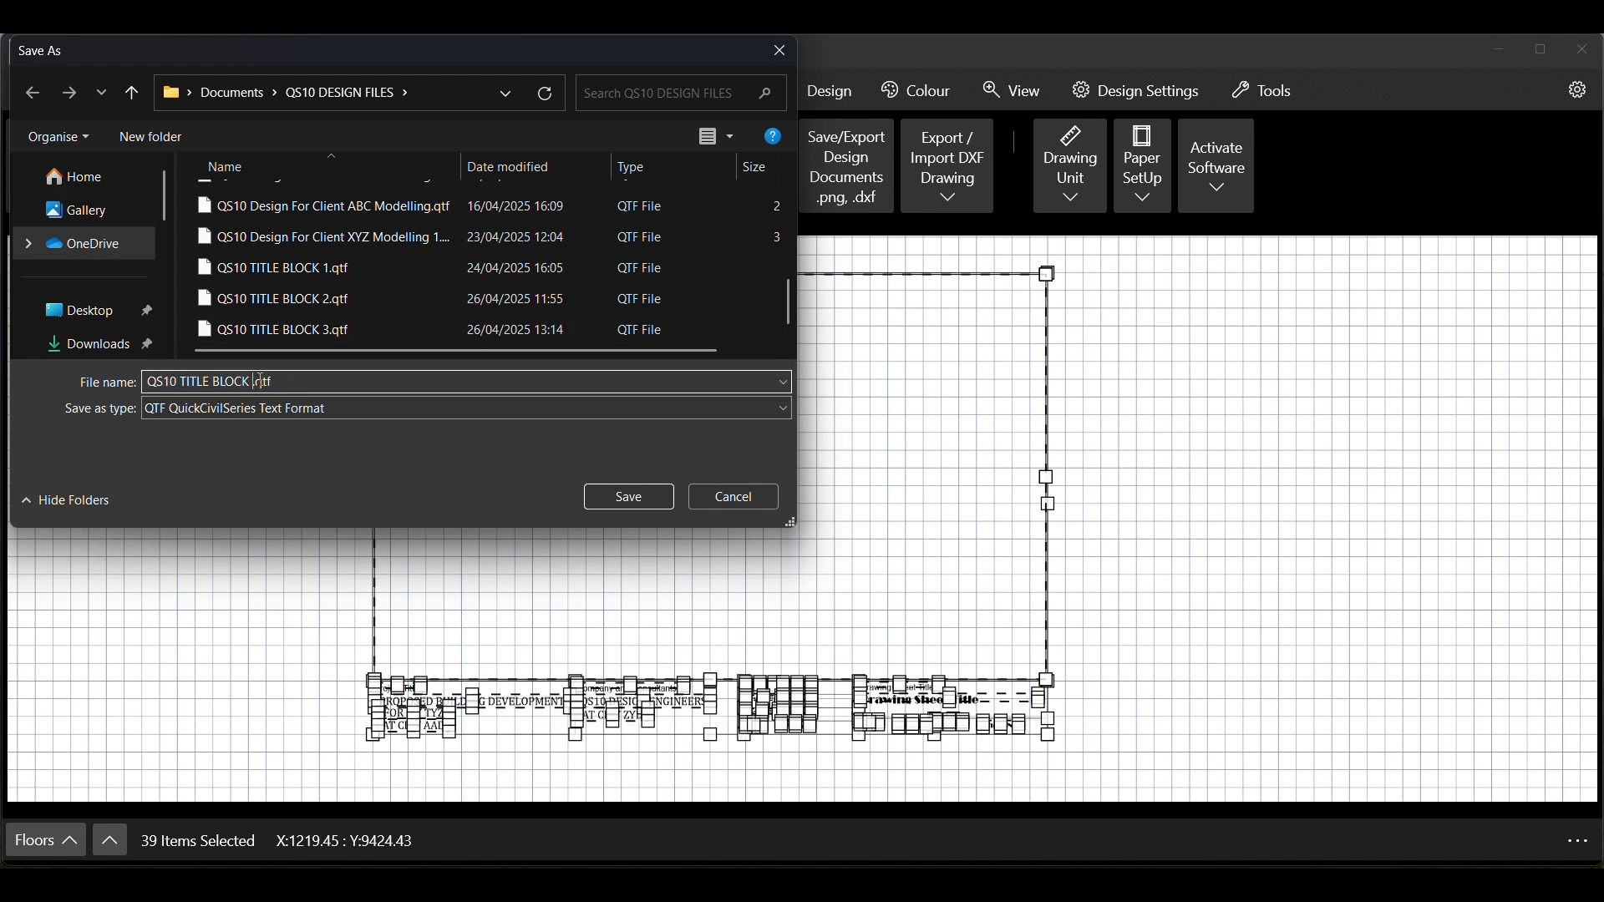
left_click(630, 499)
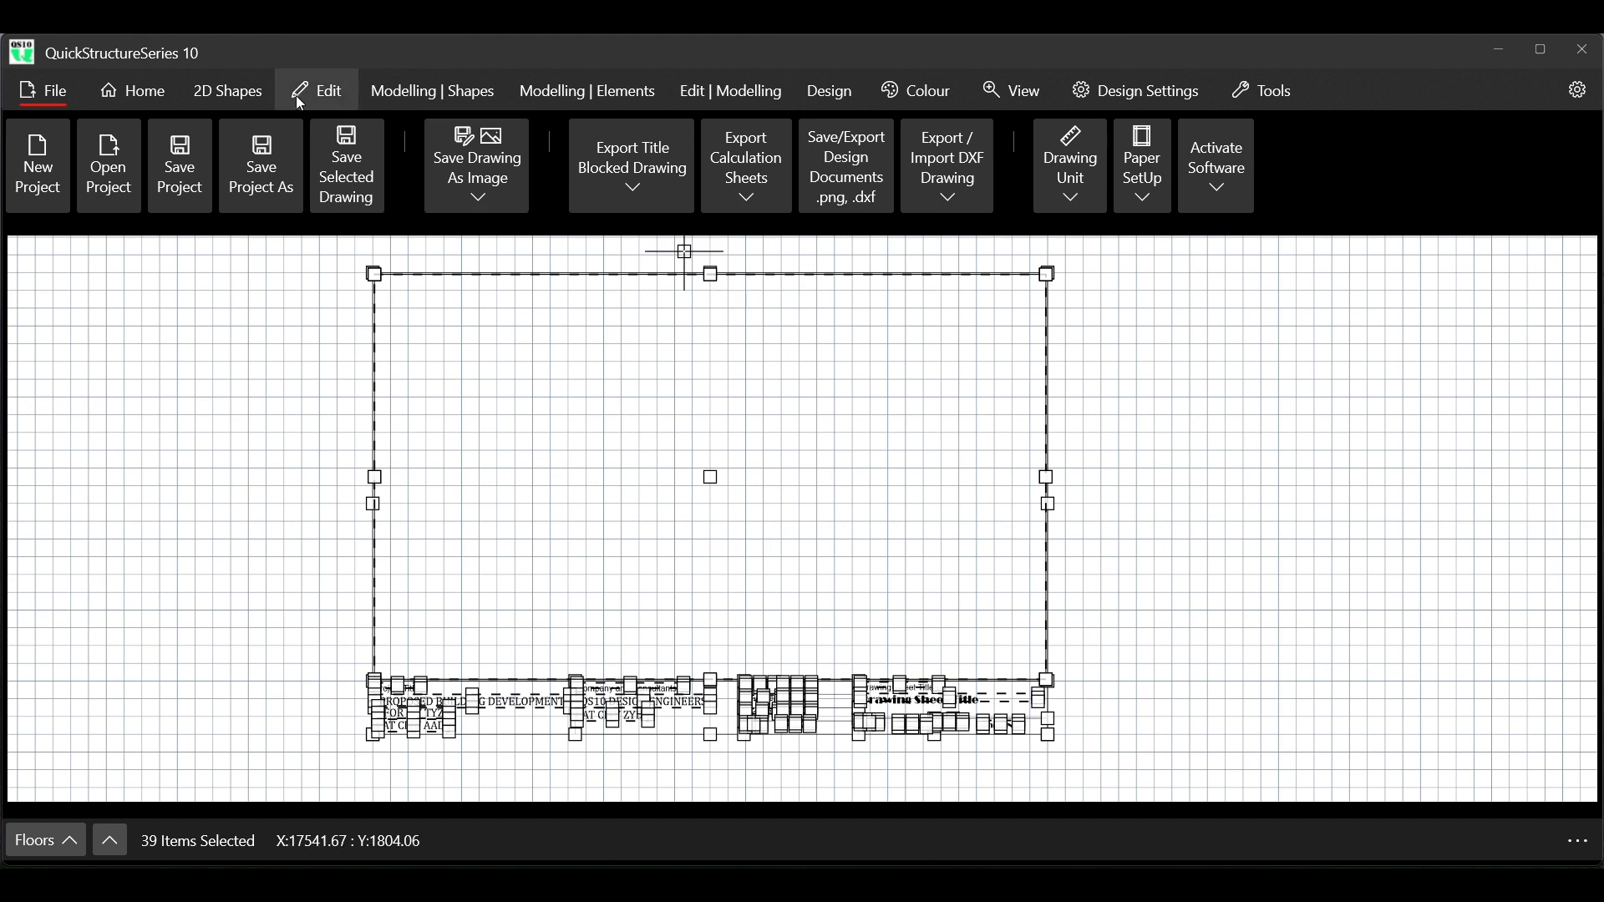
left_click(142, 92)
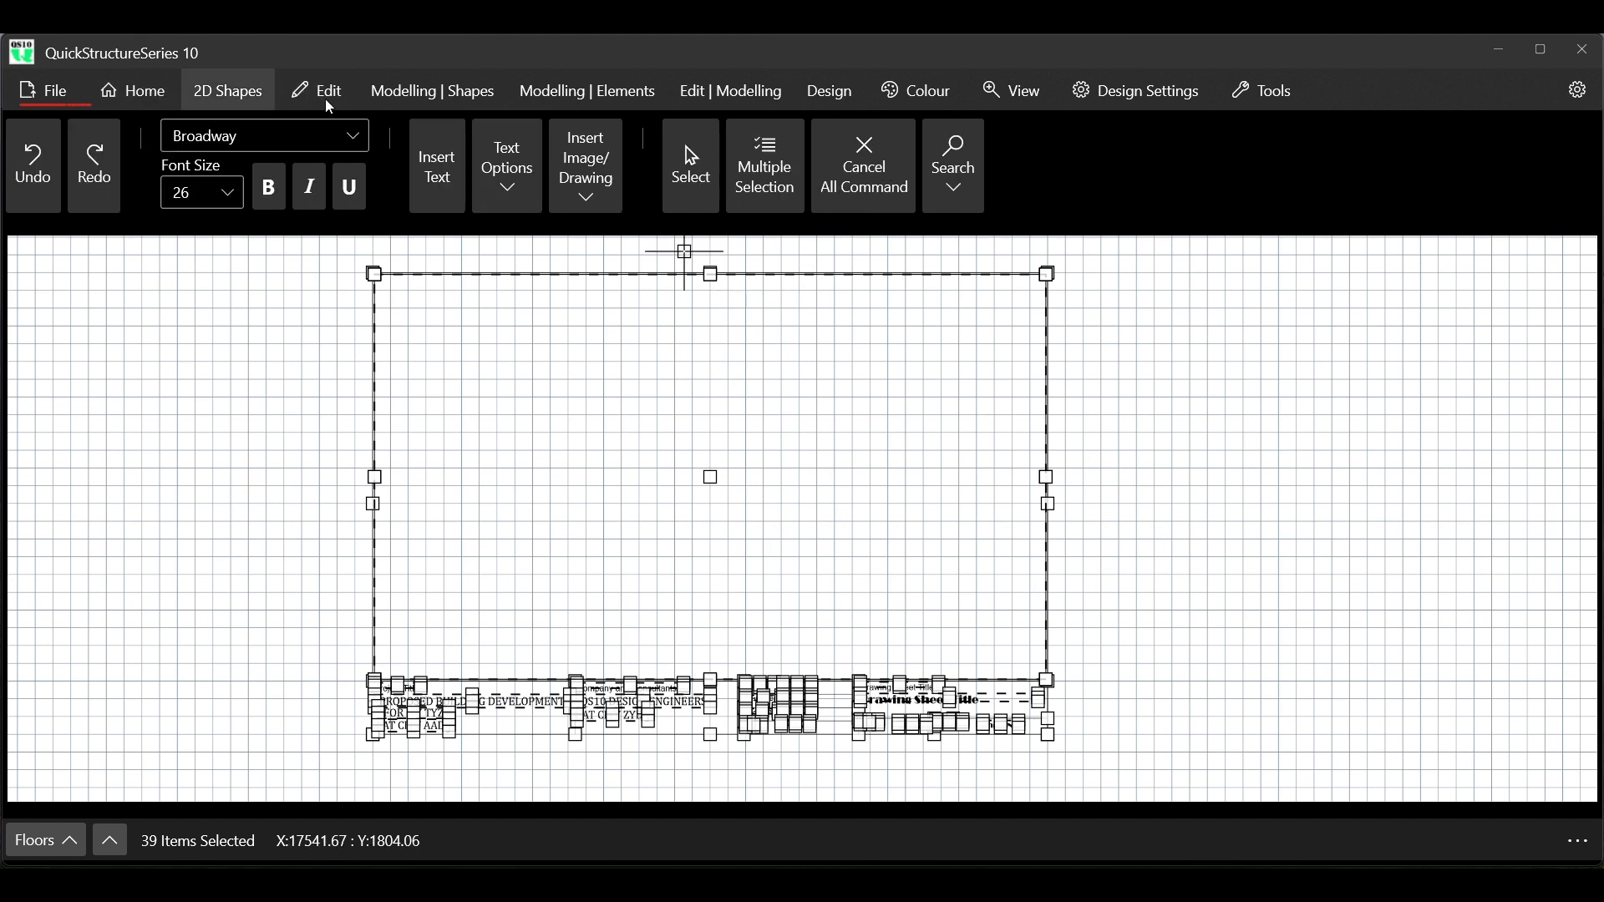
left_click(849, 175)
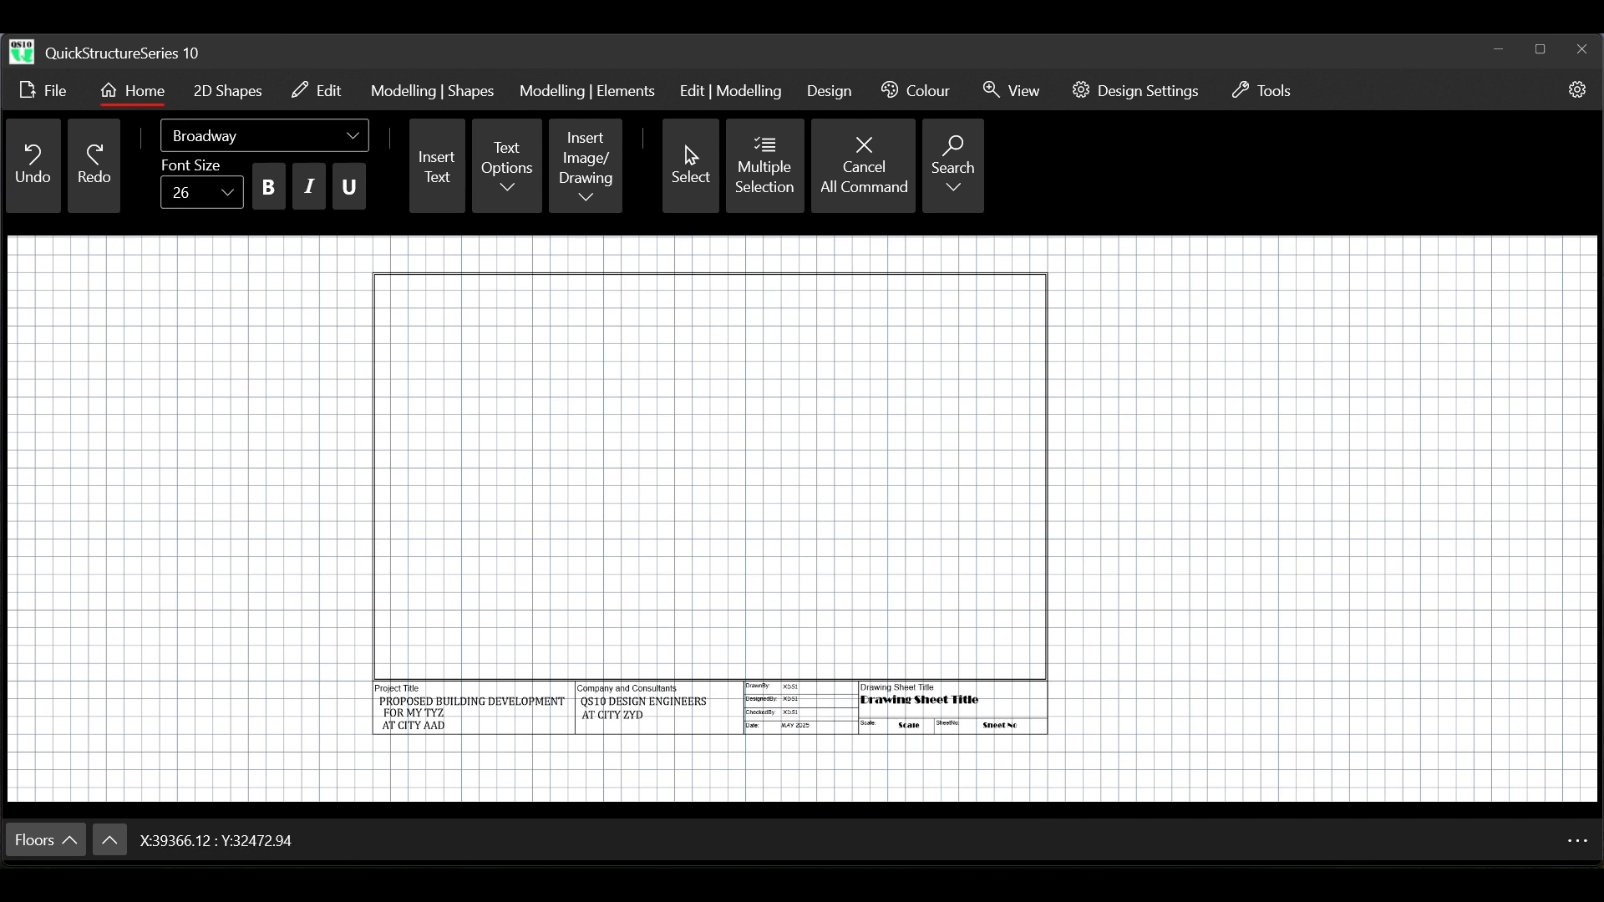
Switch to the designed building project and remove the generated detail sheets from view, showing only the floor layouts
mouse_move(1120, 886)
left_click(1420, 809)
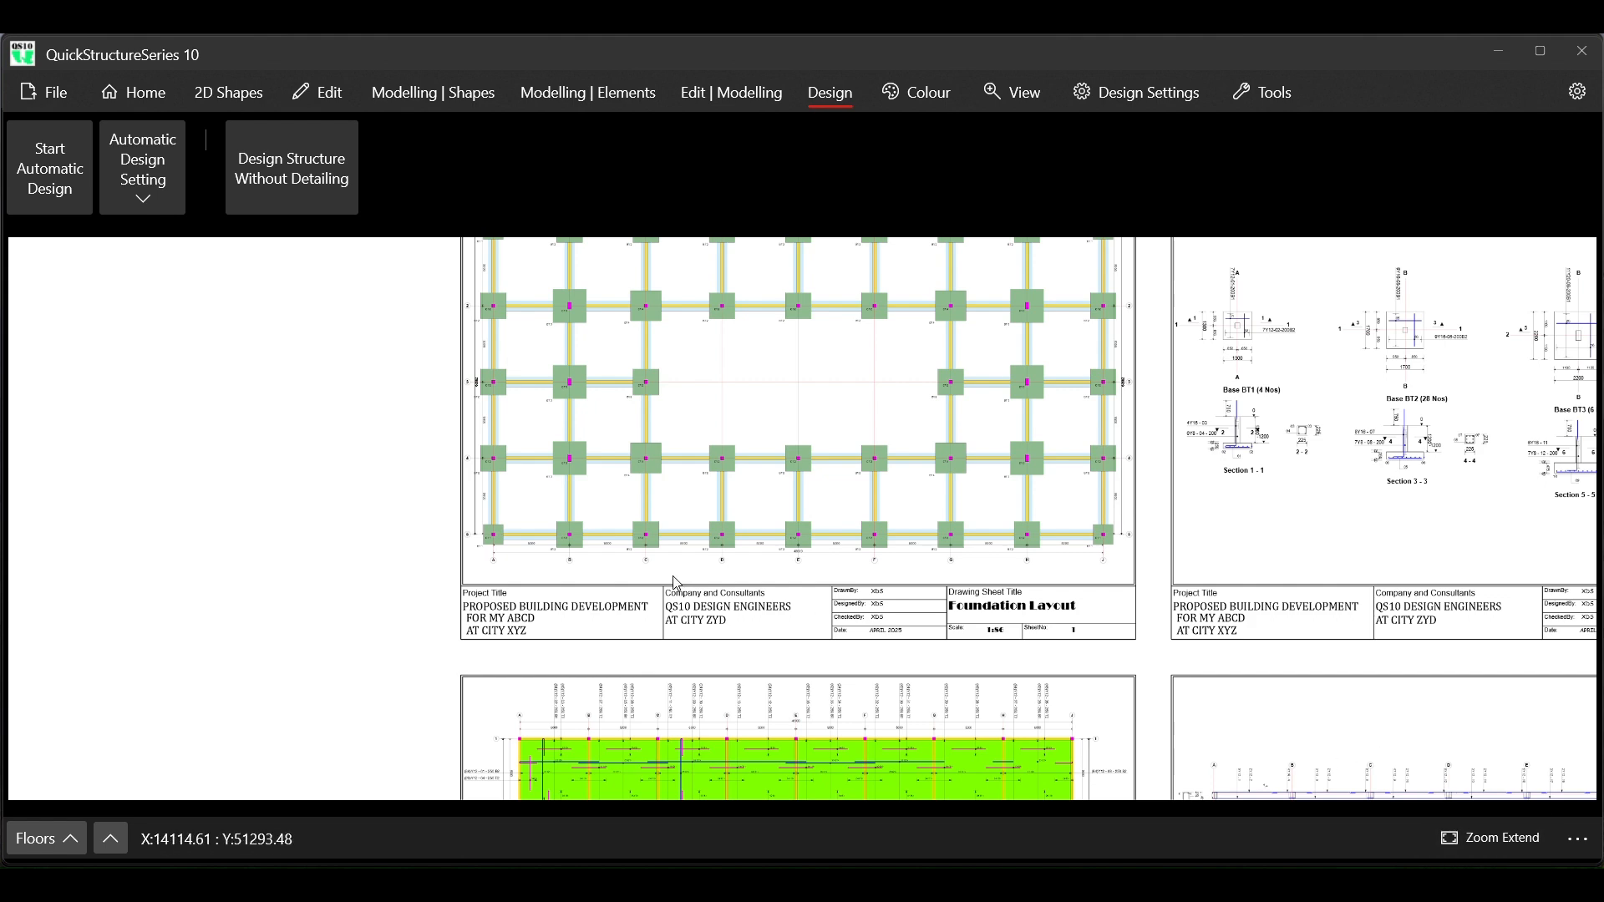
scroll(677, 583, "down", 3)
scroll(684, 579, "down", 5)
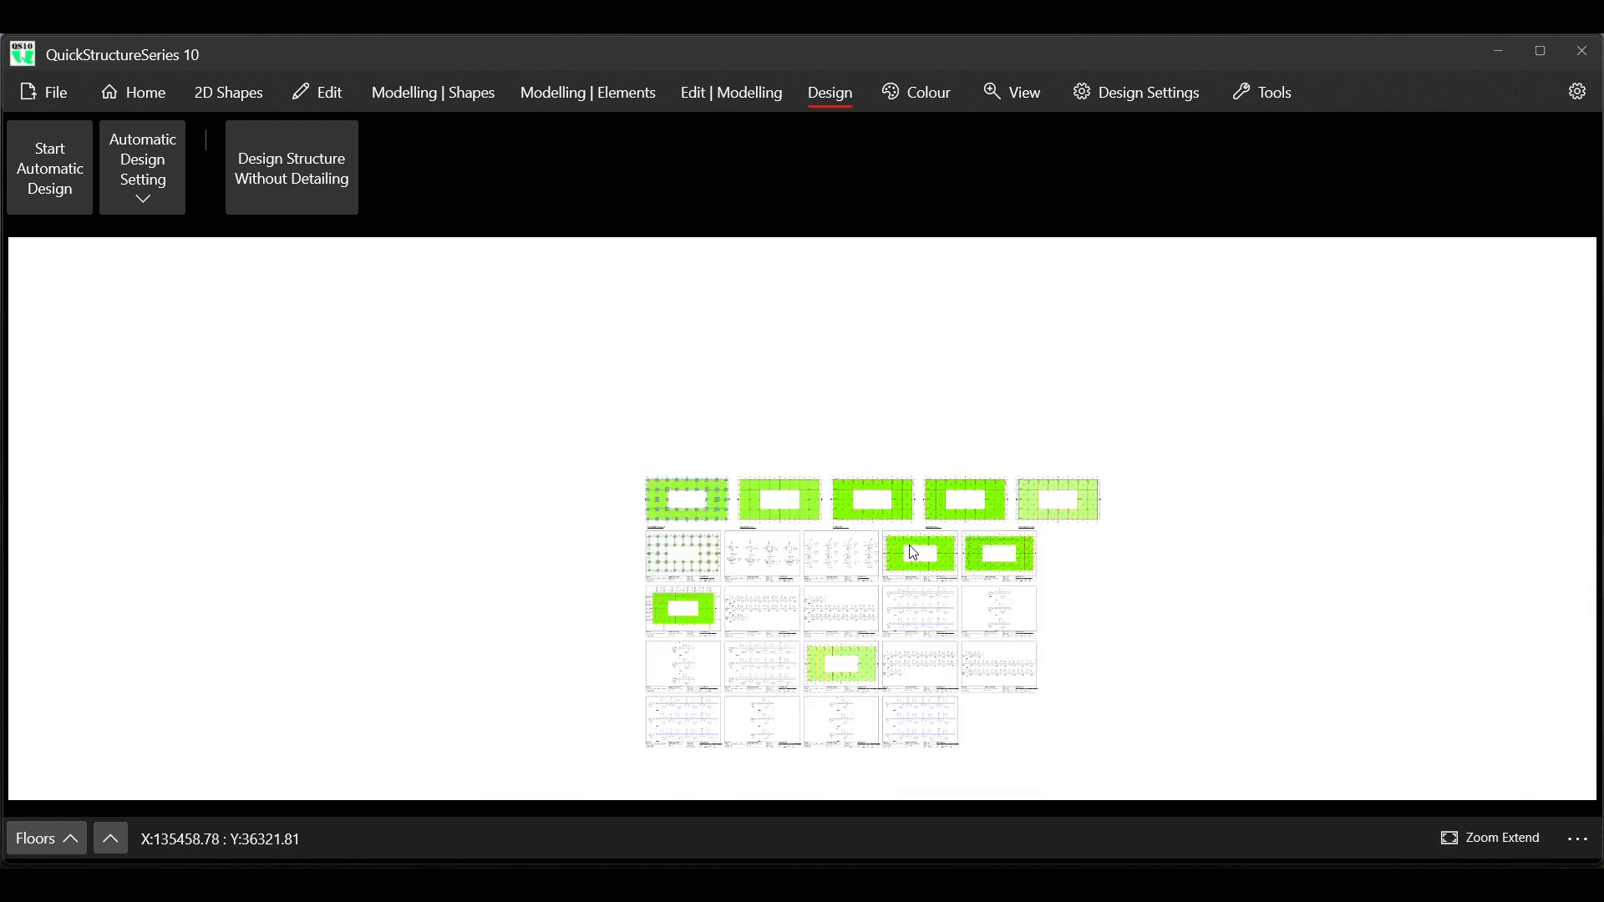
scroll(910, 552, "up", 5)
scroll(721, 515, "down", 2)
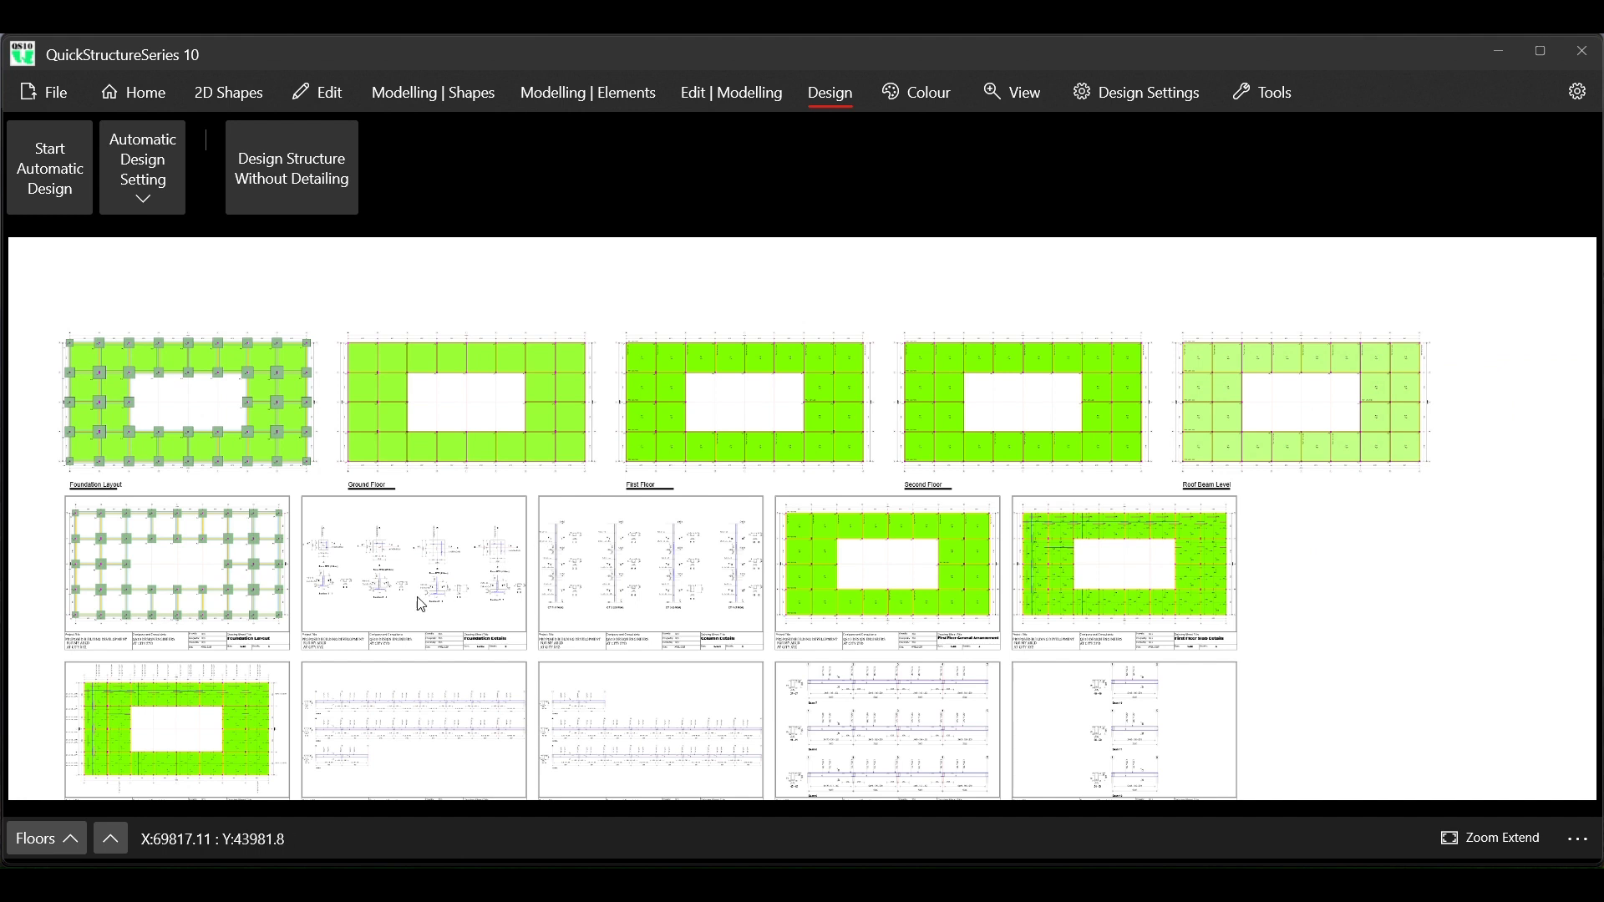
left_click(65, 854)
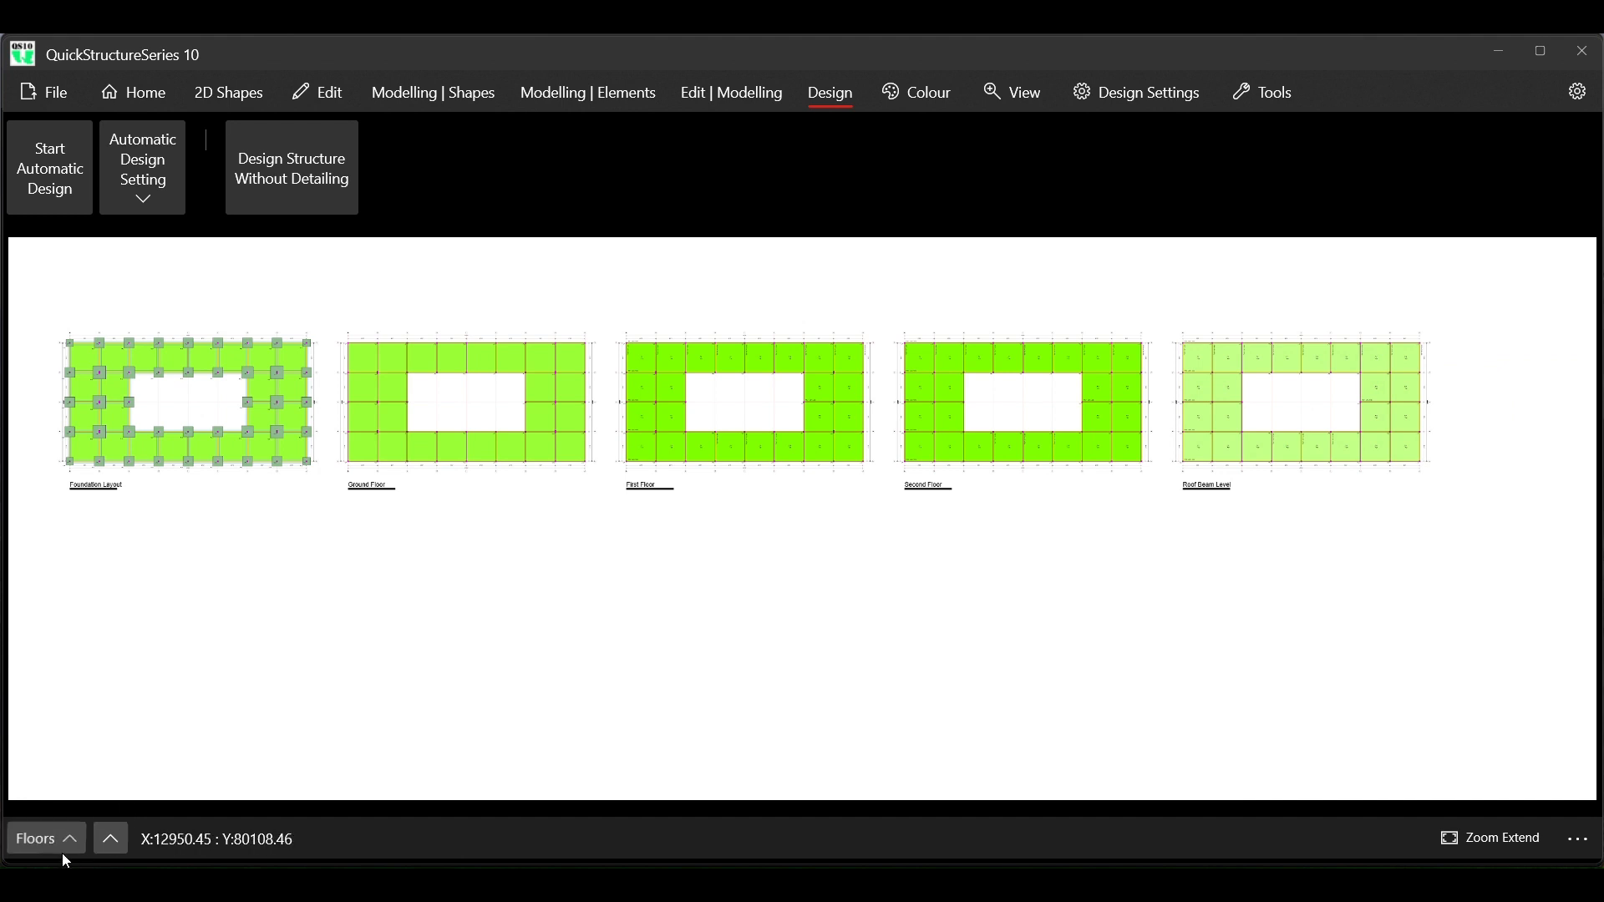
left_click(59, 578)
scroll(49, 515, "up", 3)
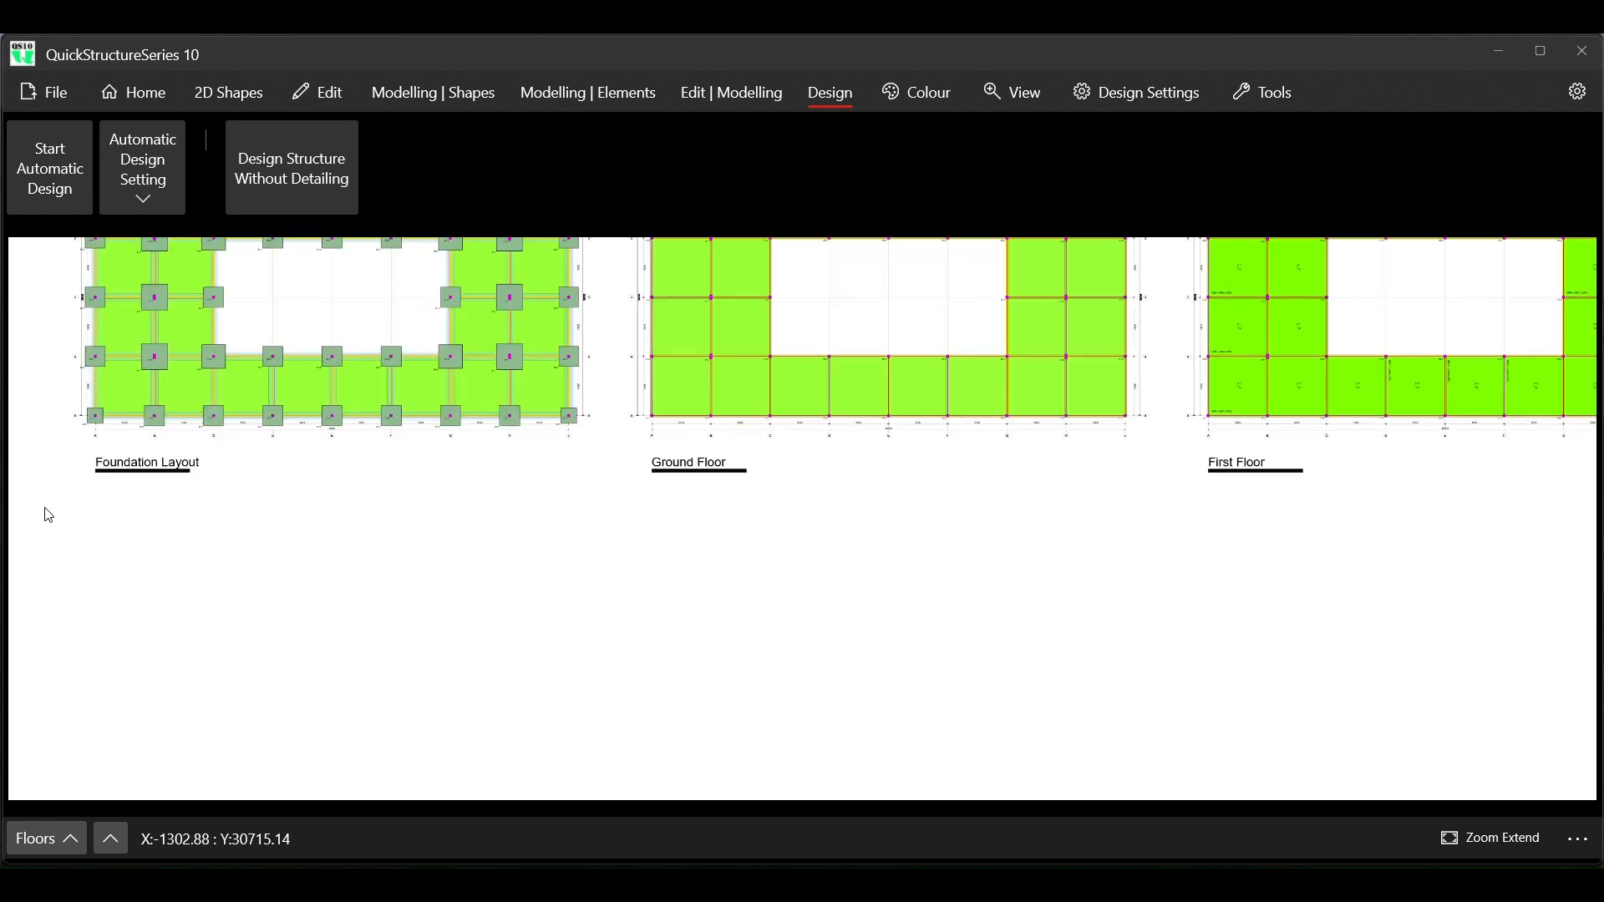
scroll(48, 516, "up", 1)
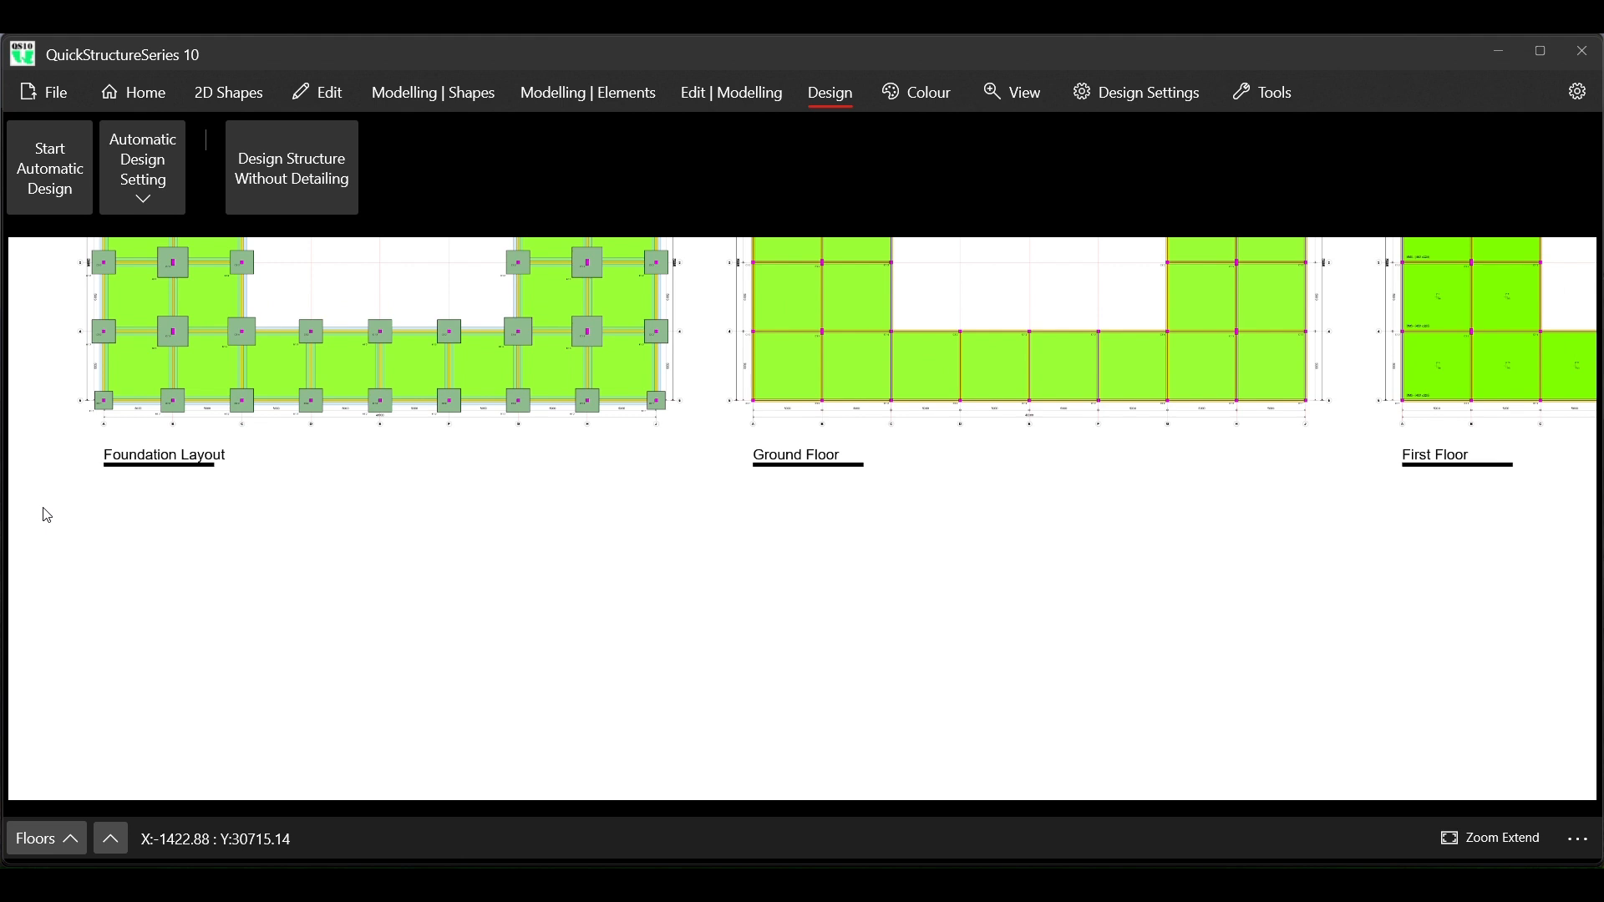
Import QS10 TITLE BLOCK 4.qtf from QS10 DESIGN FILES and set it as the project's title block
left_click(70, 107)
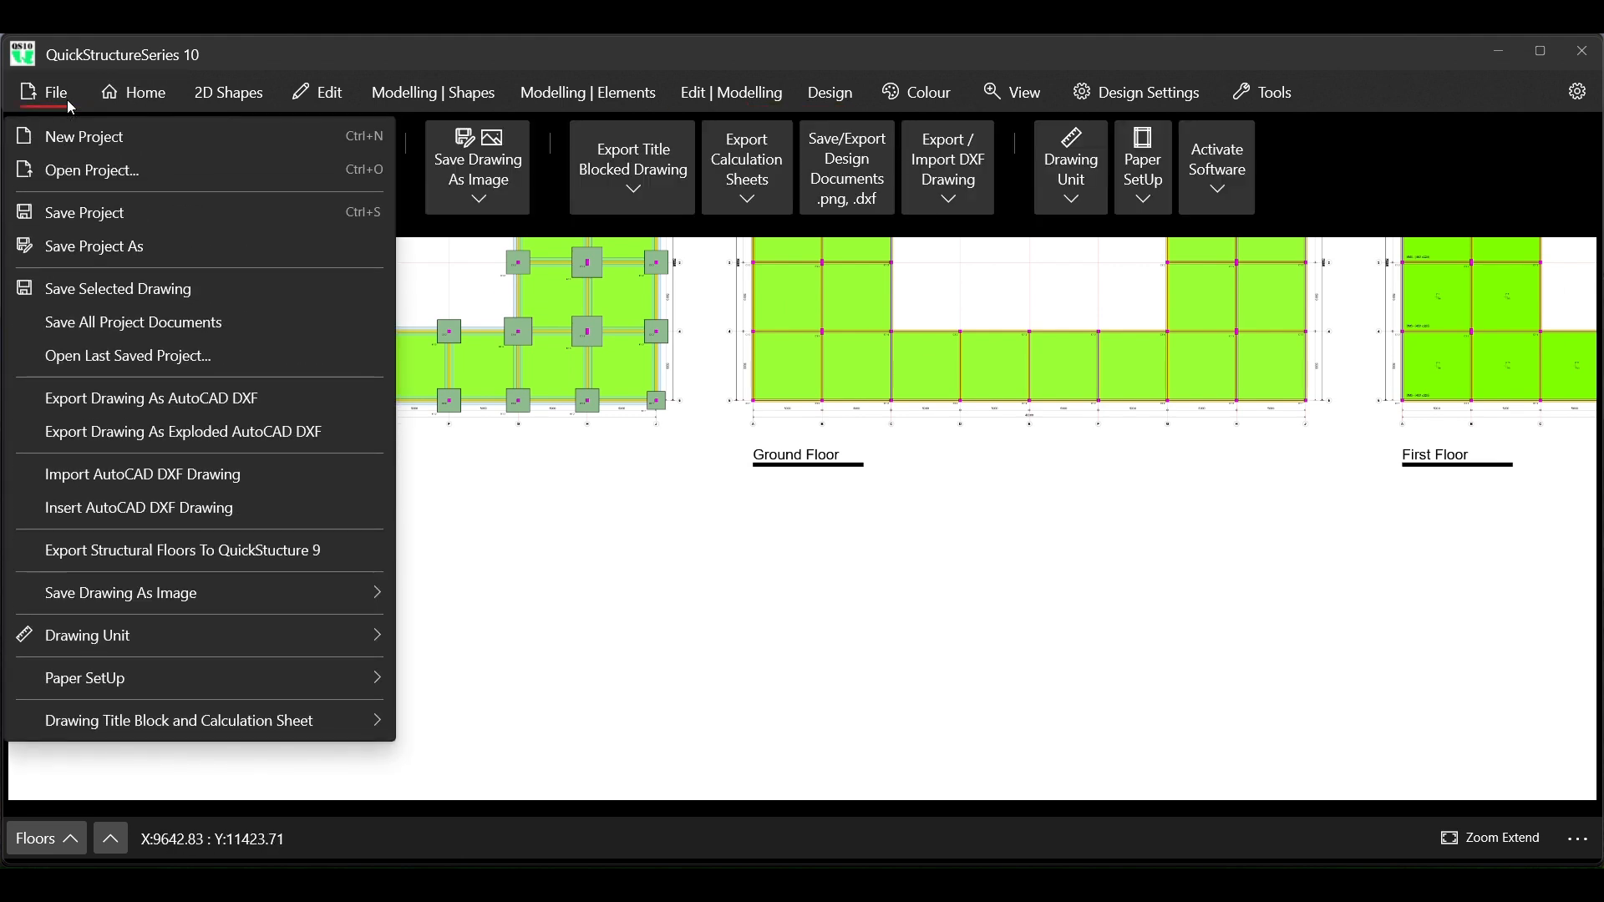
left_click(67, 98)
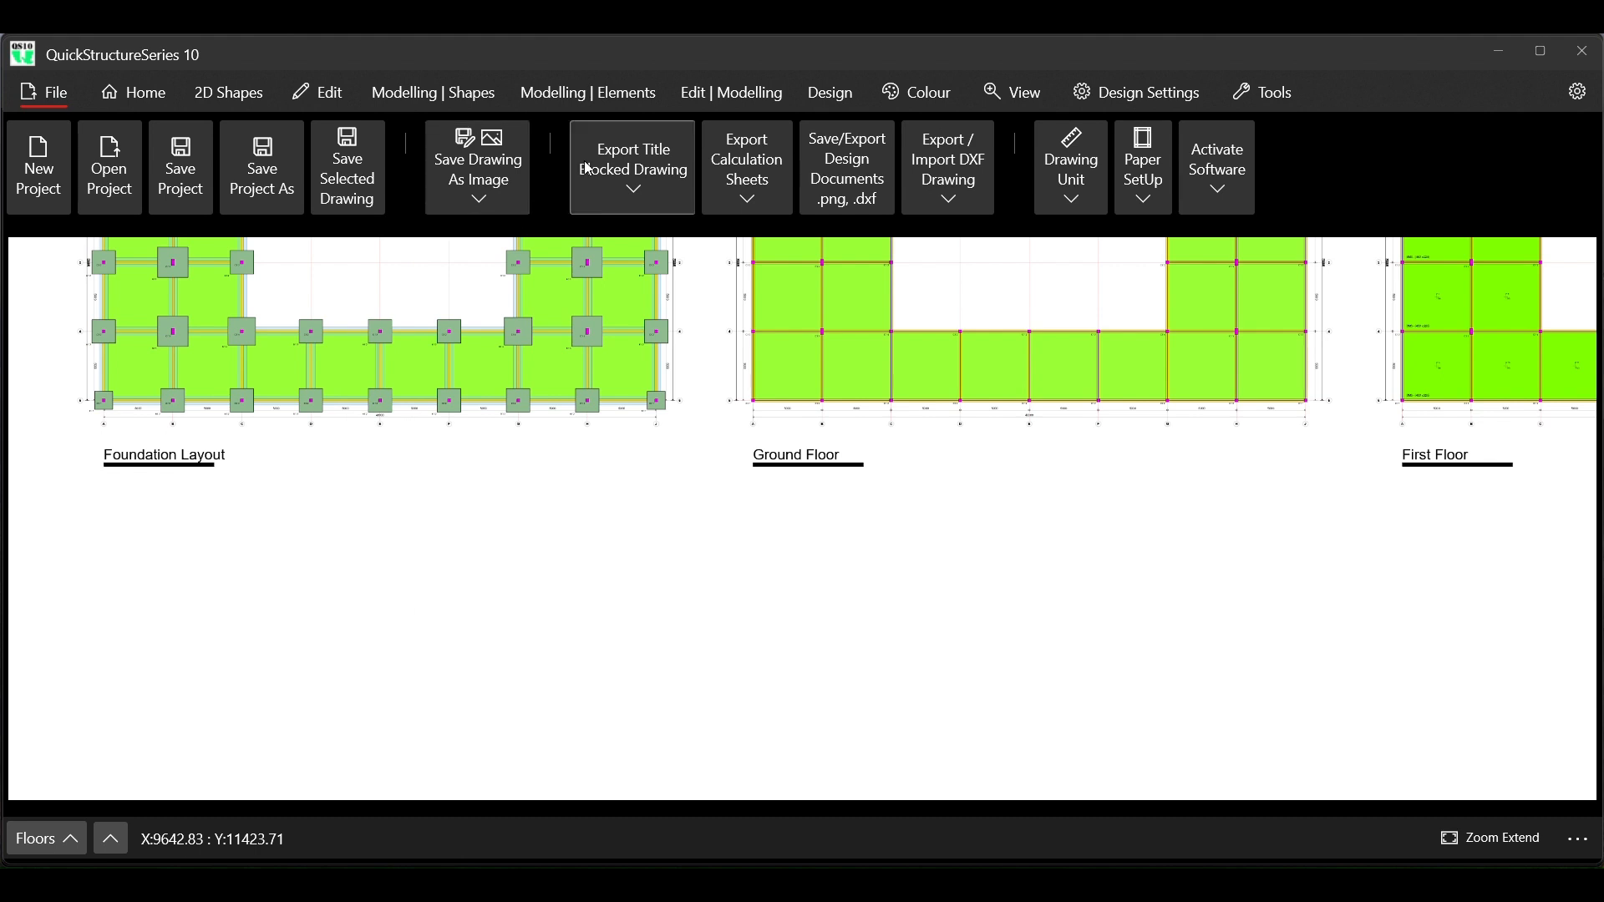
left_click(48, 99)
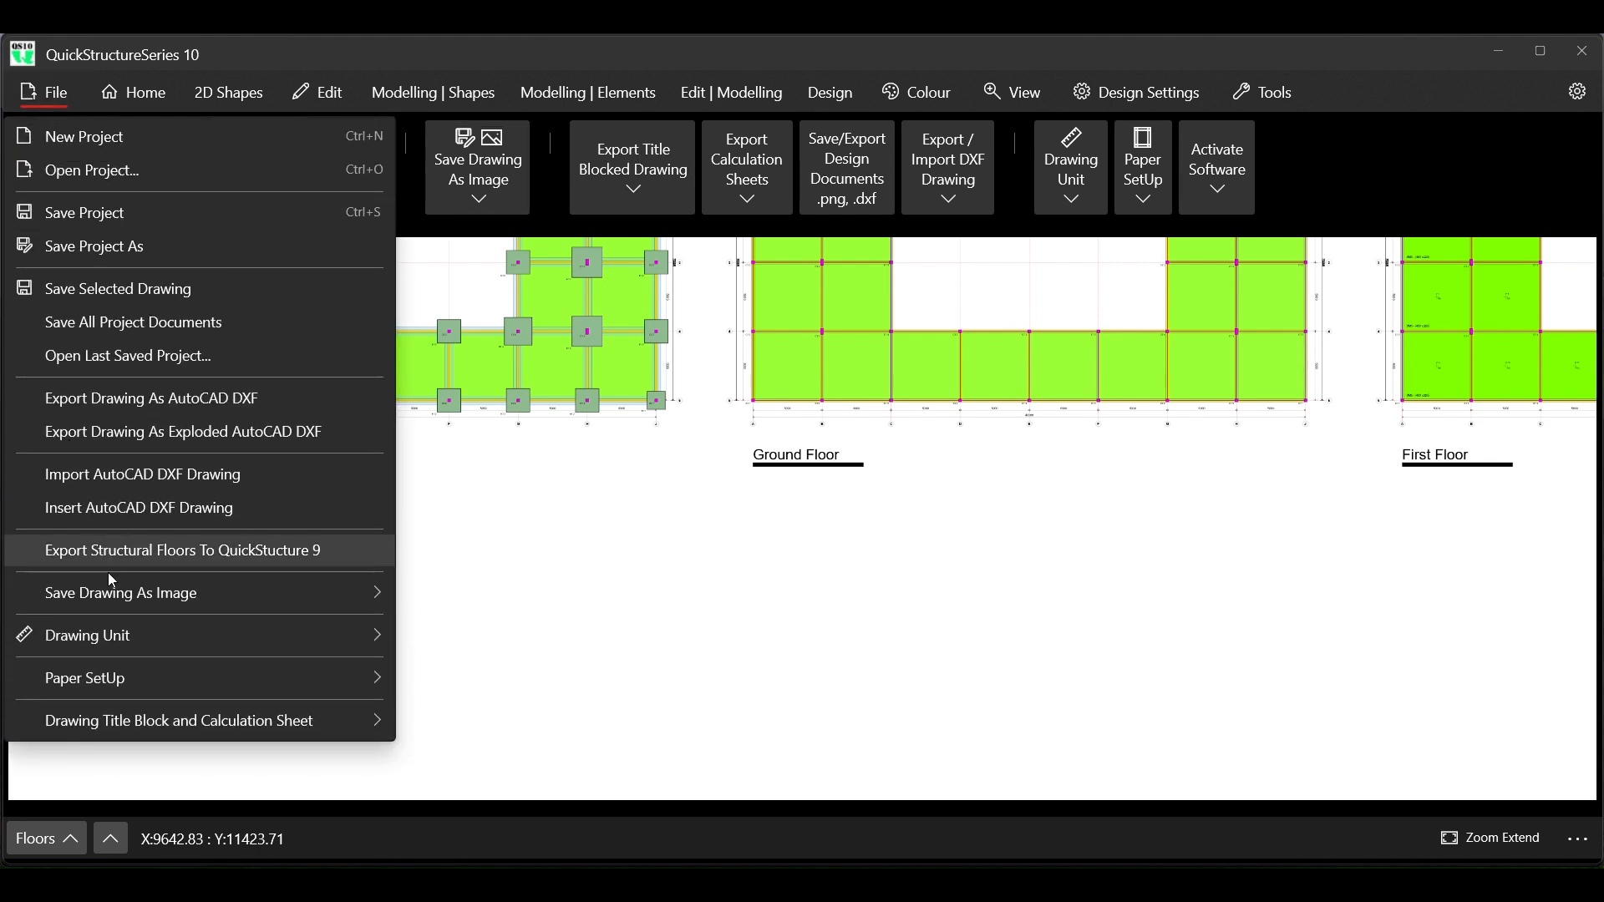
mouse_move(184, 723)
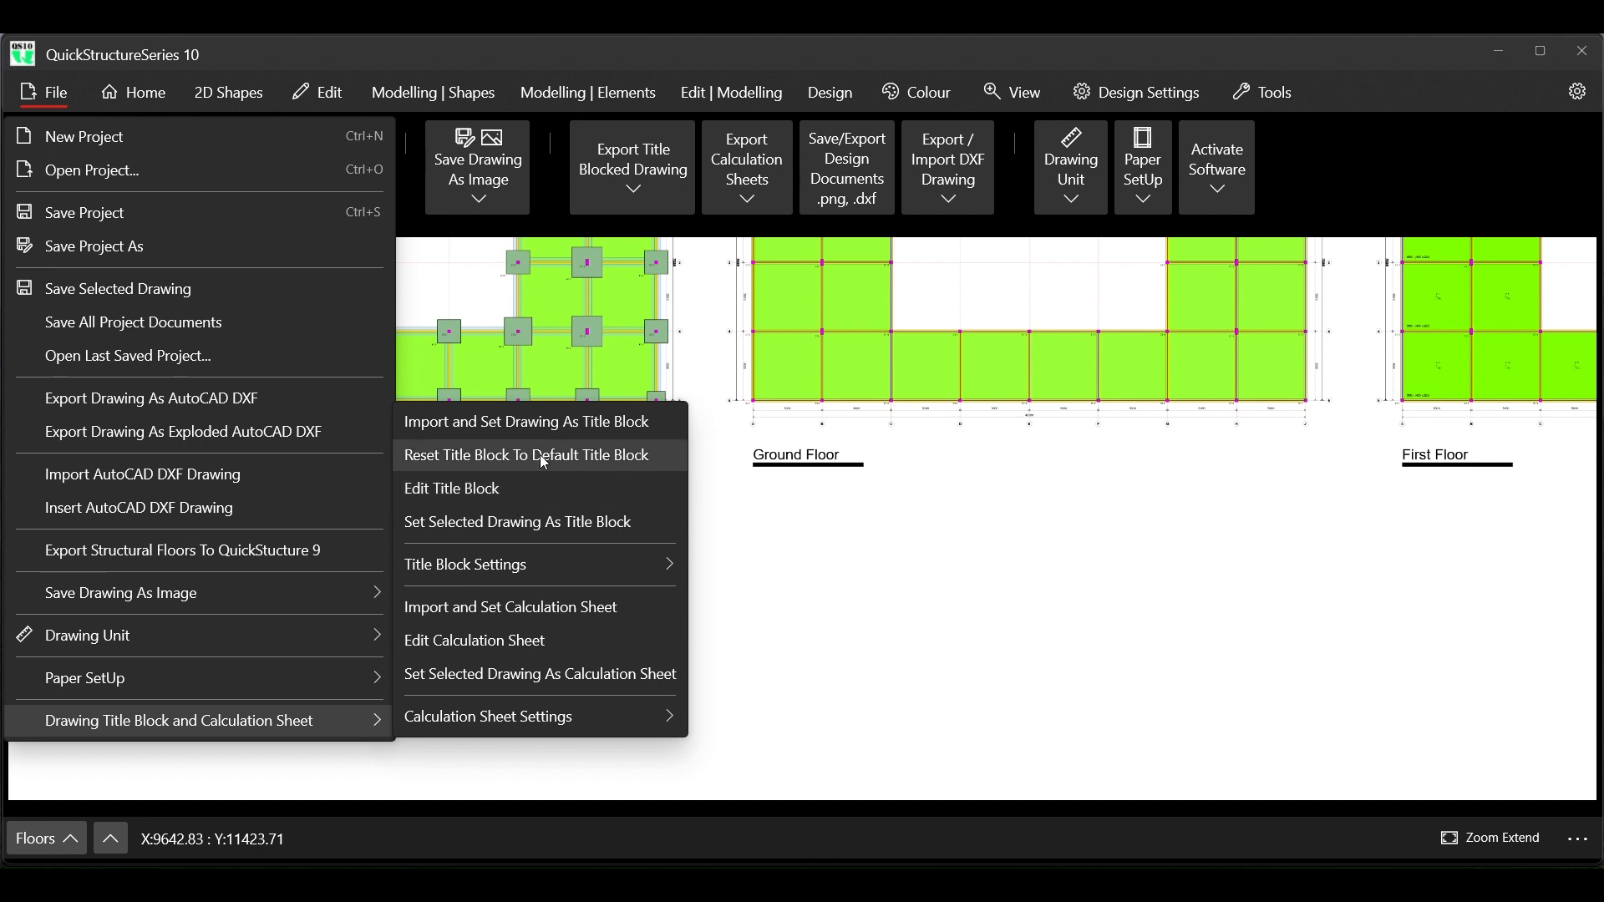
left_click(555, 424)
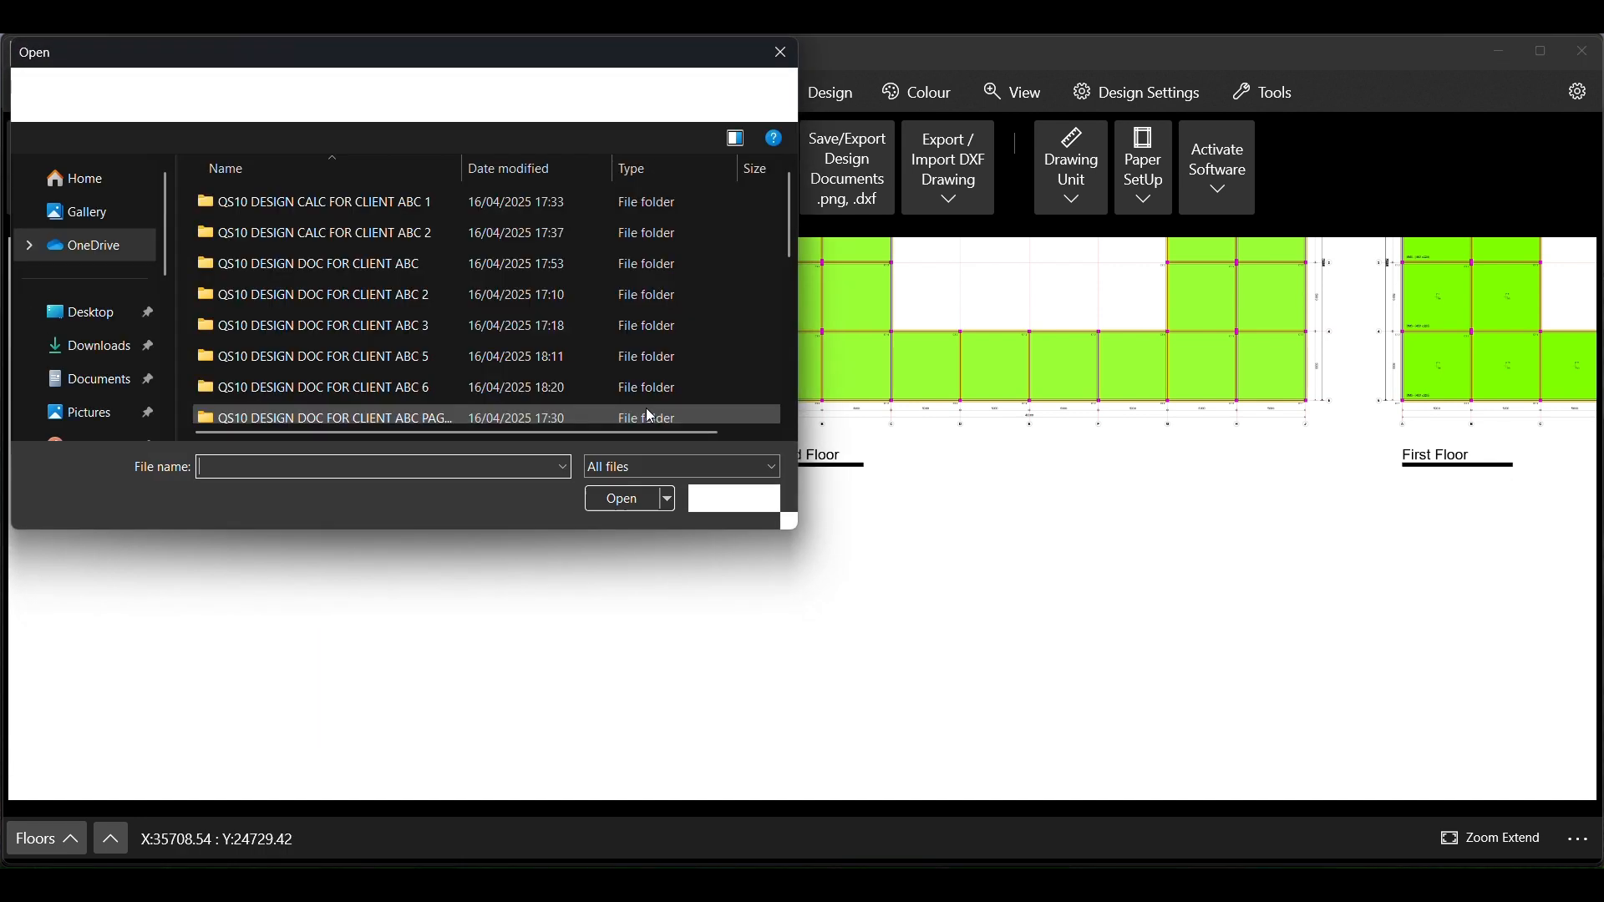
scroll(422, 355, "down", 5)
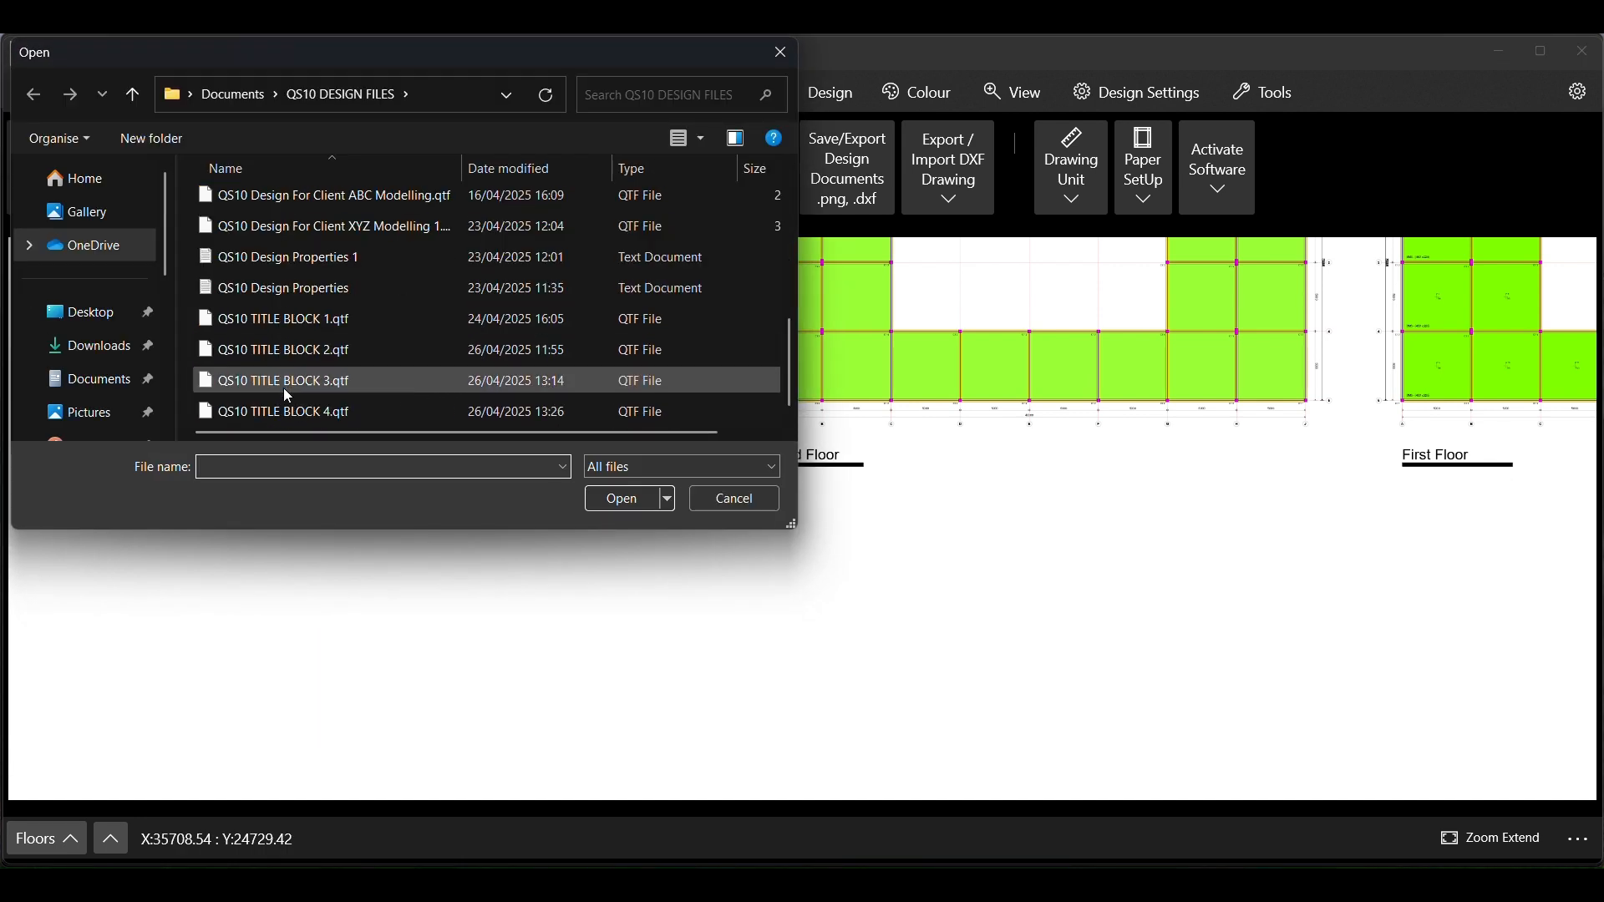
left_click(318, 414)
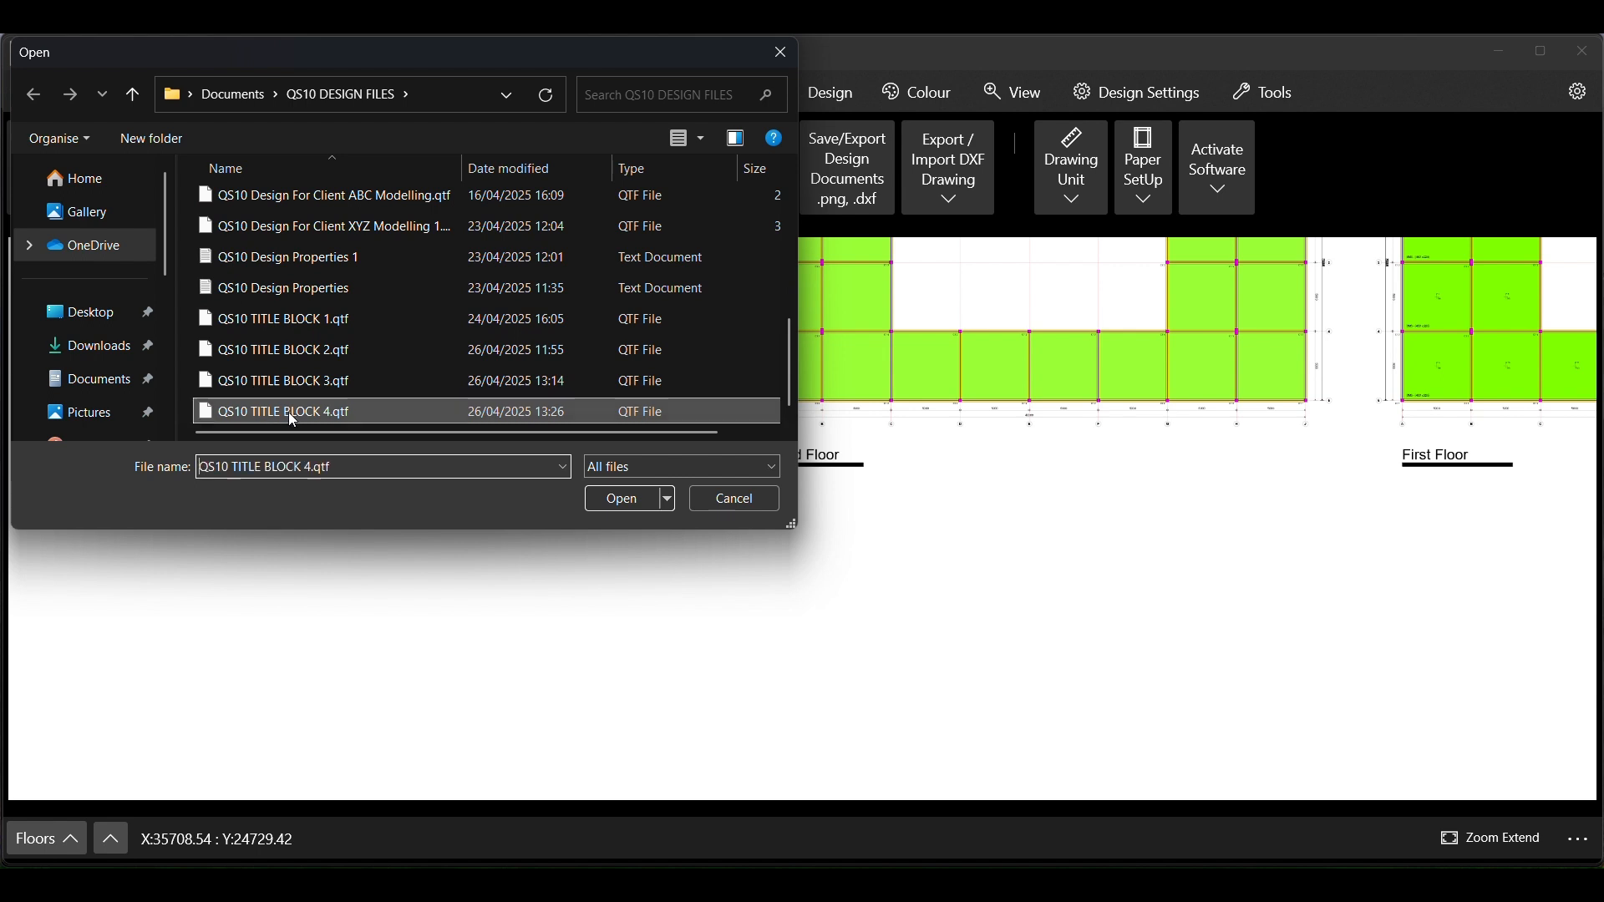
left_click(623, 499)
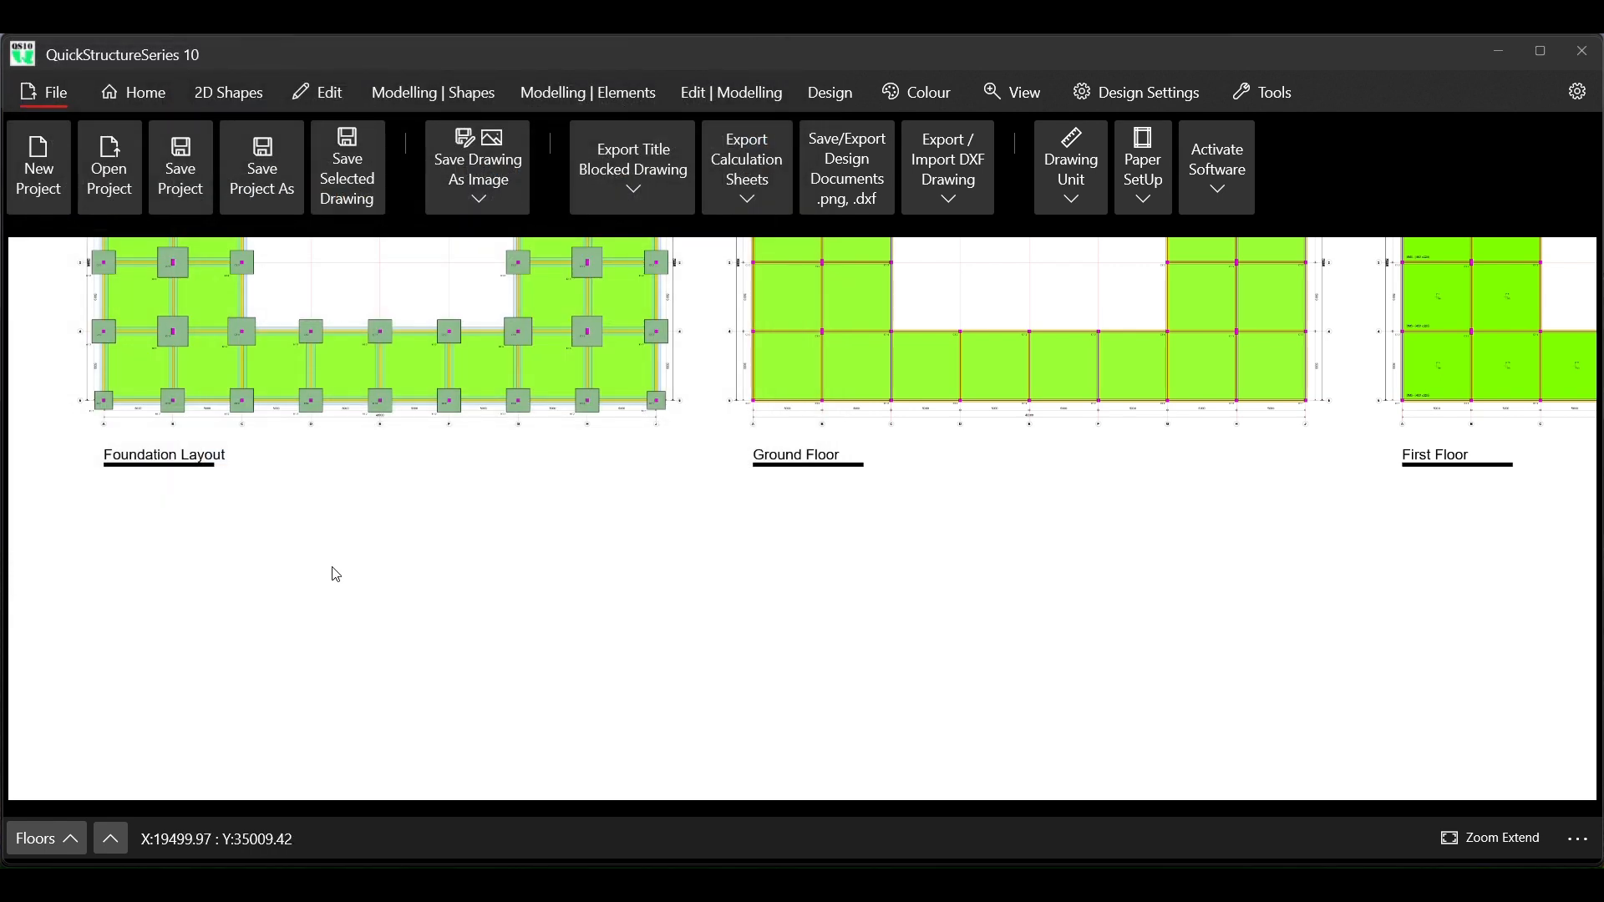
Select all items of the imported title block and move it straight down, clear of the Foundation Layout label
scroll(339, 574, "down", 3)
scroll(289, 558, "up", 2)
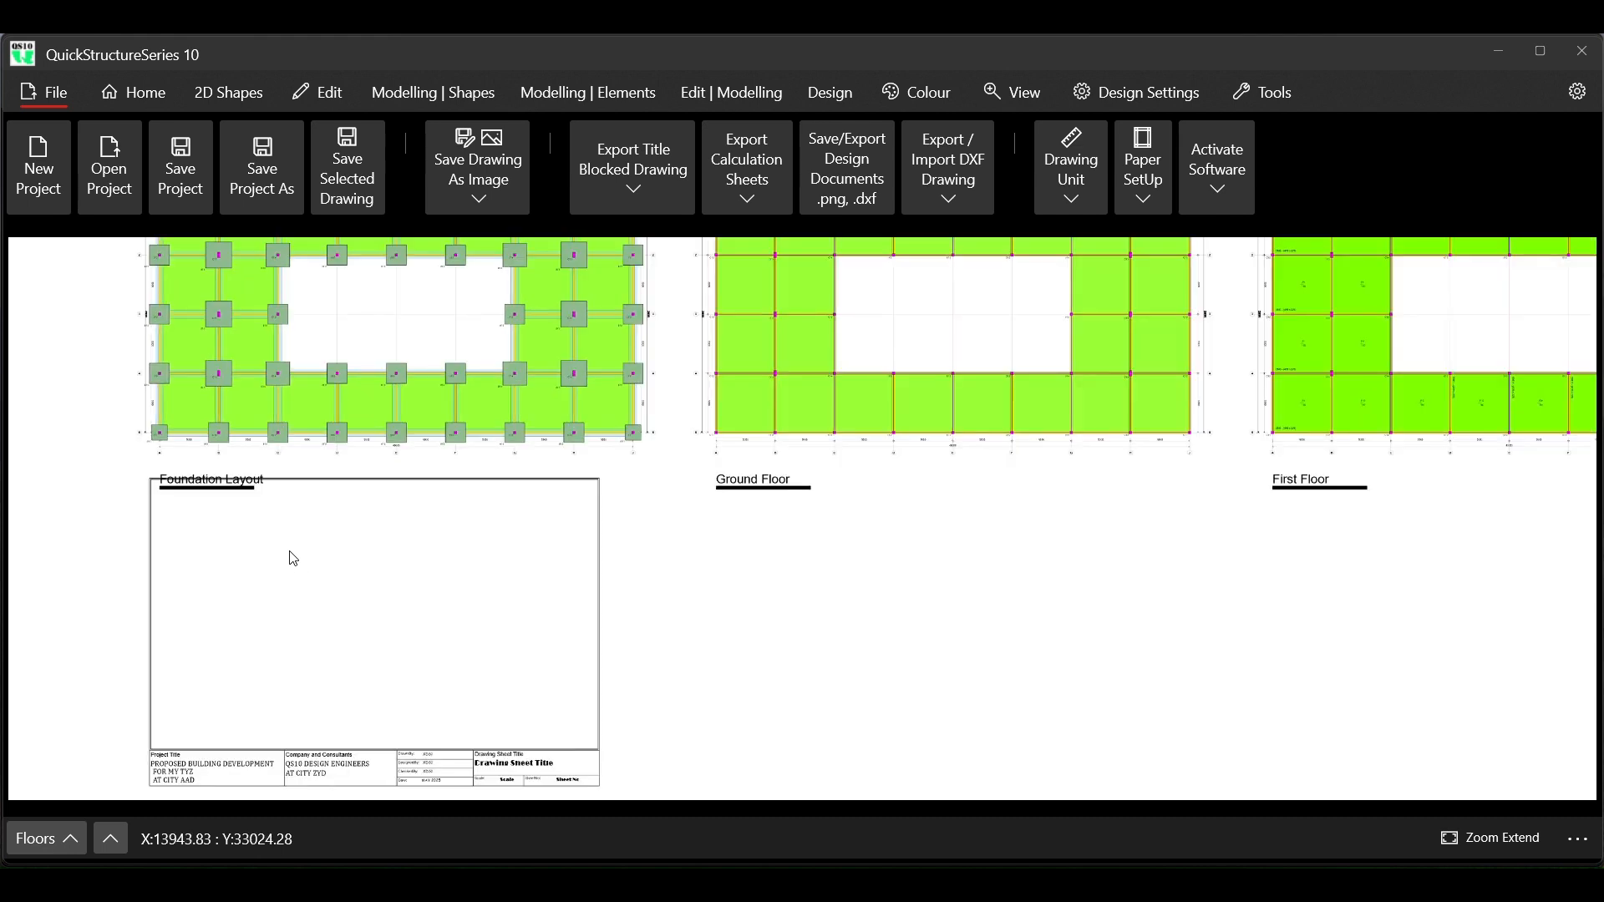
scroll(333, 553, "down", 1)
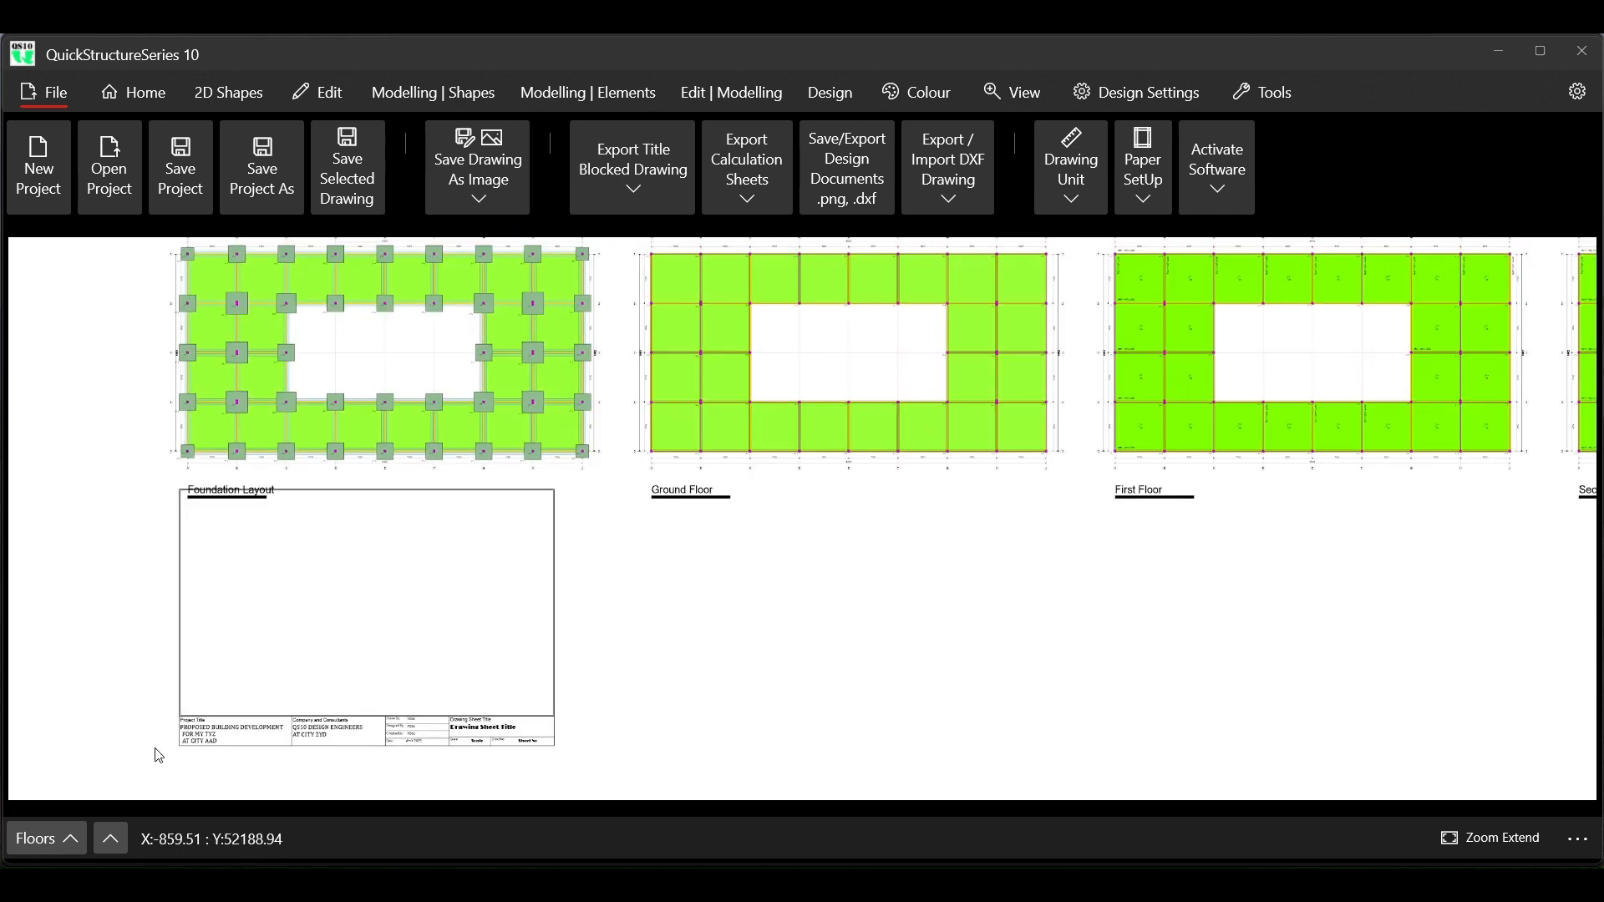
scroll(180, 738, "up", 1)
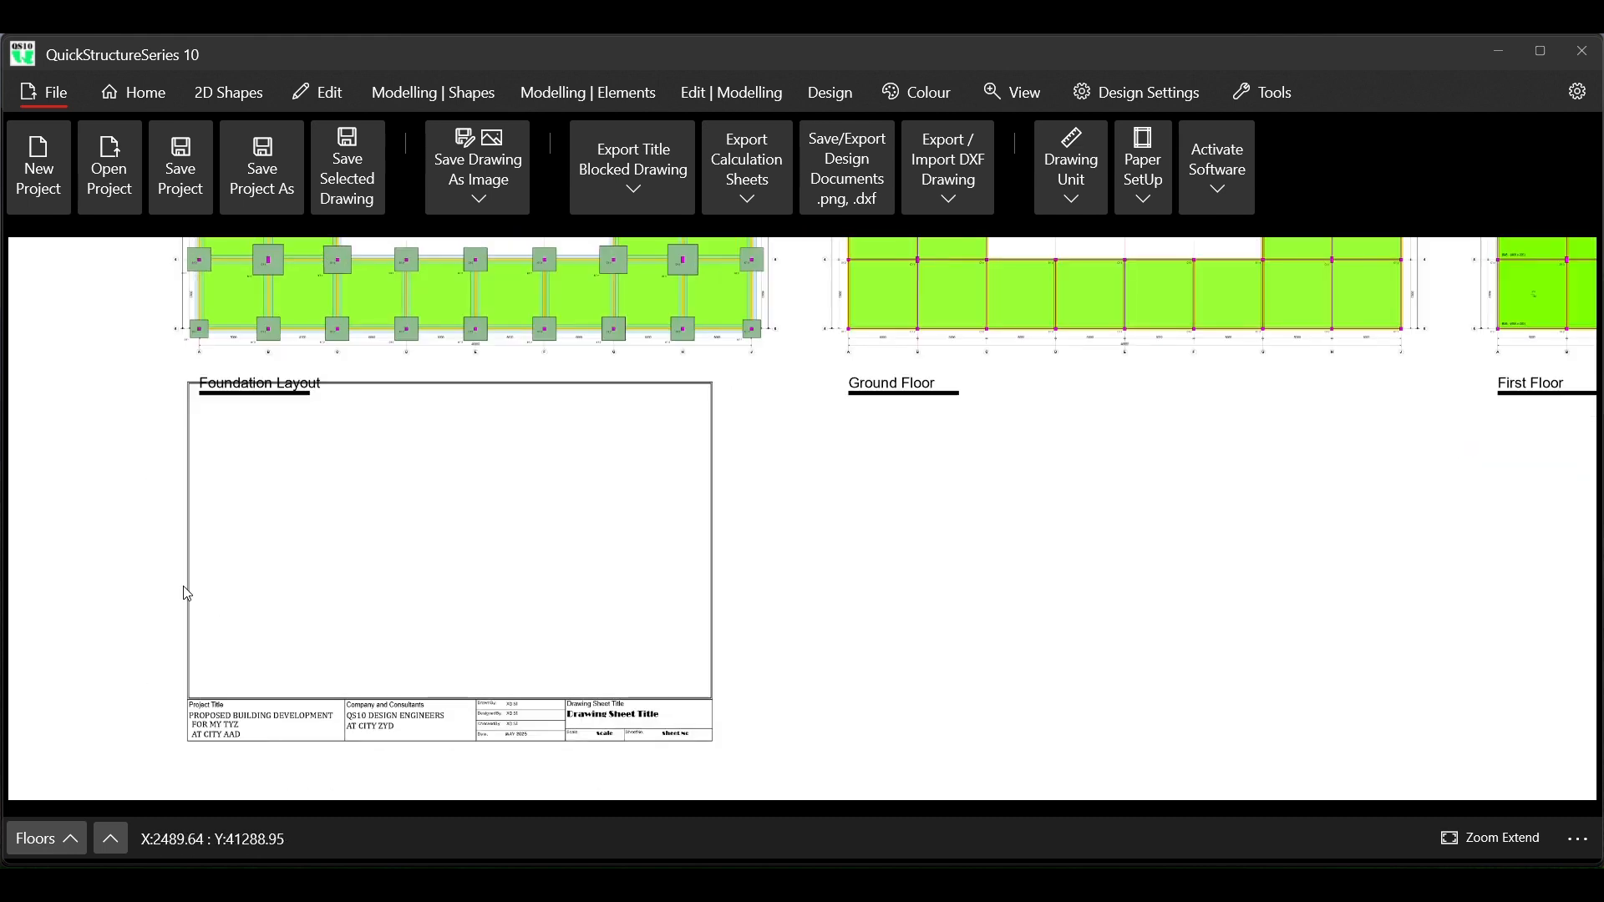
right_click(180, 503)
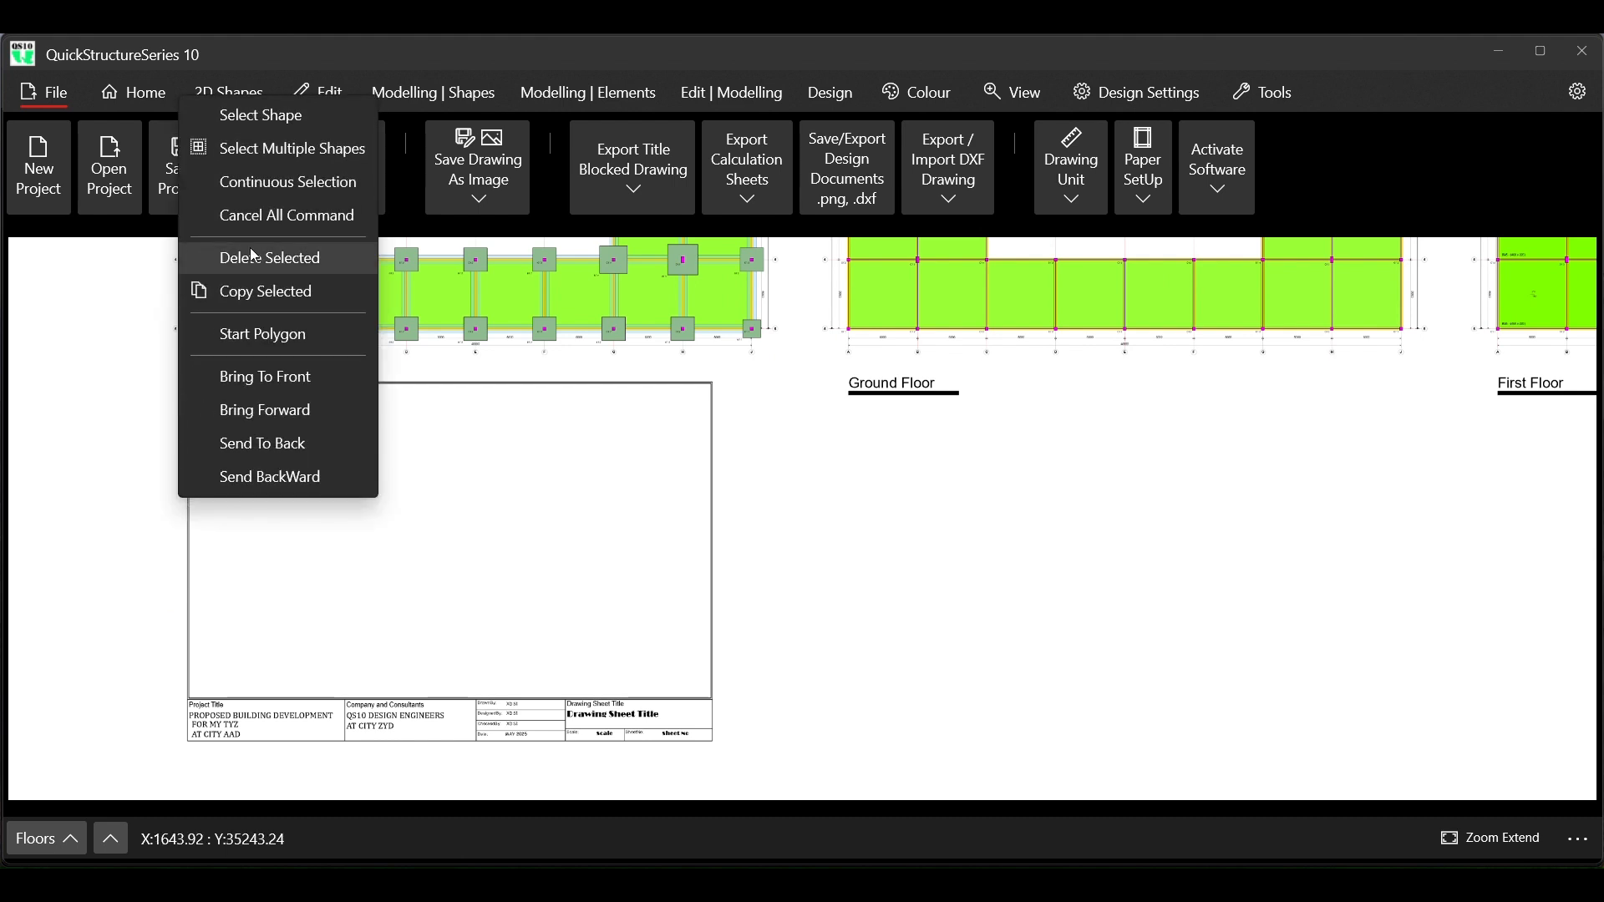
left_click(274, 149)
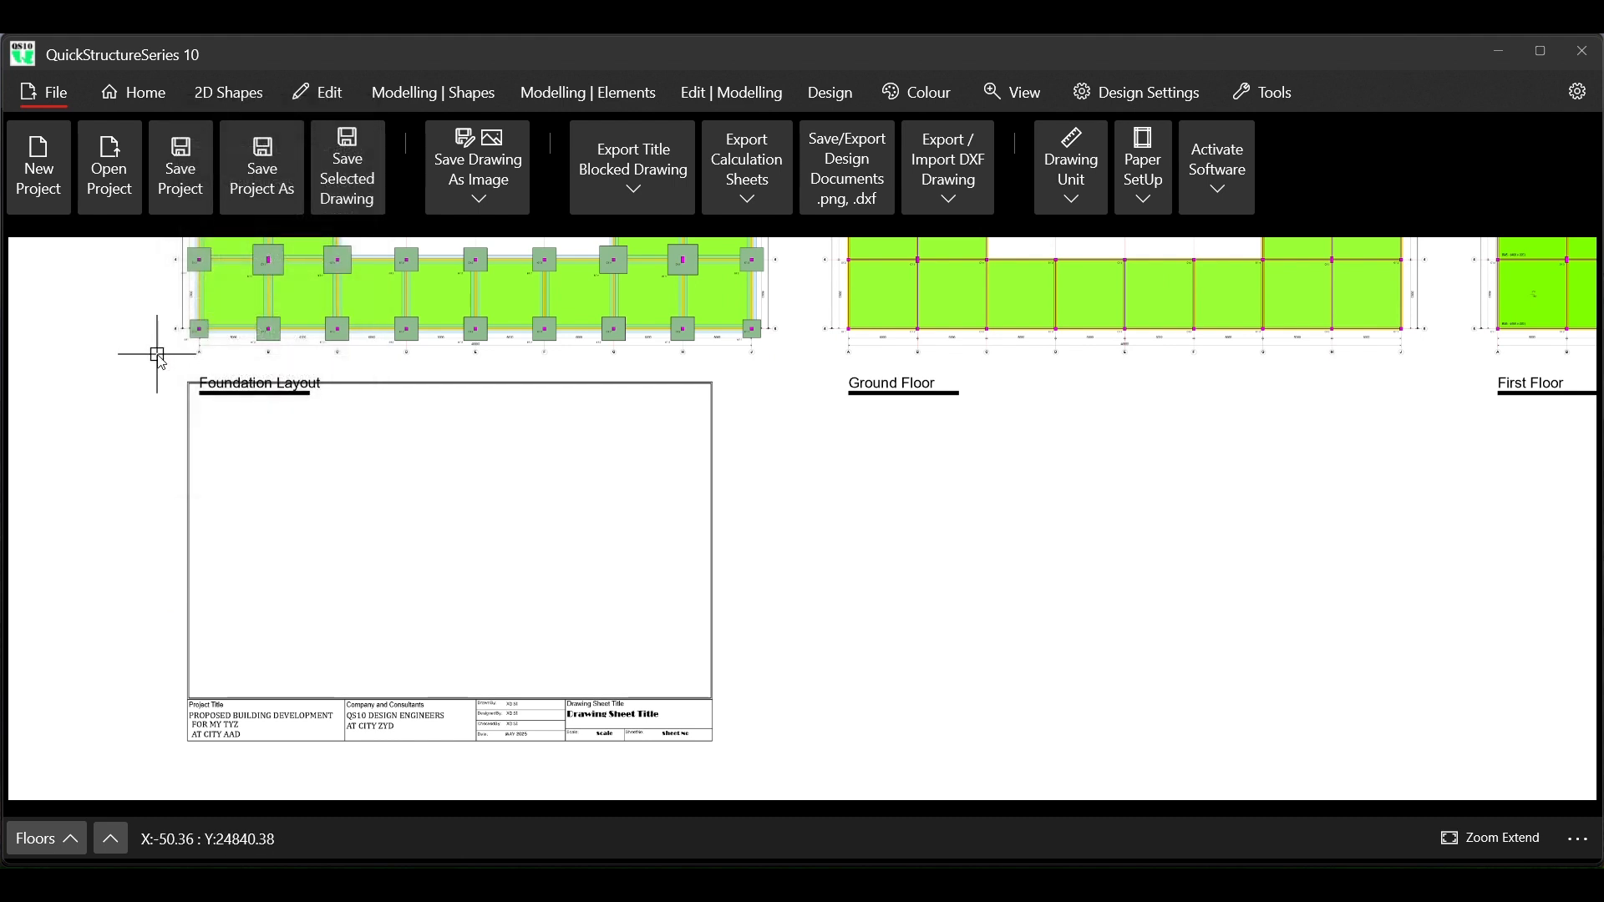
left_click_drag(163, 359, 268, 489)
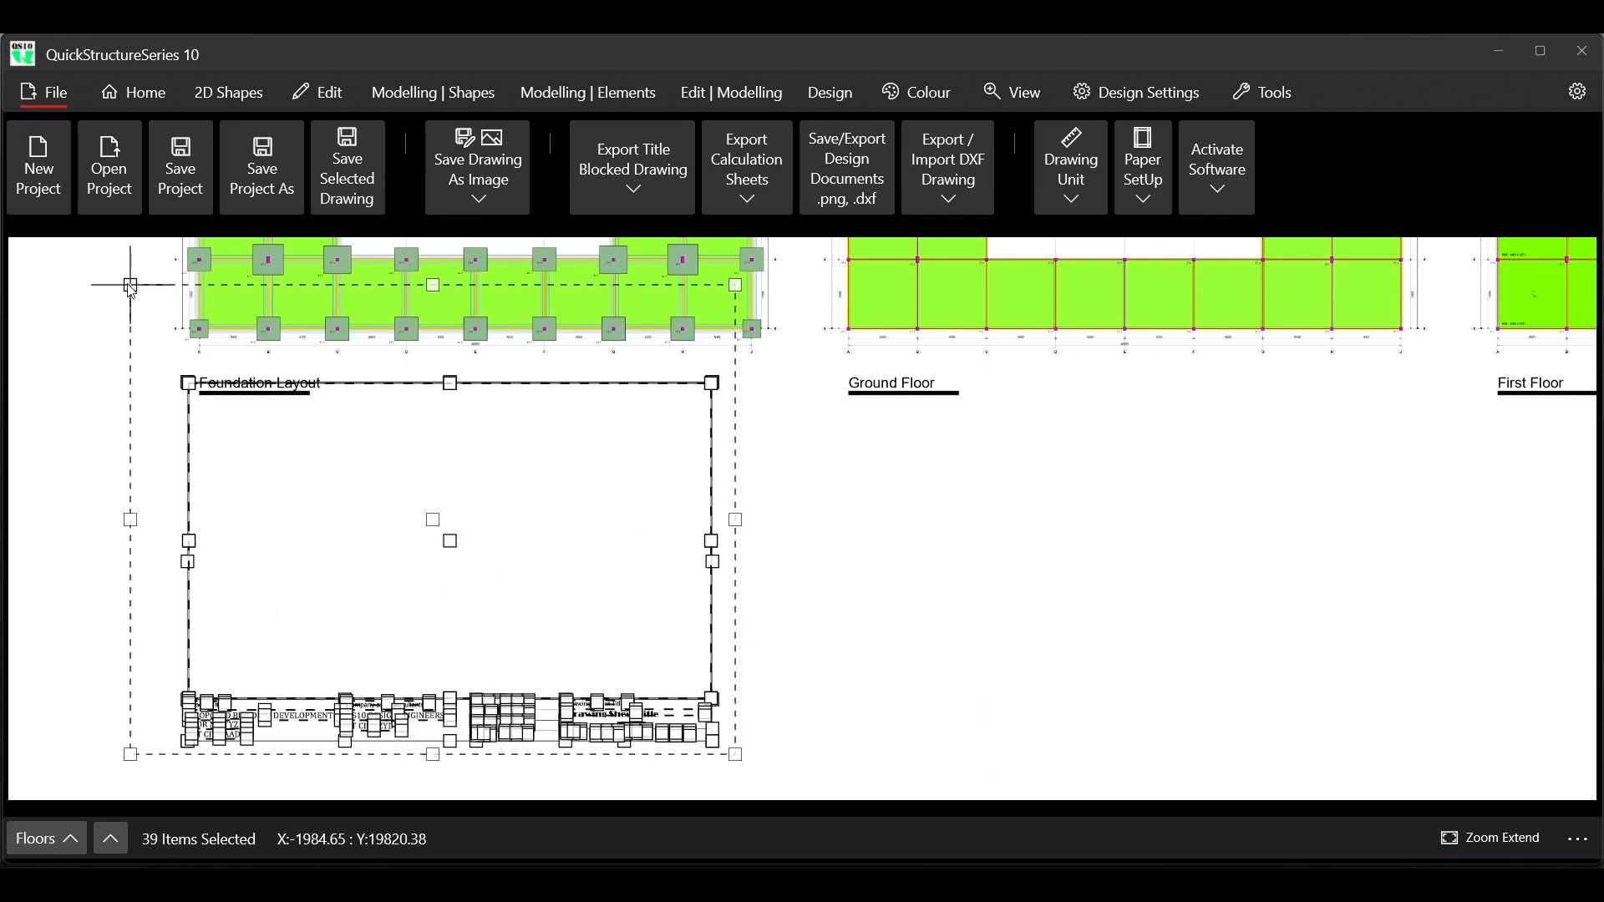
left_click(164, 365)
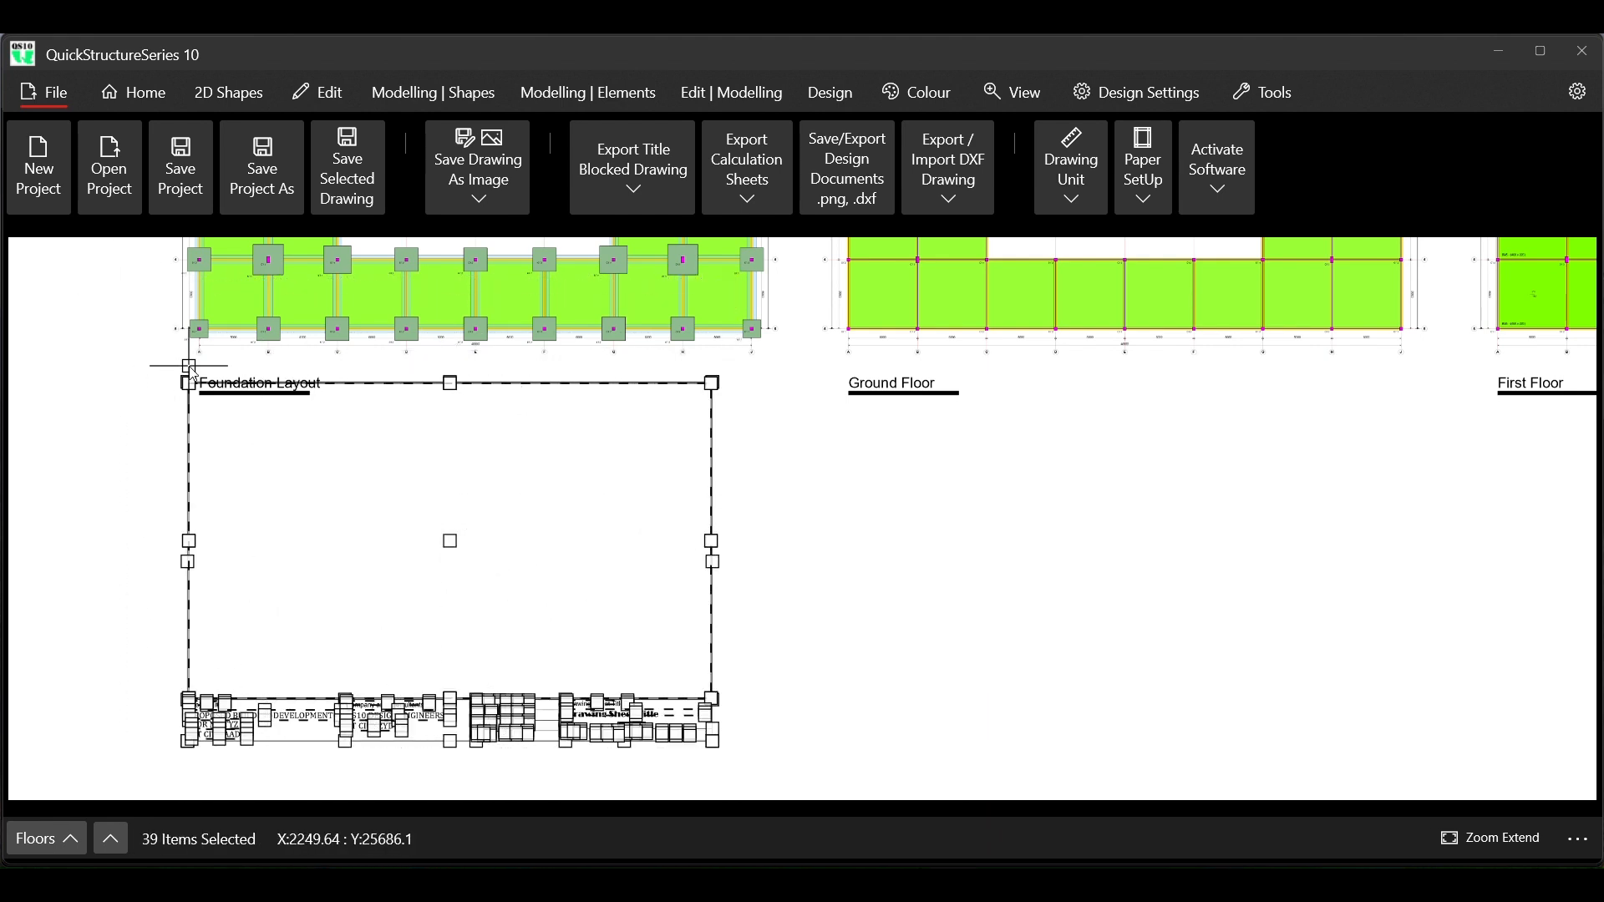
left_click(317, 92)
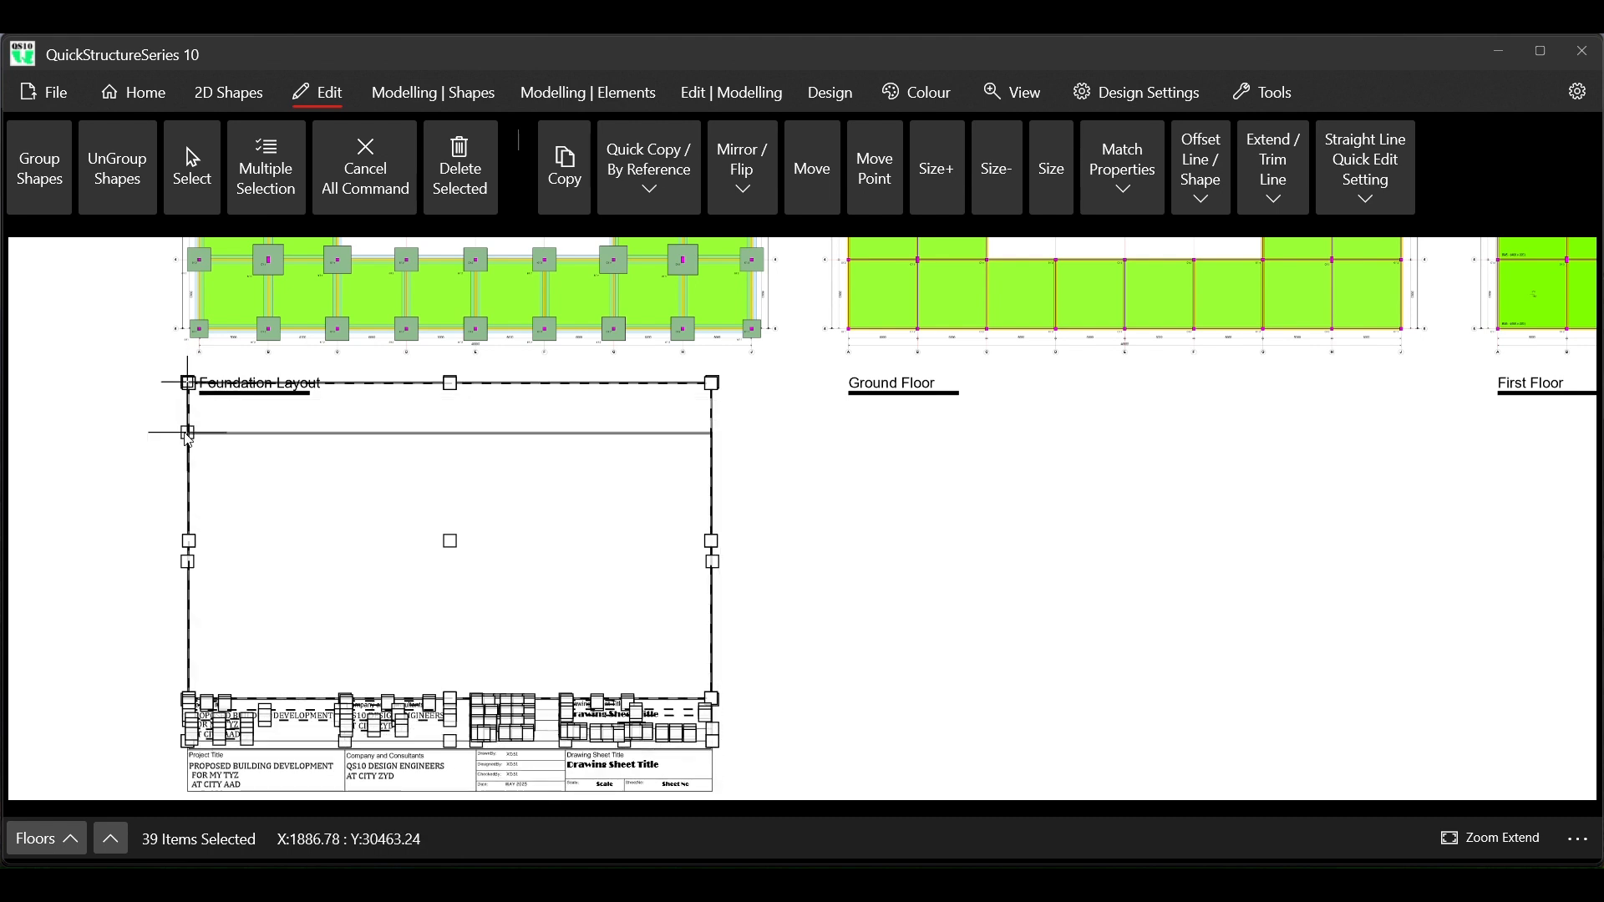
left_click(188, 433)
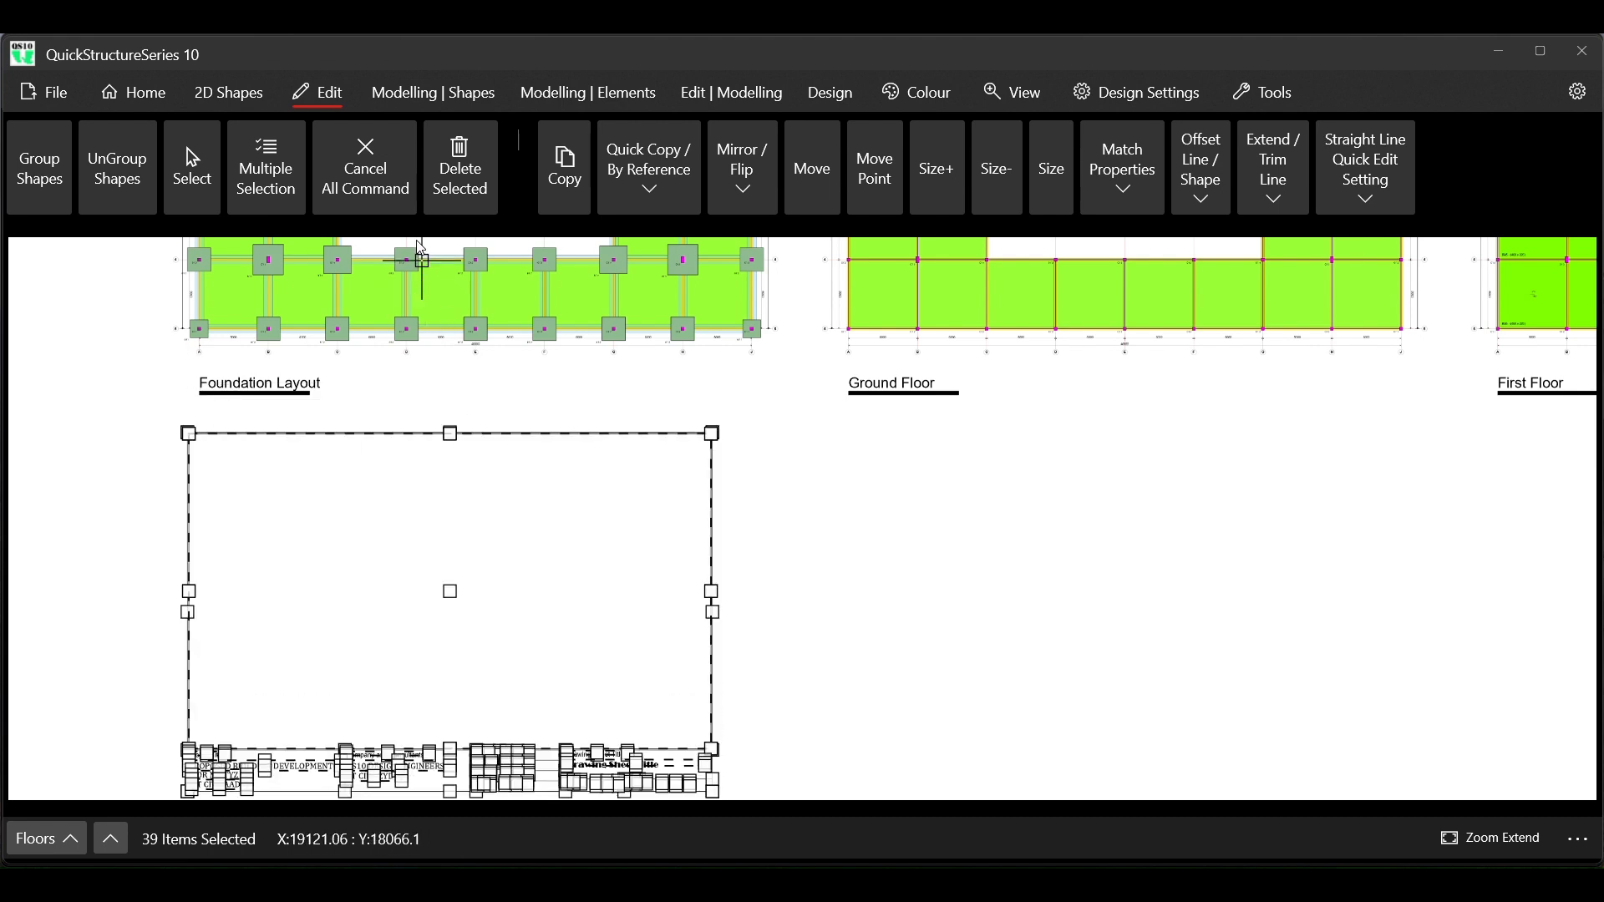
Clear the selection and examine the text fields of the moved title block up close
left_click(365, 167)
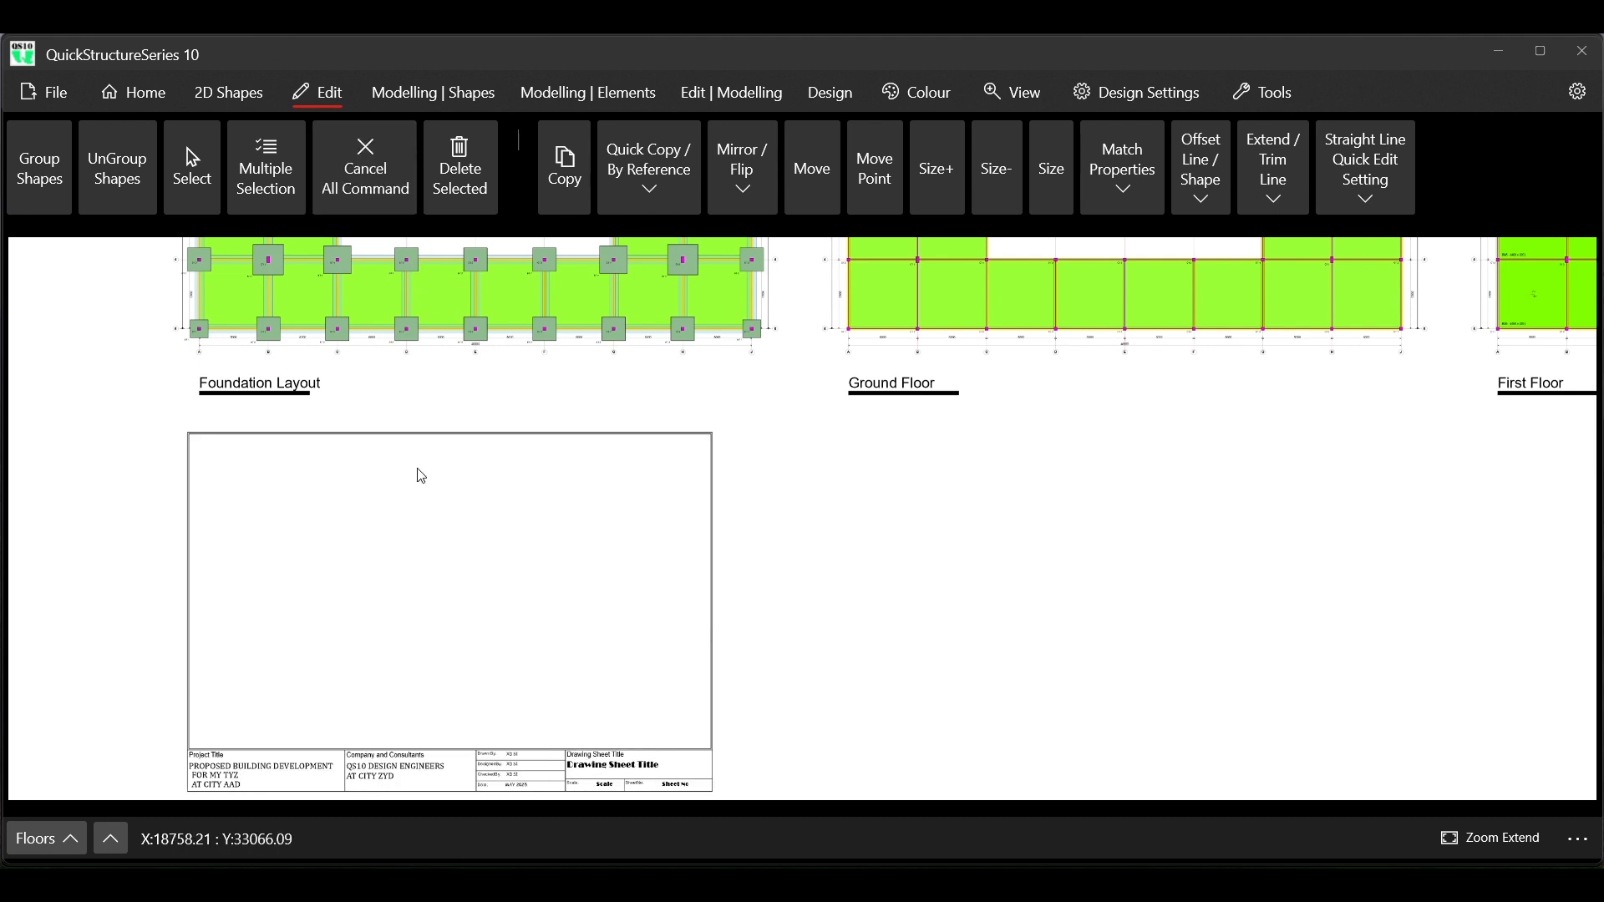
scroll(384, 489, "down", 3)
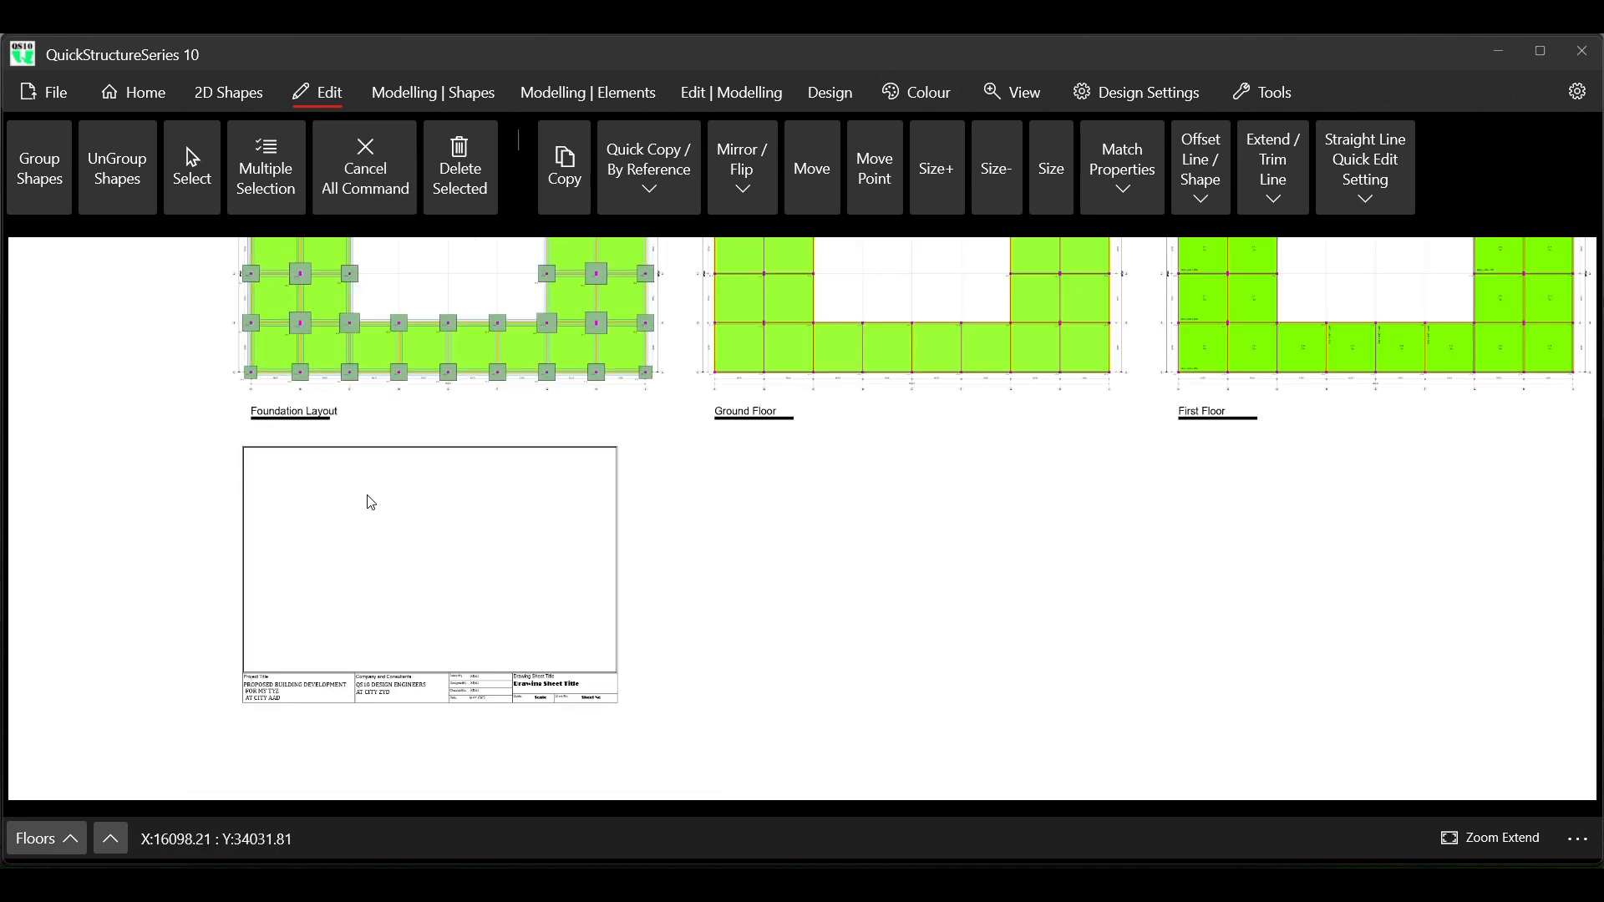
scroll(335, 622, "up", 2)
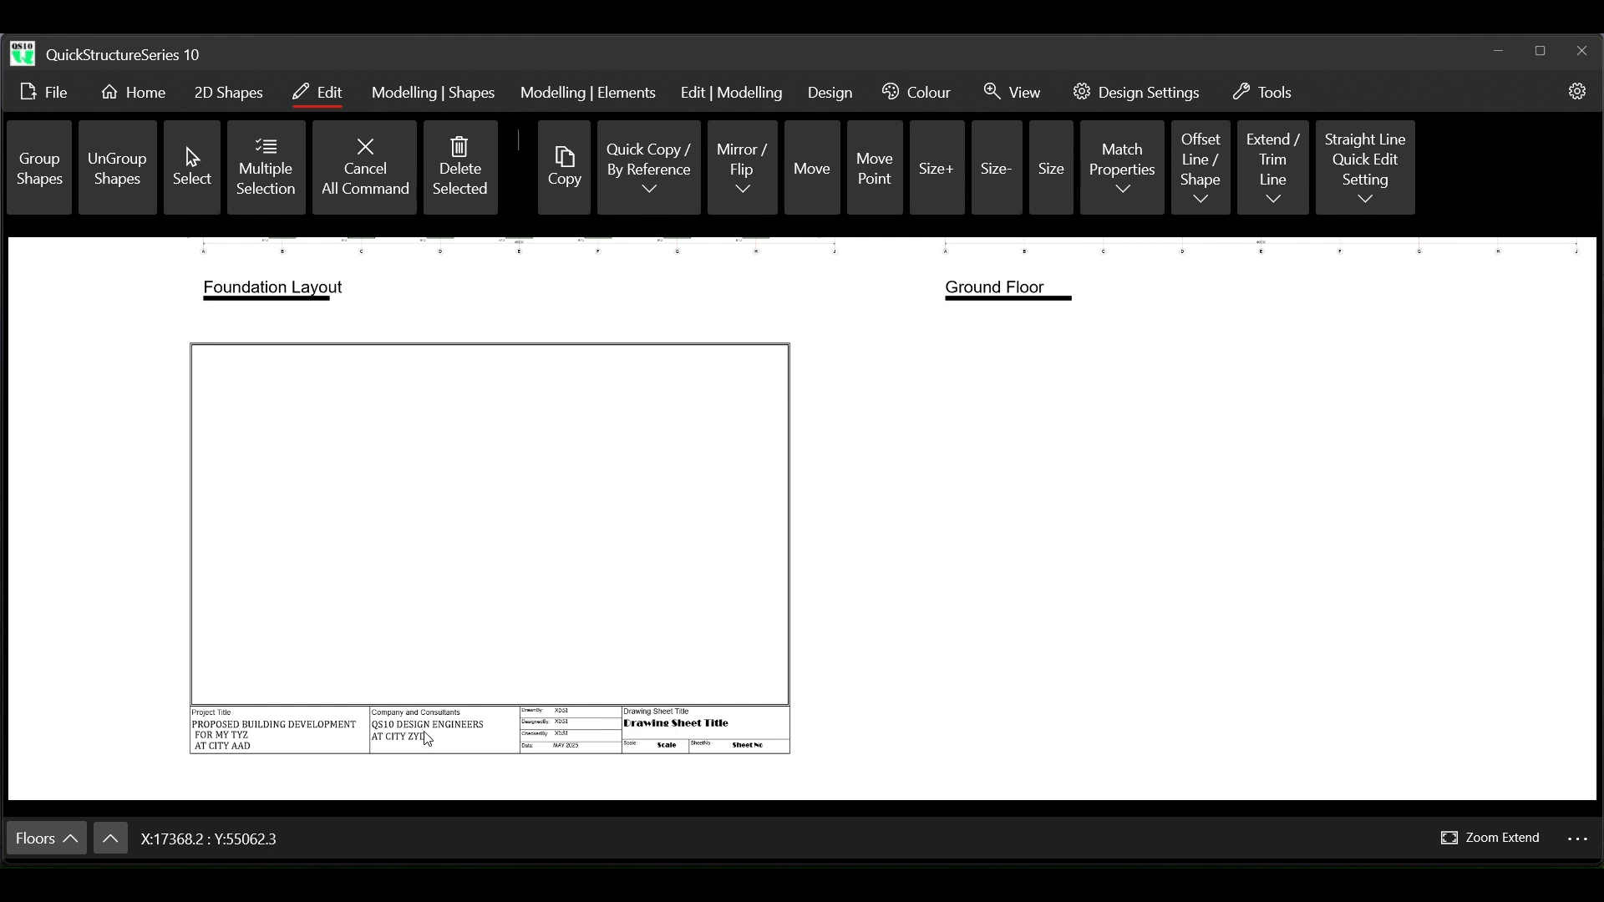
scroll(414, 756, "up", 1)
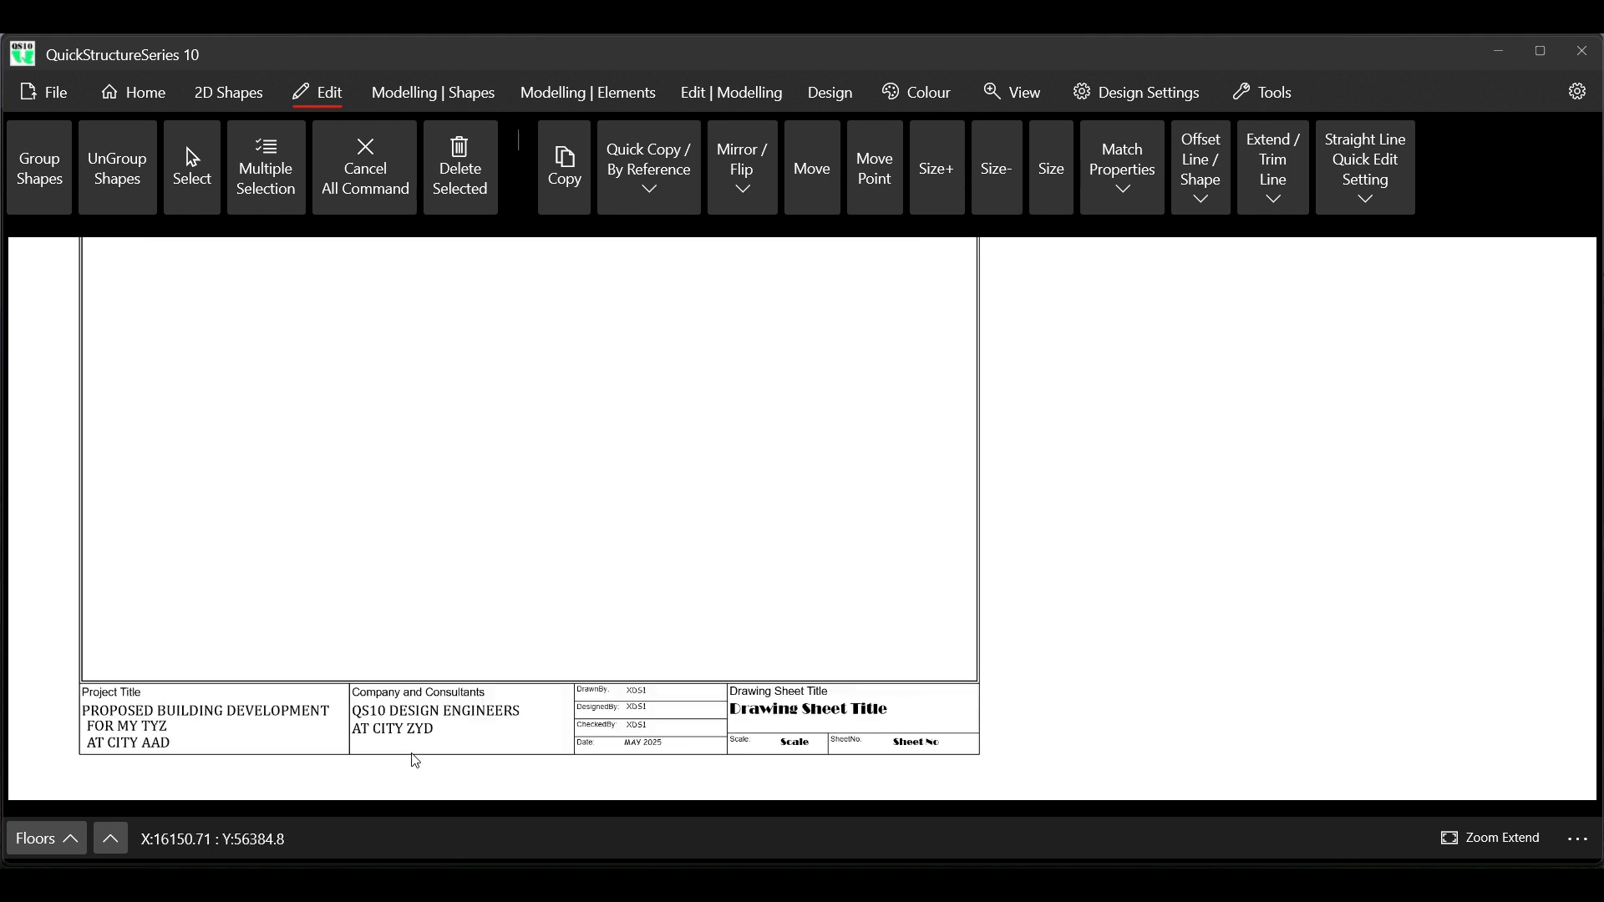
scroll(414, 759, "up", 3)
scroll(835, 585, "down", 1)
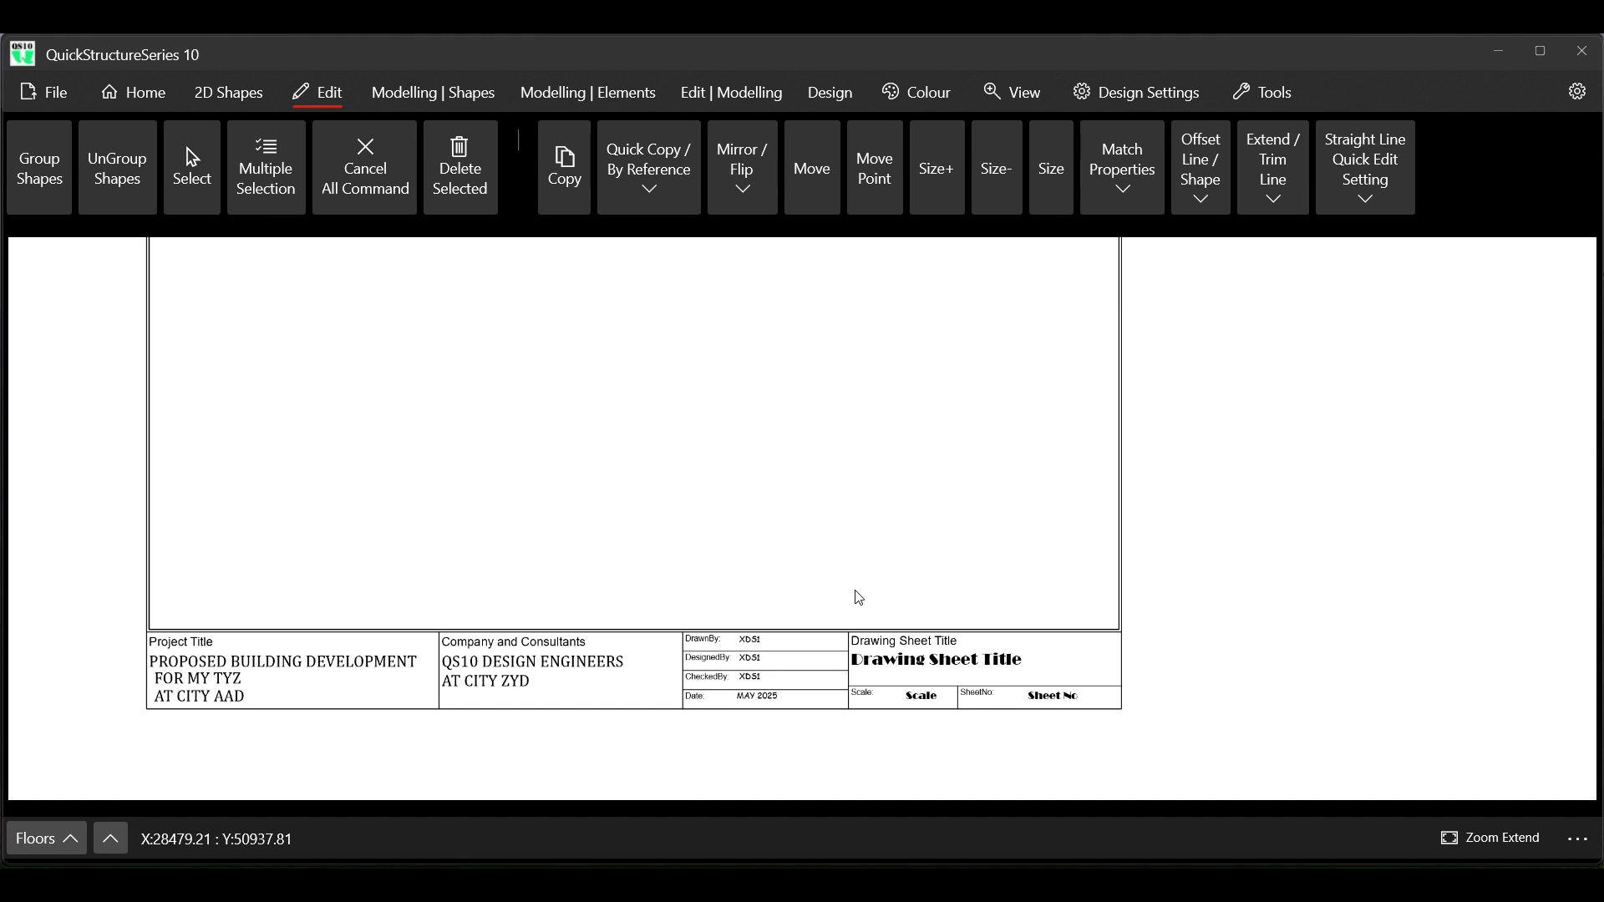
scroll(1099, 752, "up", 3)
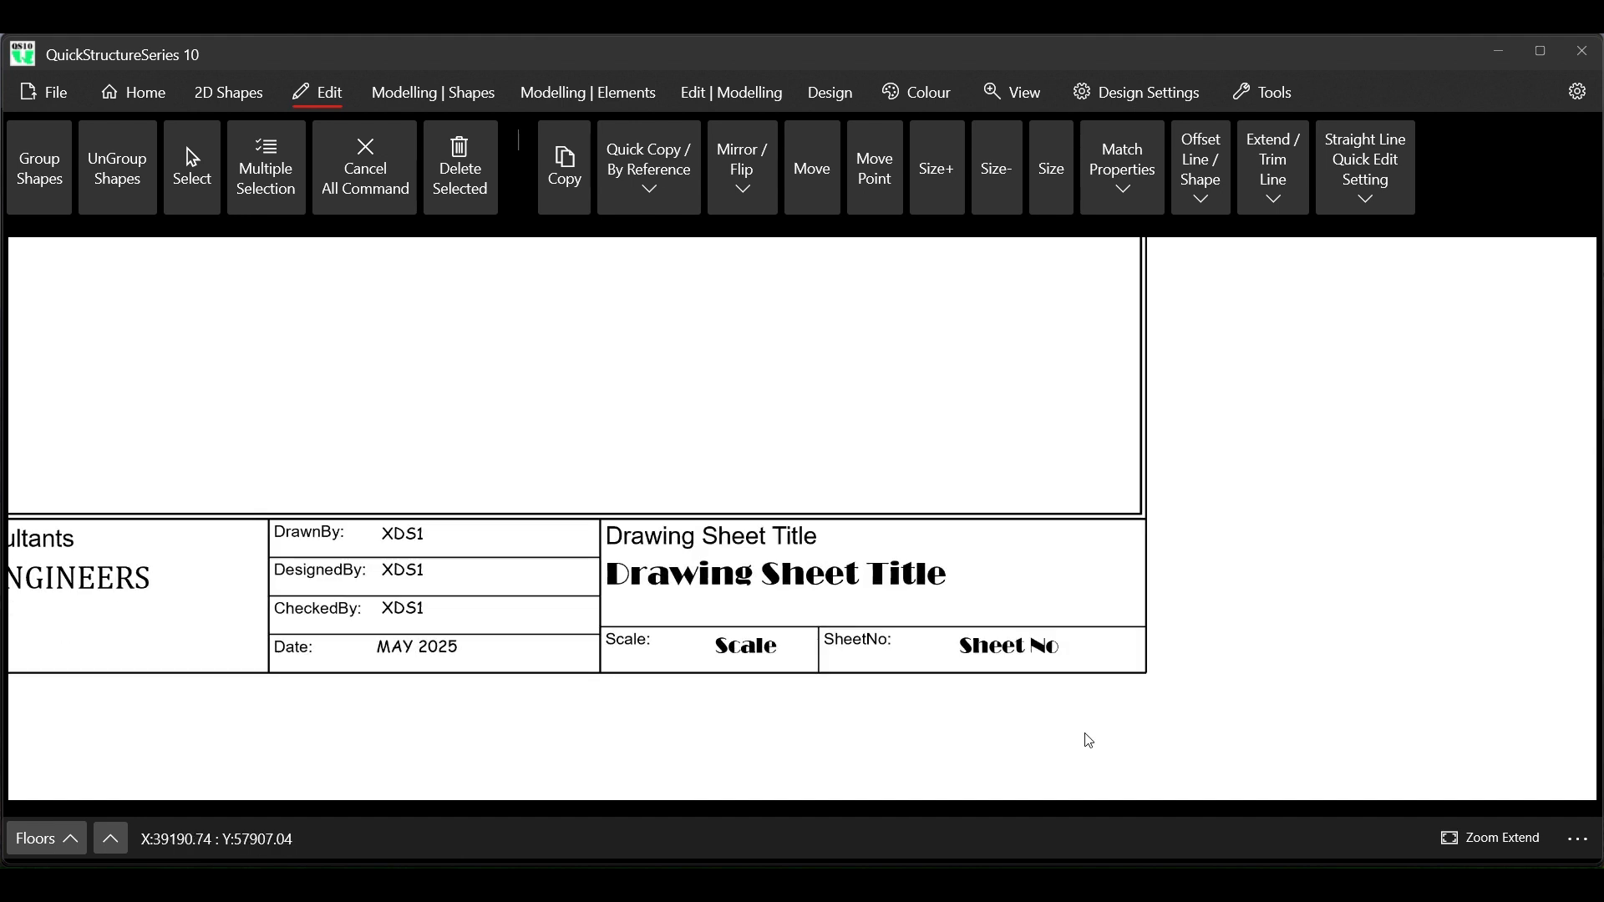
scroll(1020, 666, "up", 2)
Change the font of the Scale and Sheet No placeholder texts in the title block to Segoe UI
right_click(601, 655)
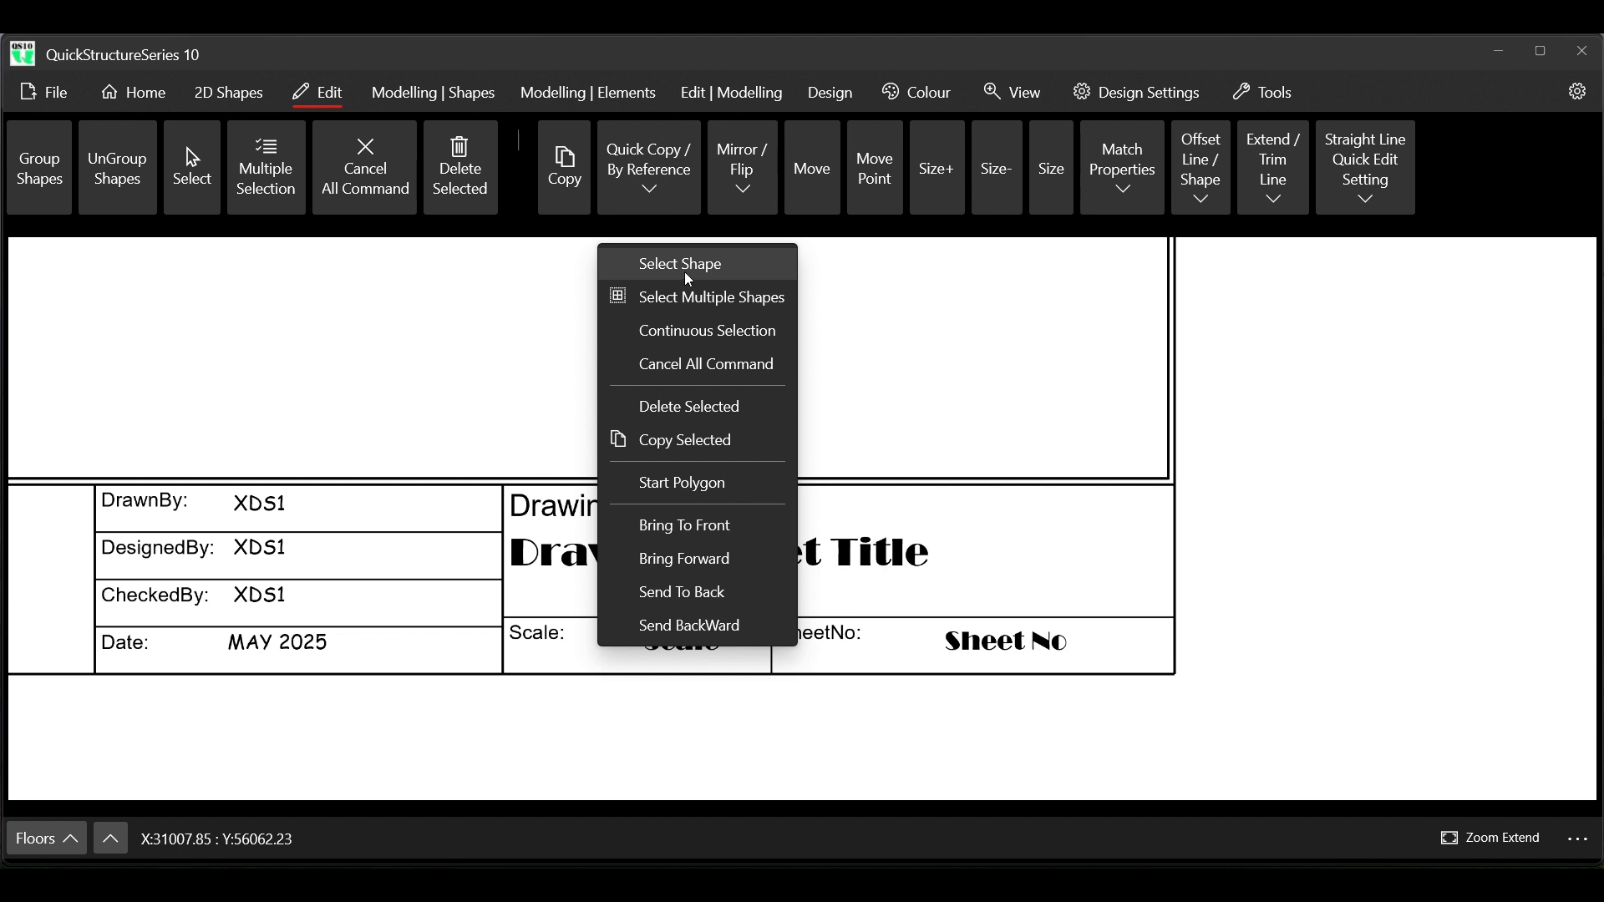
left_click(681, 269)
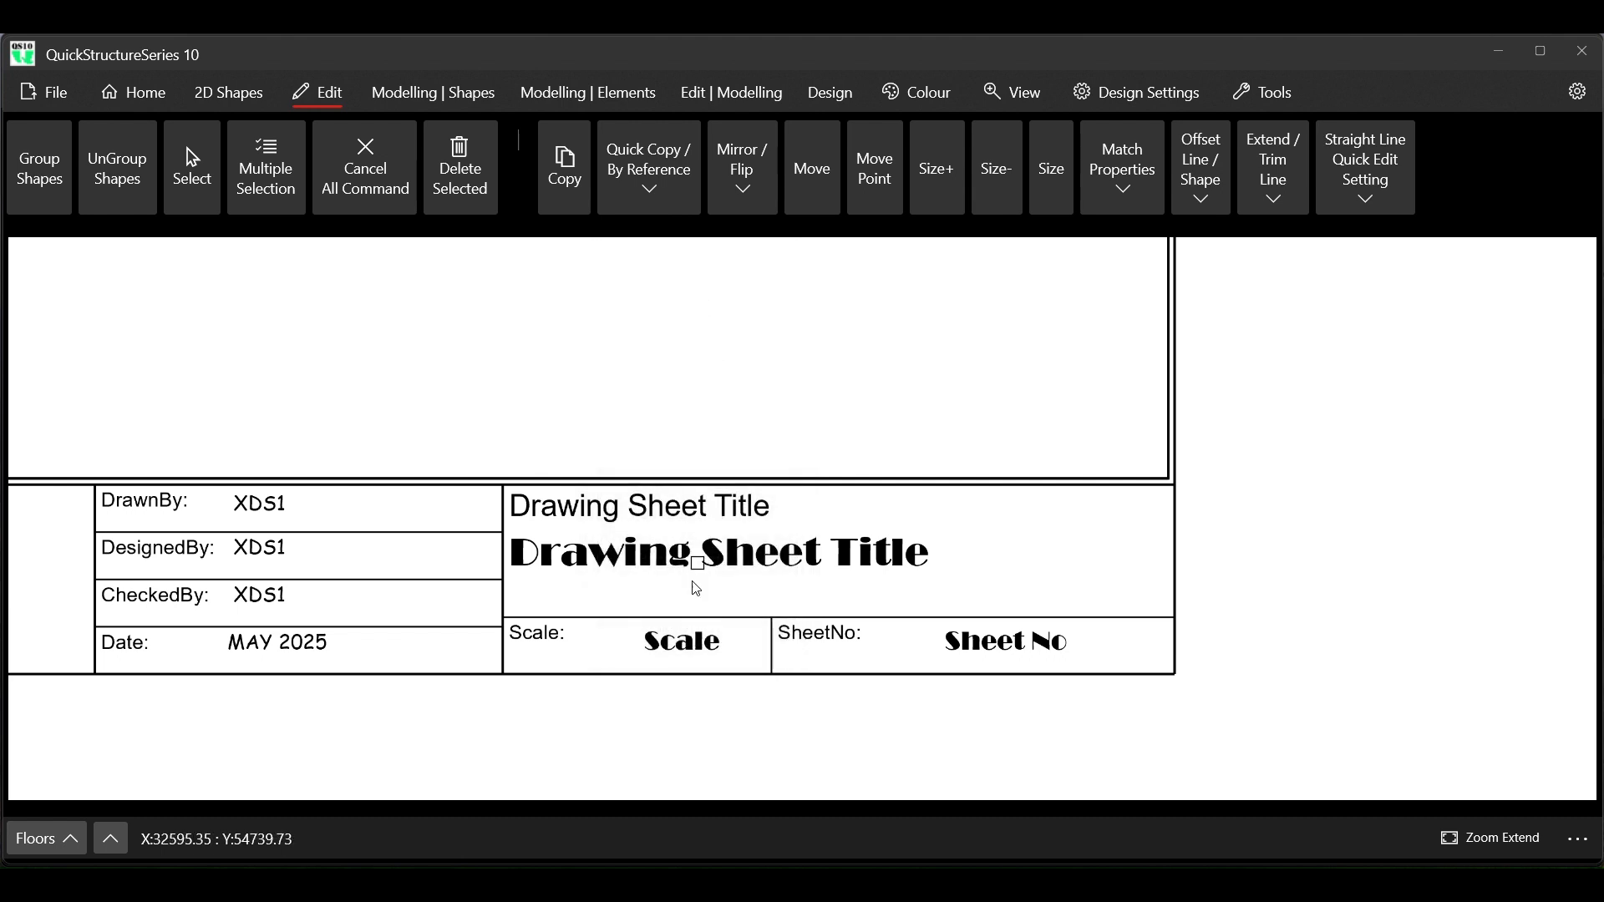
left_click(666, 643)
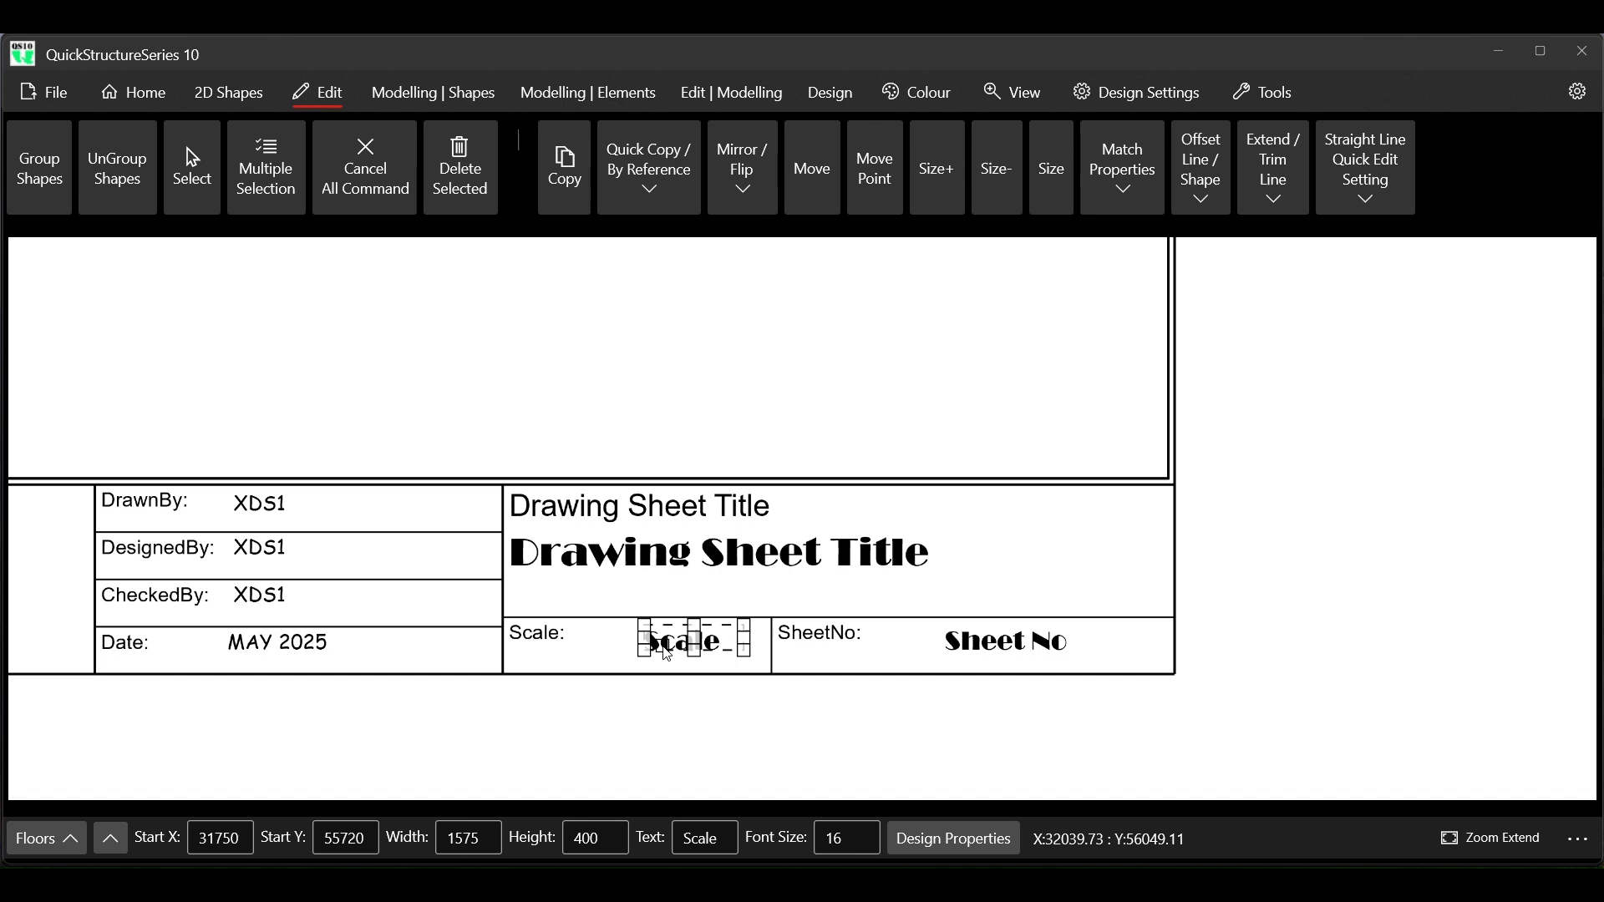
right_click(900, 638)
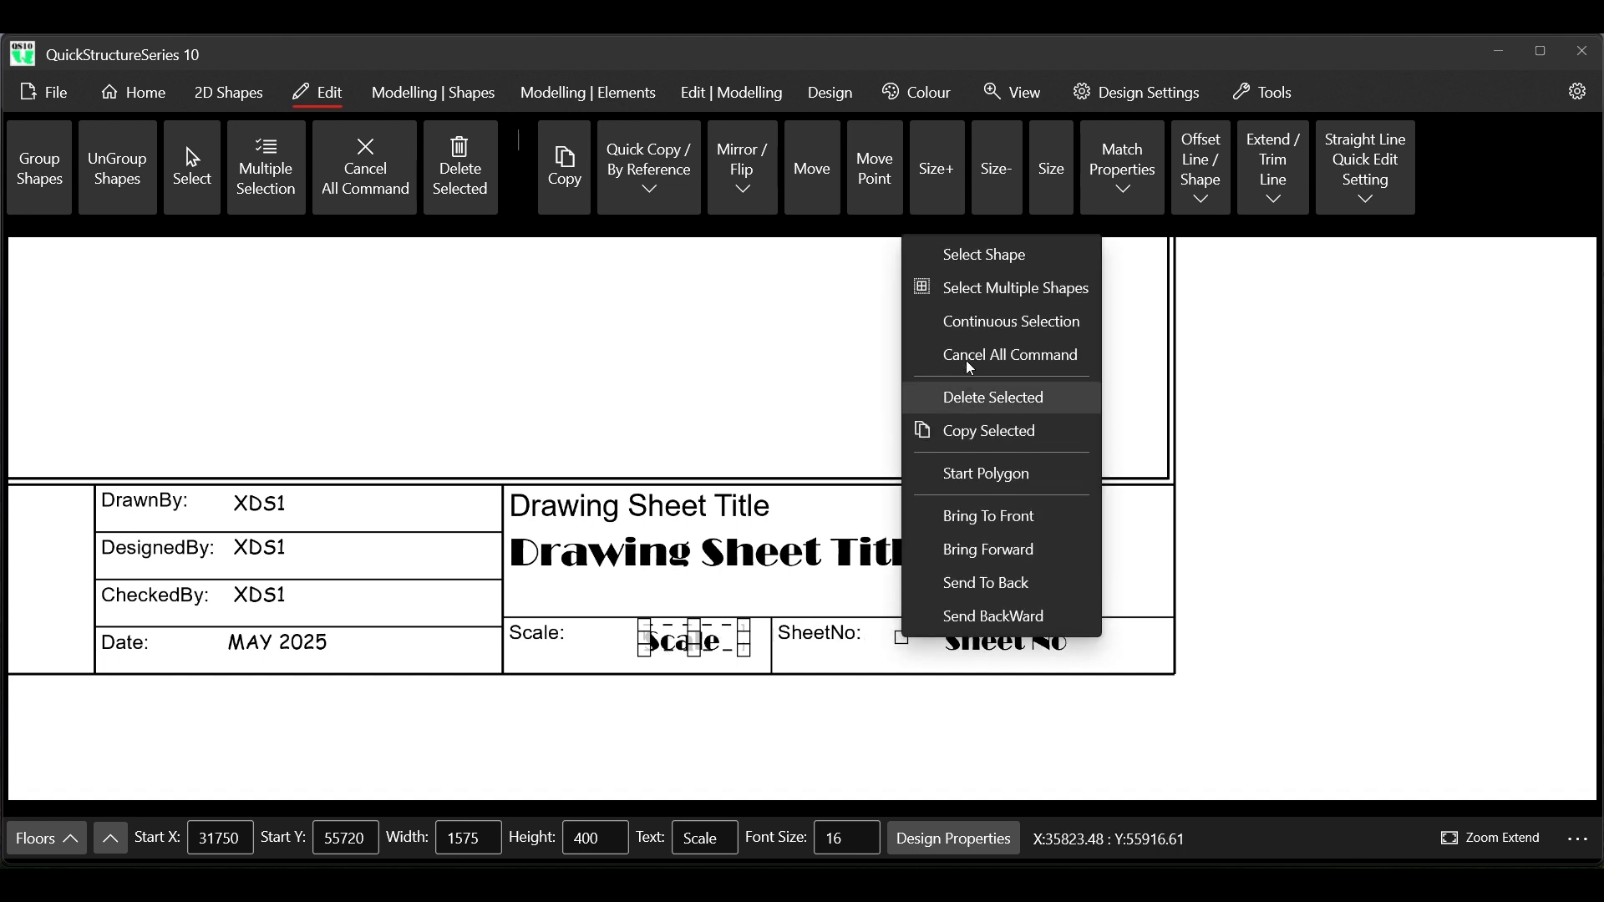
left_click(1009, 324)
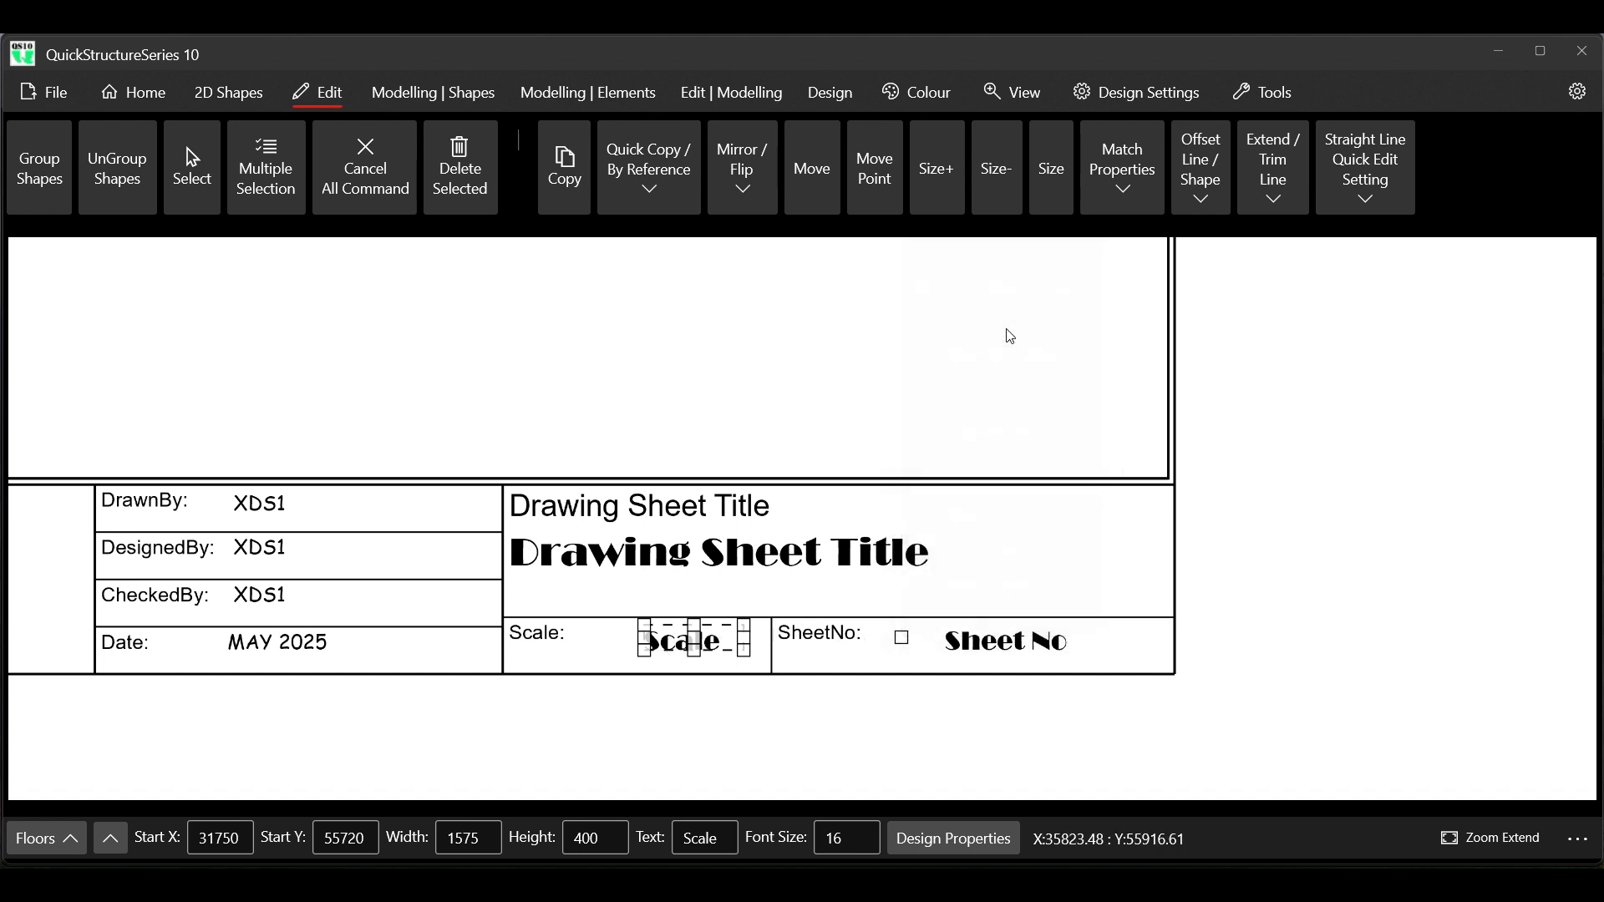
left_click(987, 648)
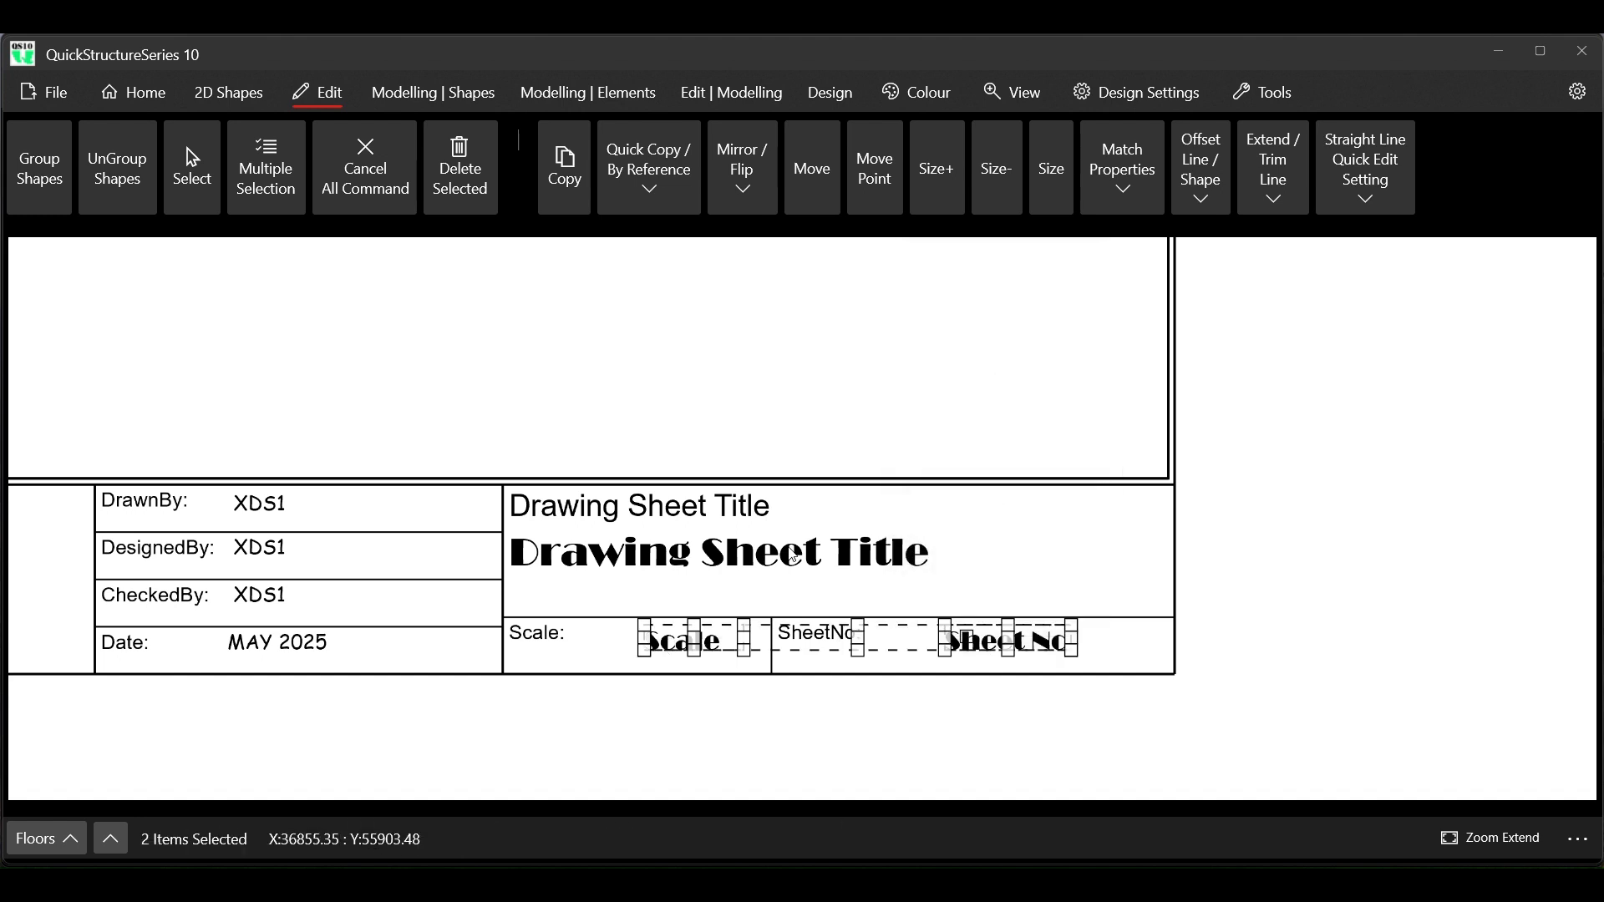
left_click(153, 102)
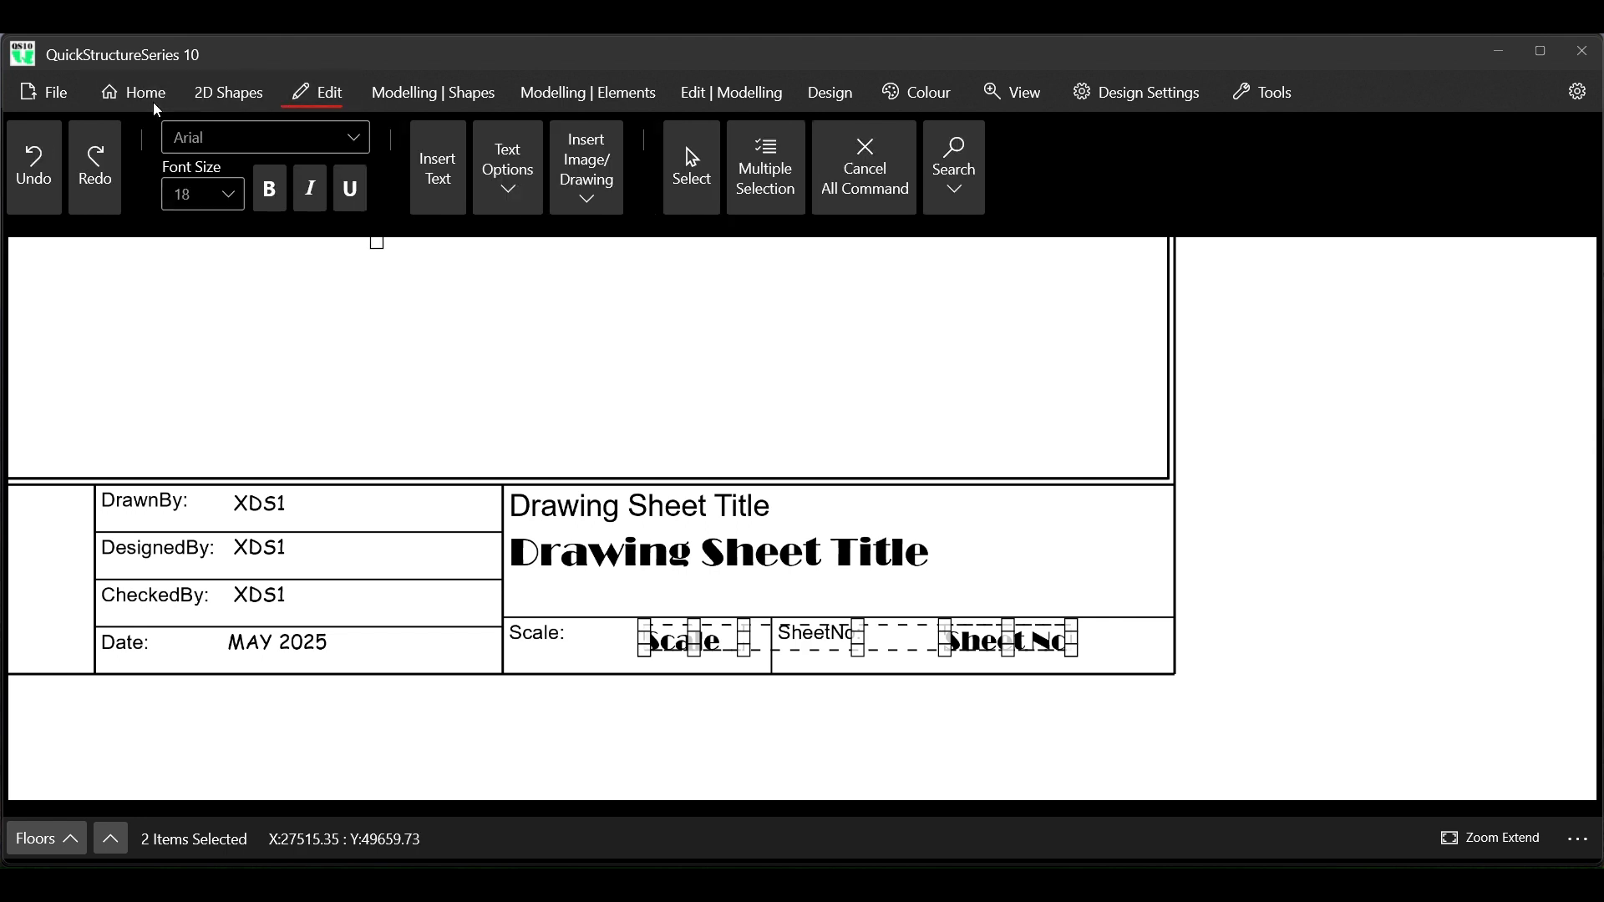
left_click(329, 140)
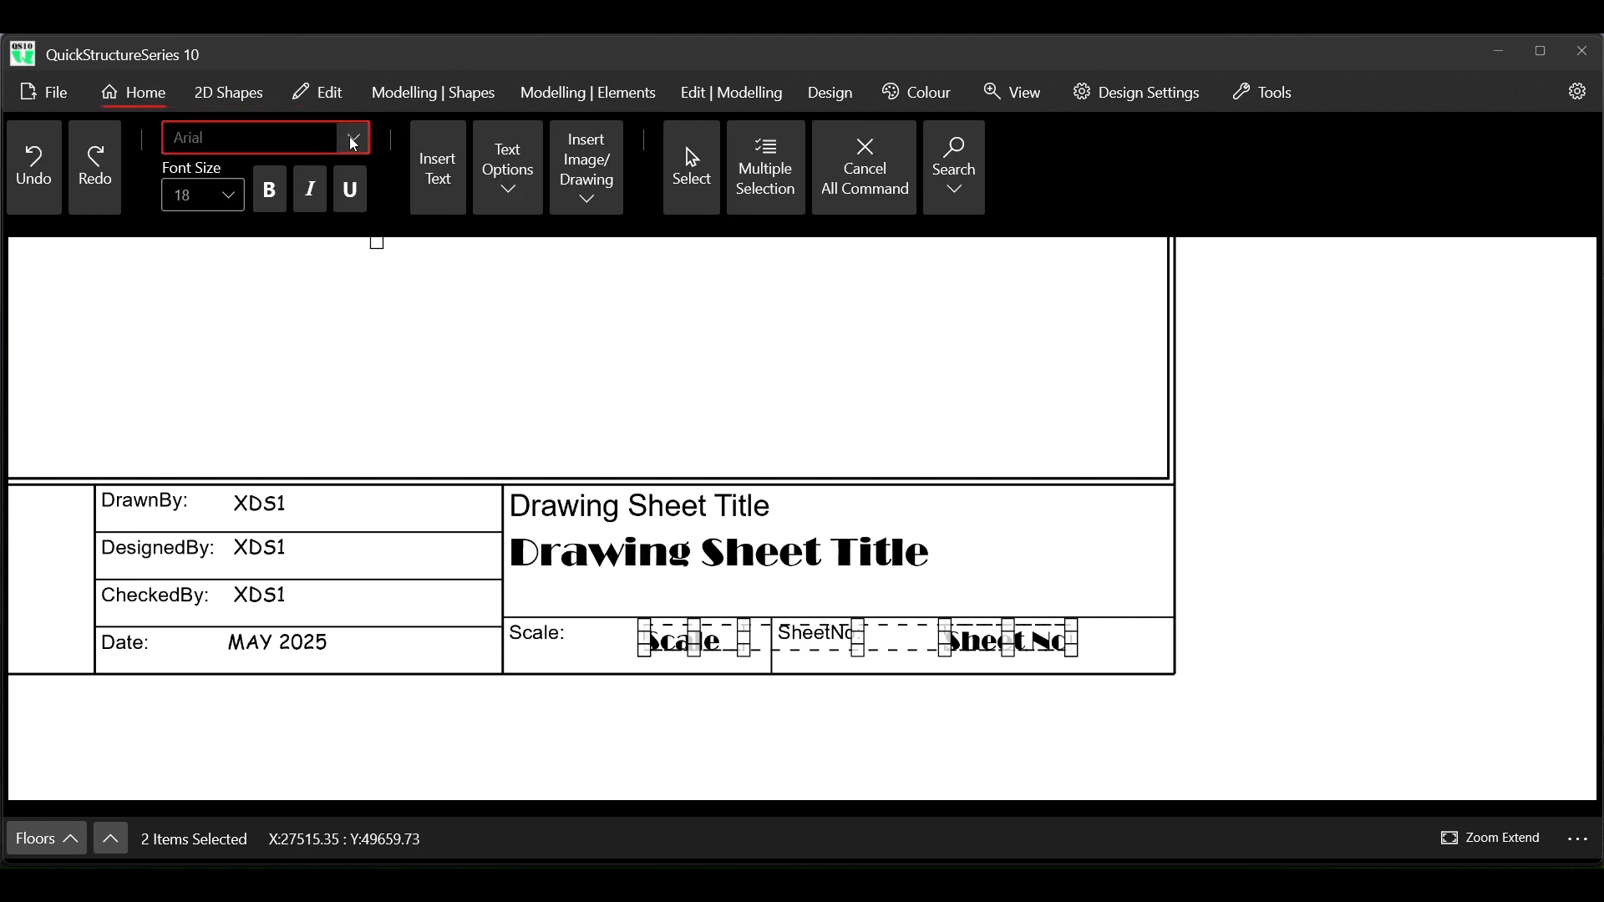
left_click(355, 137)
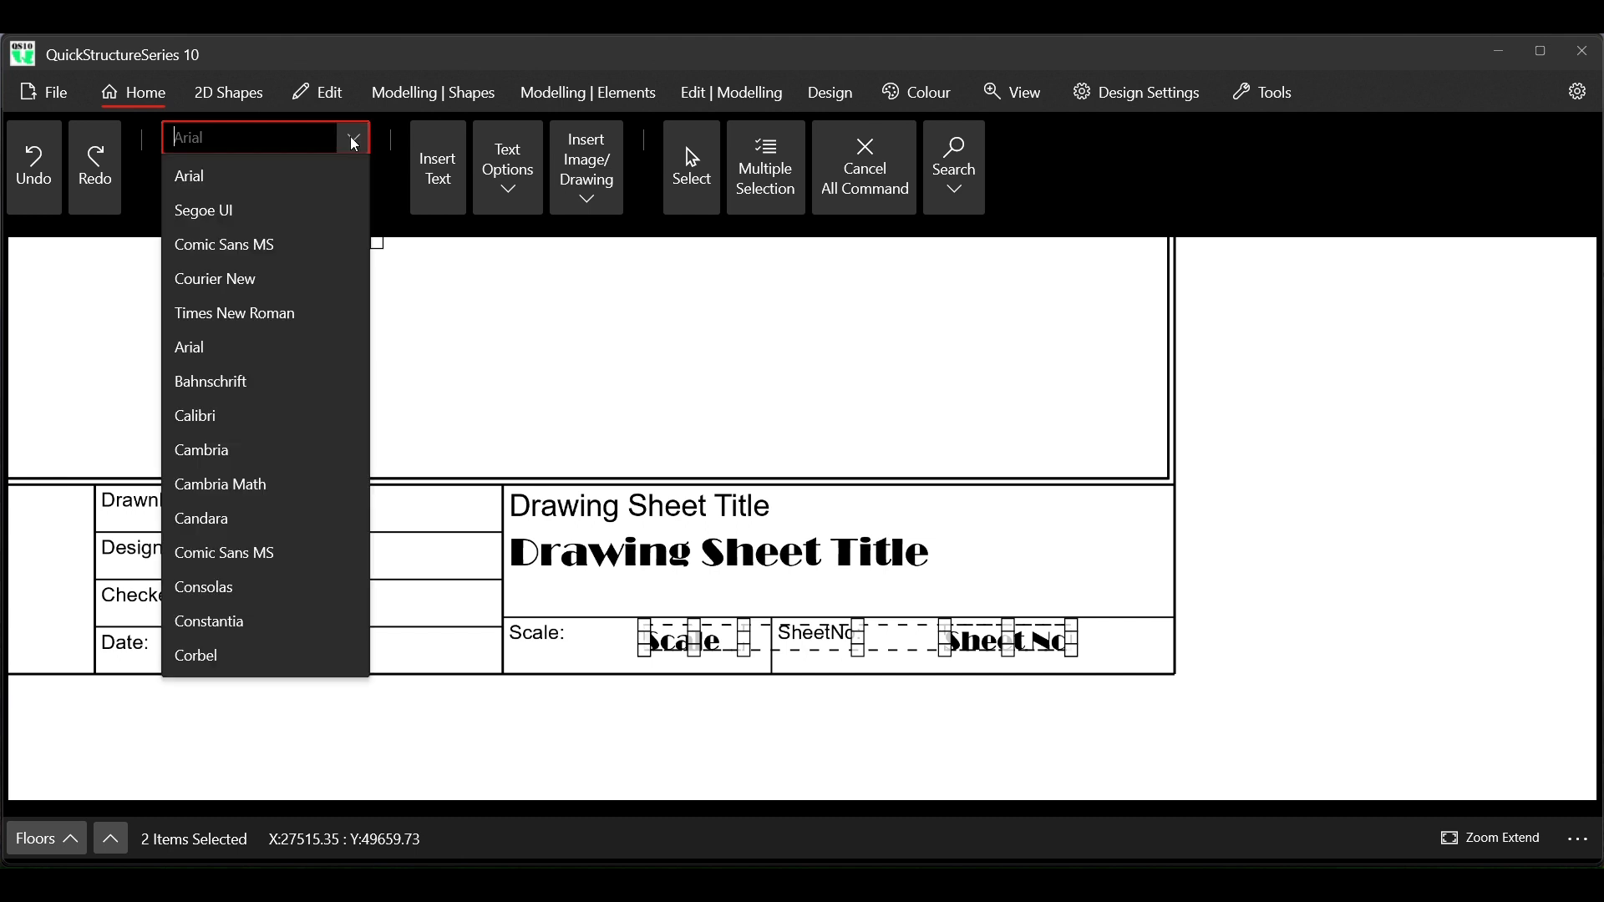
left_click(297, 210)
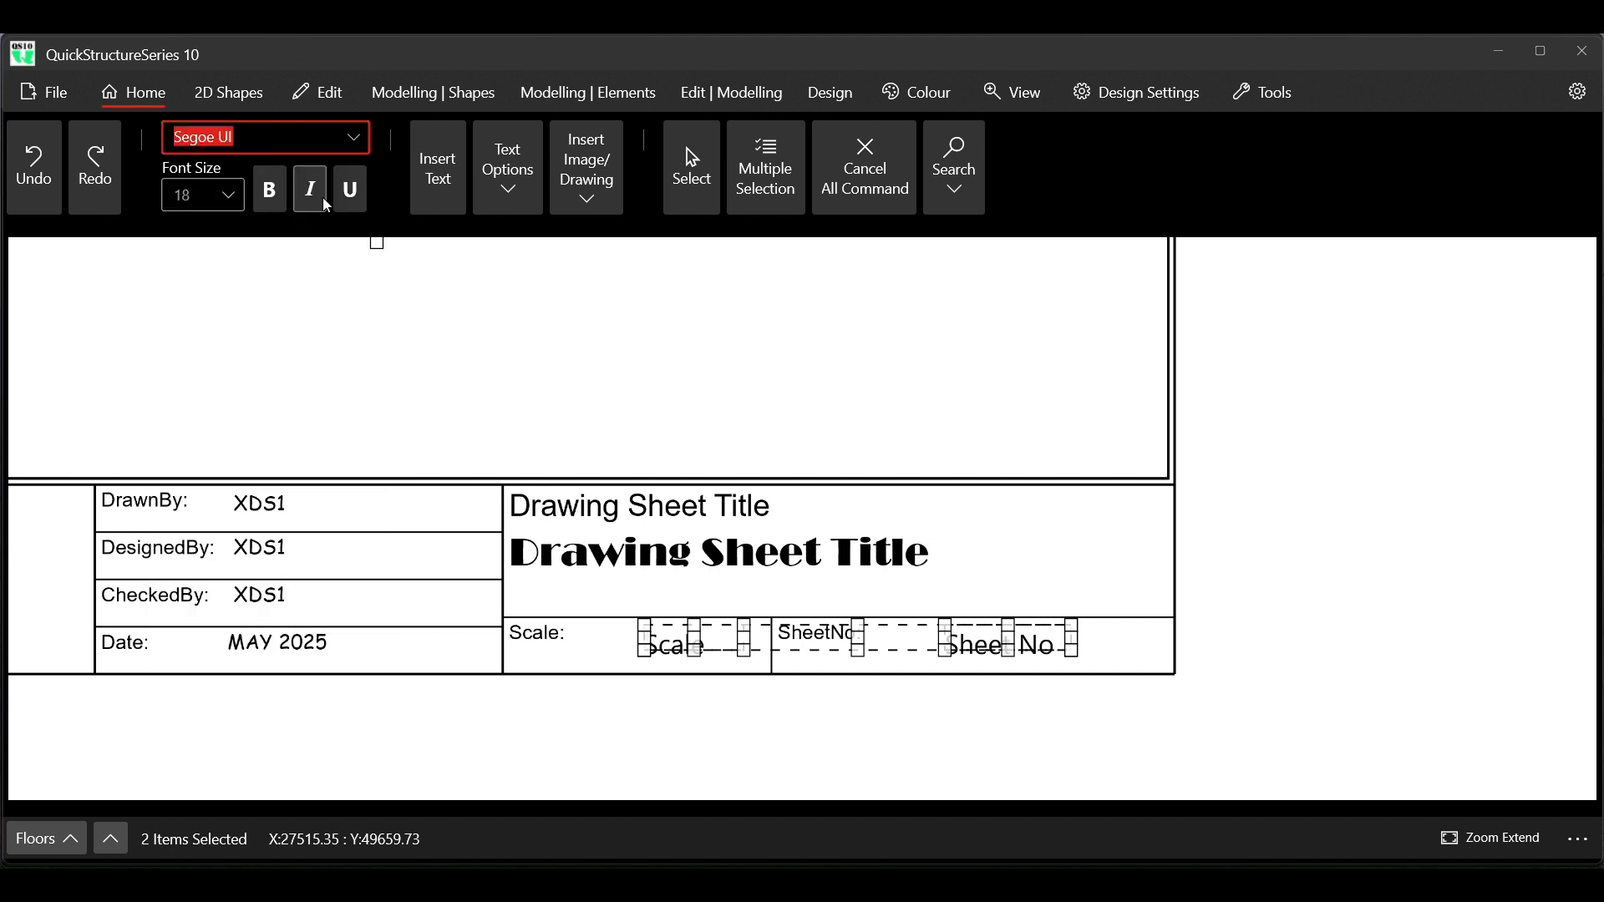
left_click(875, 170)
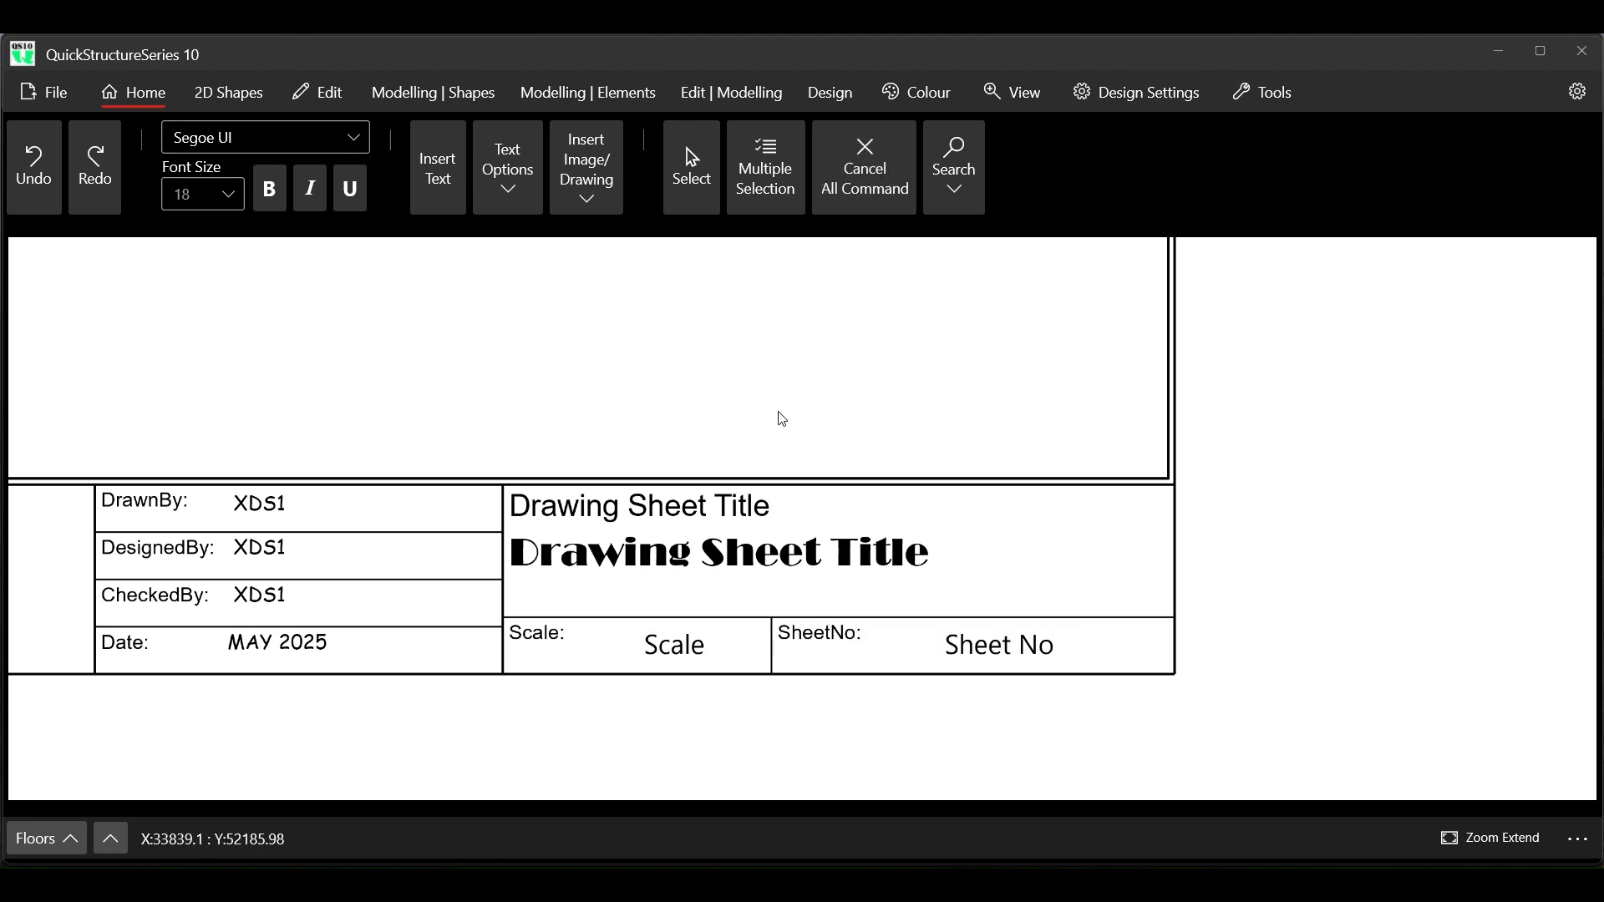
Select the entire title block sheet and save it as the selected drawing QS10 TITLE BLOCK 5.qtf in the QS10 DESIGN FILES folder
scroll(783, 418, "down", 5)
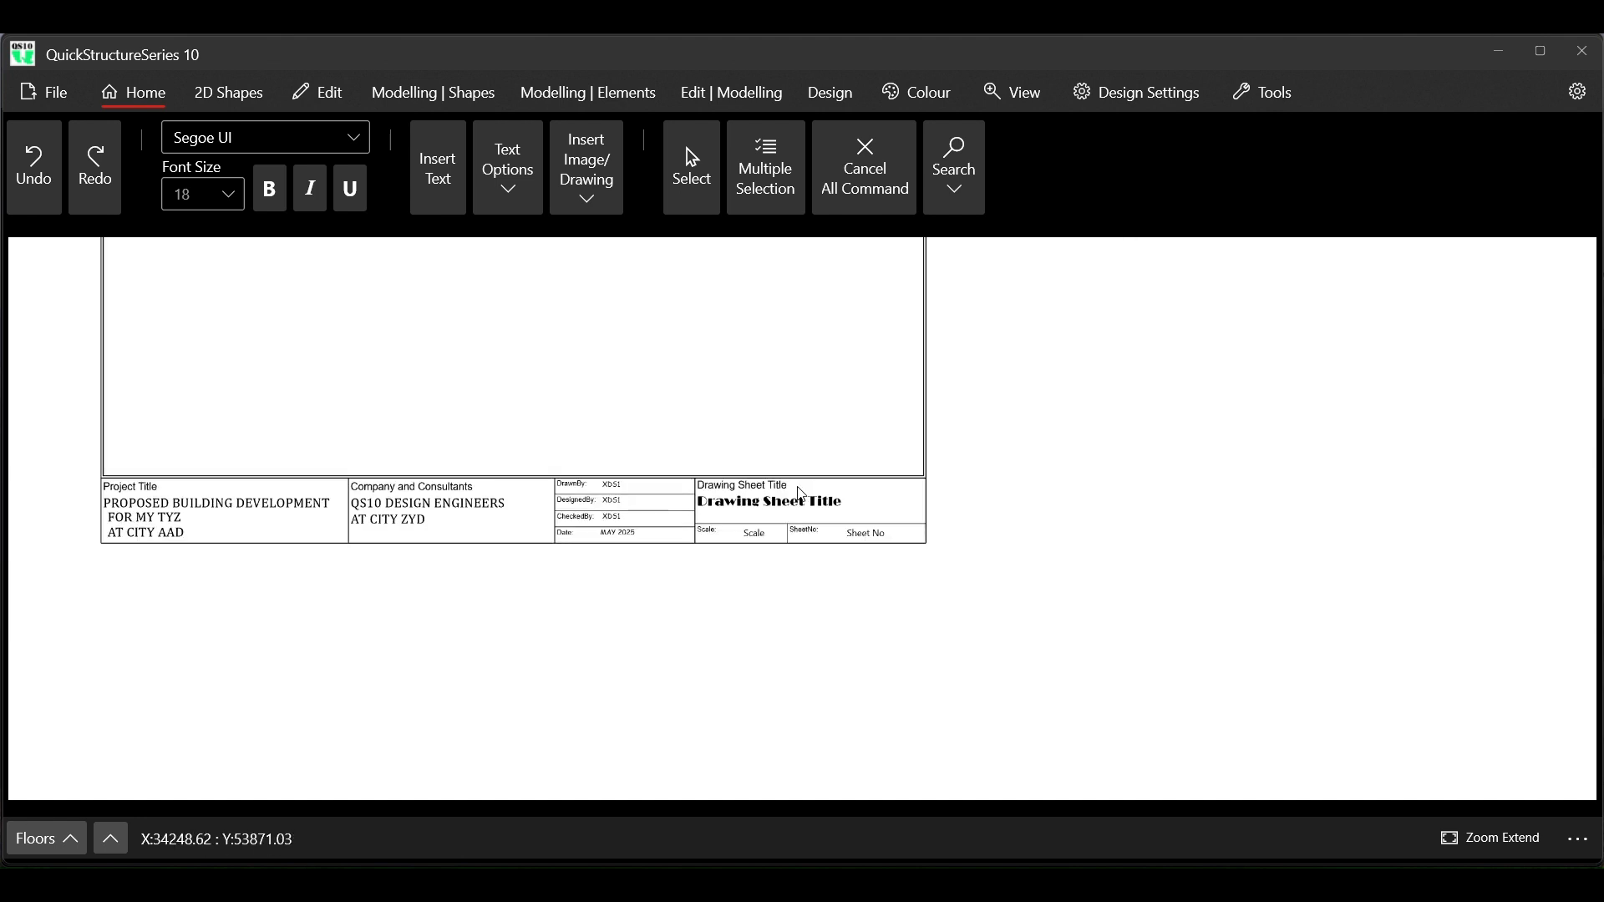
scroll(801, 494, "down", 3)
scroll(796, 349, "up", 3)
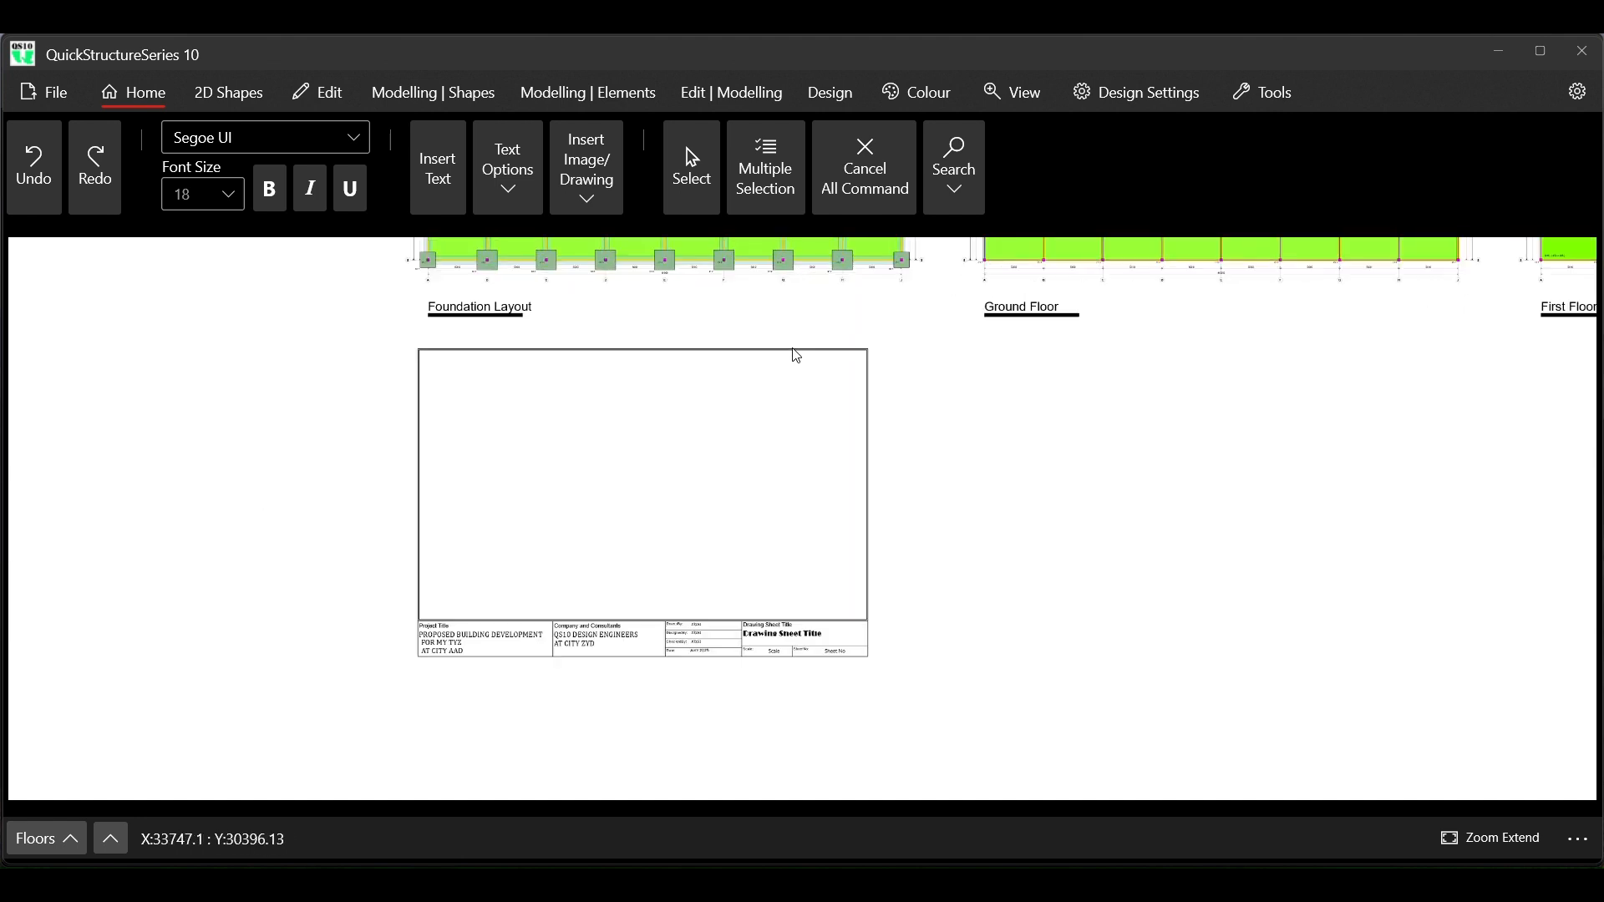
scroll(796, 356, "up", 1)
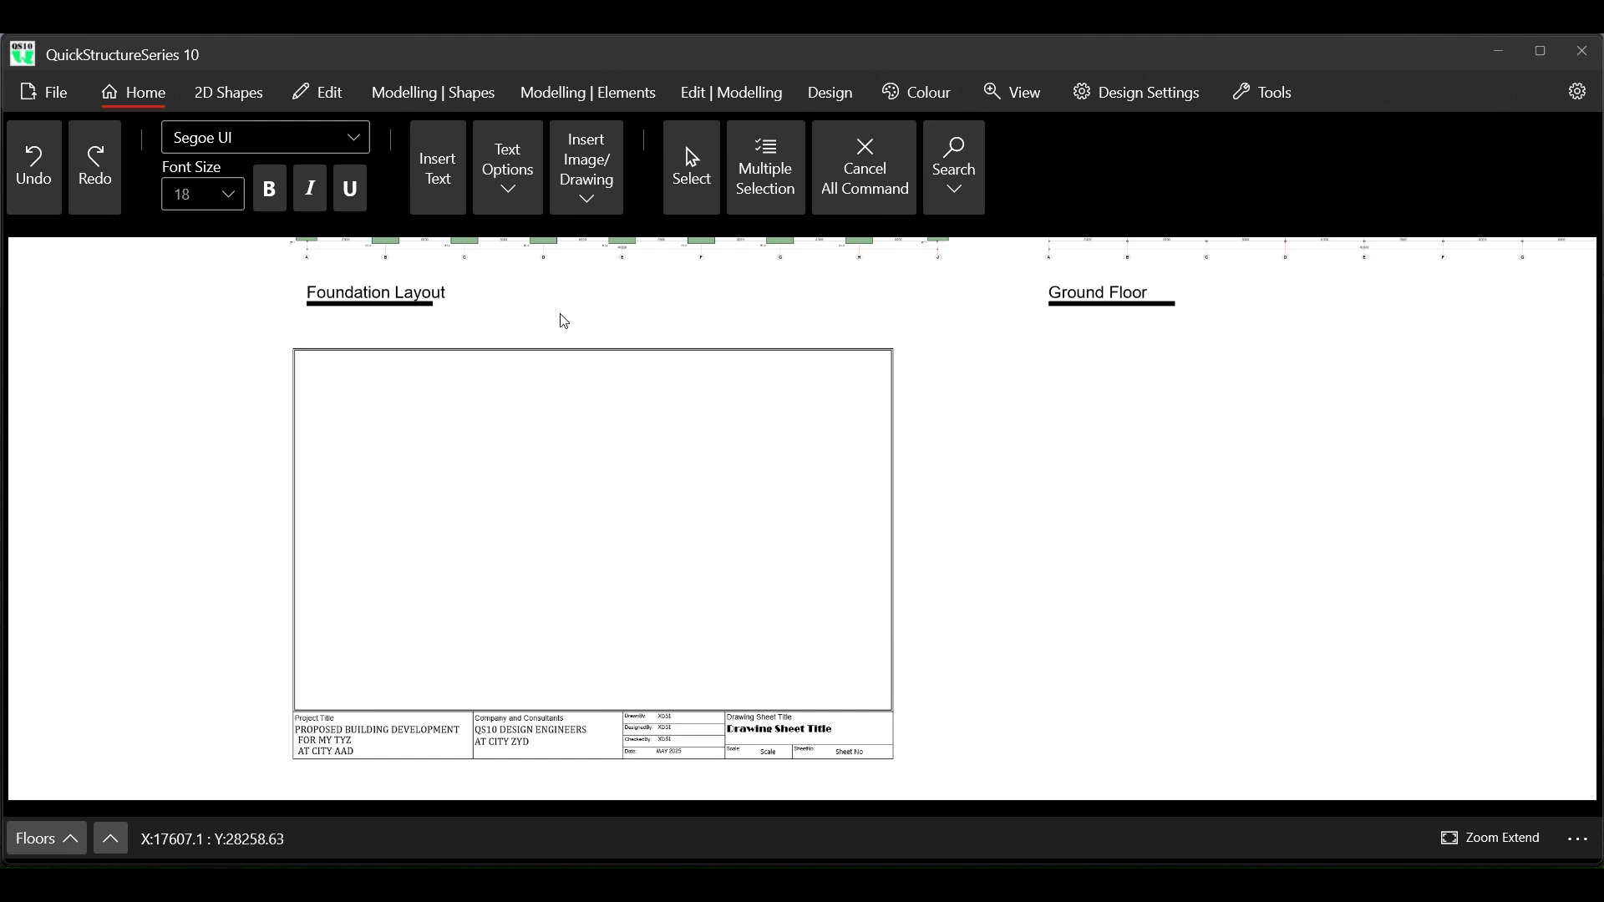
left_click(765, 172)
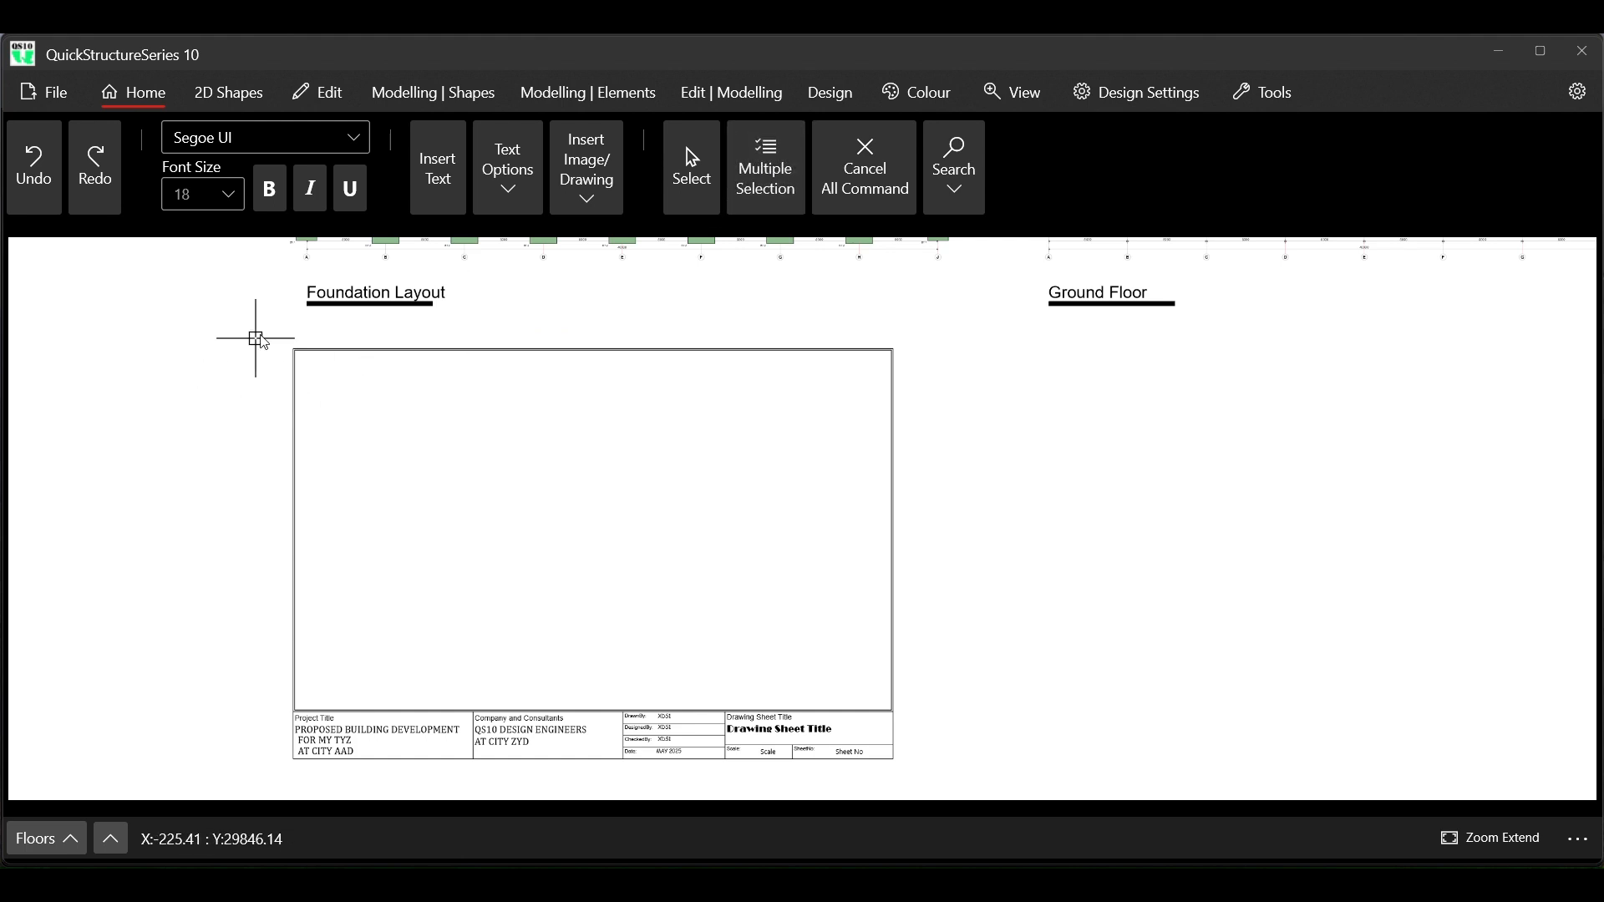
left_click_drag(270, 326, 909, 775)
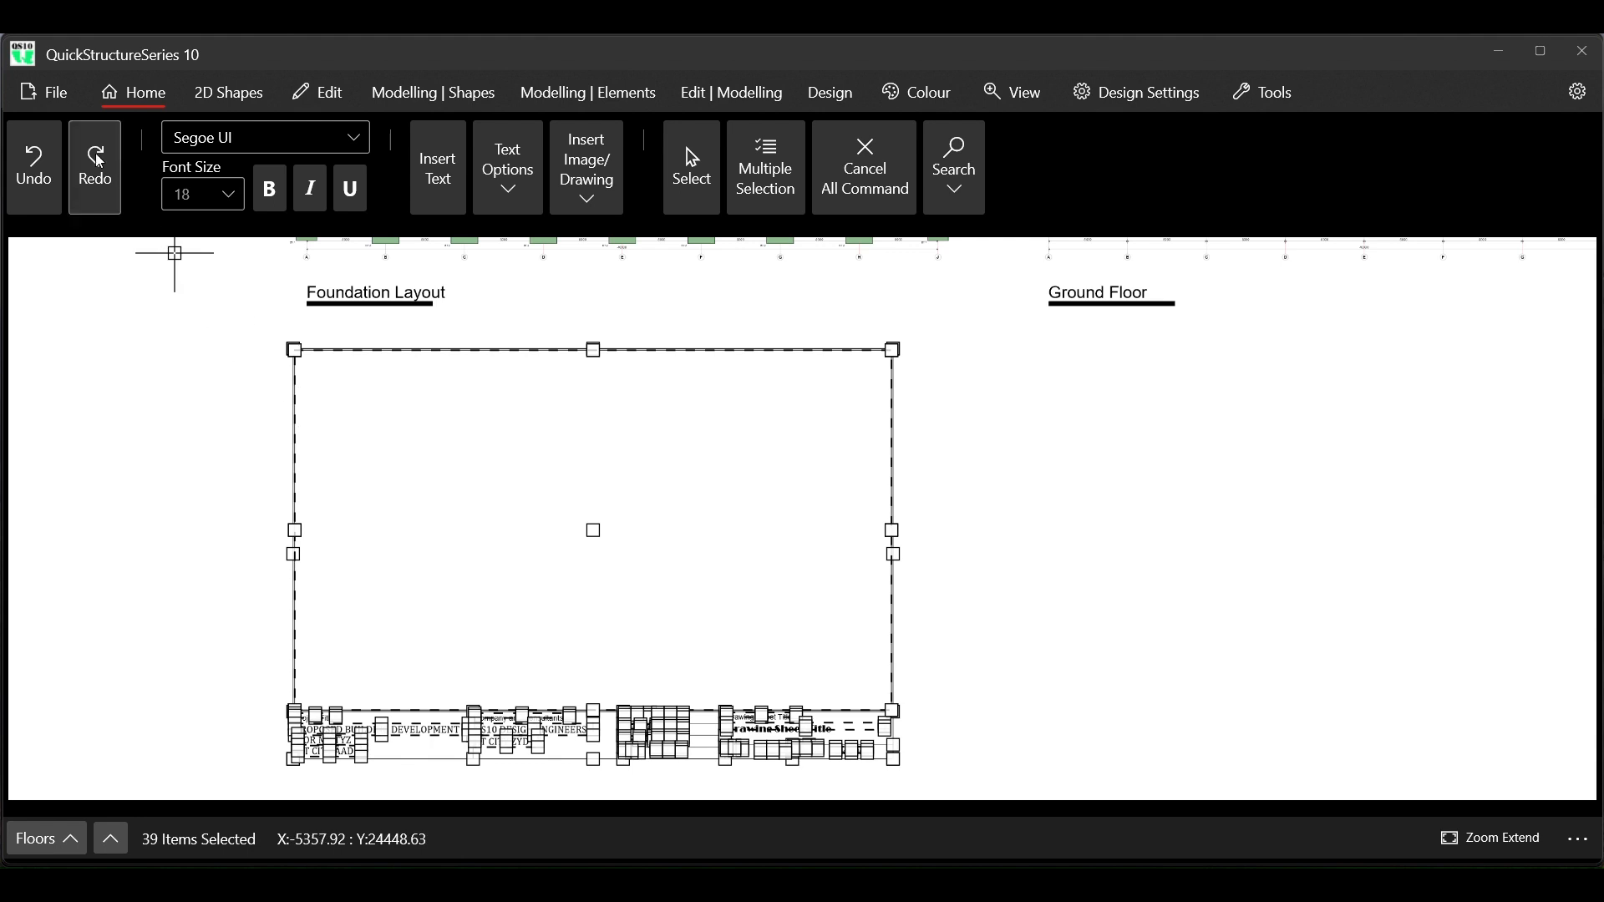
left_click(46, 92)
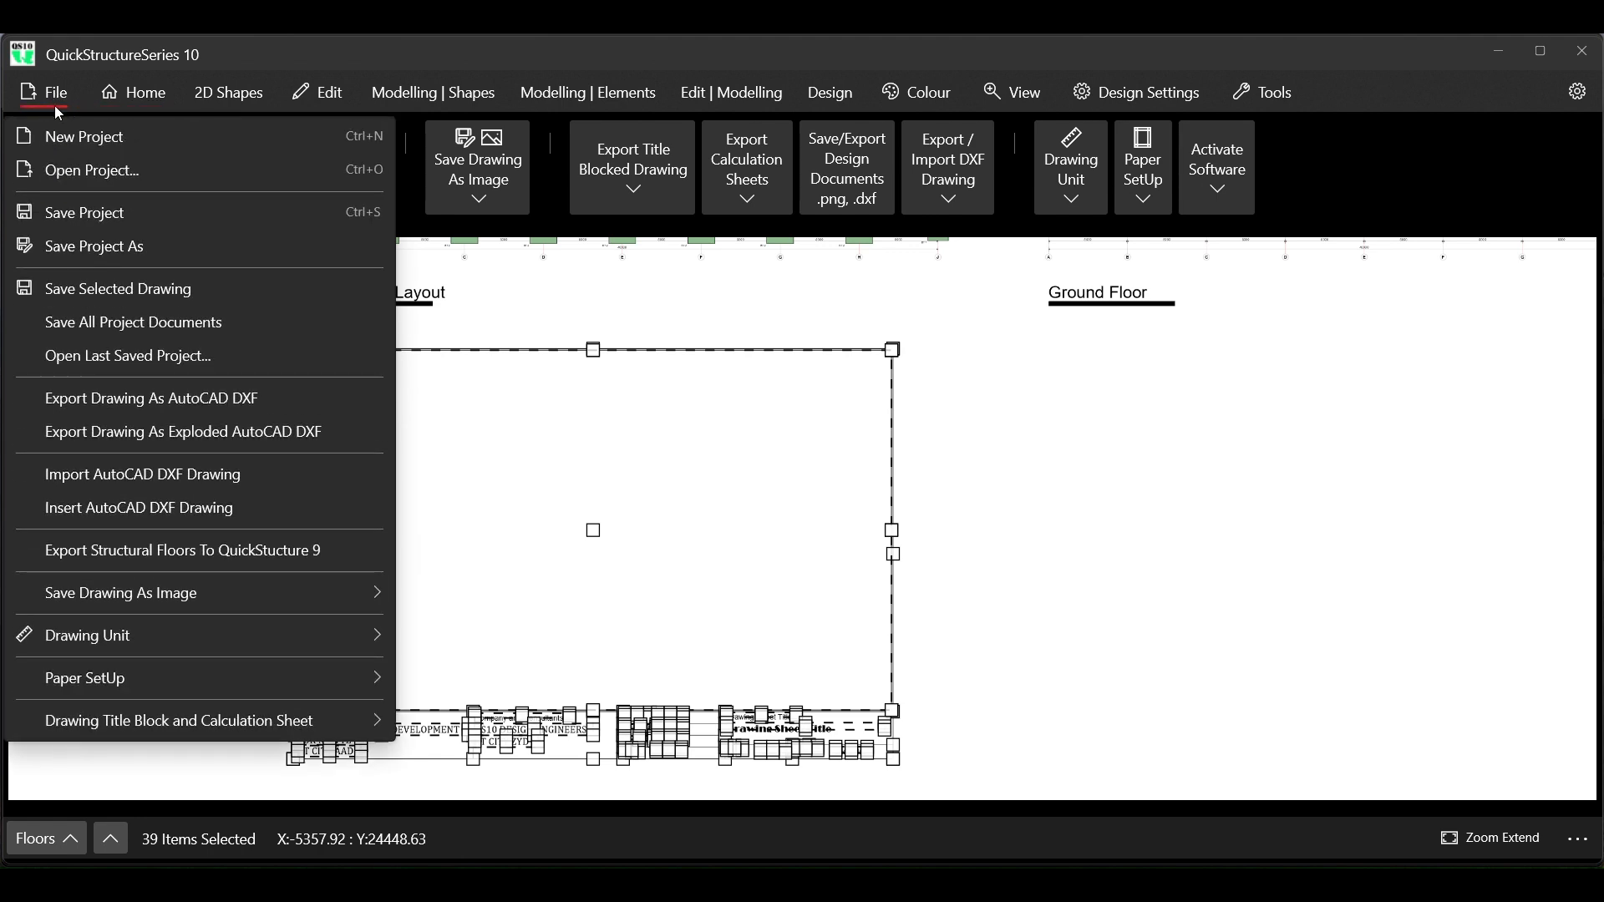
left_click(179, 288)
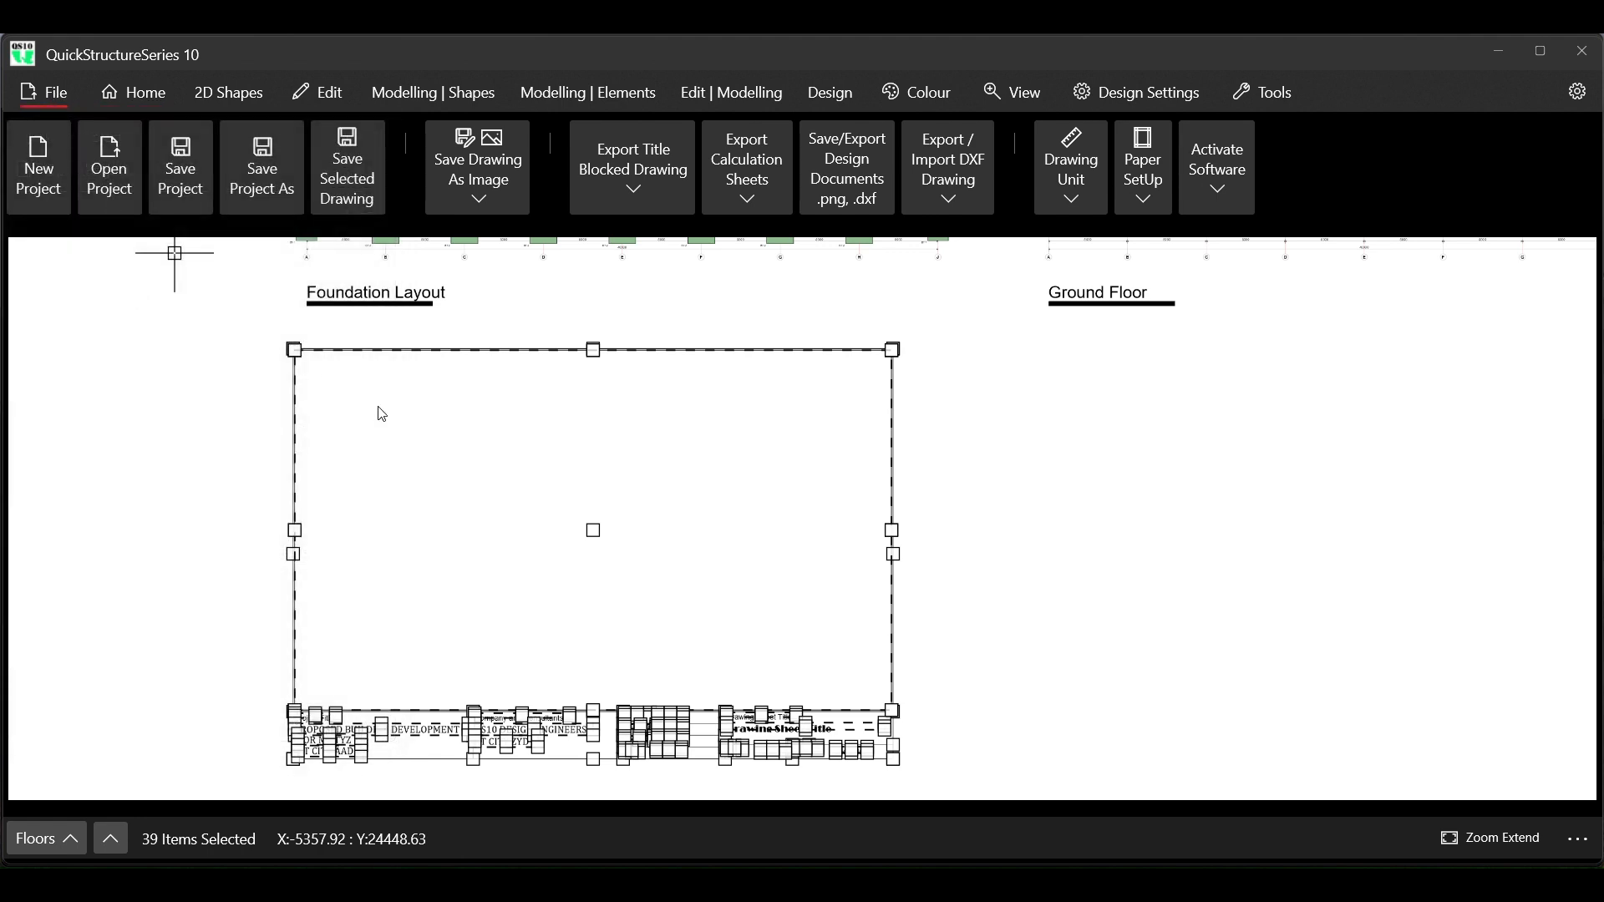
scroll(384, 328, "down", 3)
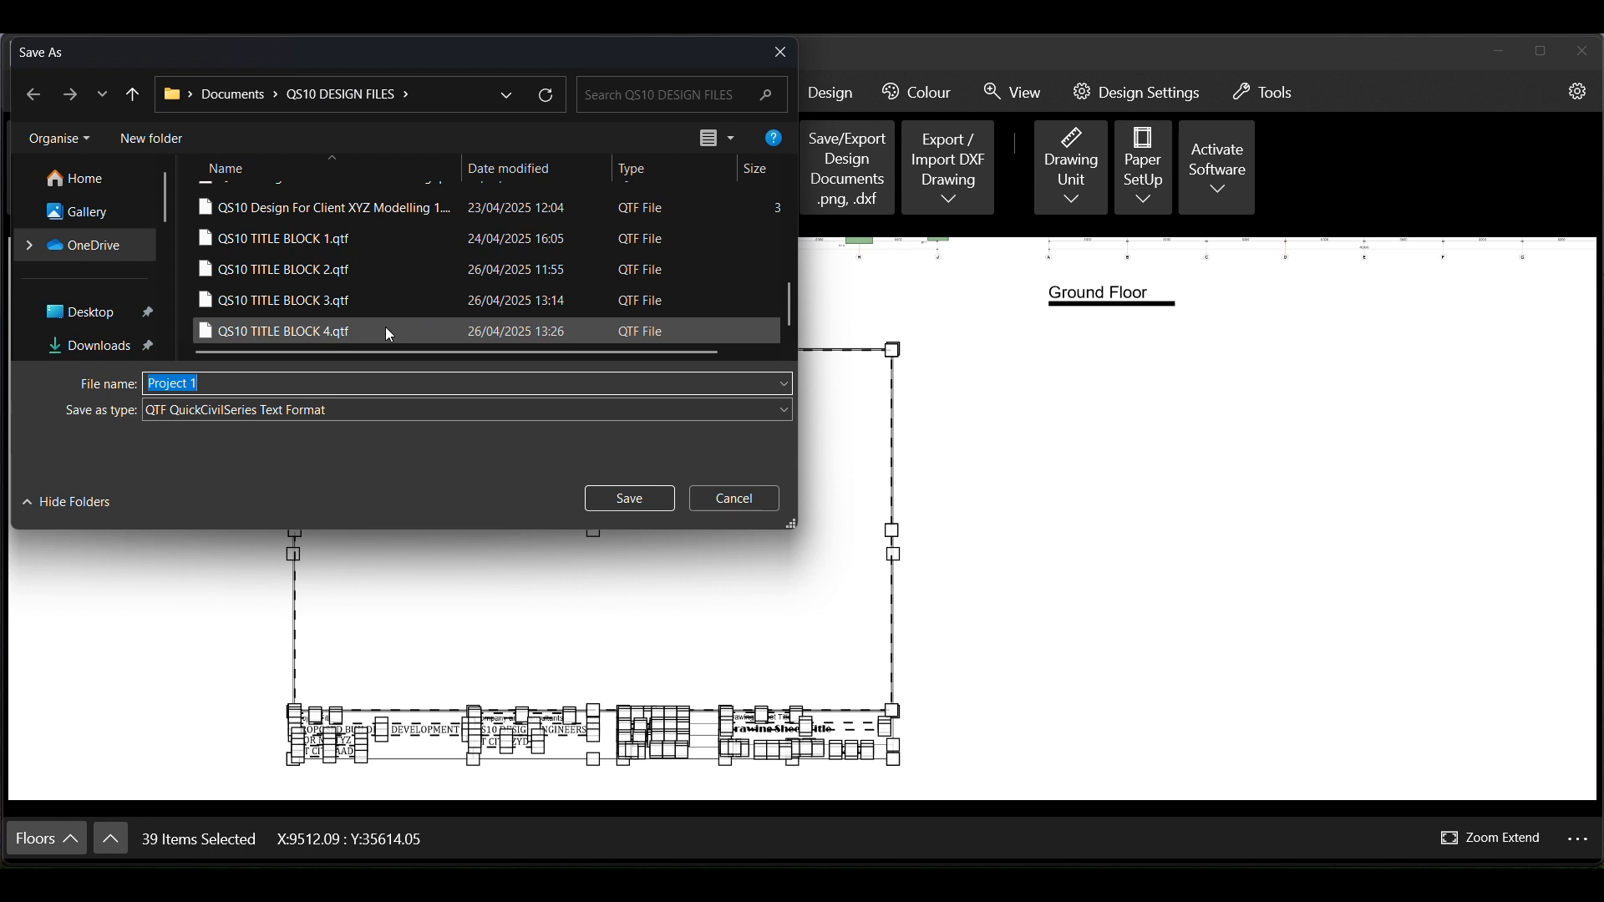
left_click(336, 336)
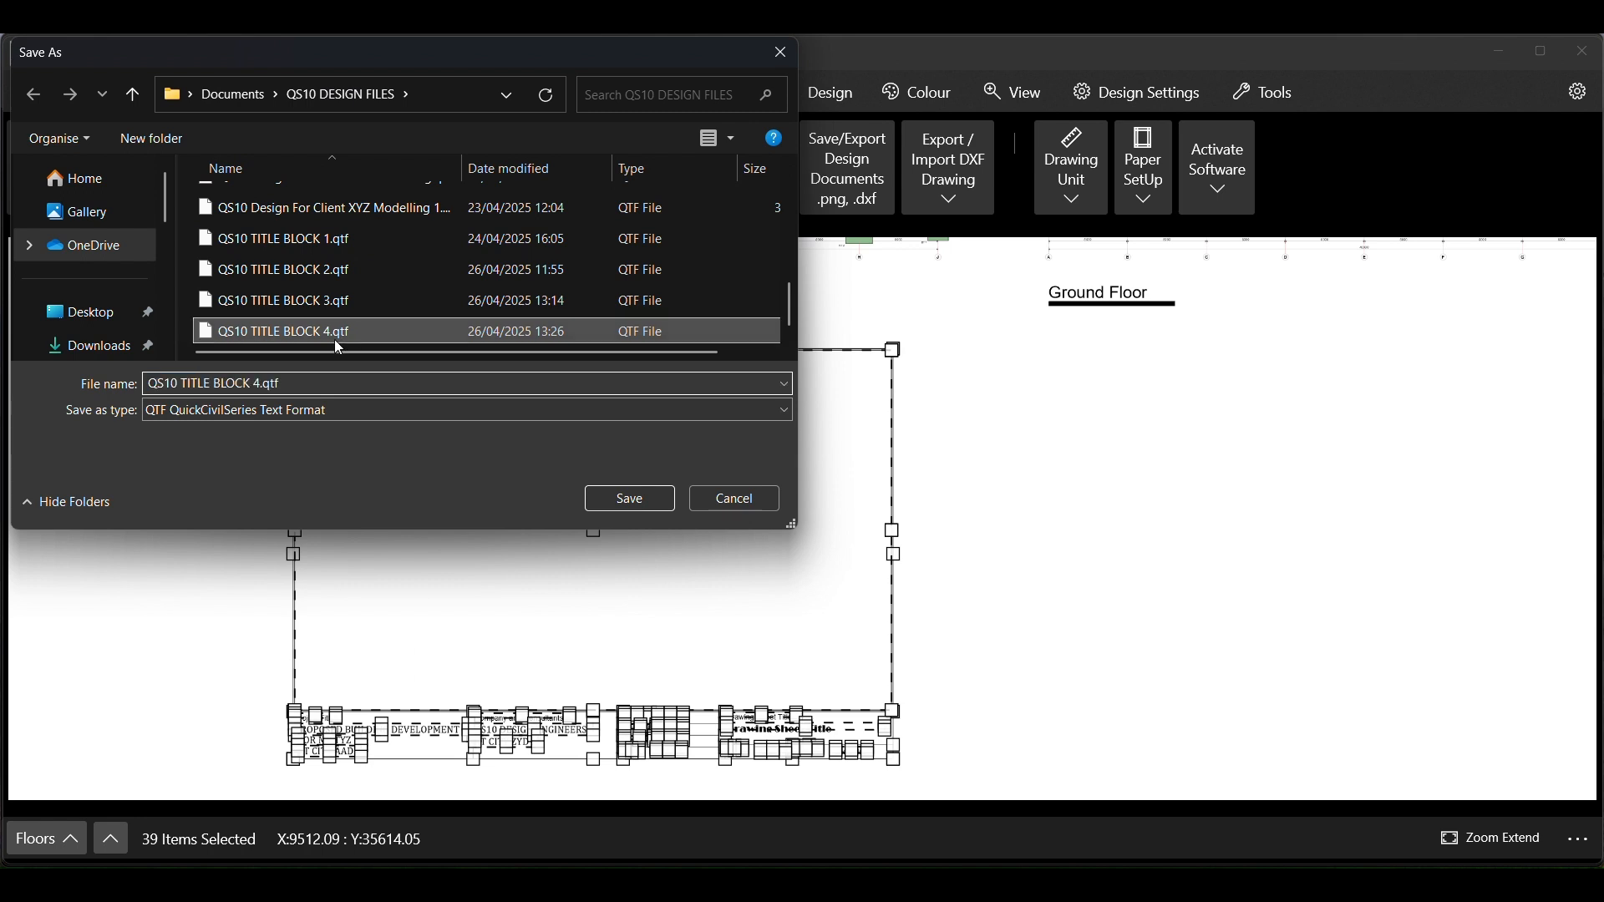
left_click(256, 384)
left_click(257, 384)
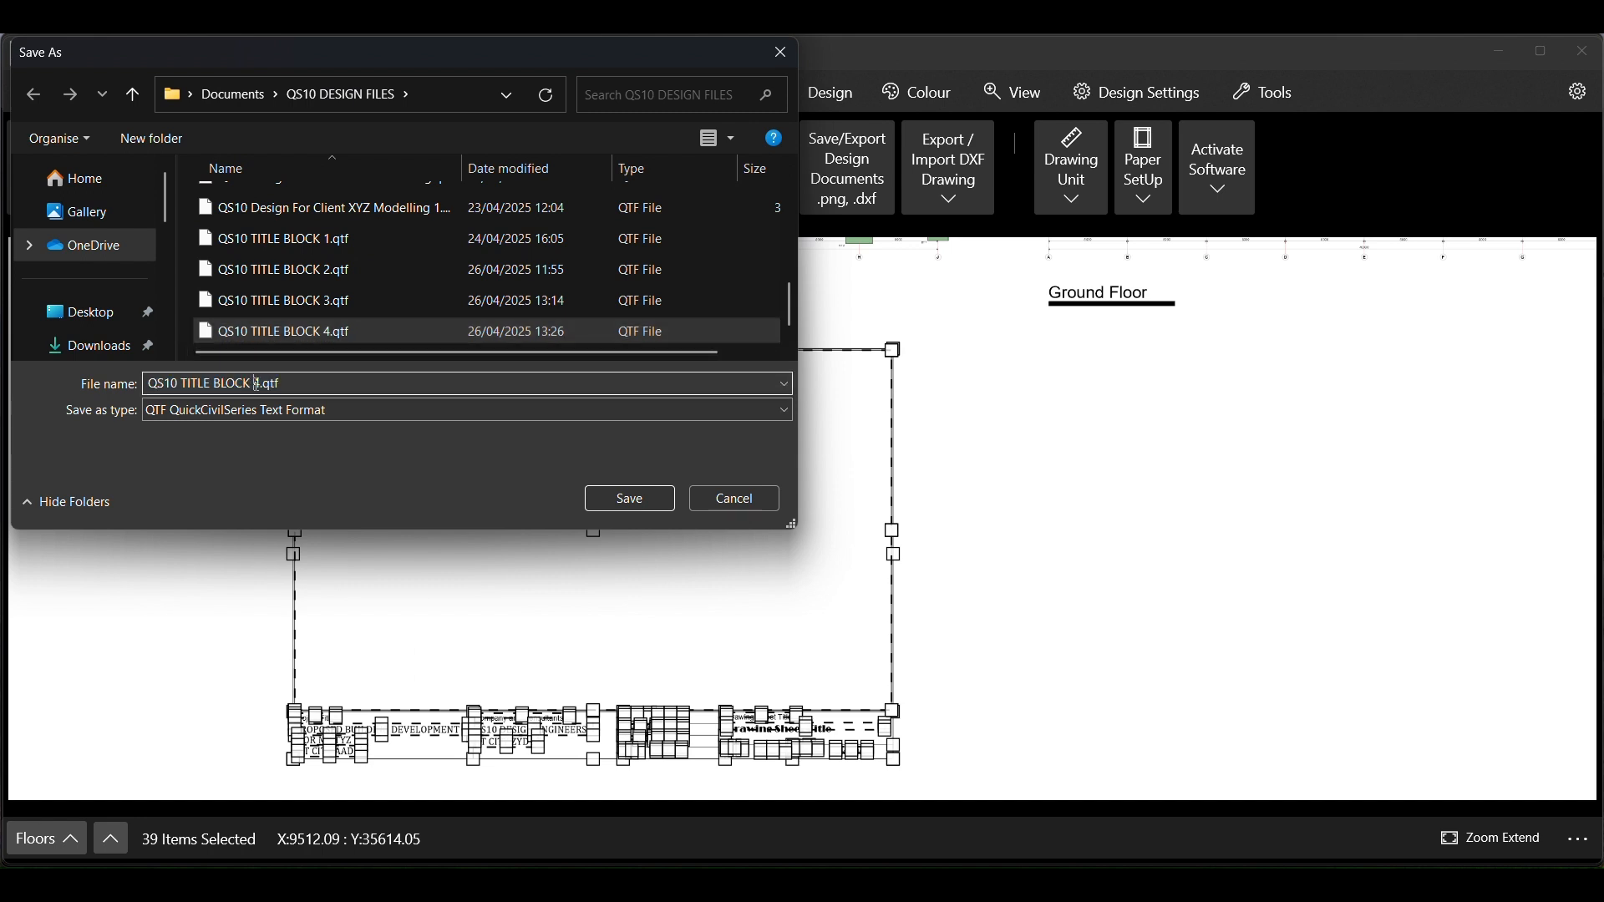
key("Delete")
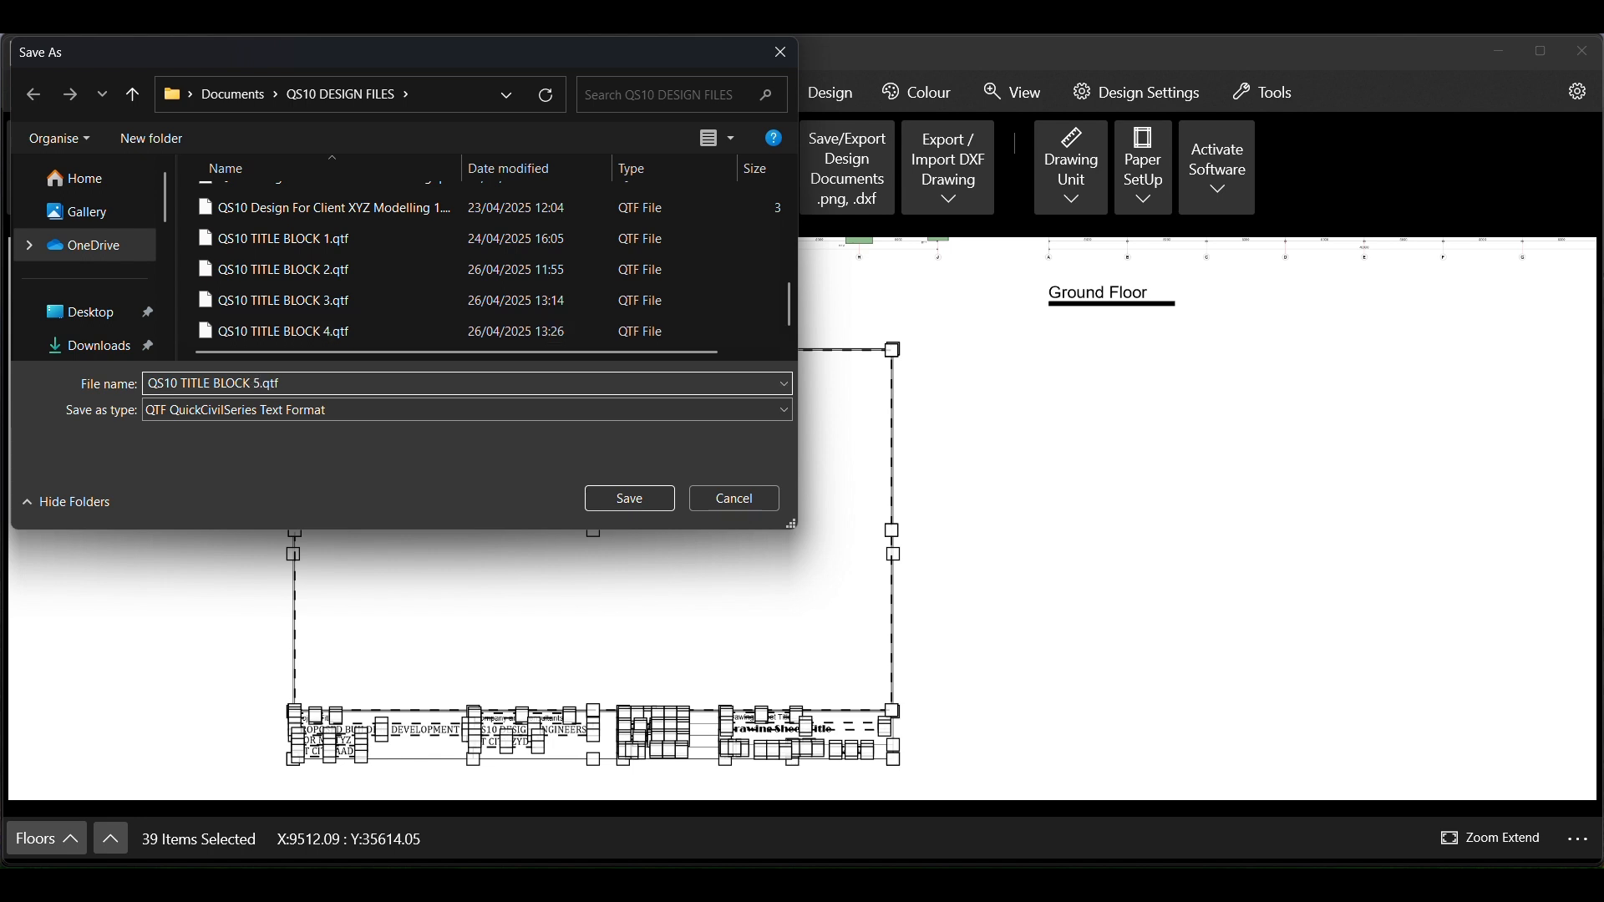
left_click(625, 500)
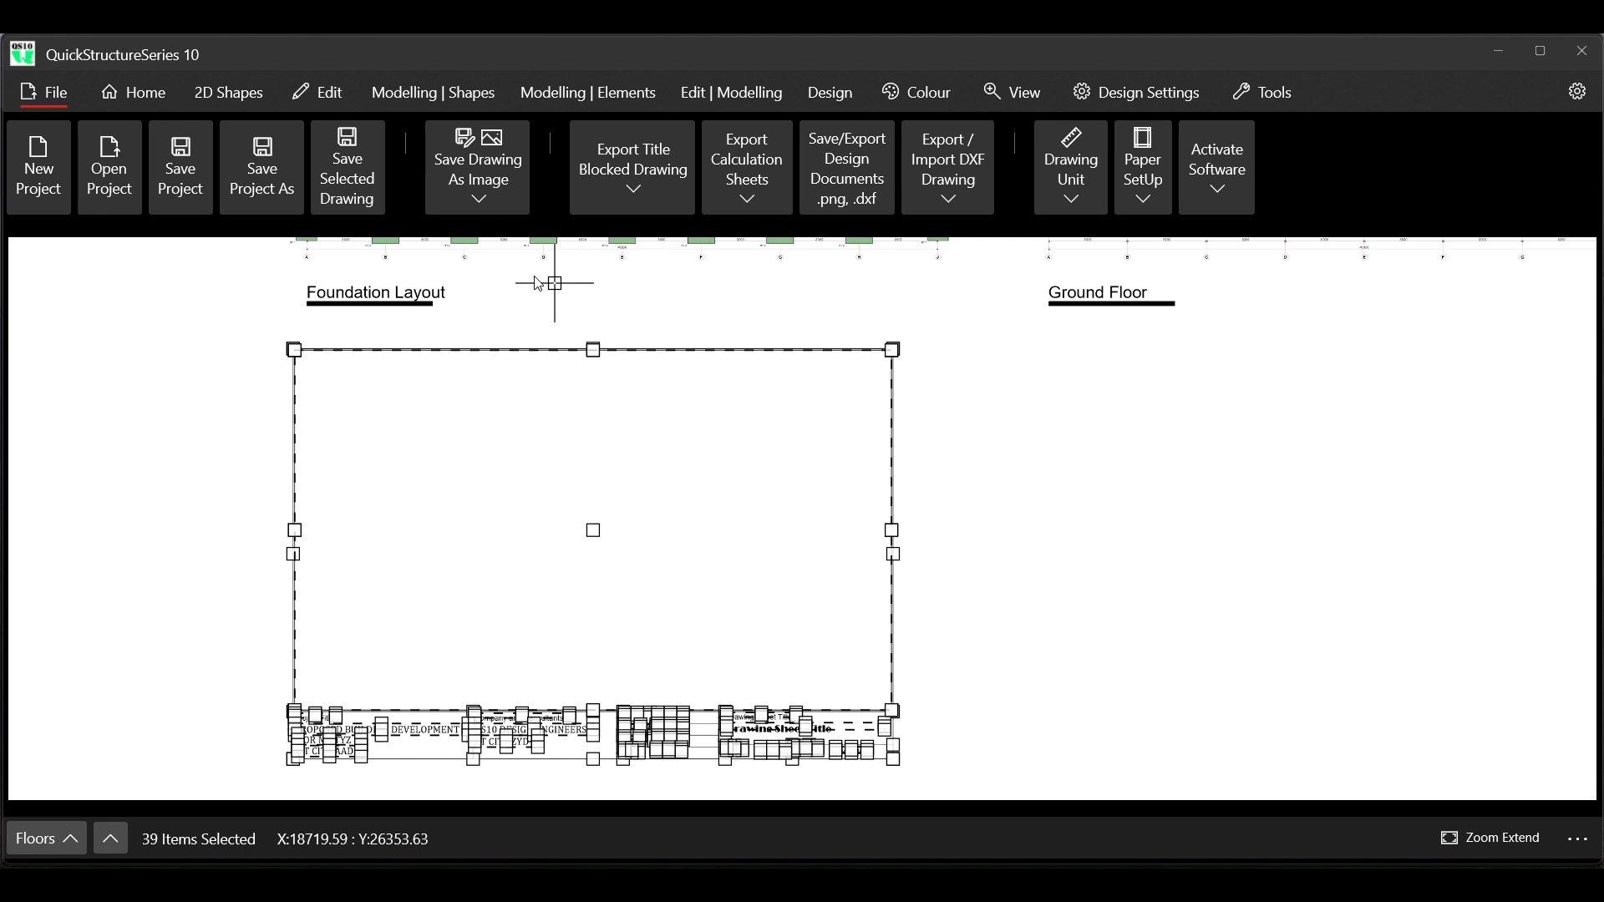
Delete the selected title block sheet below the Foundation Layout and clear the selection
left_click(339, 101)
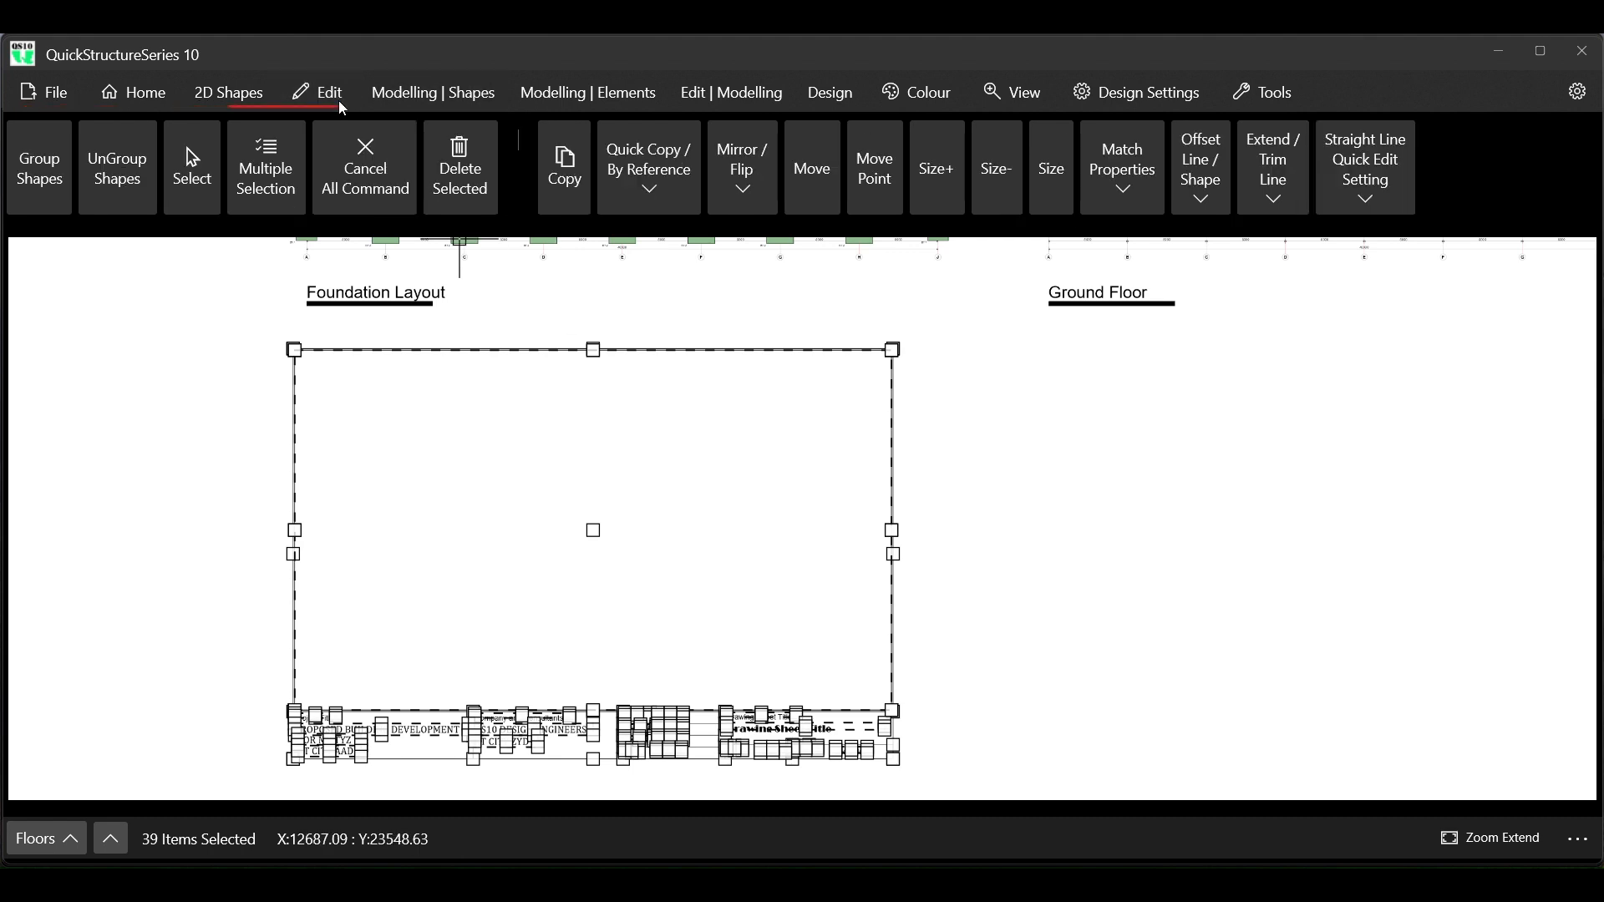
left_click(461, 170)
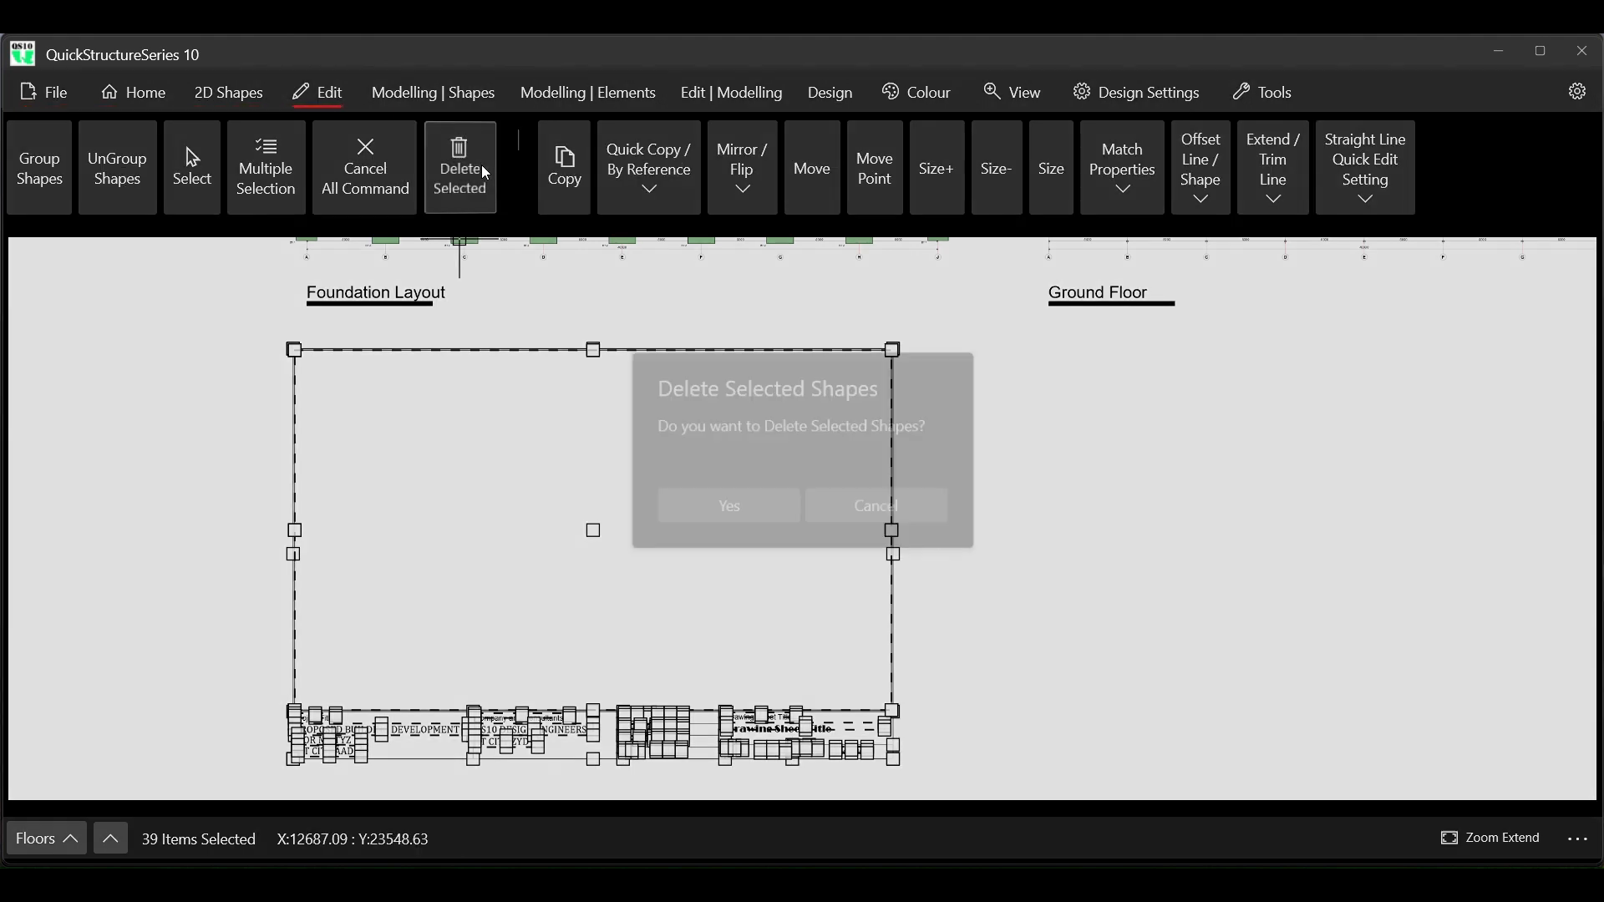
left_click(717, 506)
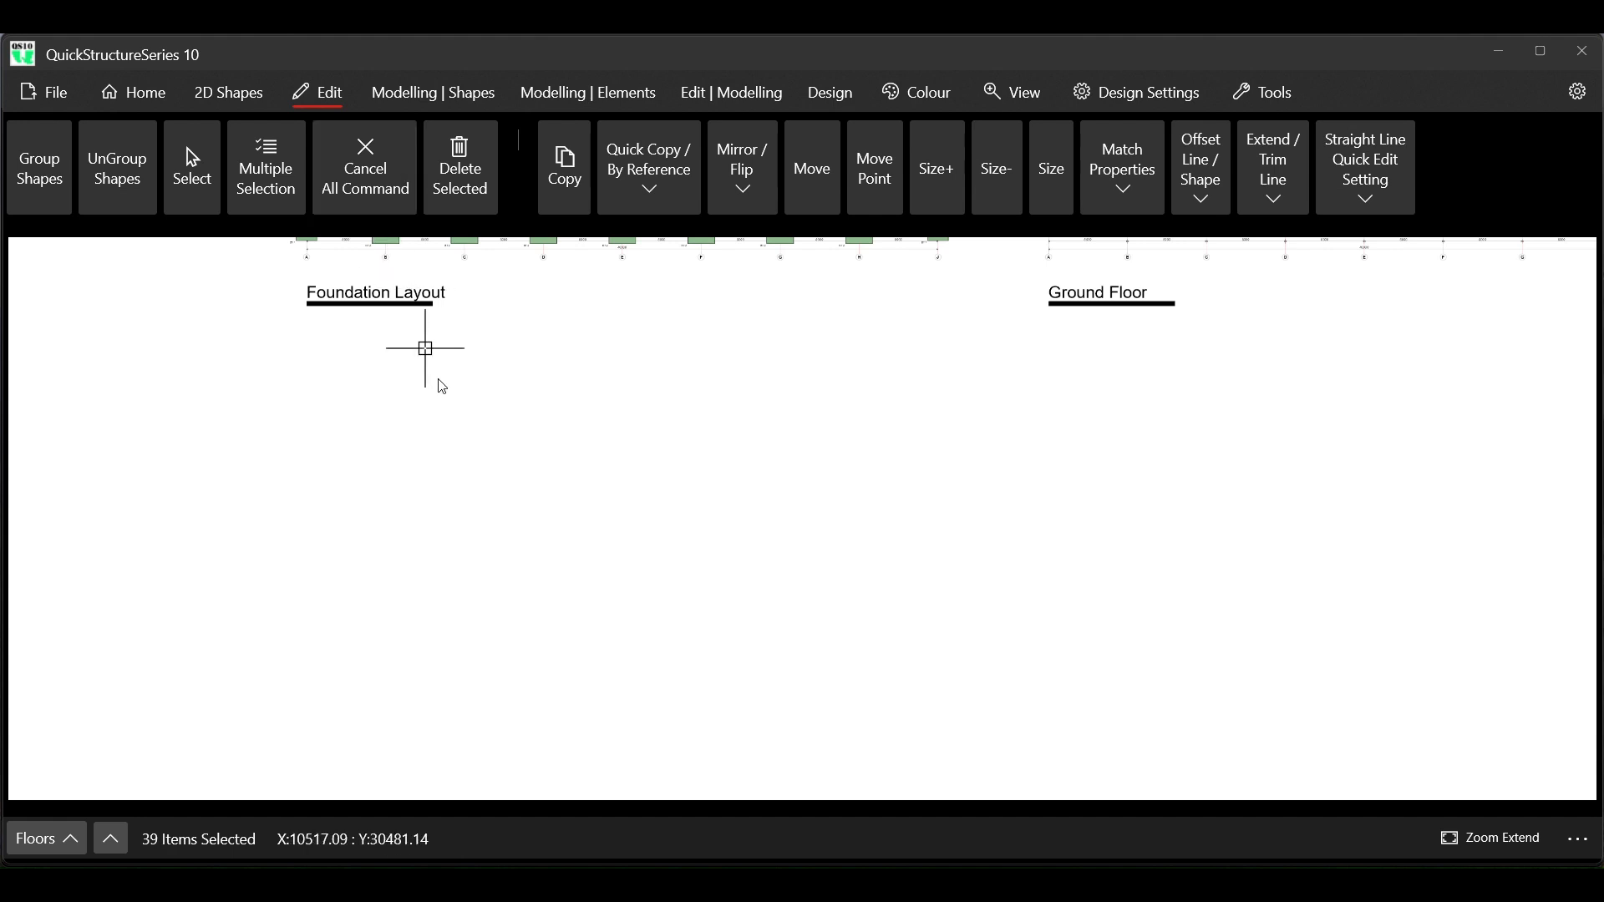
left_click(369, 167)
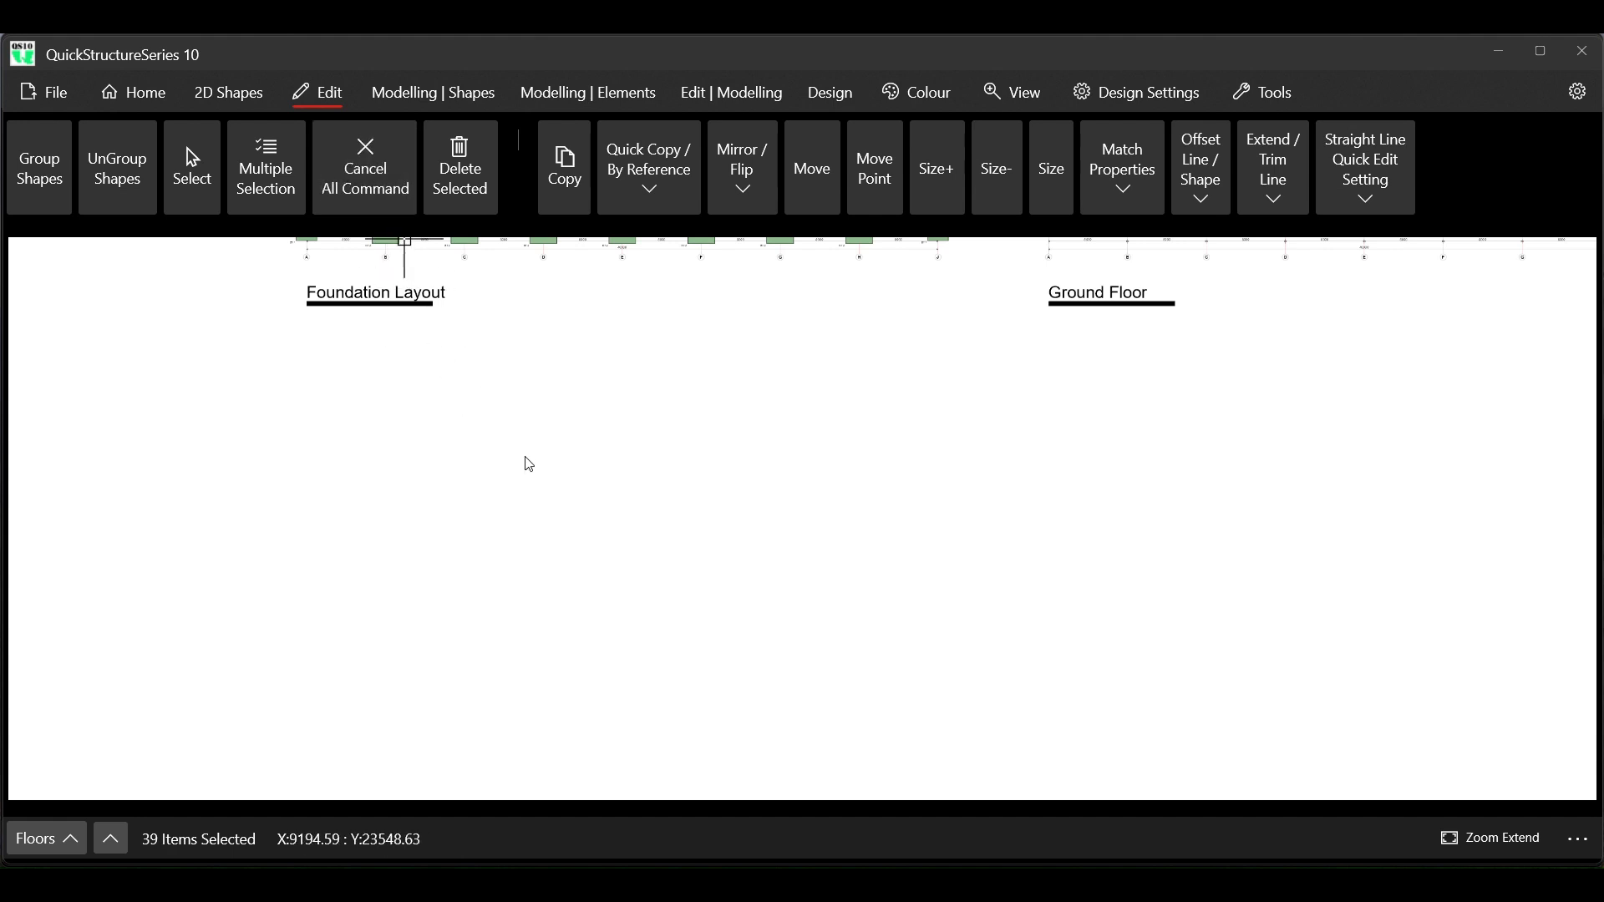
left_click(349, 156)
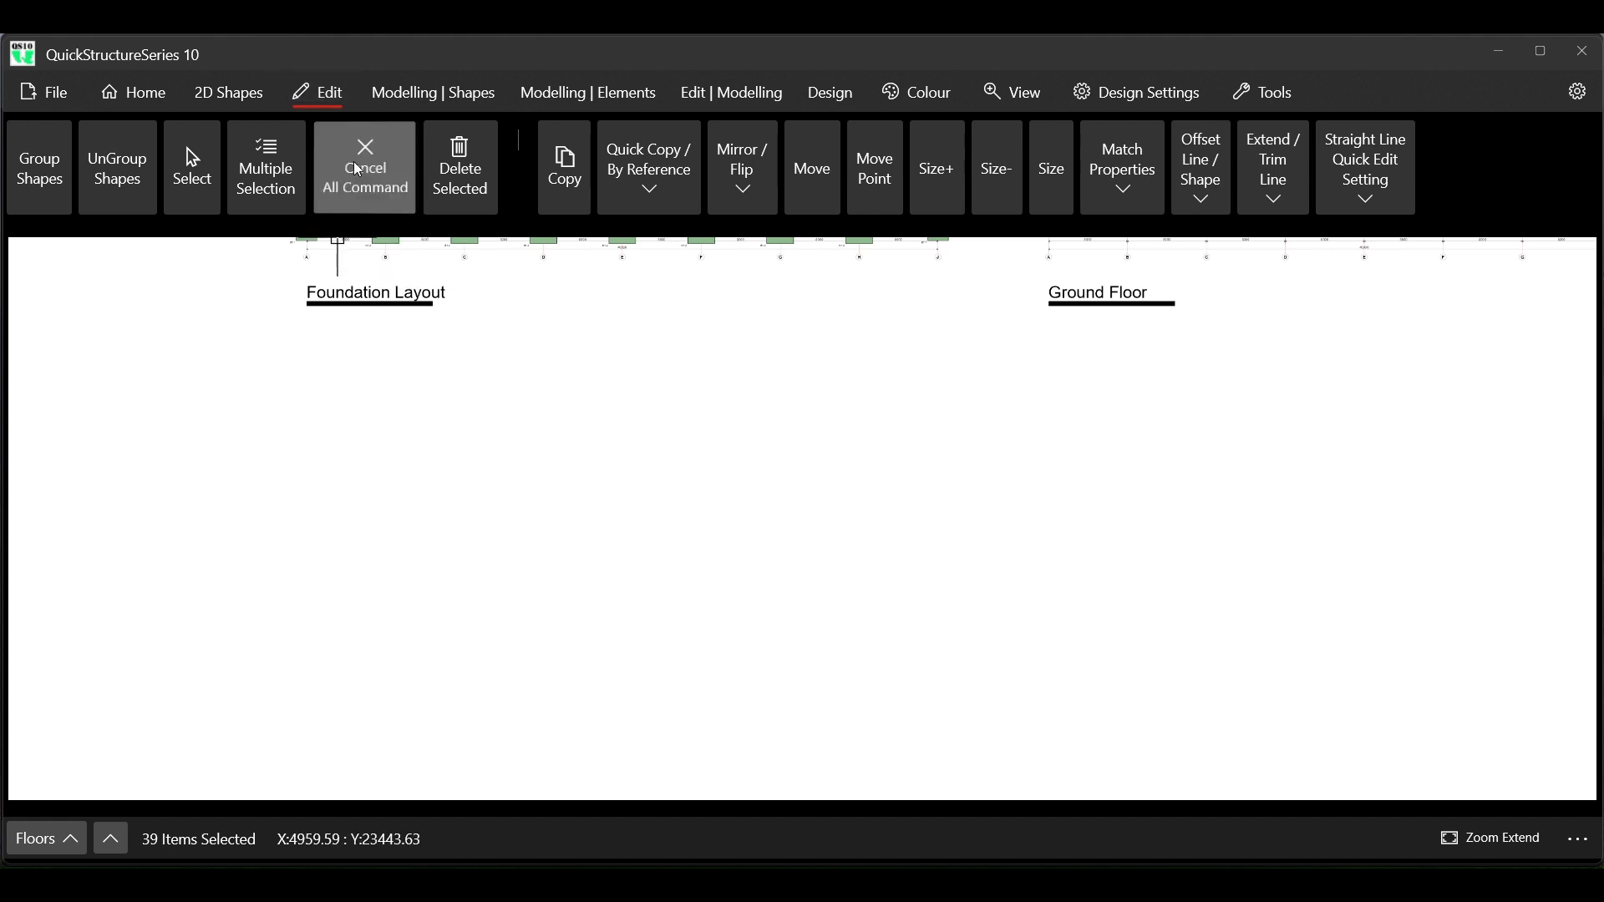
scroll(556, 535, "down", 4)
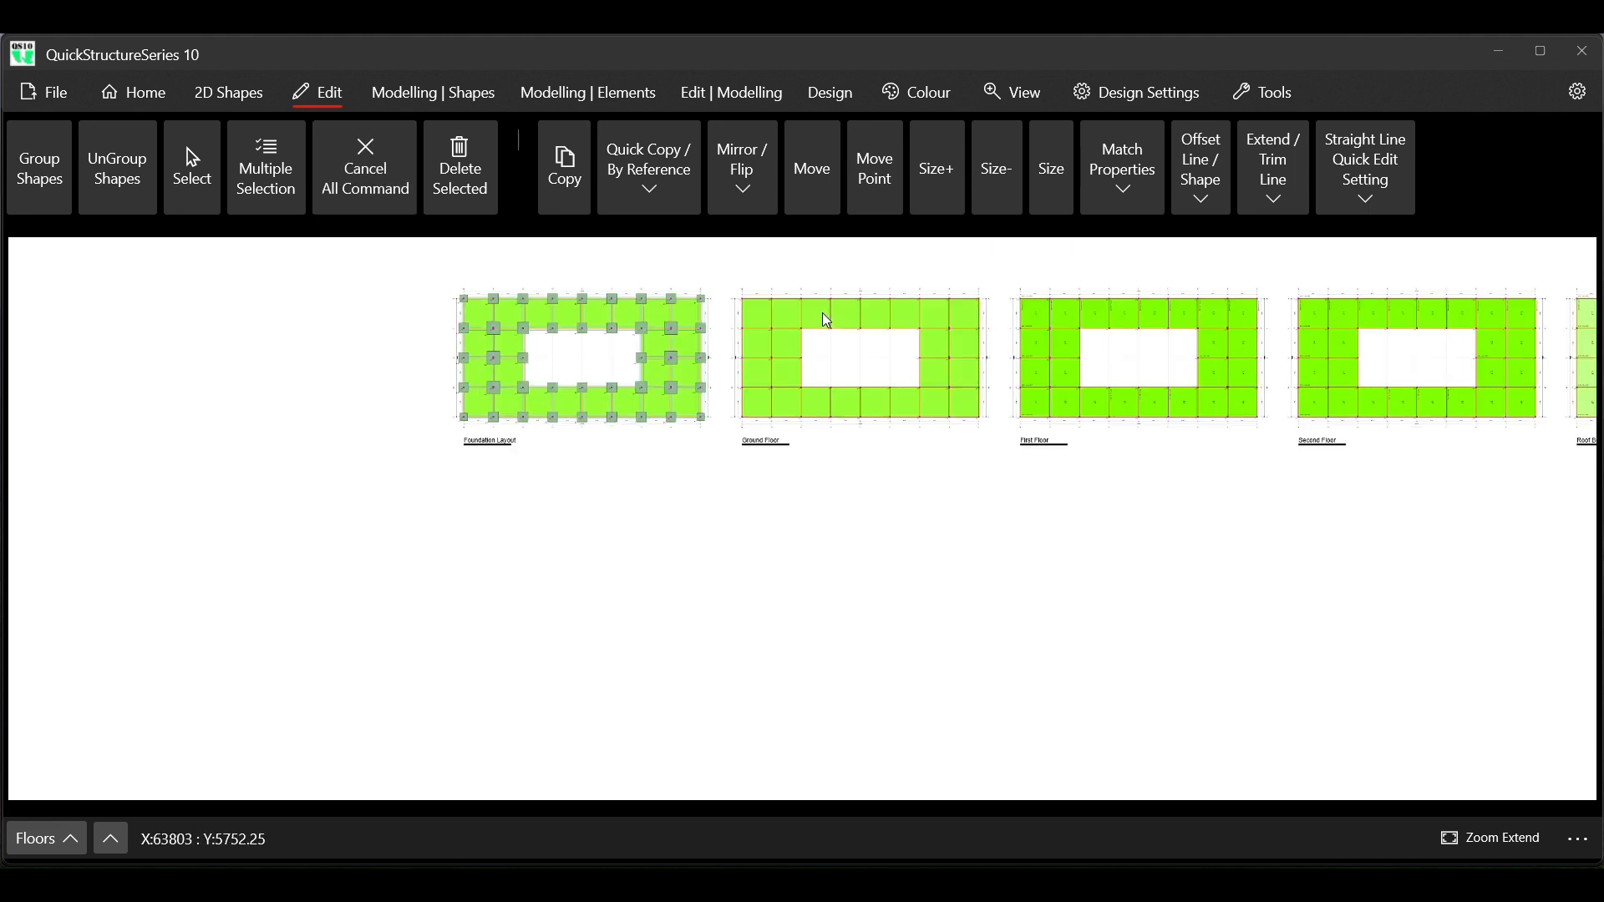
Run the automatic building design with the current design settings and decline saving or exporting the design documents
scroll(822, 313, "up", 2)
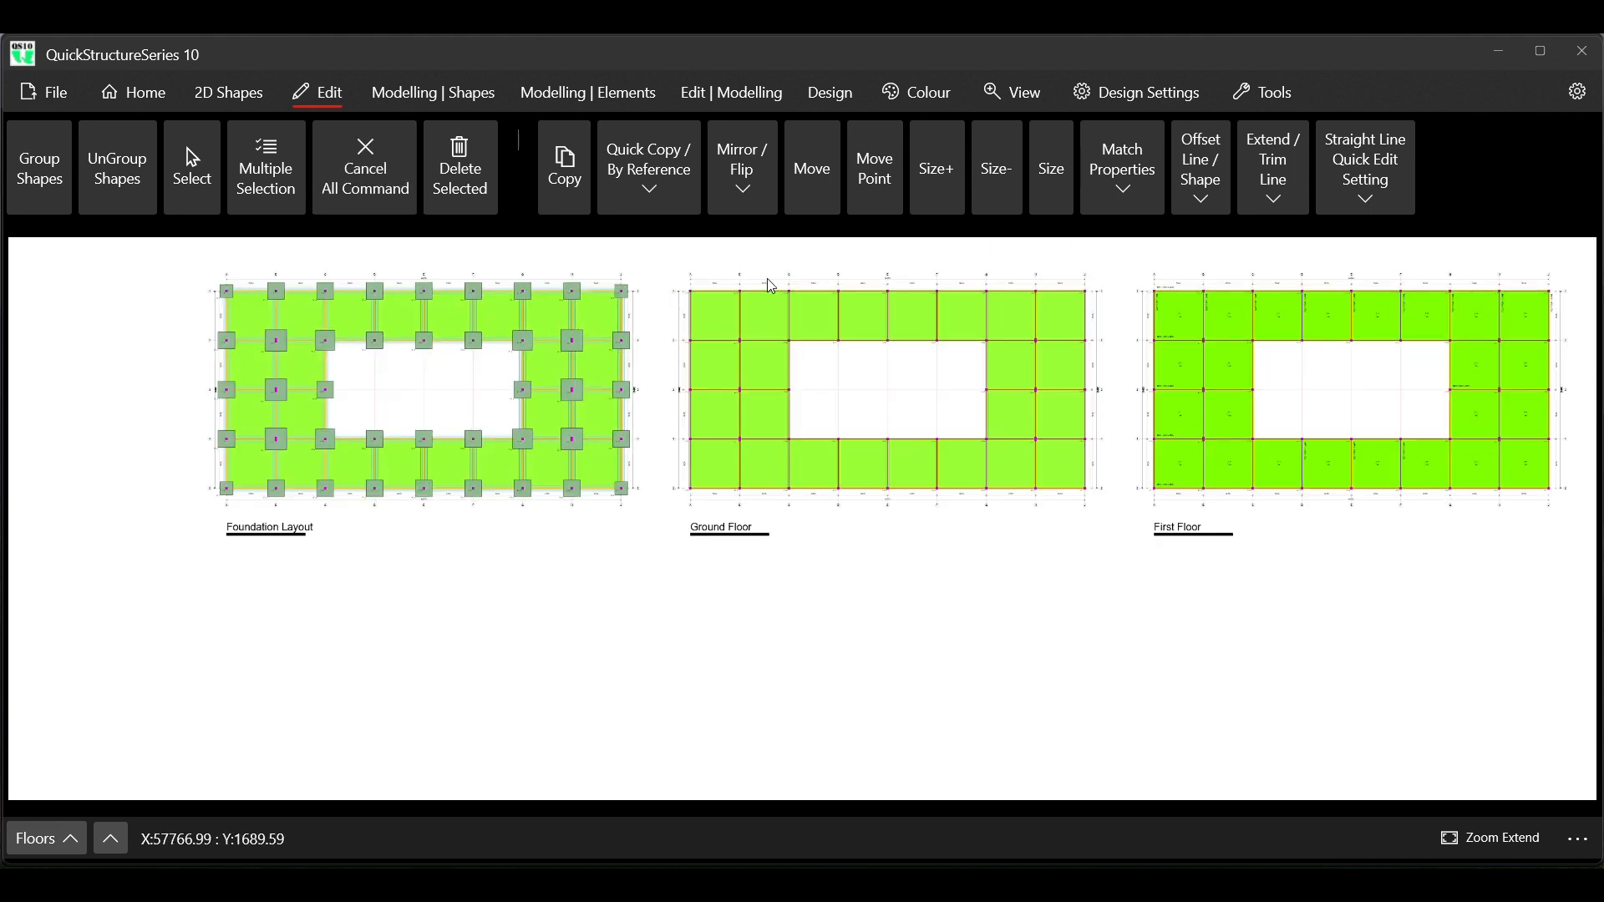
left_click(831, 93)
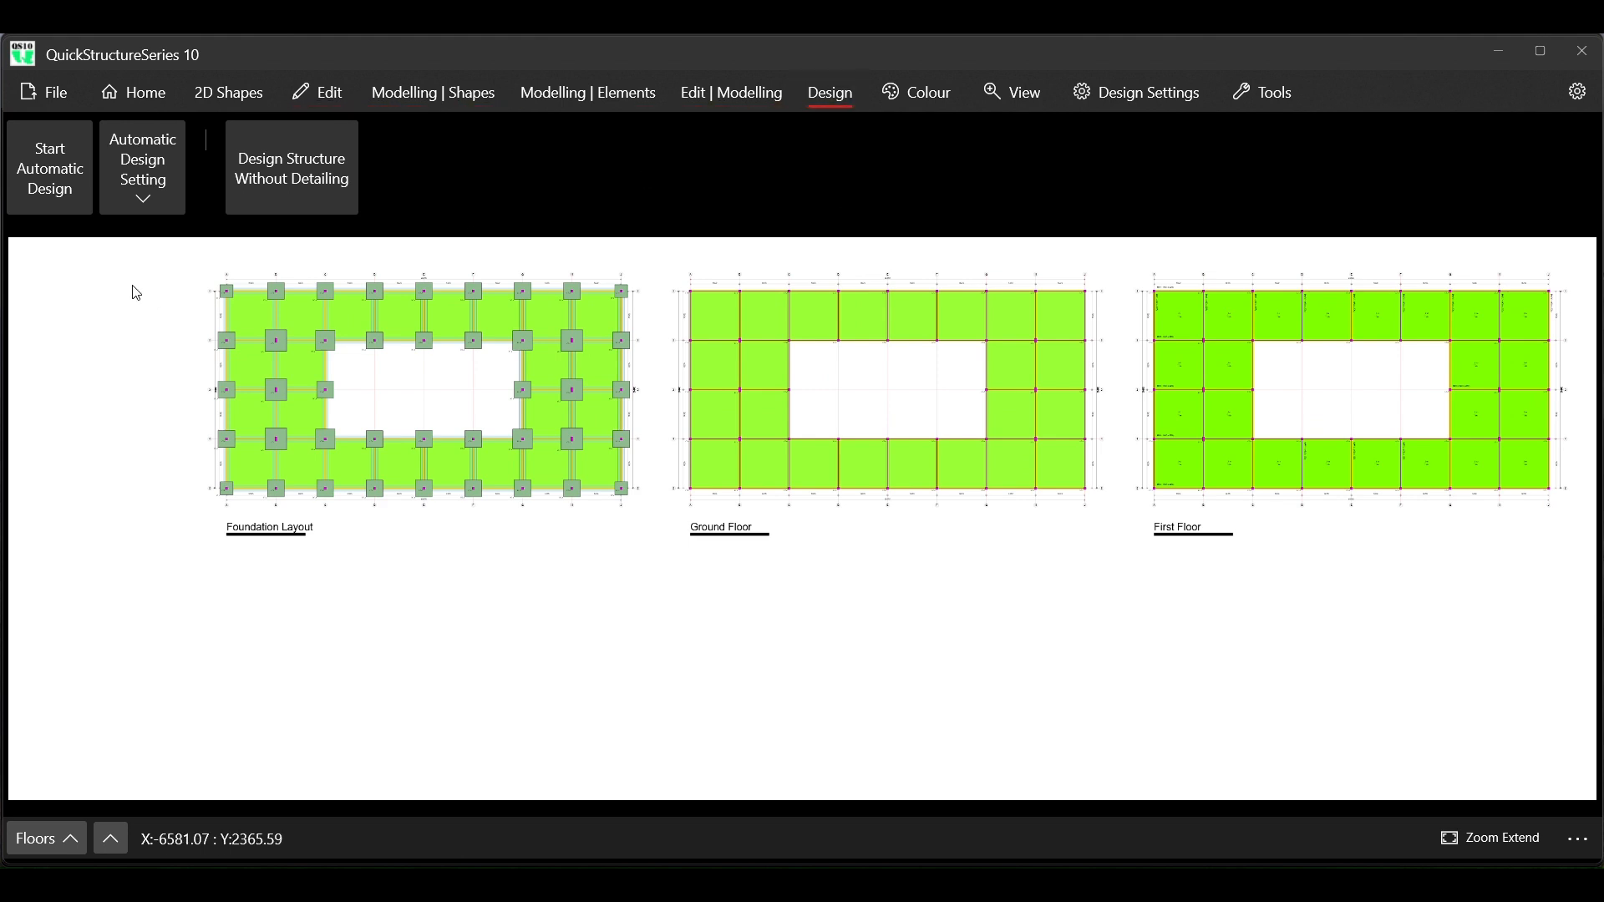
left_click(154, 194)
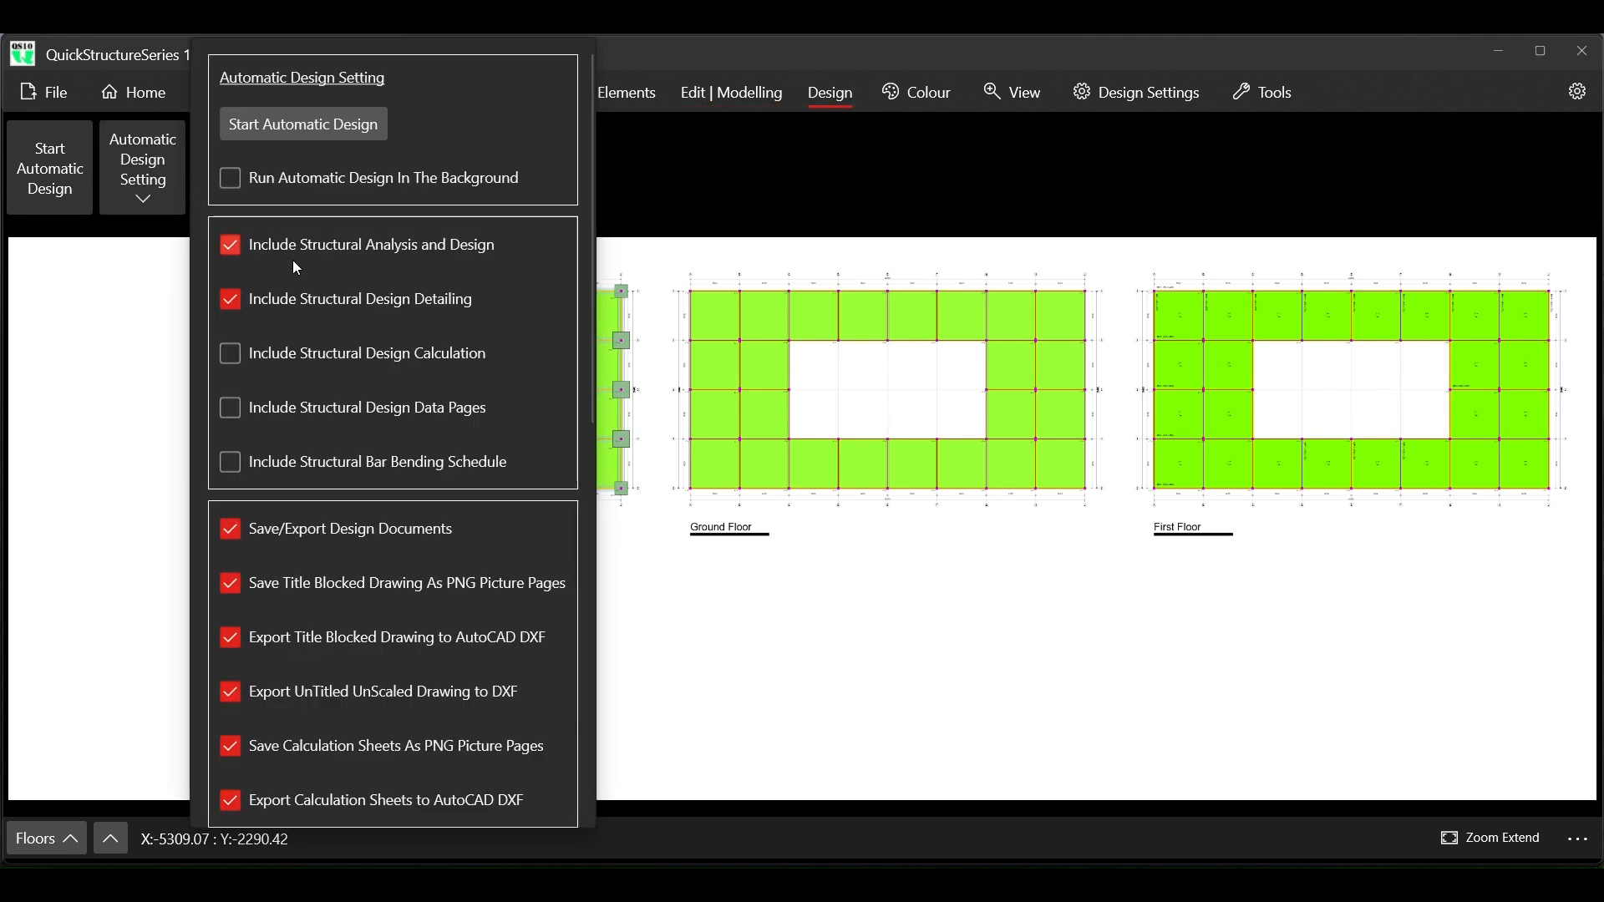
left_click(323, 122)
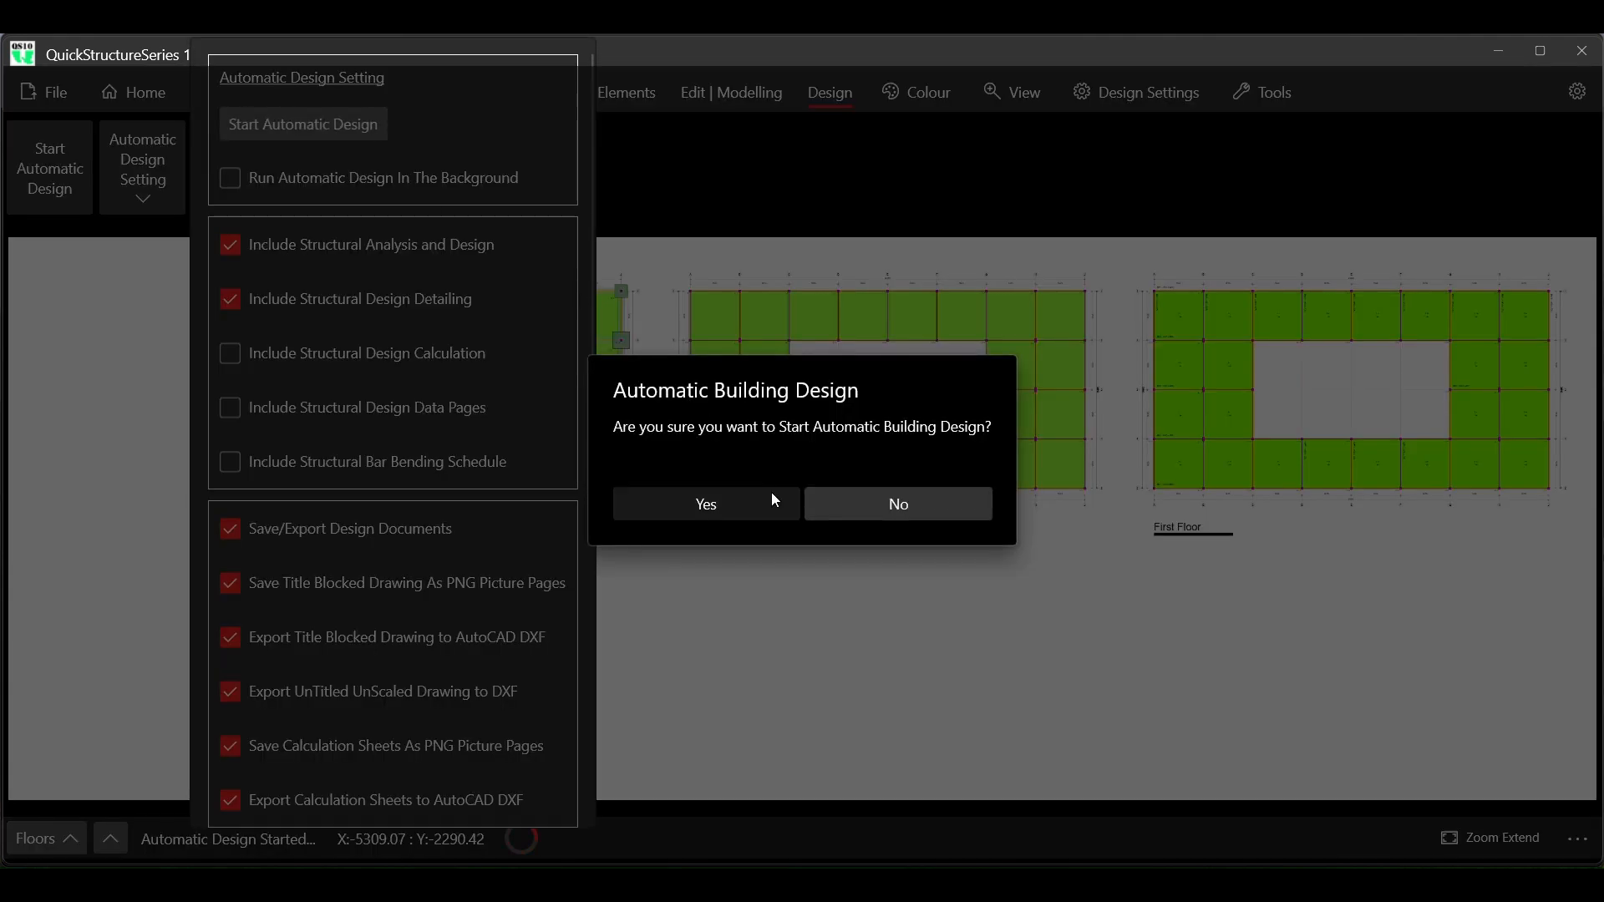
left_click(683, 505)
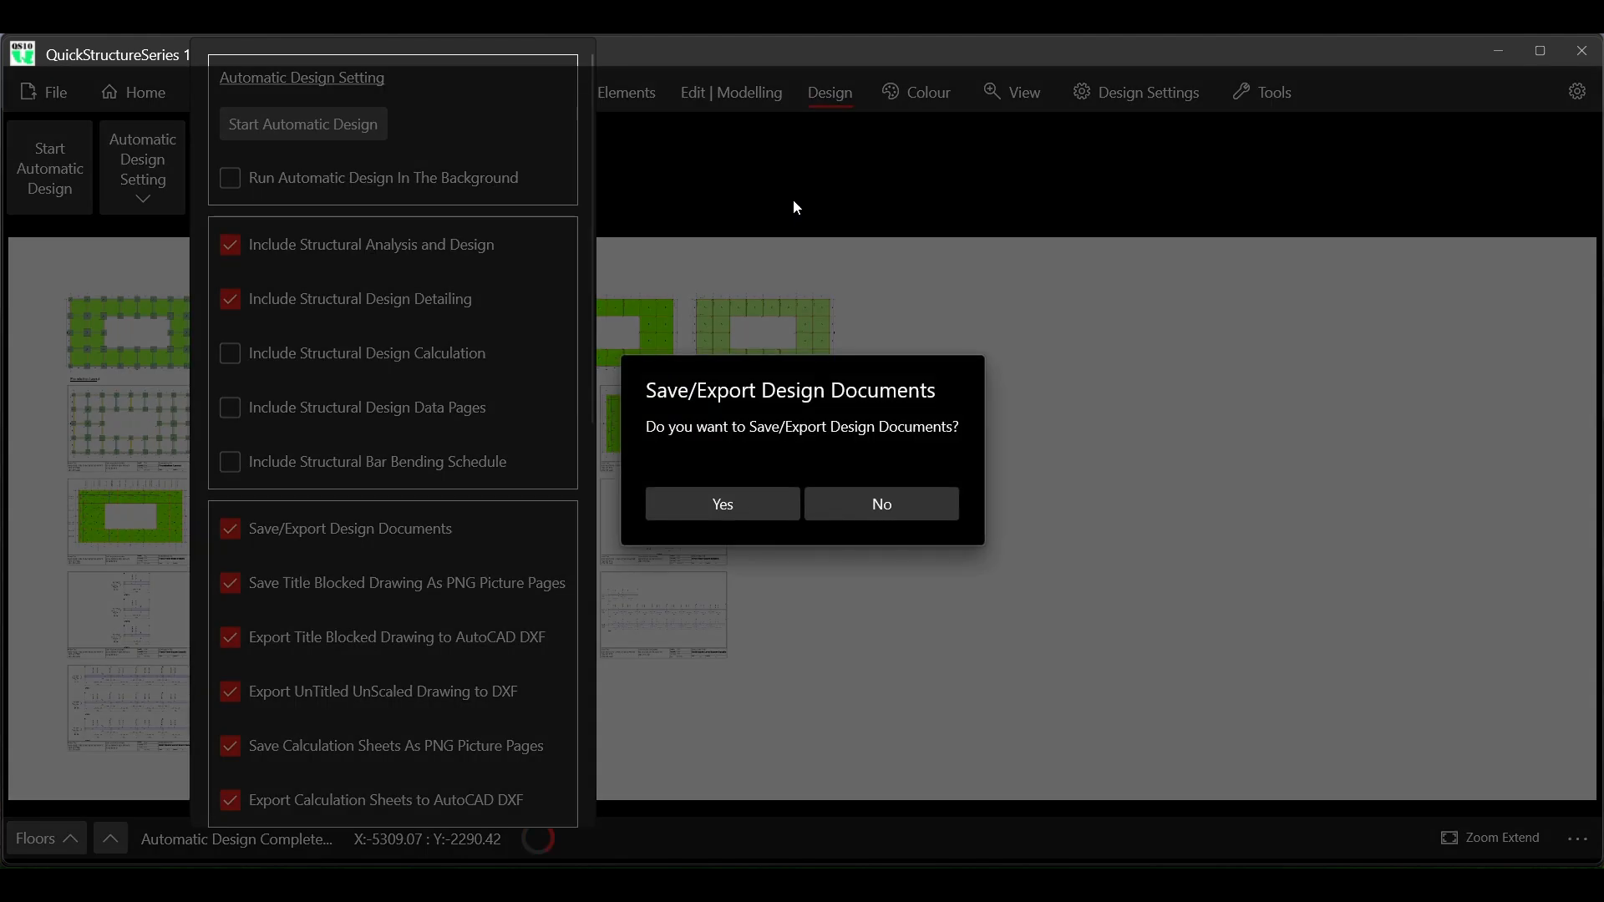
left_click(869, 513)
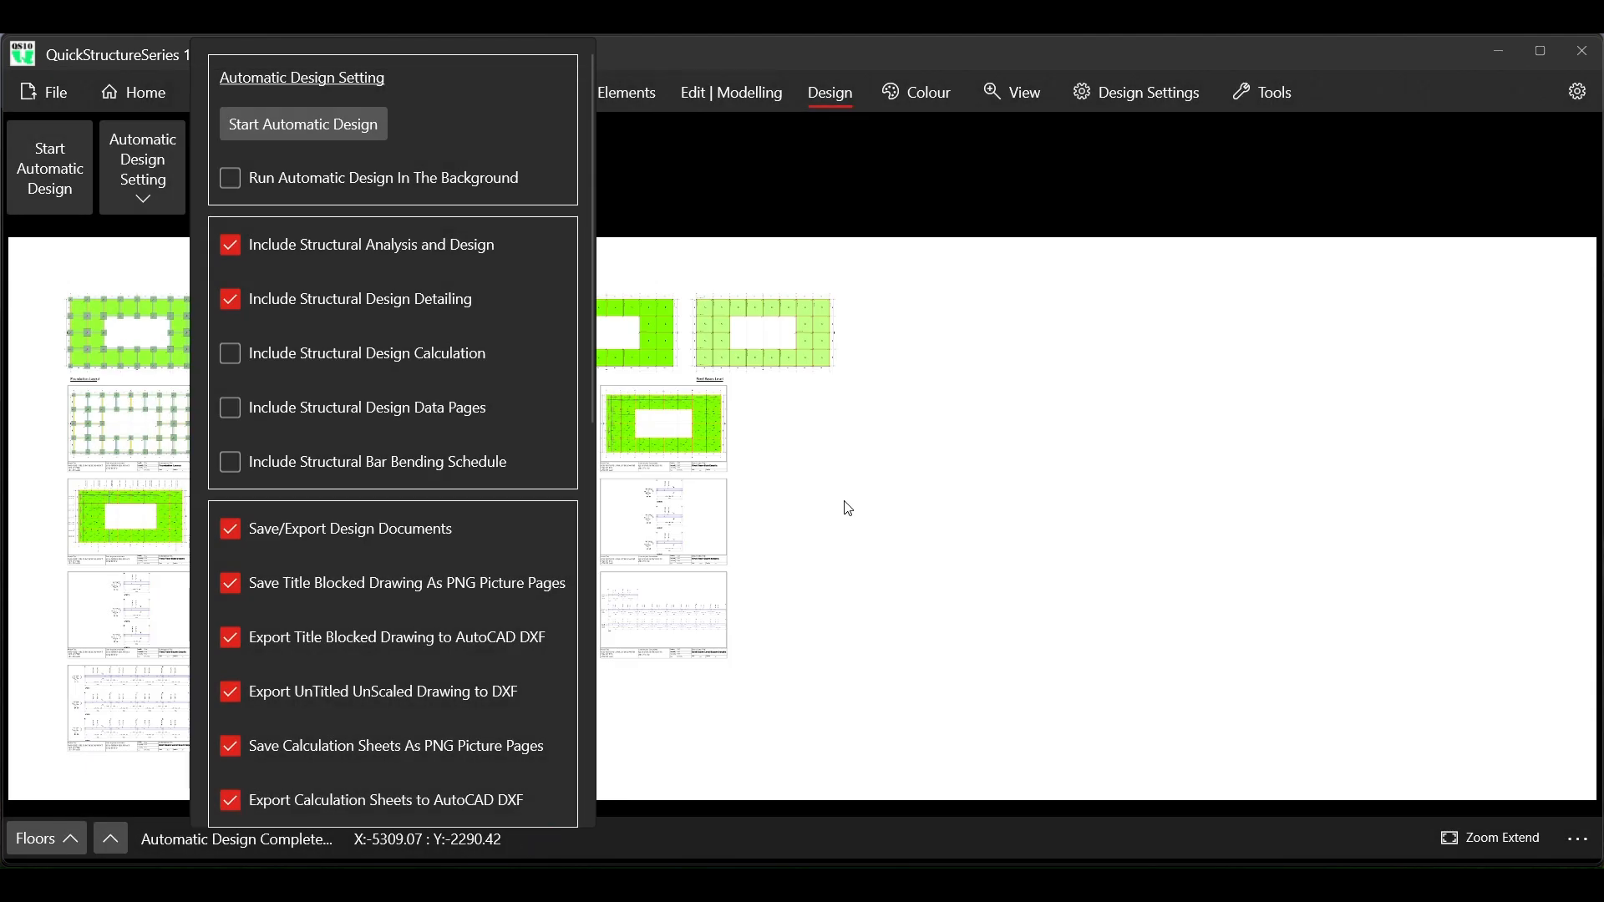
left_click(680, 213)
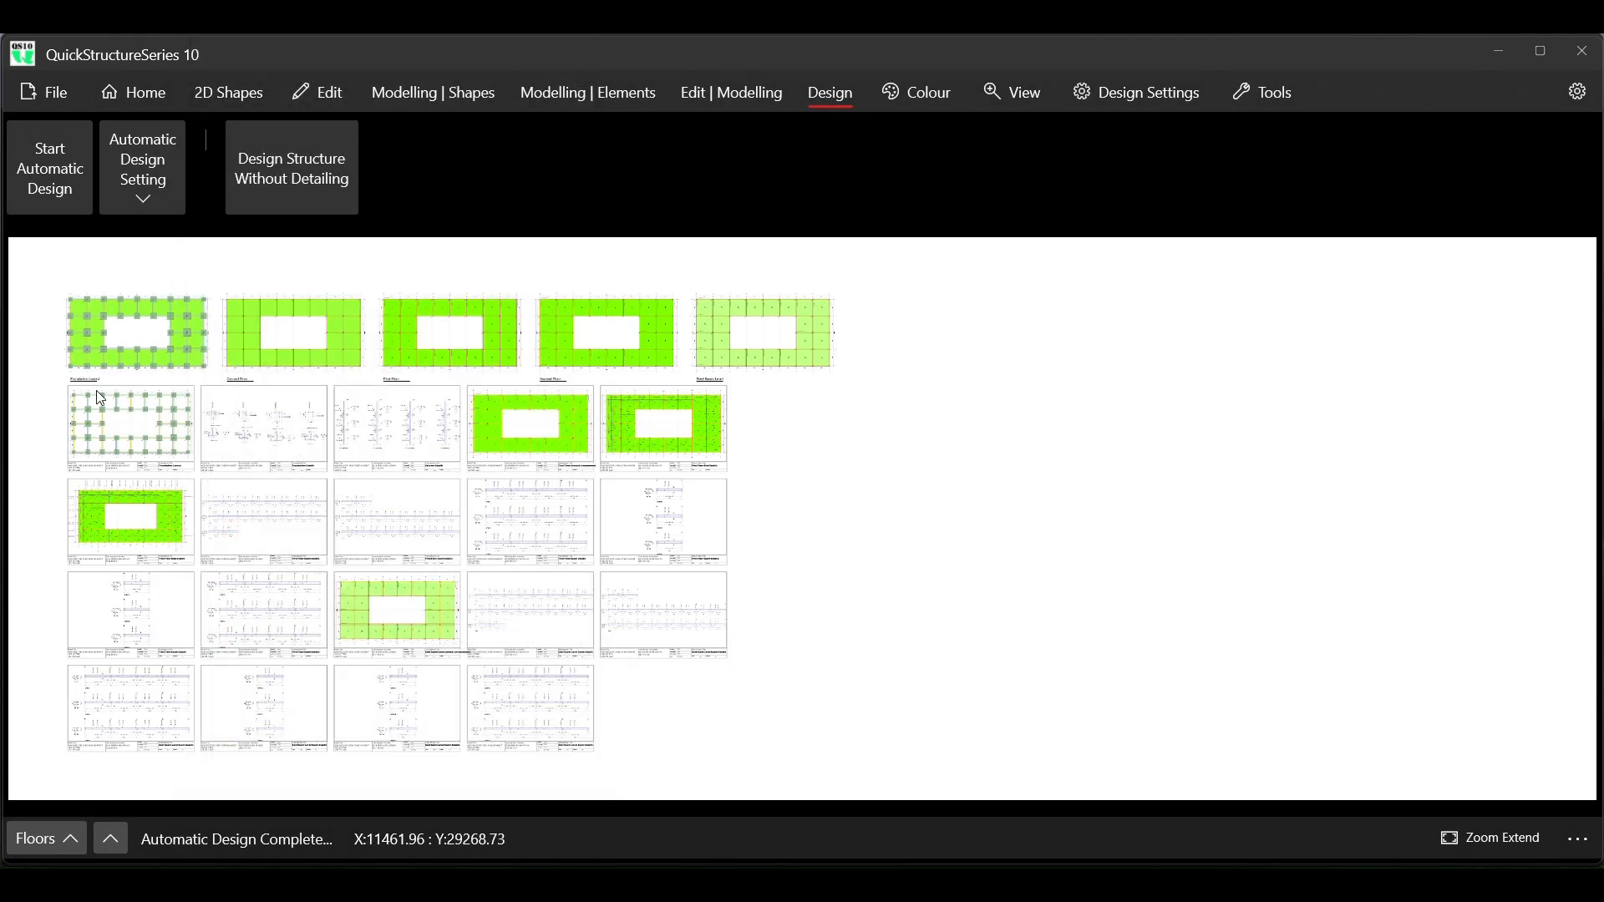
Examine the title block fields on the generated Foundation Layout sheet and compare them with the neighbouring Foundation Details sheet
scroll(69, 434, "up", 5)
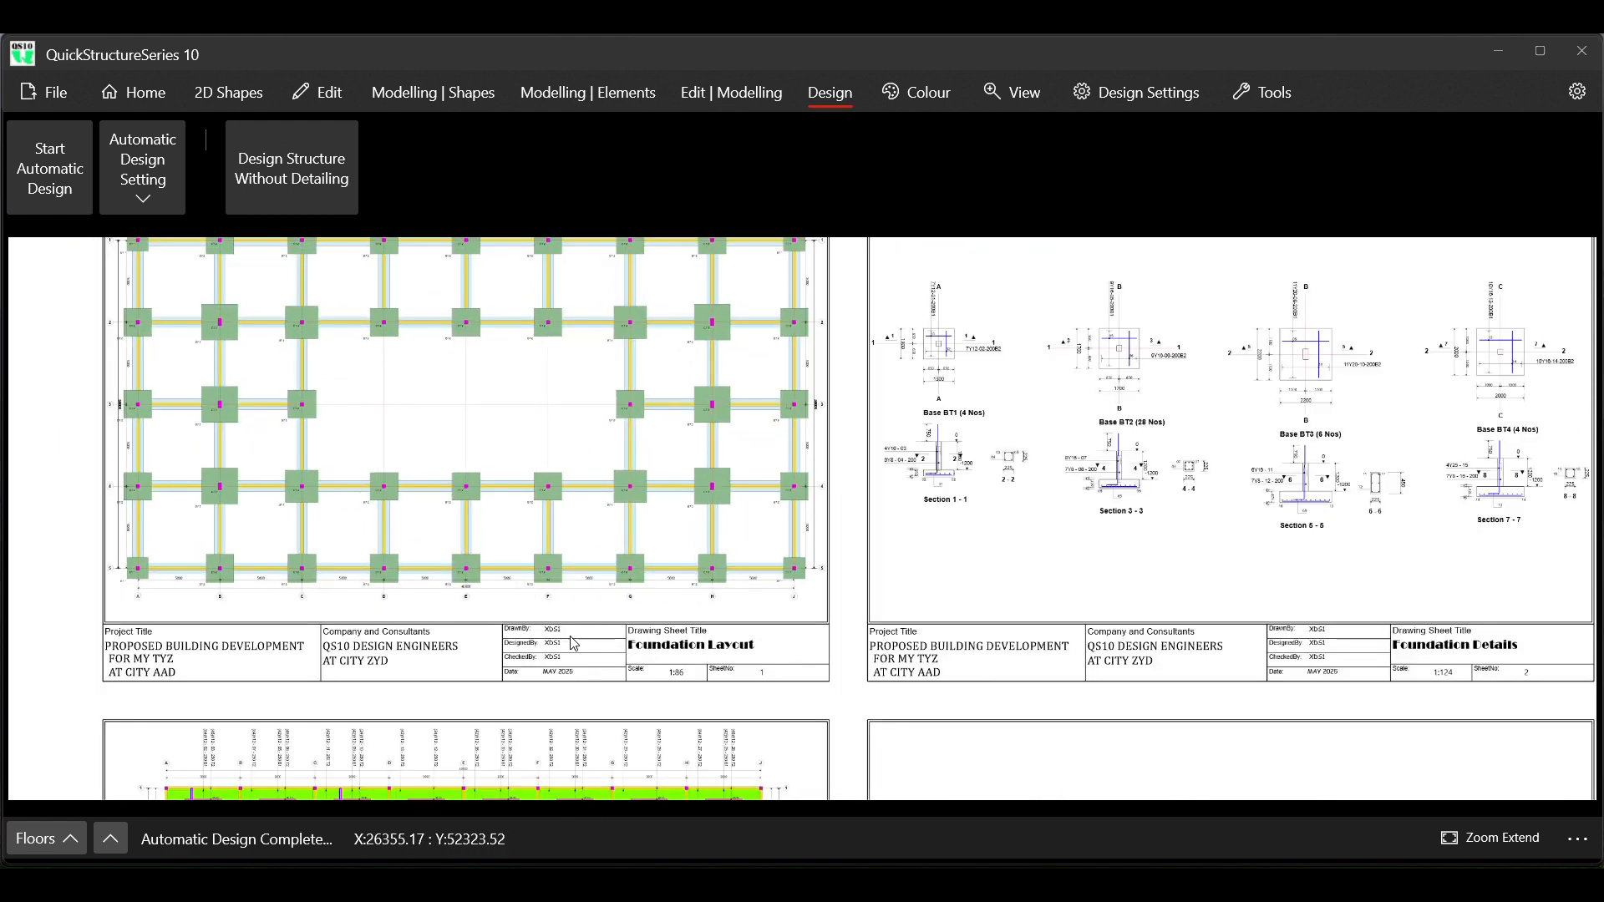
scroll(577, 648, "up", 2)
scroll(576, 649, "up", 3)
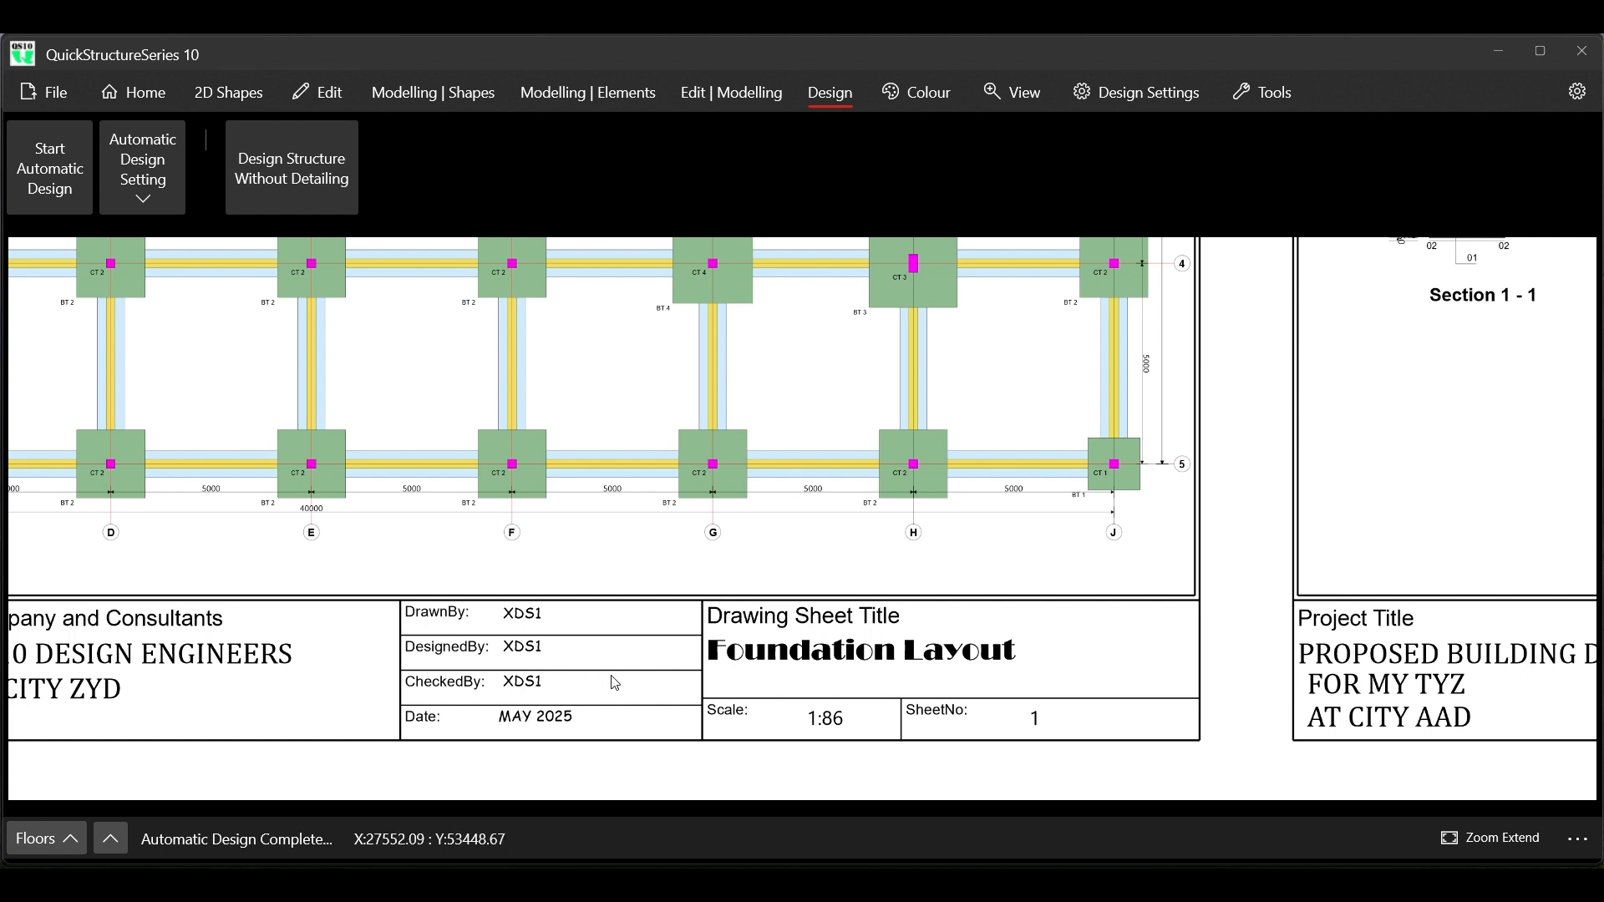
scroll(656, 660, "down", 1)
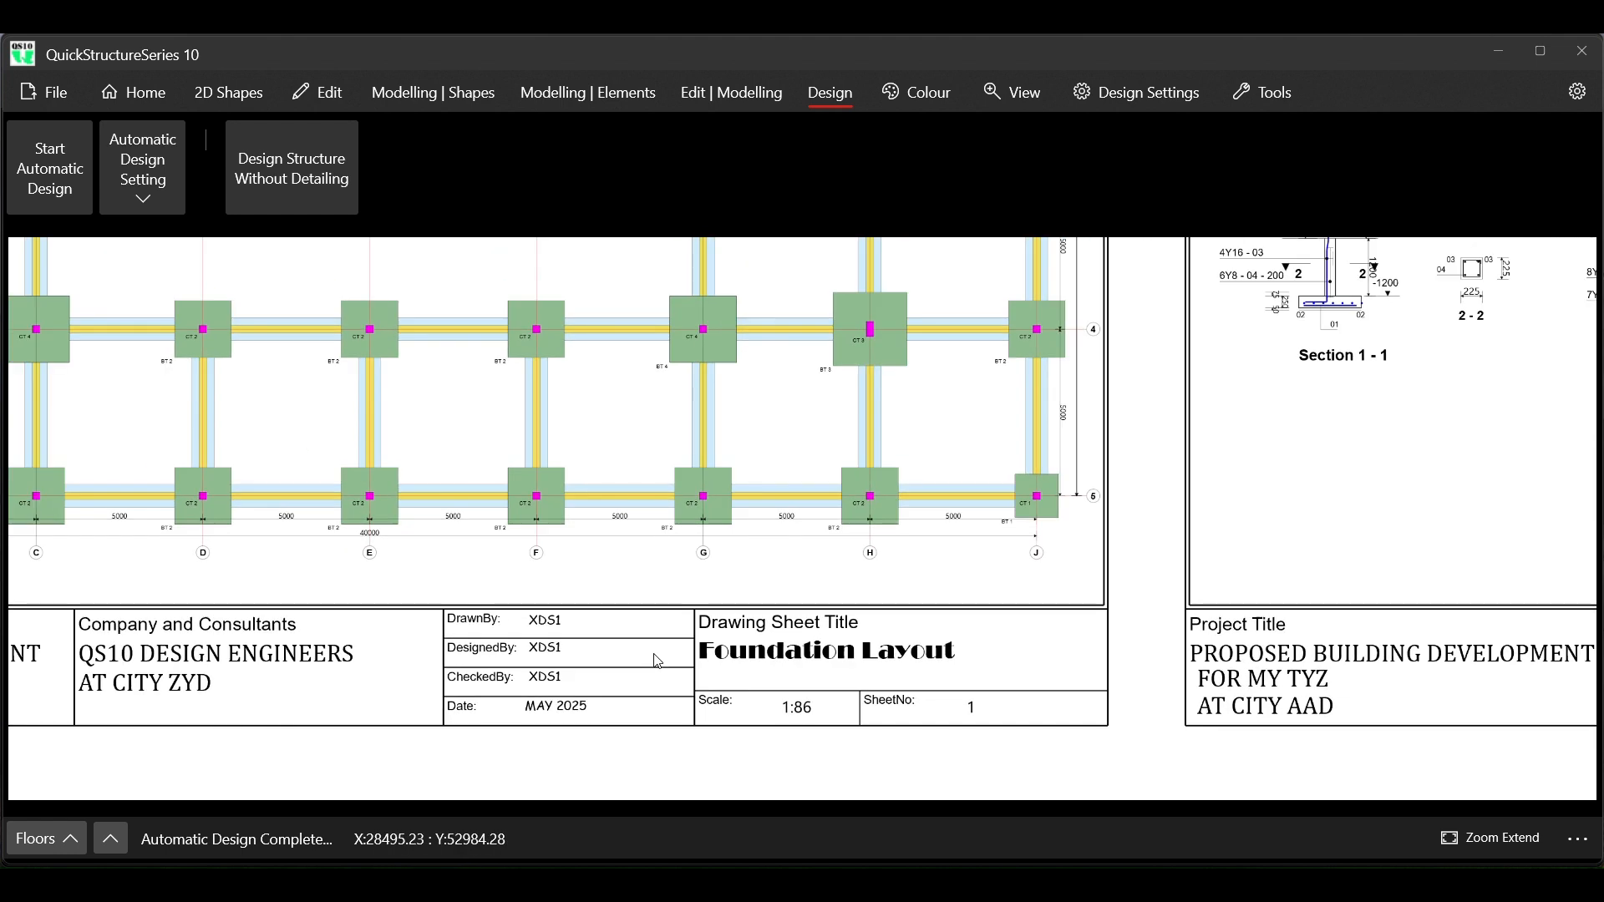
scroll(657, 661, "down", 2)
scroll(657, 661, "up", 3)
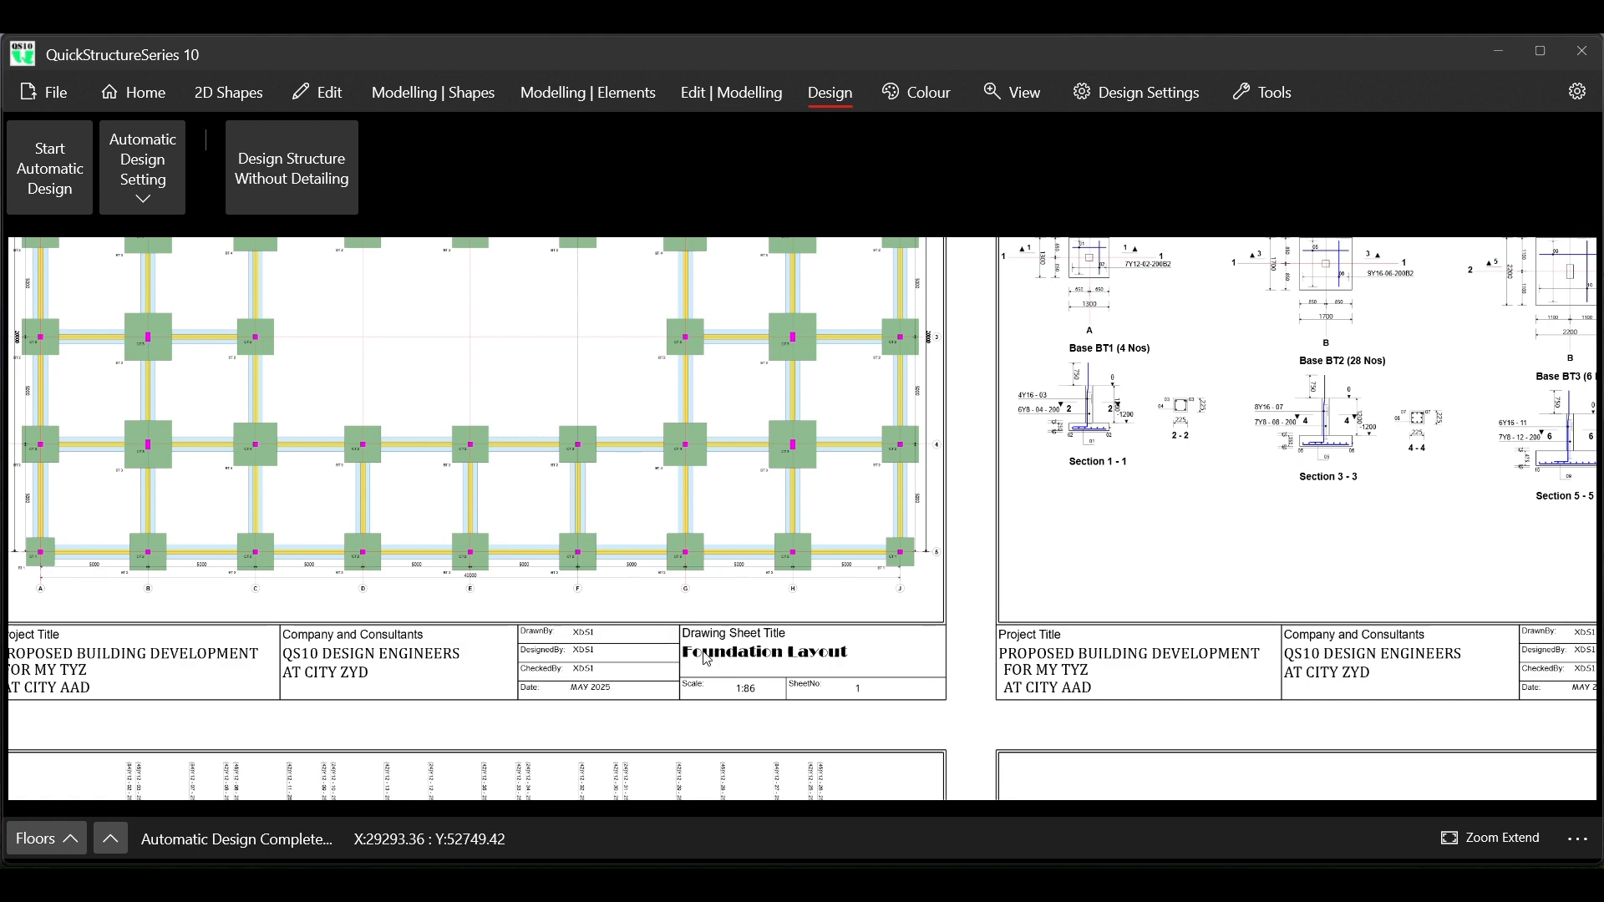
scroll(977, 633, "down", 3)
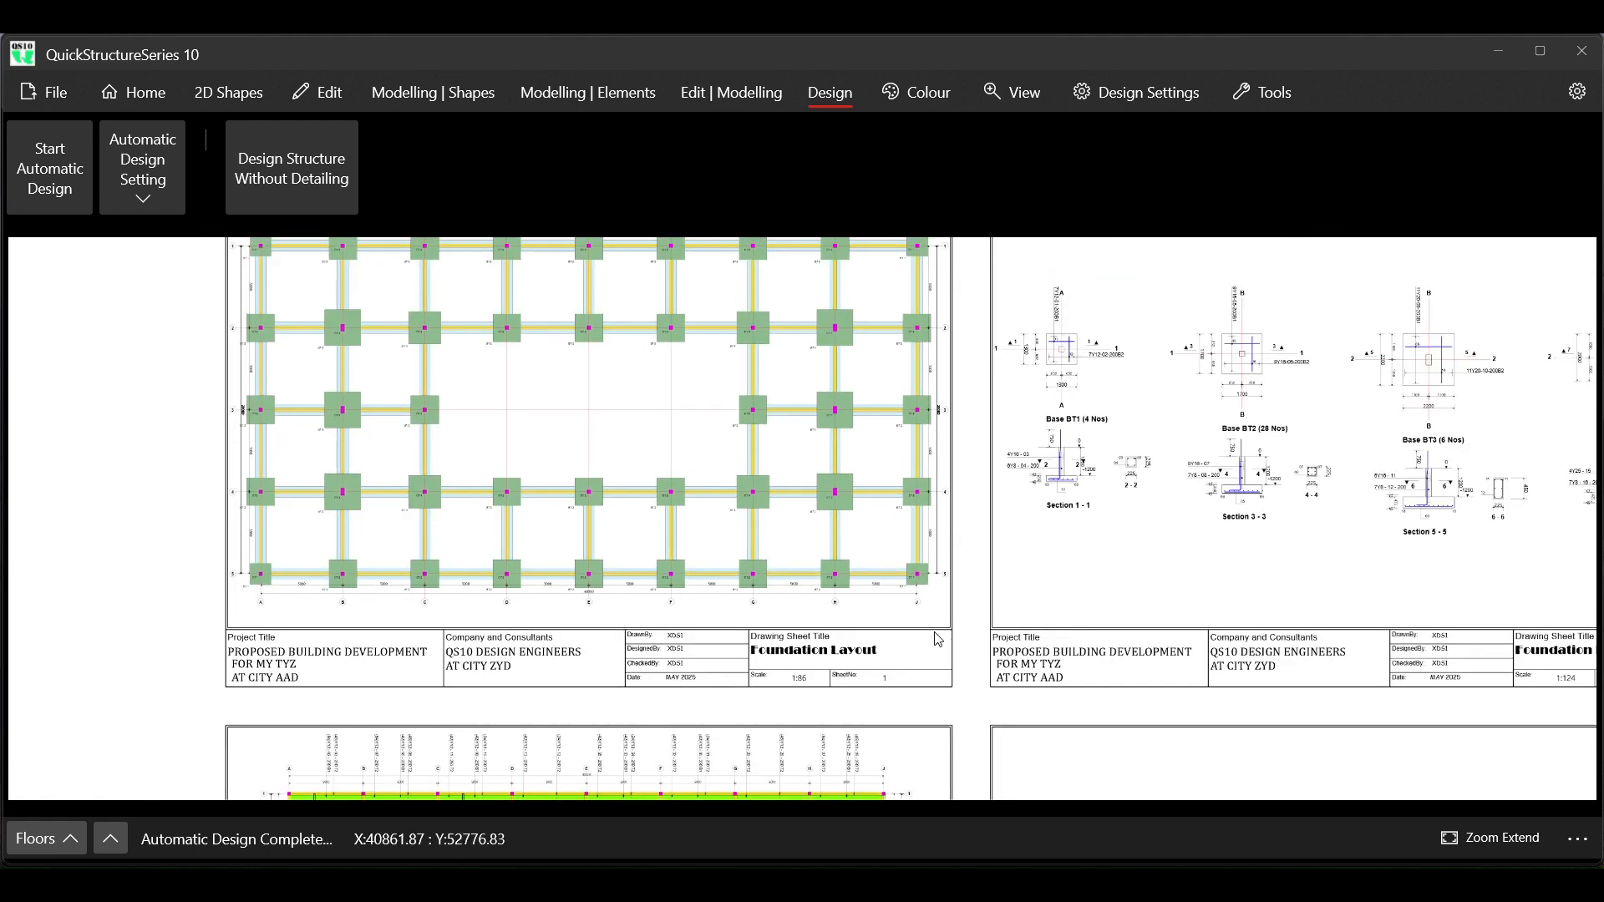
scroll(564, 657, "up", 3)
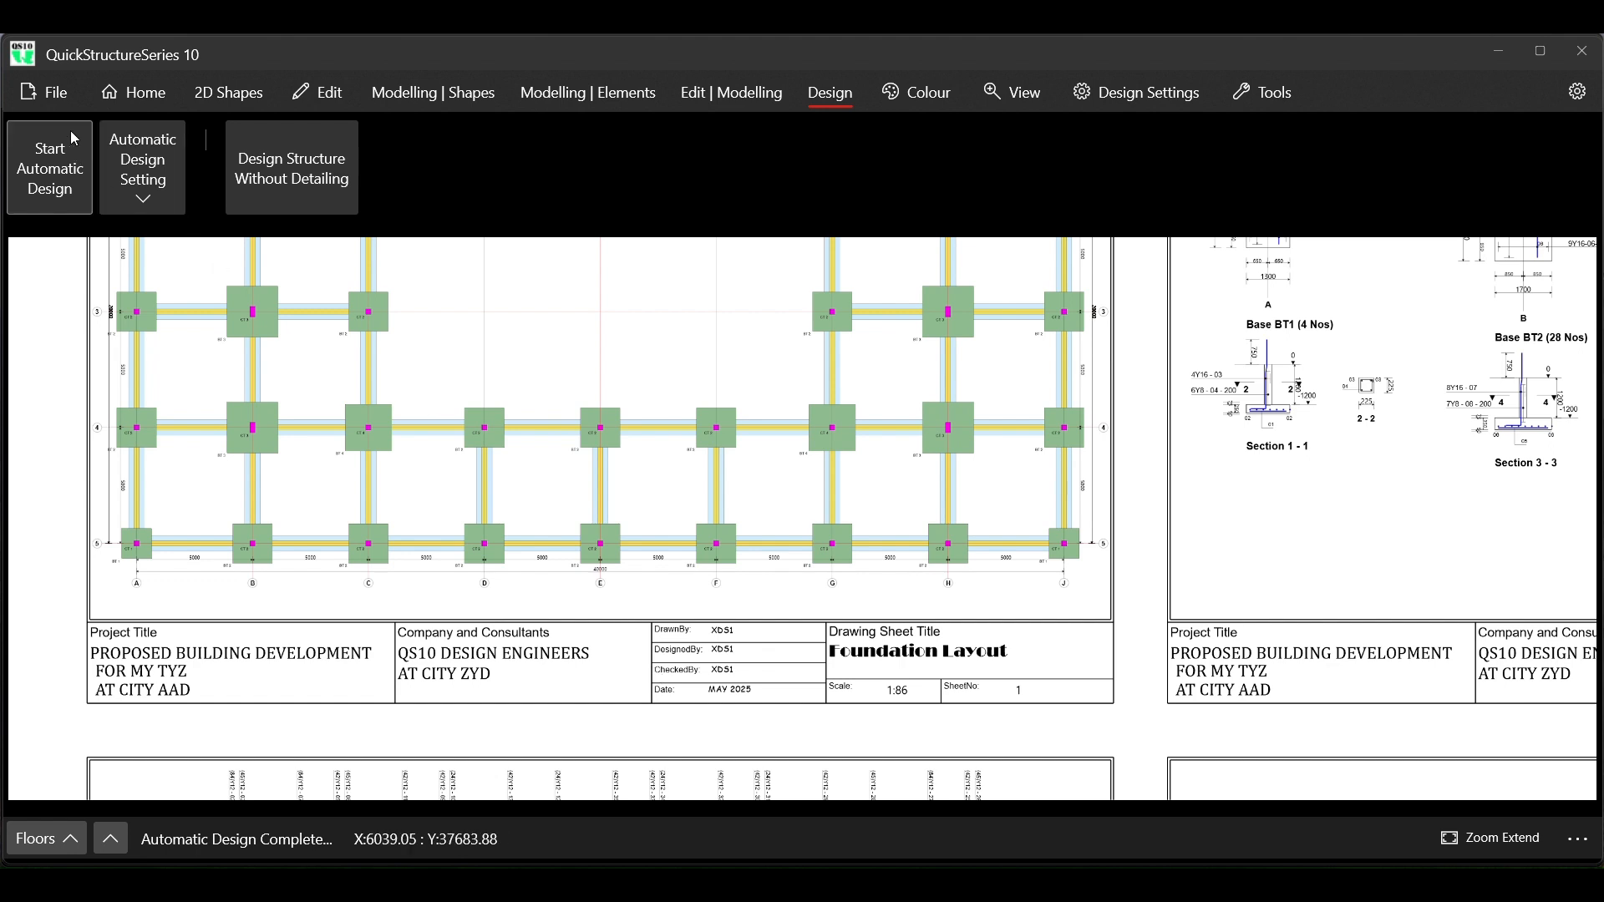
left_click(53, 106)
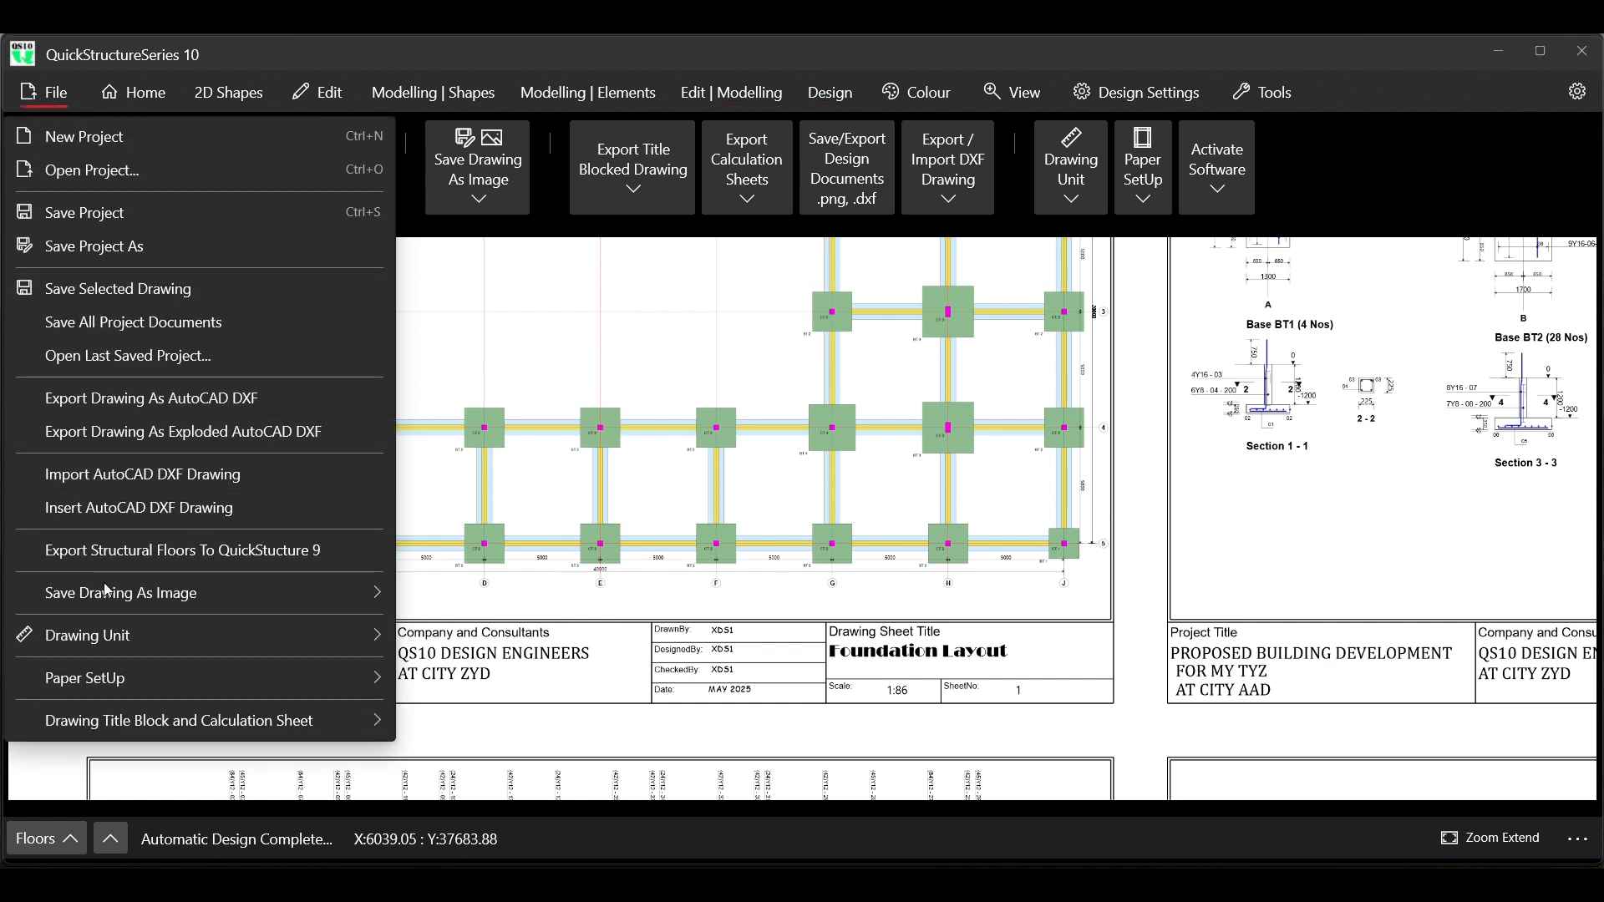
mouse_move(157, 720)
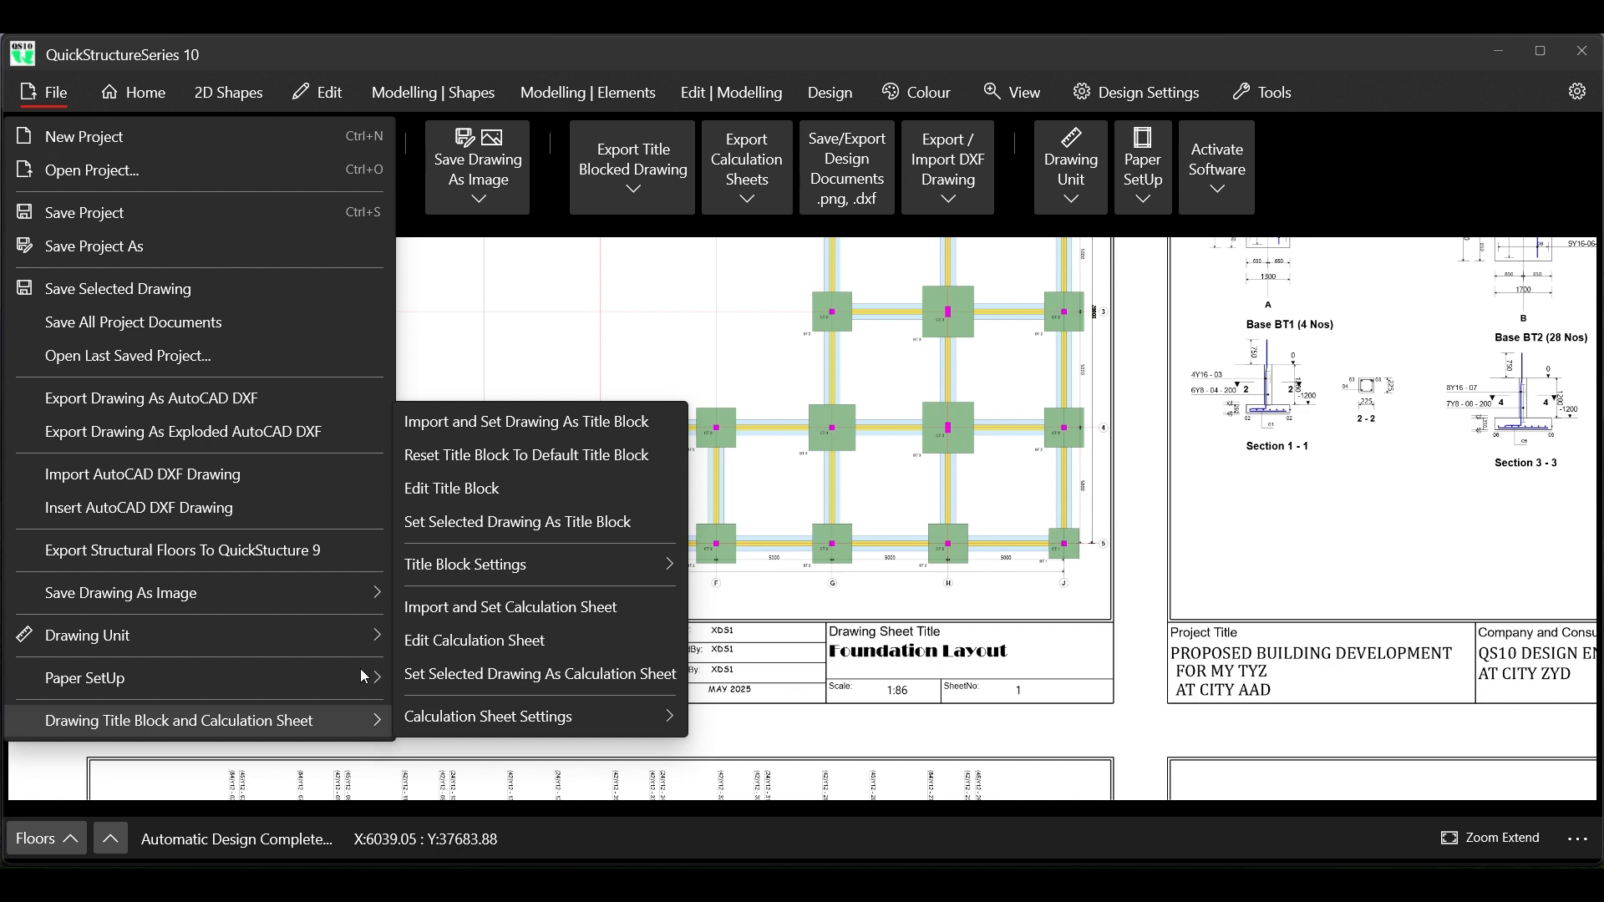
left_click(1371, 178)
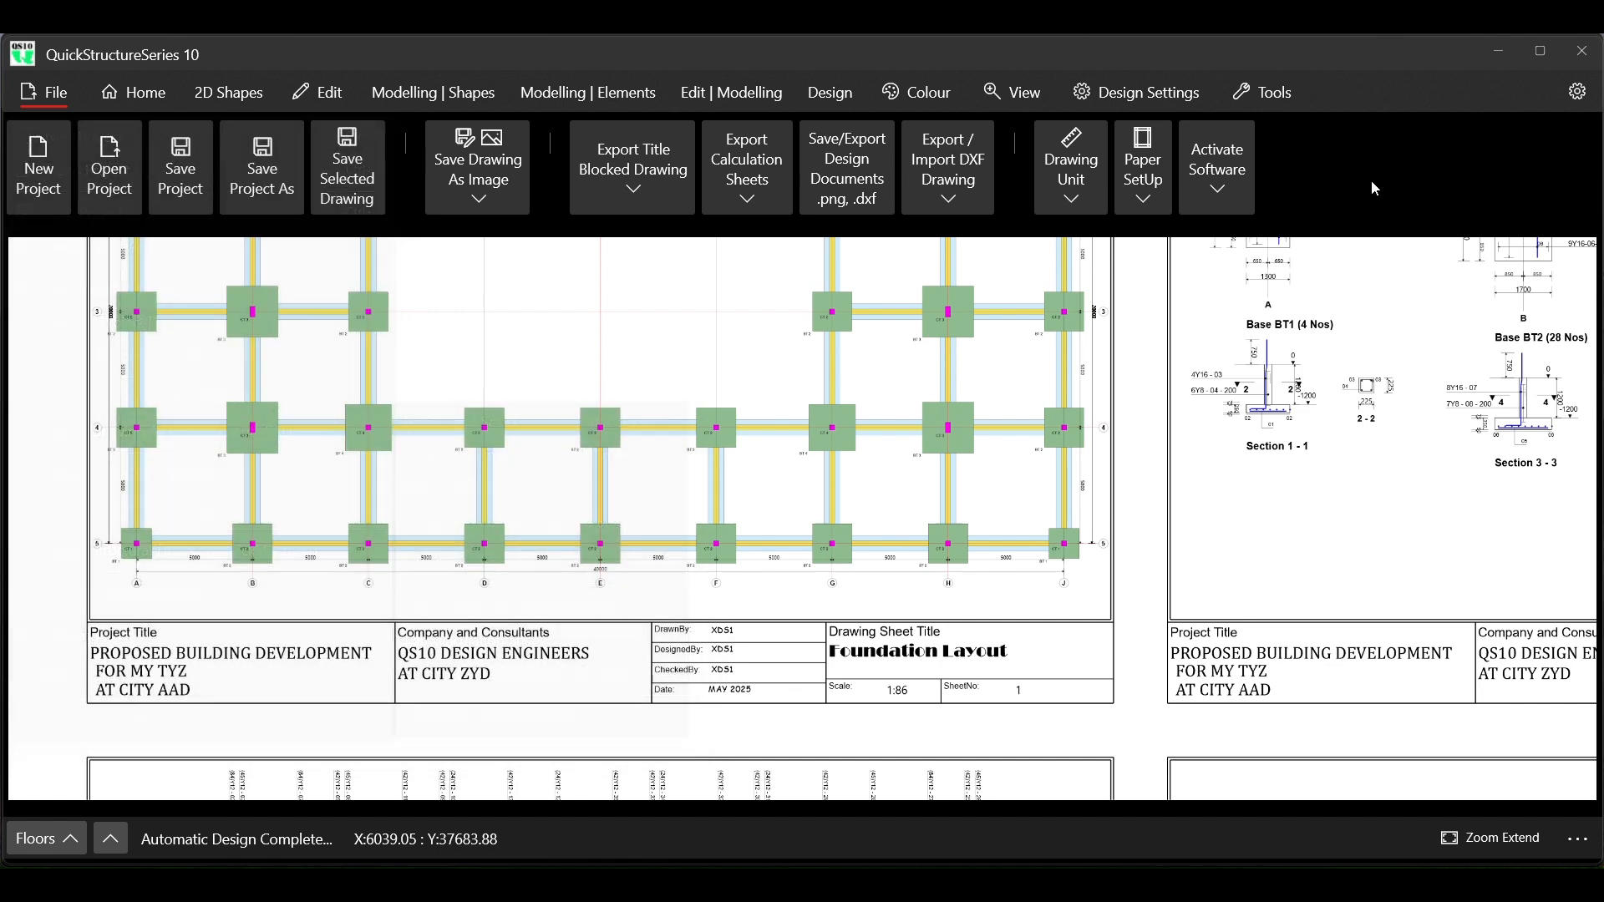